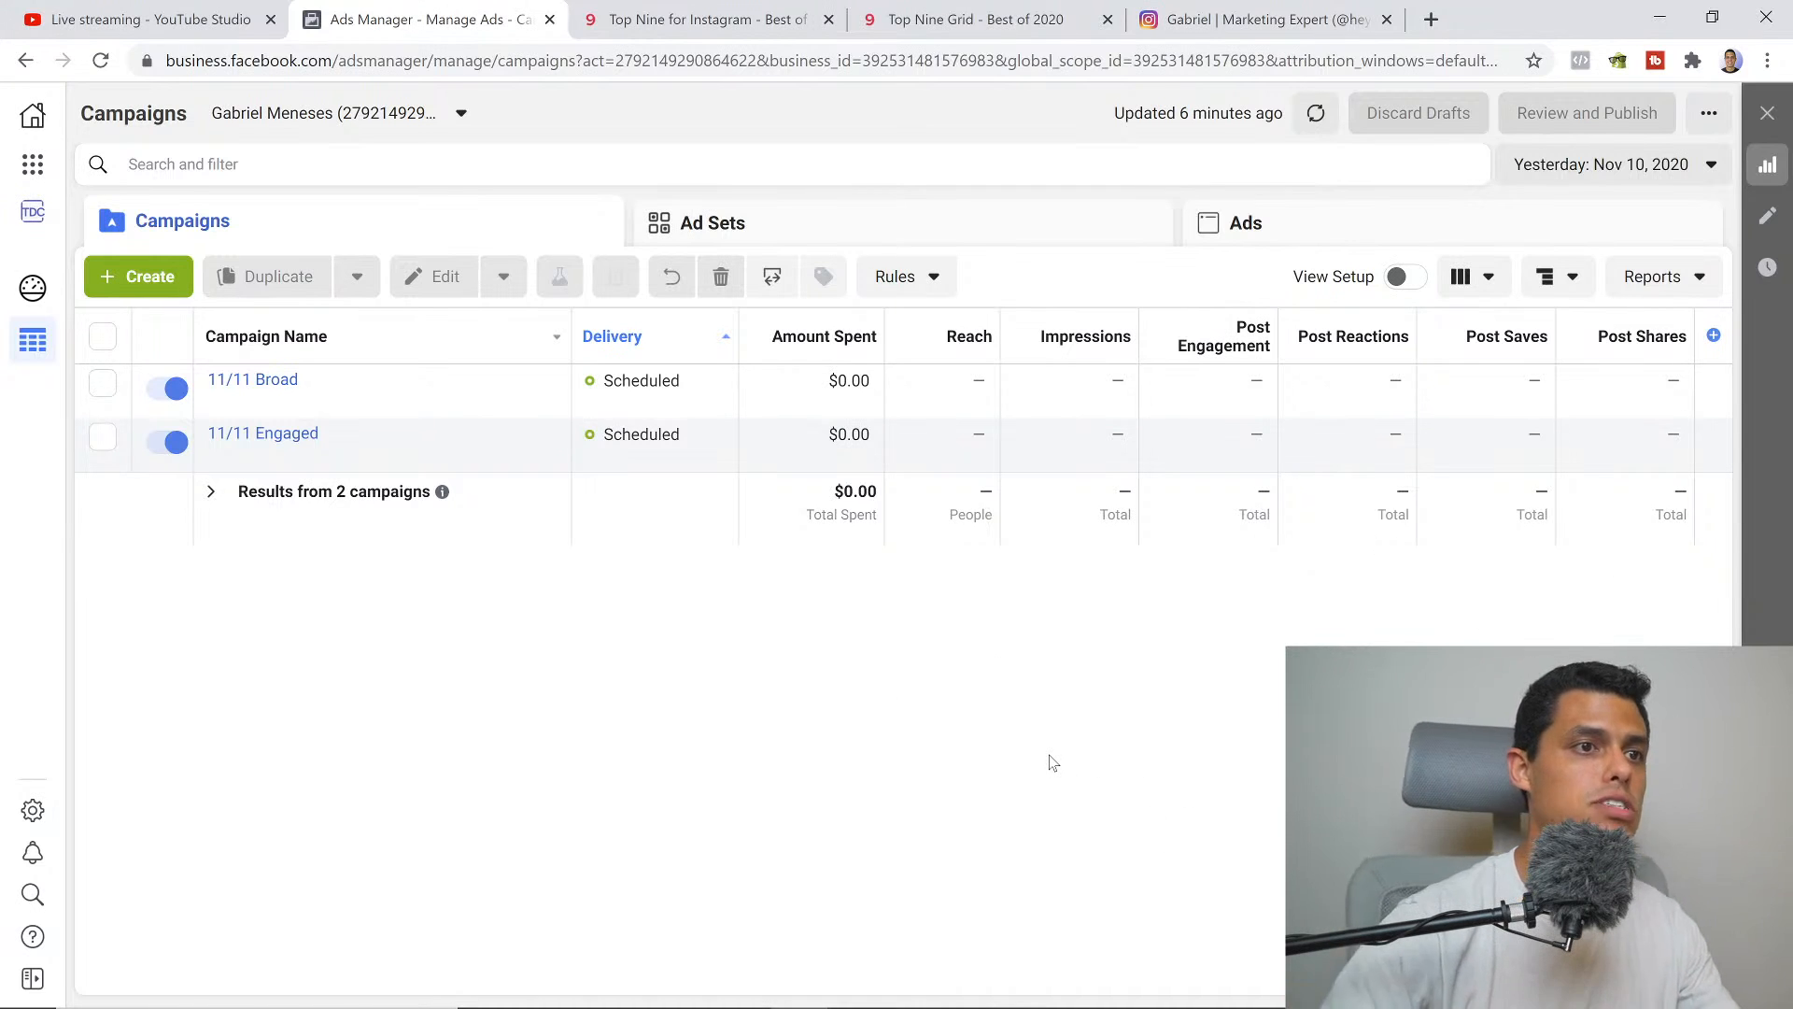
Open the e-commerce tool kit page at heymeneses.com/toolkit in a new browser tab
click(1431, 20)
text(heymene)
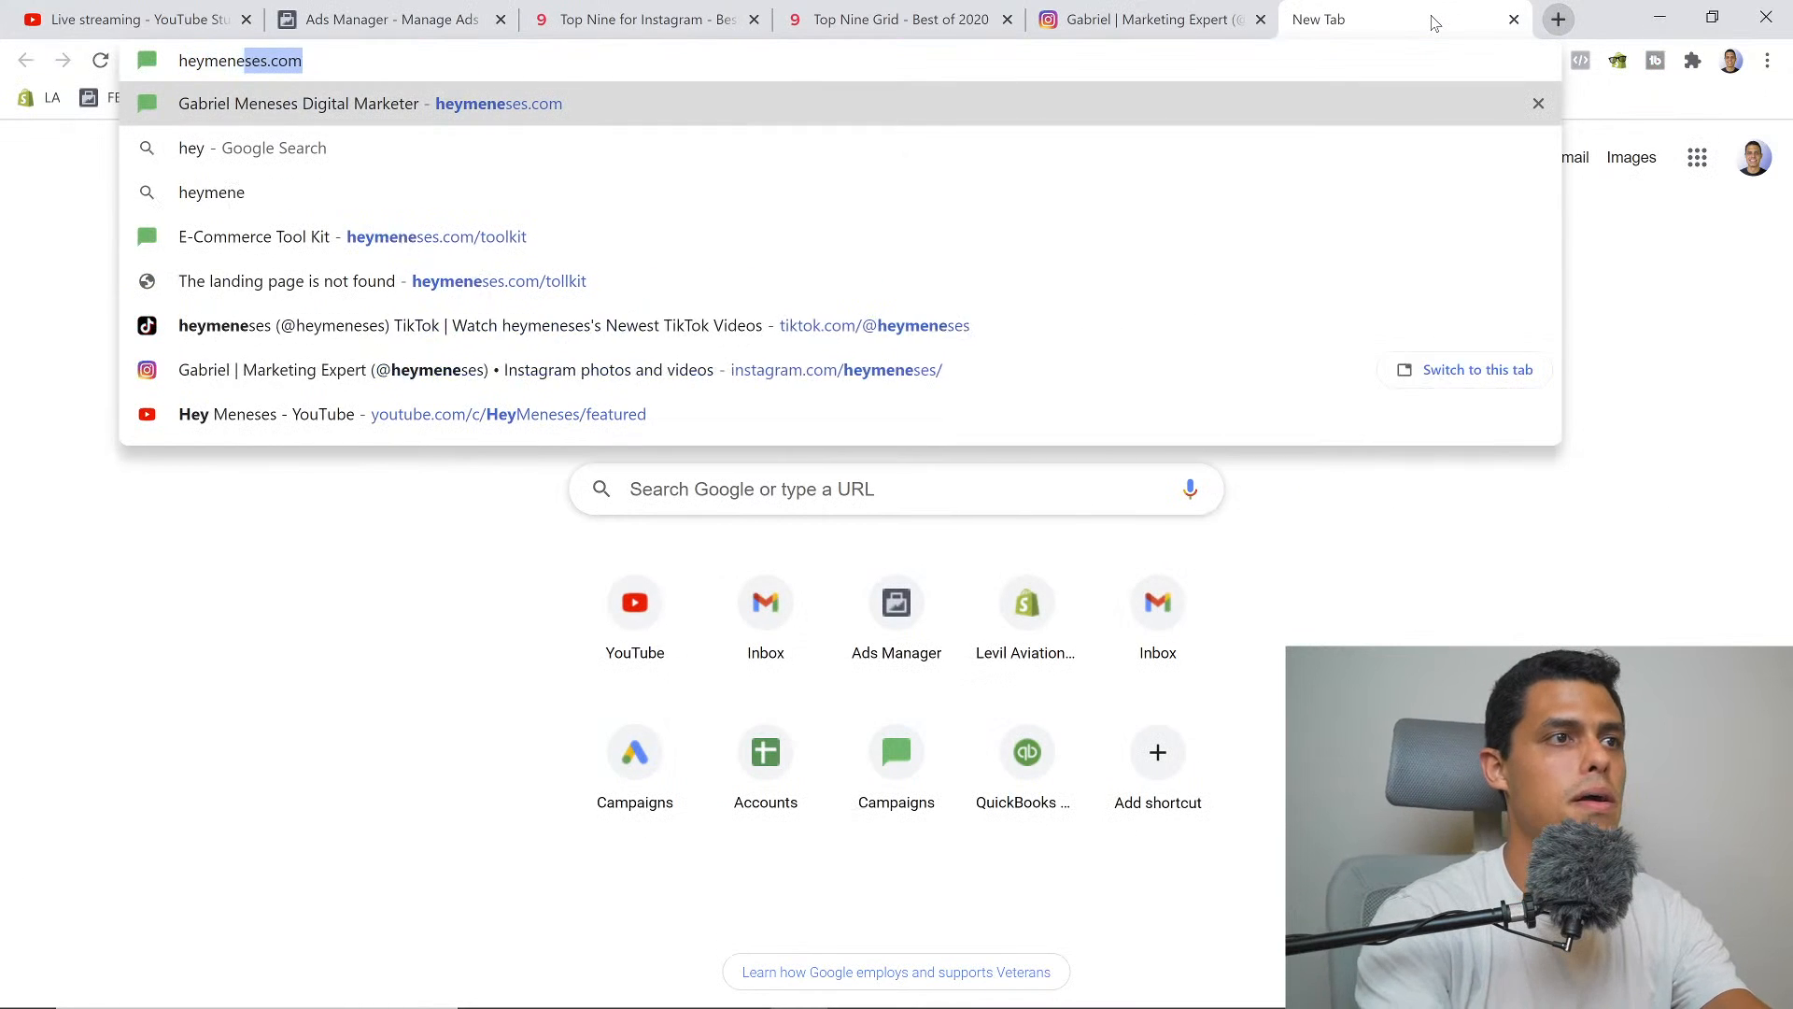
text(ses.com/t)
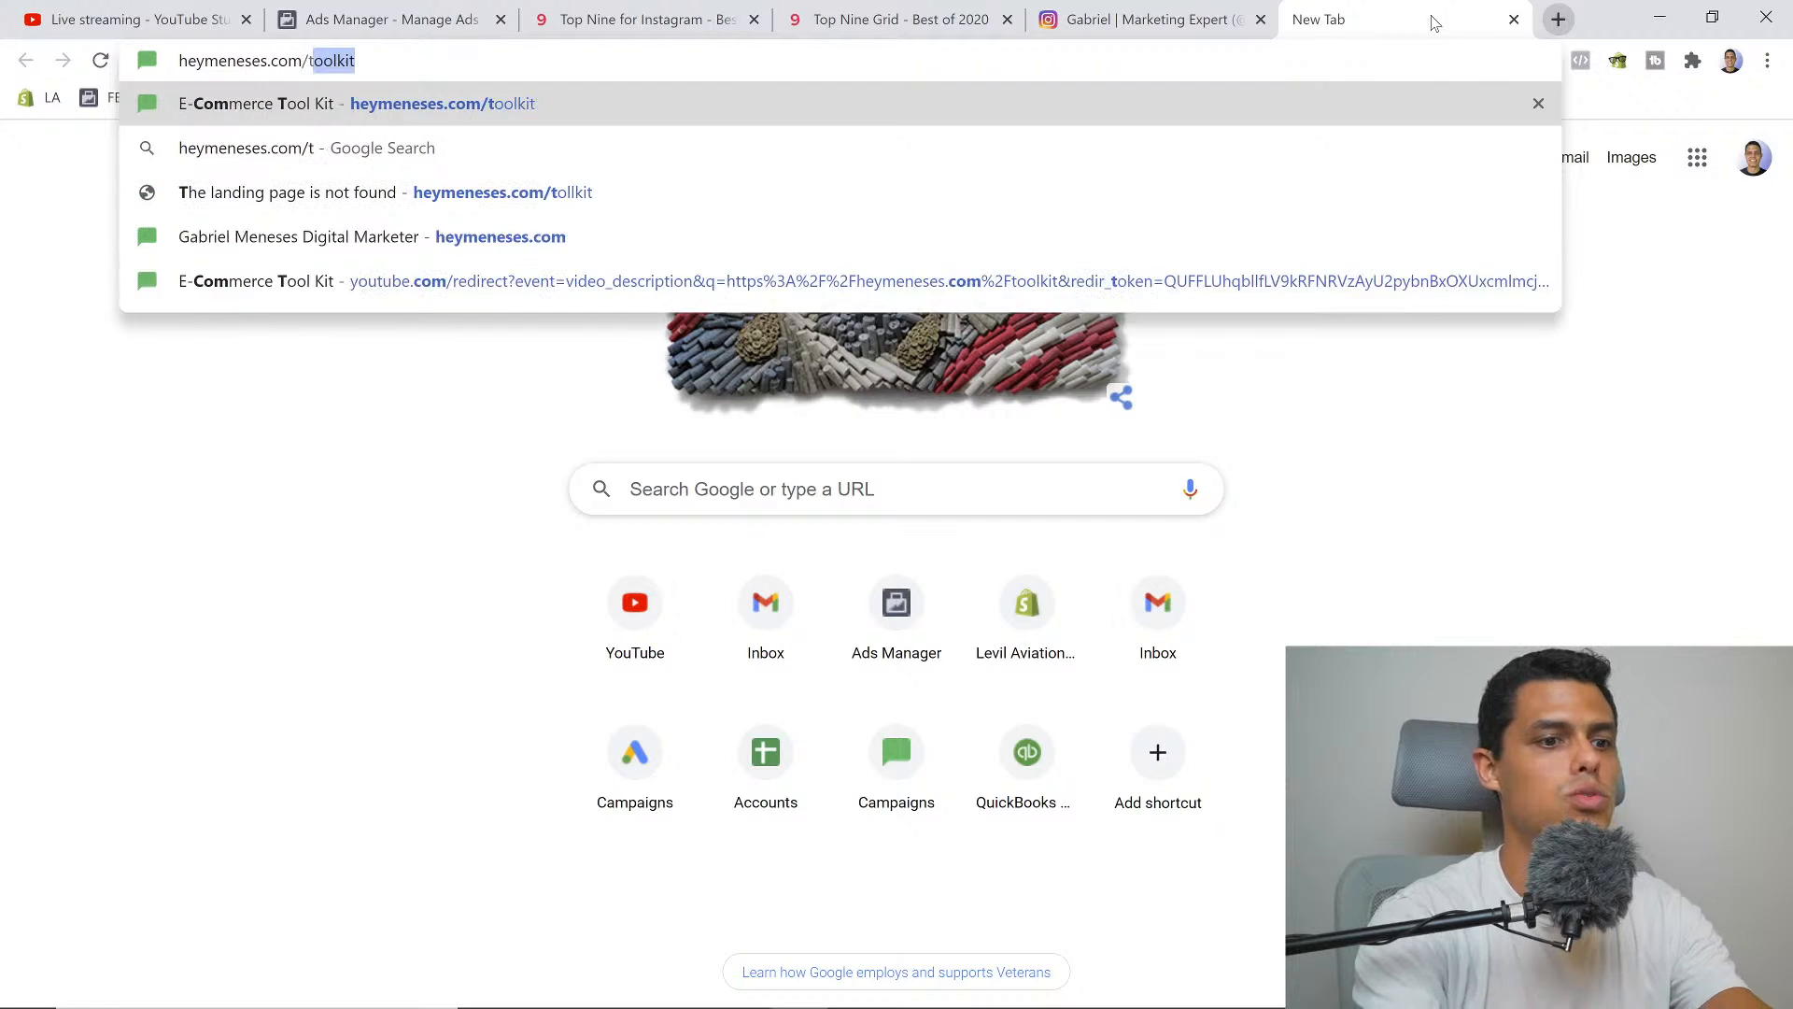
text(oolkit)
key(Return)
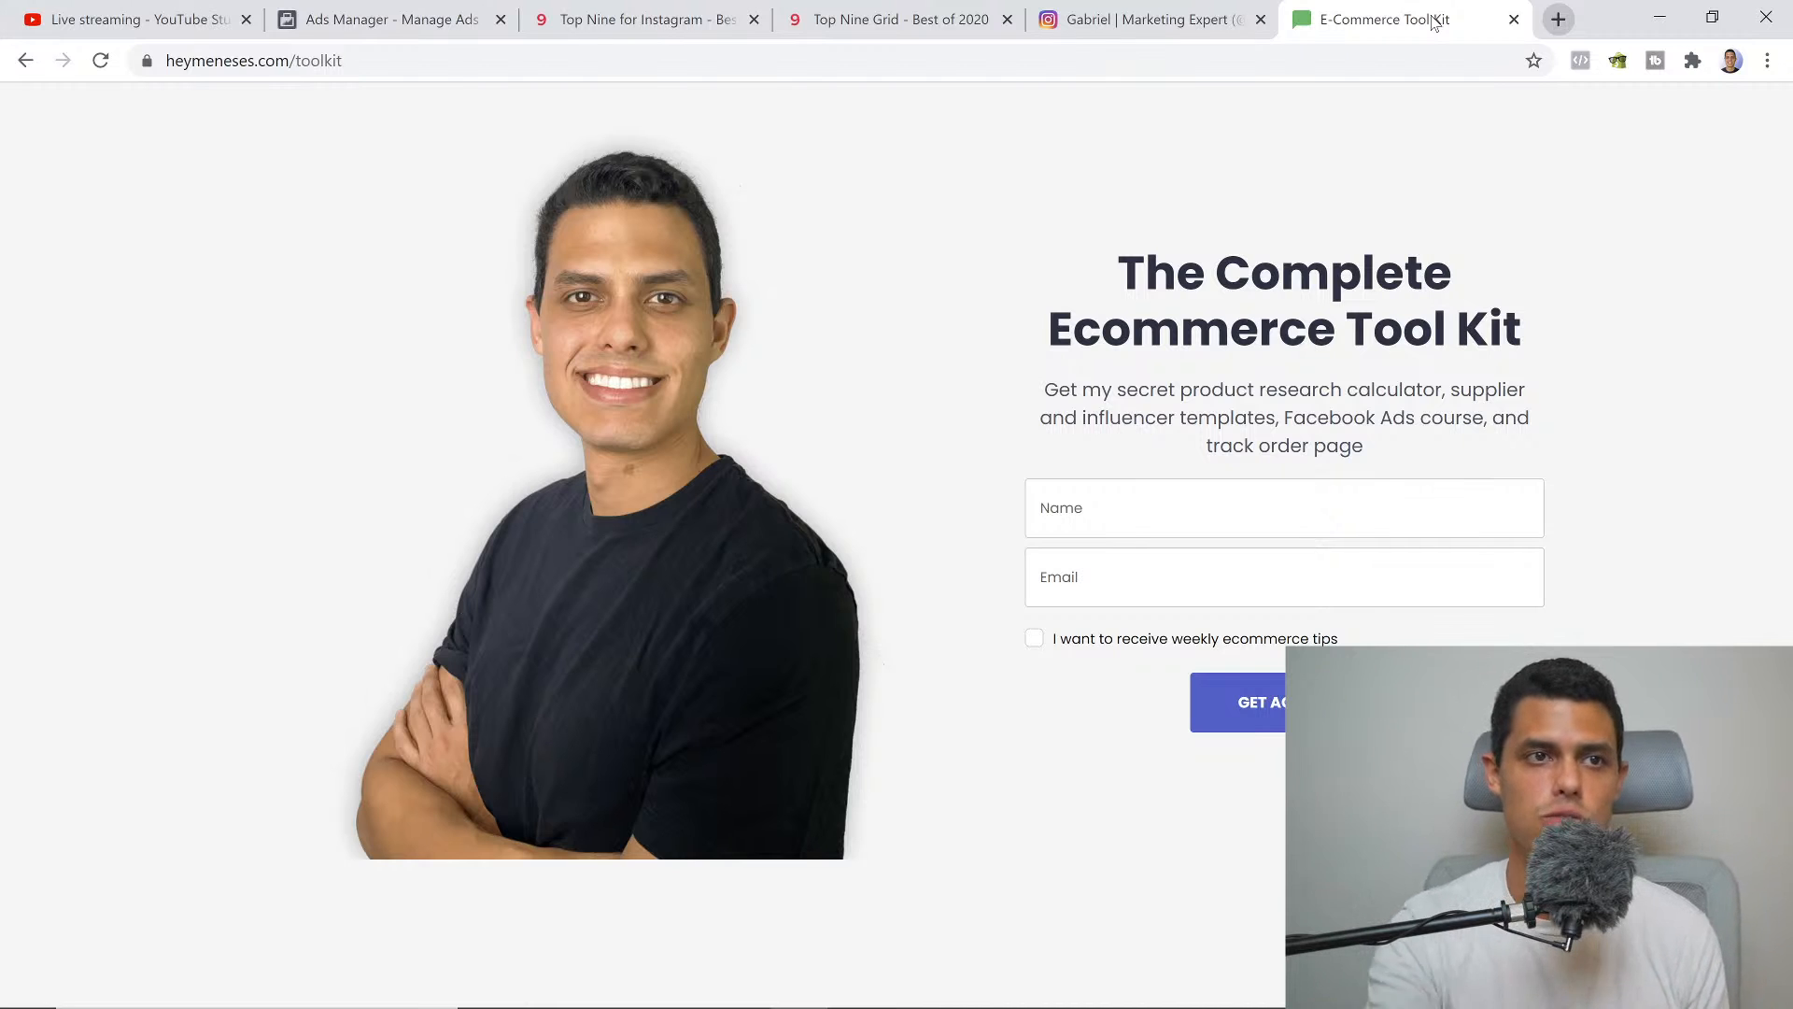
Switch to Facebook Ads Manager and open the Audiences page of the ad account
click(420, 17)
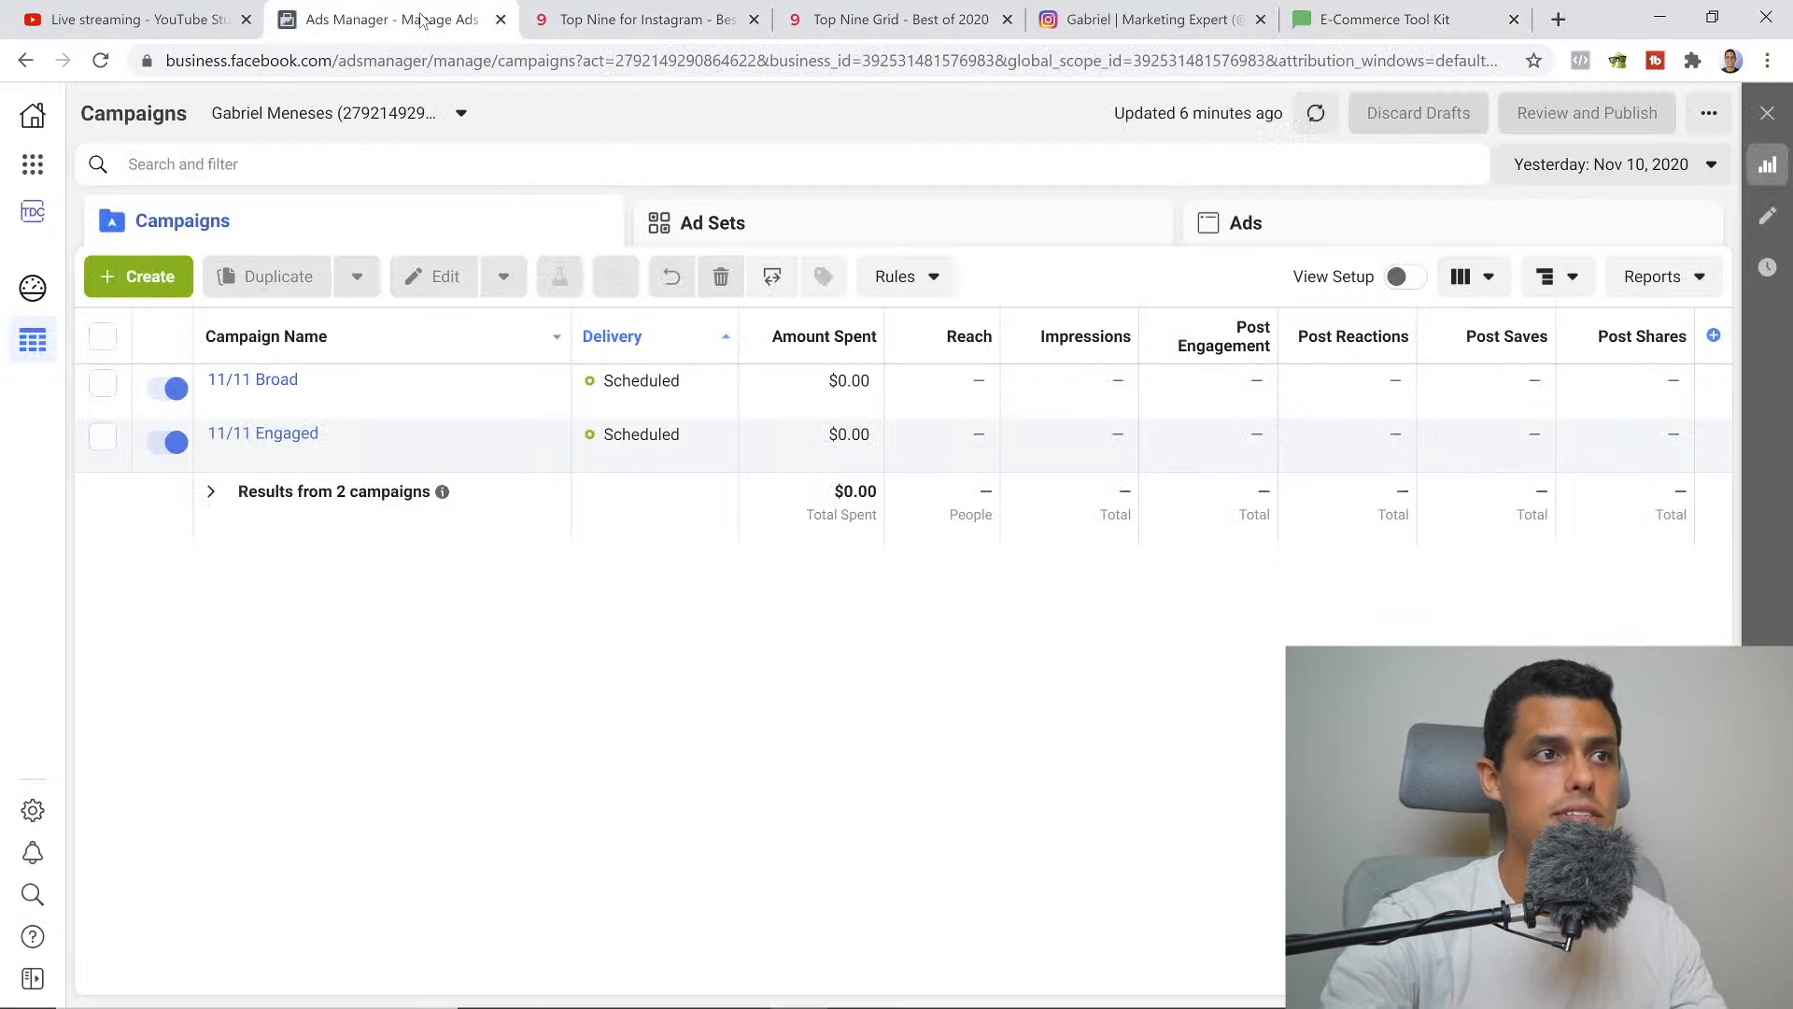
click(1396, 10)
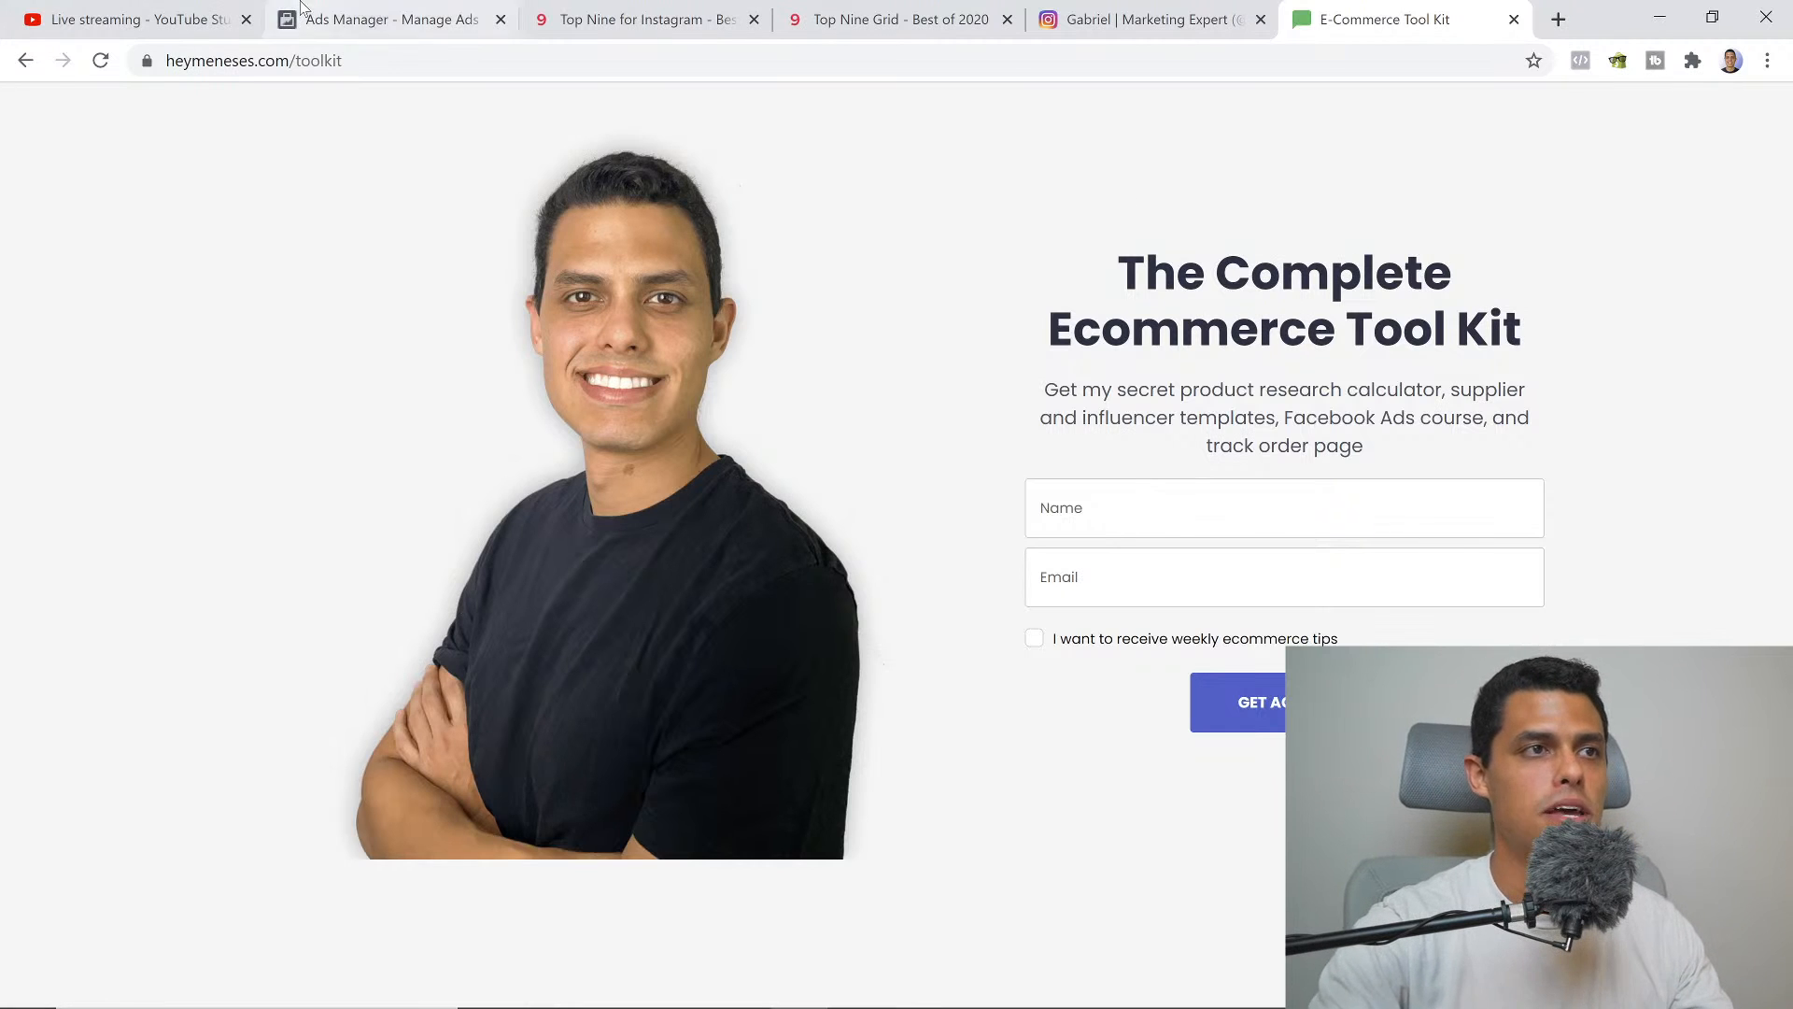
click(402, 18)
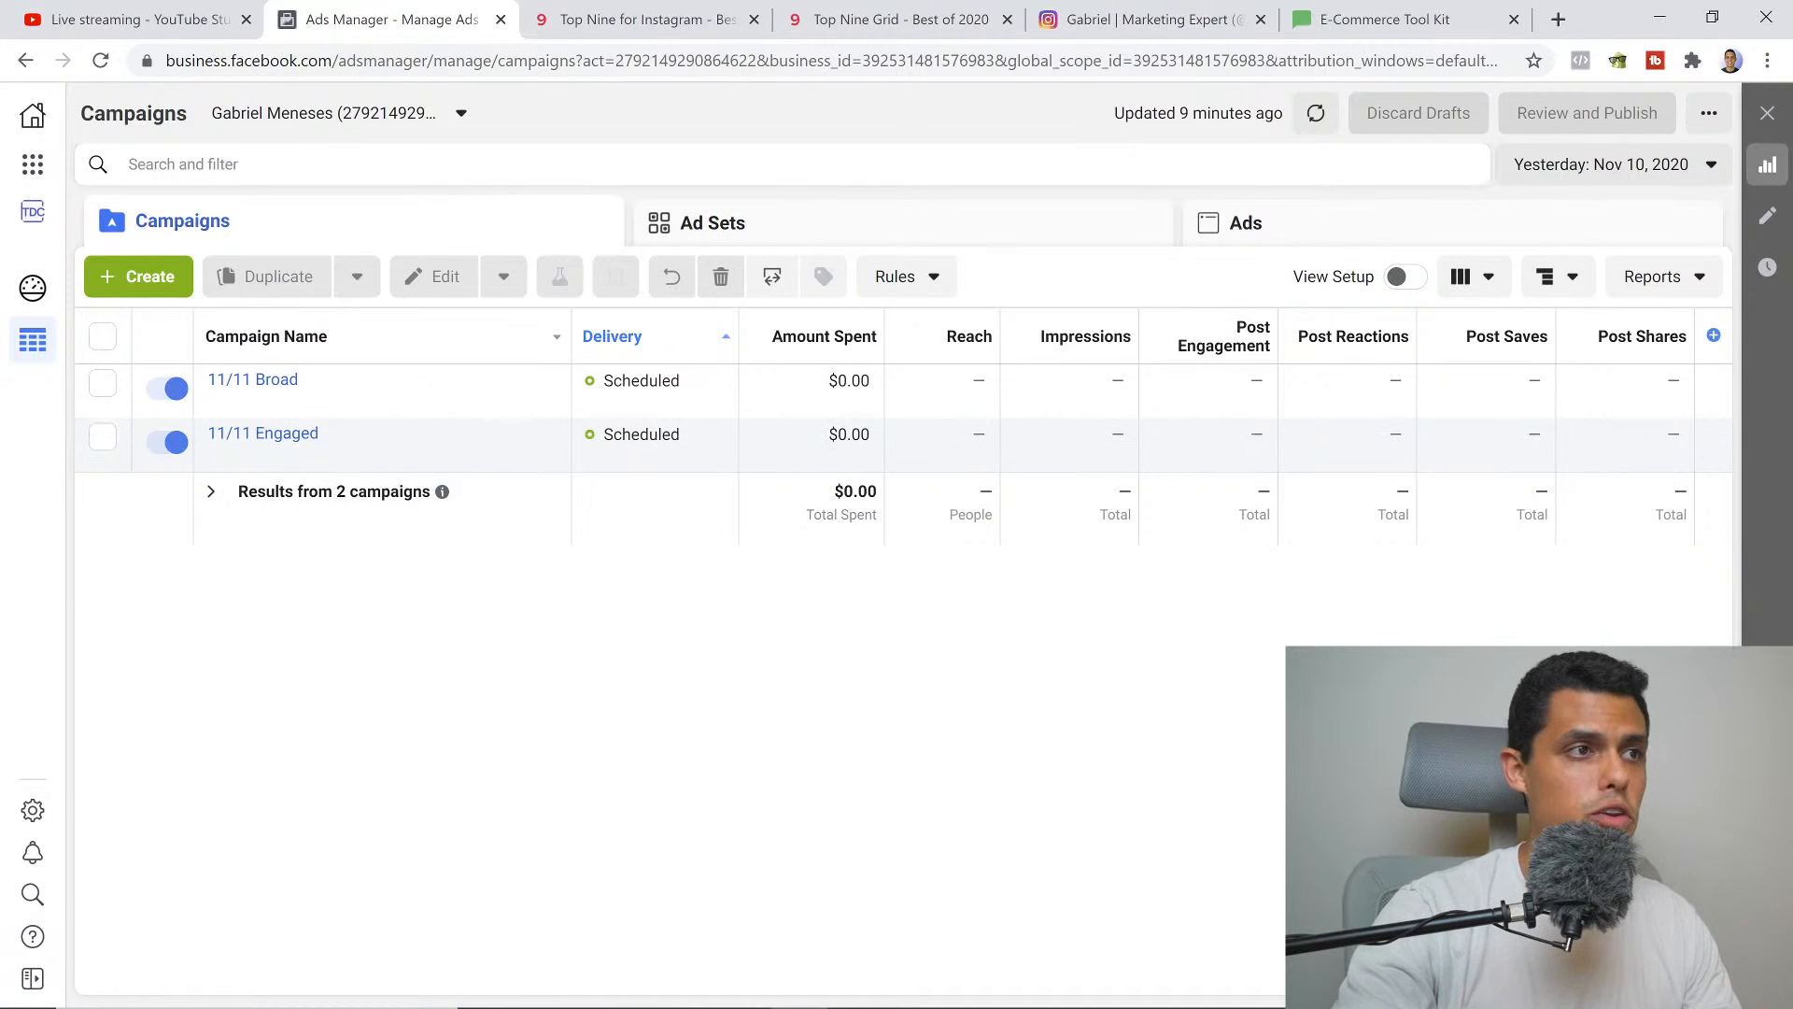
click(38, 168)
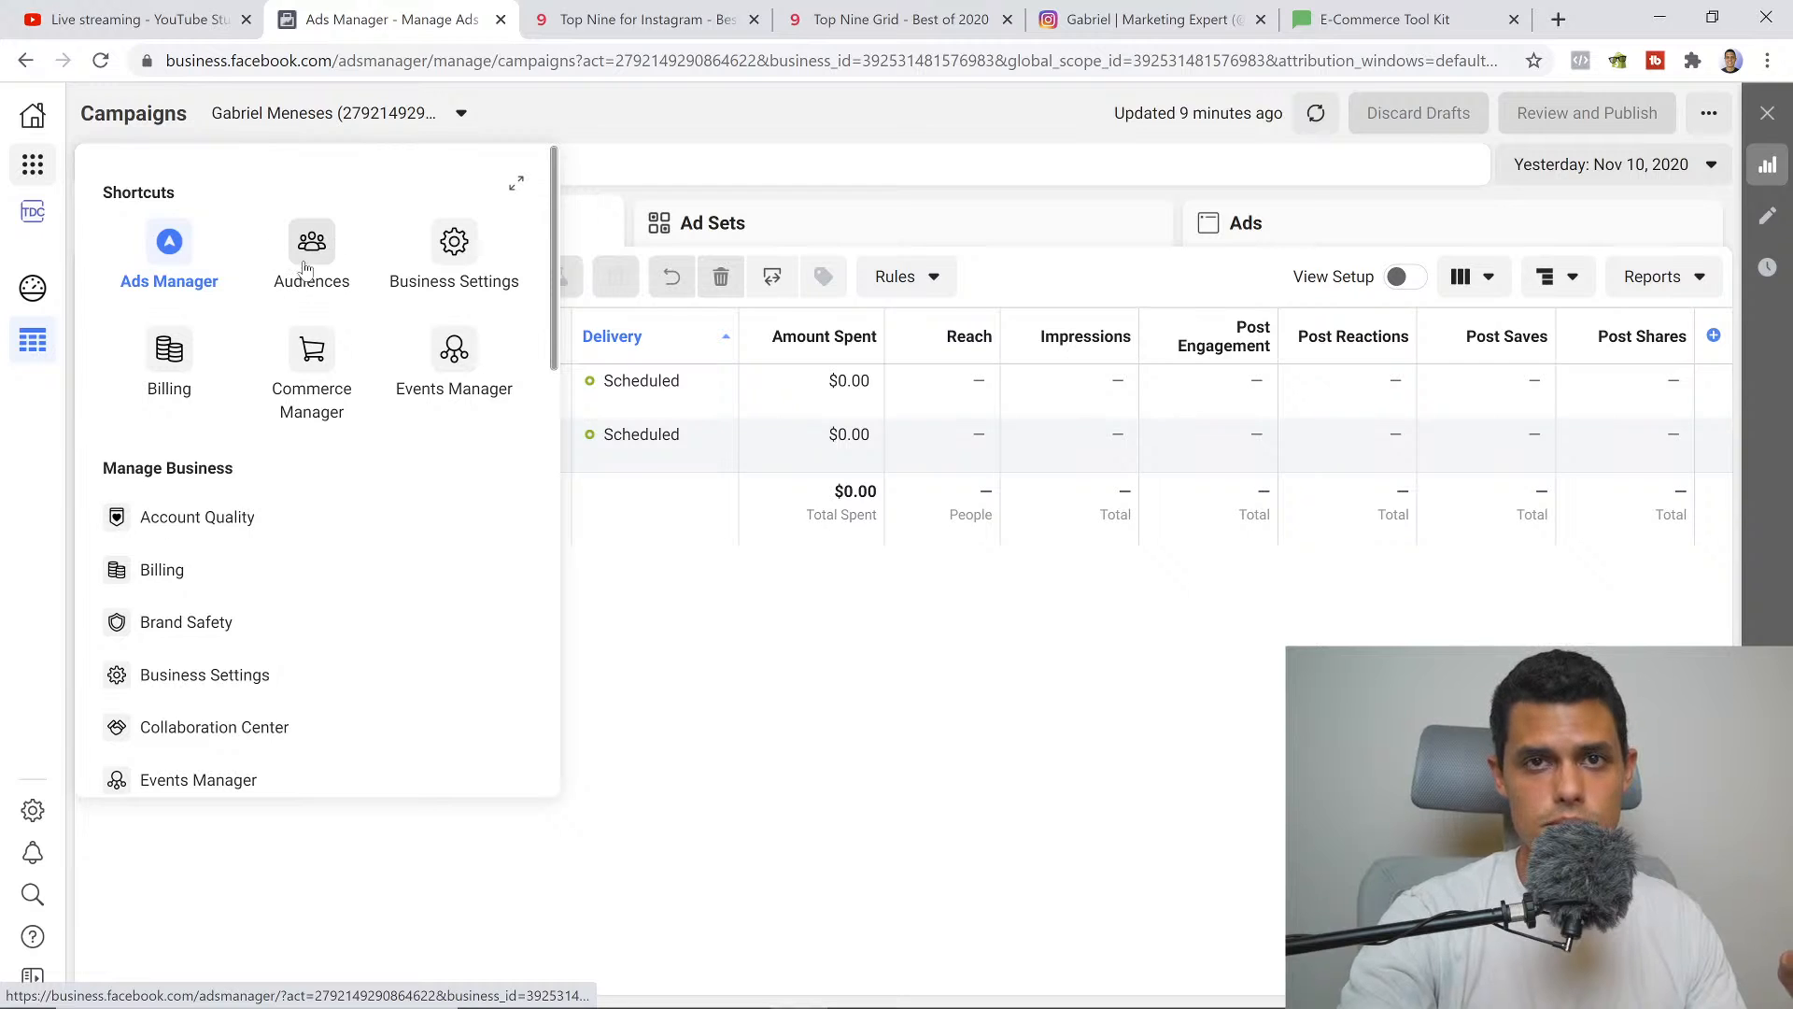
click(757, 635)
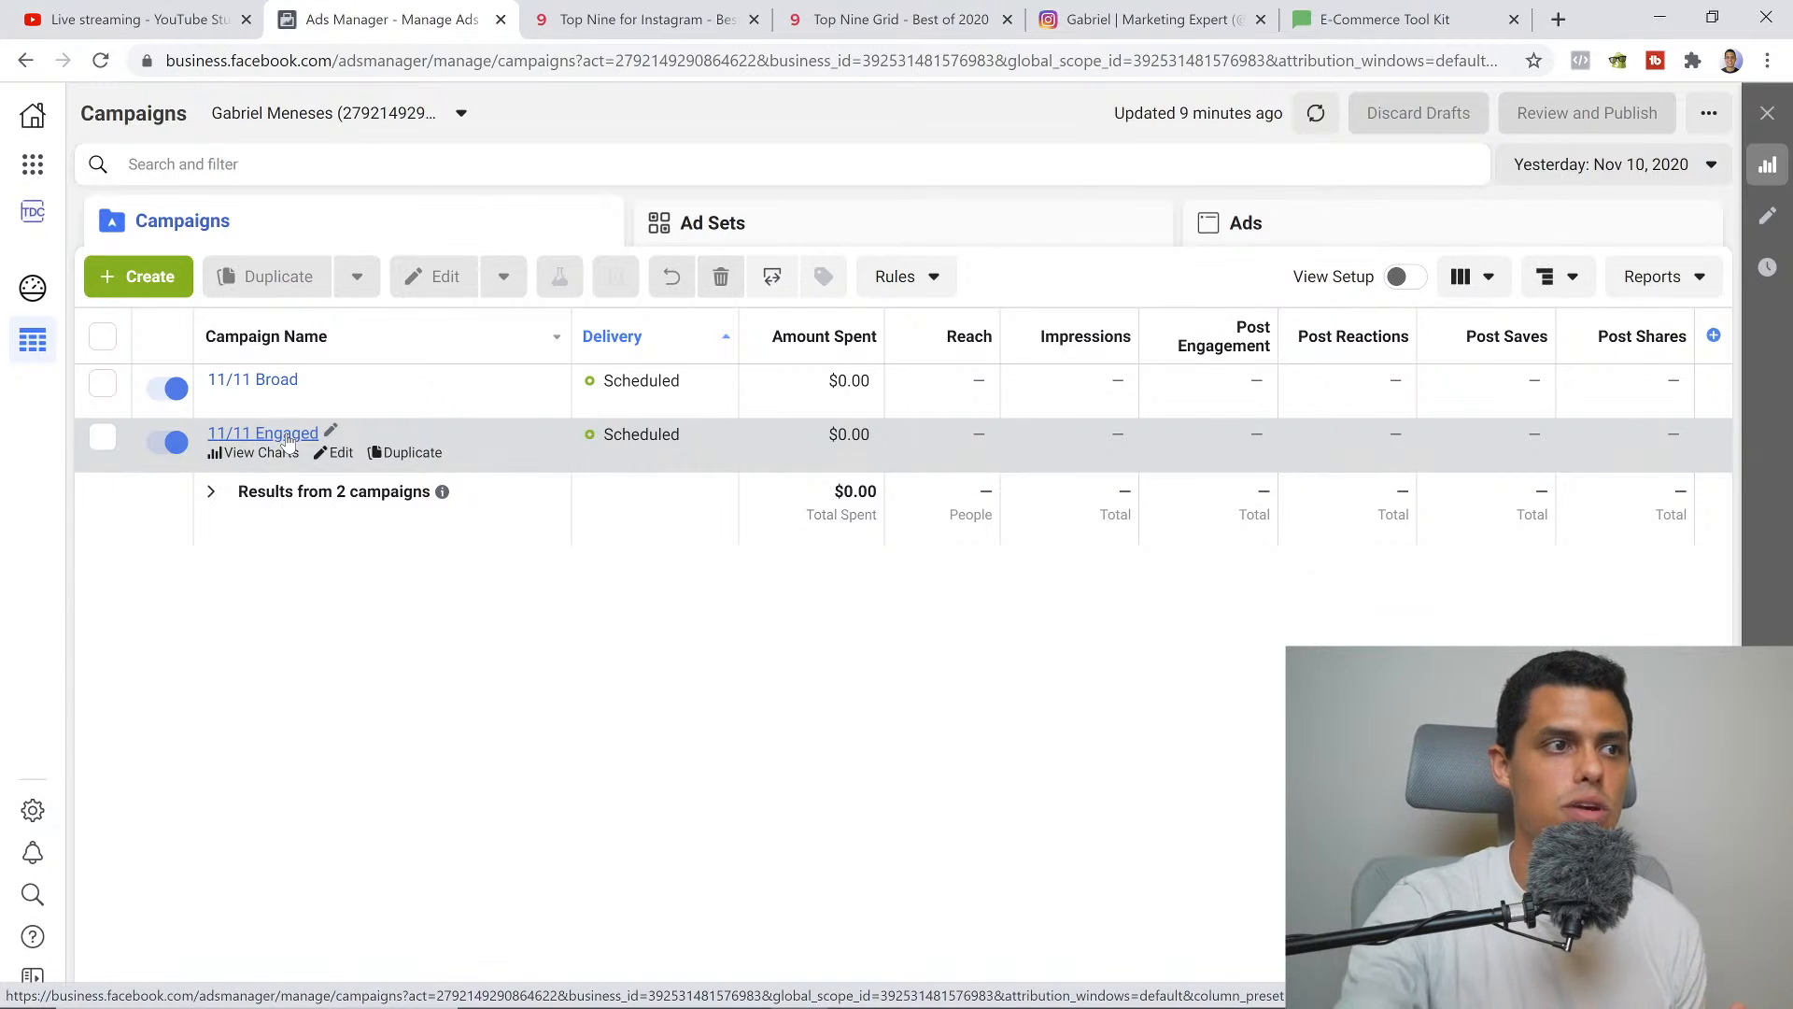
click(34, 178)
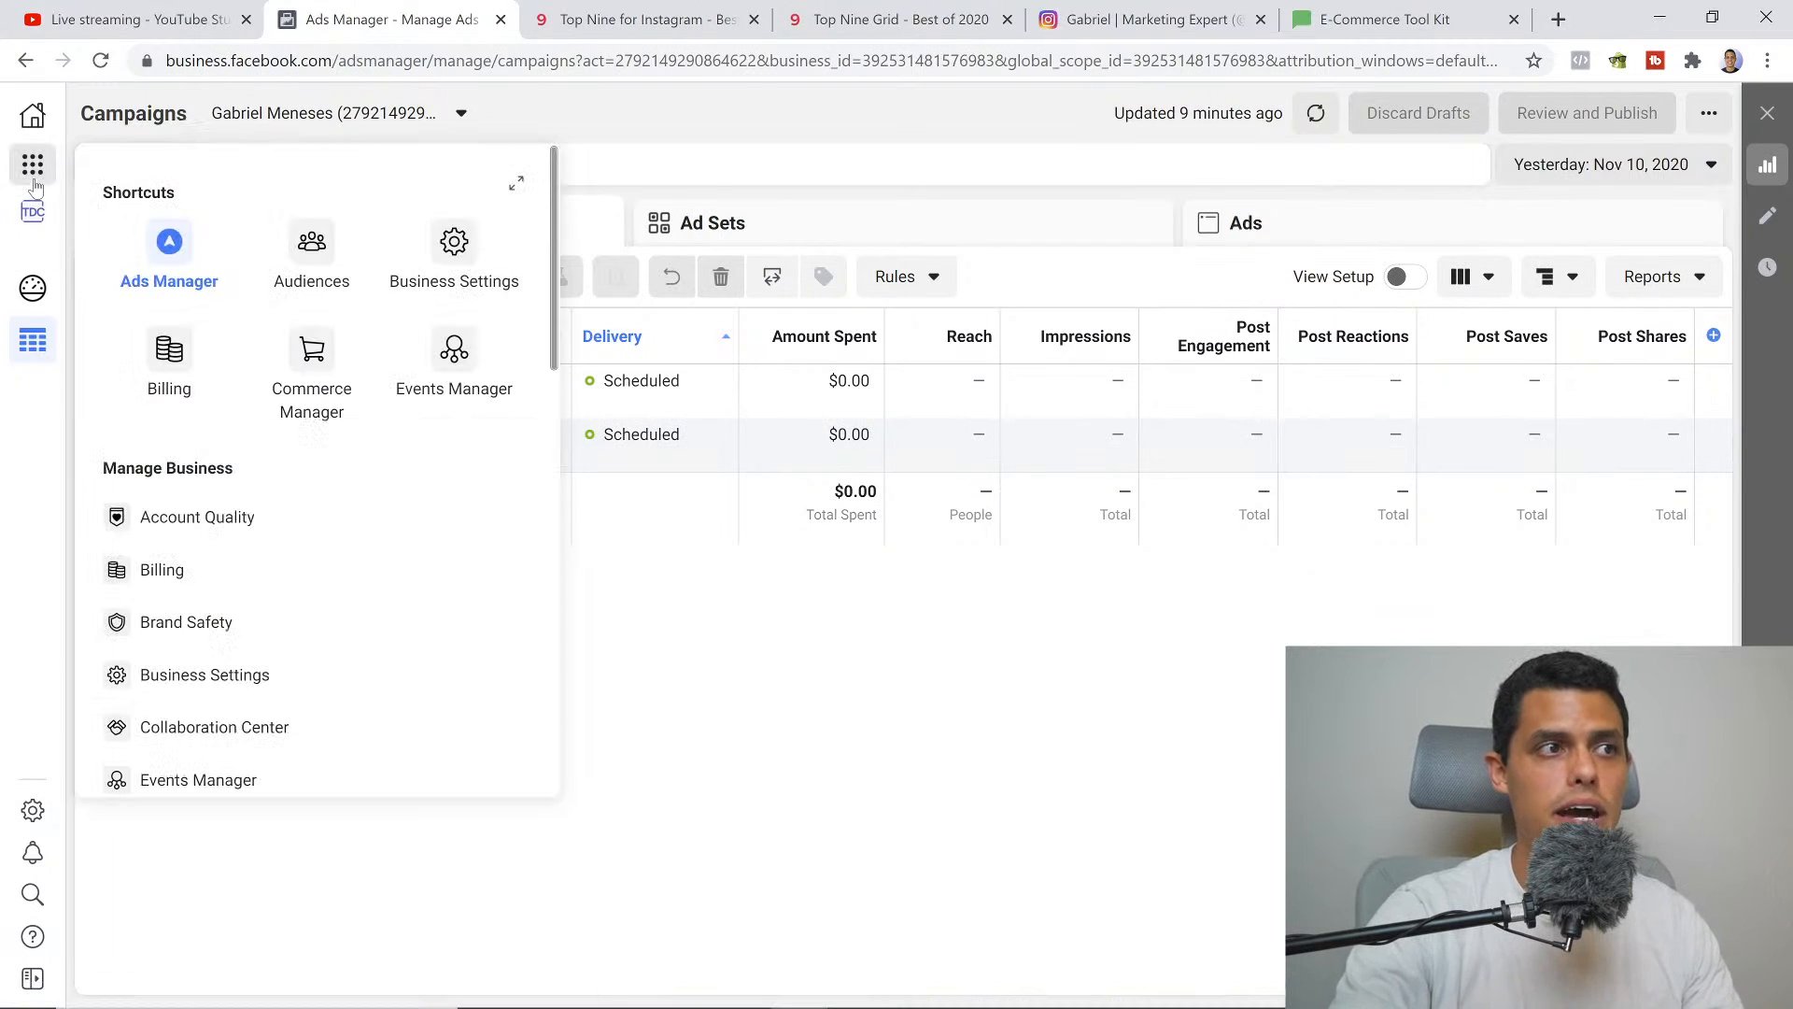
click(318, 258)
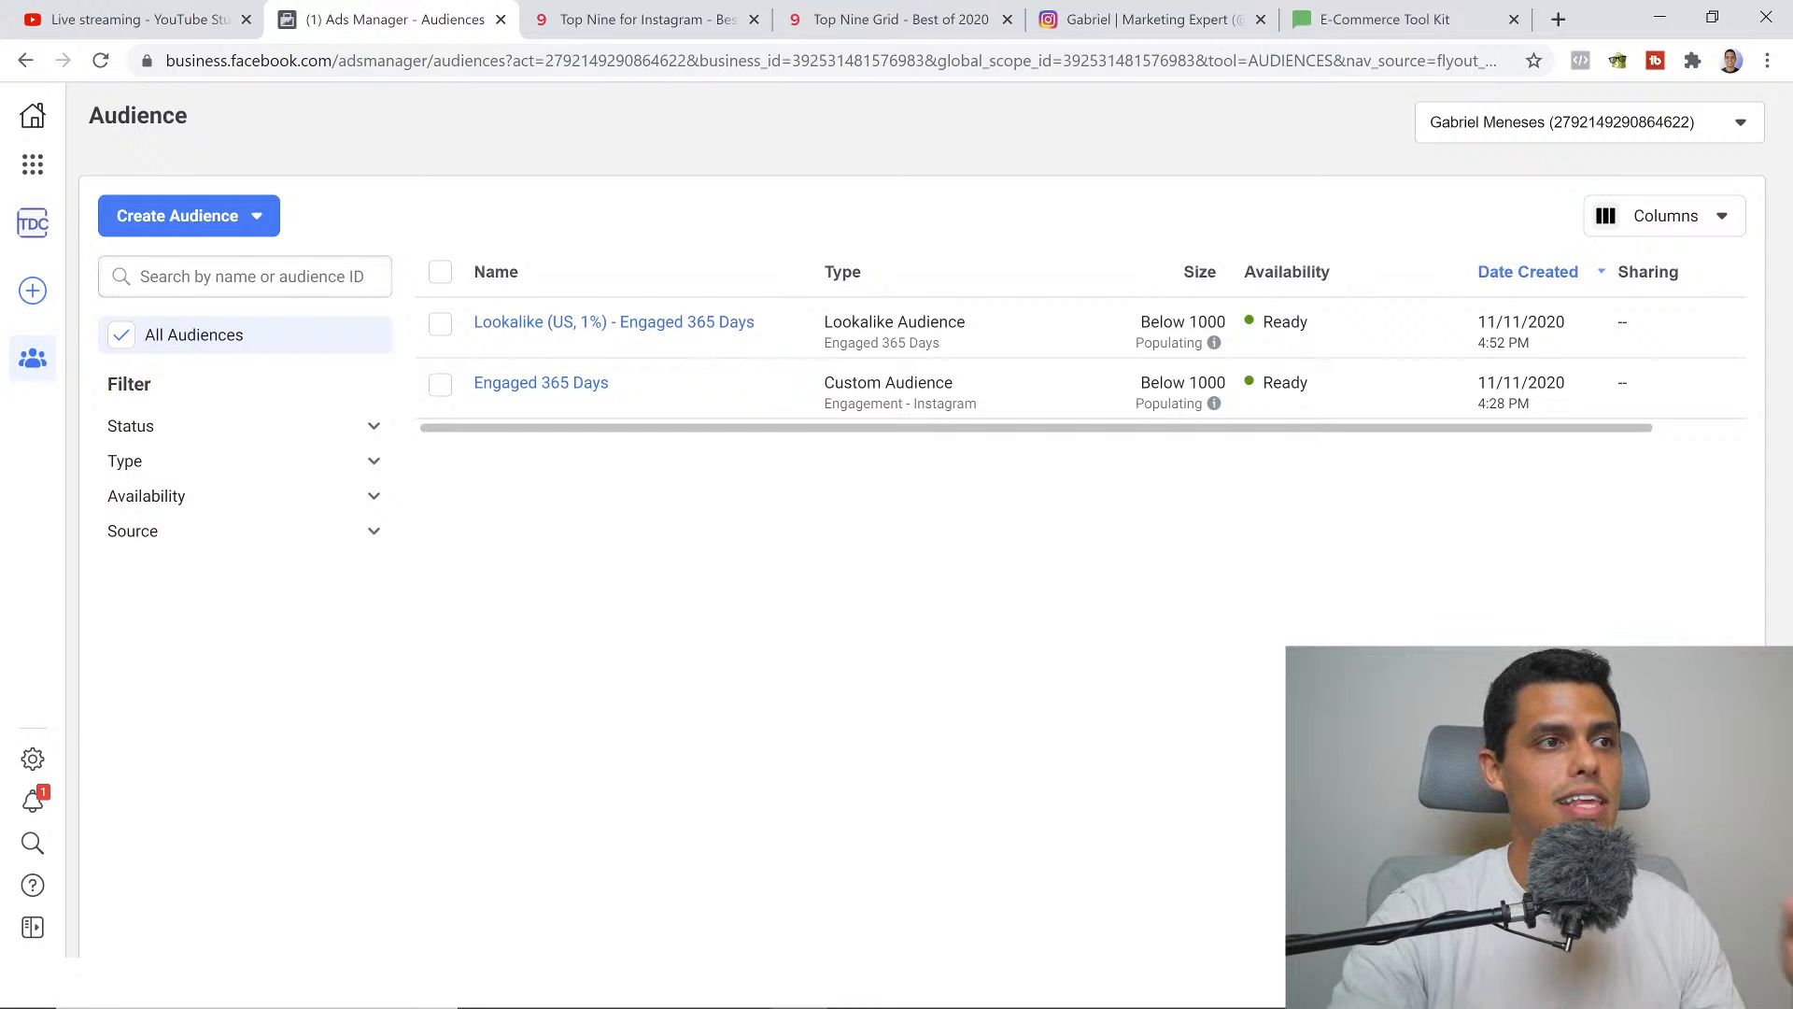
mouse_move(1213, 403)
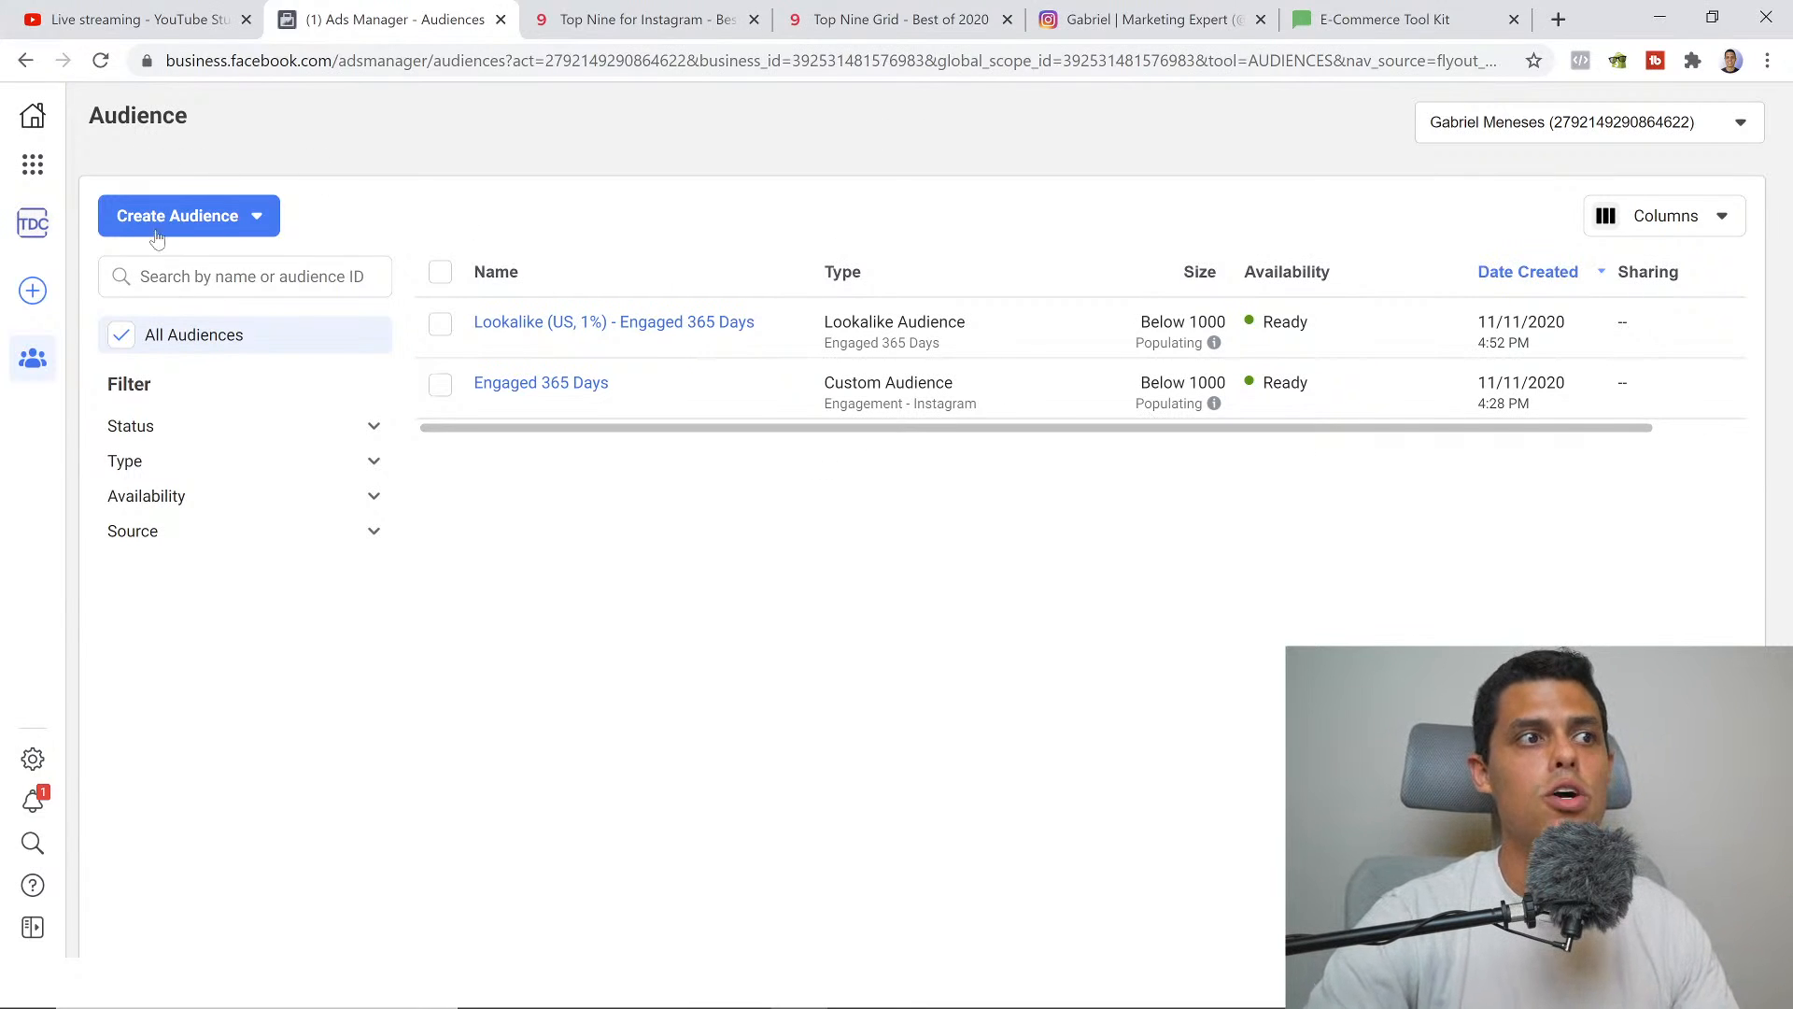
Start a new custom audience that uses the Instagram account as its source
click(243, 238)
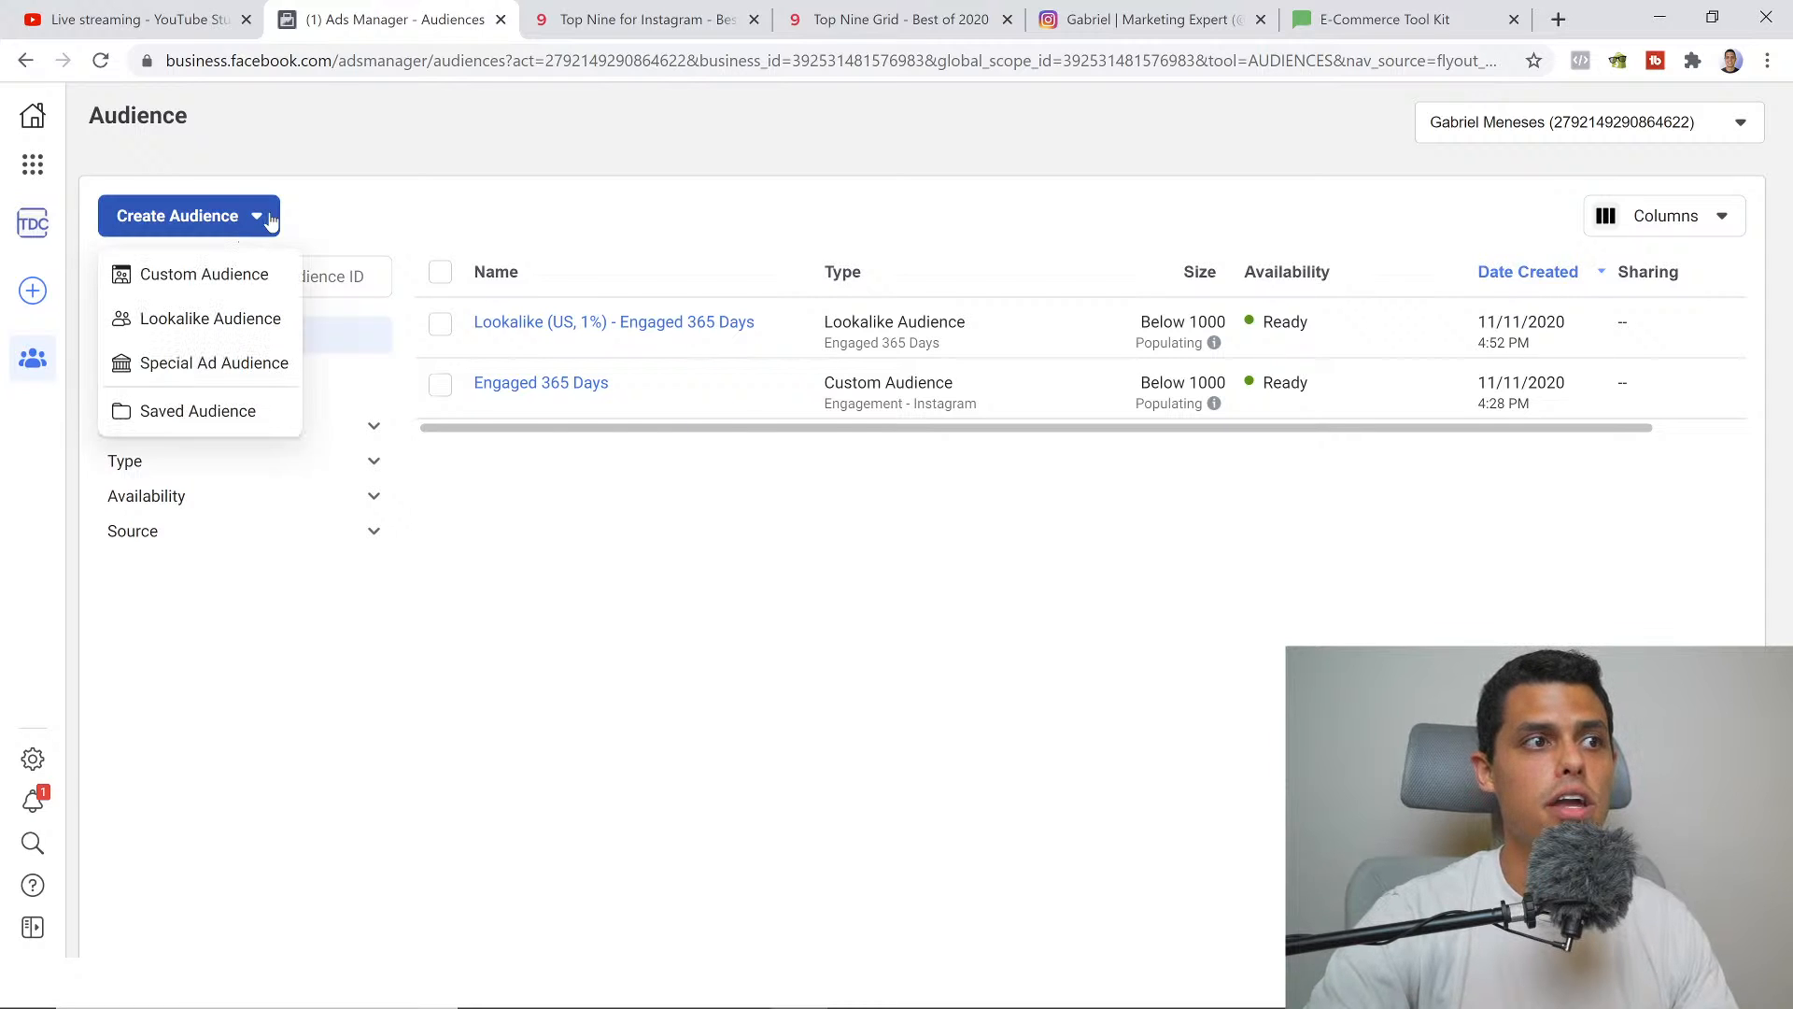
click(201, 290)
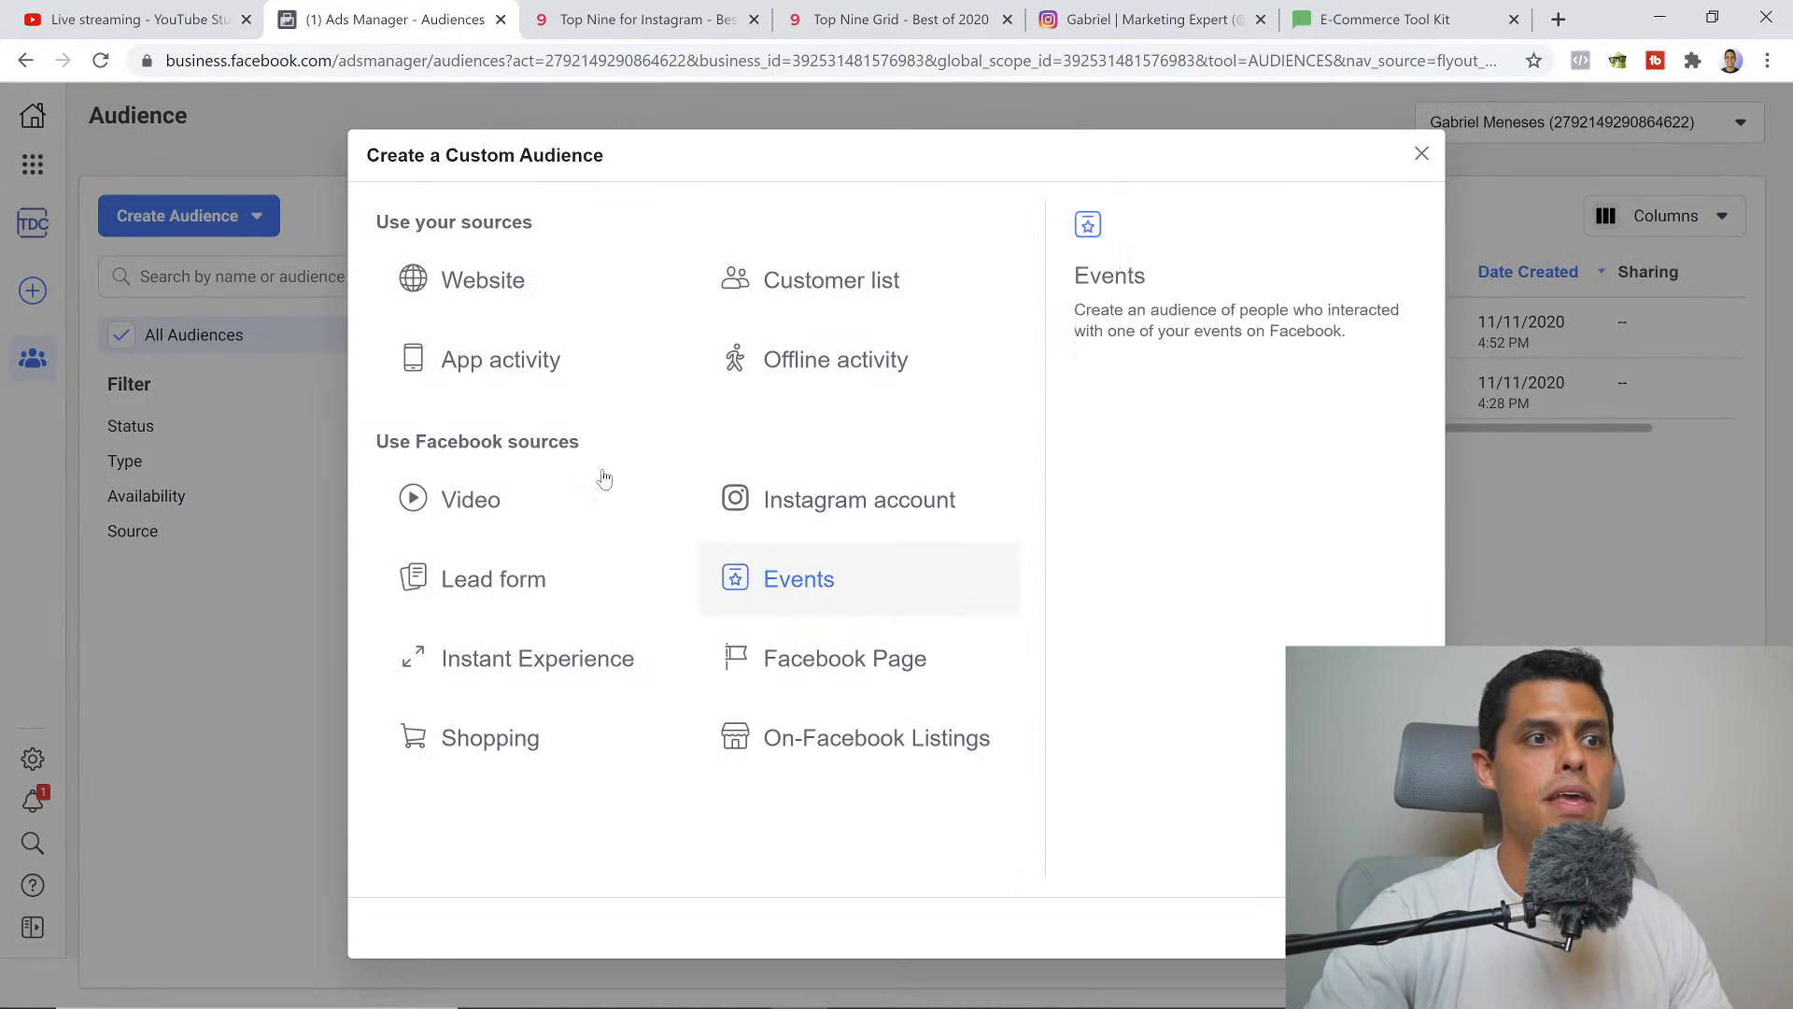
click(817, 525)
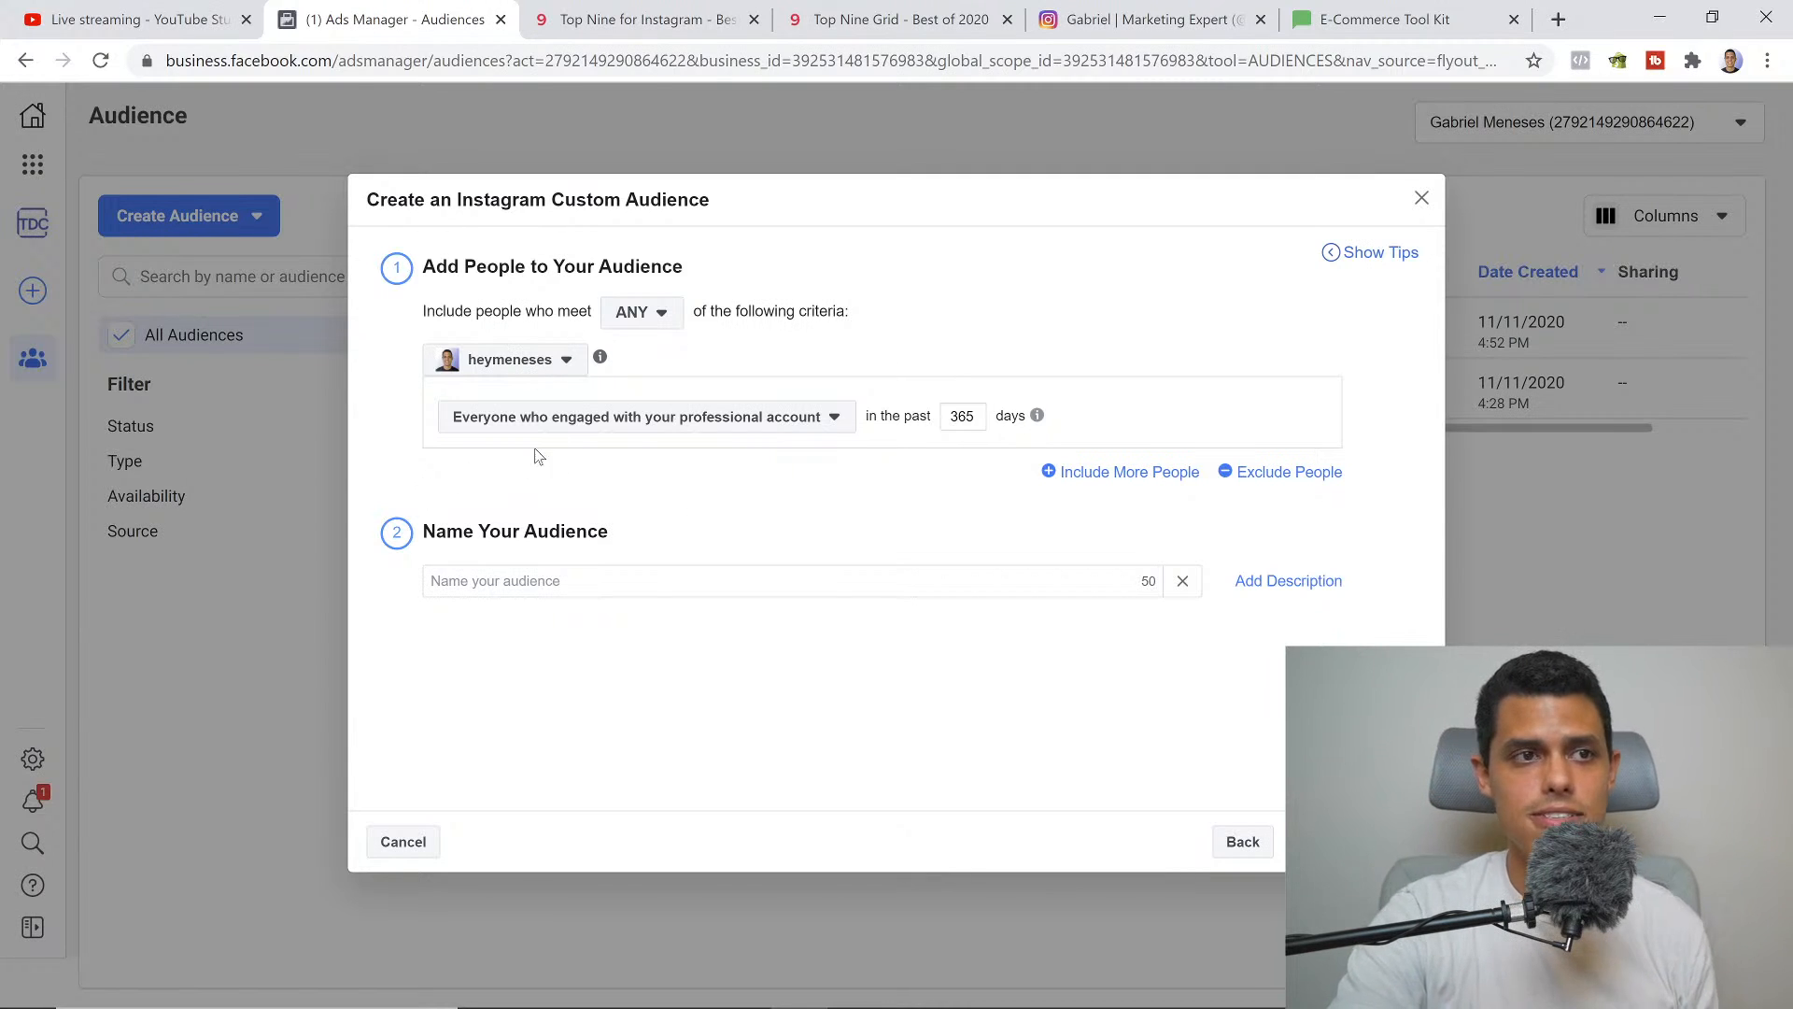
Examine the engagement criteria and time-frame details for the Instagram audience, keeping everyone who engaged with the professional account, and discard the new audience
click(802, 420)
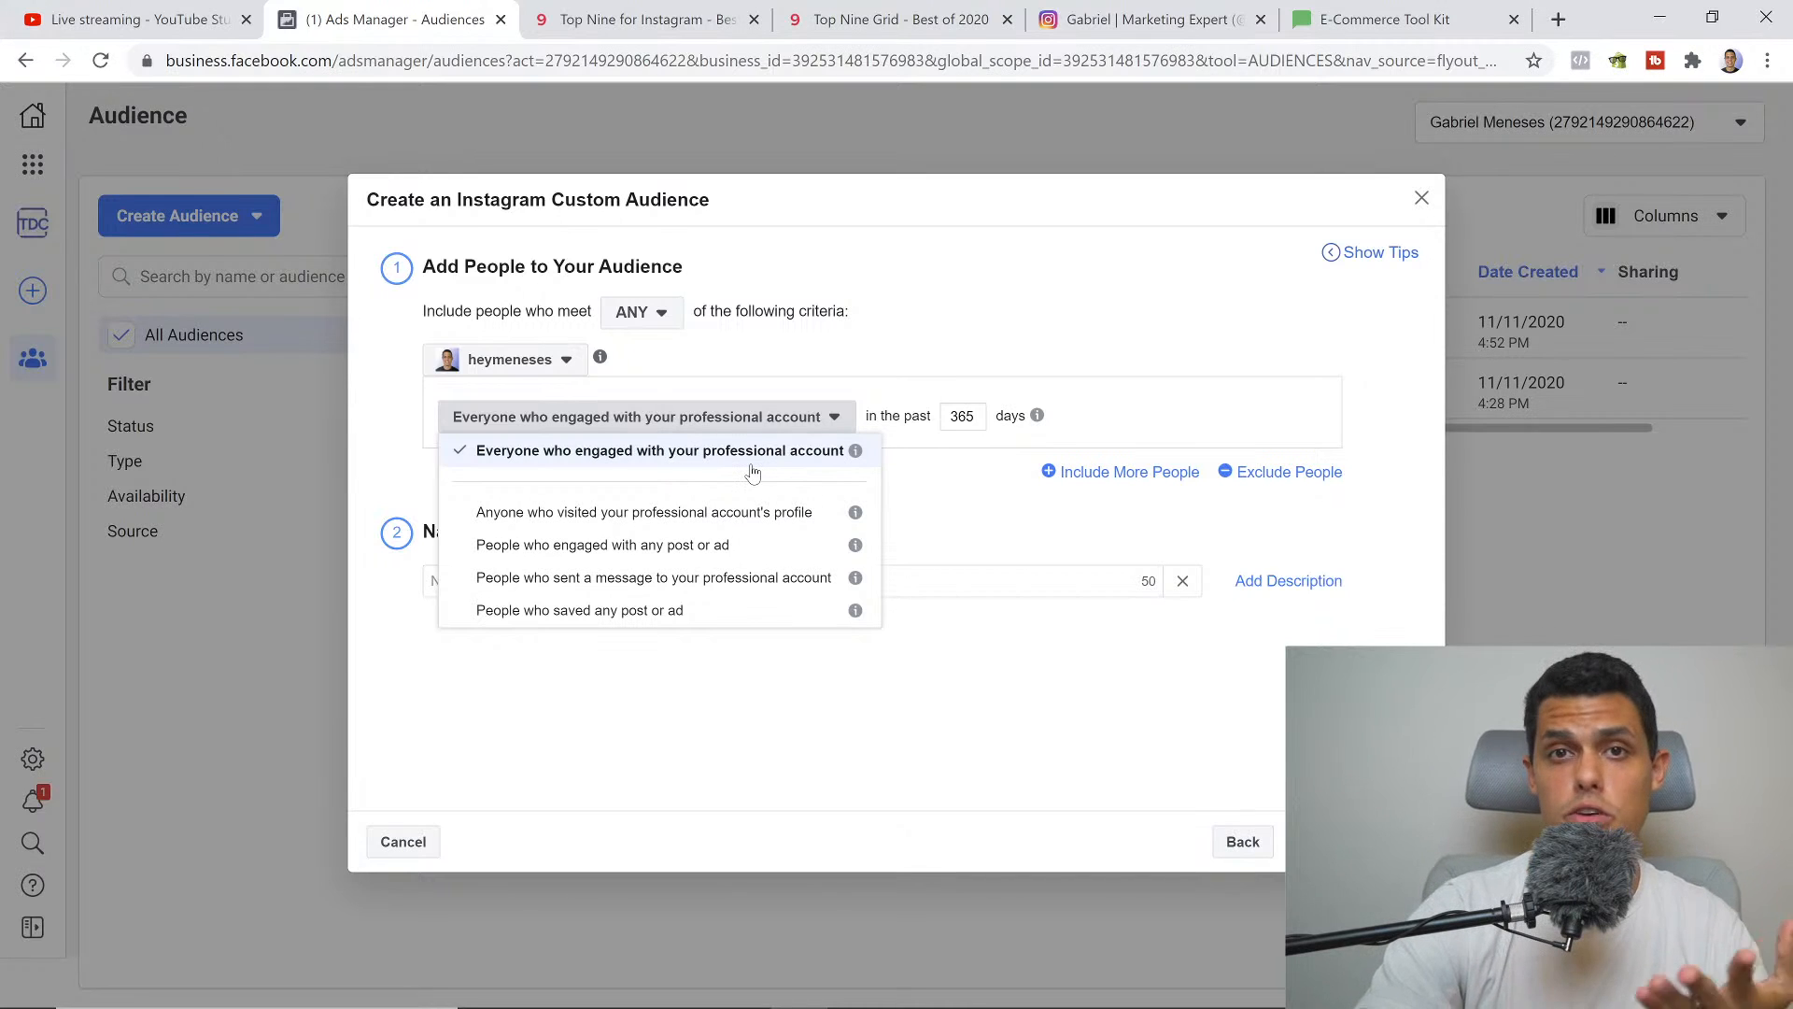
mouse_move(851, 463)
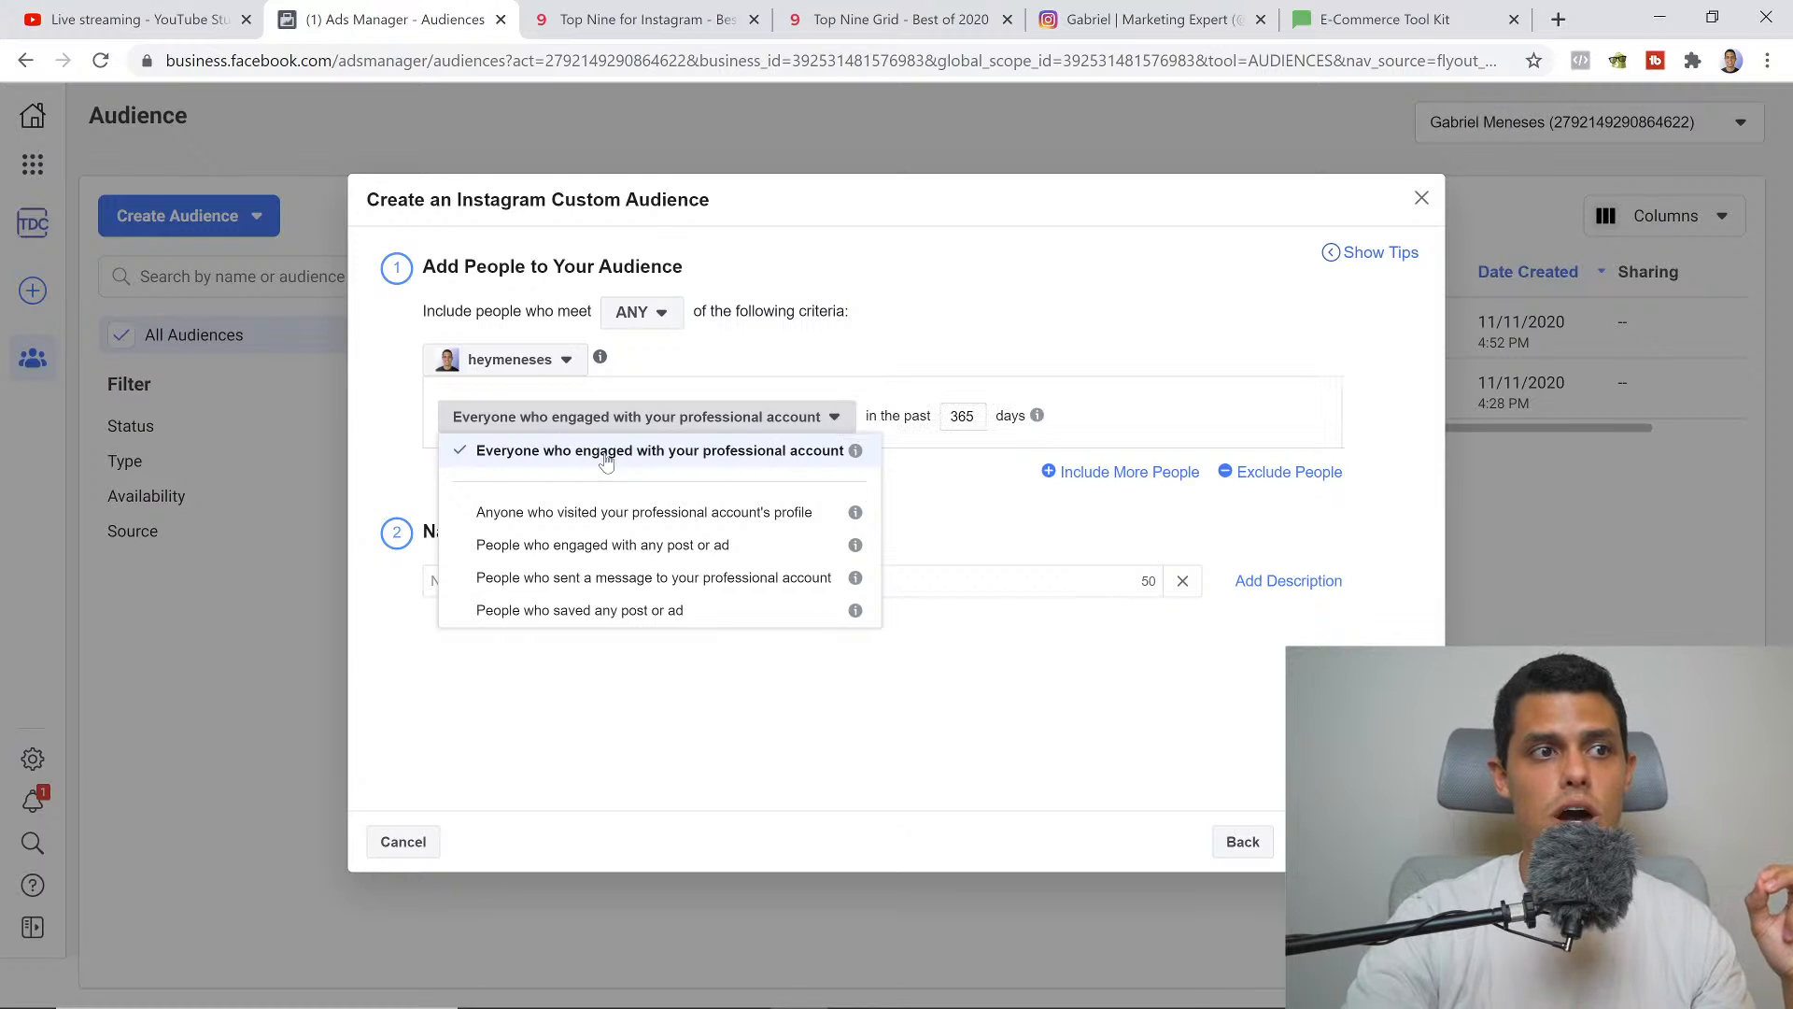
click(1014, 486)
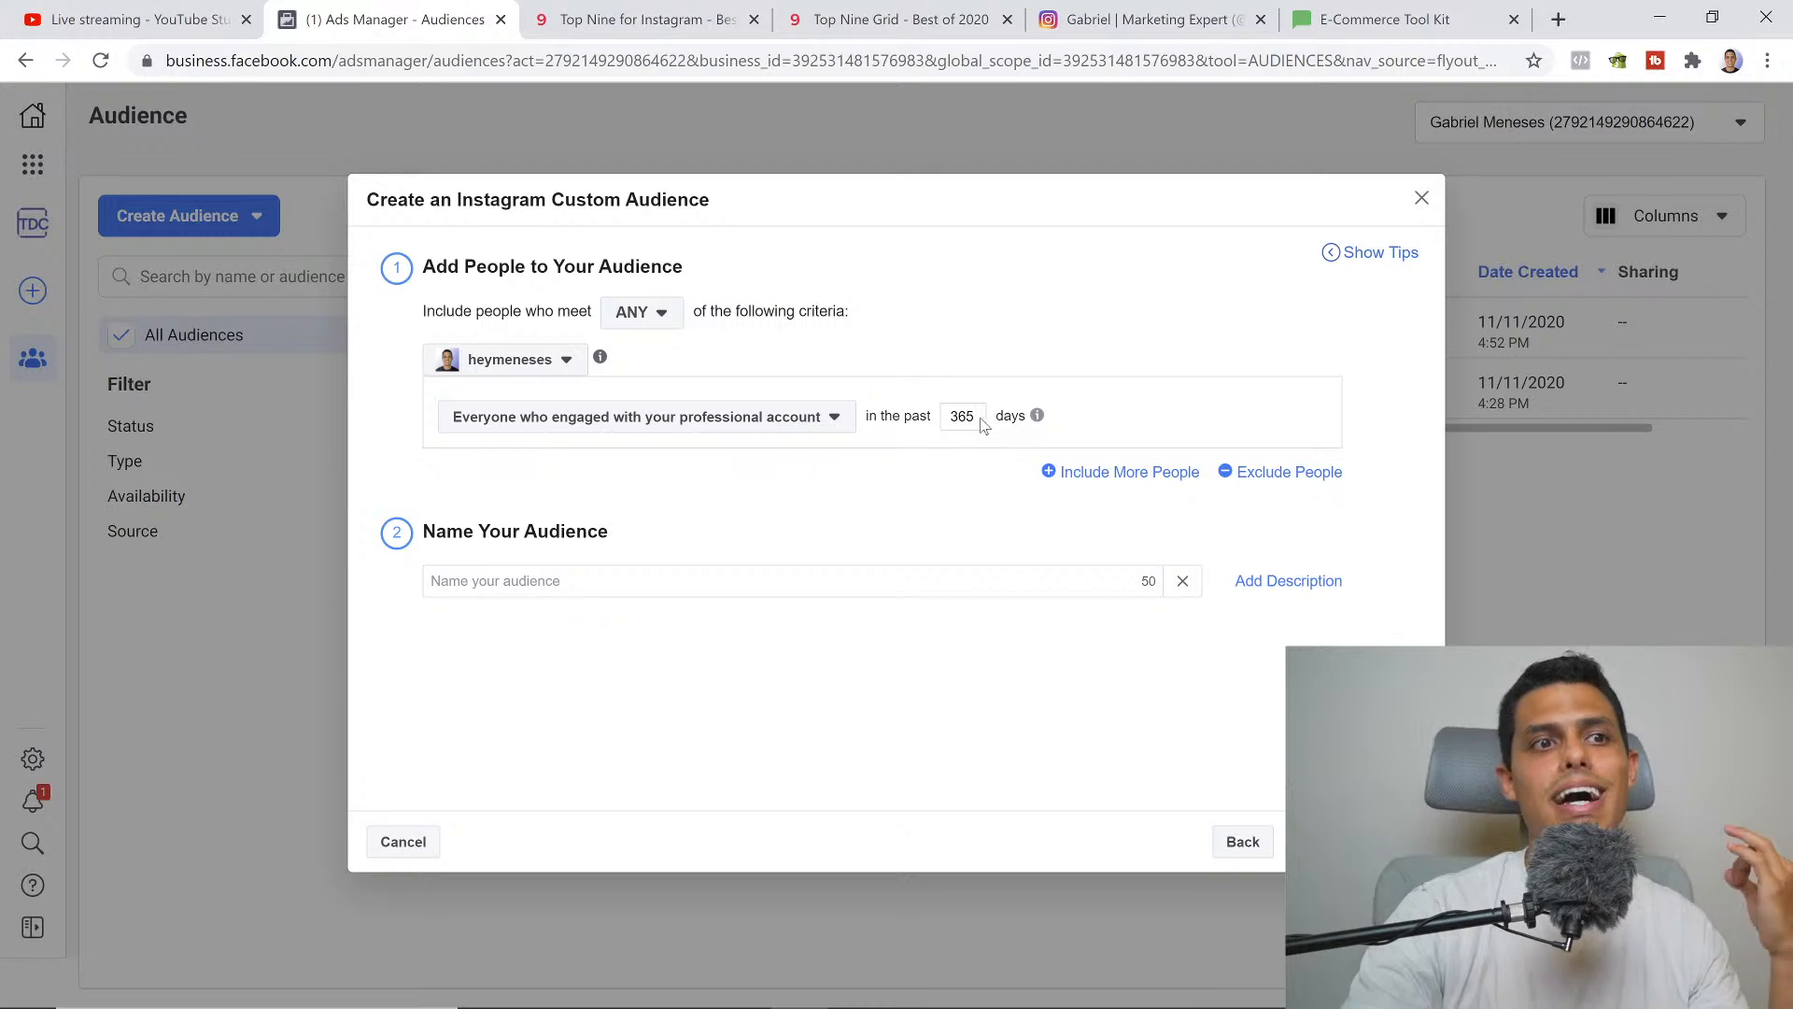
mouse_move(1041, 425)
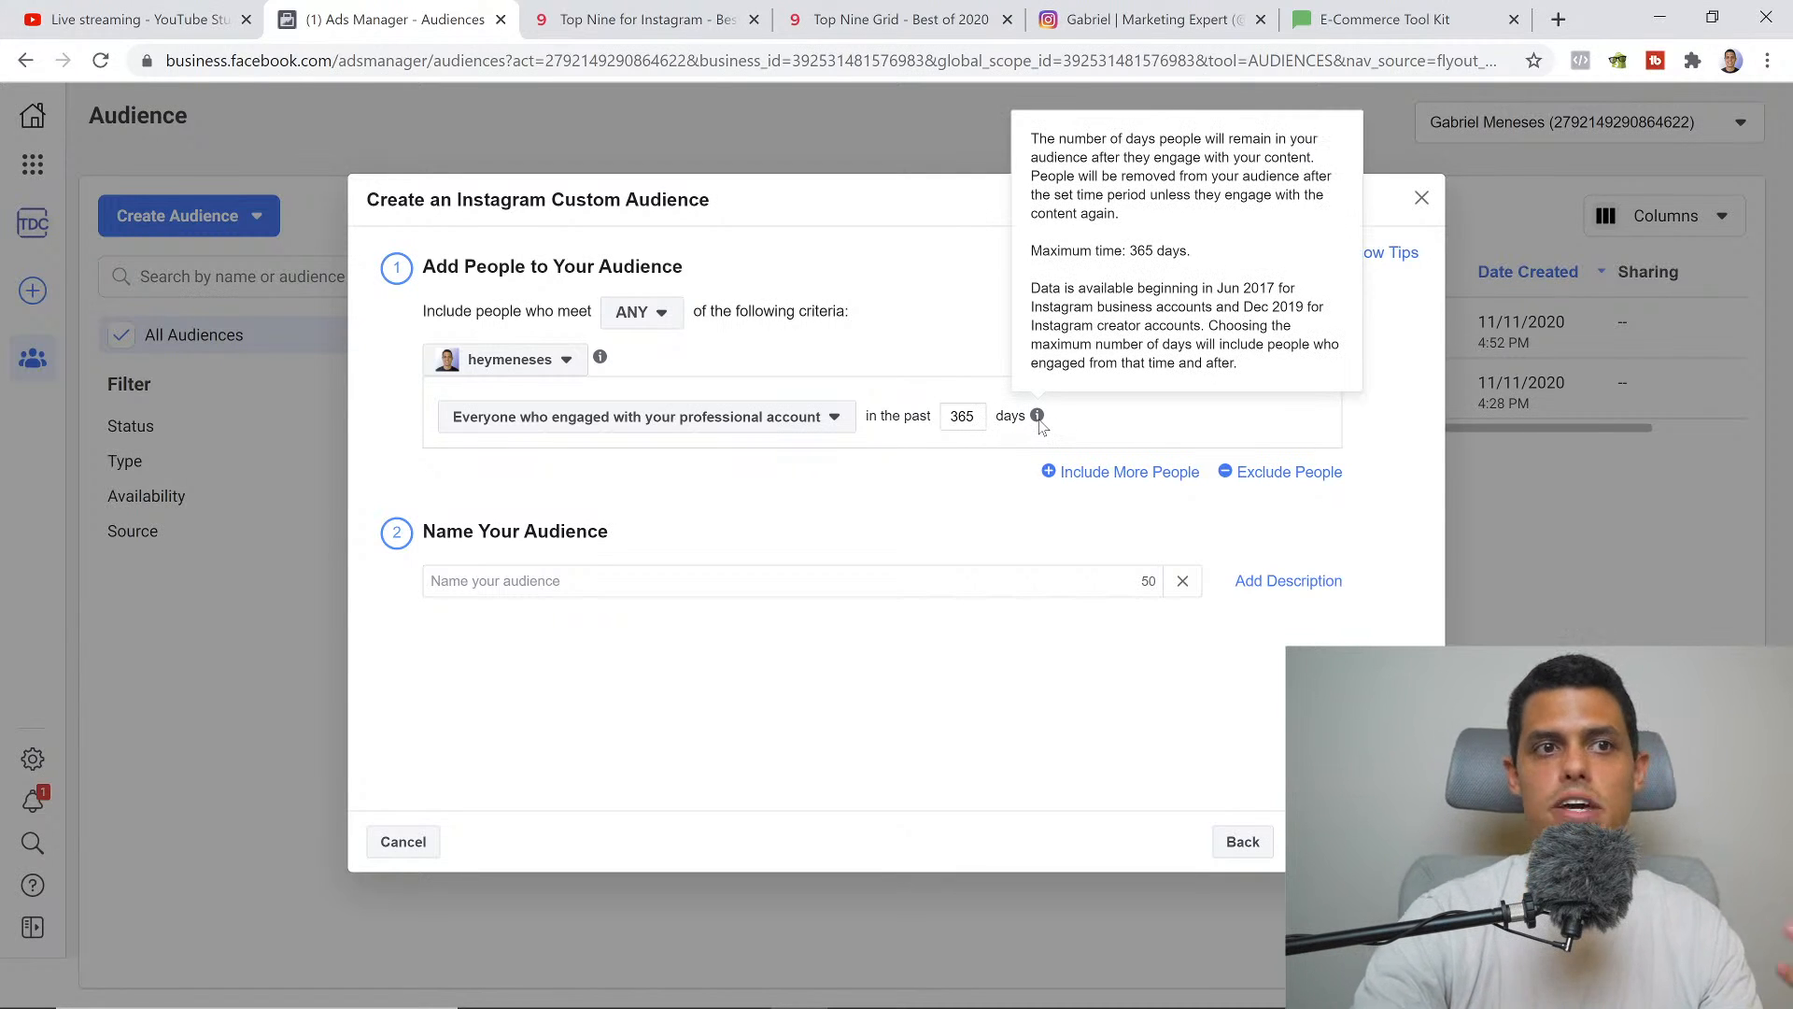
click(794, 425)
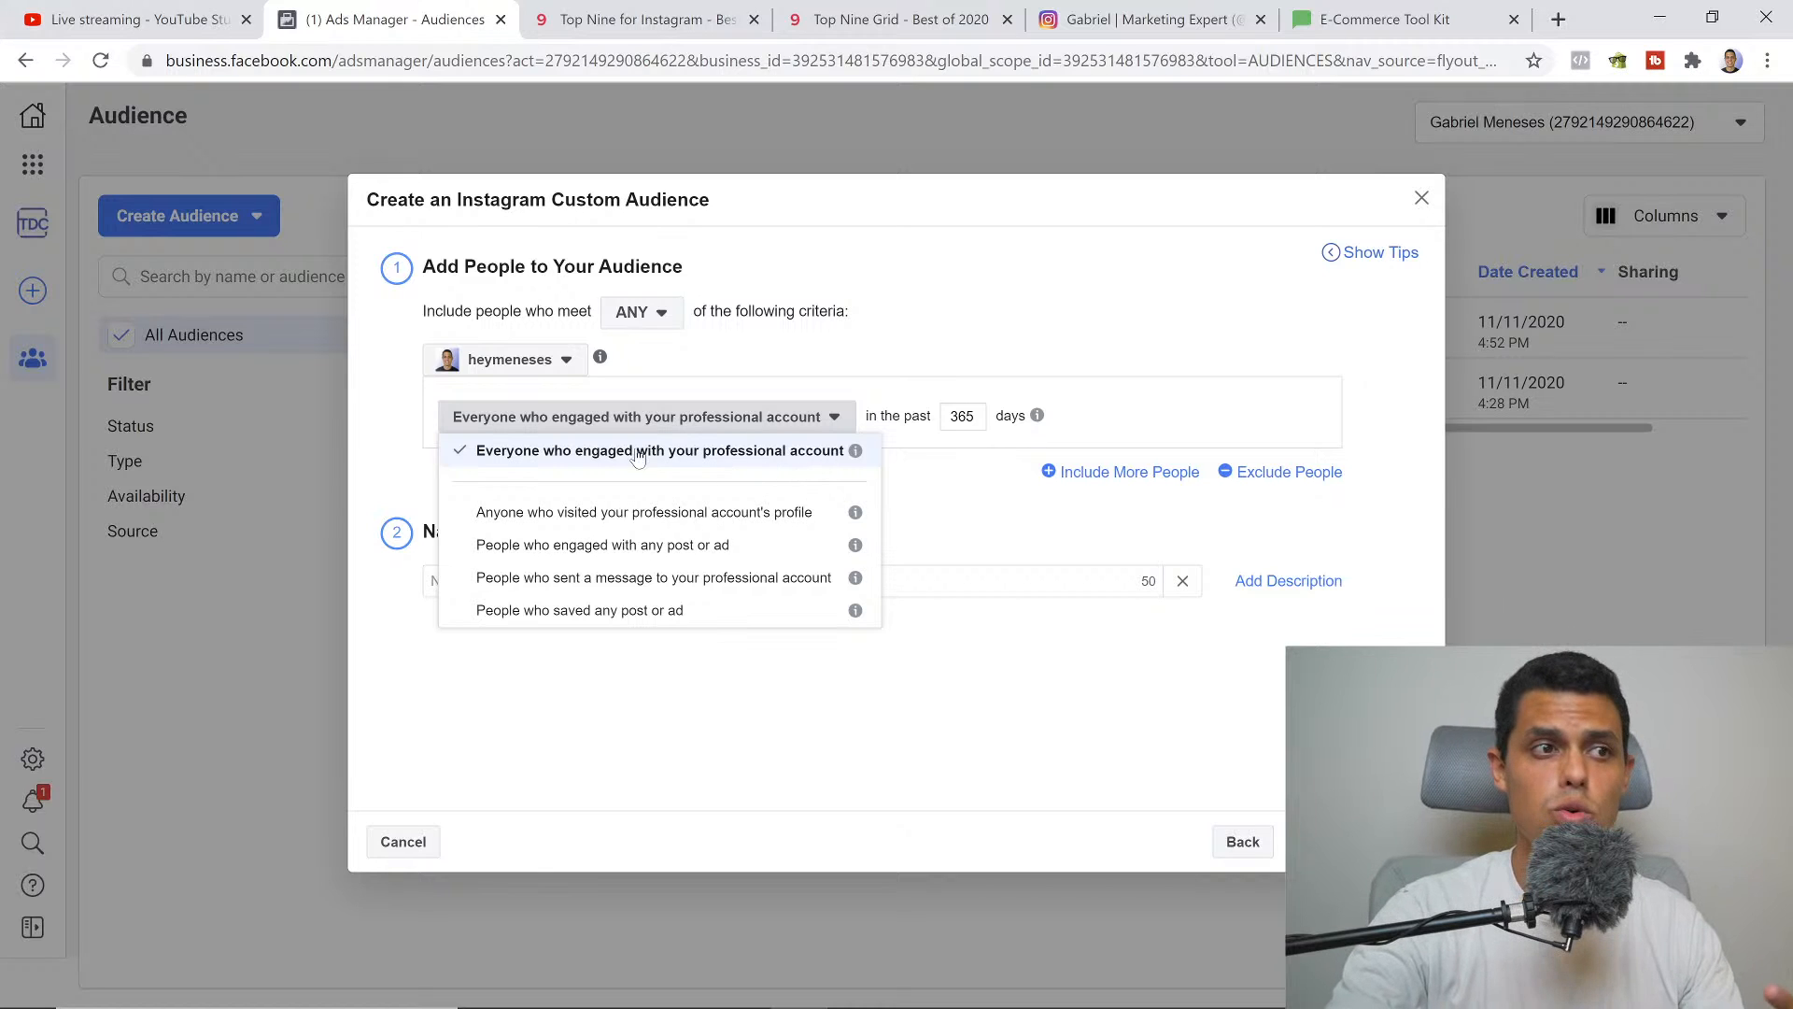
mouse_move(857, 459)
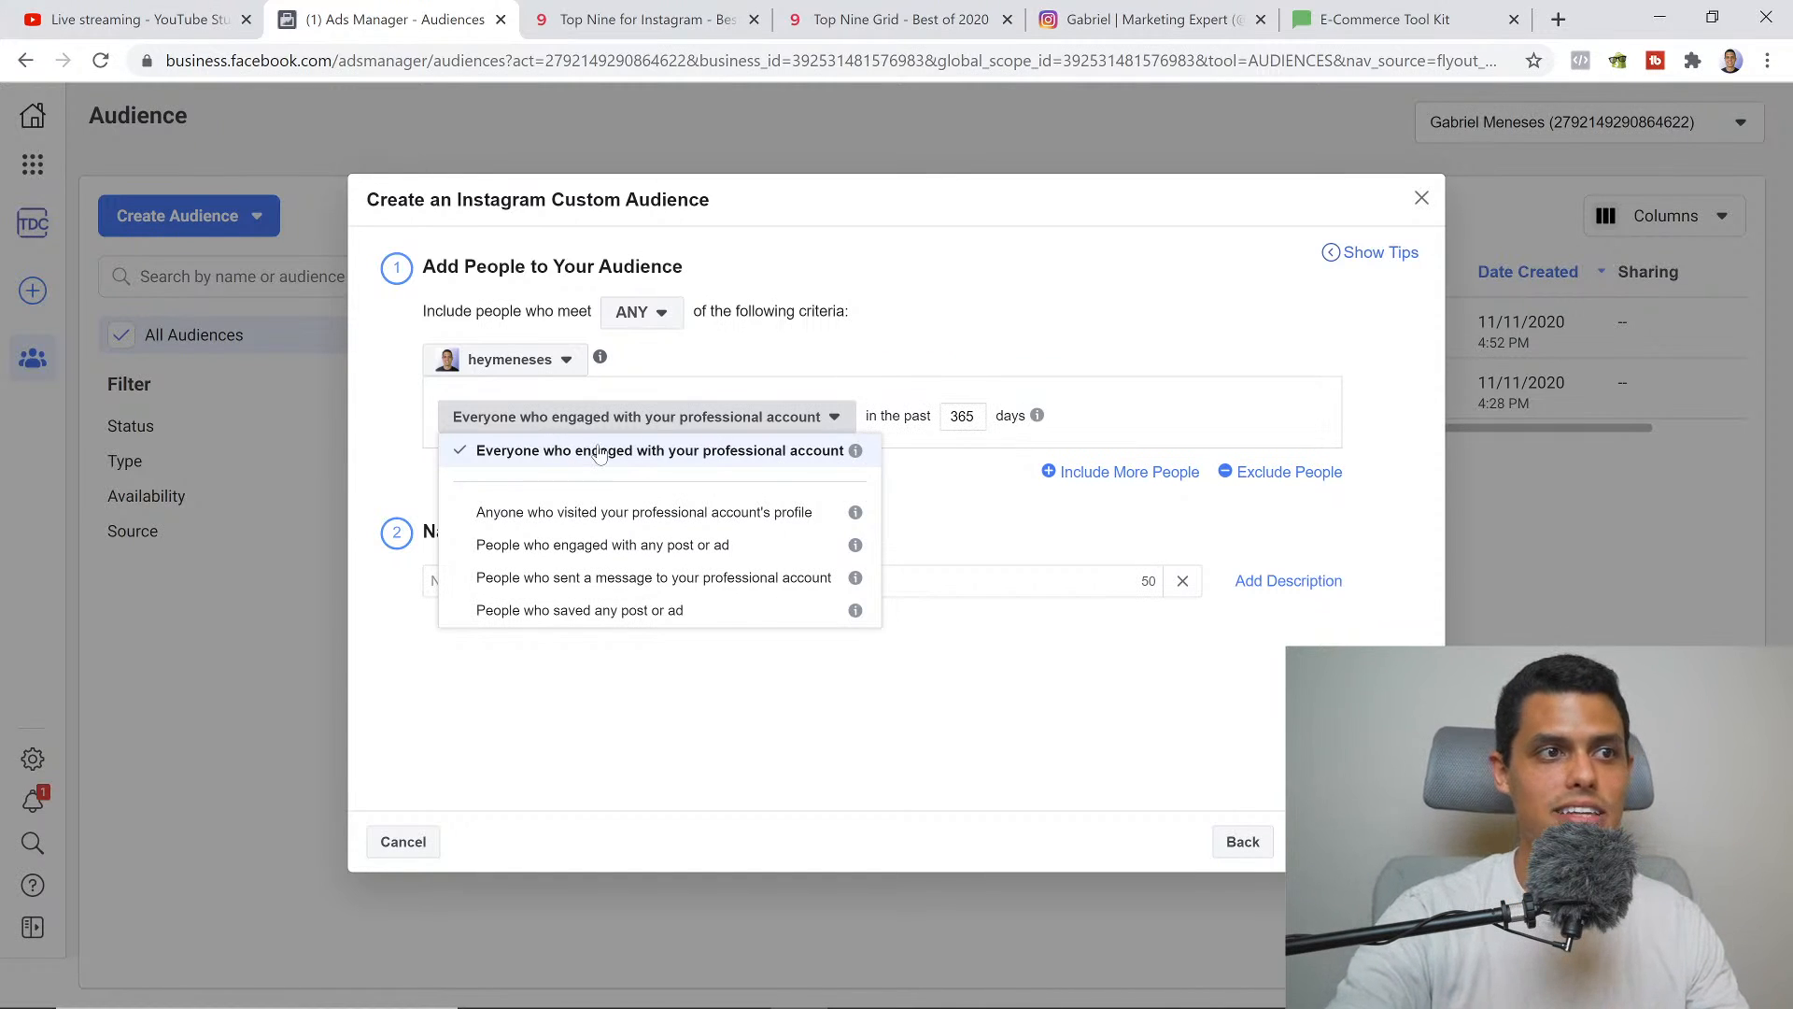
click(563, 453)
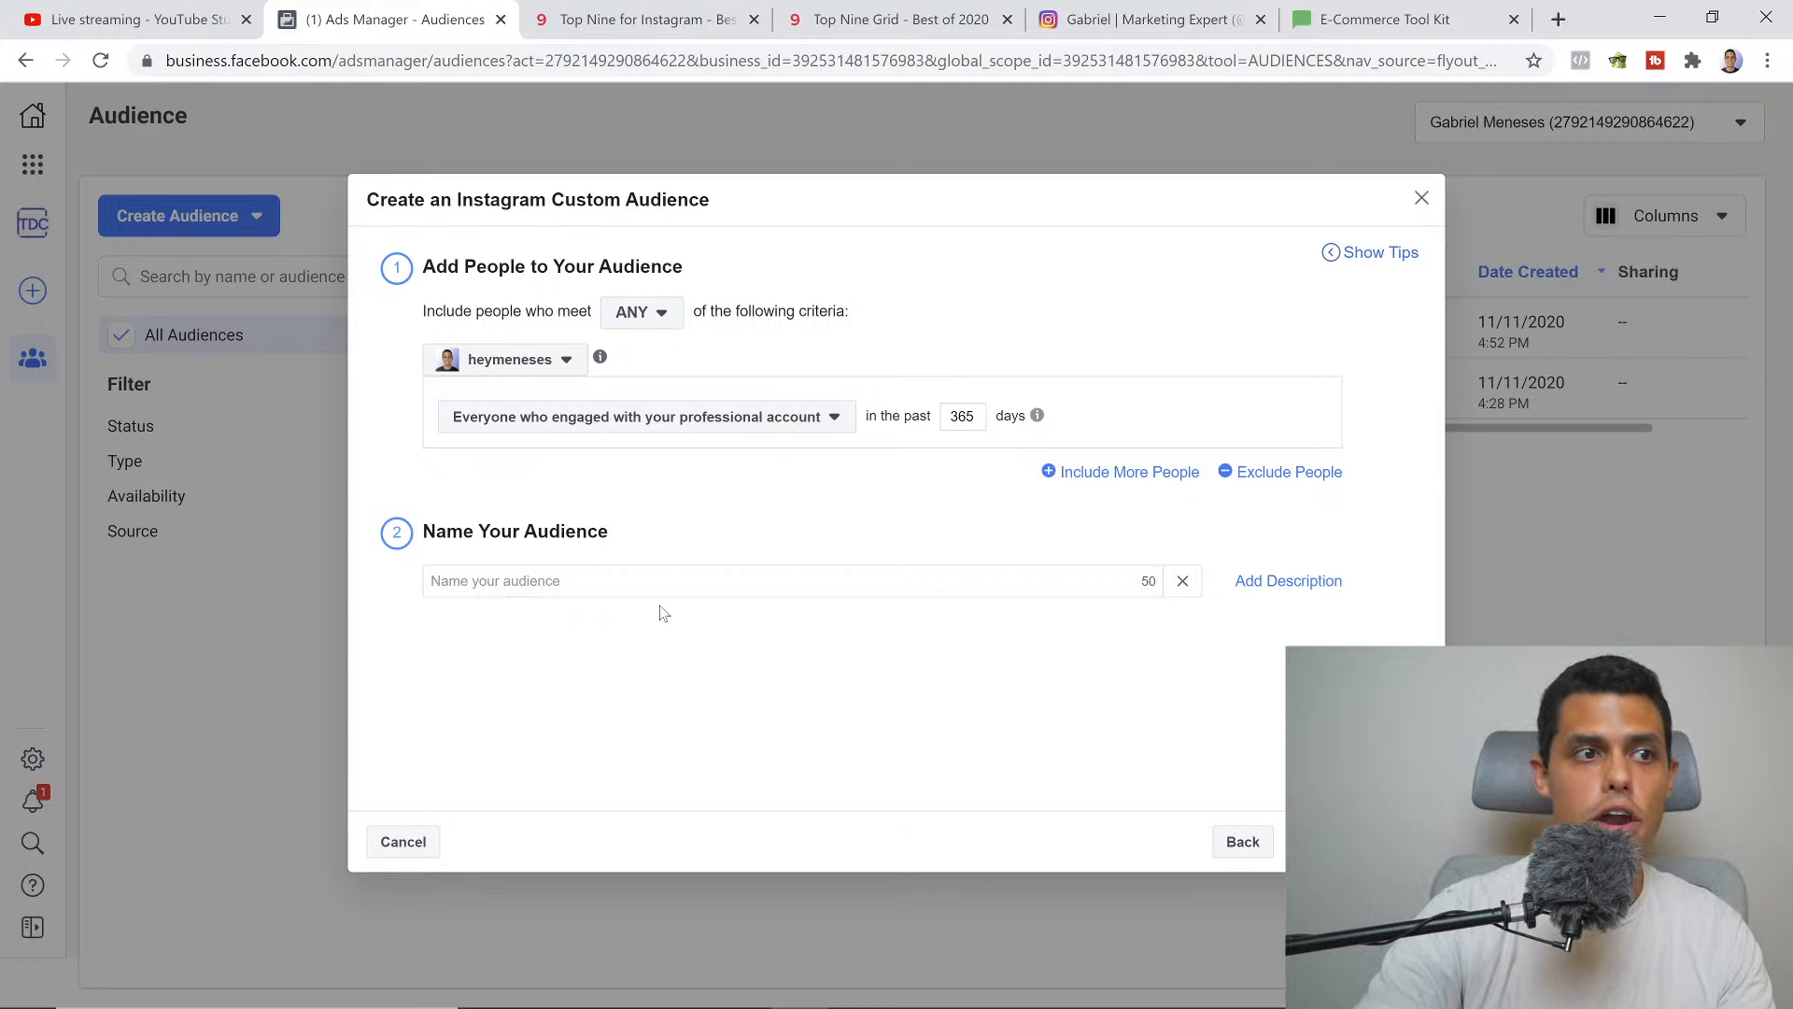
click(665, 581)
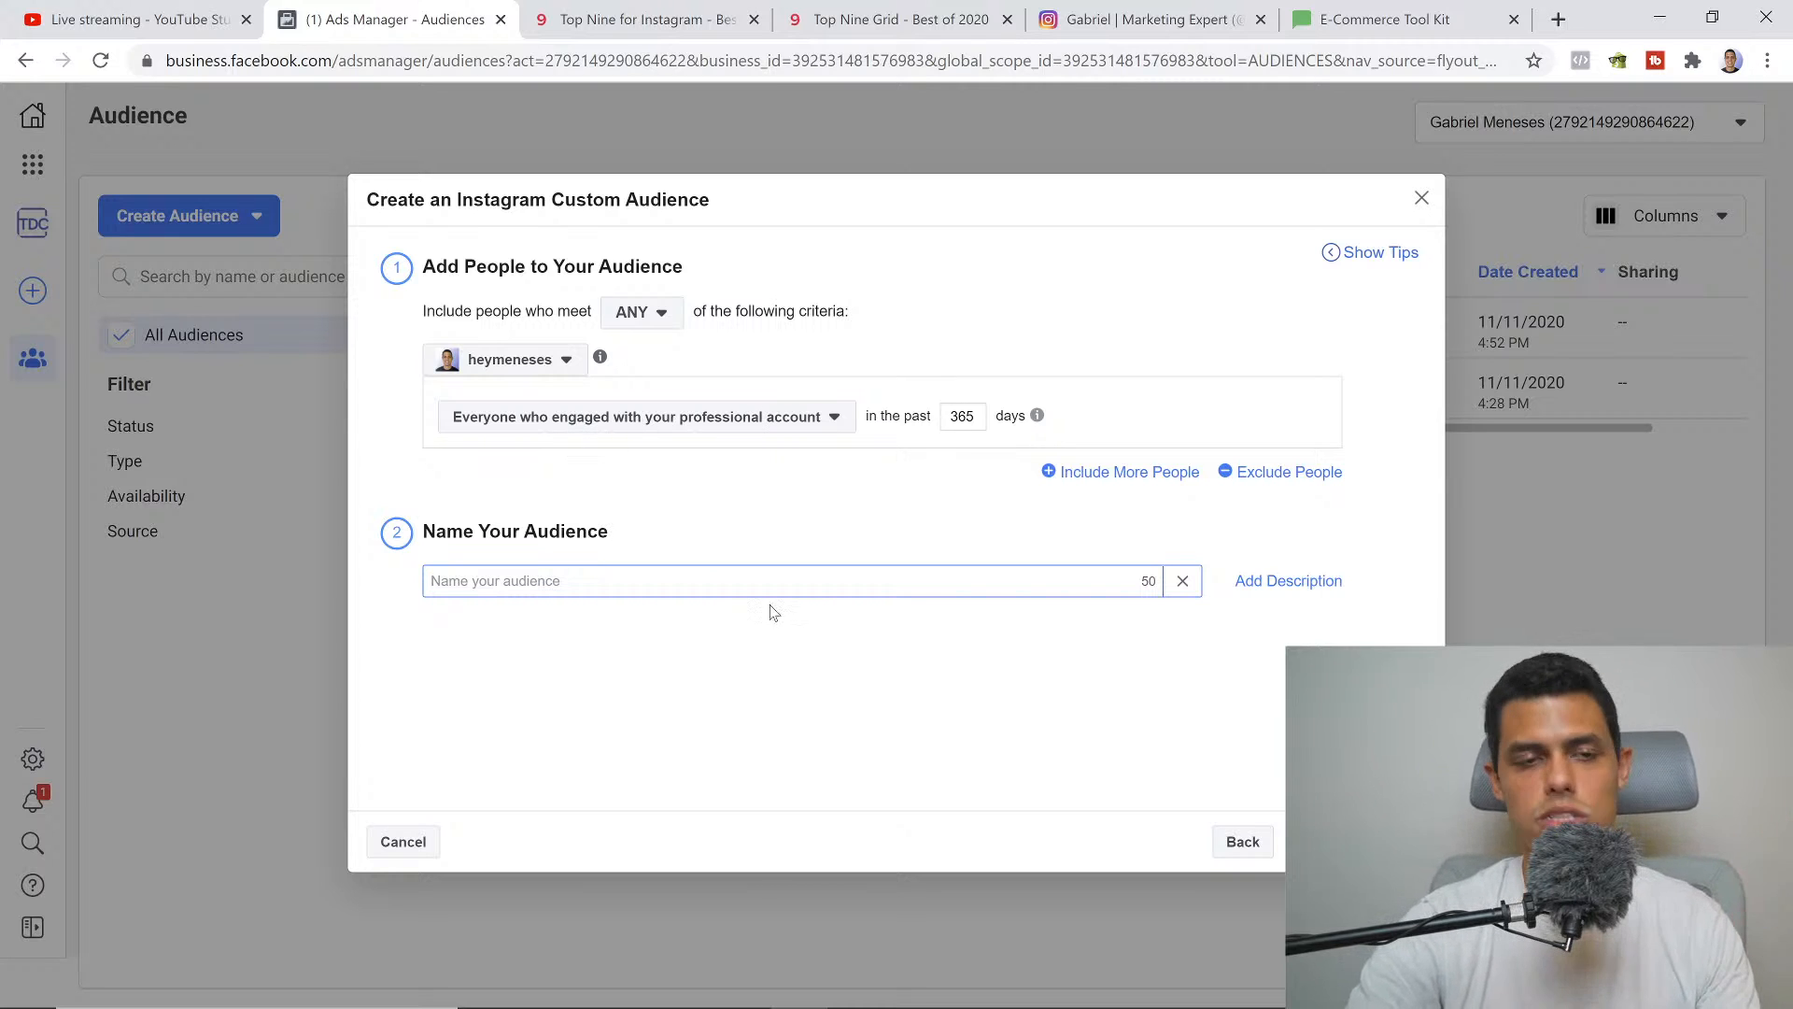
click(1421, 198)
Start a lookalike audience based on the Engaged 365 Days custom audience
mouse_move(536, 385)
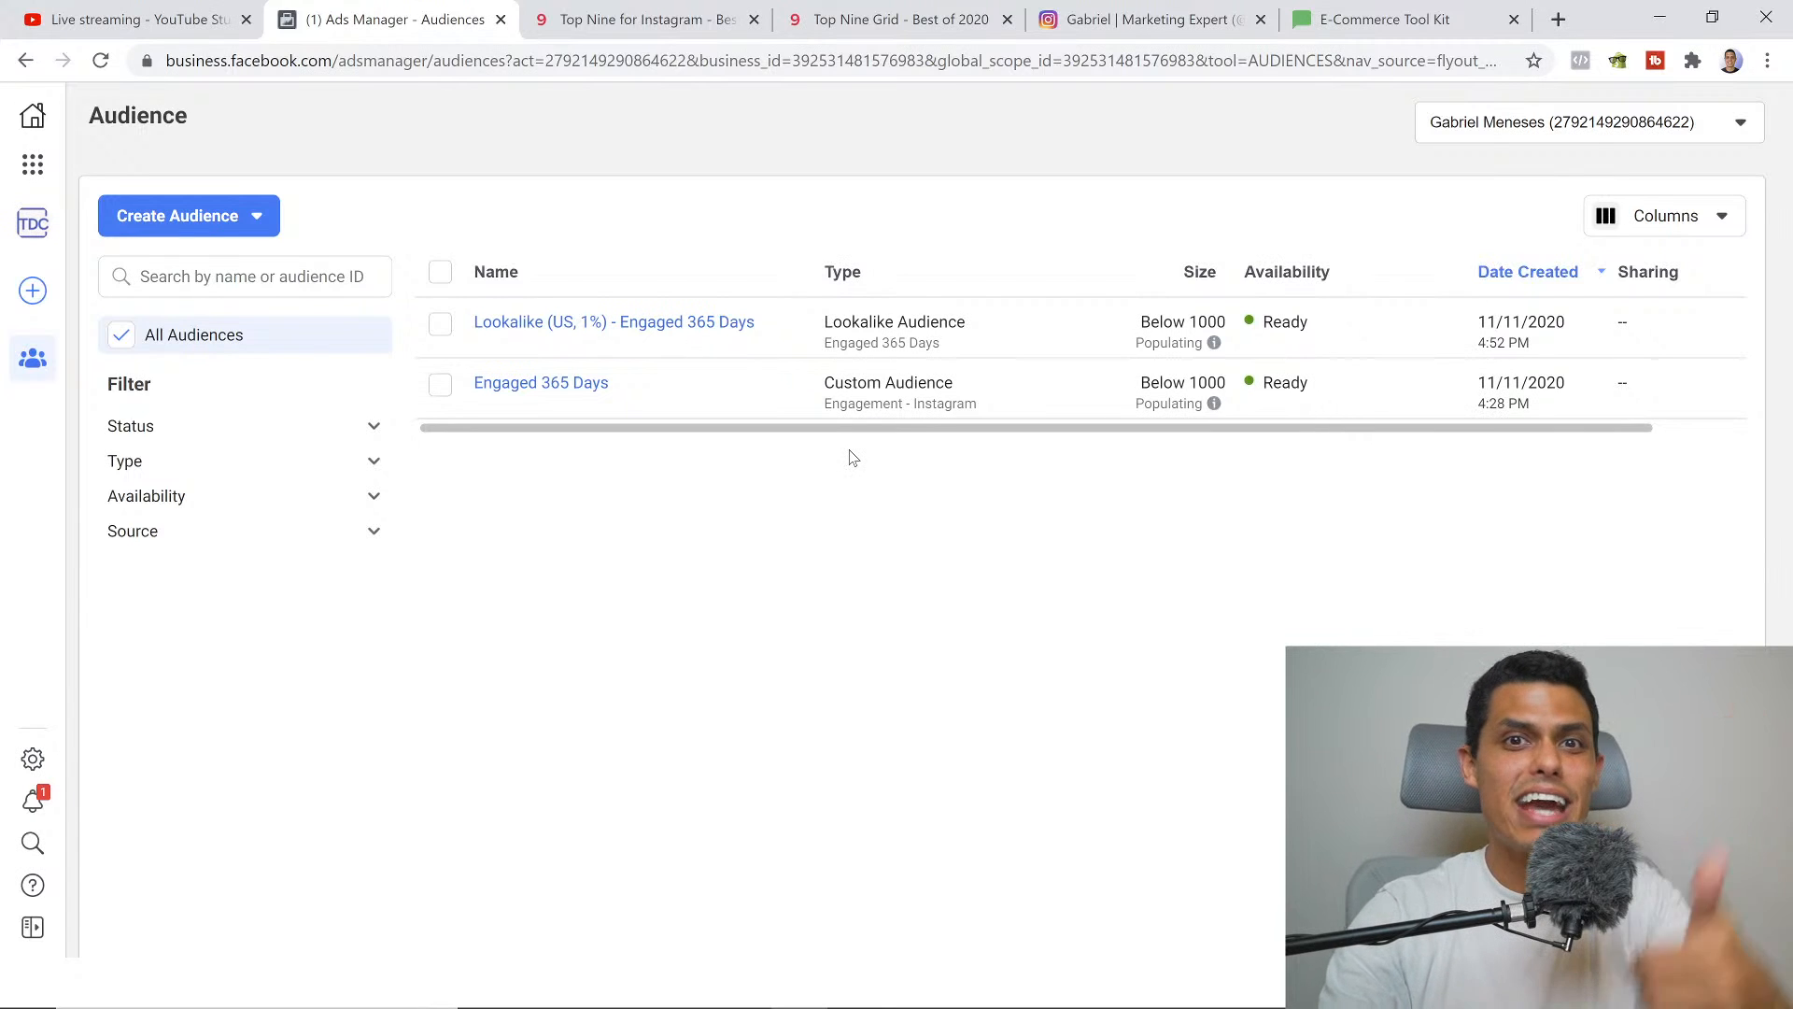
click(586, 392)
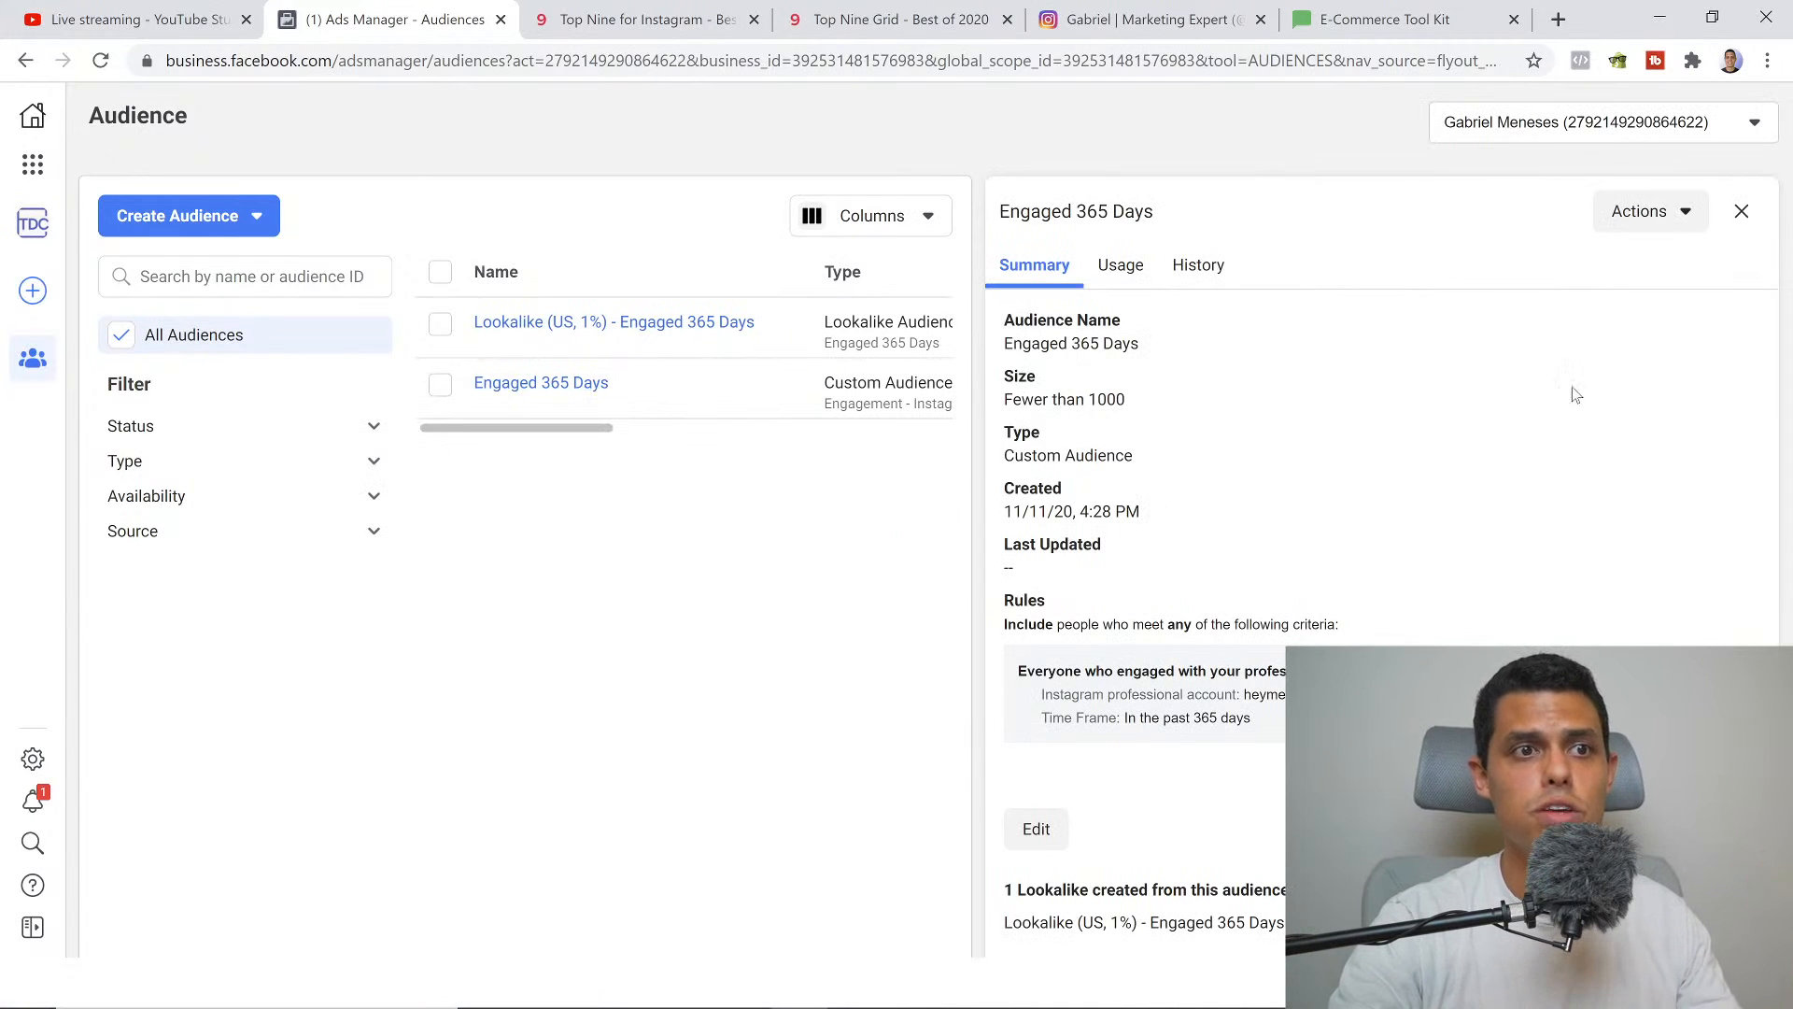
click(1647, 214)
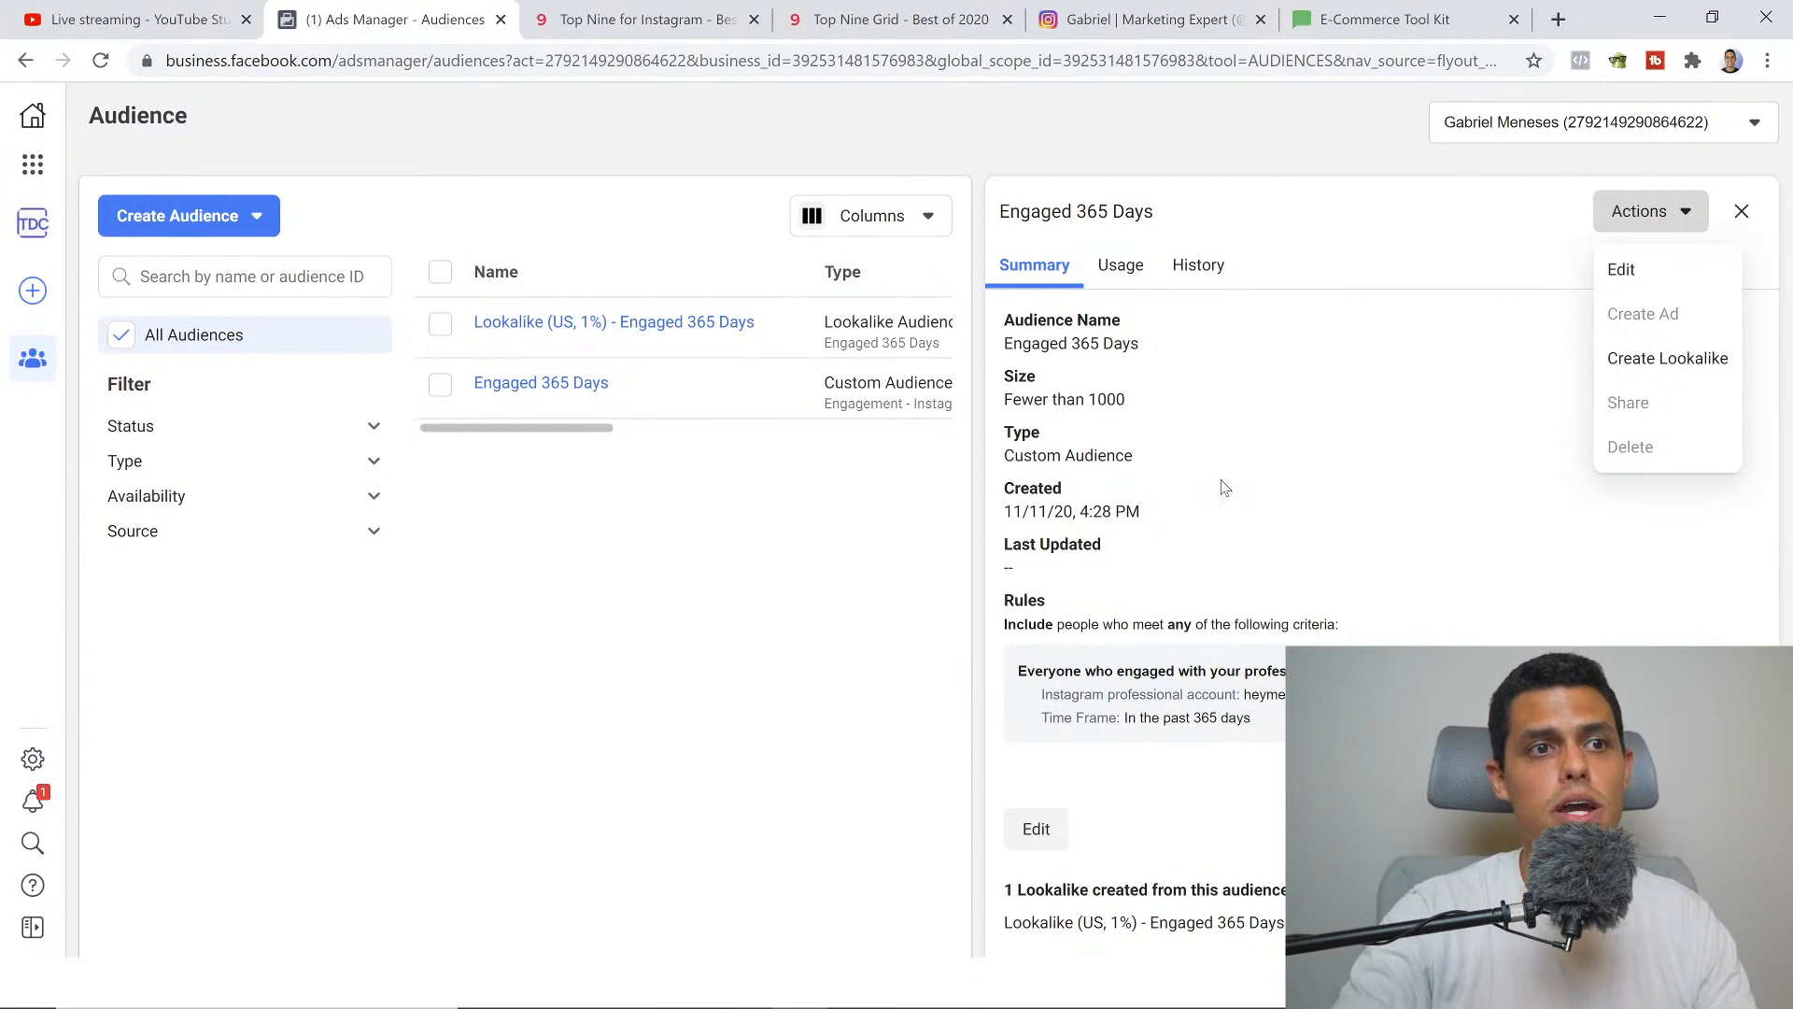
click(1685, 363)
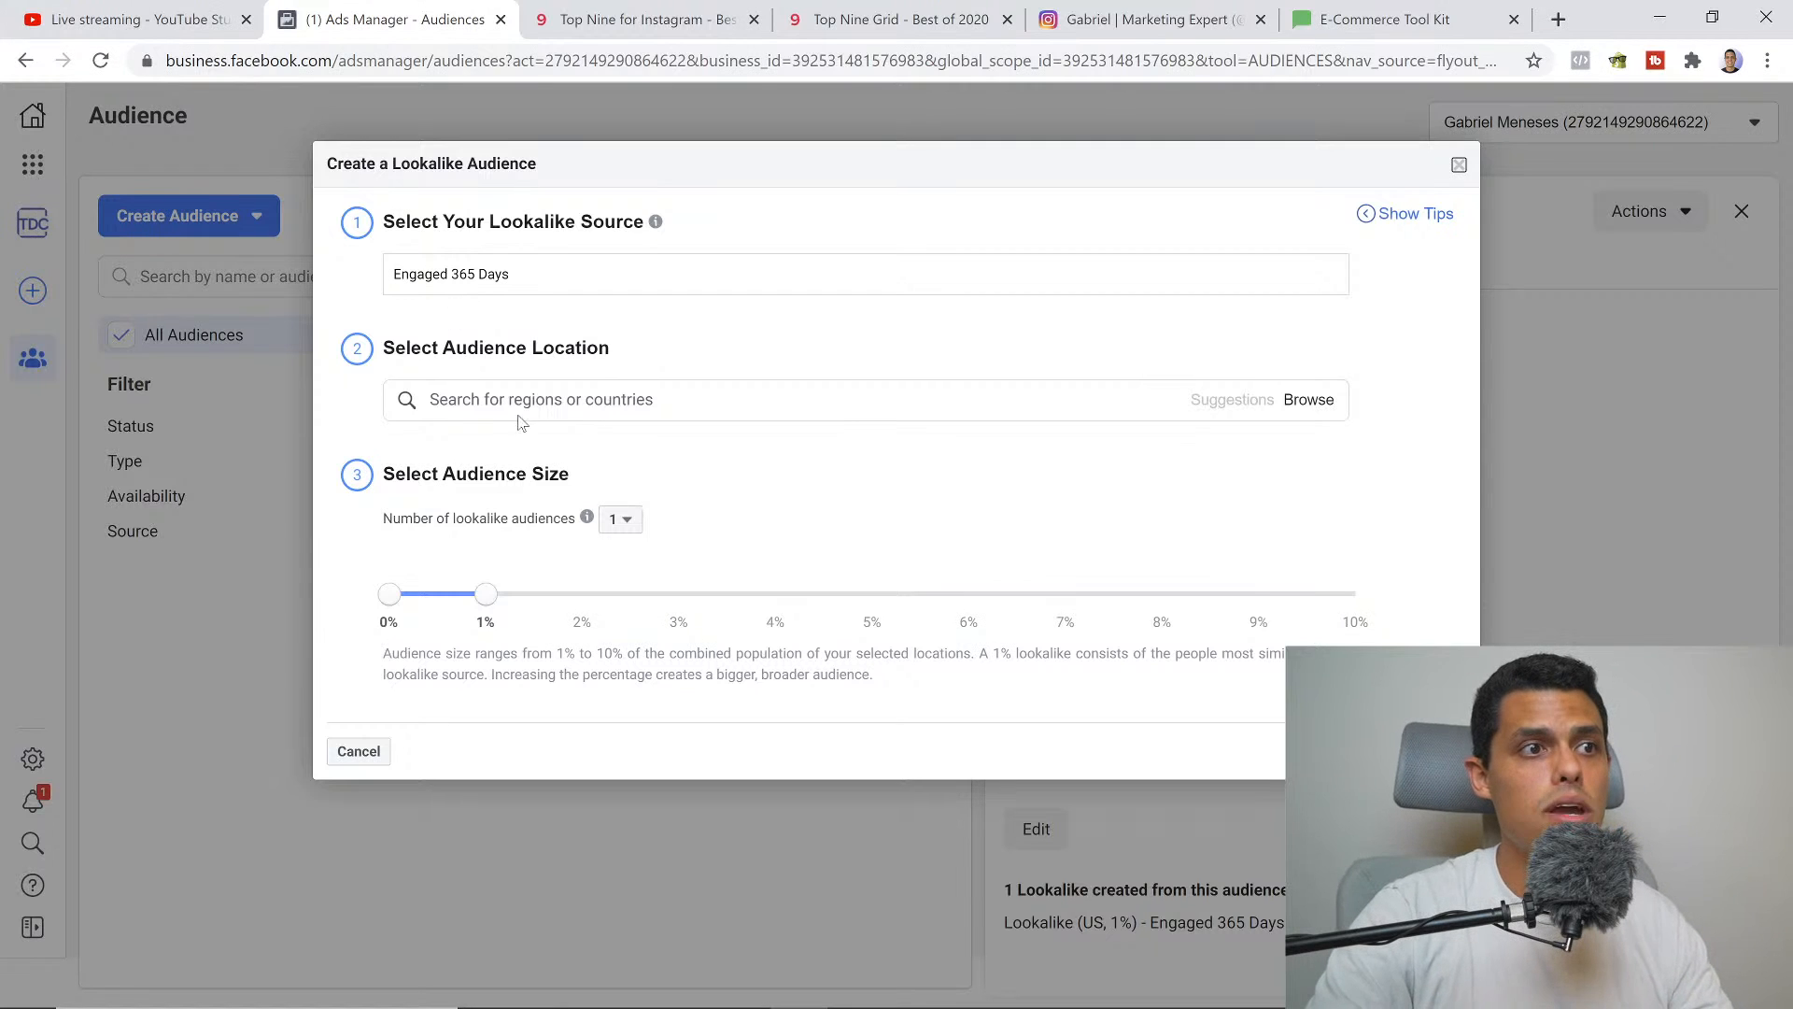
Set the lookalike audience's location to the United States
click(560, 416)
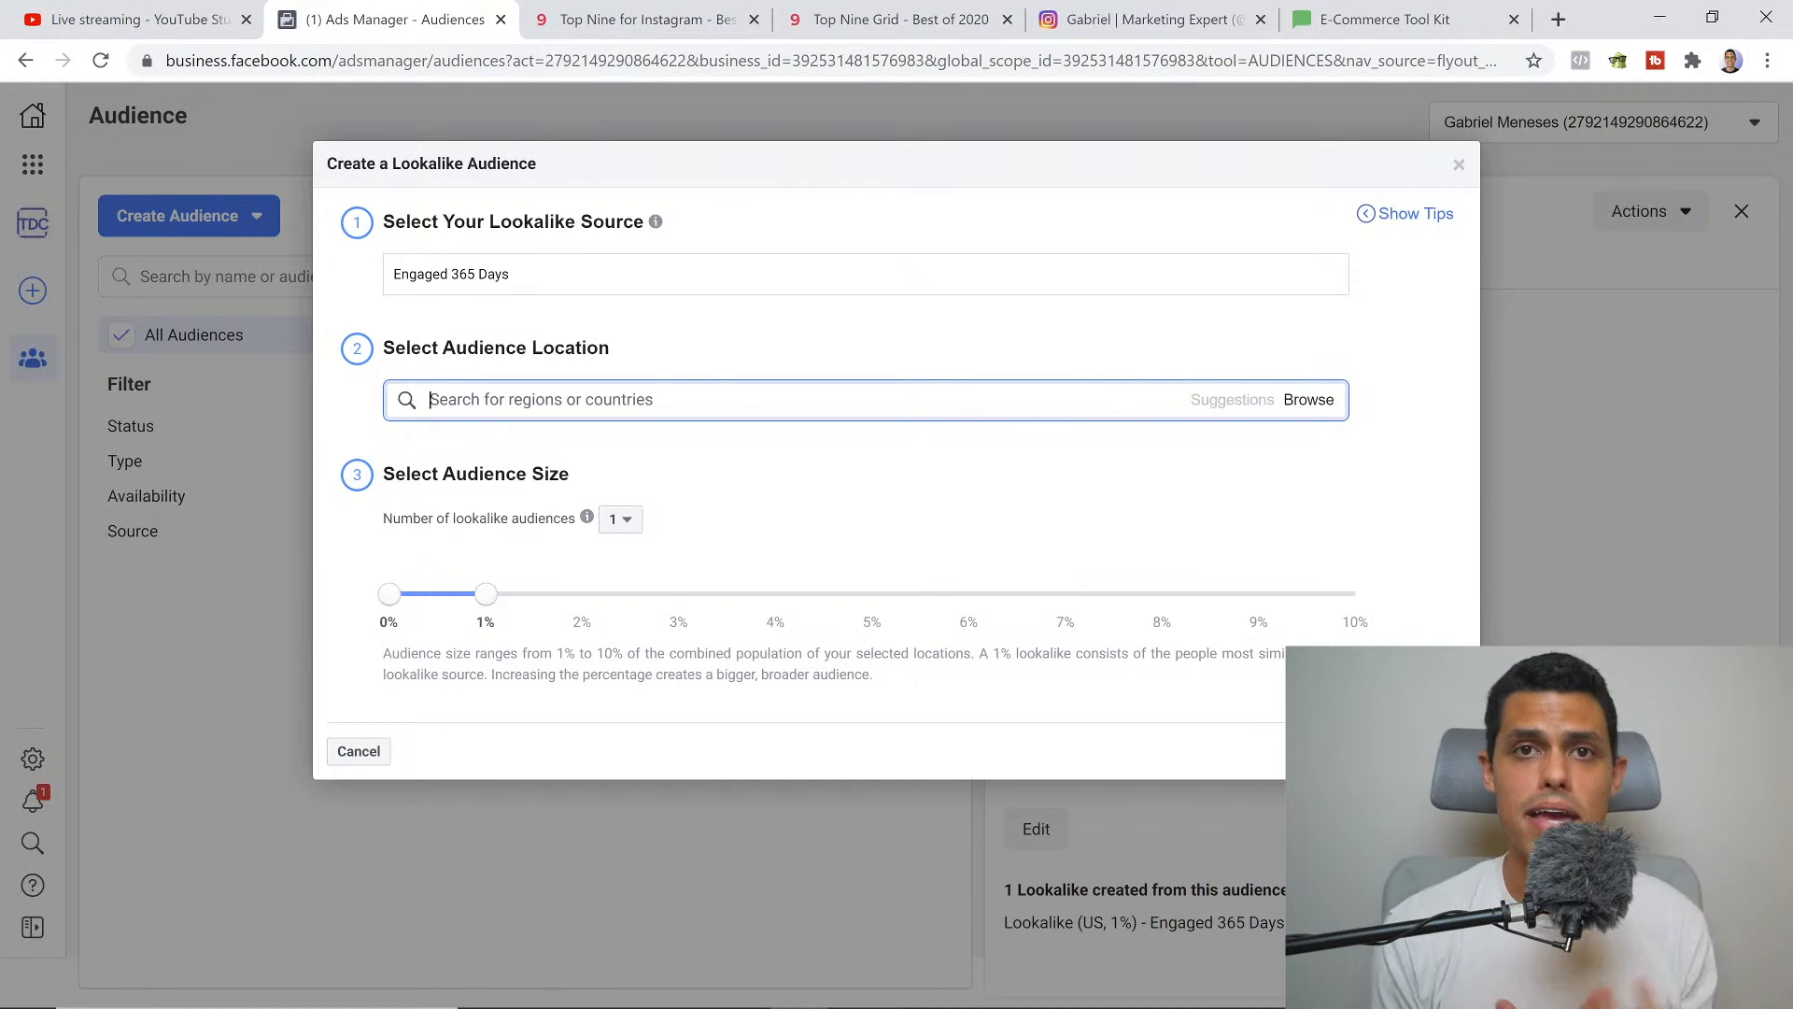
text(united)
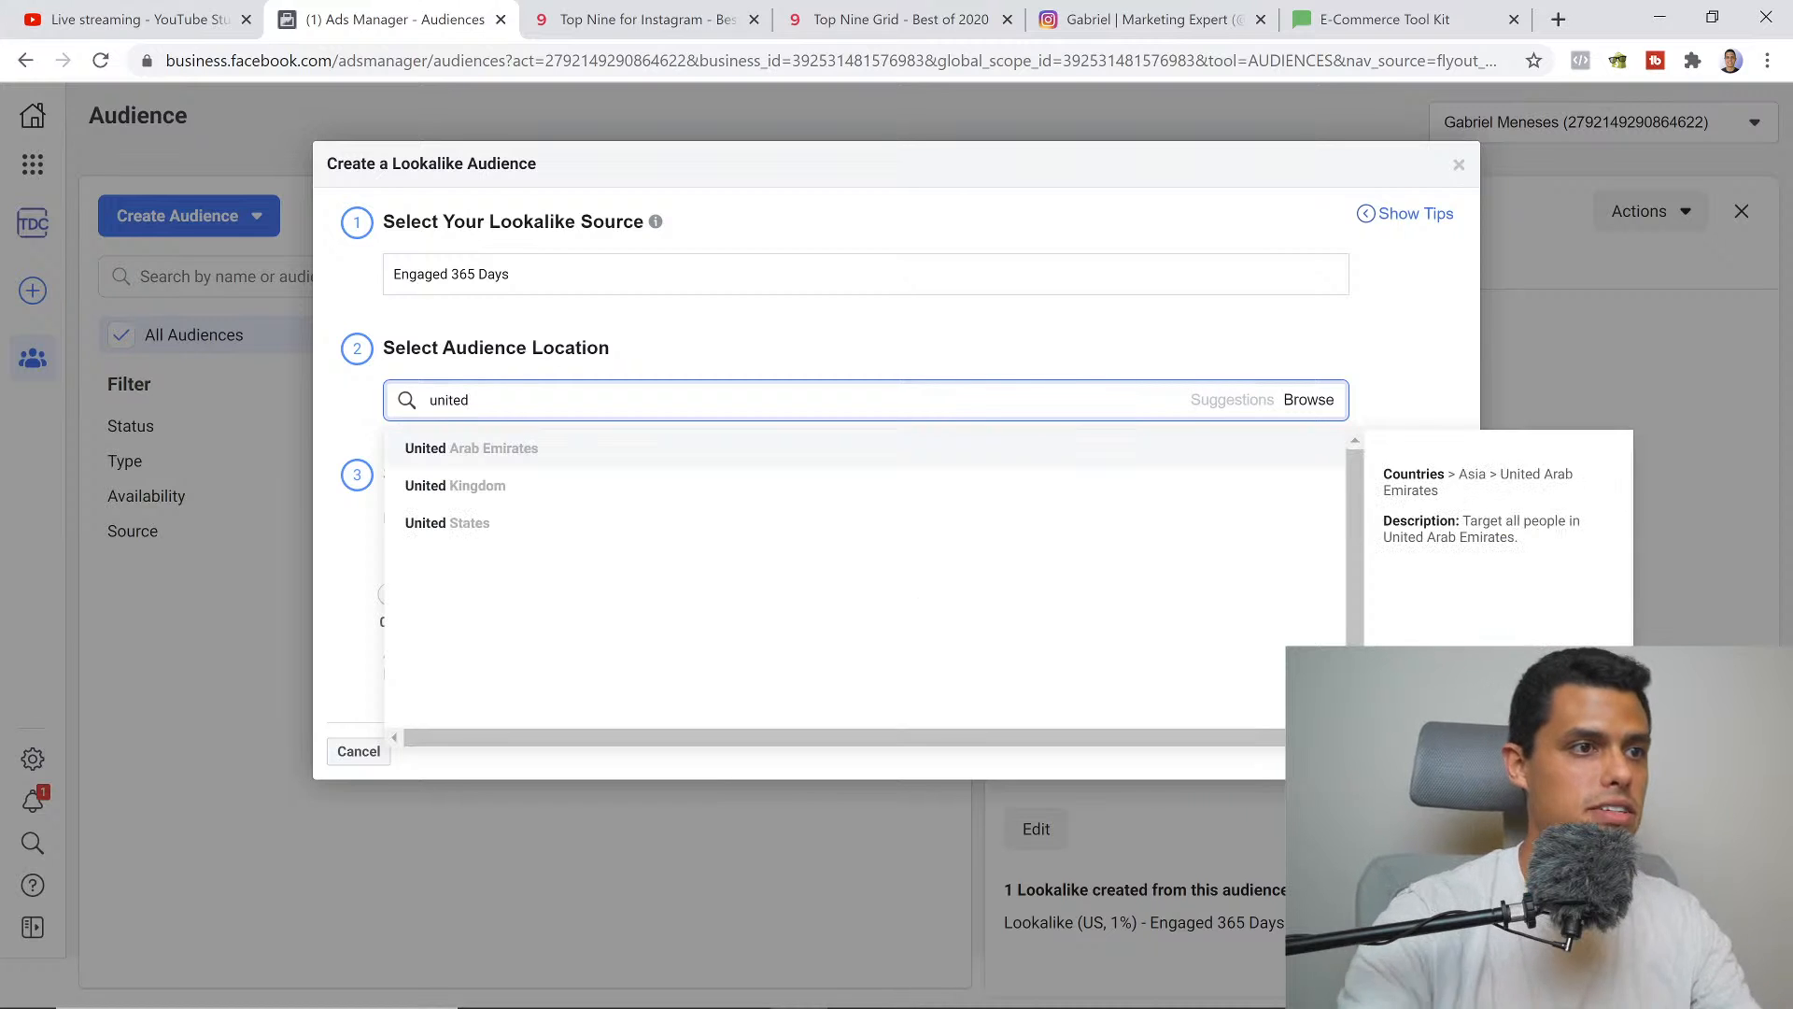
click(517, 534)
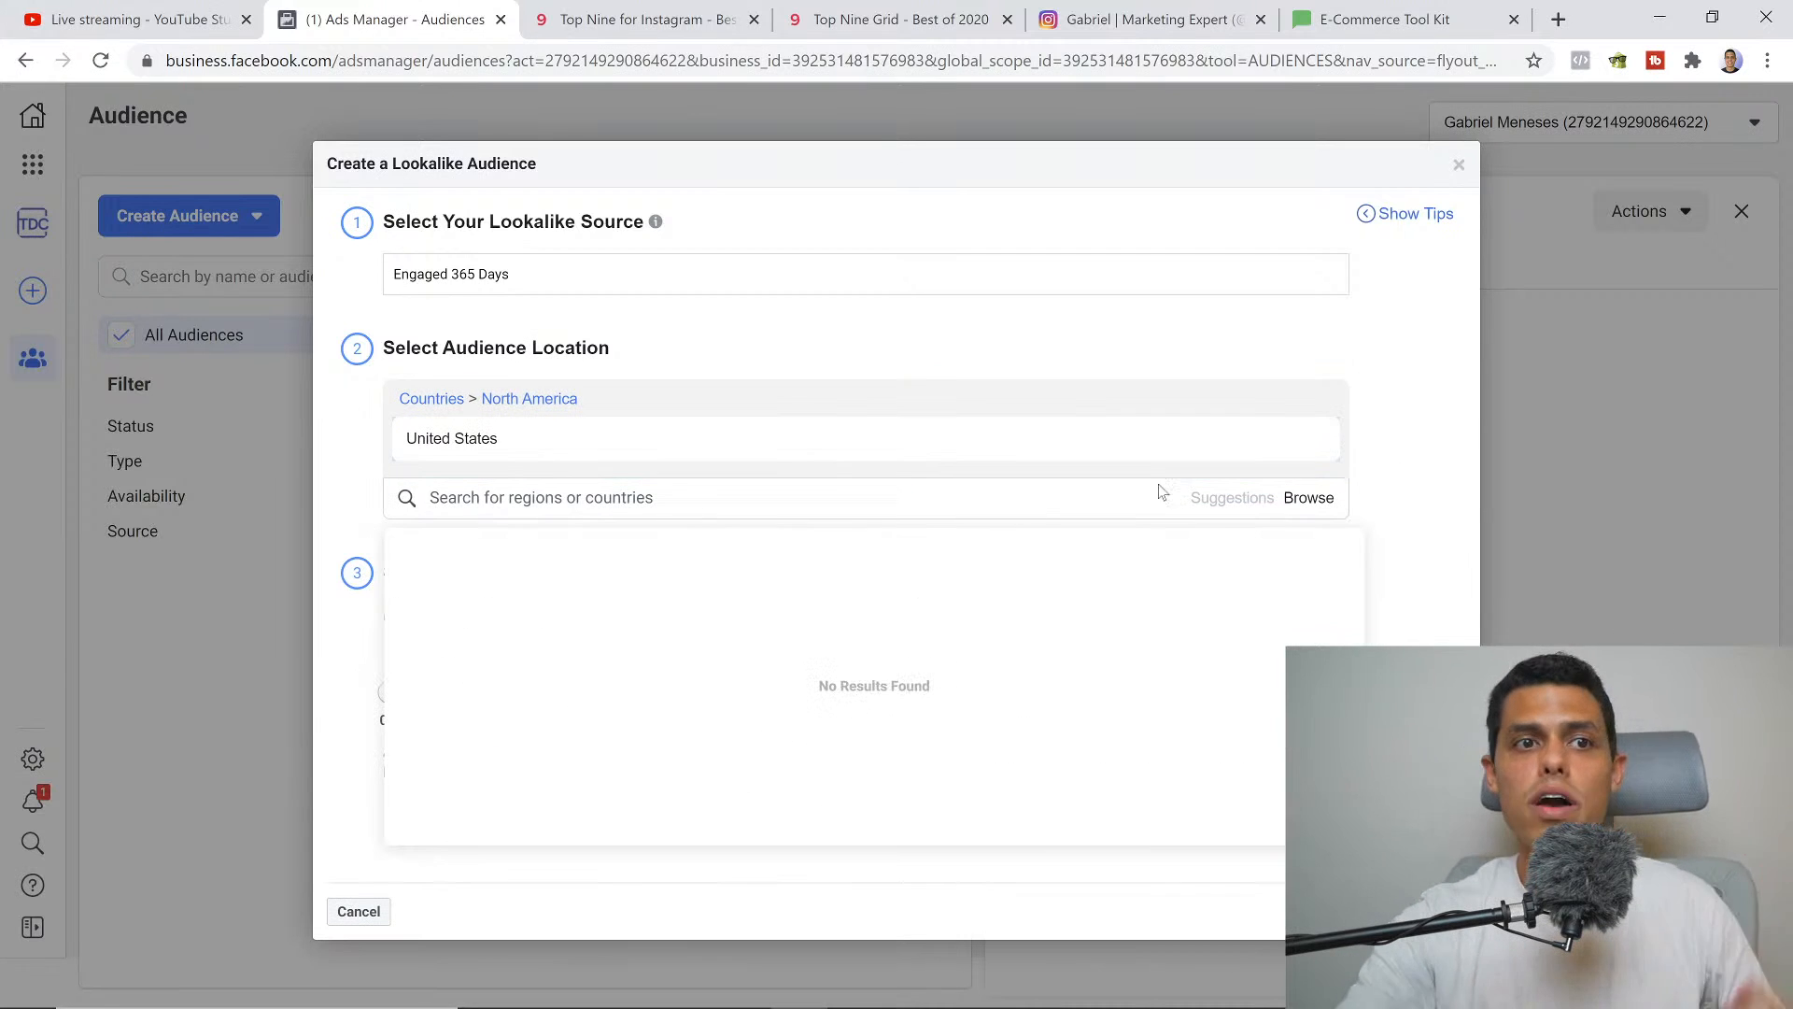
click(1434, 449)
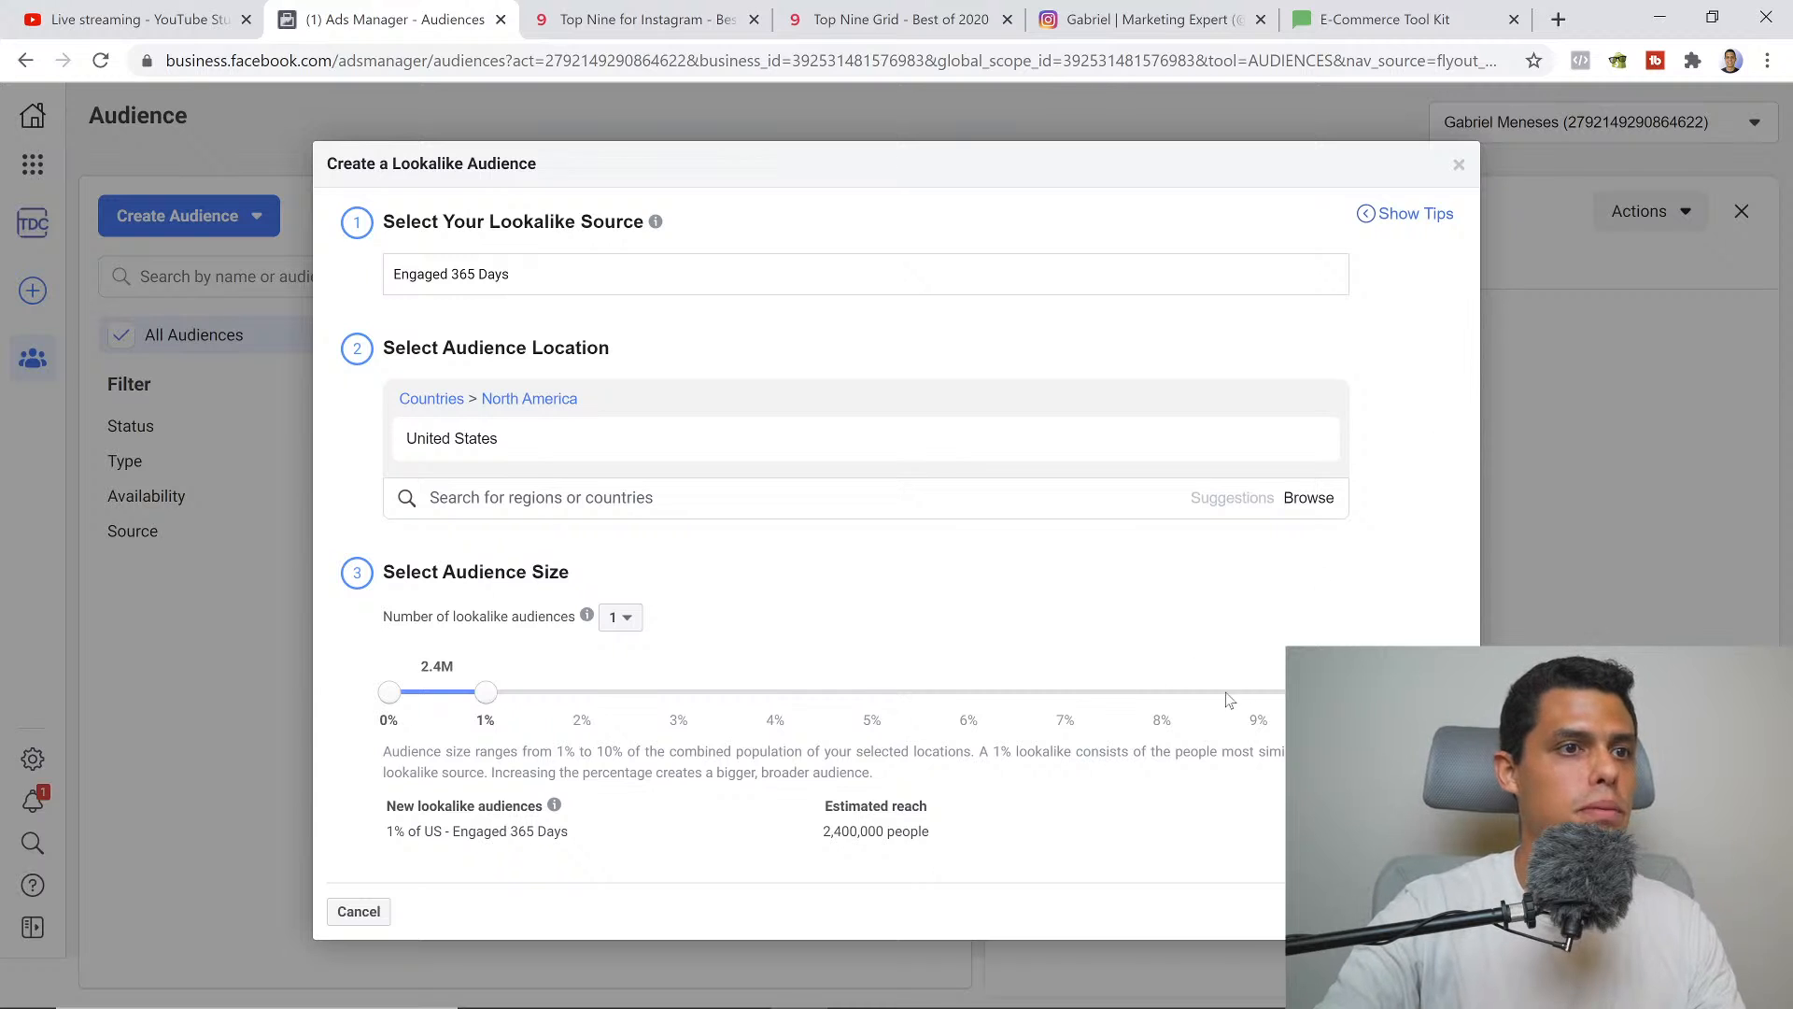
Add India to the lookalike audience's locations and remove the United States
click(998, 504)
text(india)
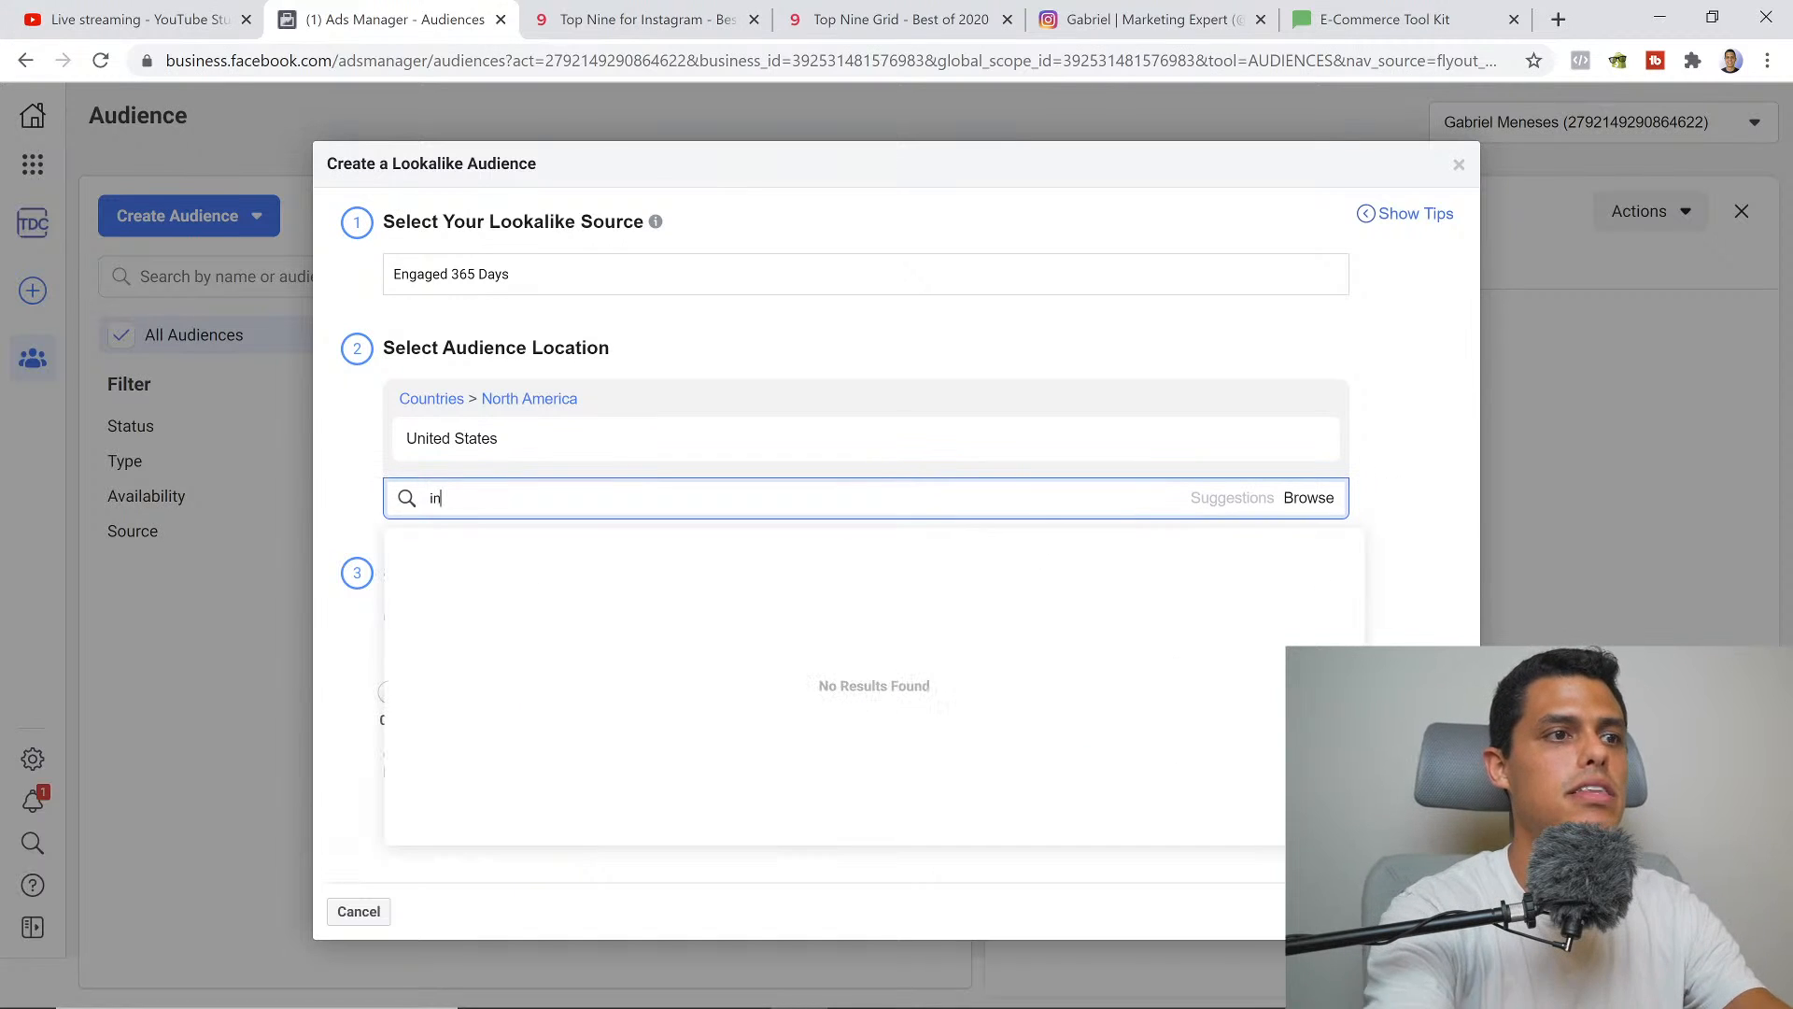
click(948, 549)
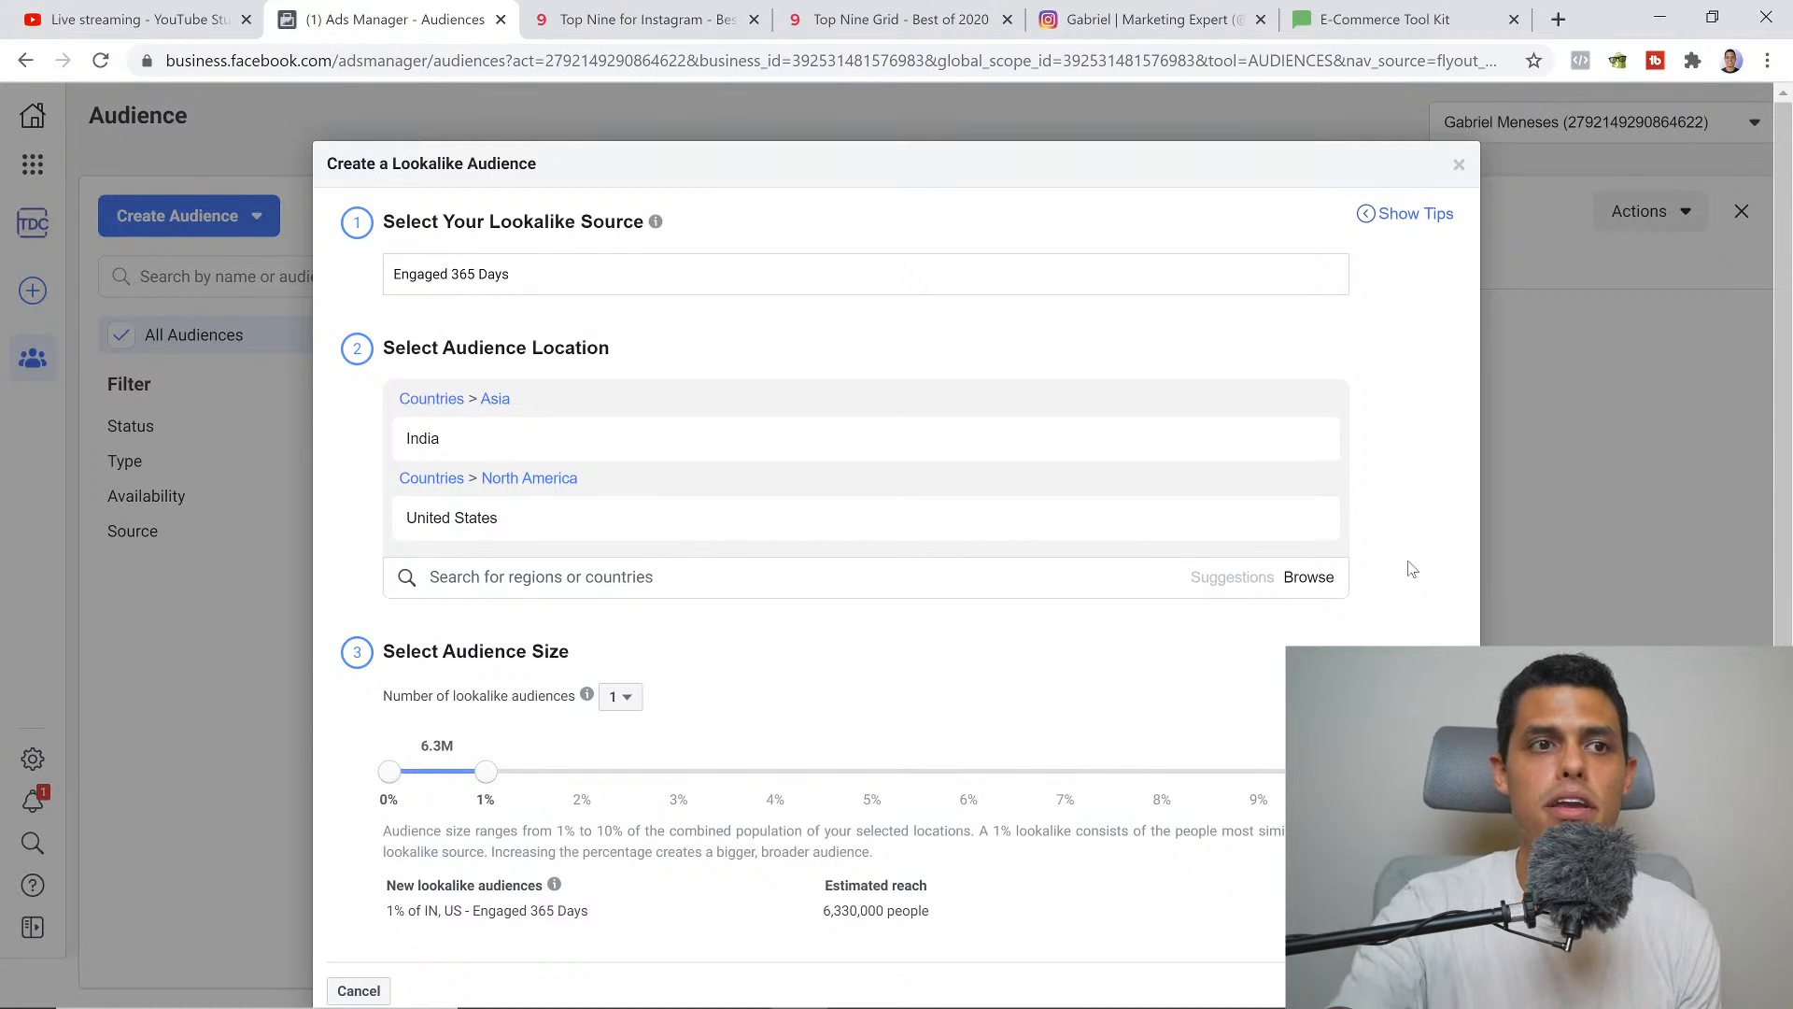
click(1307, 517)
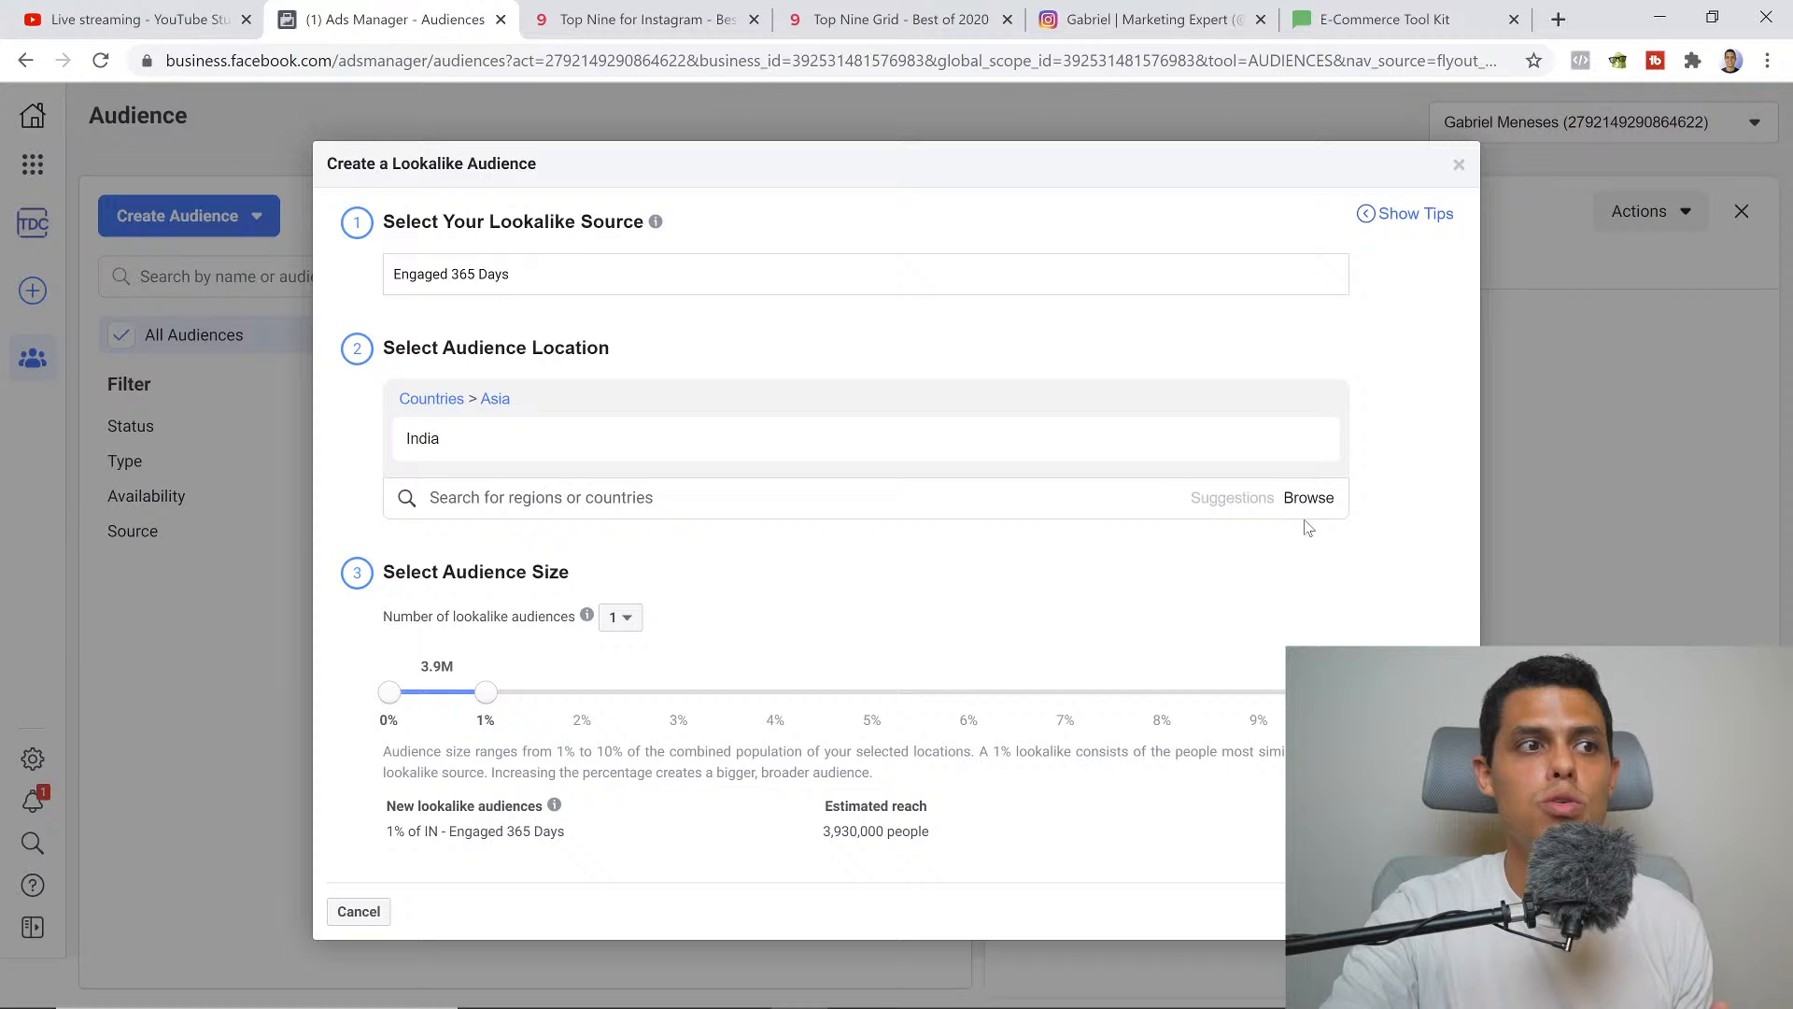
Add Pakistan to the lookalike audience's locations alongside India
click(526, 495)
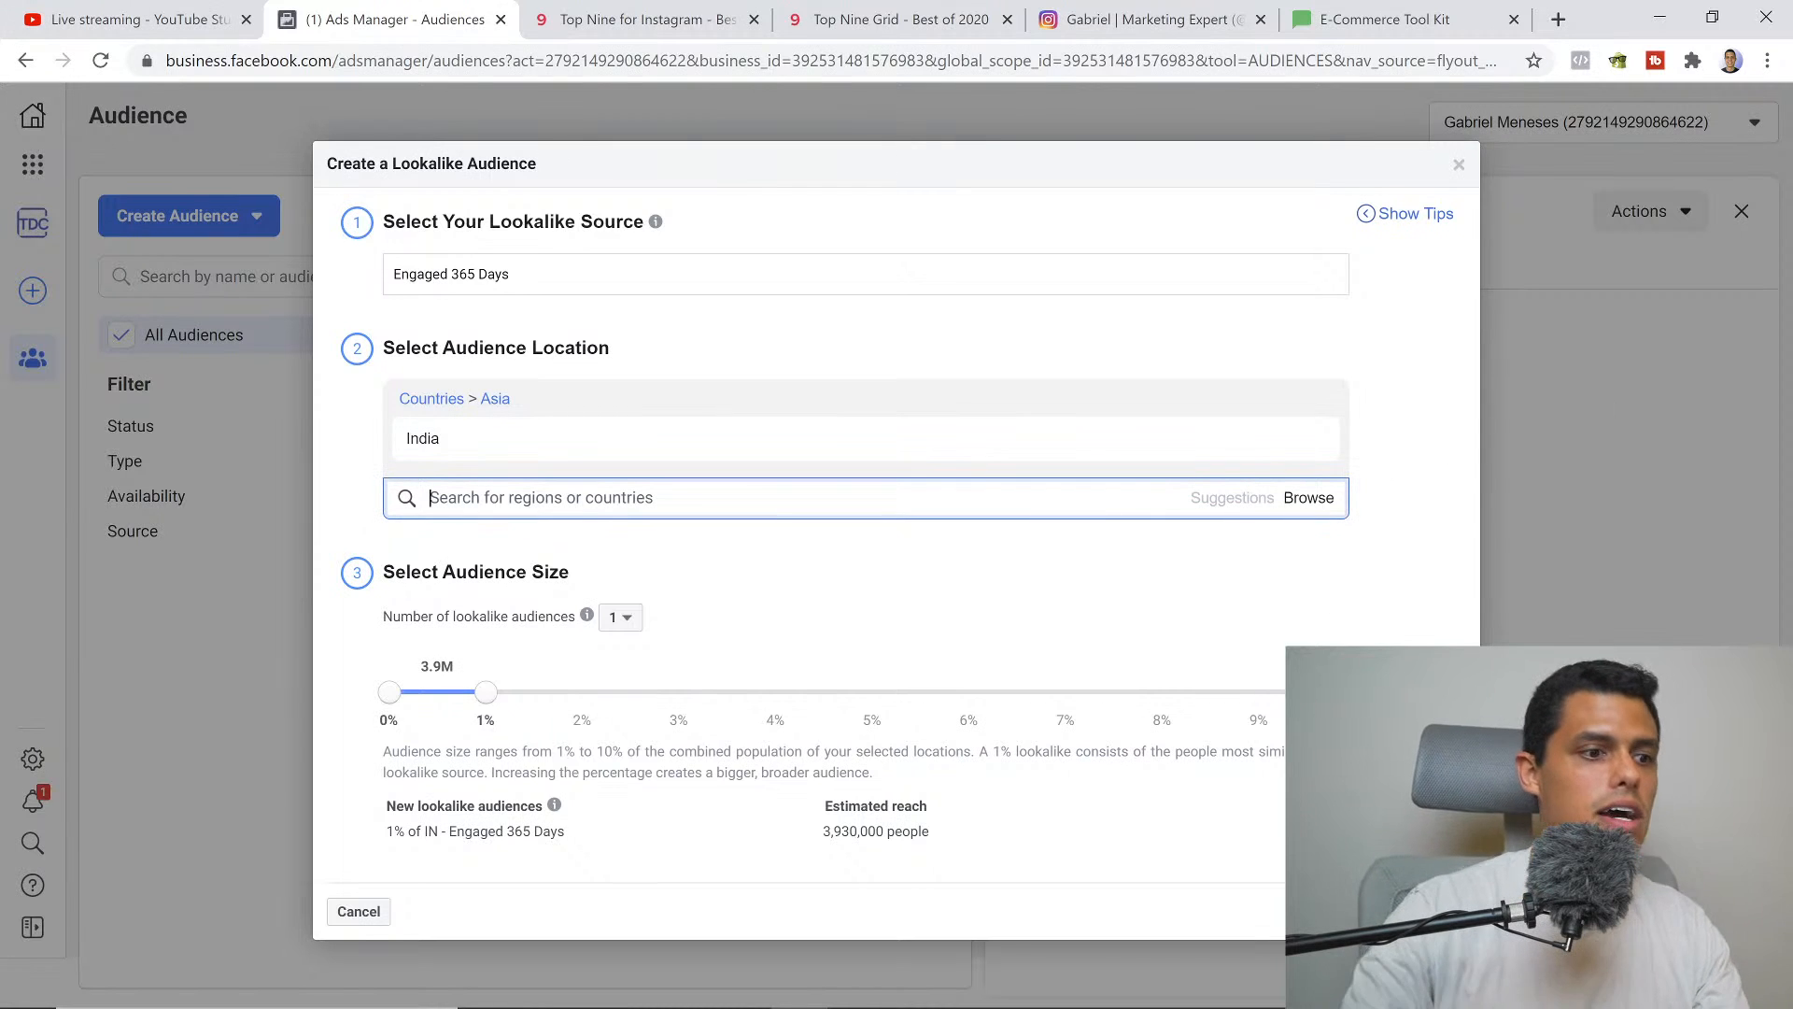
text(Pakistan)
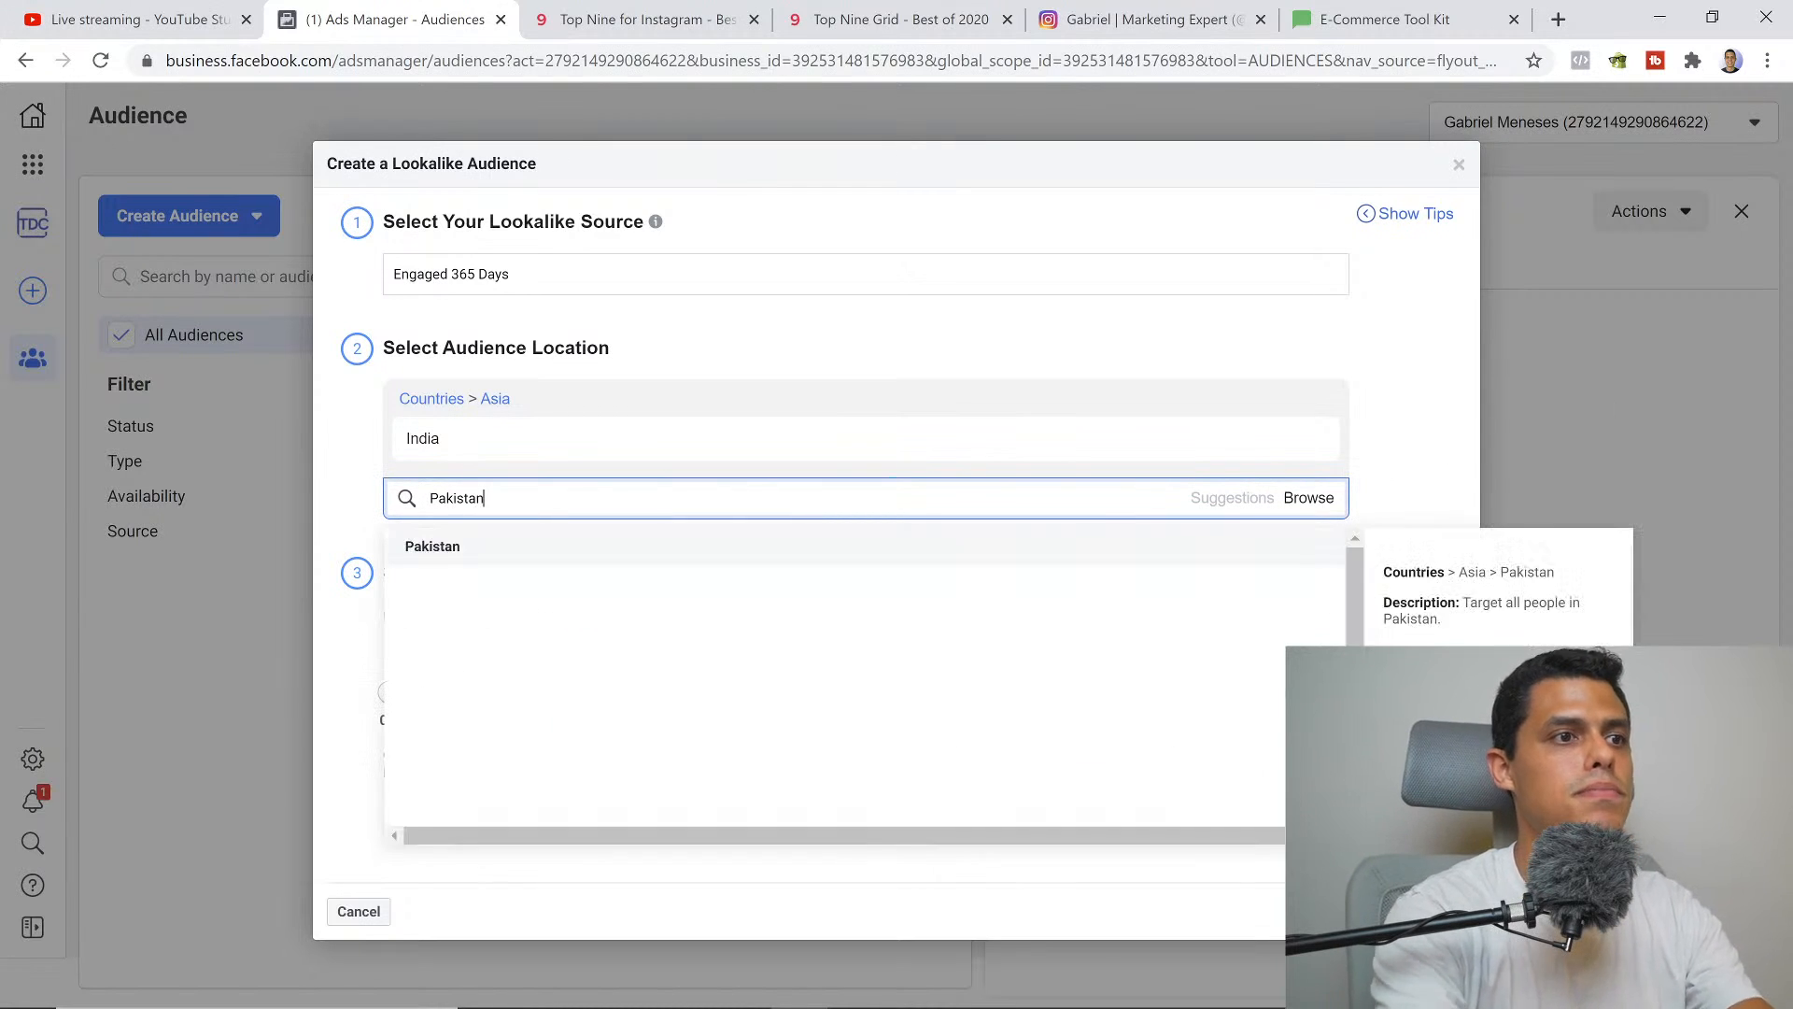
click(520, 551)
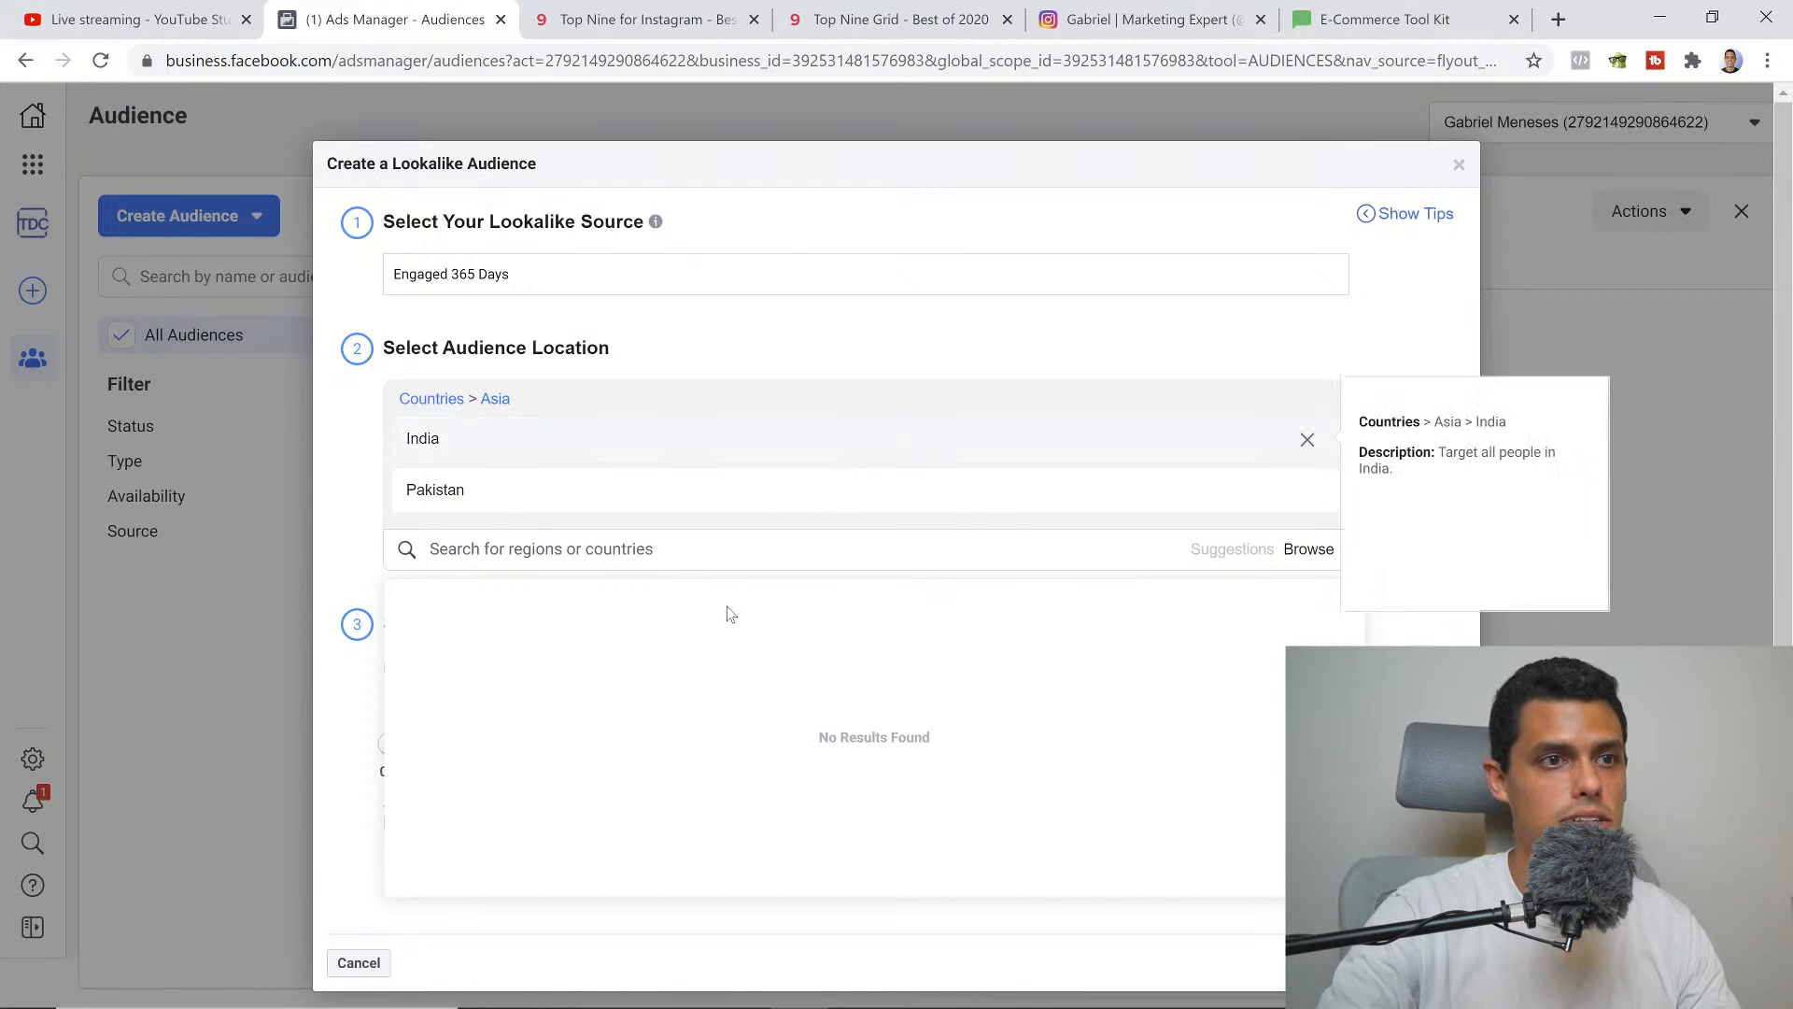
Remove India and Pakistan from the lookalike audience's locations and choose the United States instead
click(1302, 440)
click(1302, 440)
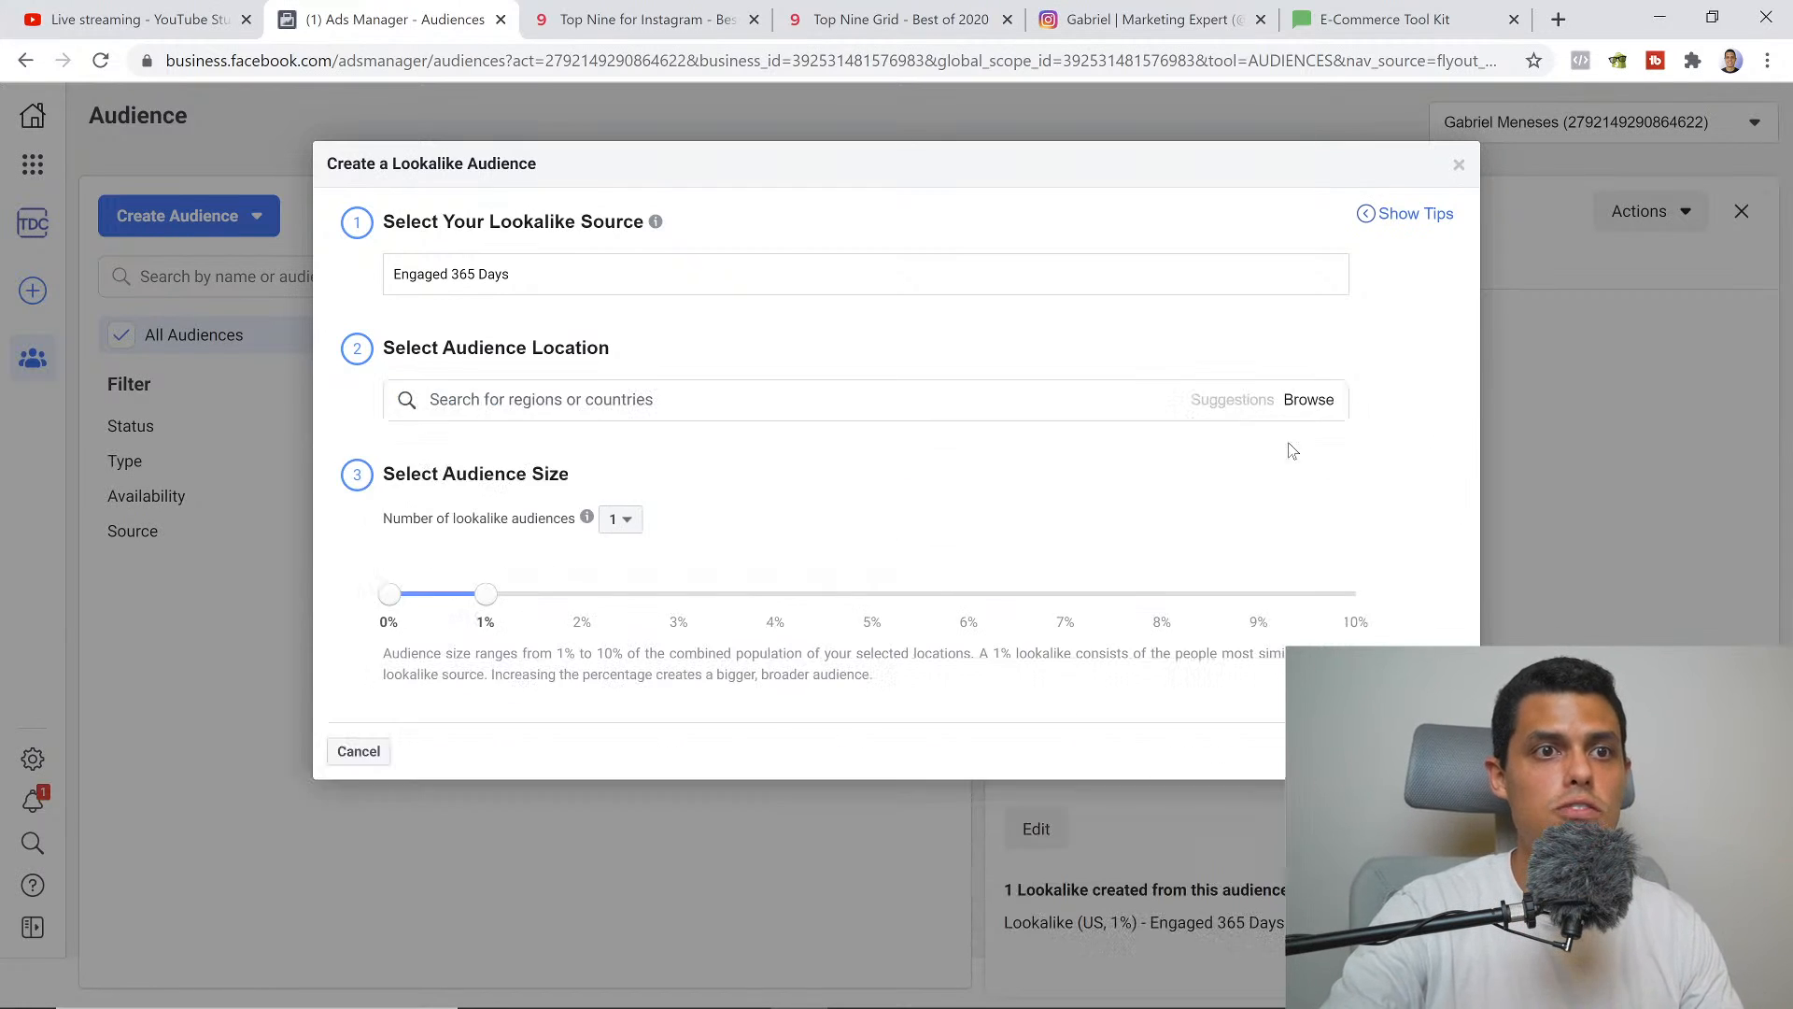
click(866, 399)
text(united)
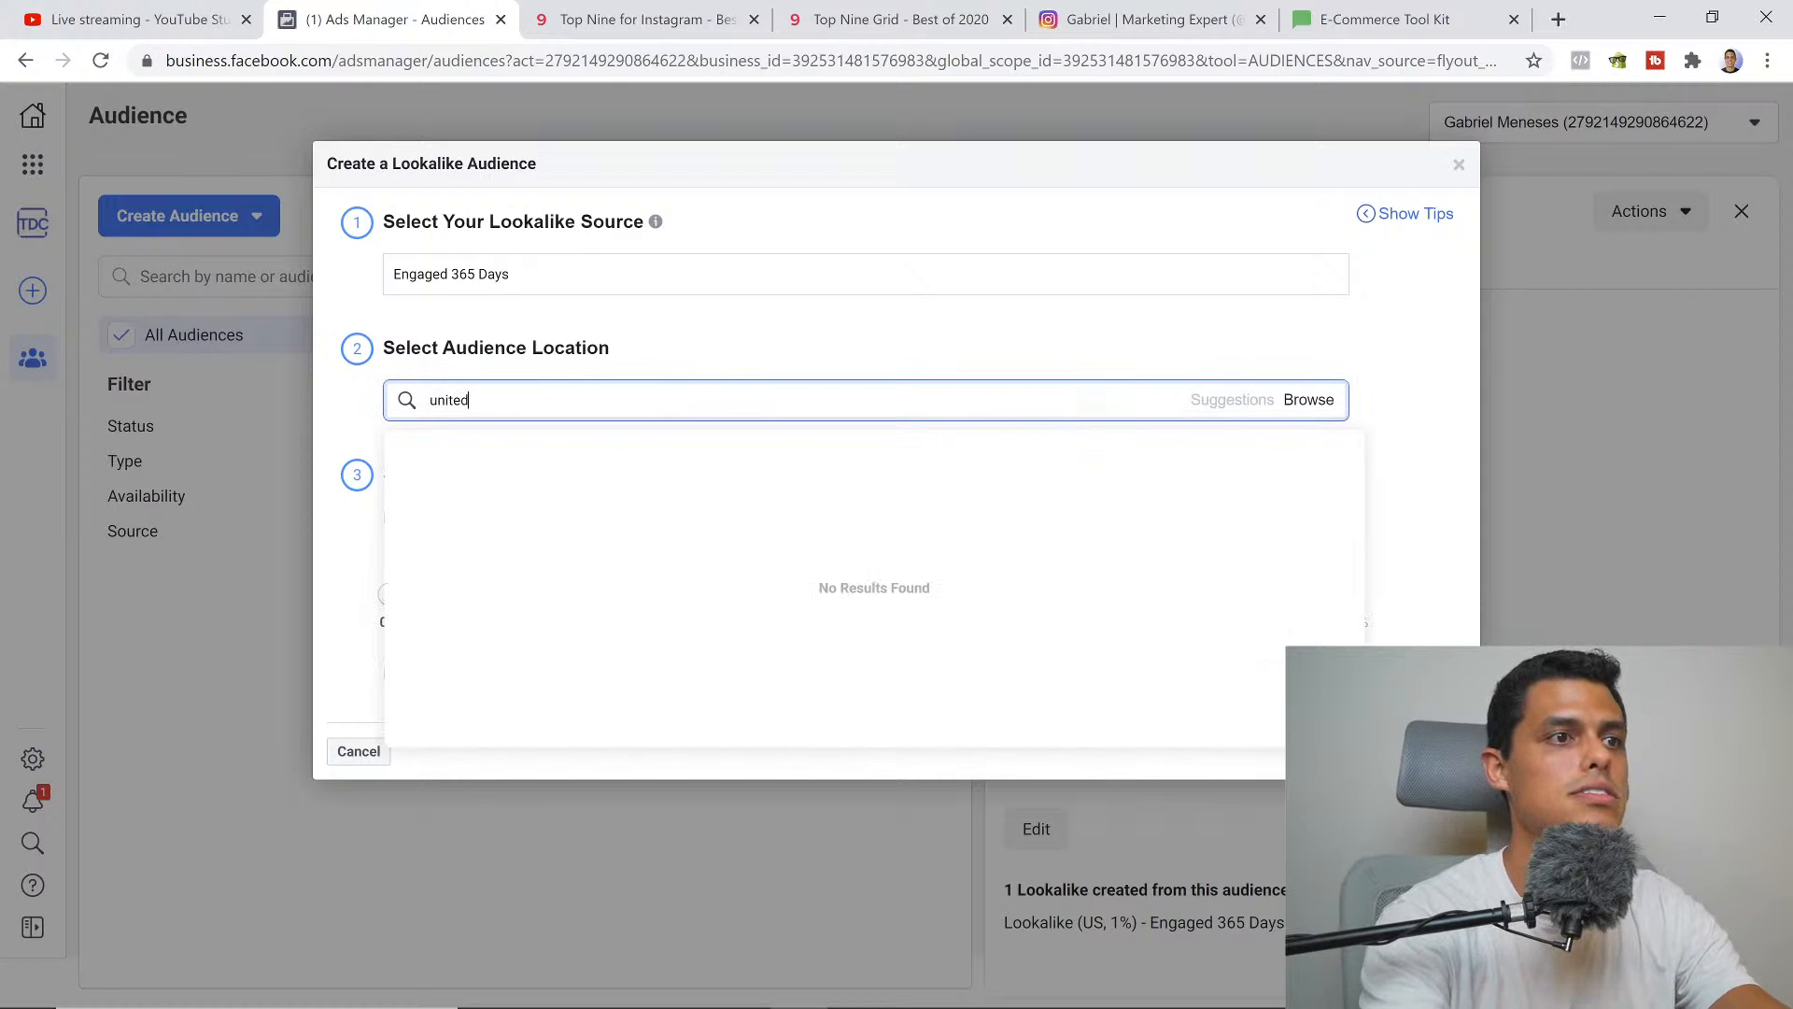
text( stat)
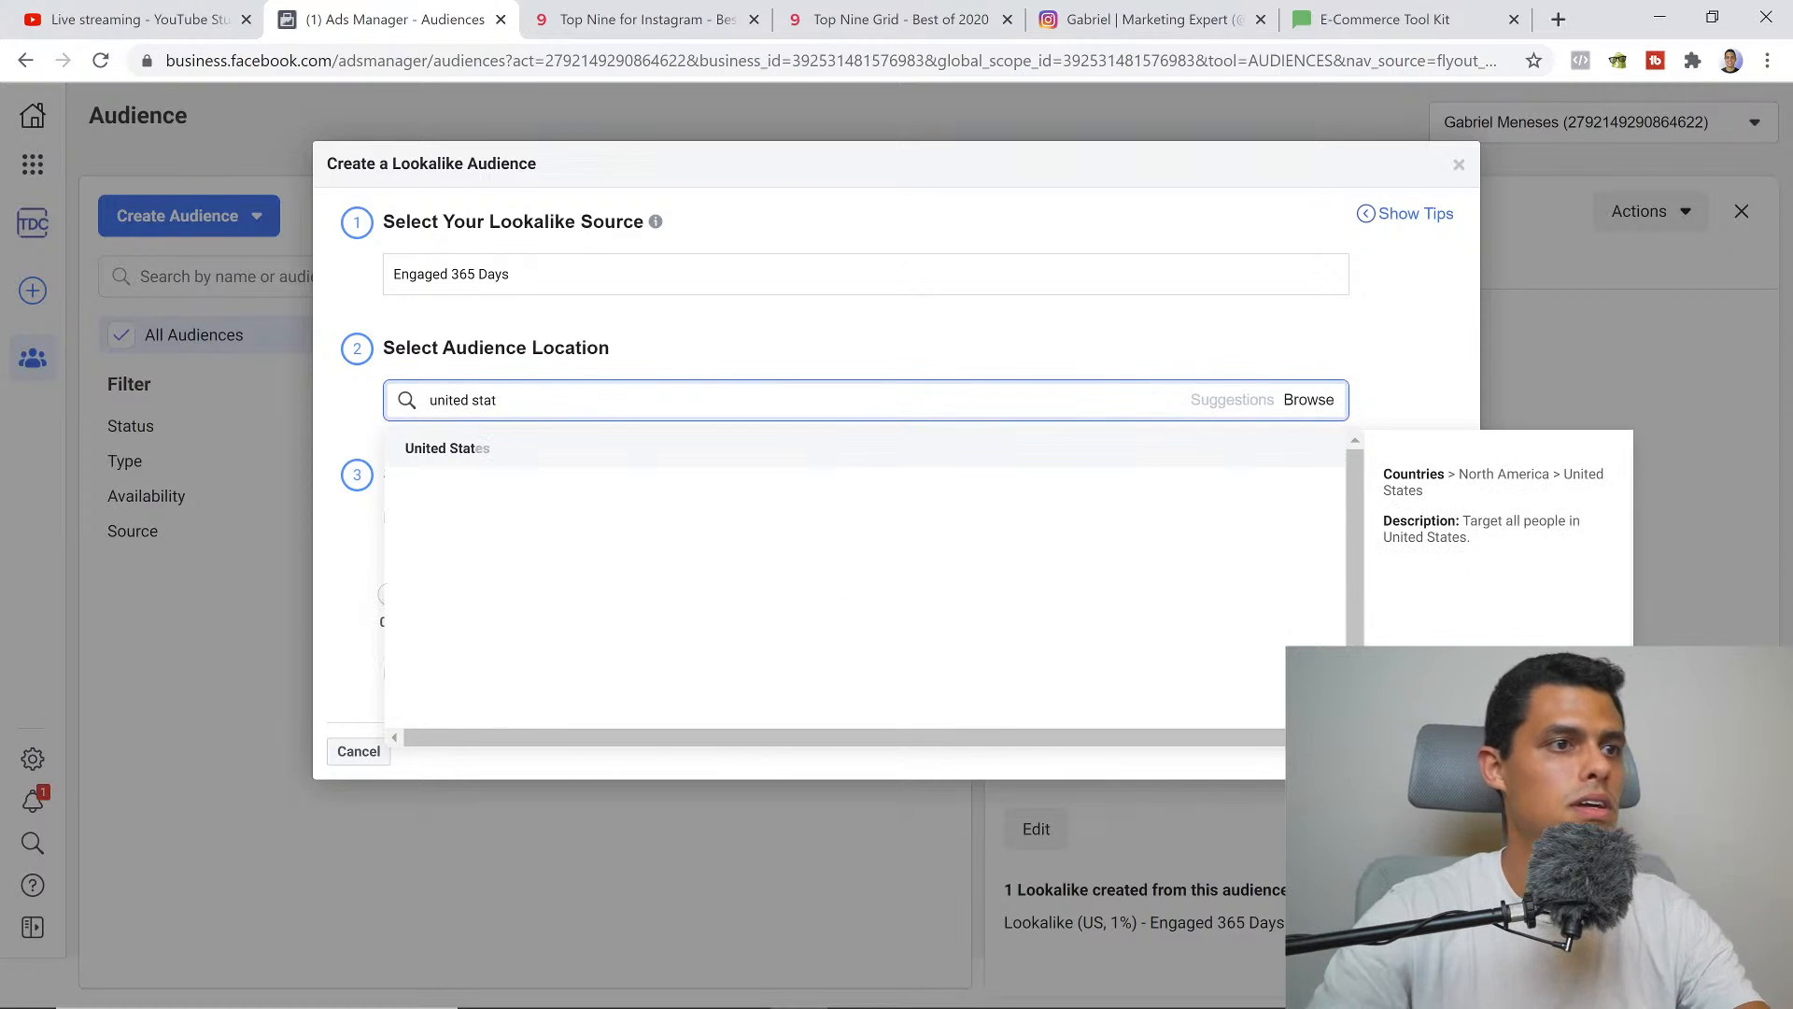
click(877, 446)
Try adding Canada and the United Kingdom to the lookalike audience's locations, and remove both again, keeping the United States
text(canada)
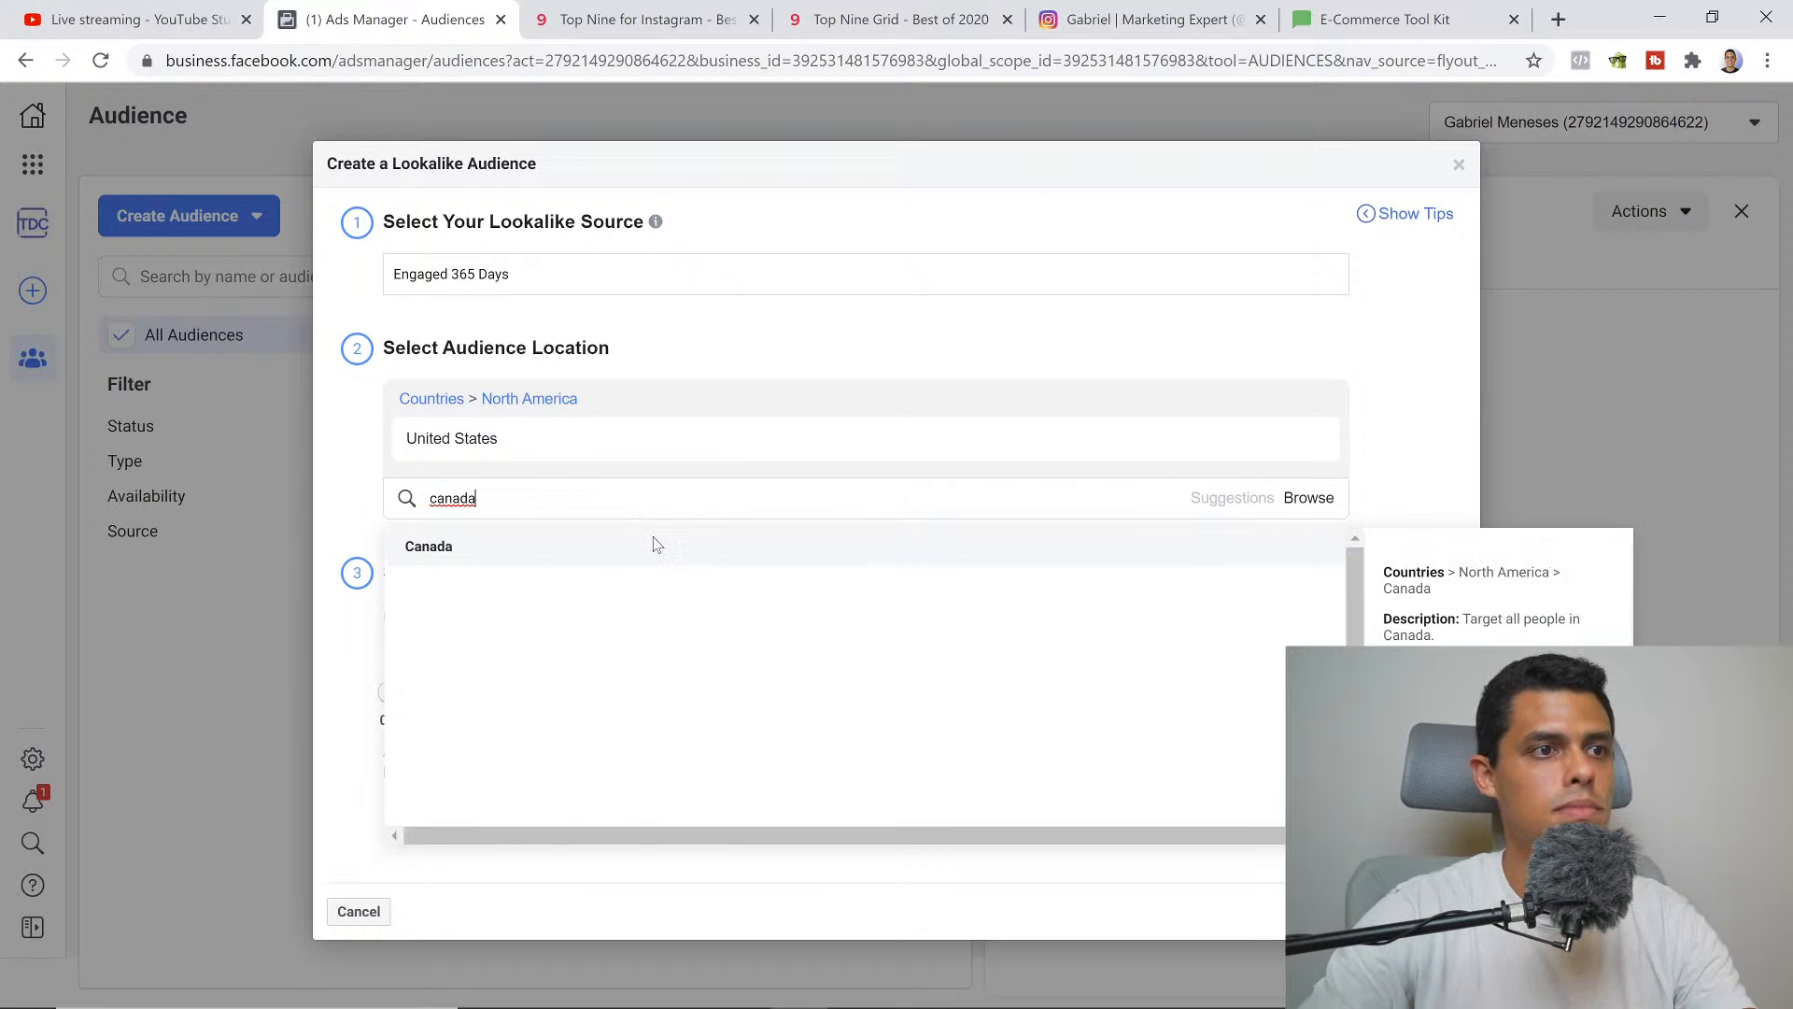
click(653, 545)
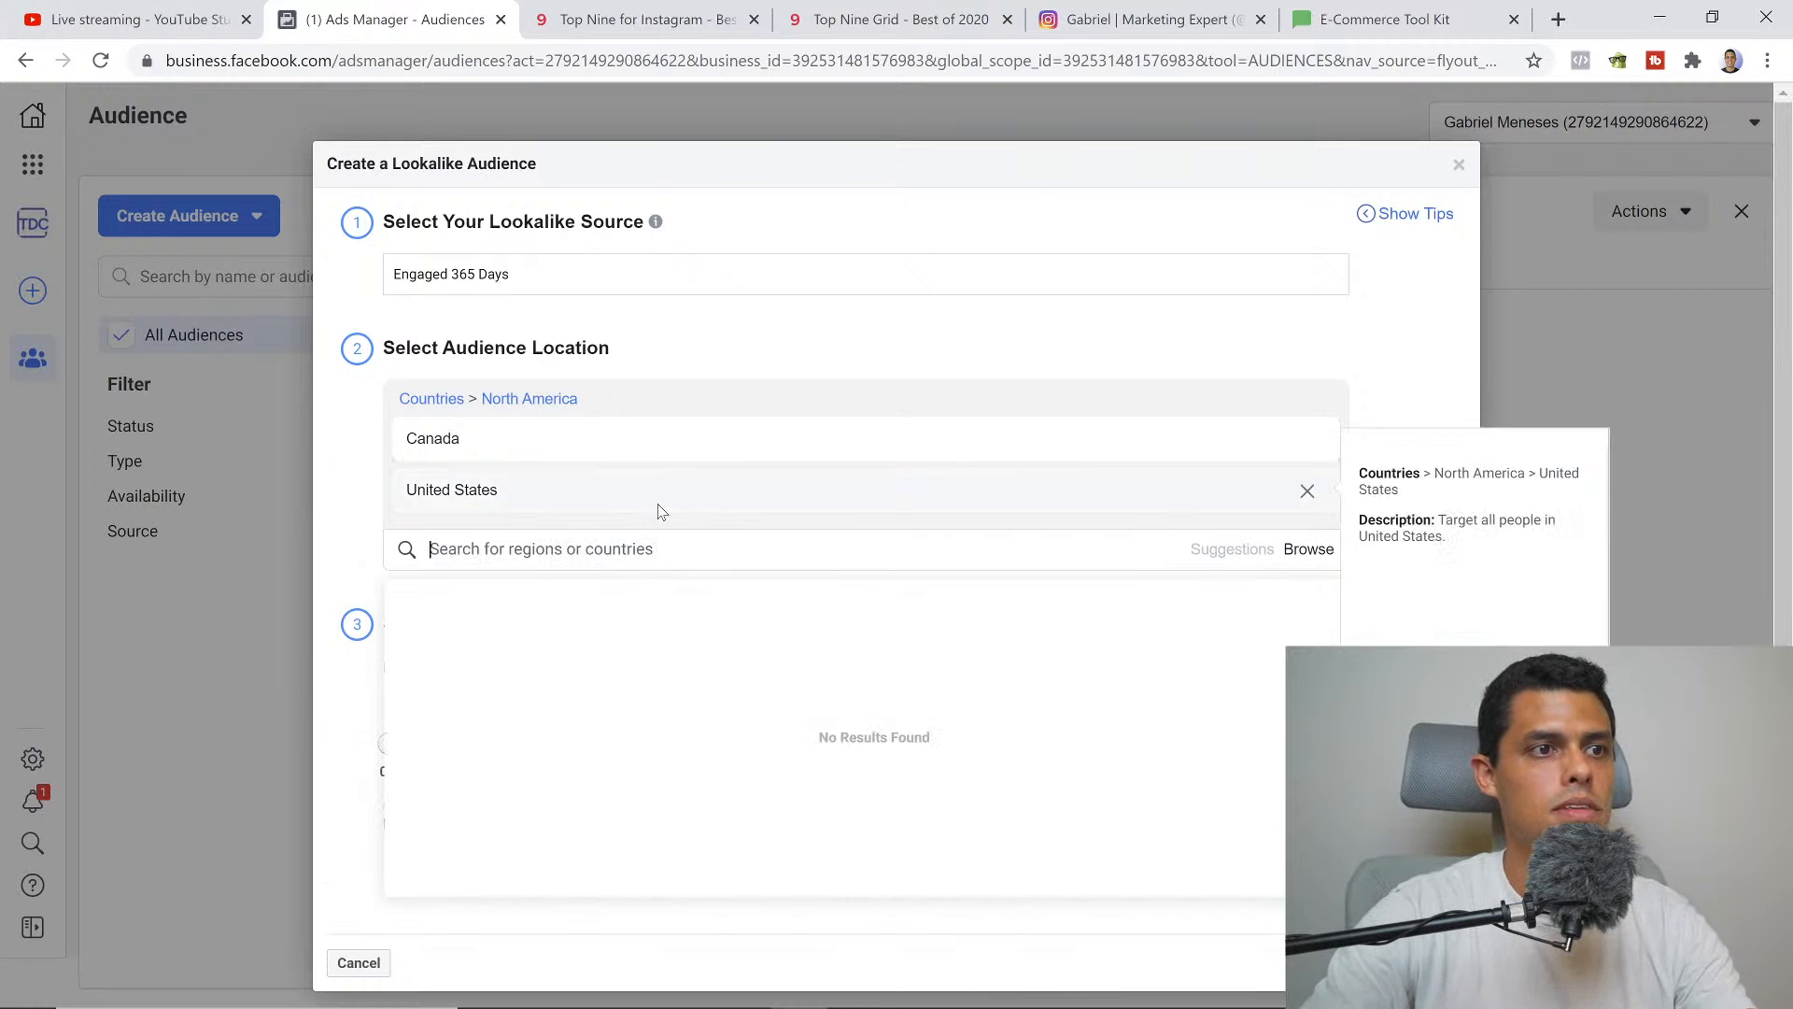
text(united)
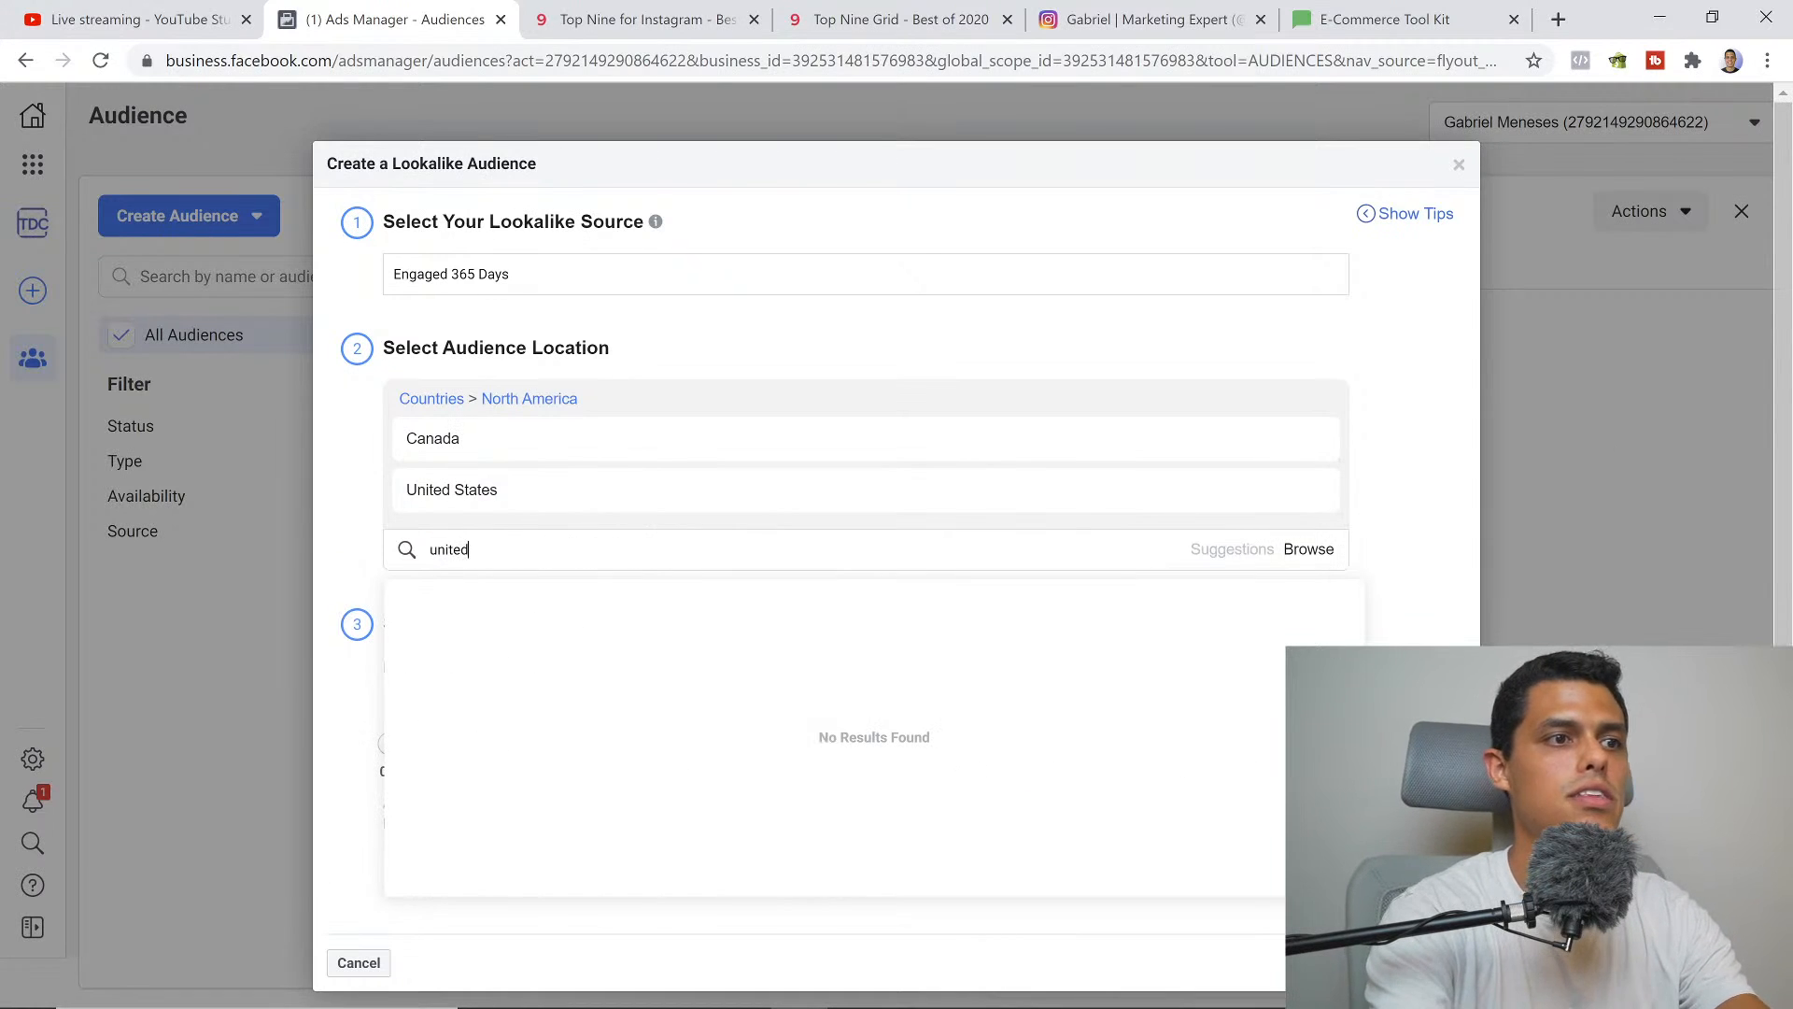
click(573, 637)
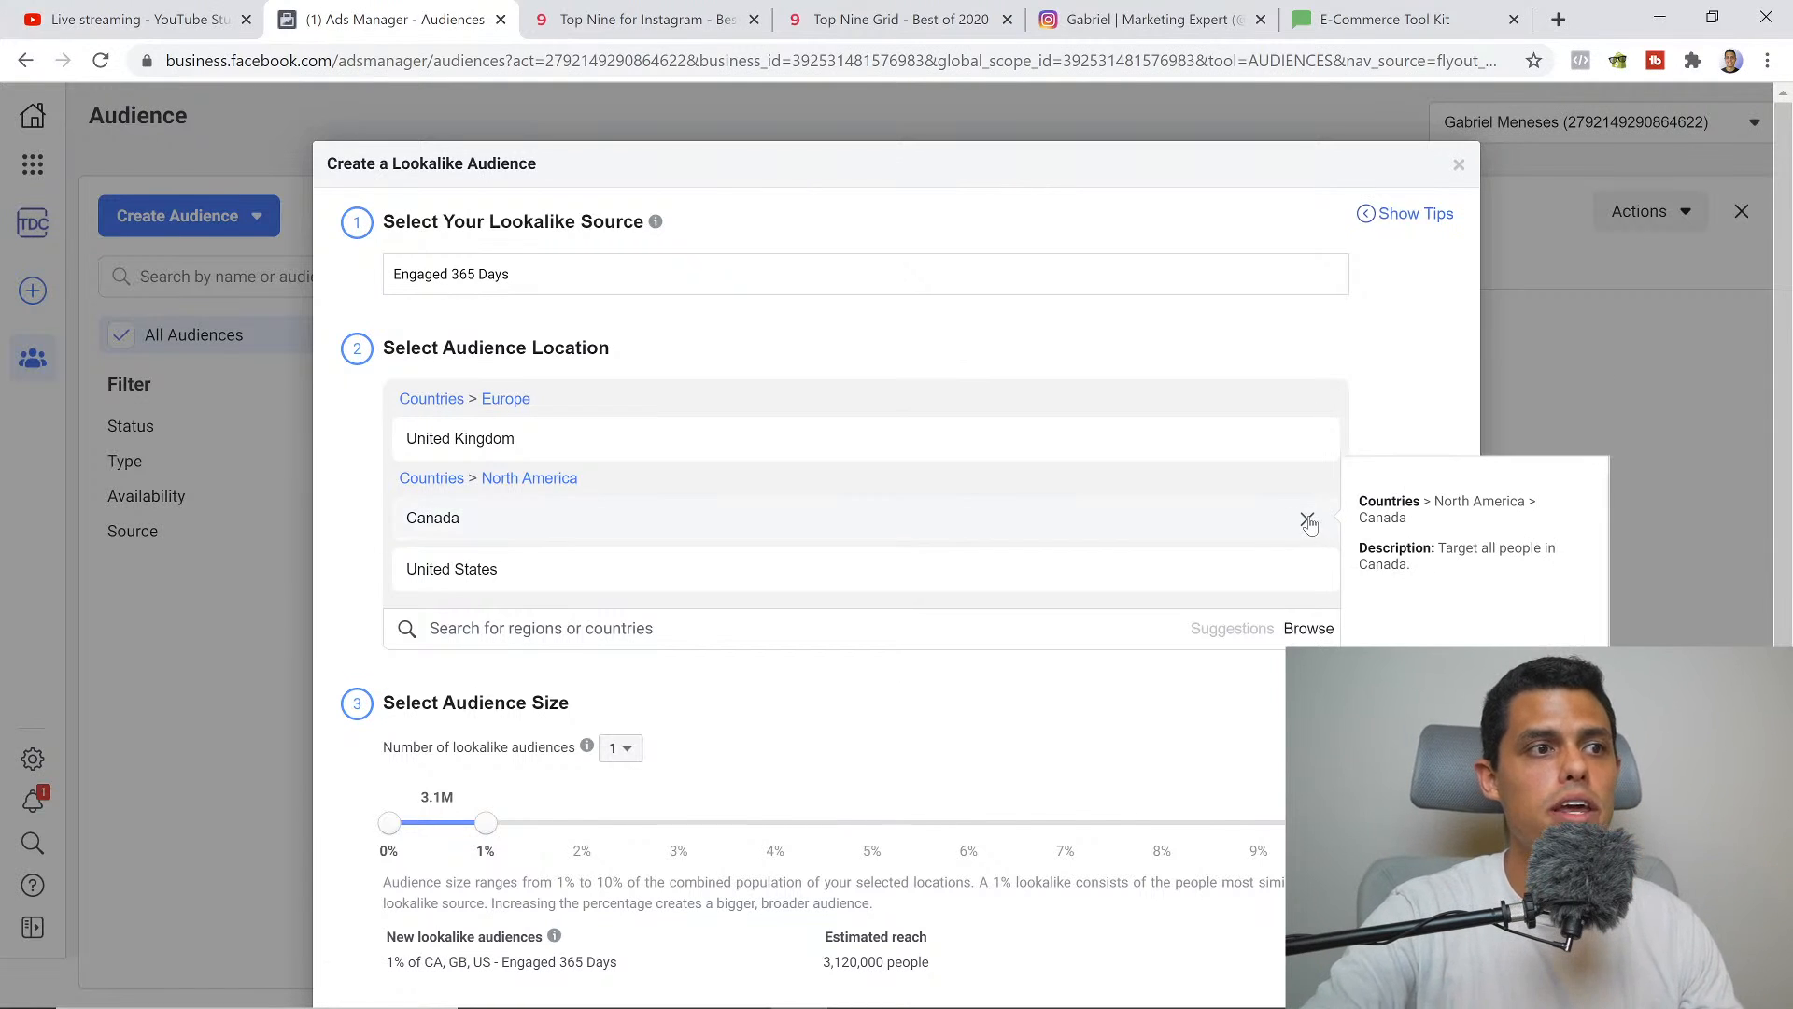
click(1307, 520)
click(1307, 438)
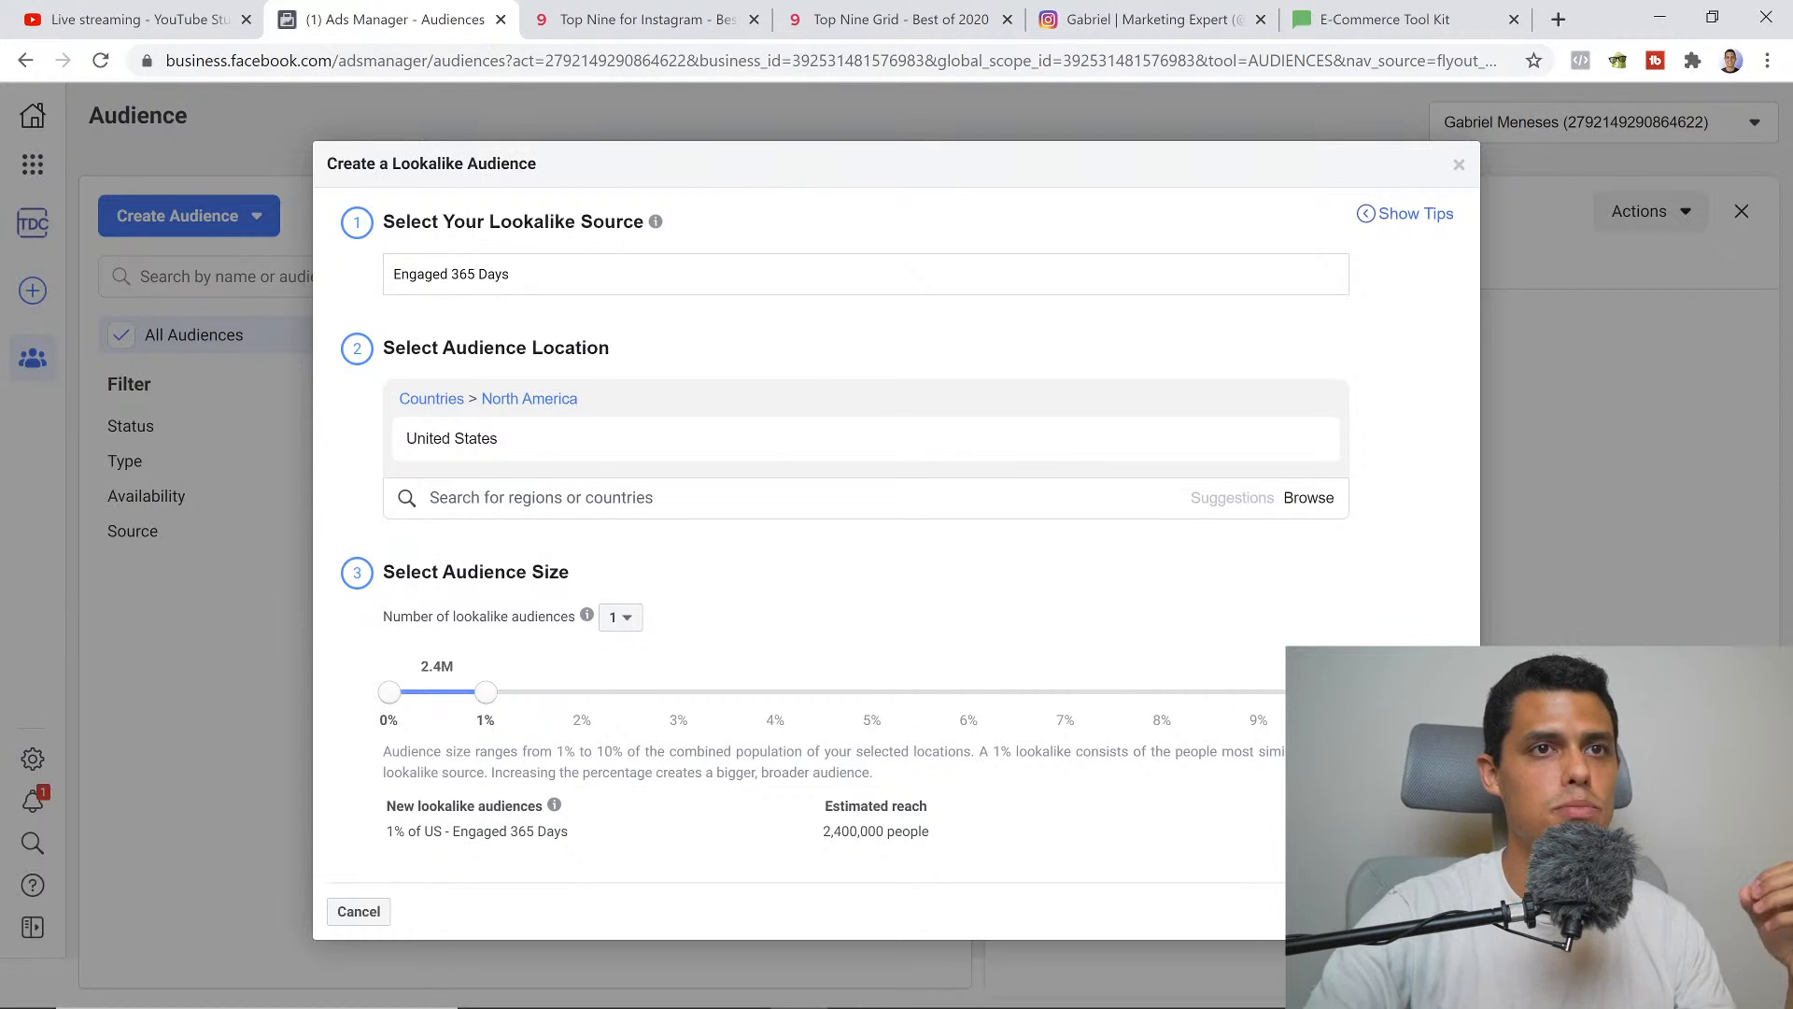
View the E-Commerce Tool Kit sign-up page and return to the lookalike audience setup in Ads Manager
click(1383, 18)
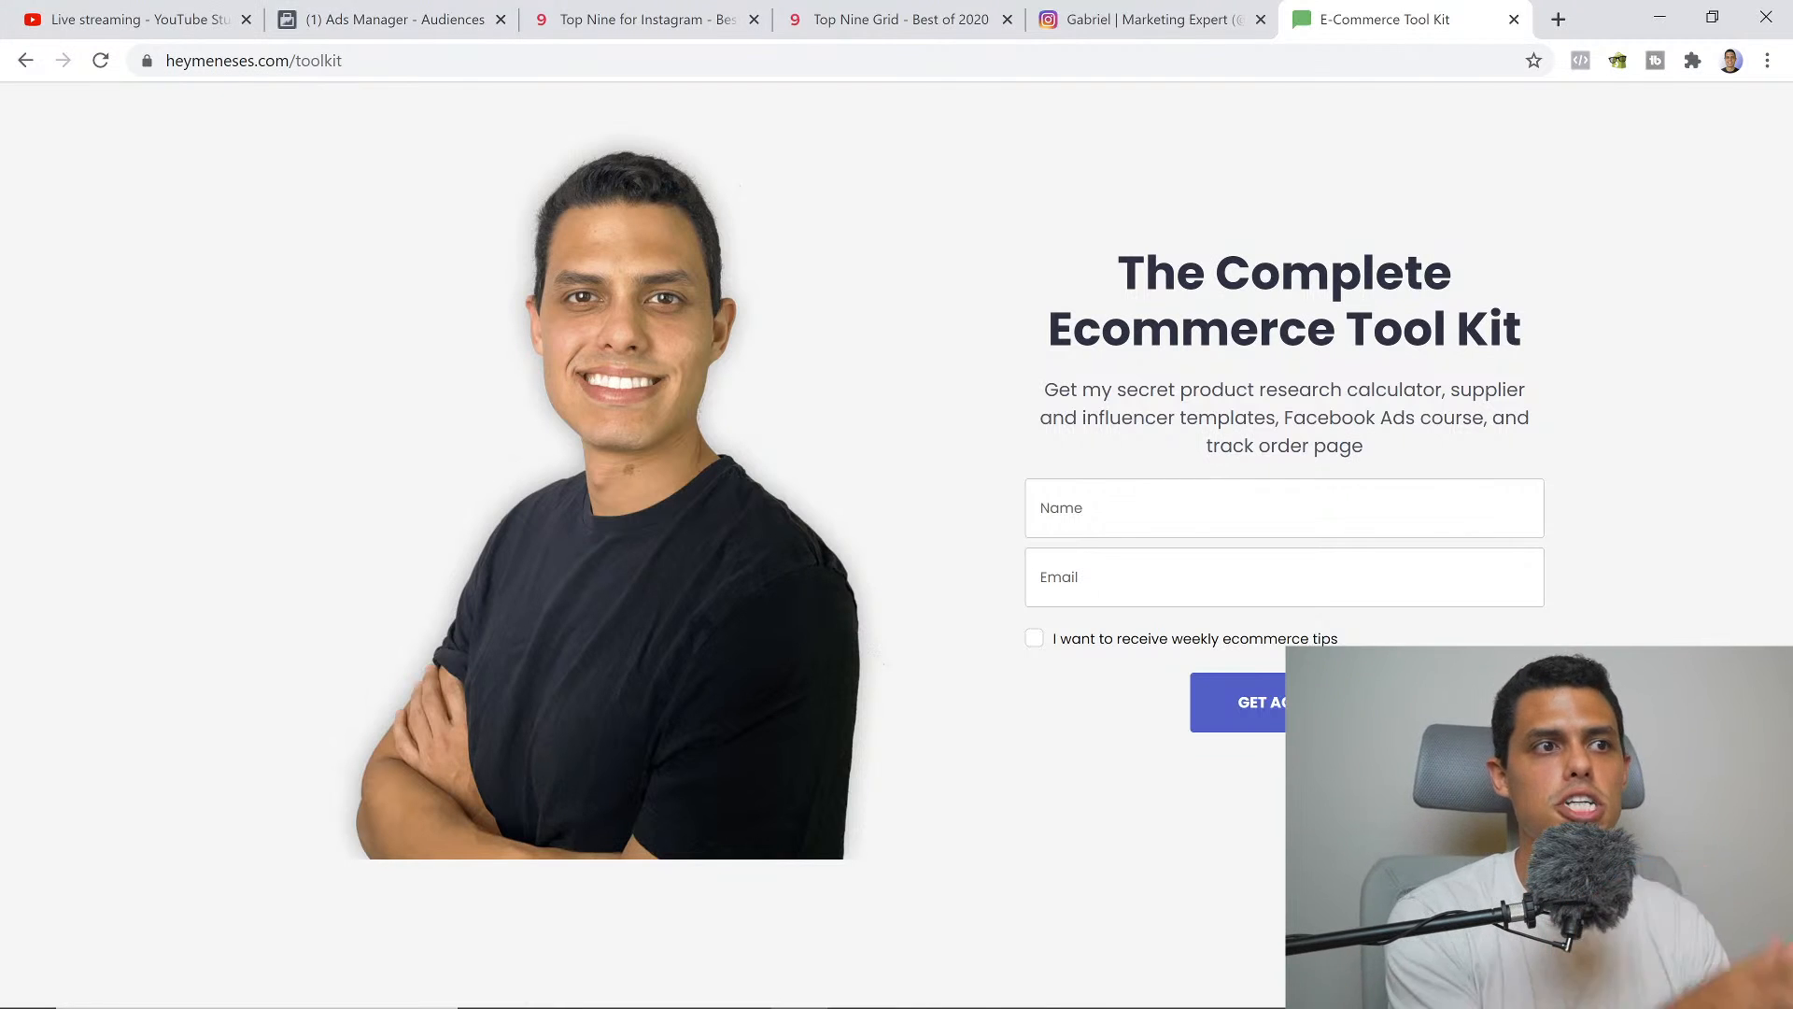
click(392, 19)
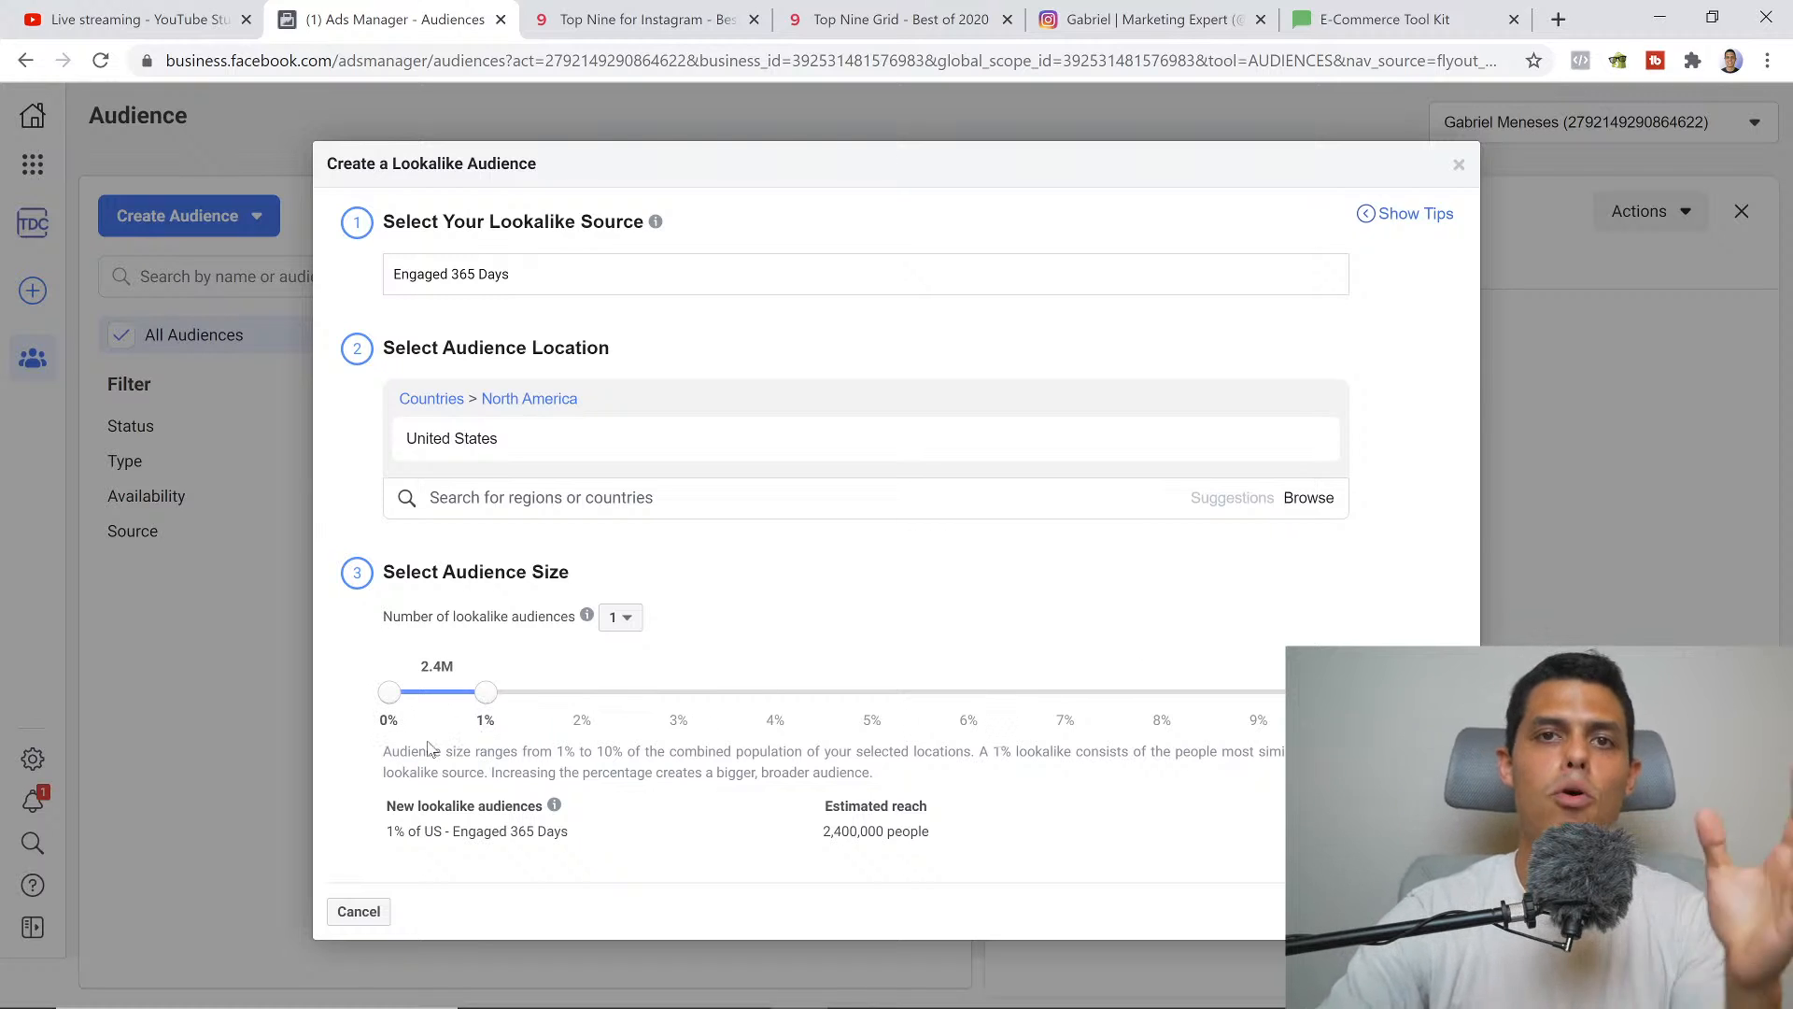
click(1382, 20)
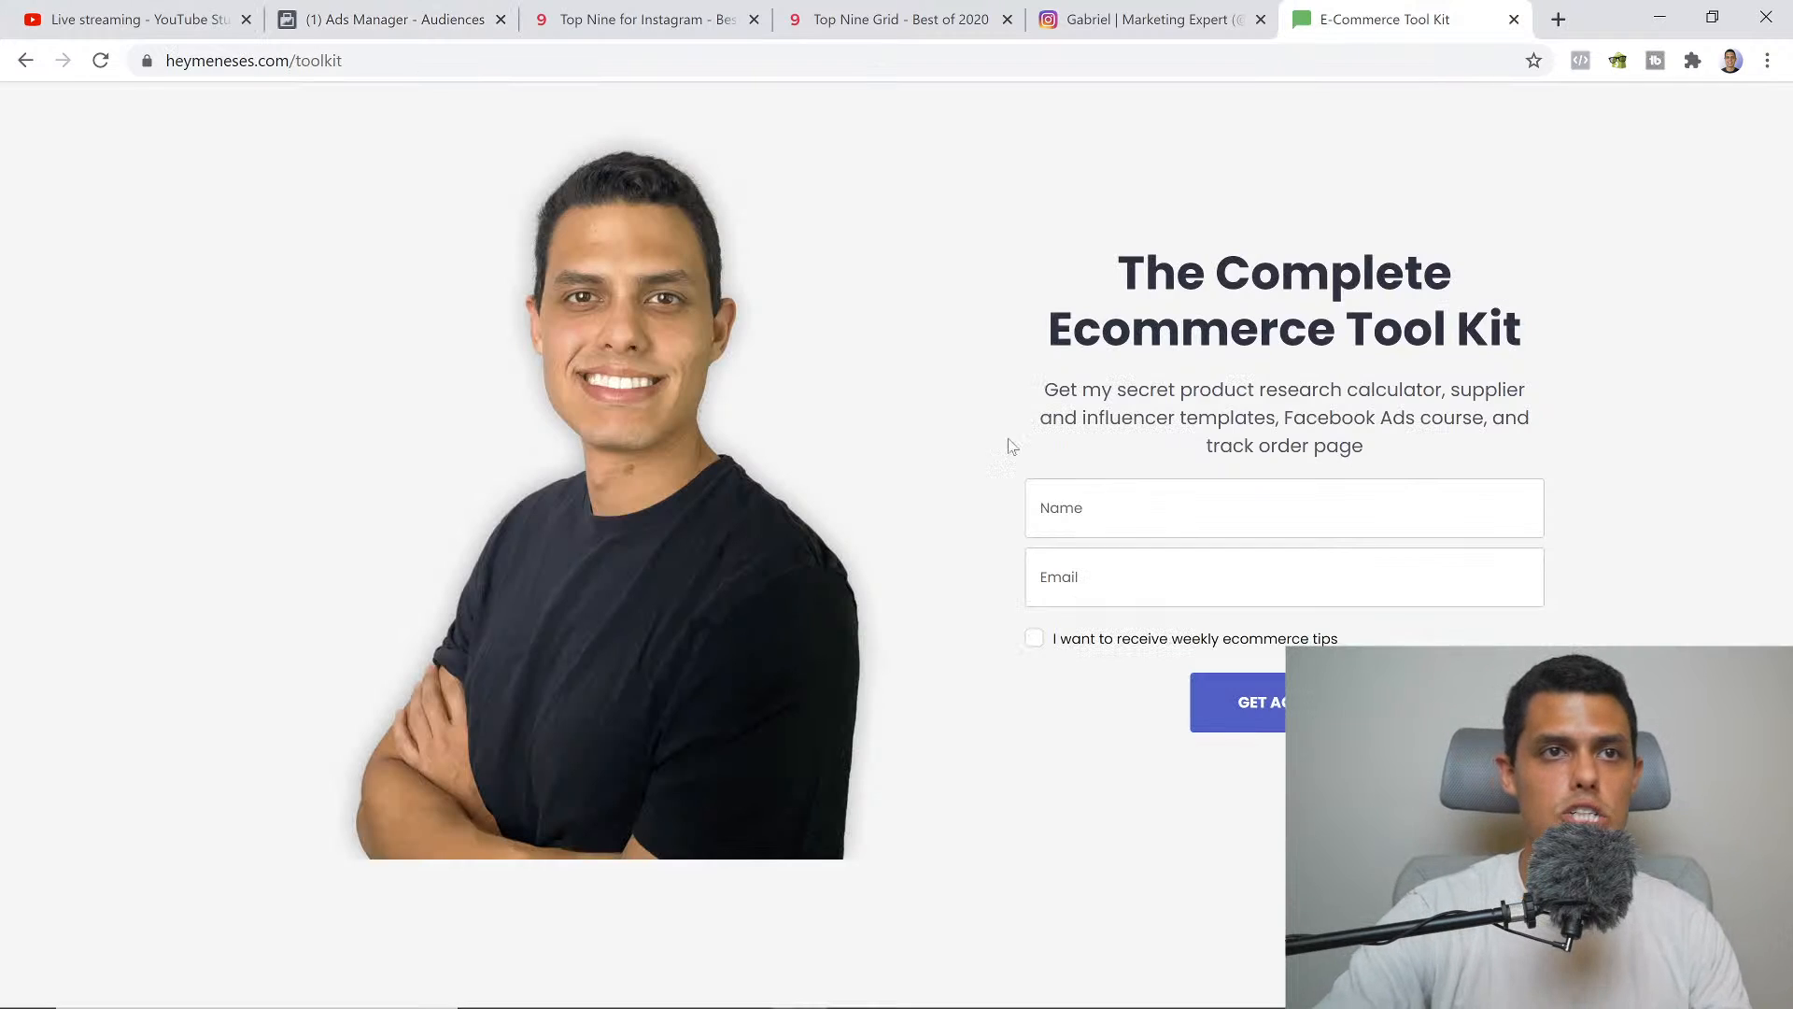
click(378, 20)
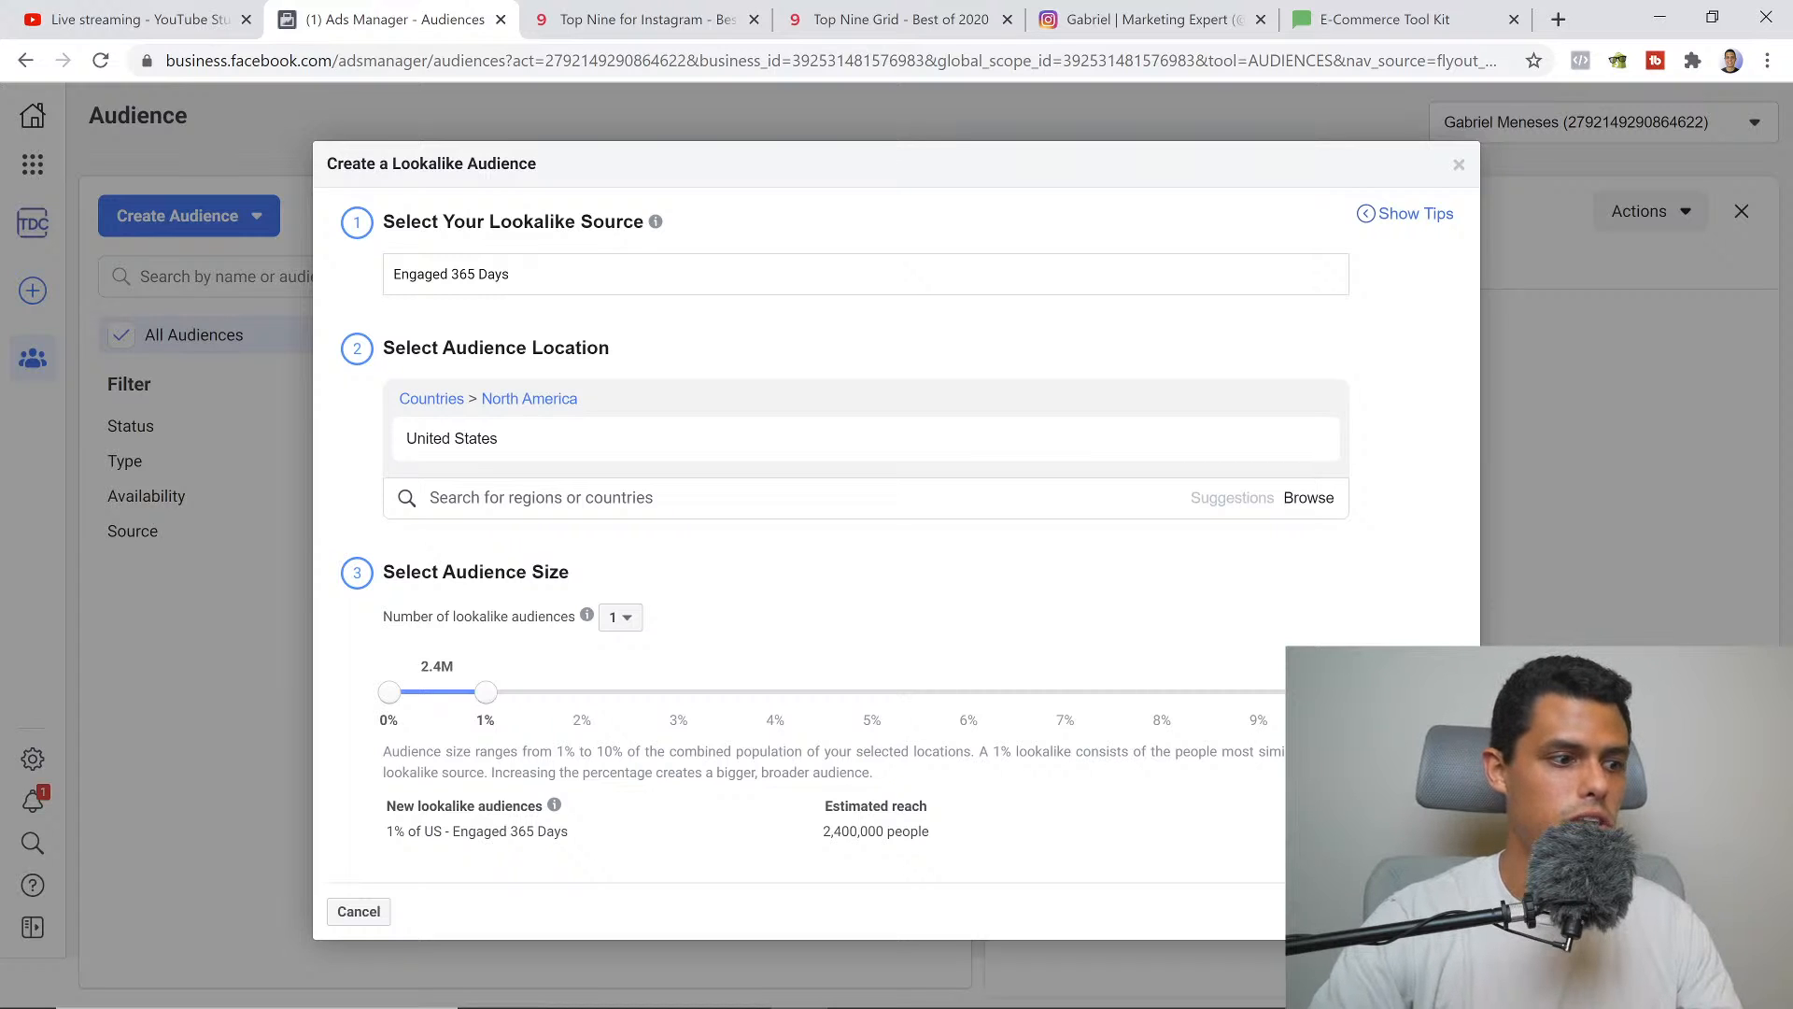
Discard the new lookalike audience and close the Engaged 365 Days audience details
click(1458, 166)
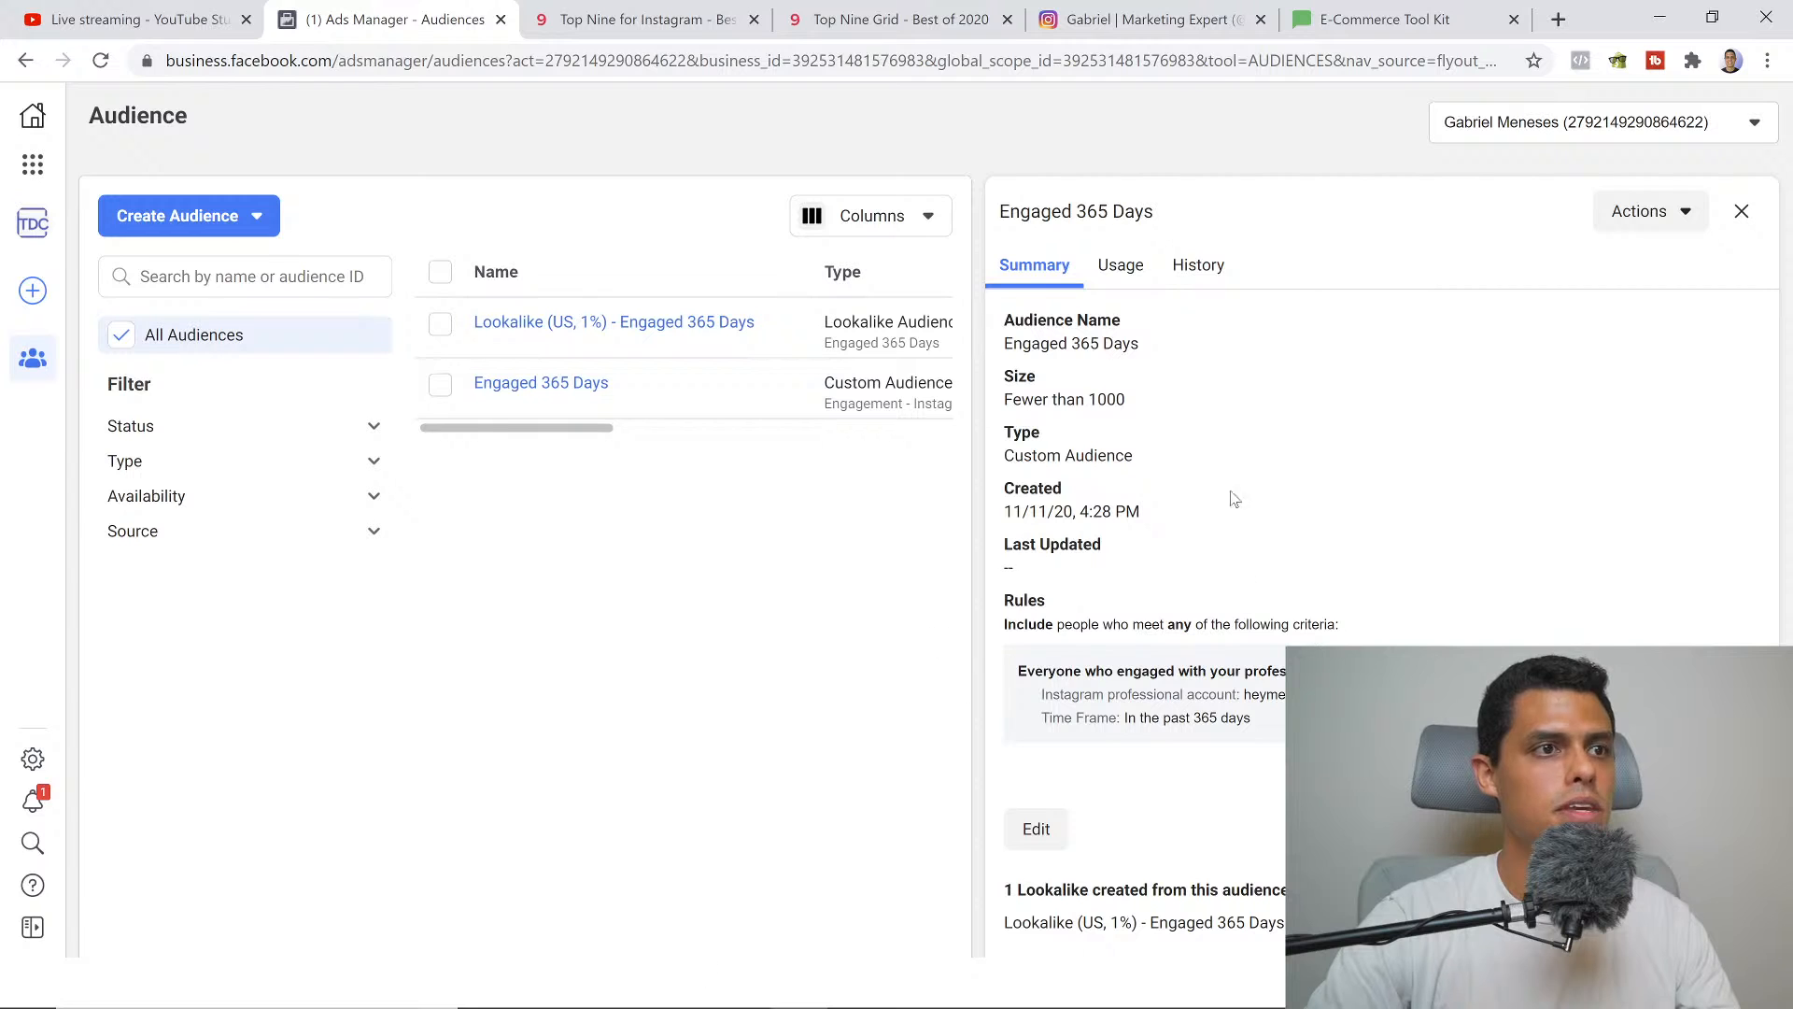
click(1741, 211)
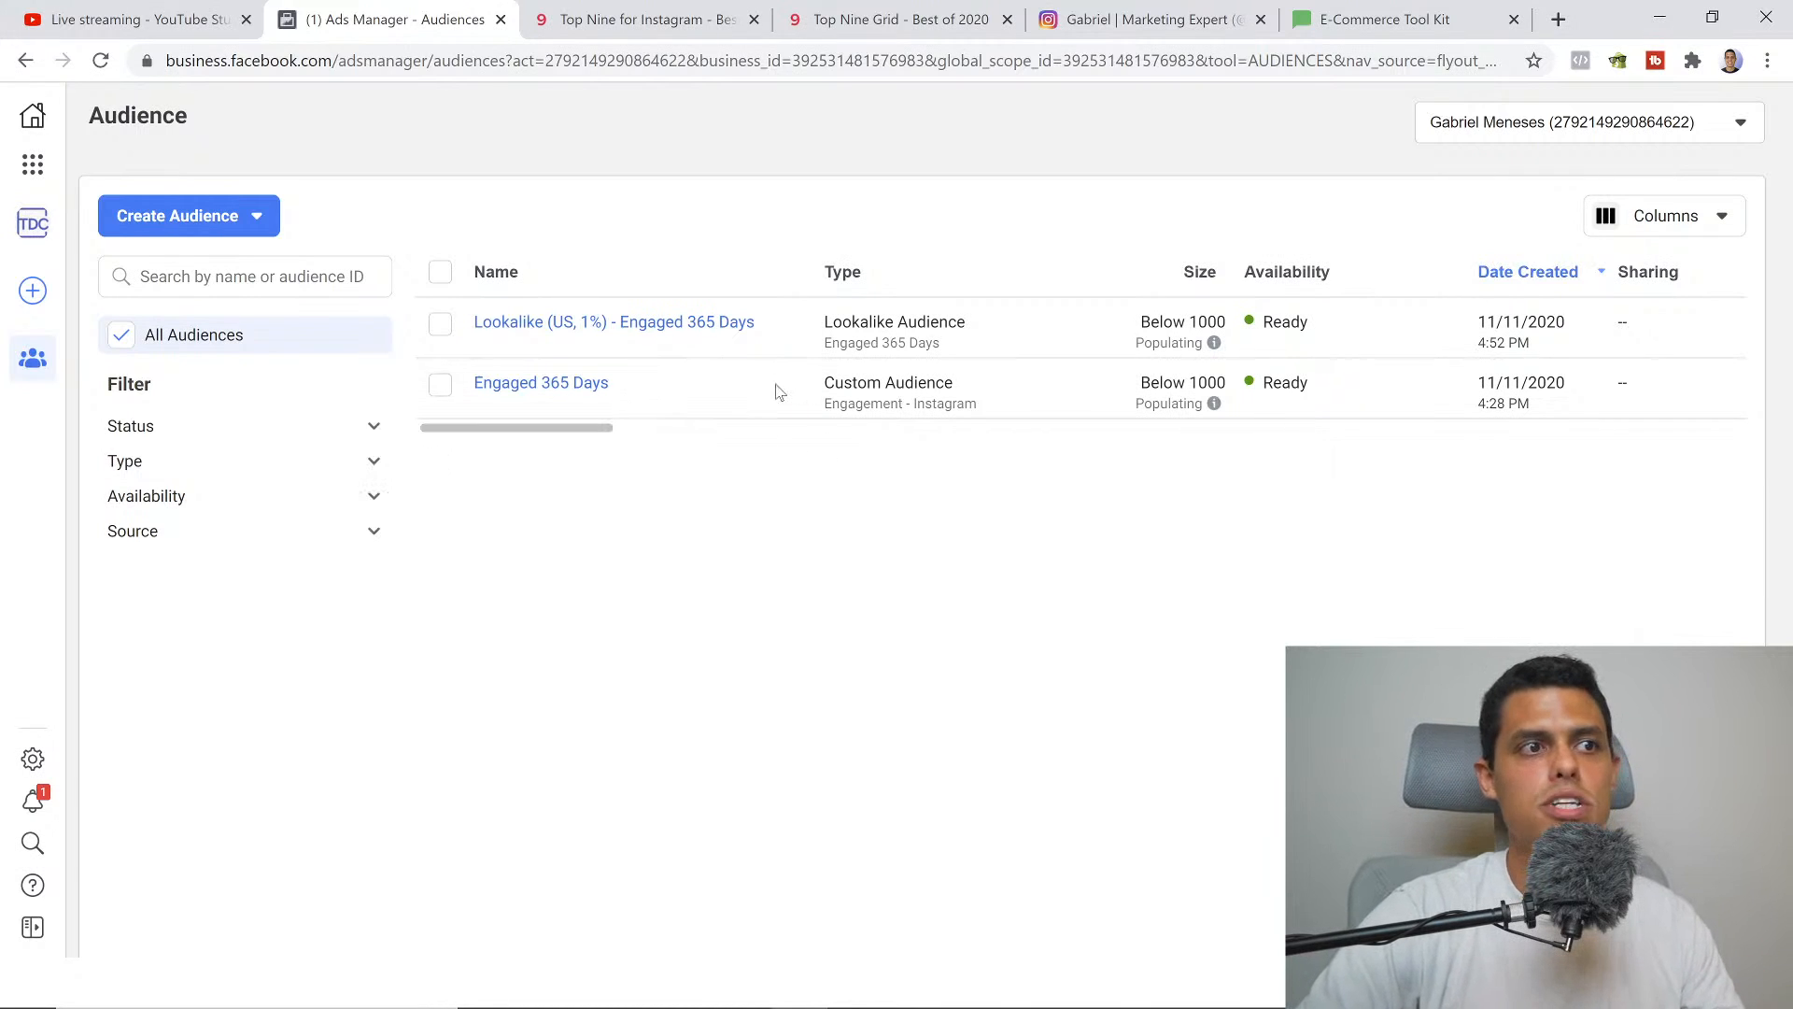
mouse_move(698, 284)
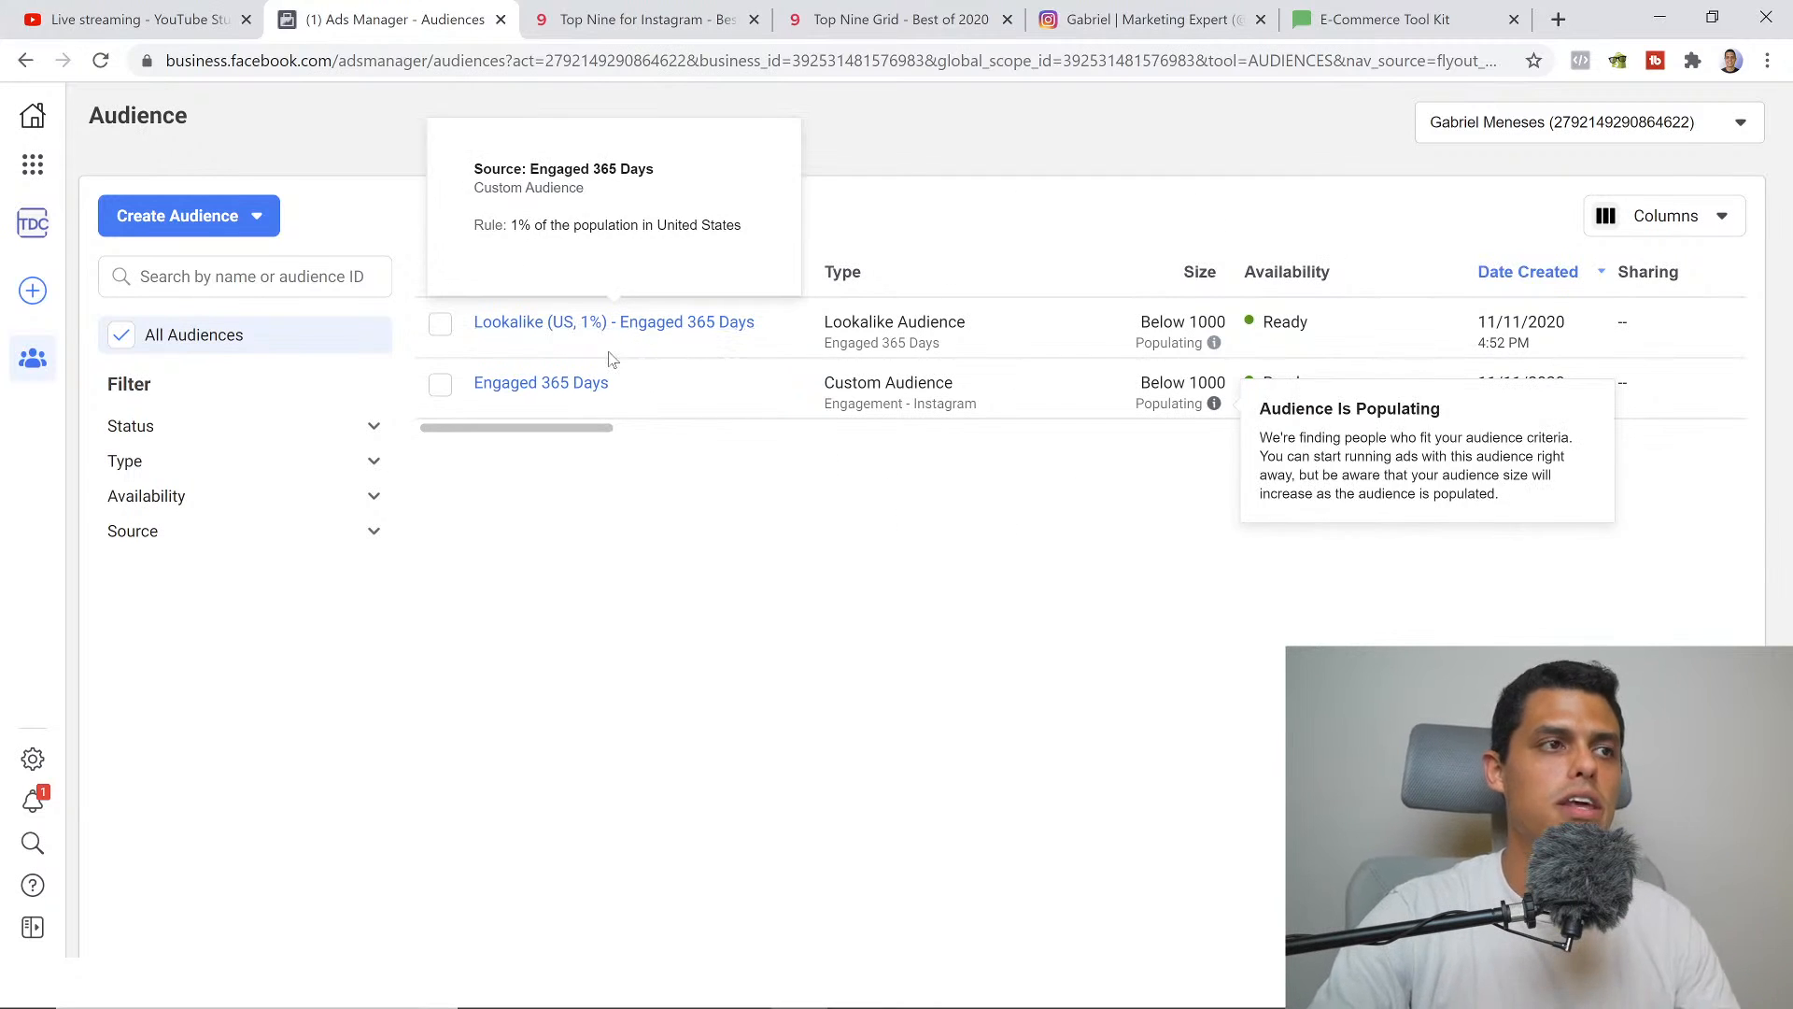
Open the ad account's campaign overview
click(33, 165)
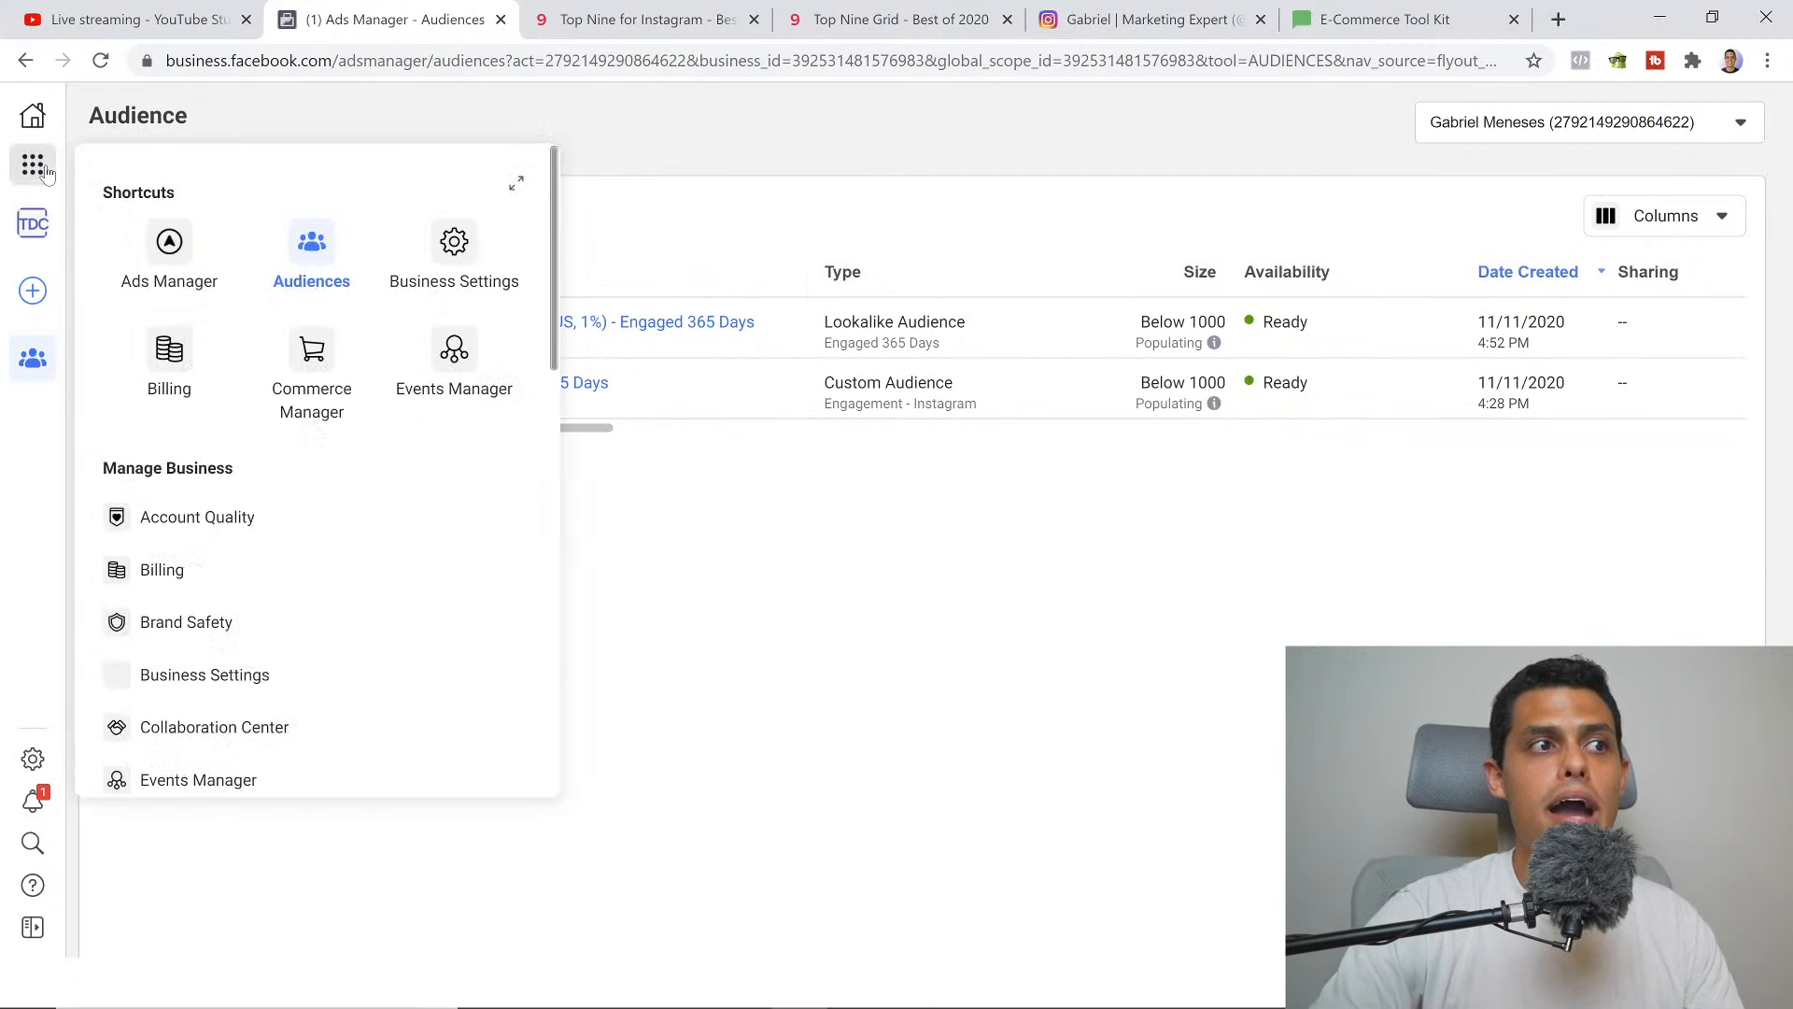
click(191, 248)
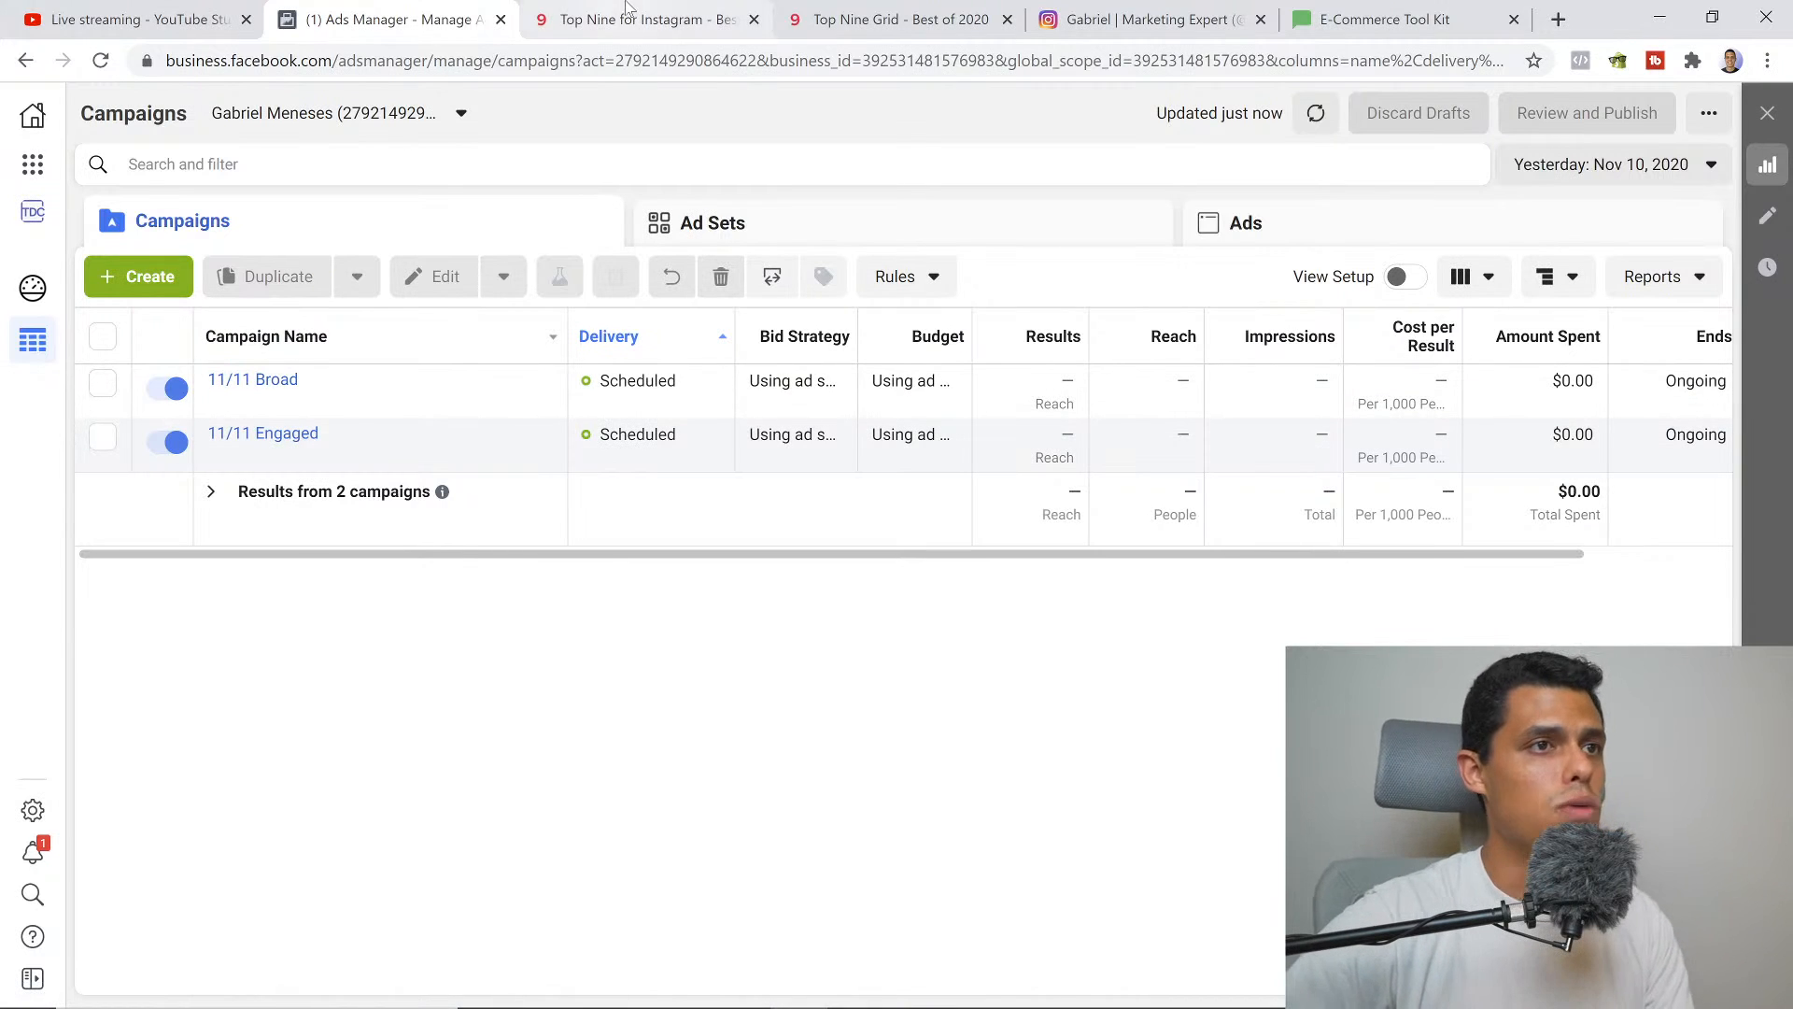
Compare the Top Nine for Instagram home page with the 11/11 Broad and 11/11 Engaged campaigns in Ads Manager
click(649, 20)
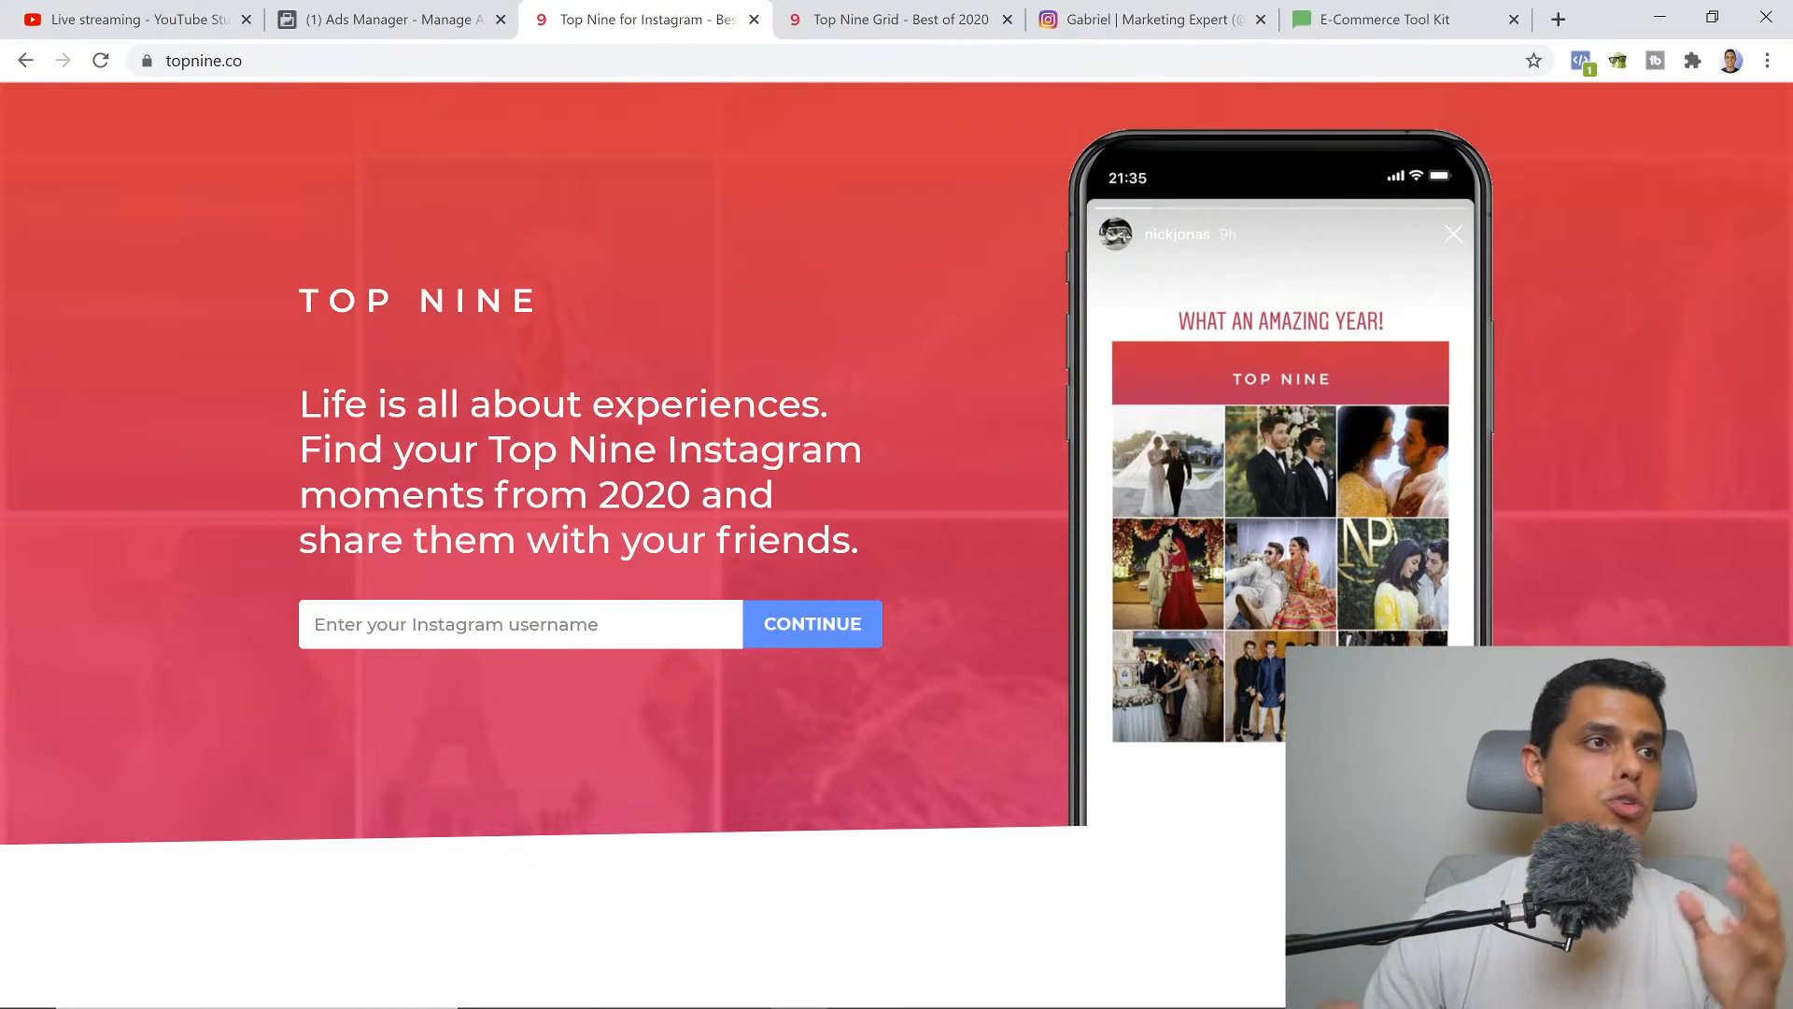
click(392, 19)
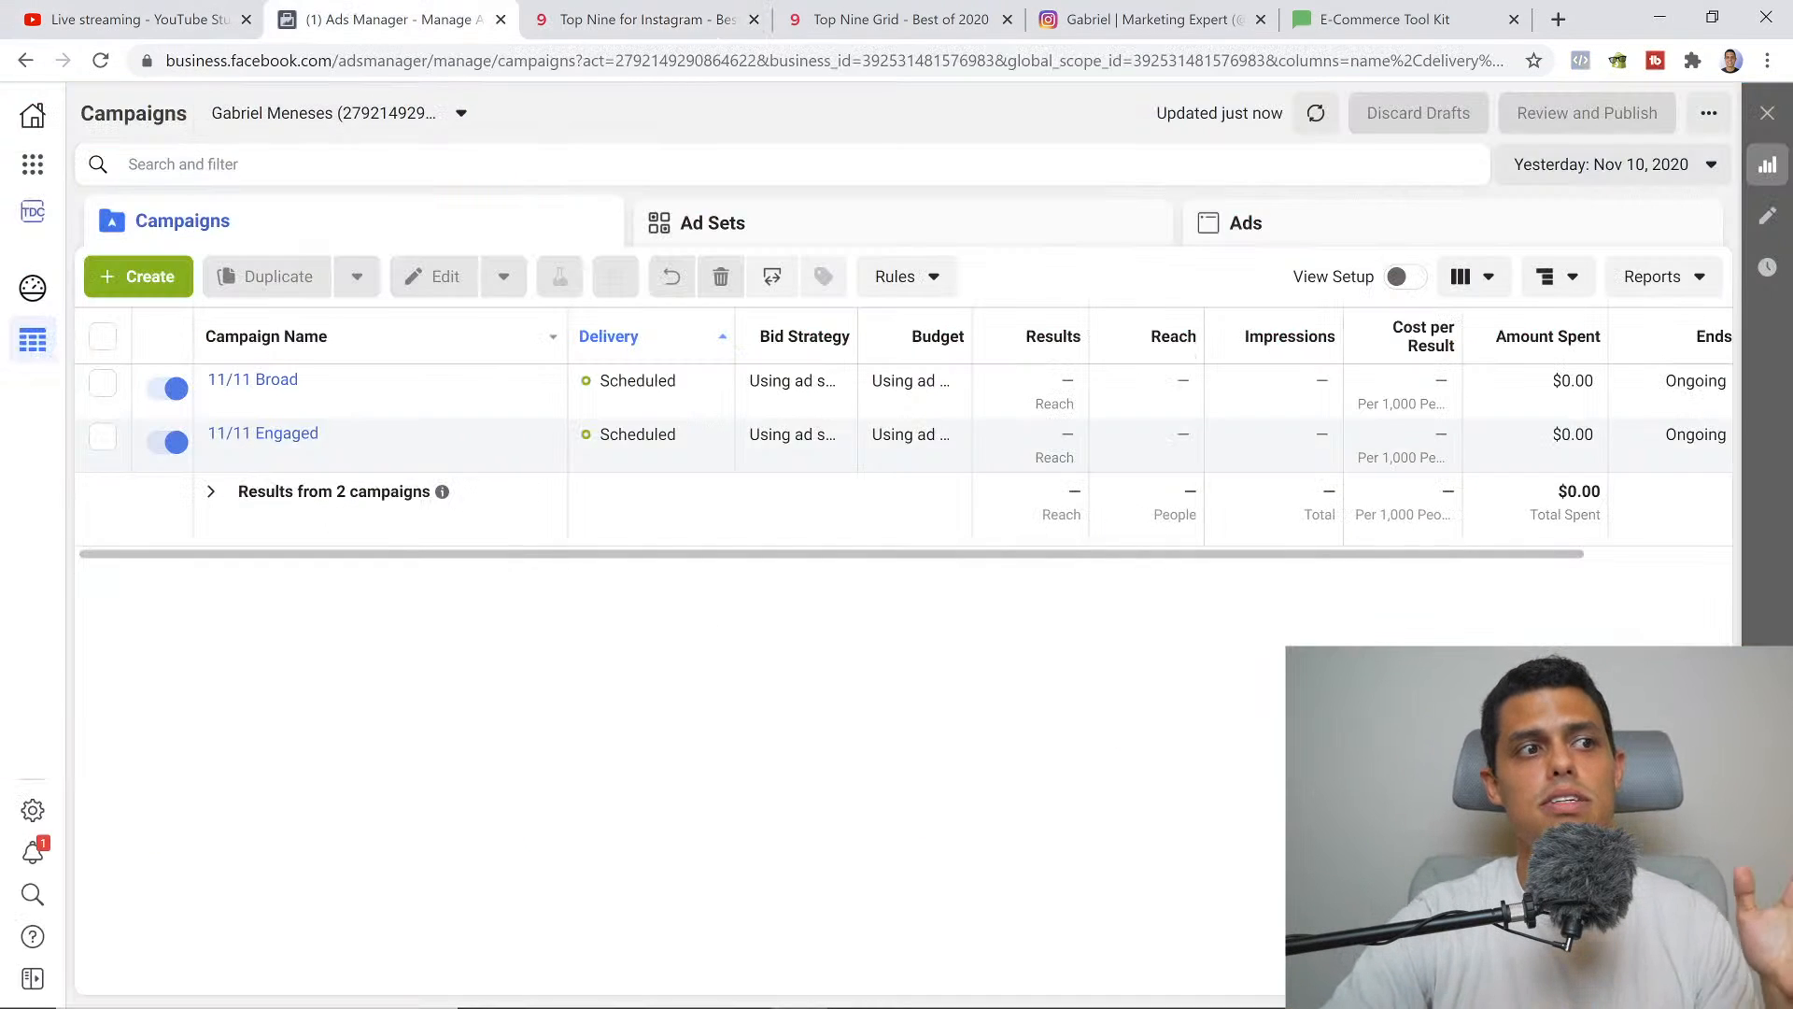
click(640, 21)
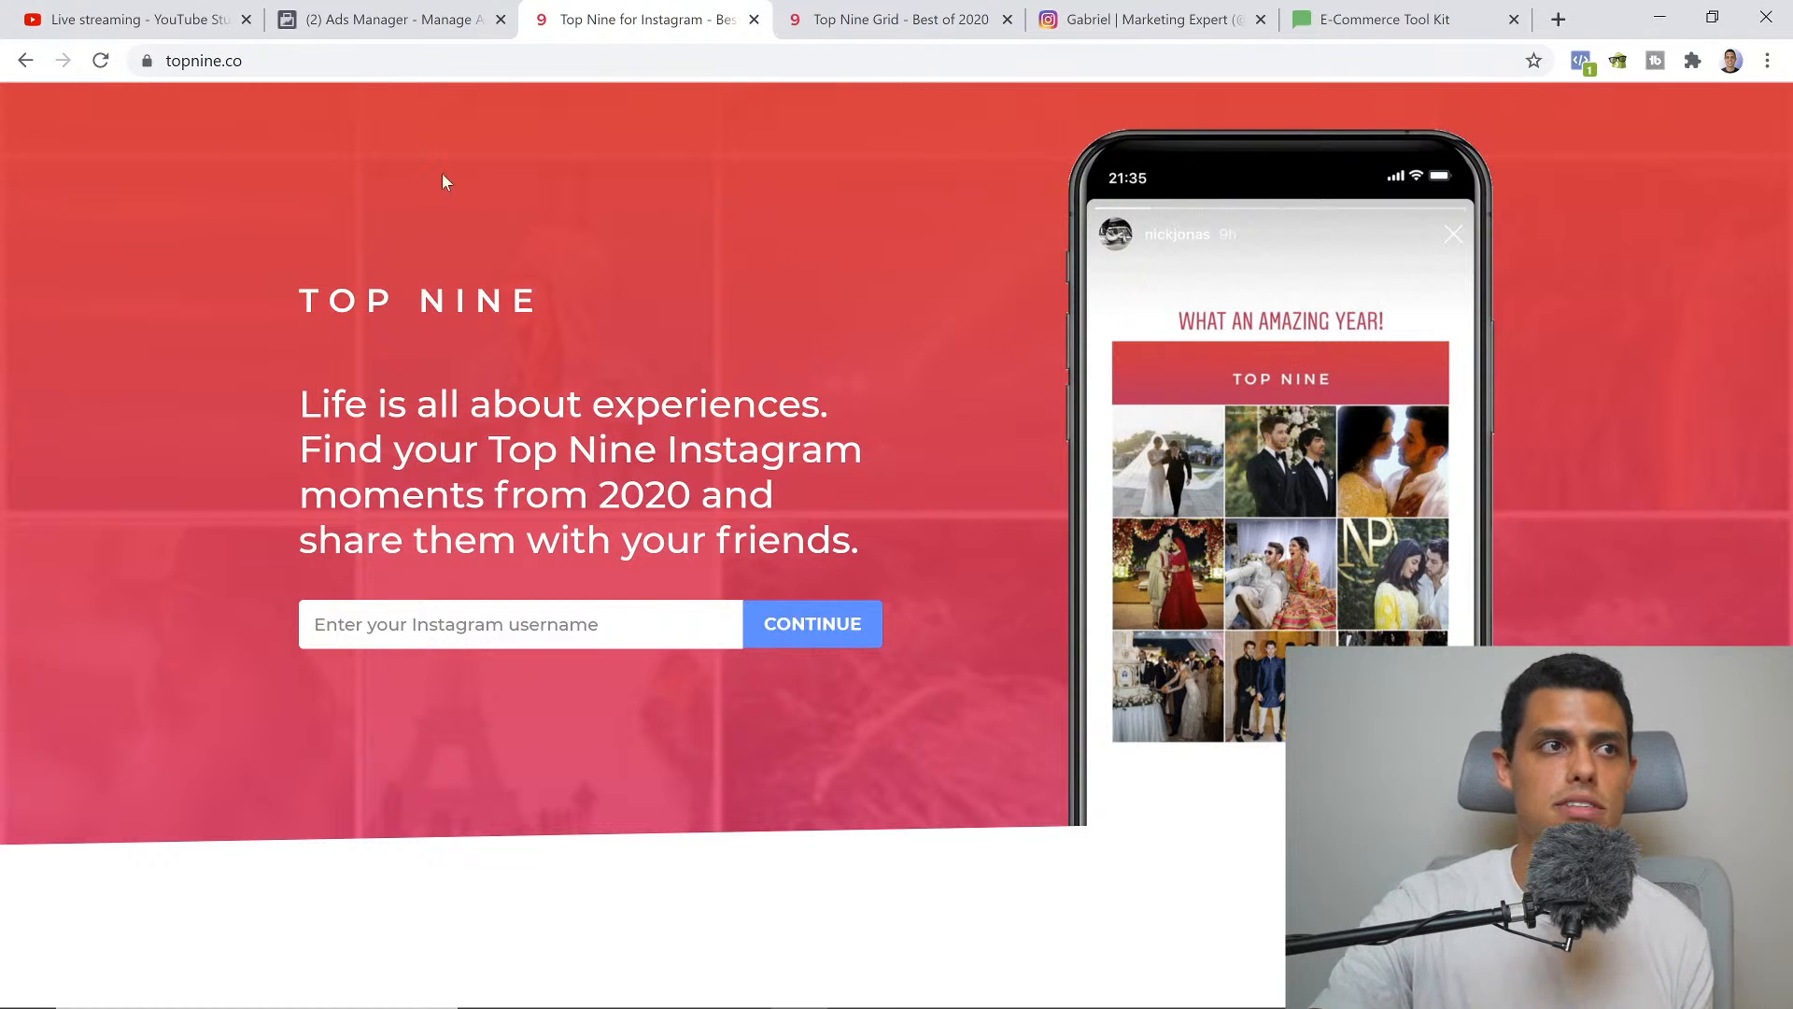
click(390, 17)
click(633, 11)
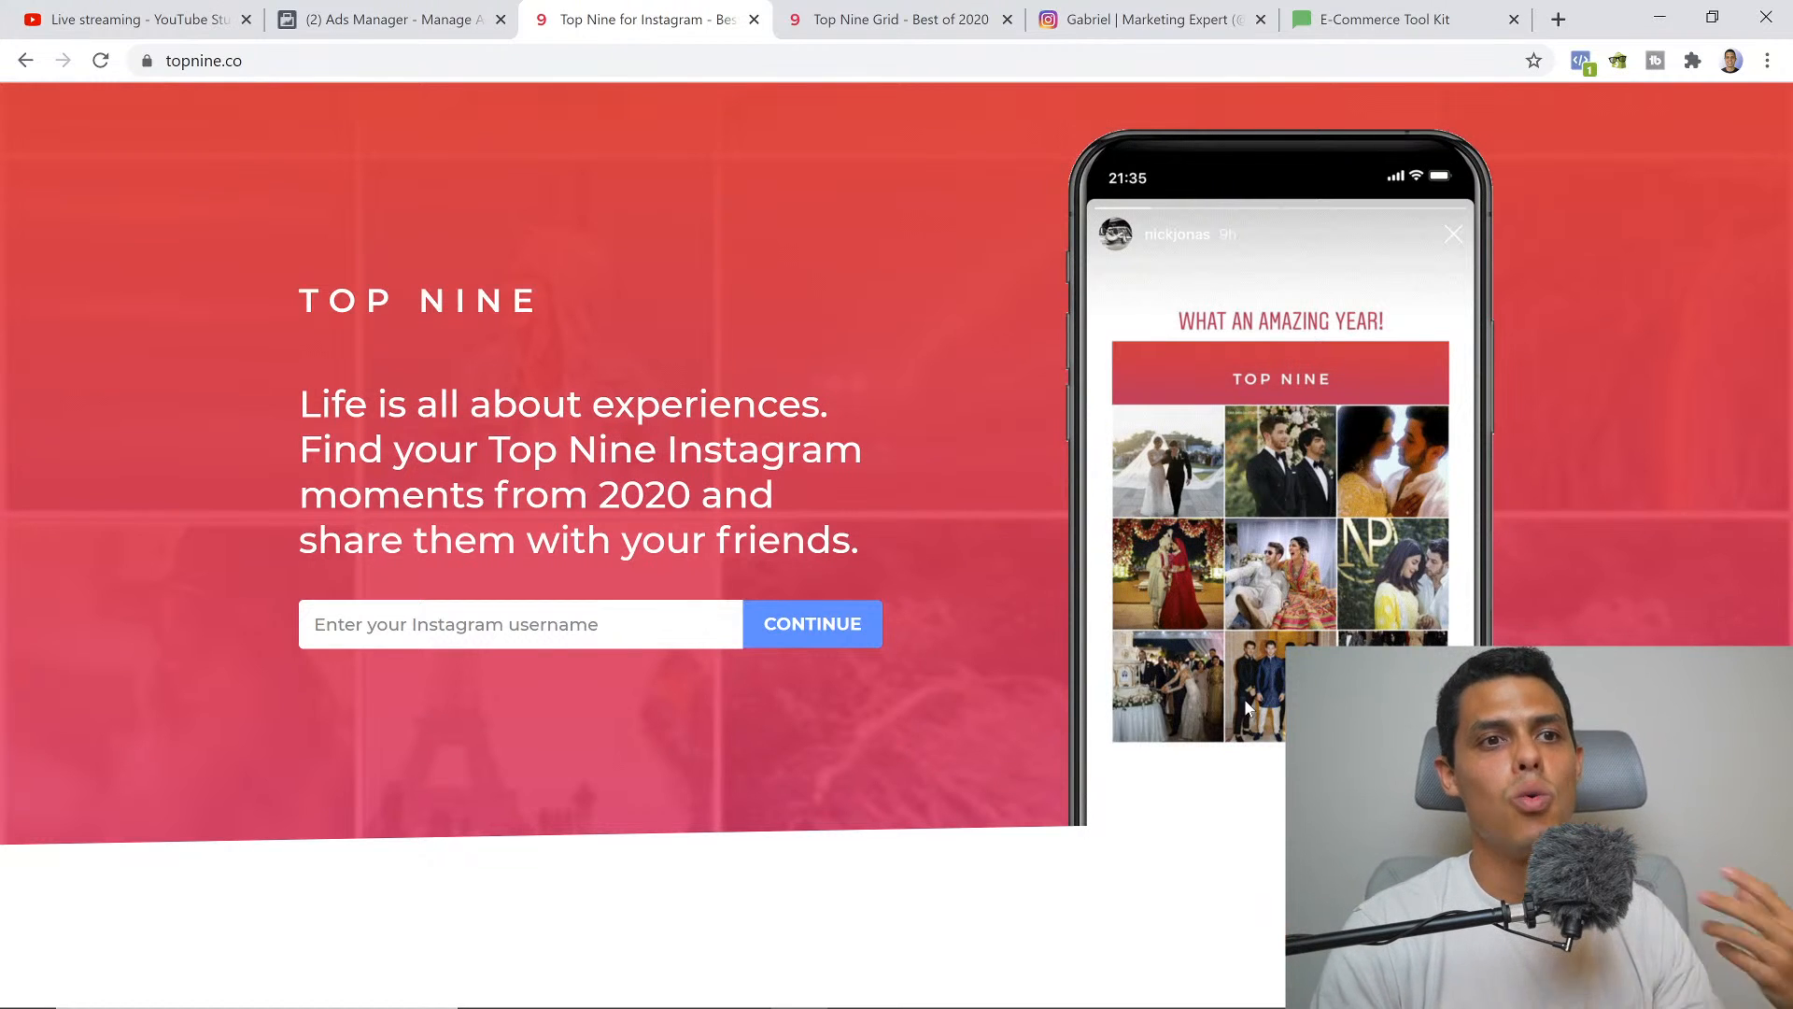
click(393, 18)
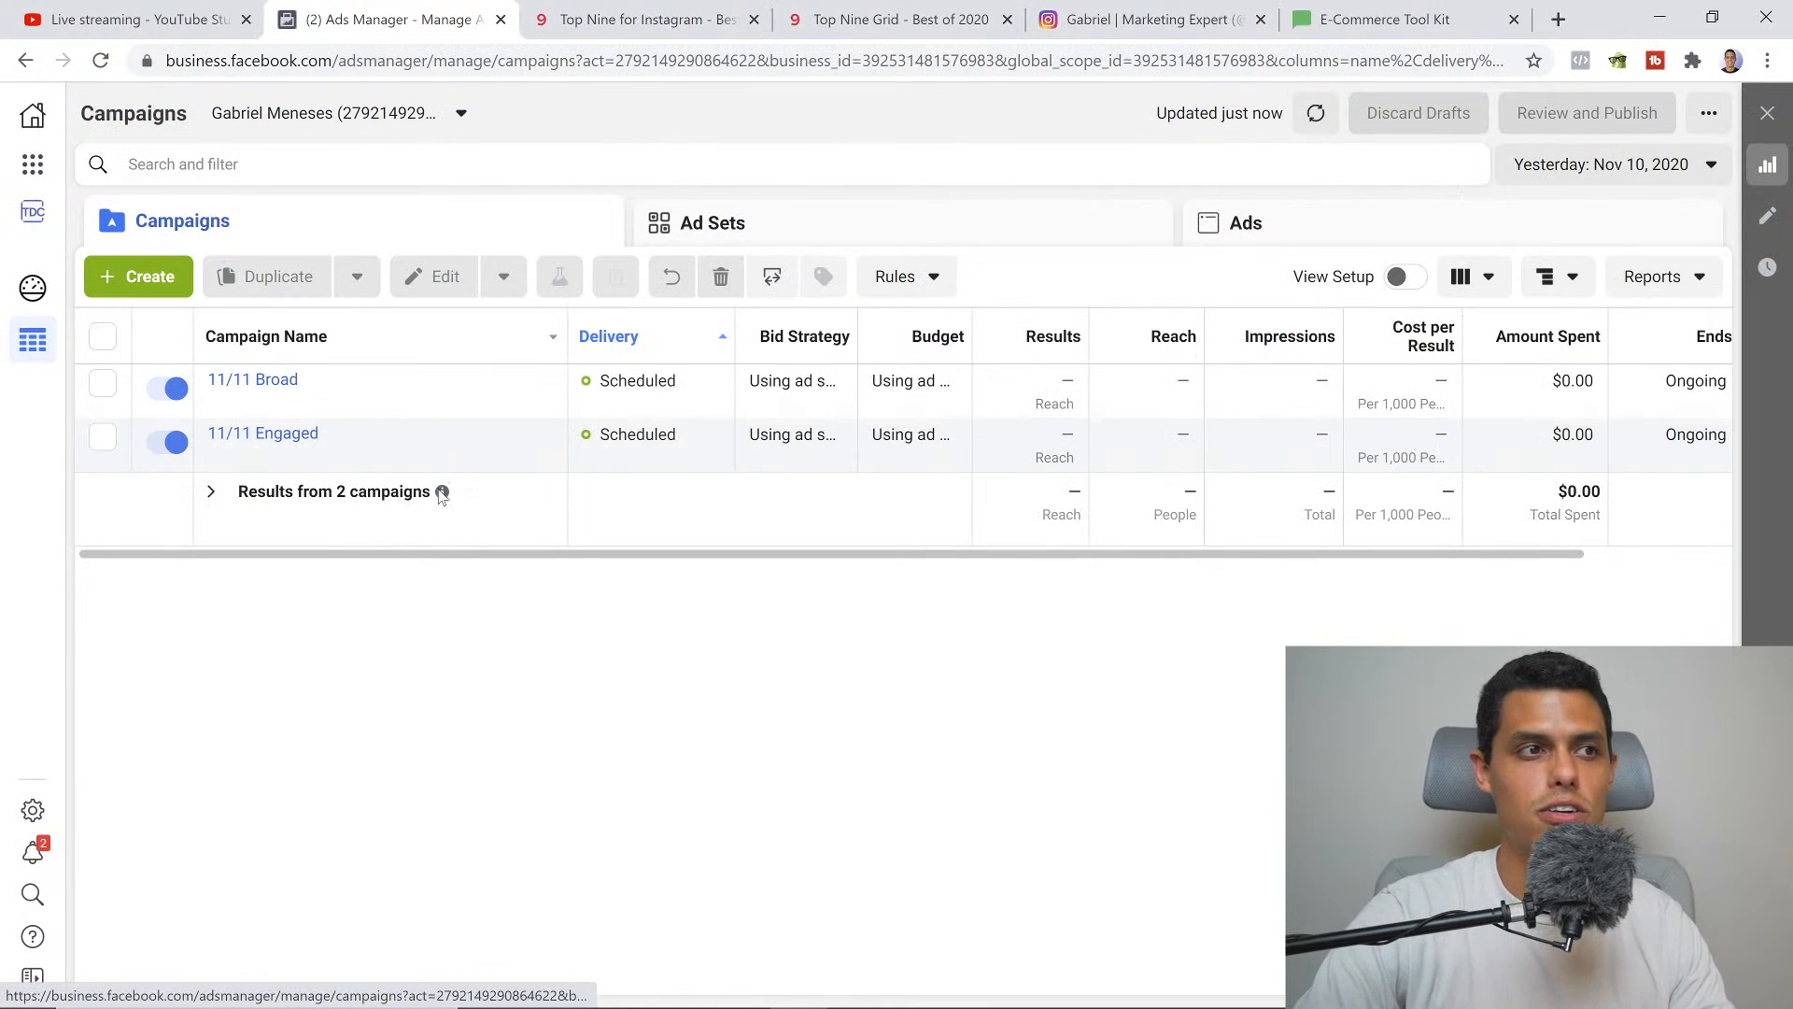
mouse_move(377, 454)
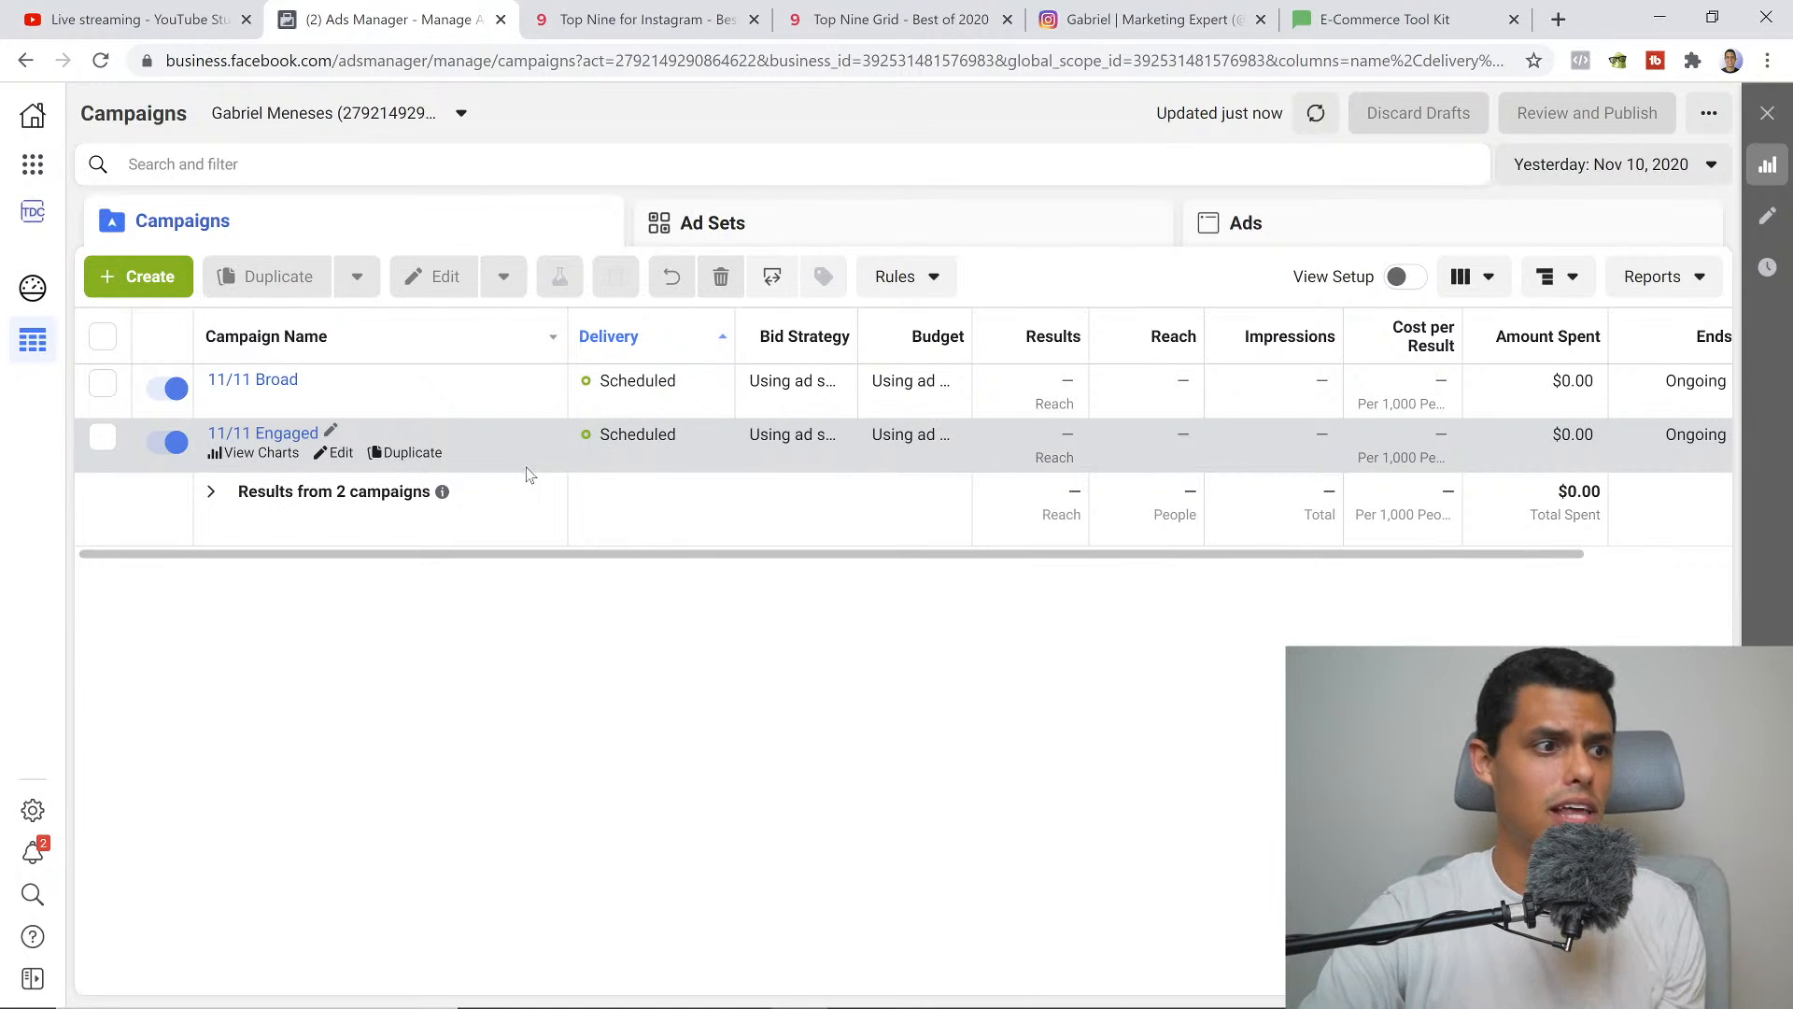
Examine the Top Nine site and its generated grid of the Instagram account's best posts of 2020
click(635, 19)
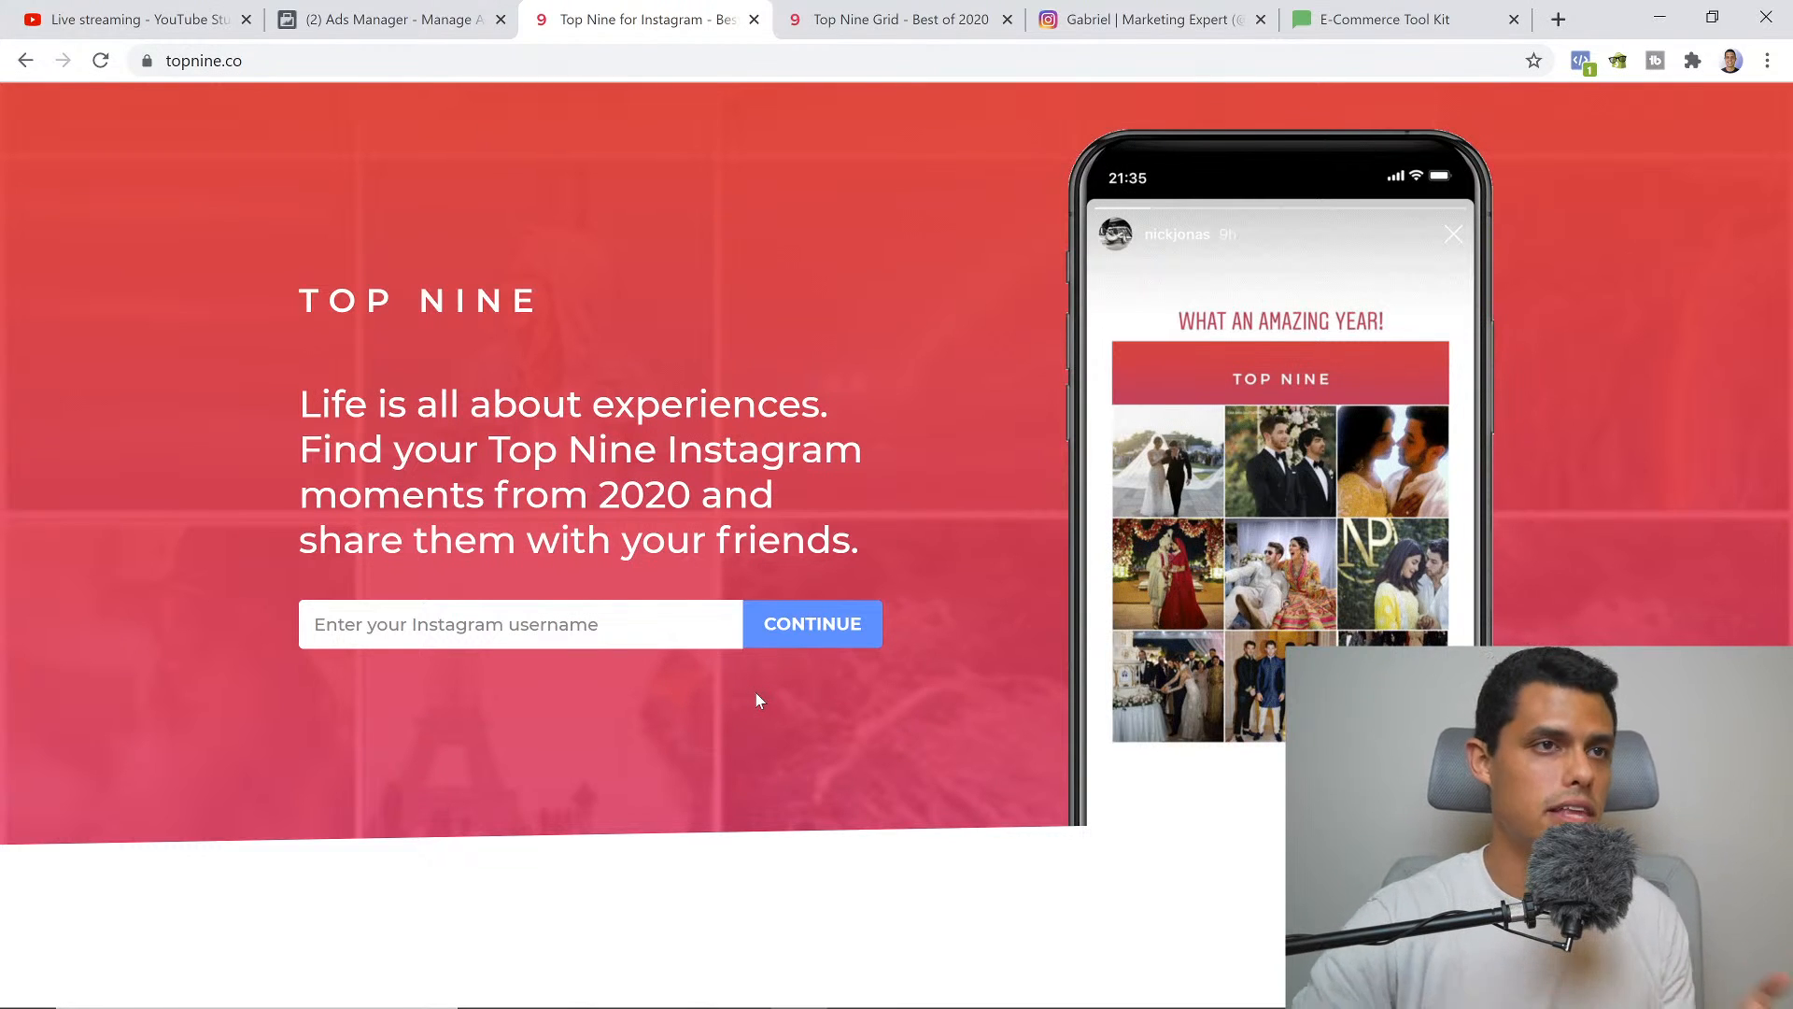
click(882, 19)
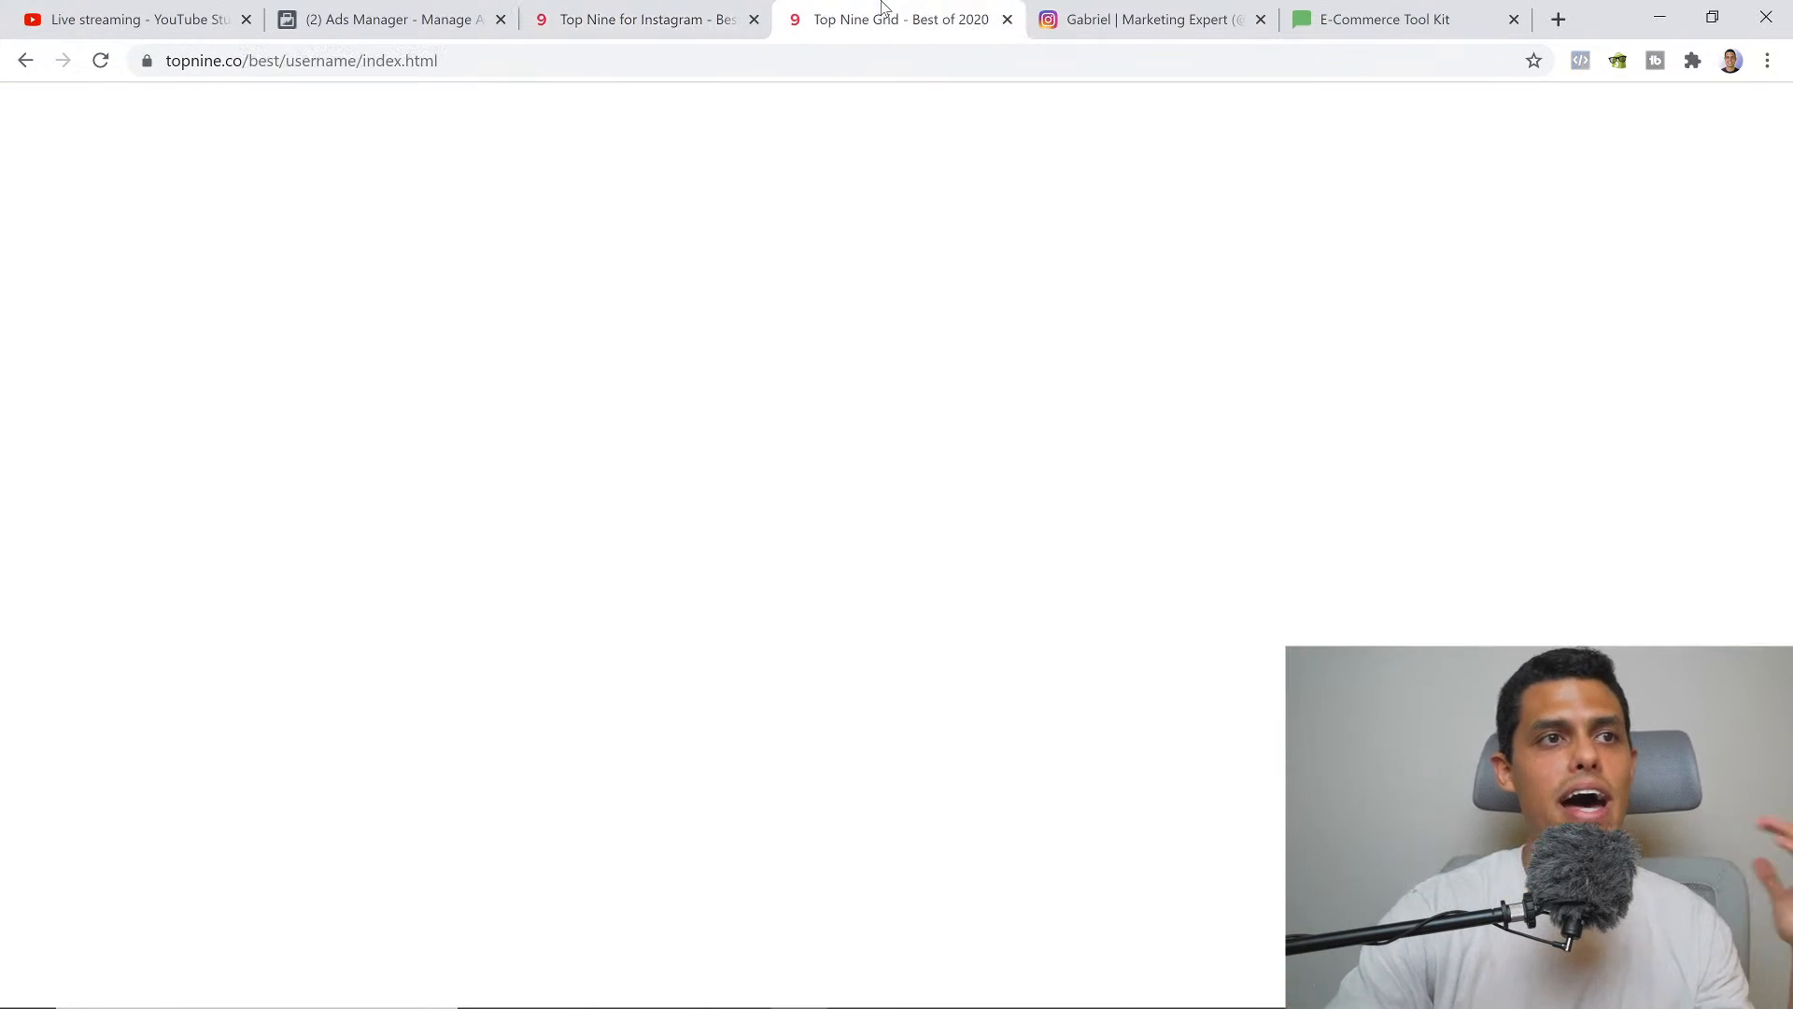
scroll(1116, 581, down, 1)
scroll(1148, 640, up, 1)
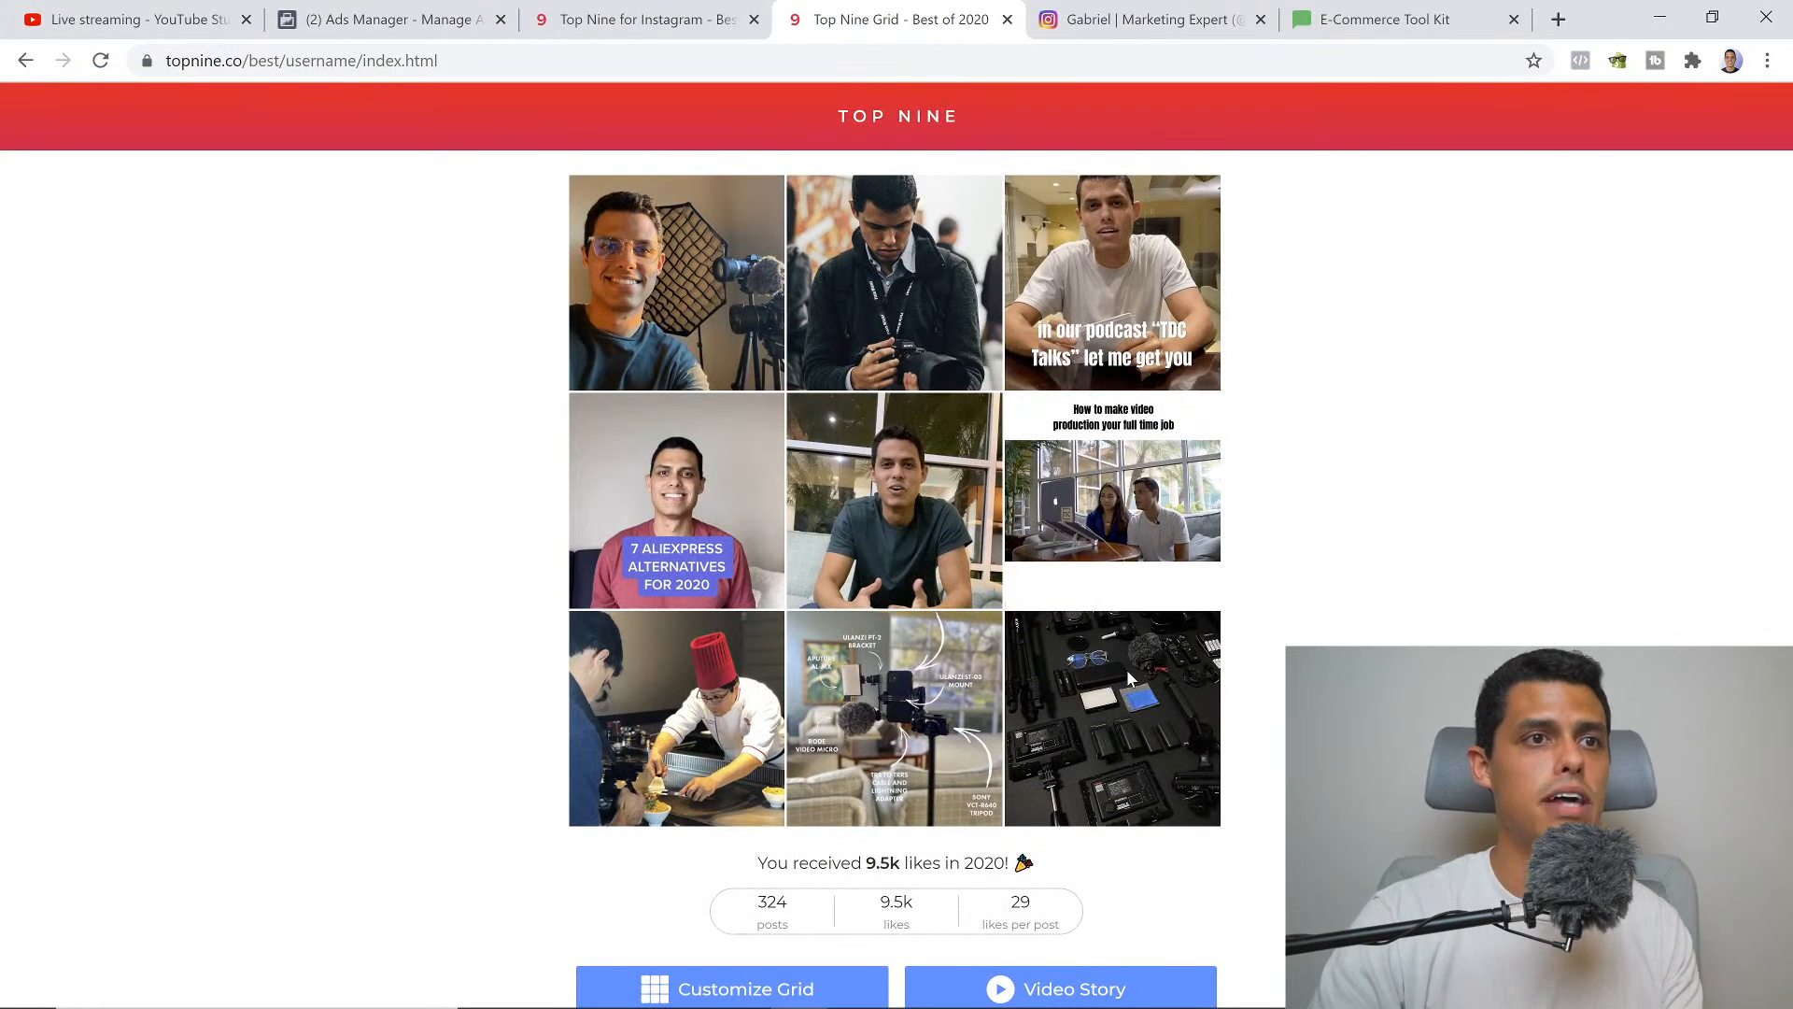
Browse the Instagram profile from its older posts up to its header, revisit the Top Nine grid, and return to Ads Manager's campaigns
click(1148, 19)
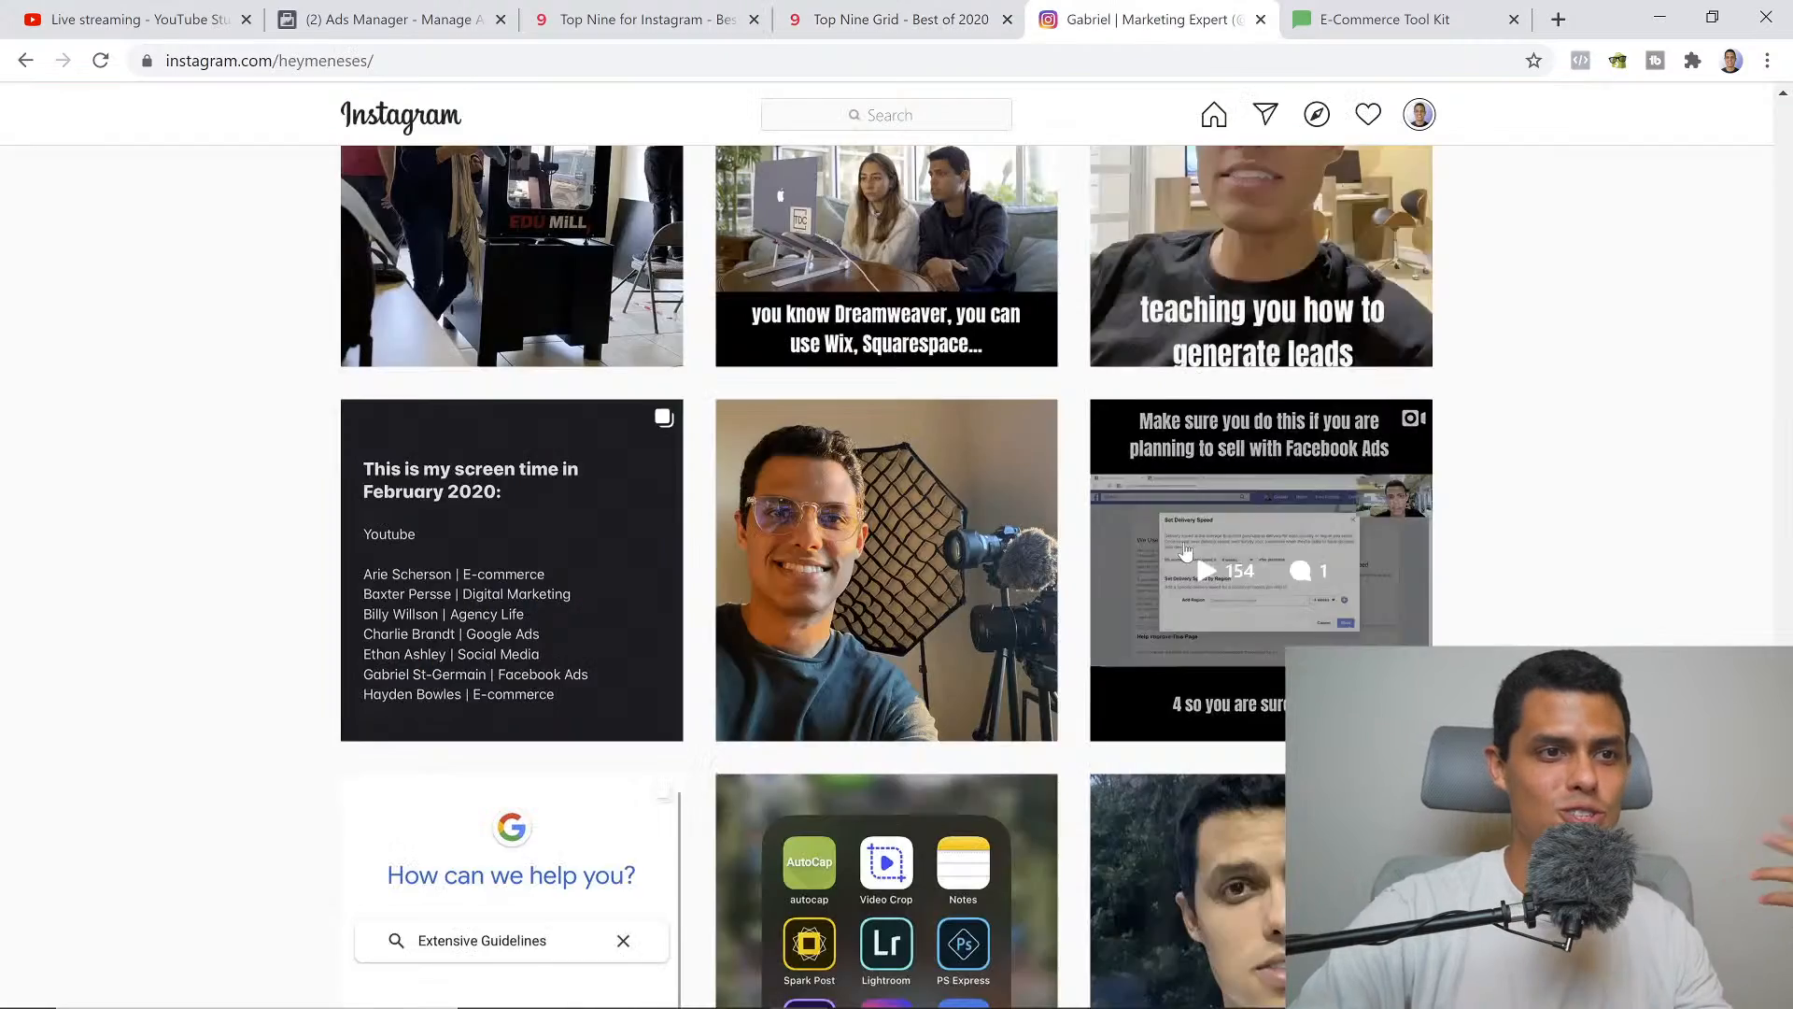
scroll(1188, 551, up, 15)
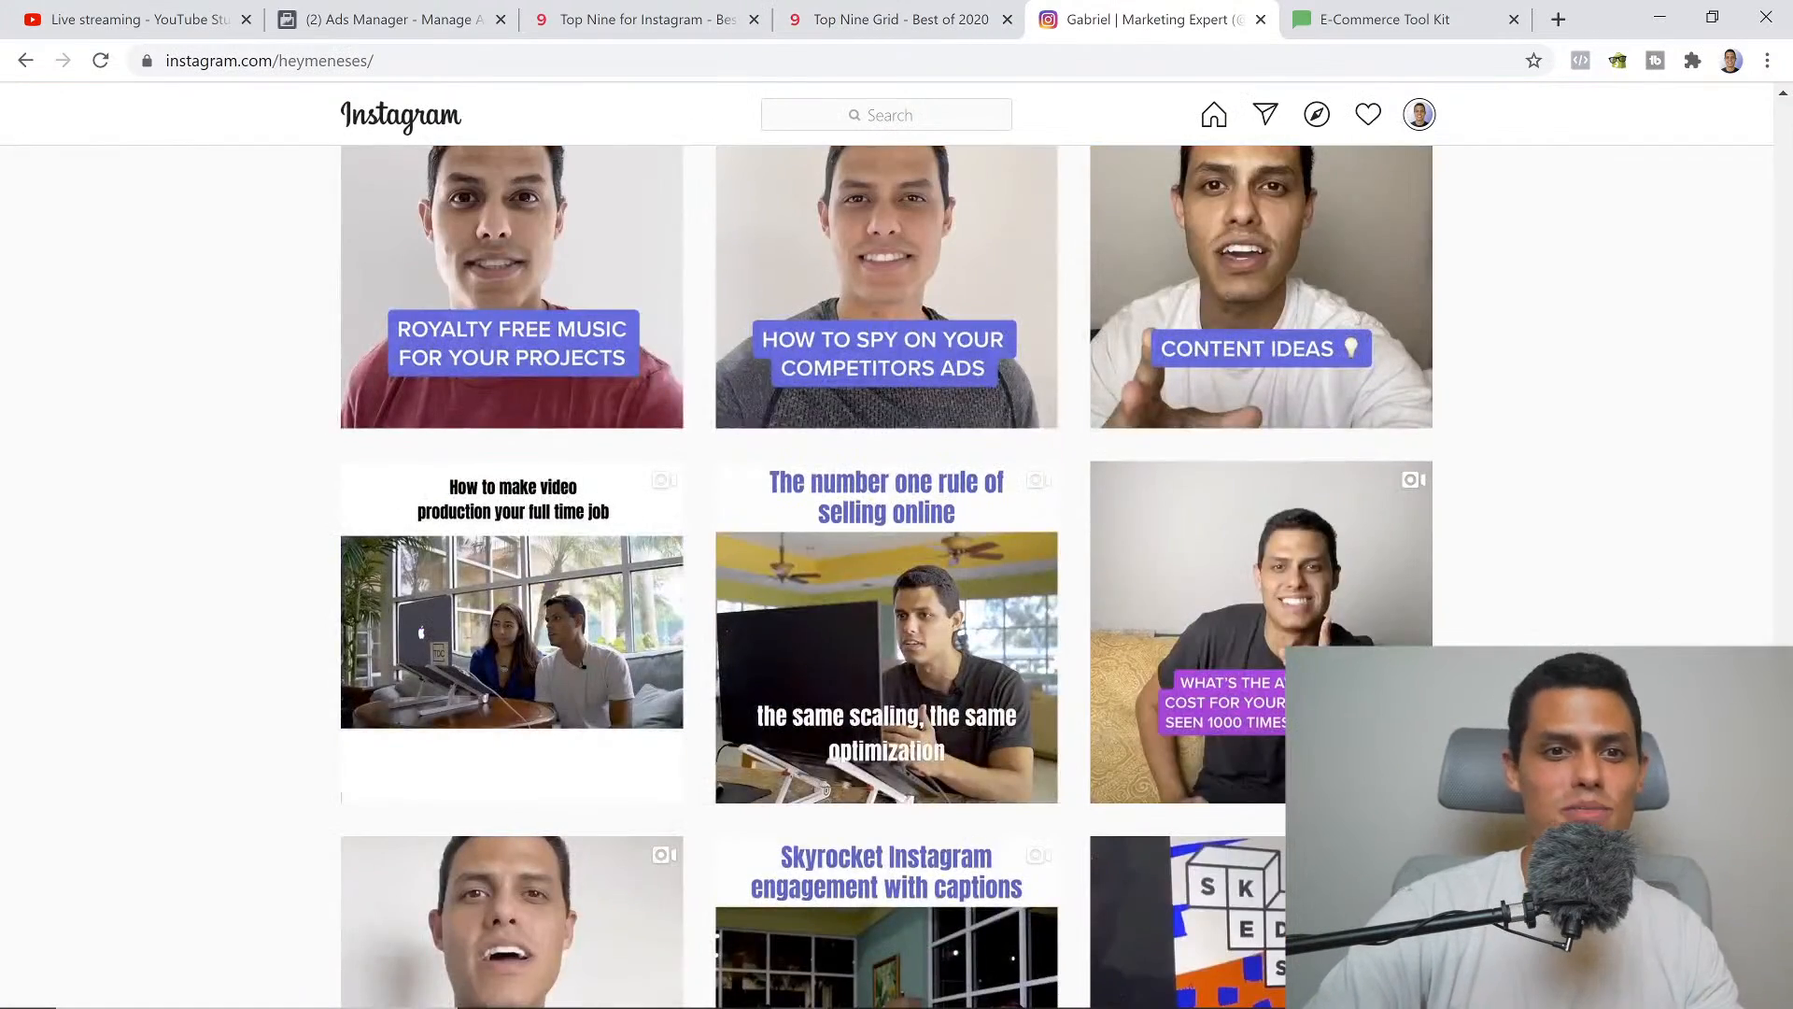
scroll(886, 578, up, 10)
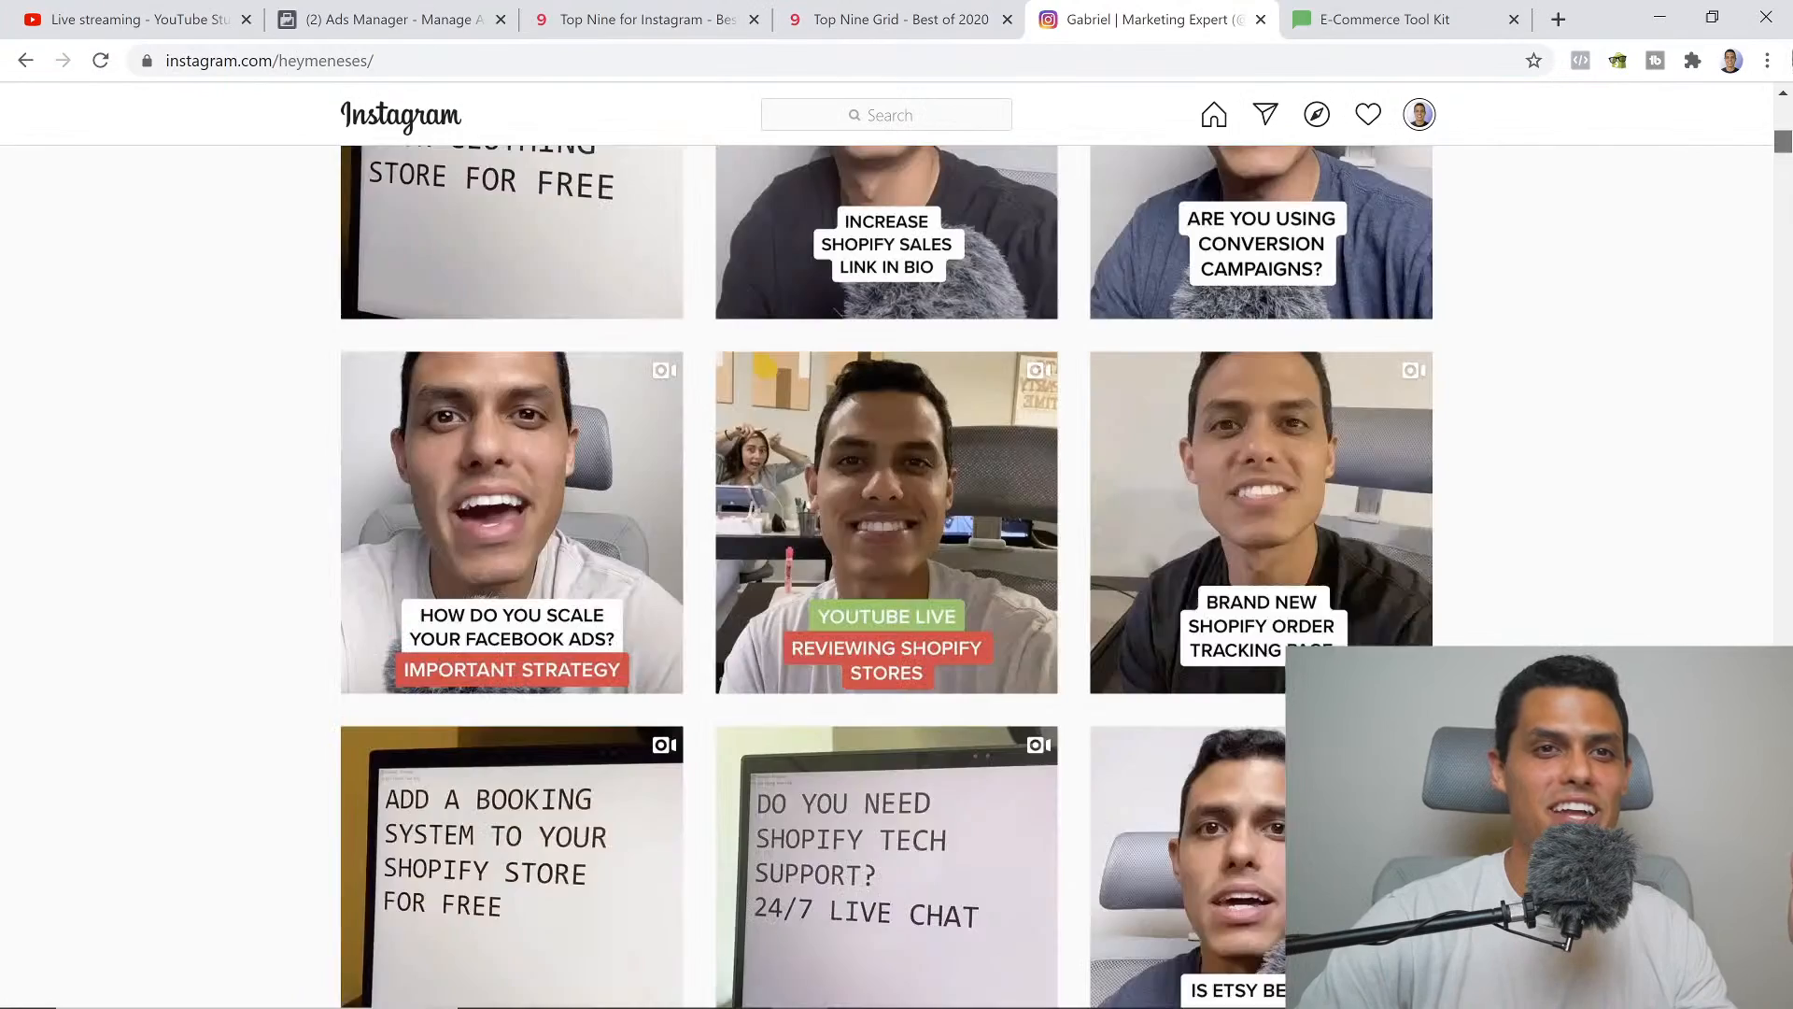
scroll(949, 257, up, 10)
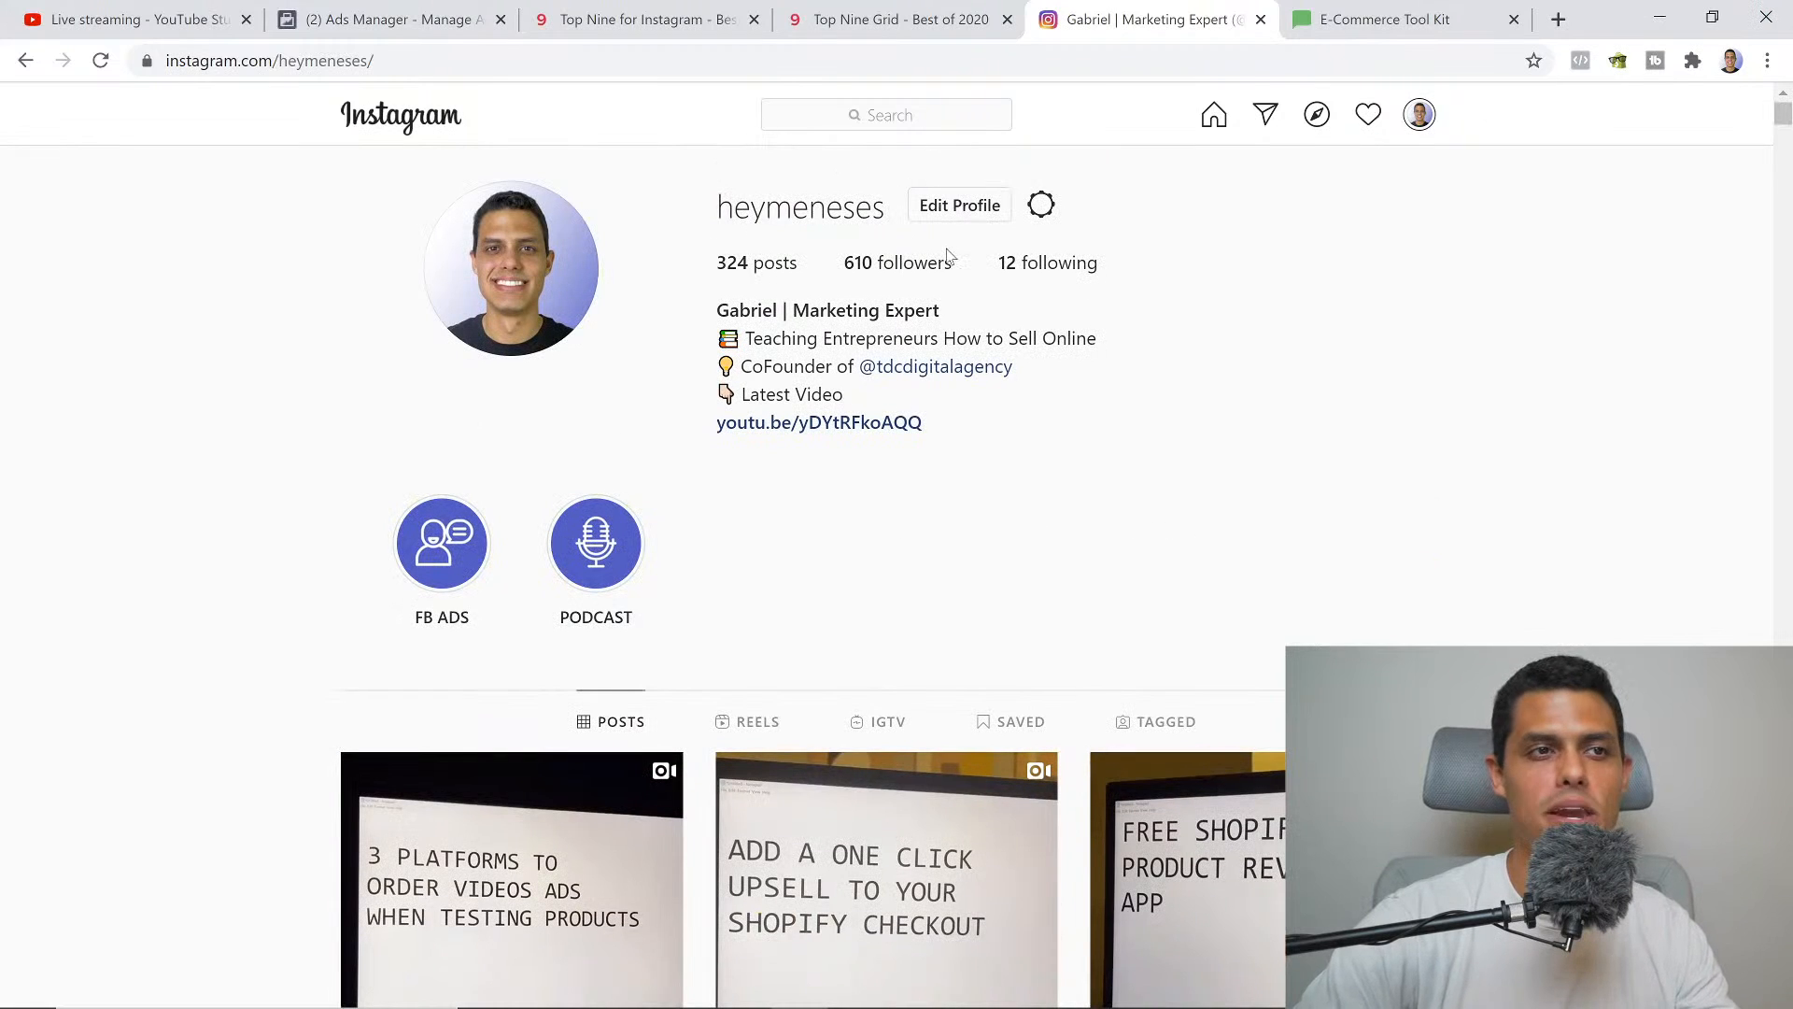
click(878, 13)
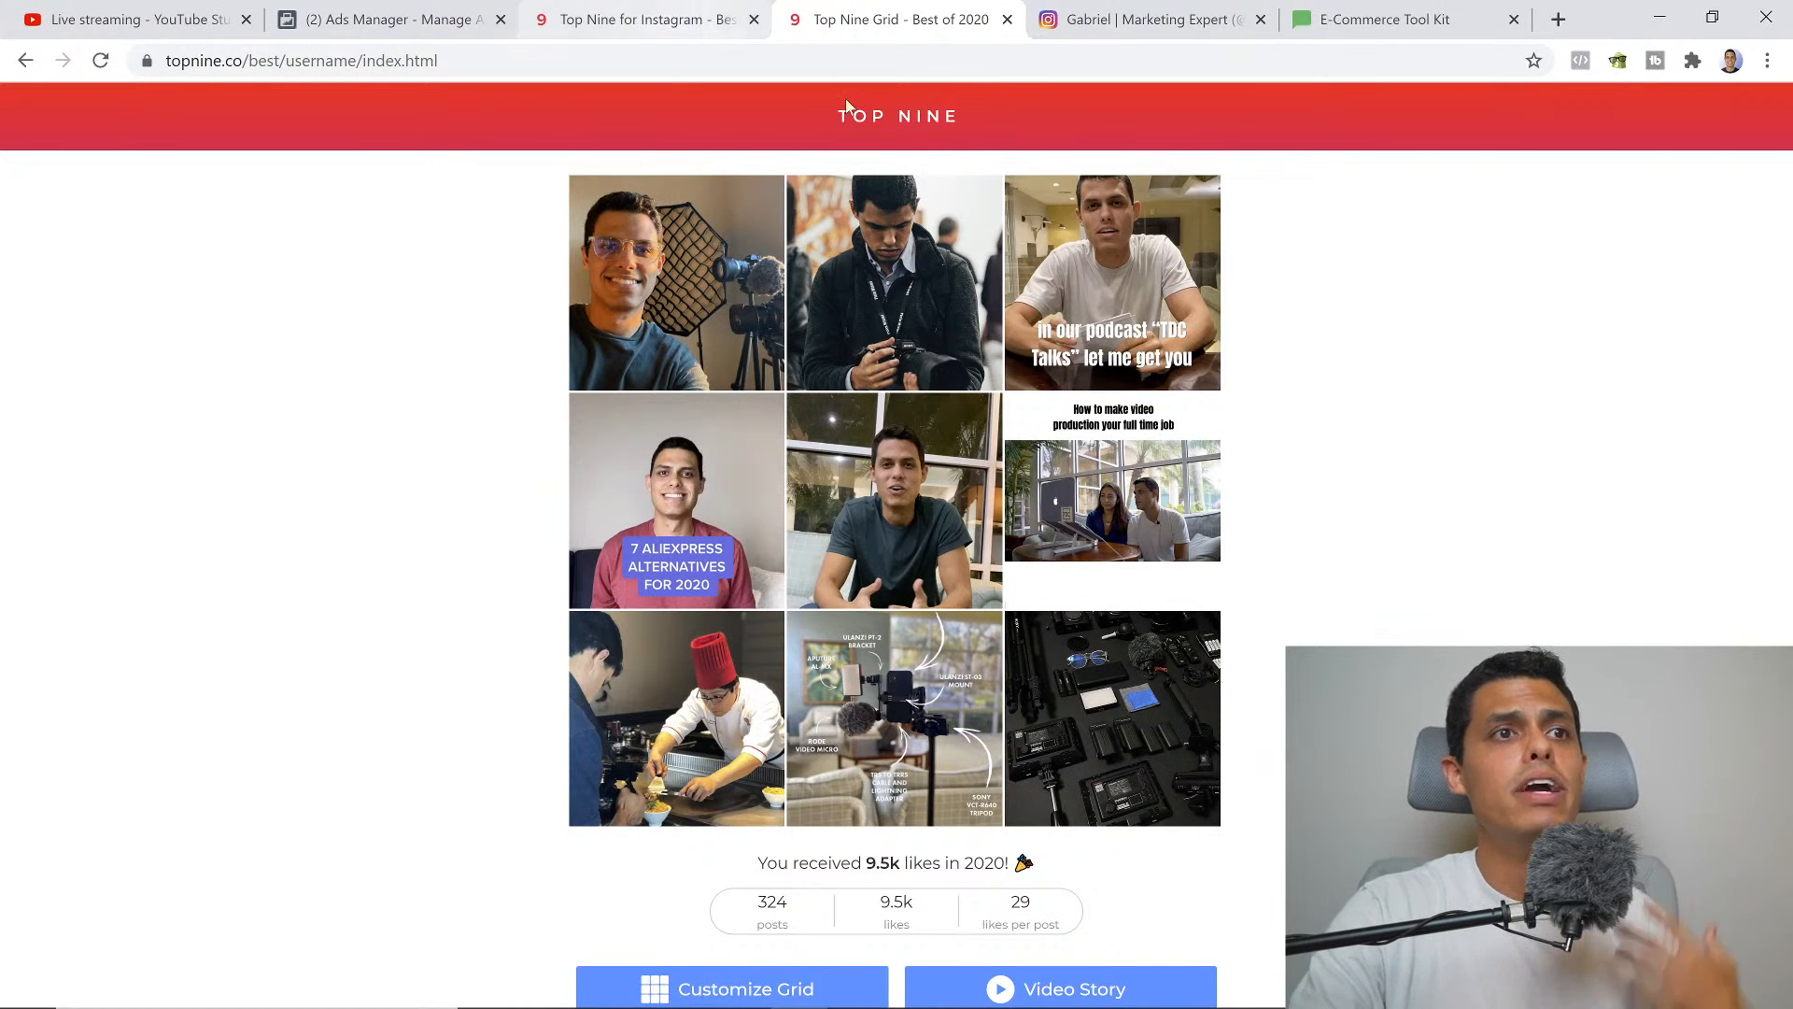
click(392, 19)
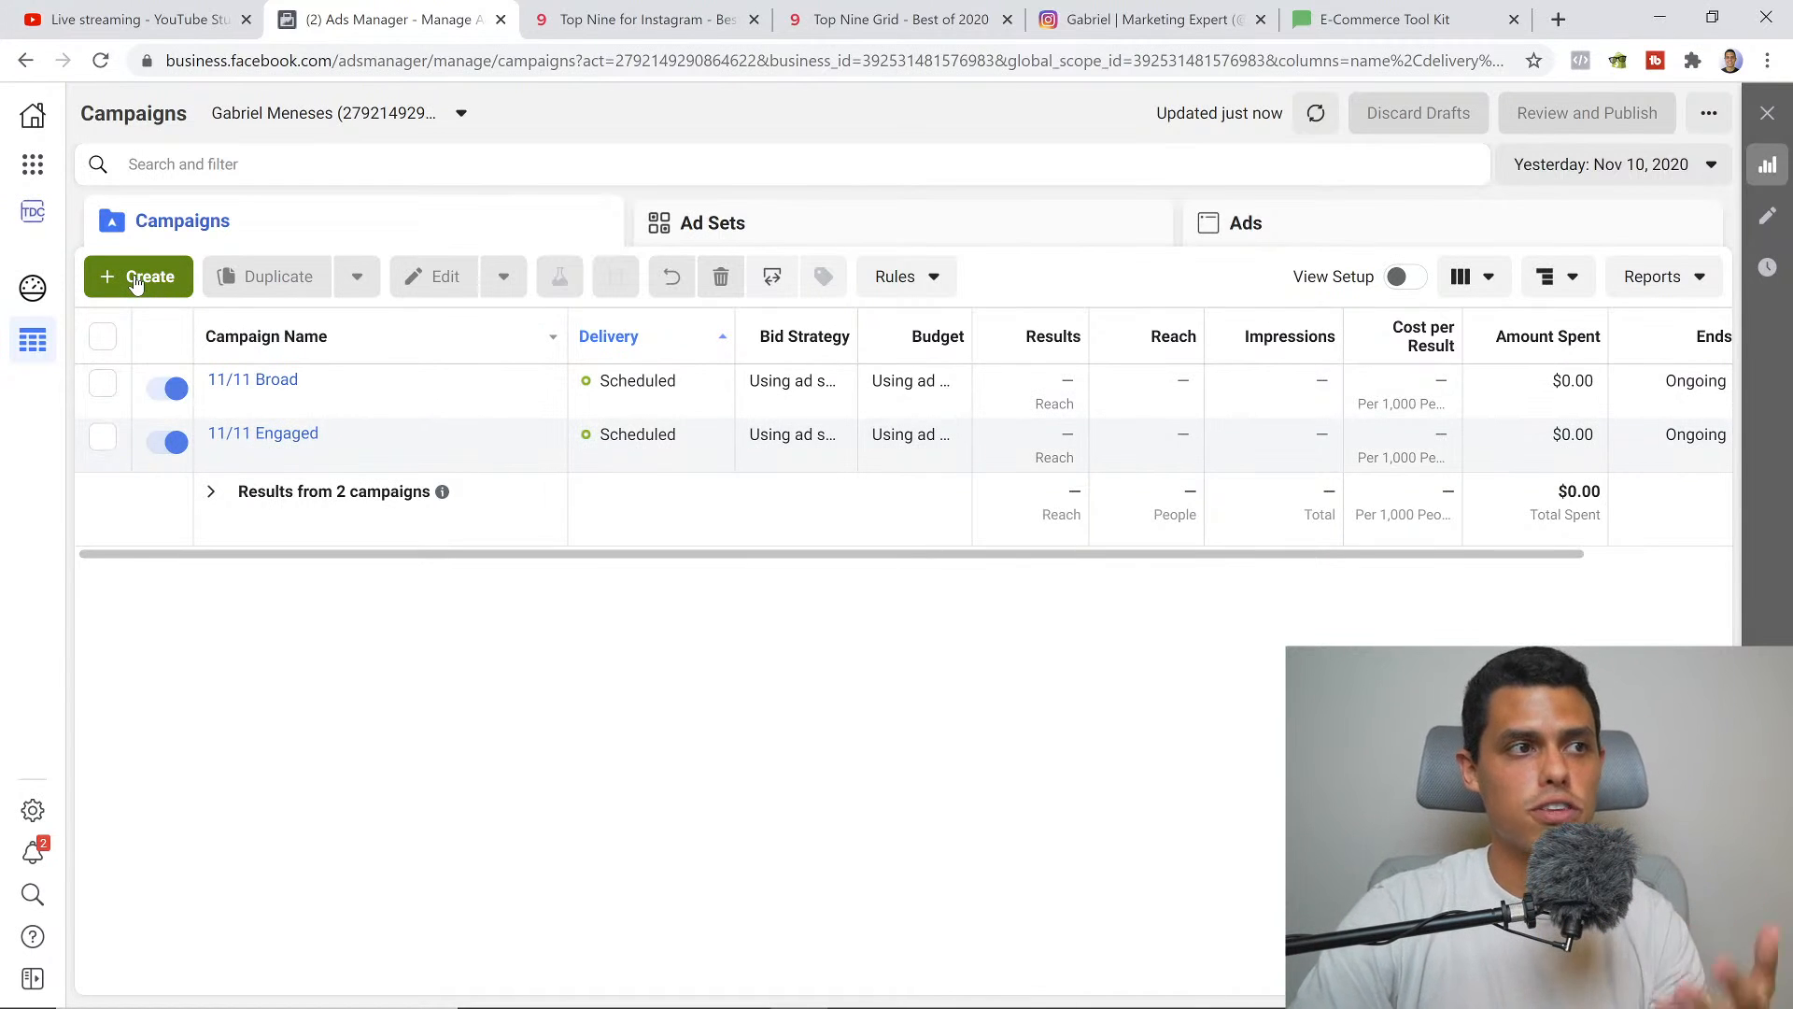
click(154, 283)
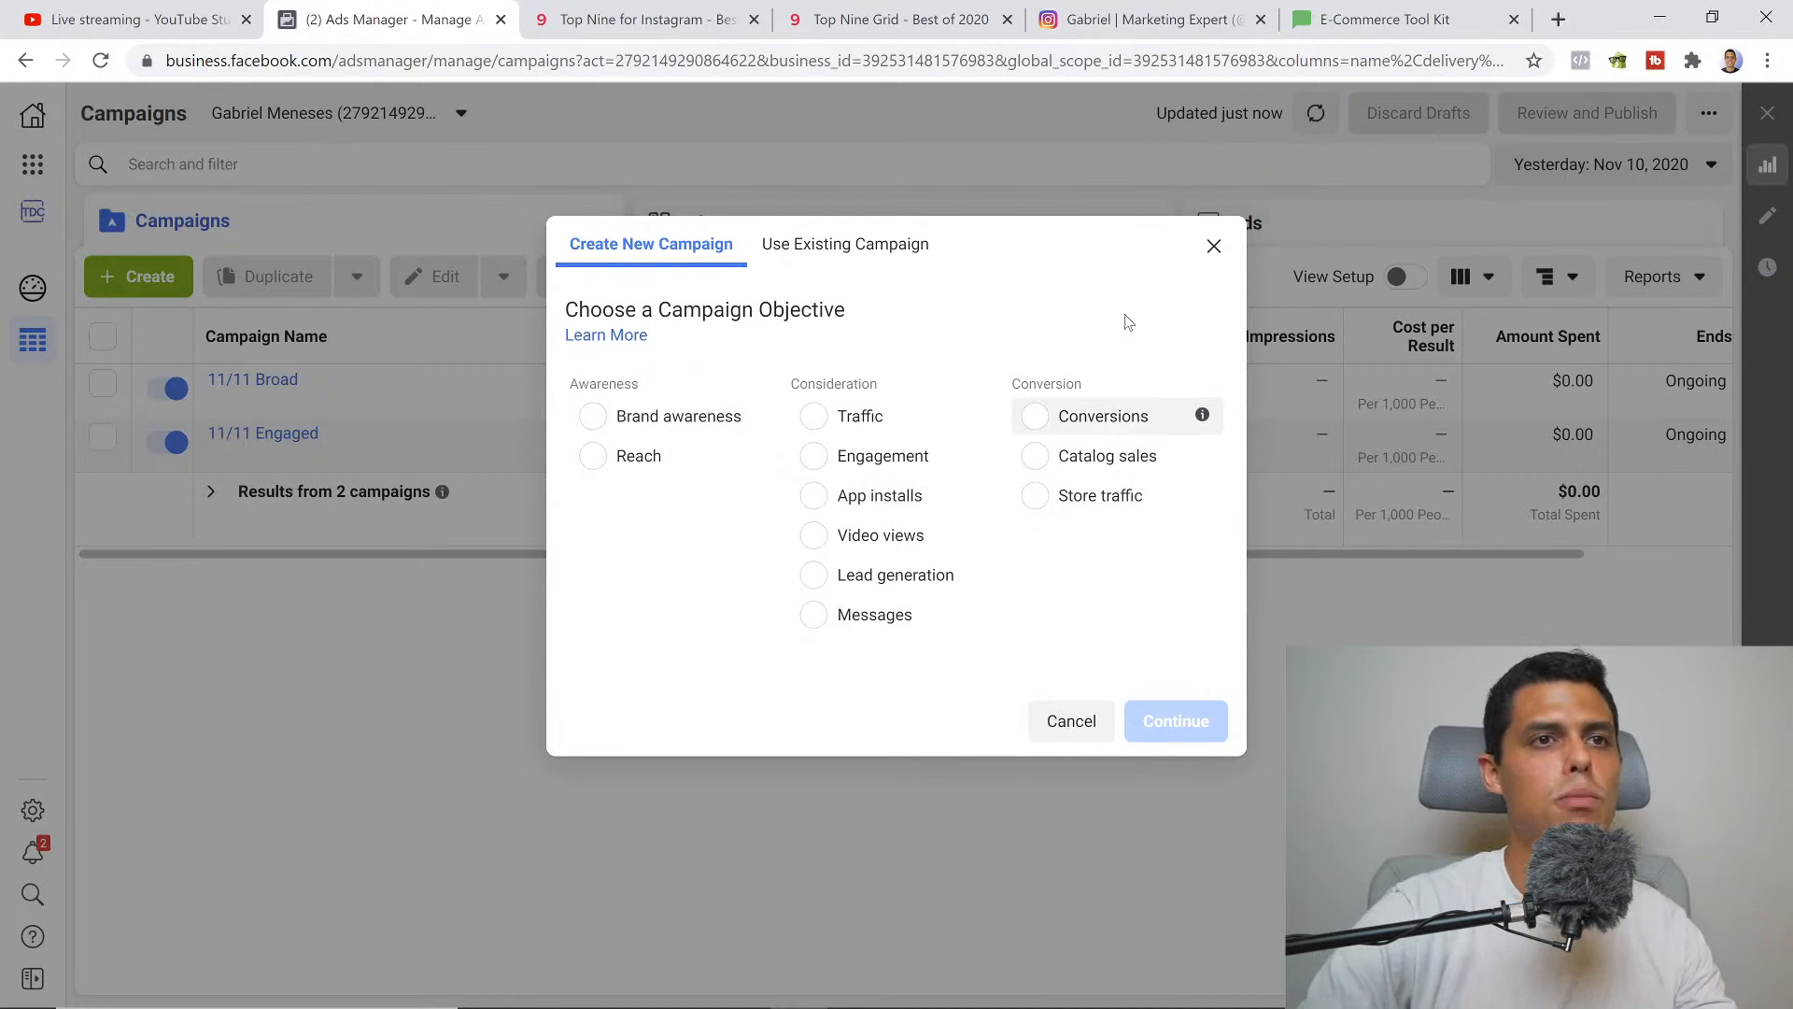
click(1359, 9)
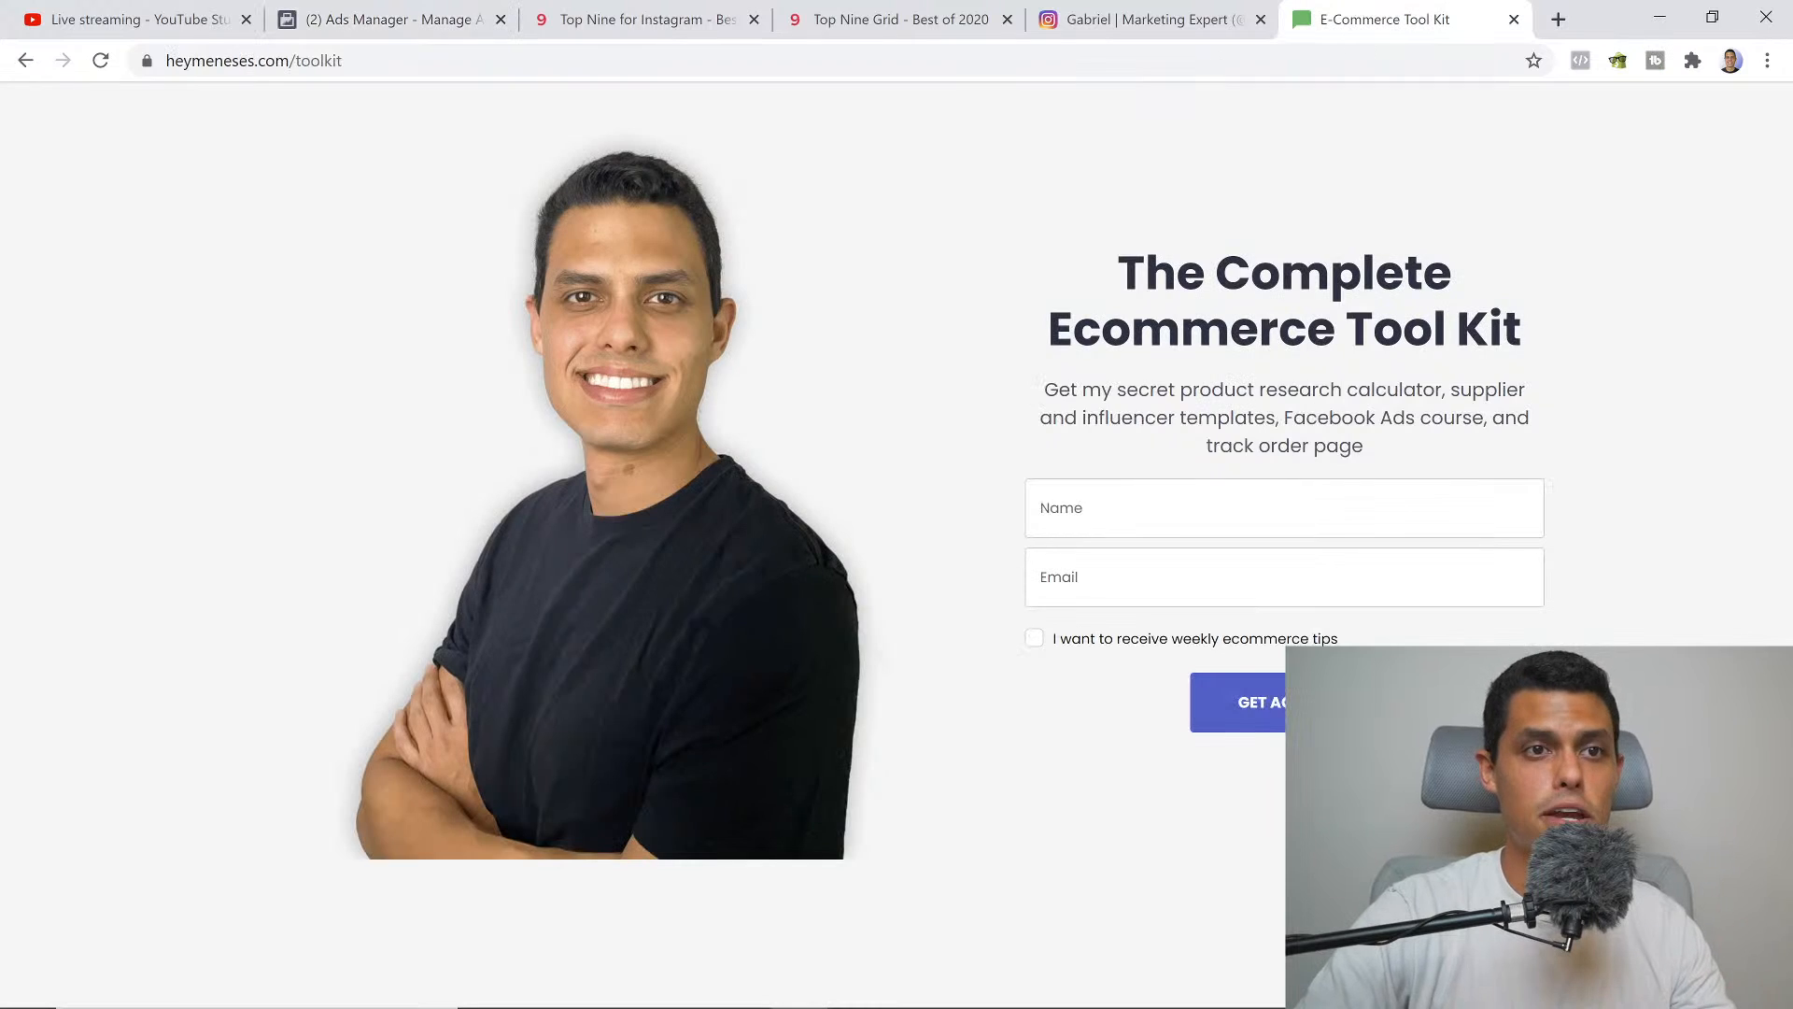
click(439, 14)
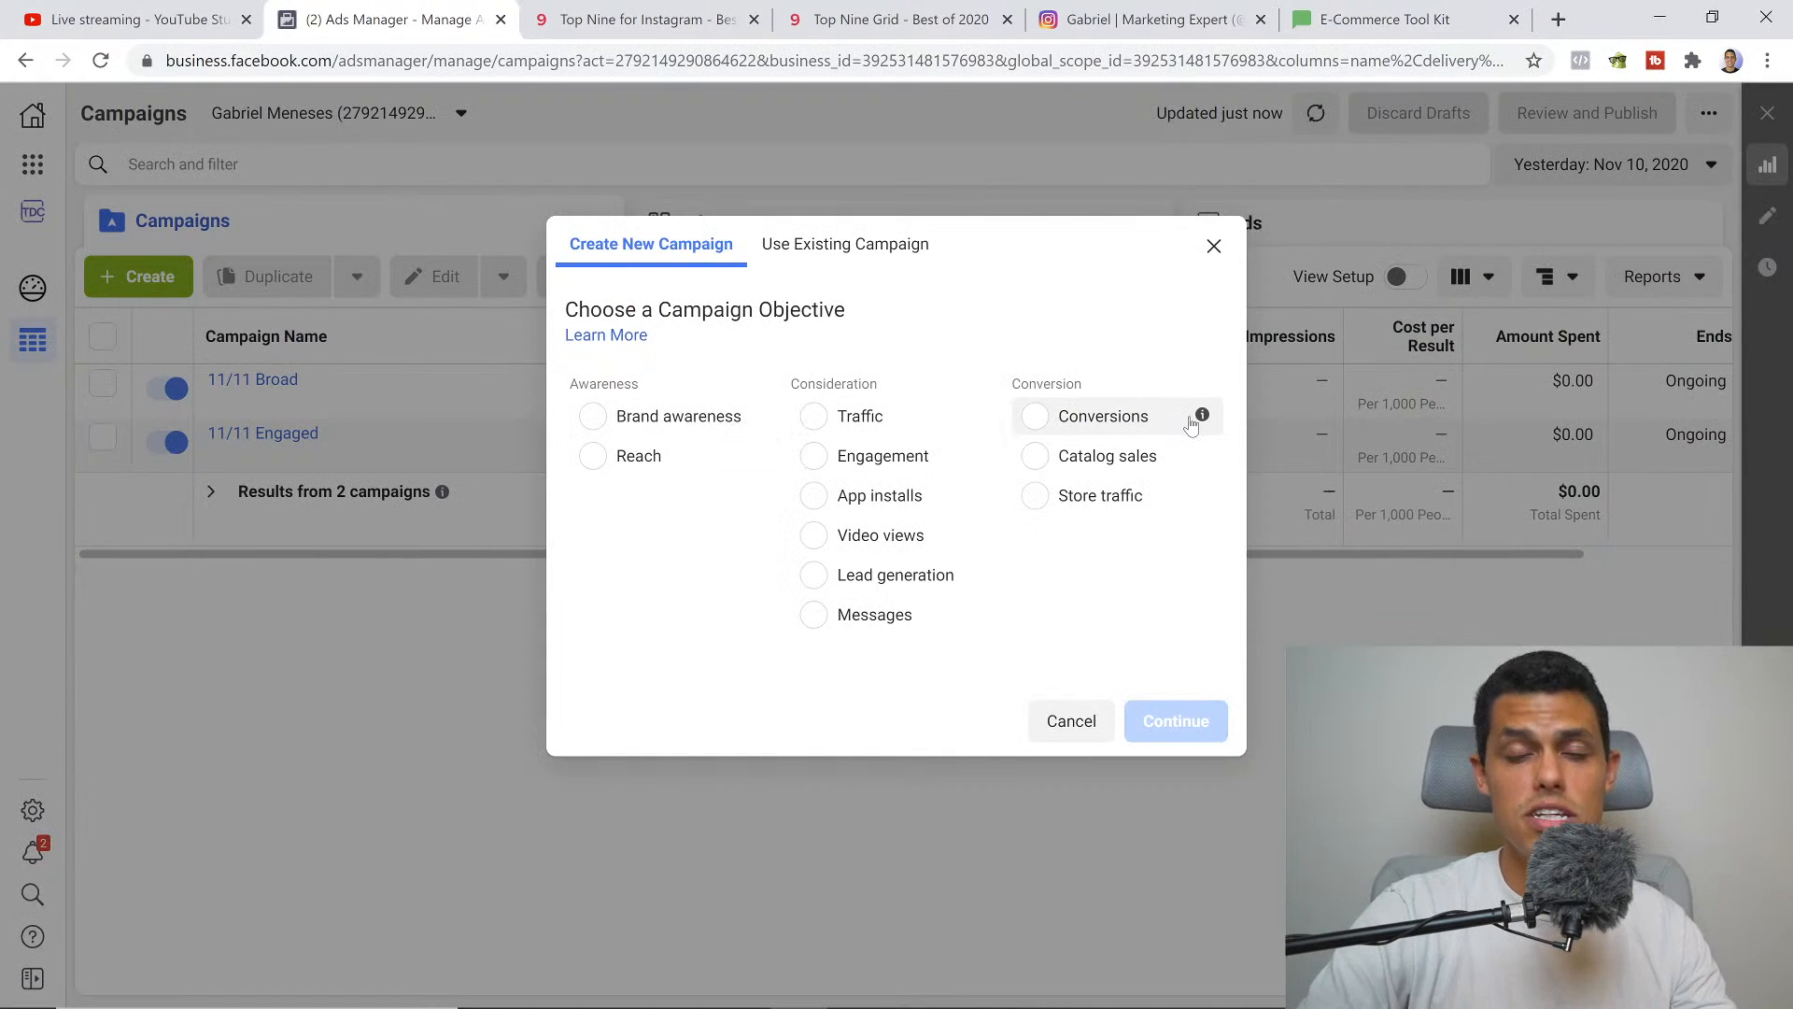
mouse_move(1204, 418)
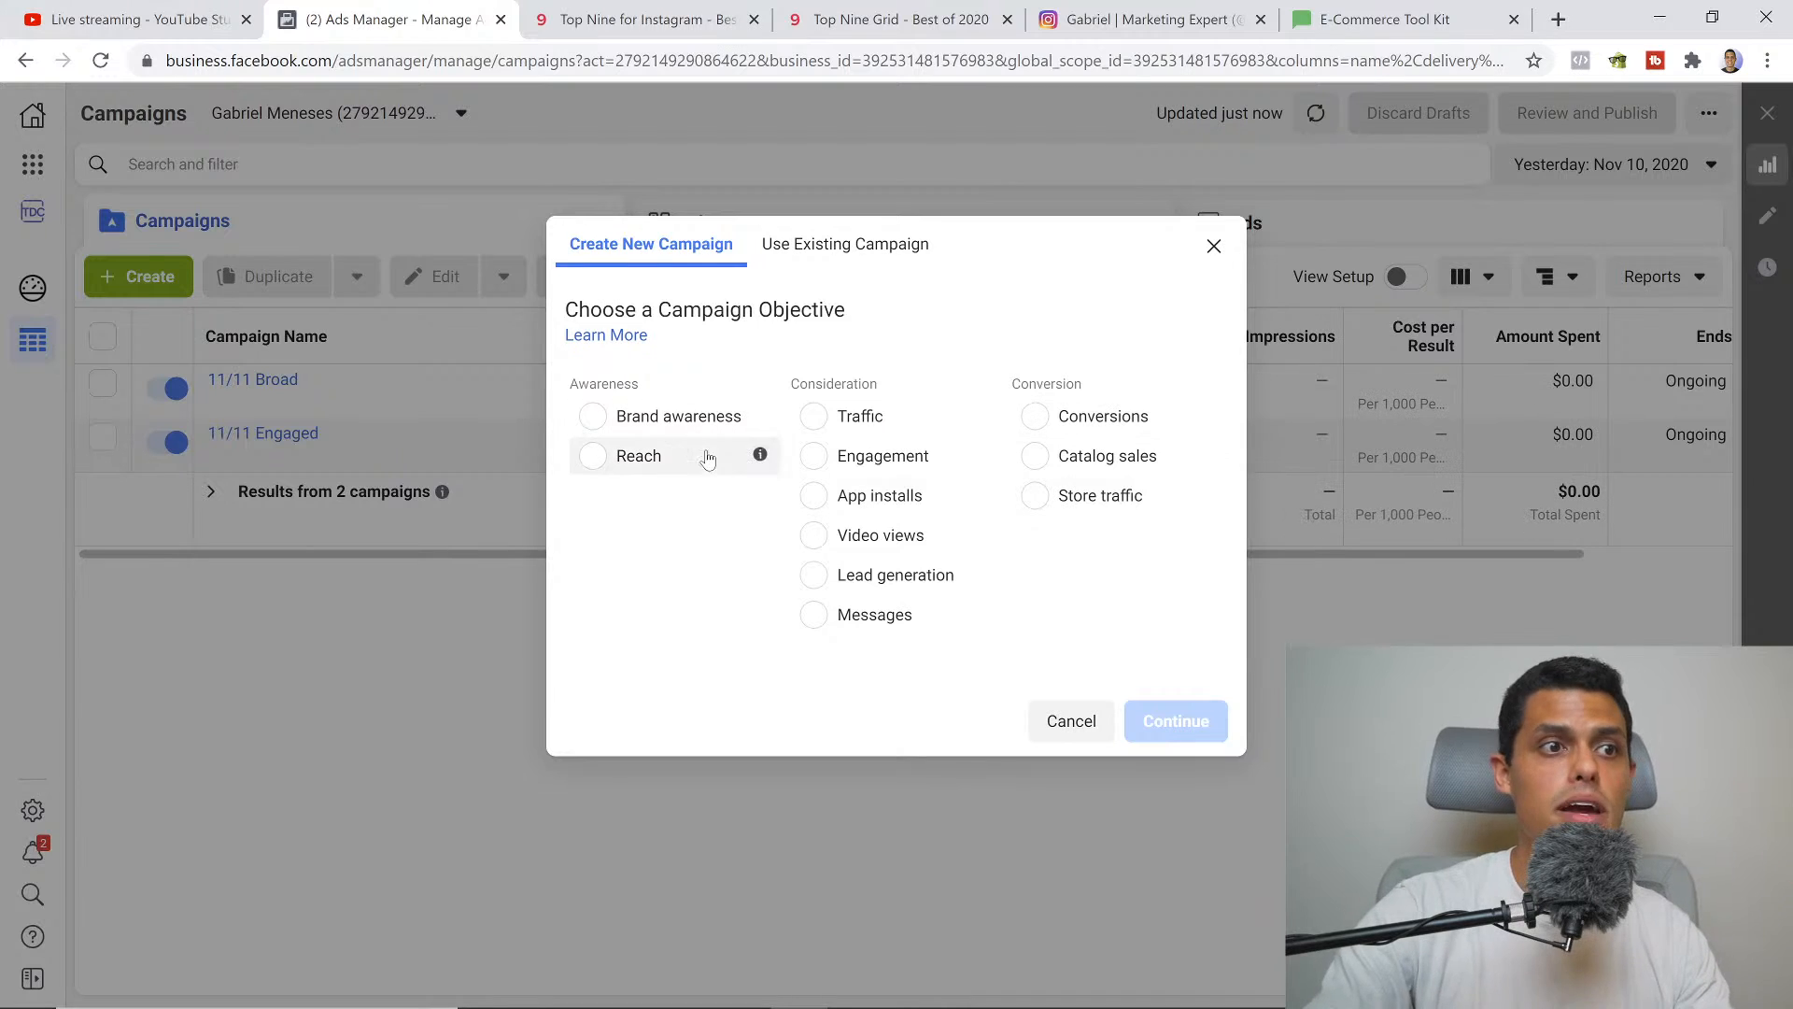
mouse_move(762, 455)
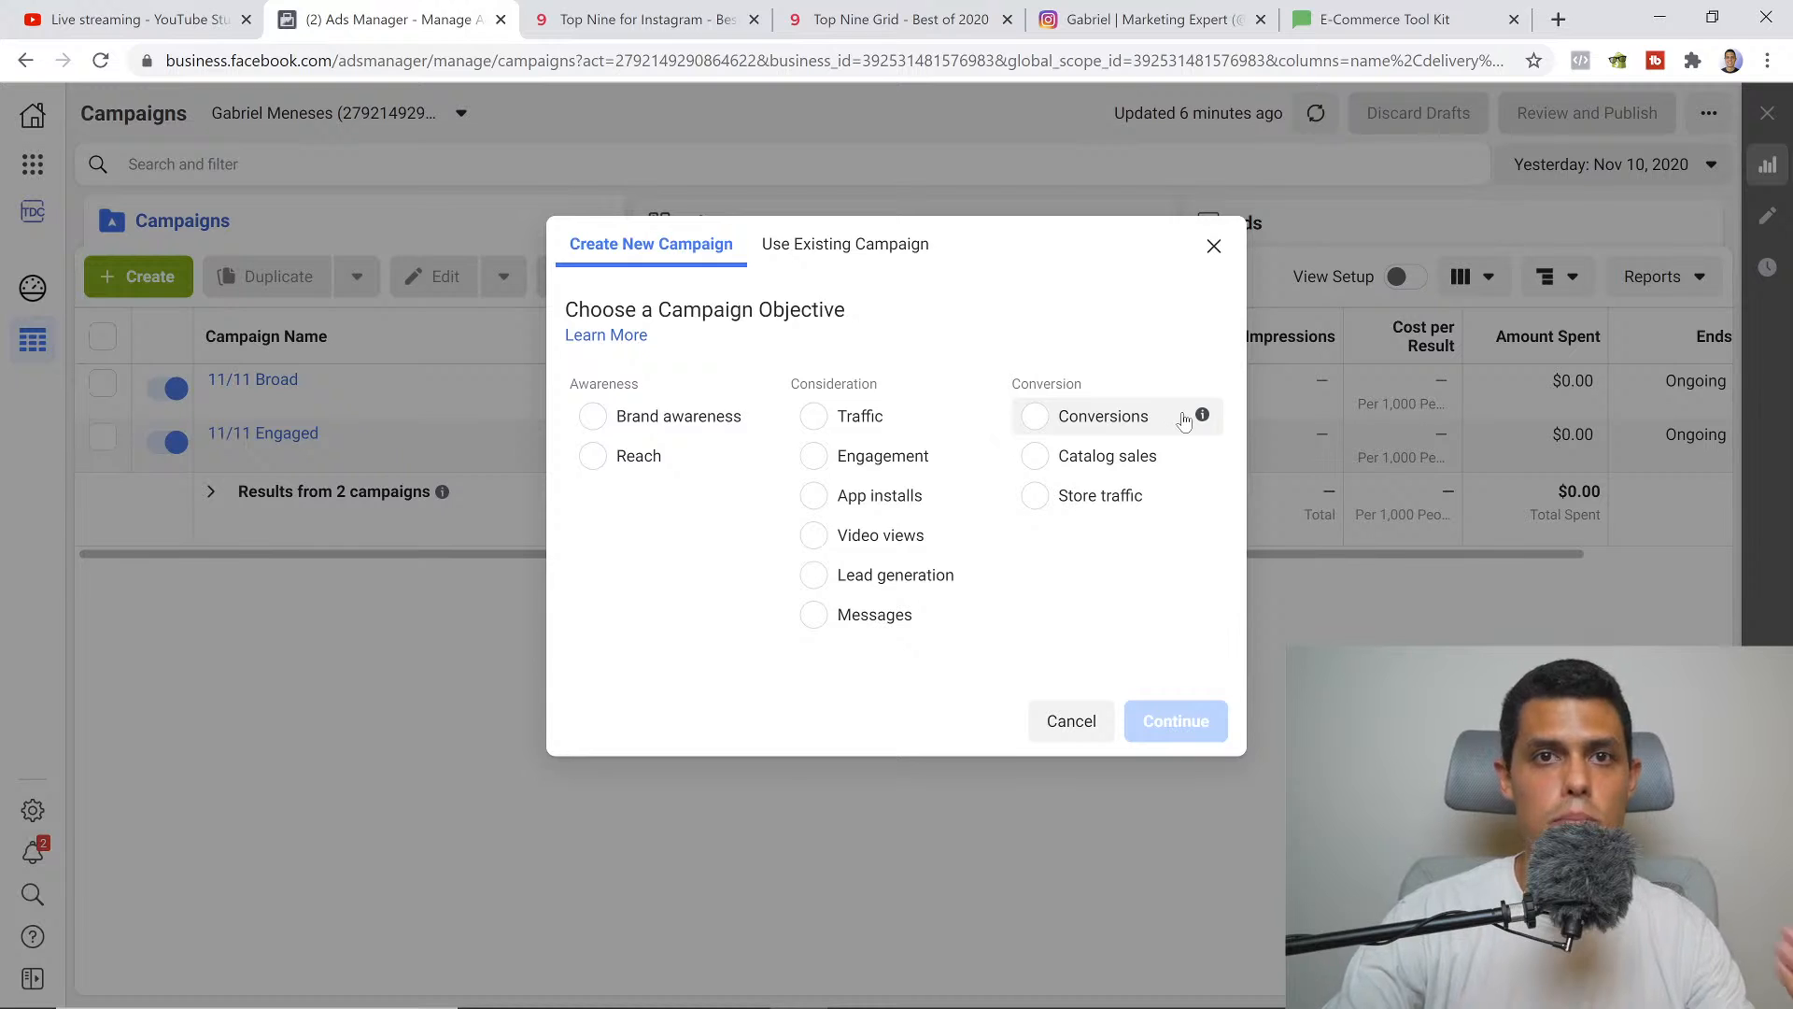
click(594, 457)
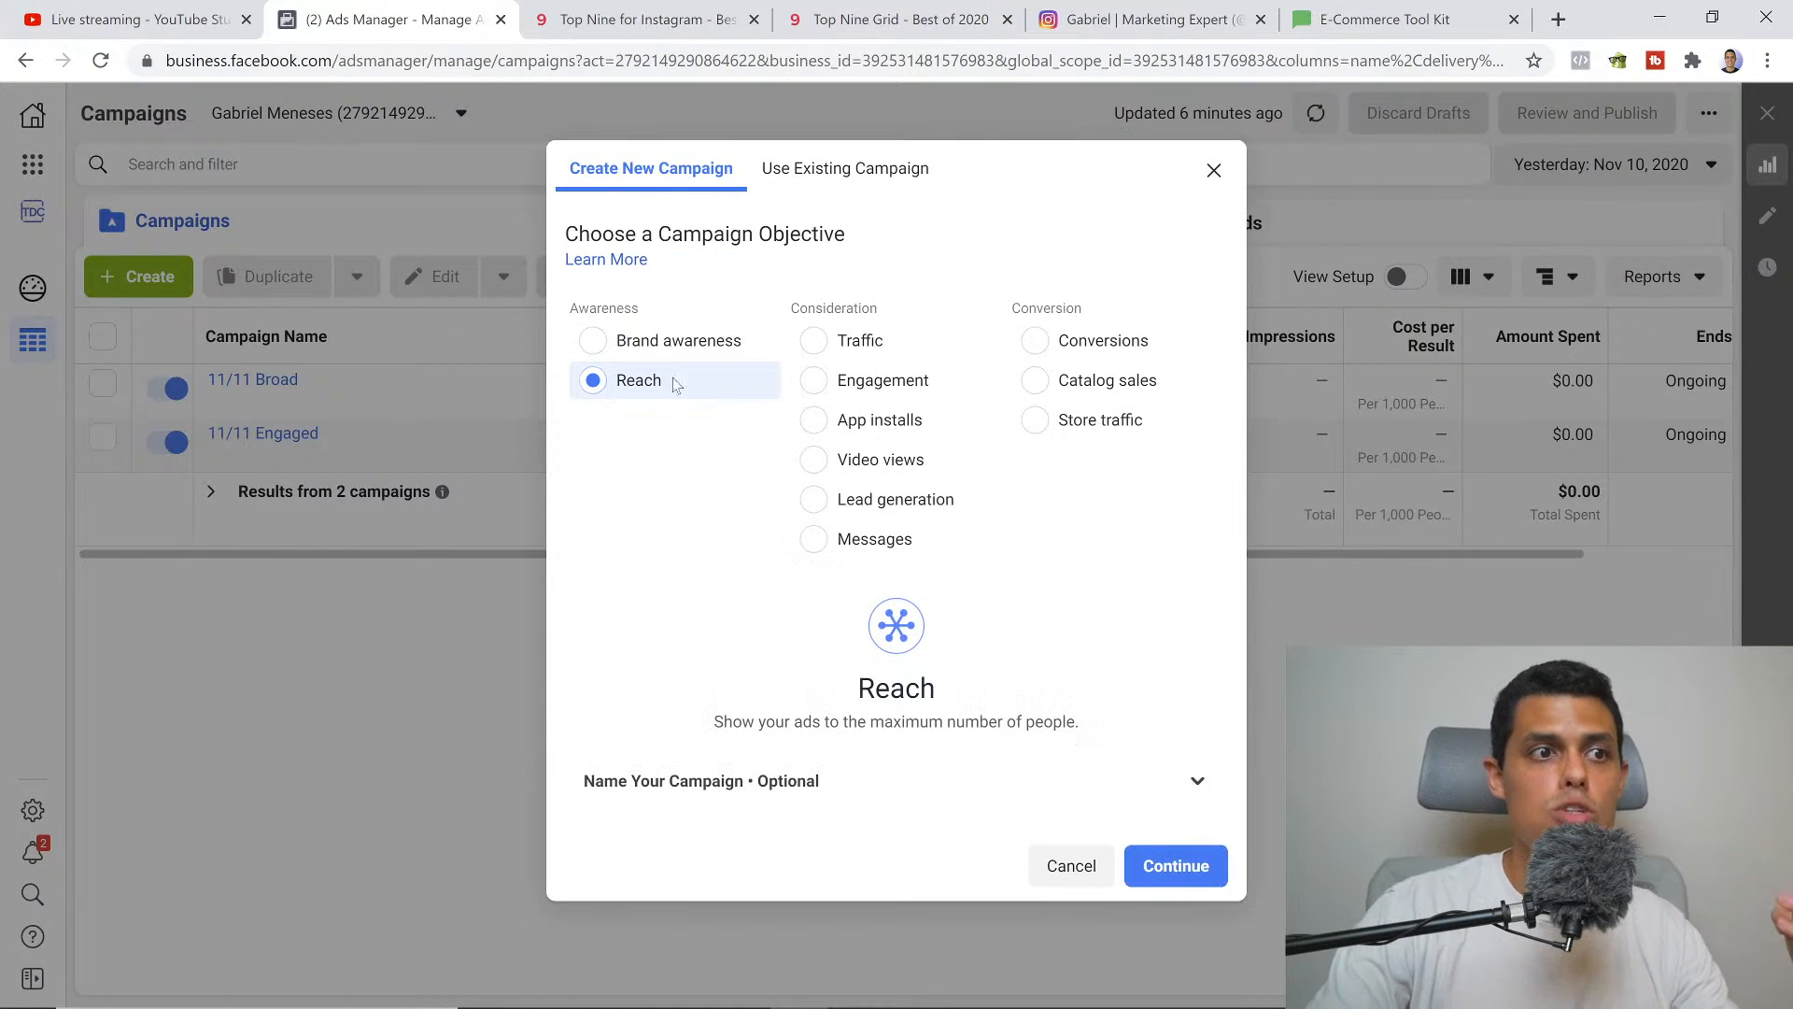
click(1187, 781)
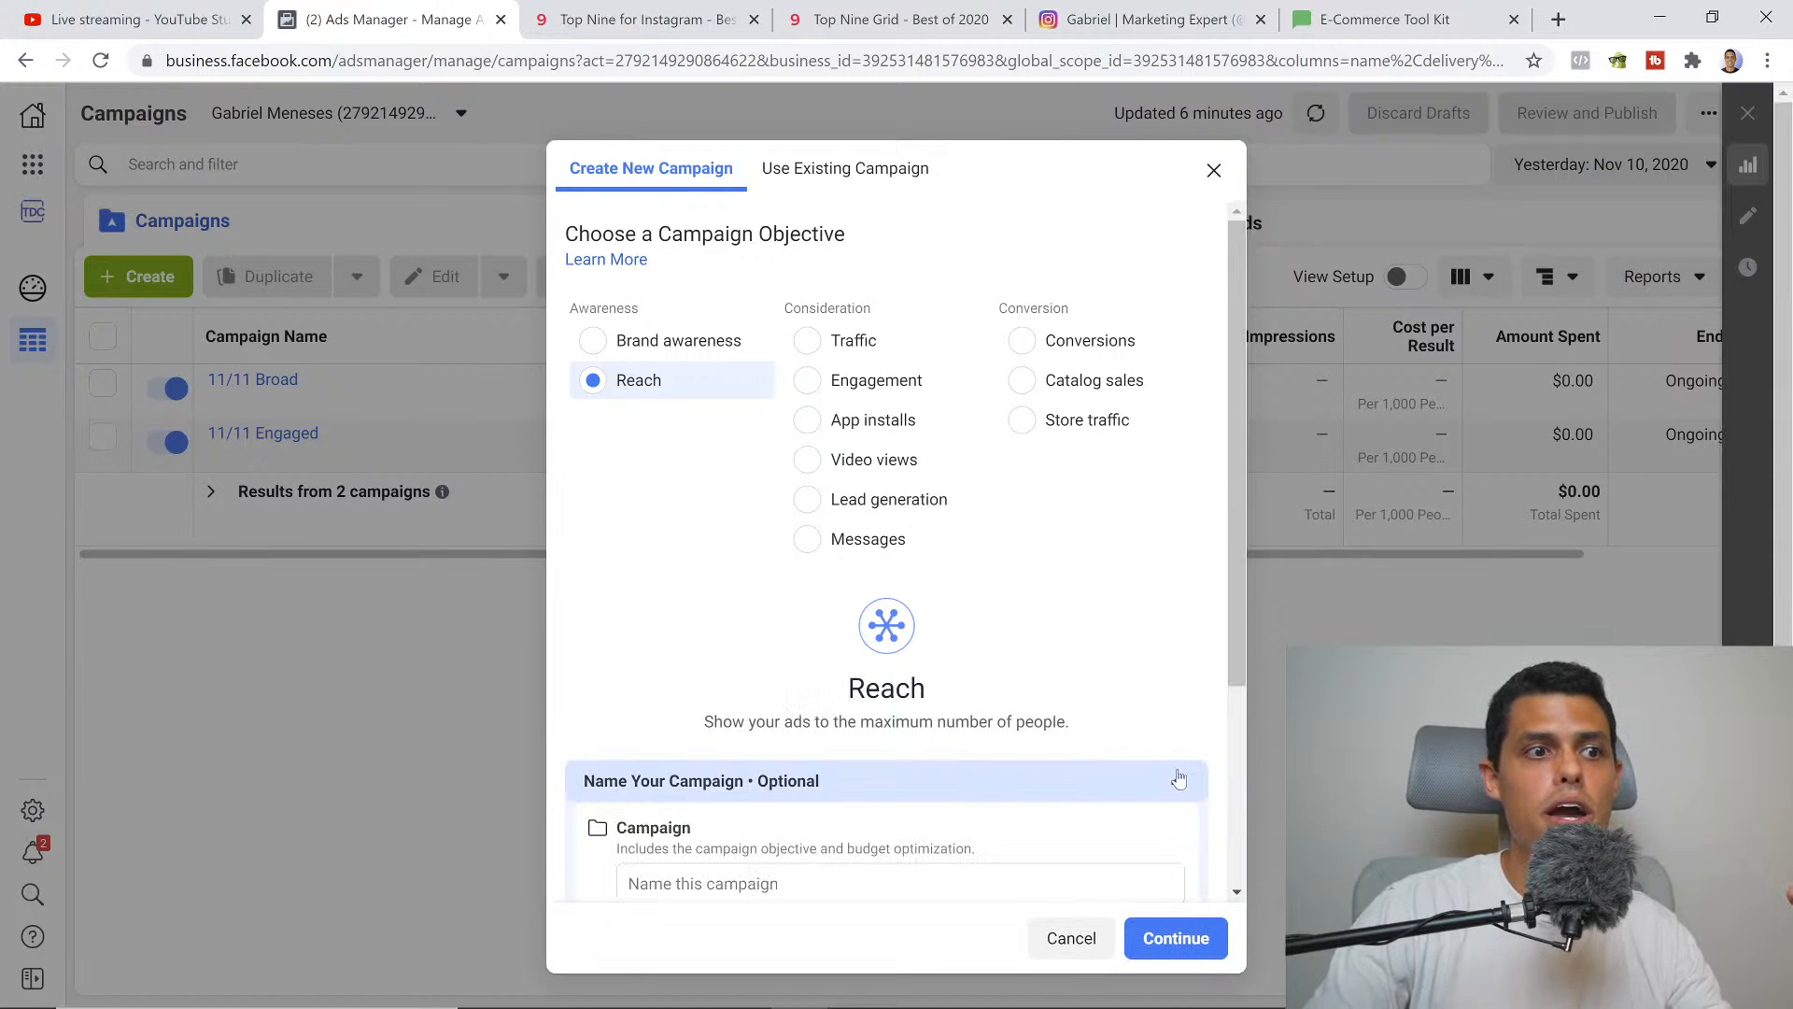
scroll(614, 594, down, 1)
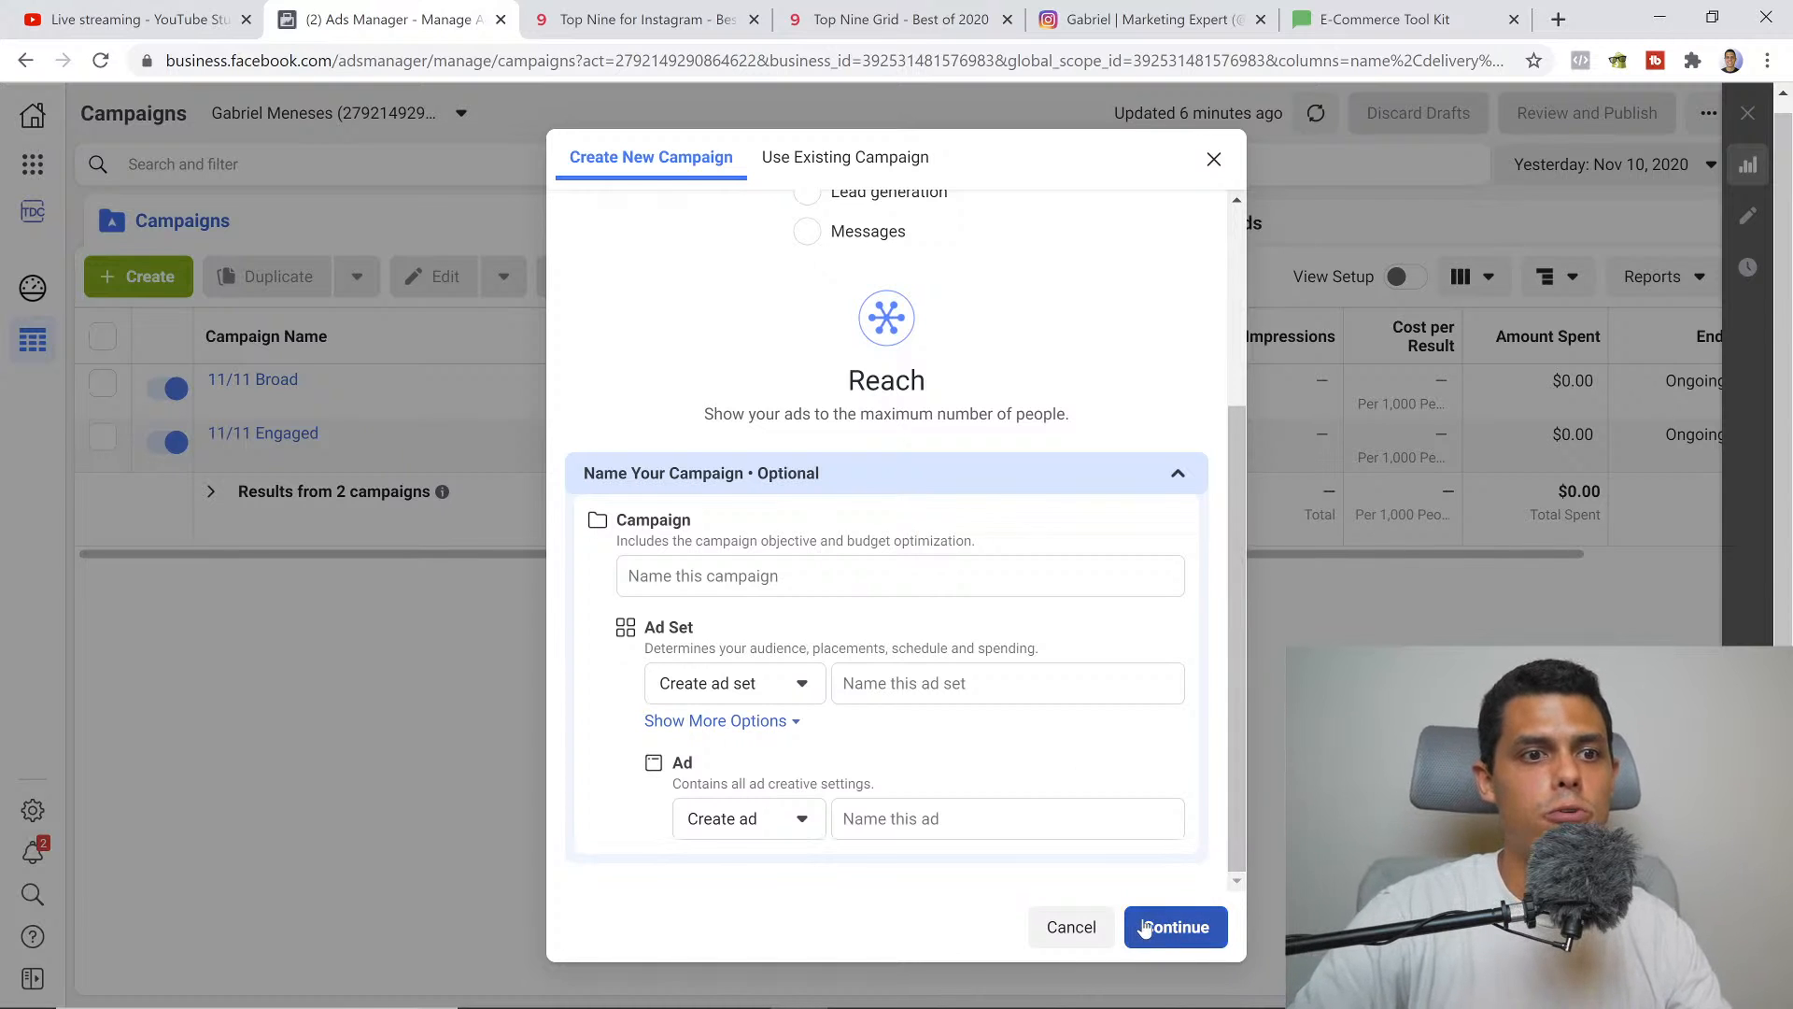
click(1213, 159)
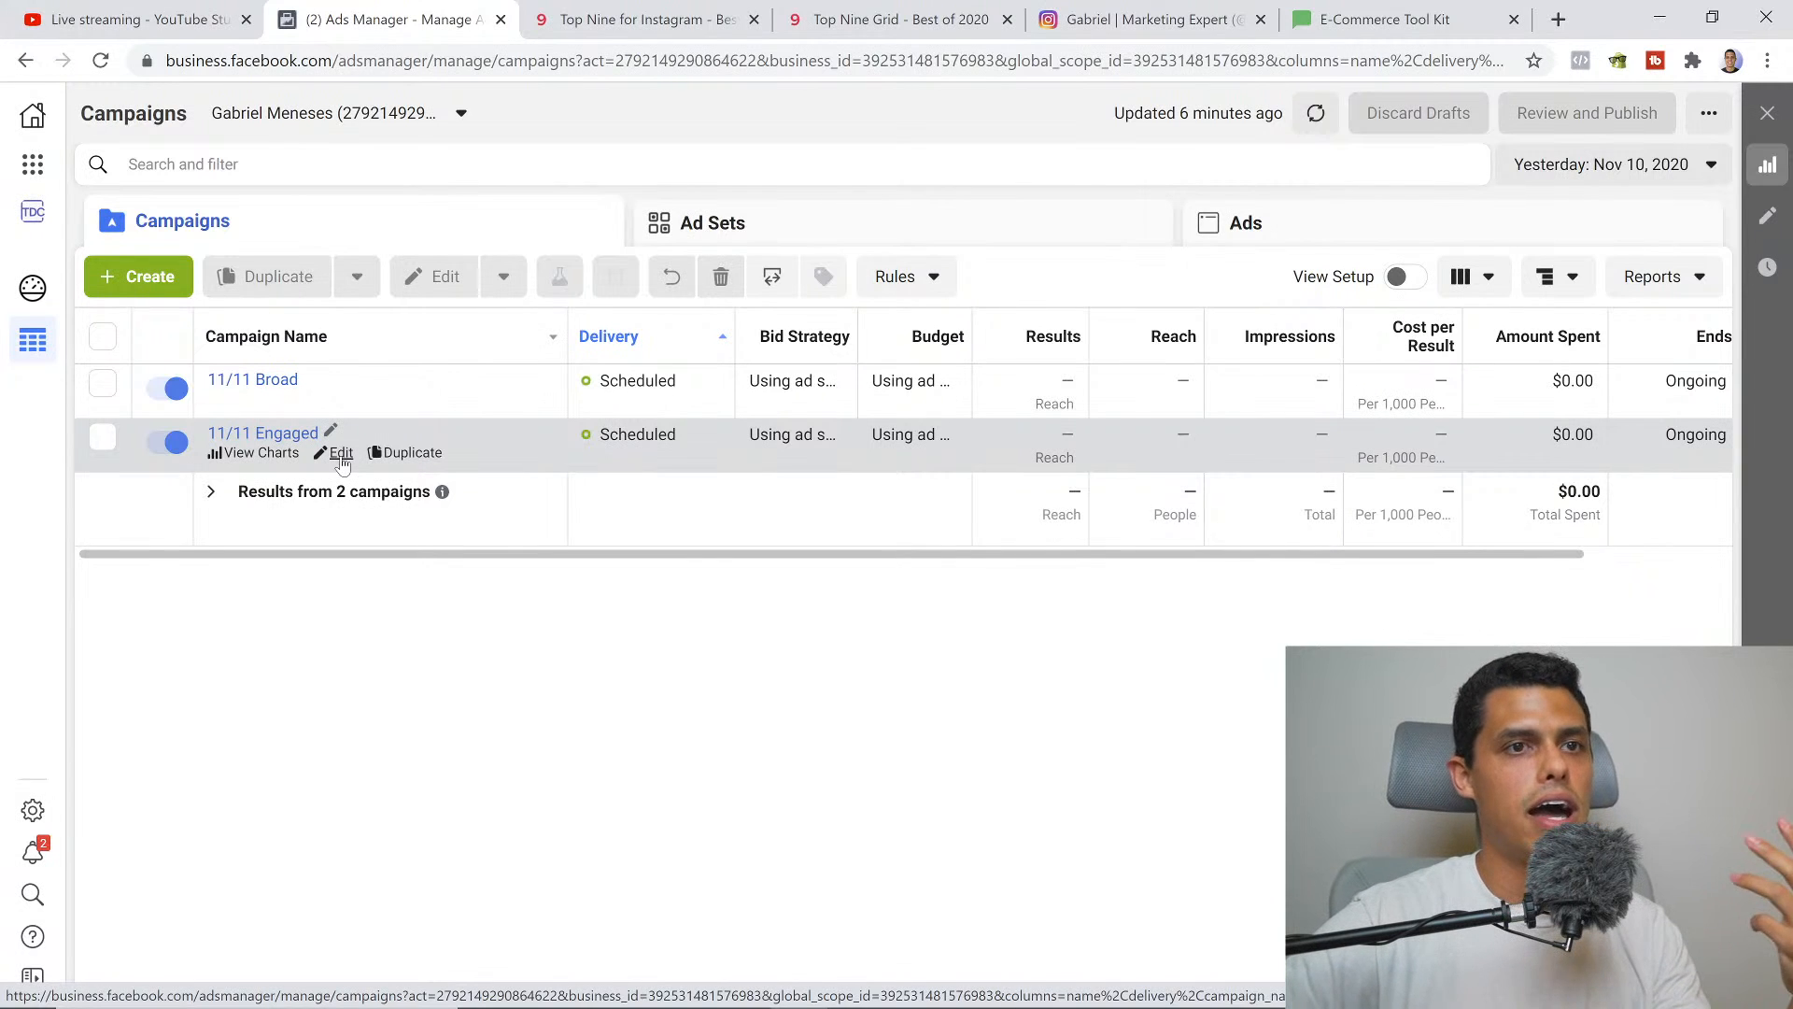
Open the 11/11 Engaged campaign for editing and review its buying type, objective and budget optimization settings
click(341, 453)
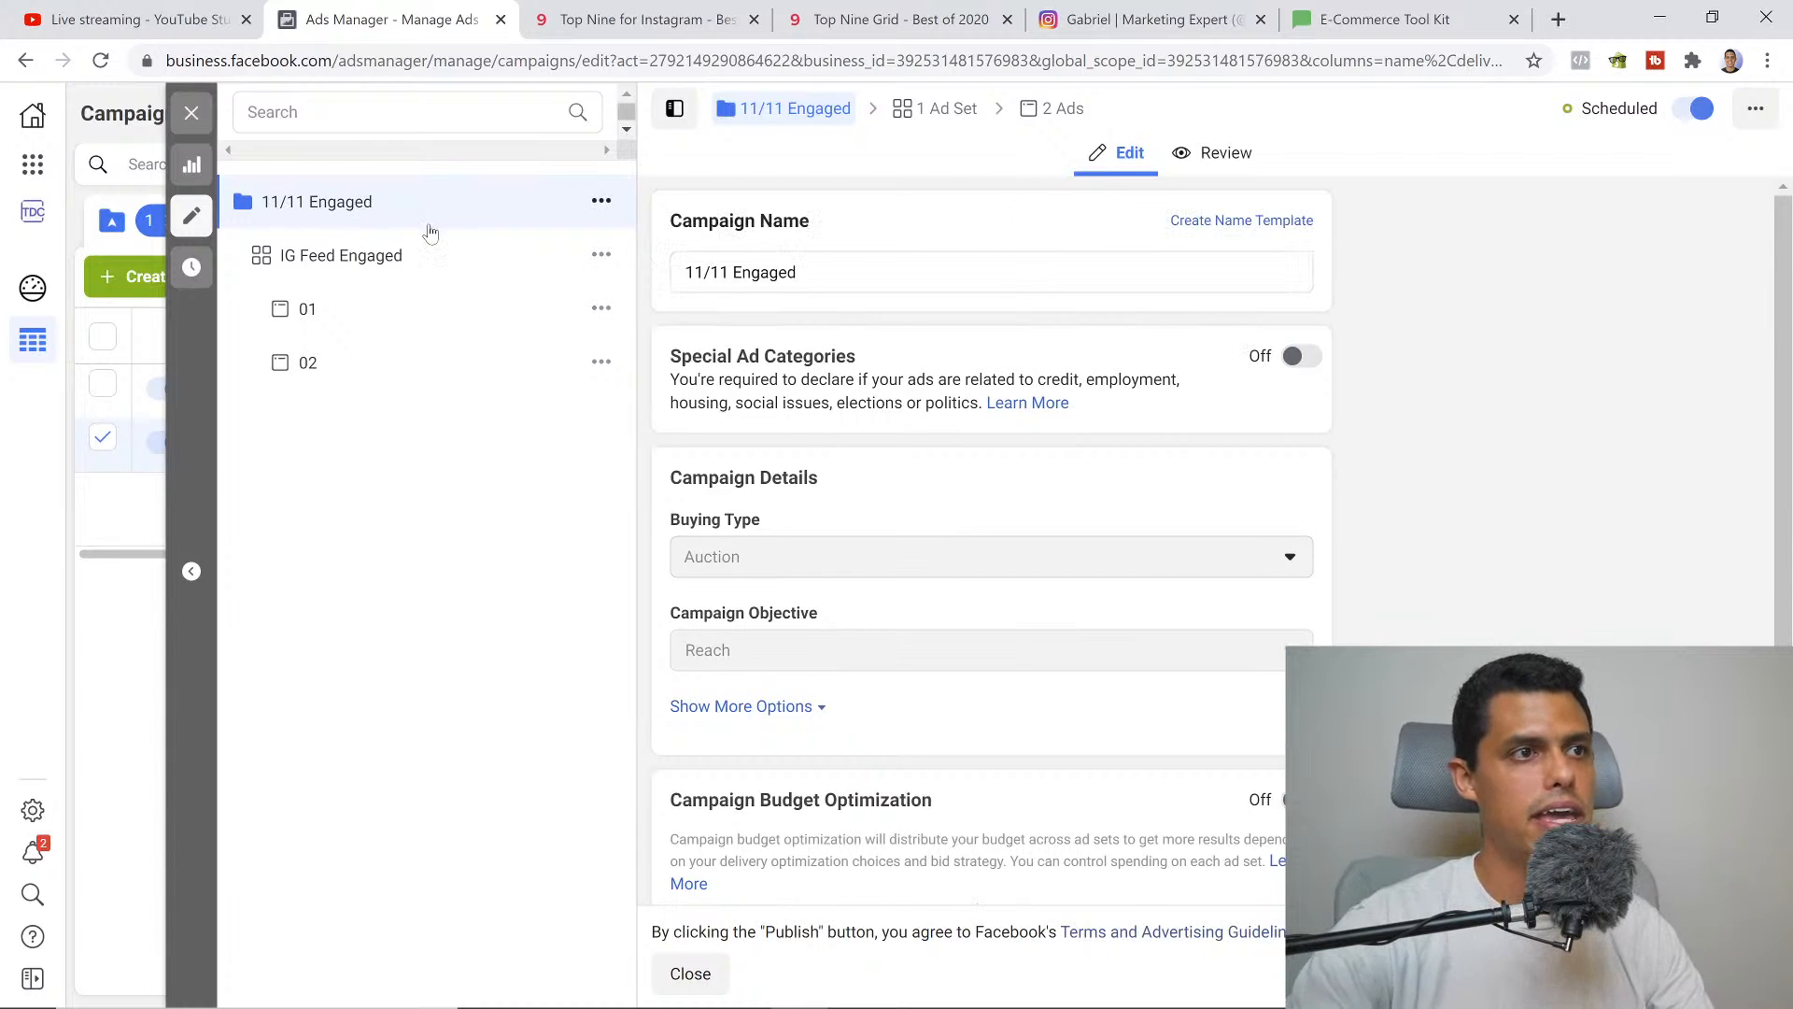
scroll(1042, 467, down, 1)
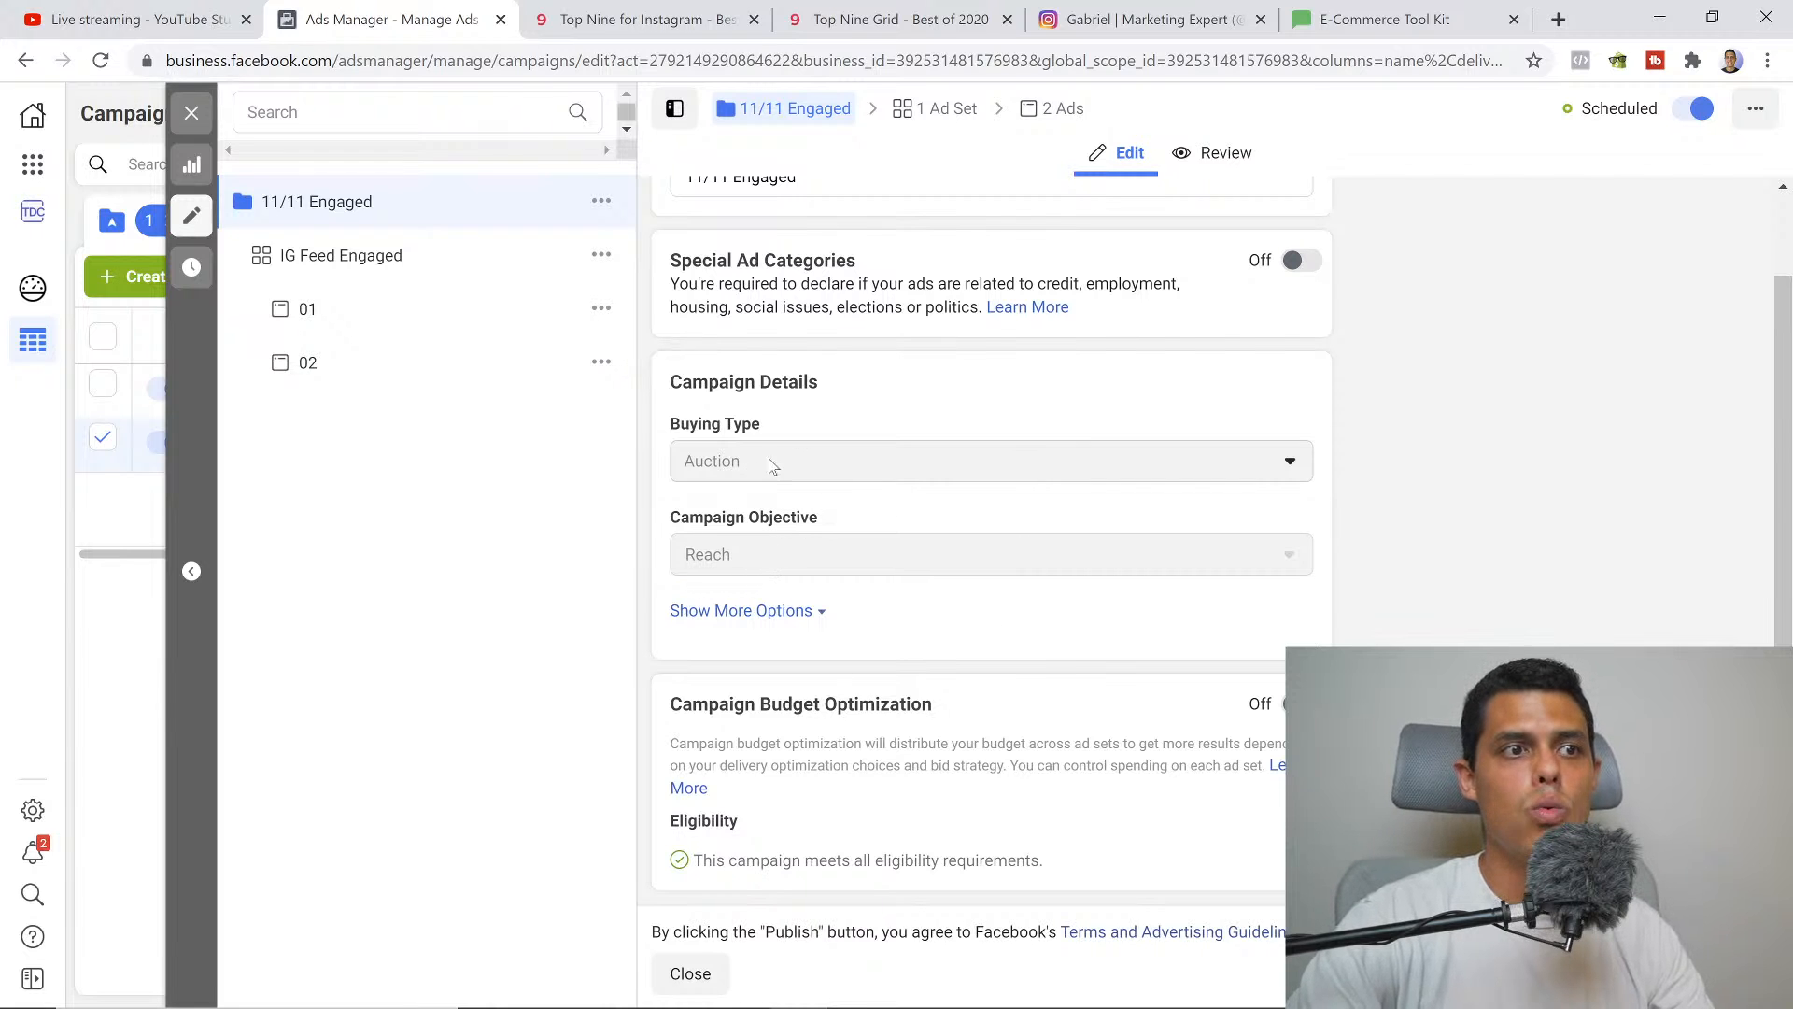
scroll(830, 760, up, 1)
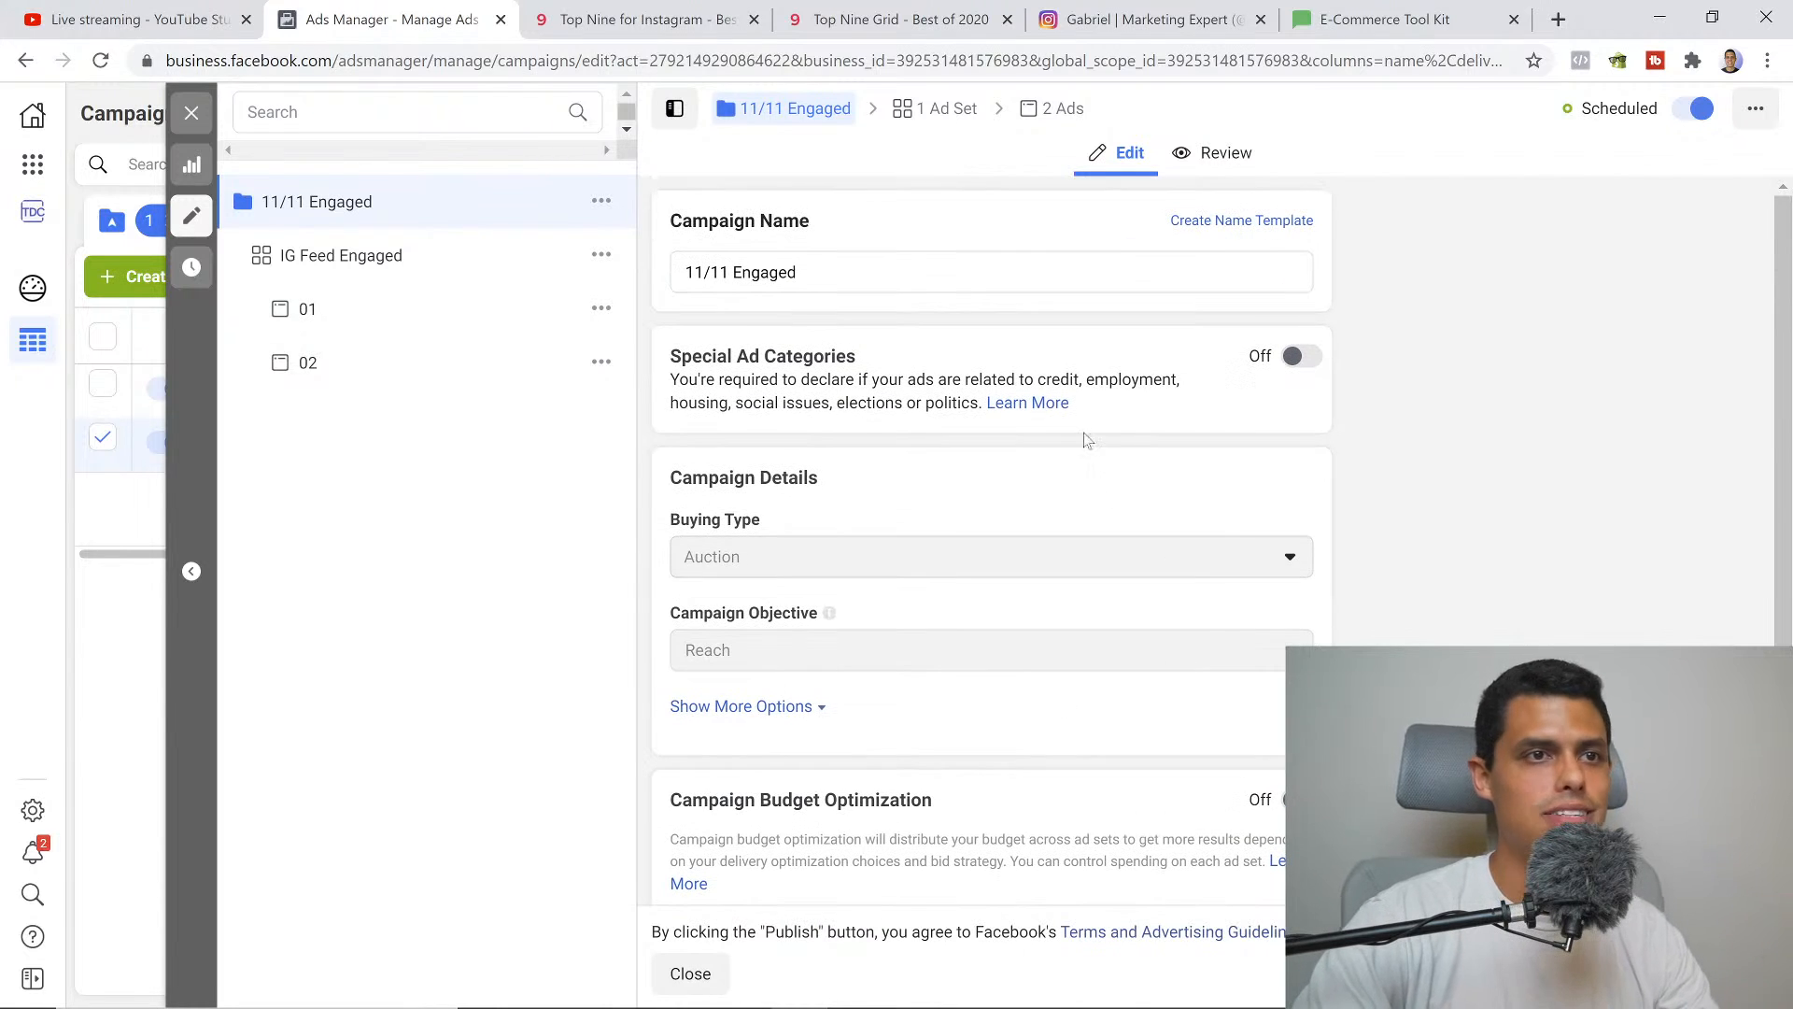
scroll(1166, 471, down, 1)
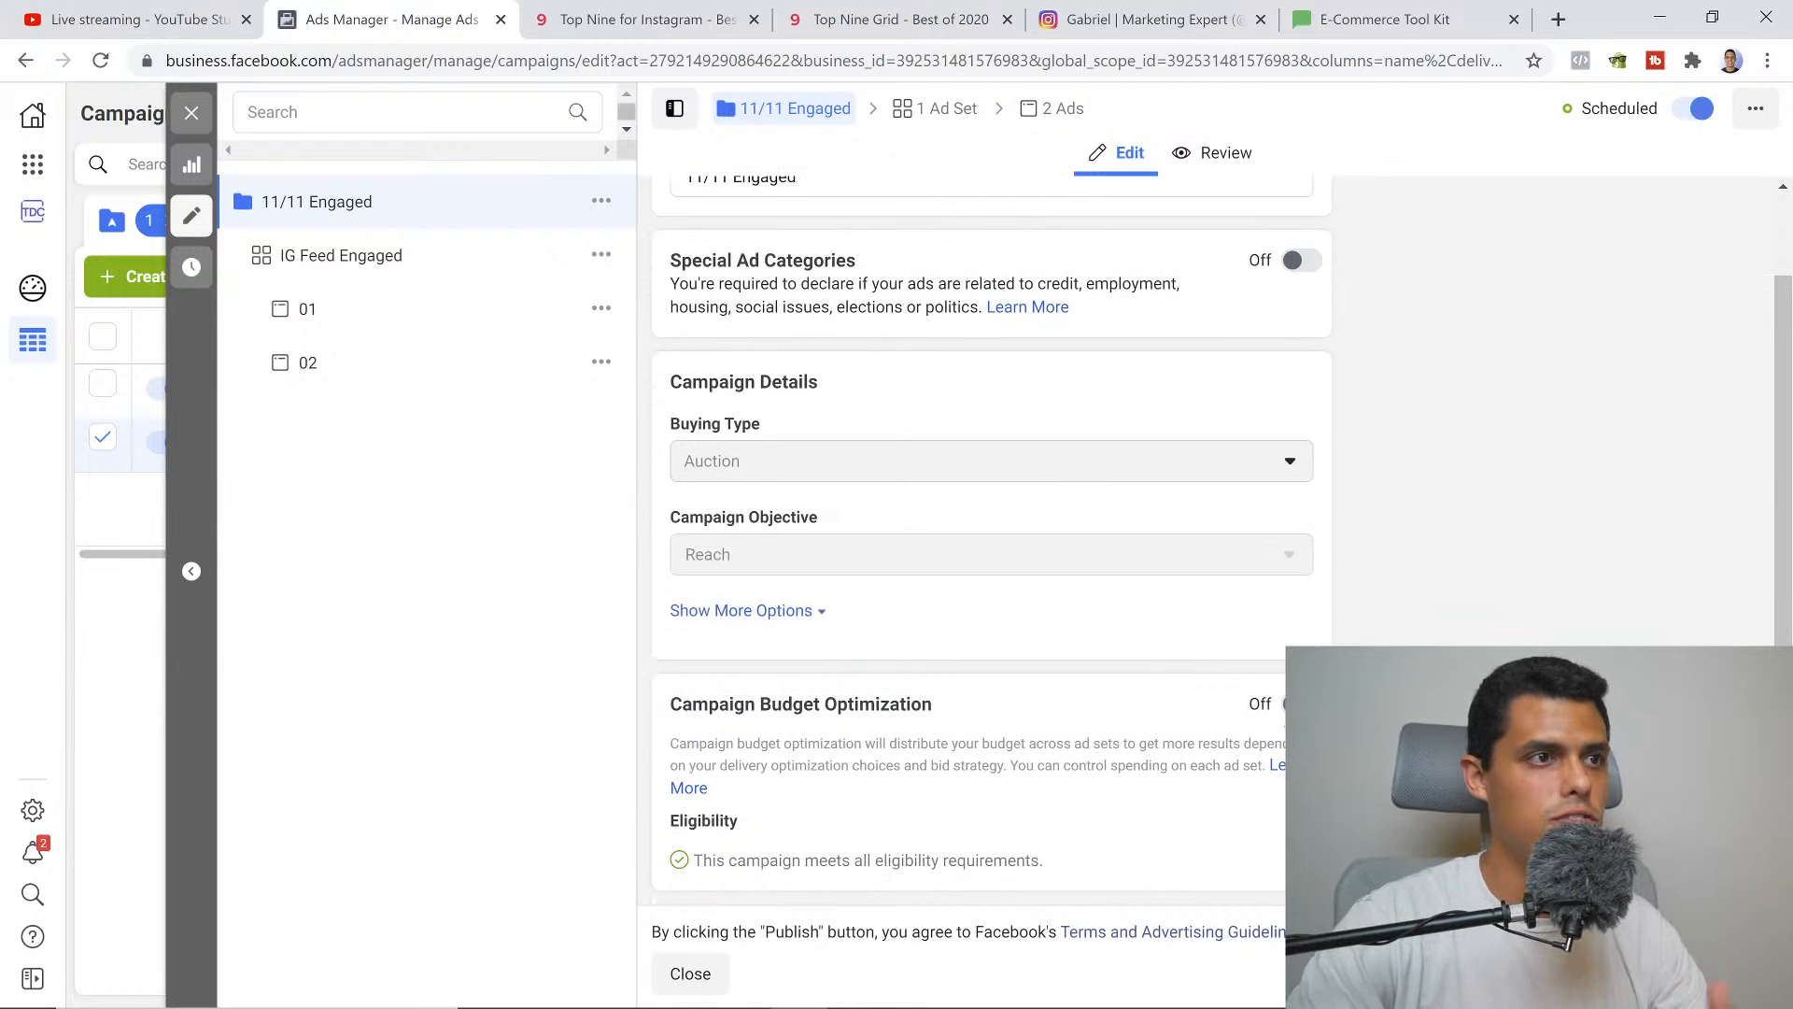
Open the IG Feed Engaged ad set for editing and compare it with the Top Nine grid of best posts
click(391, 263)
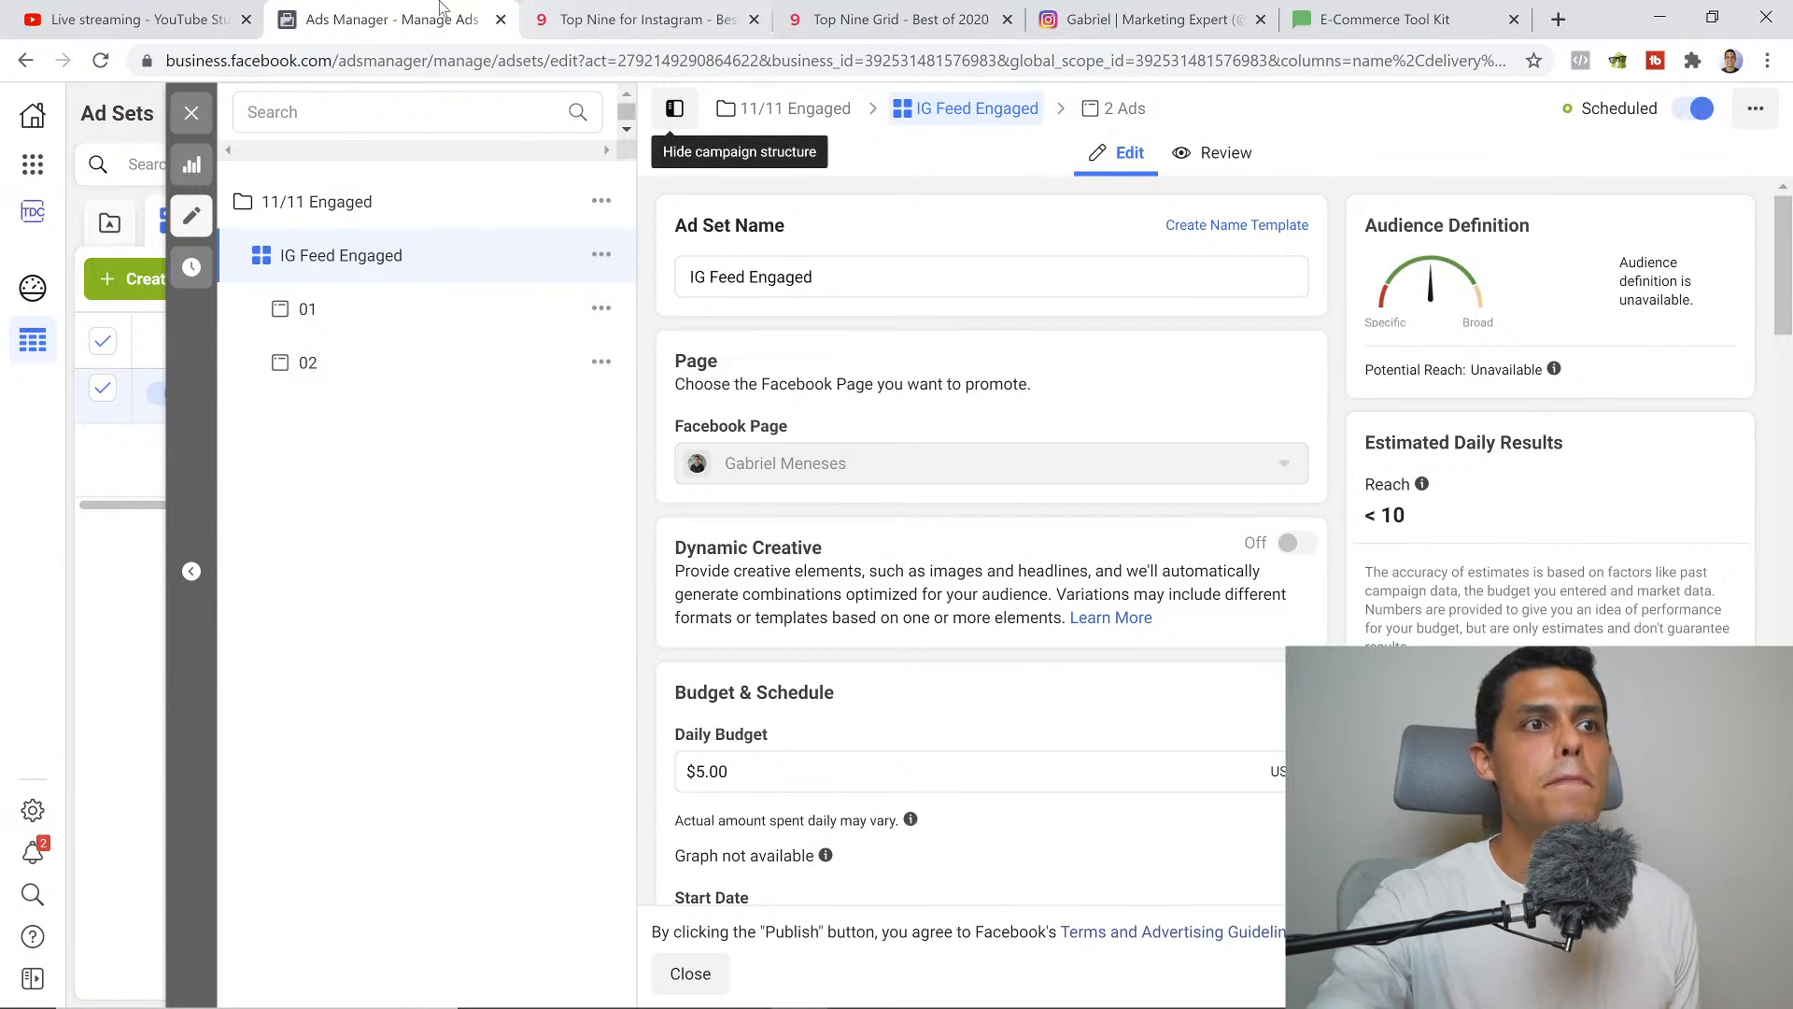
click(600, 19)
click(874, 13)
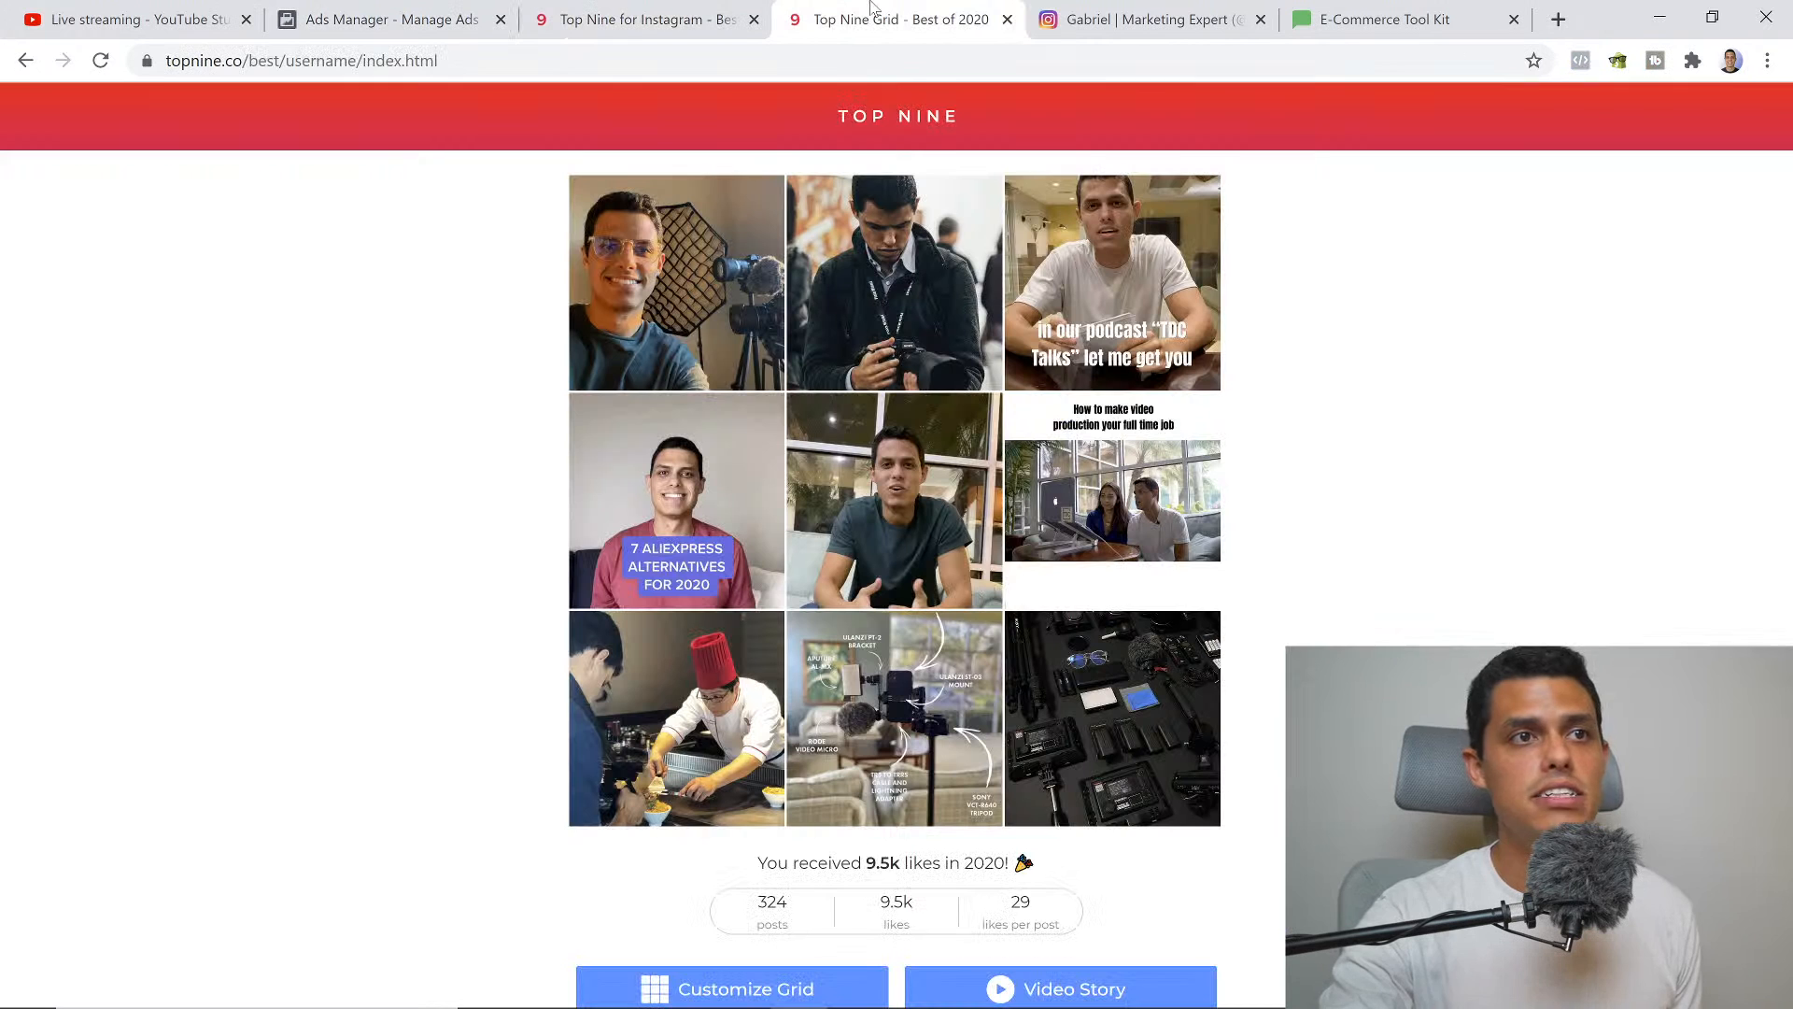
click(478, 18)
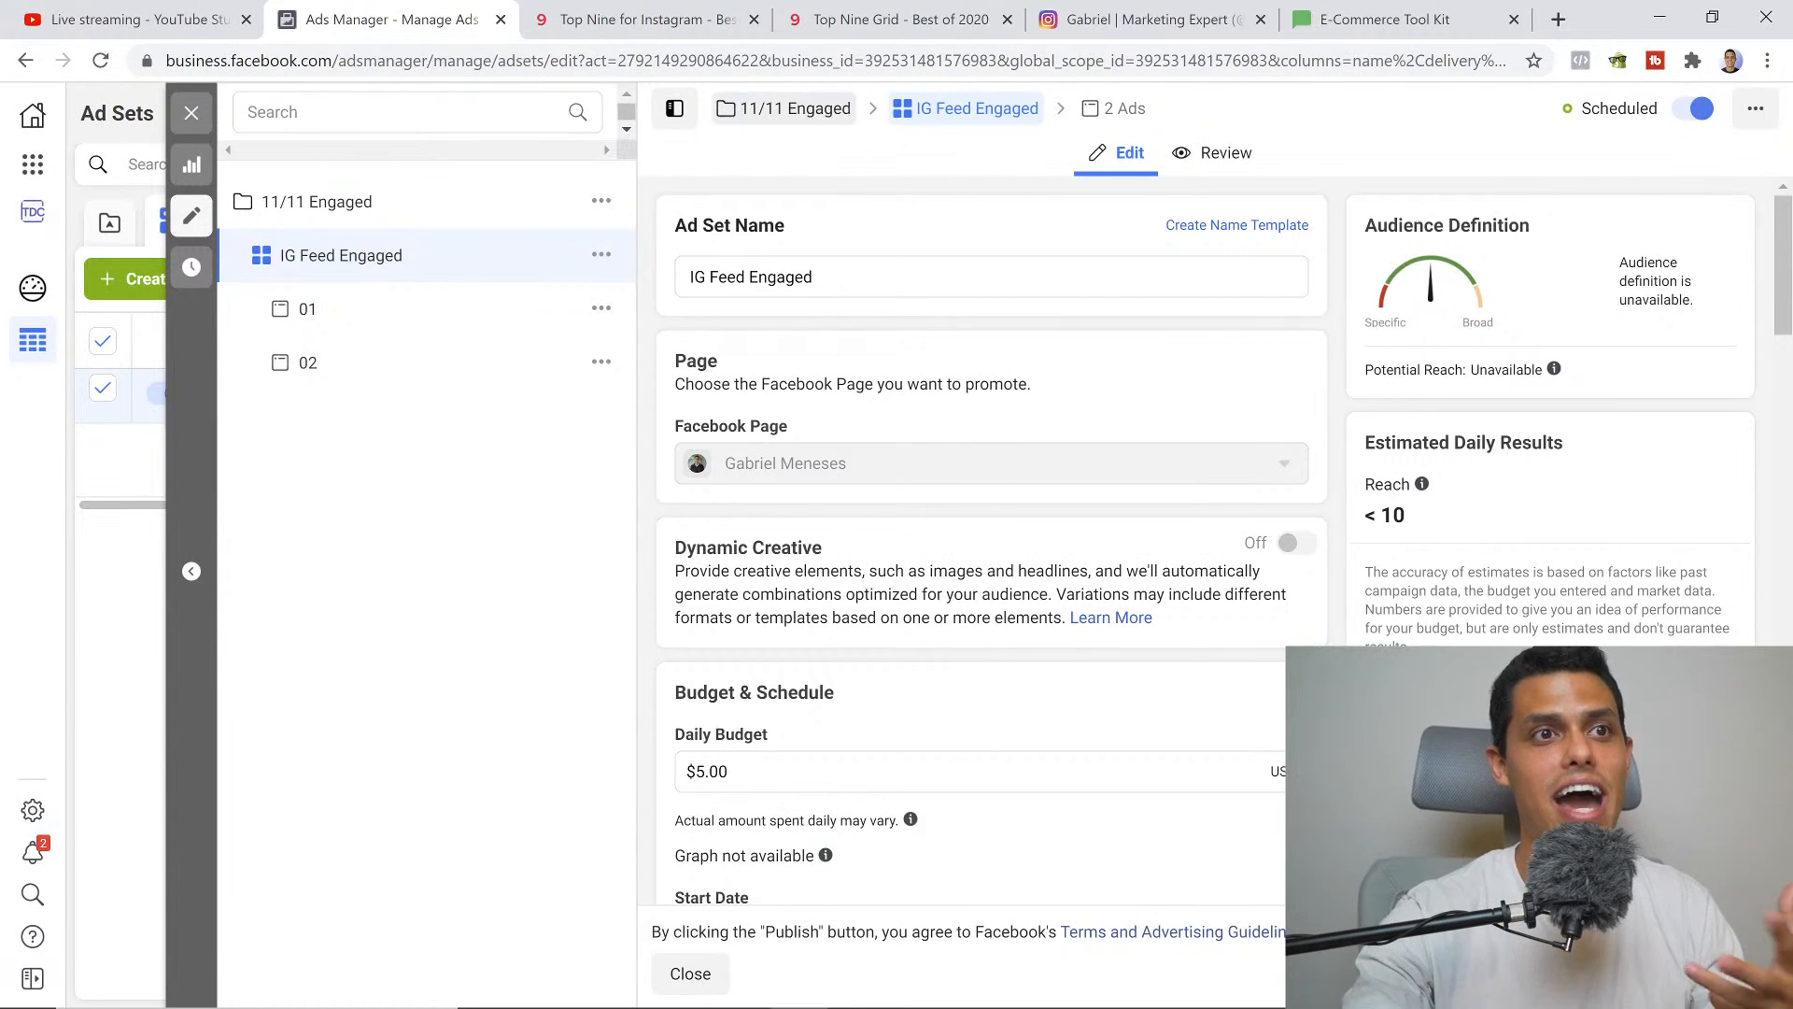
click(896, 19)
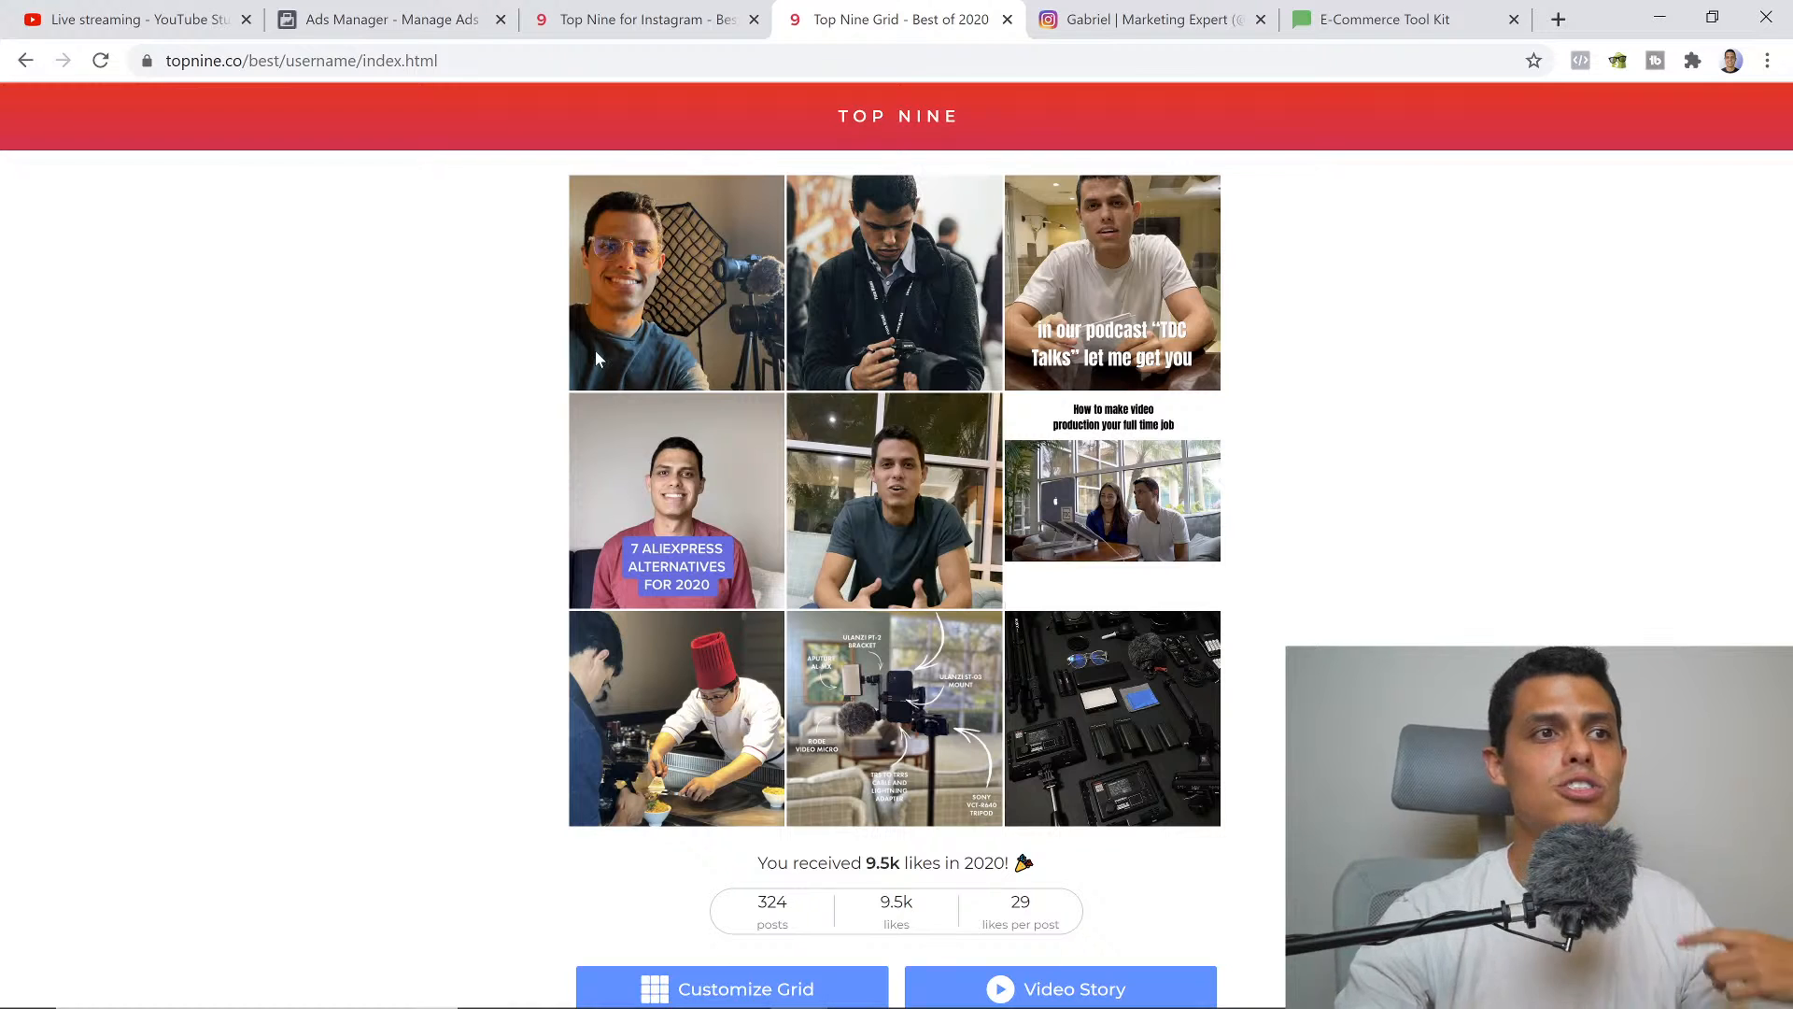
click(367, 14)
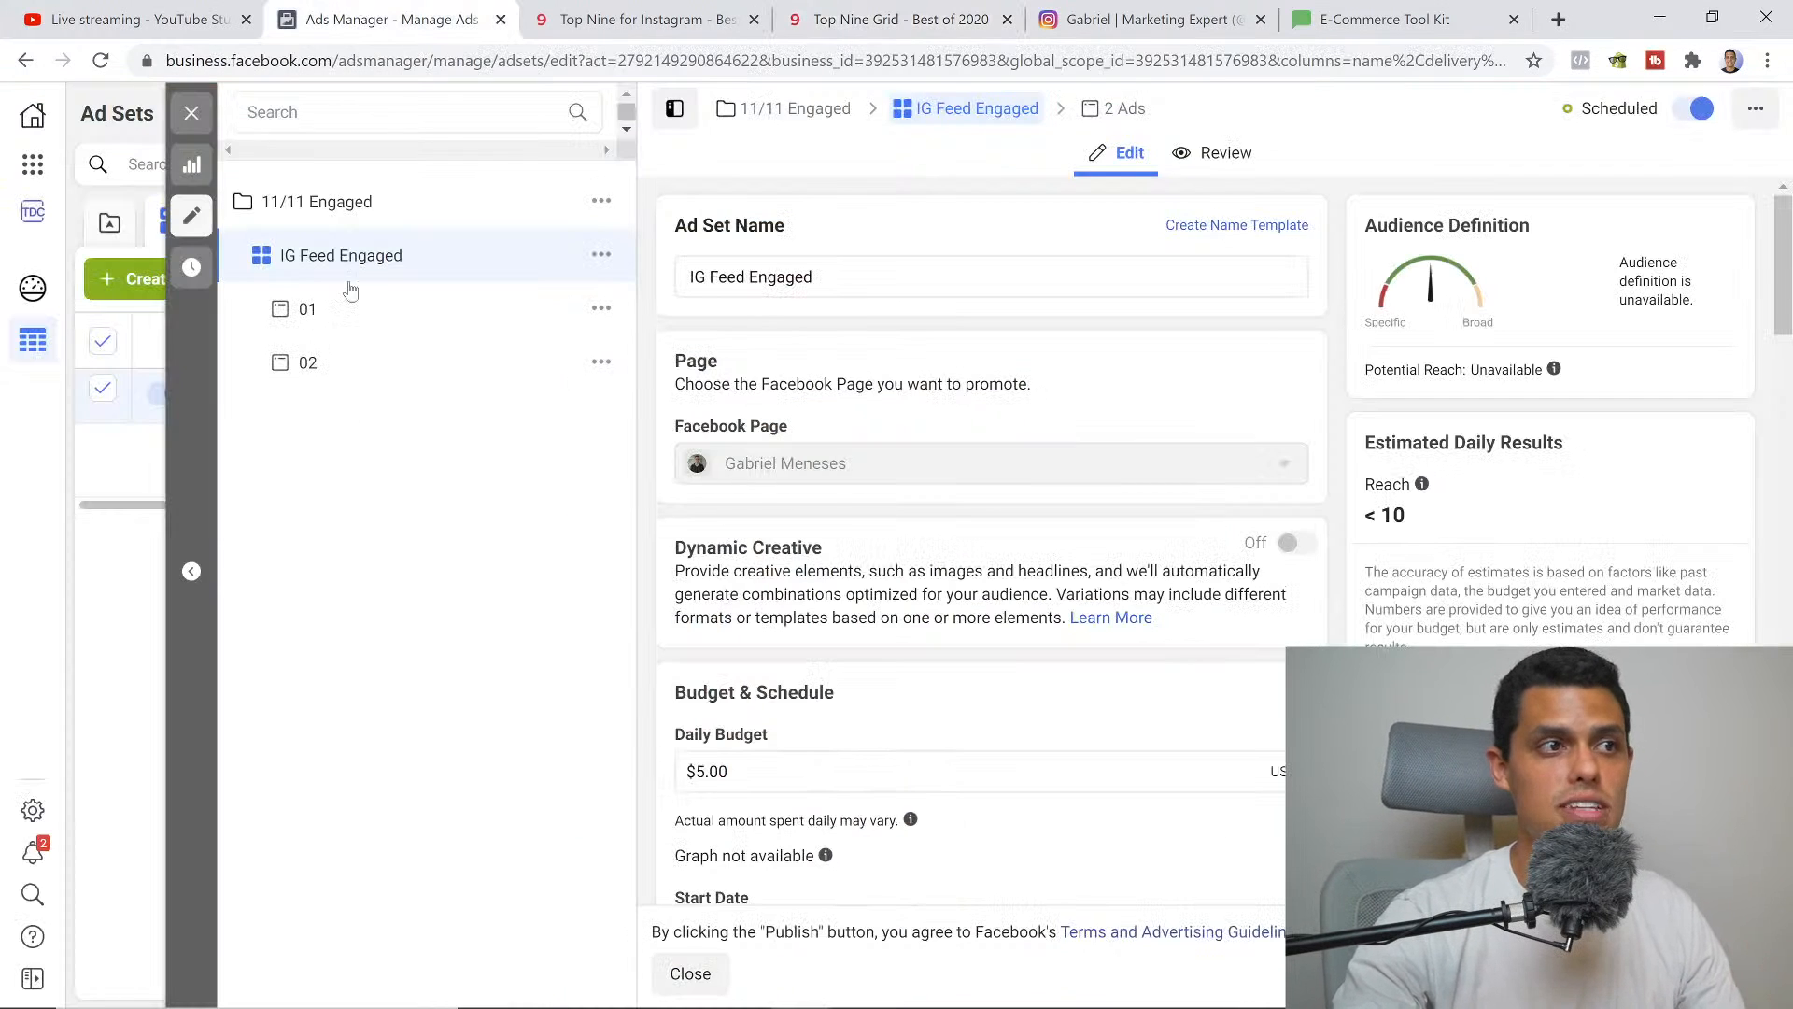
click(574, 13)
click(817, 15)
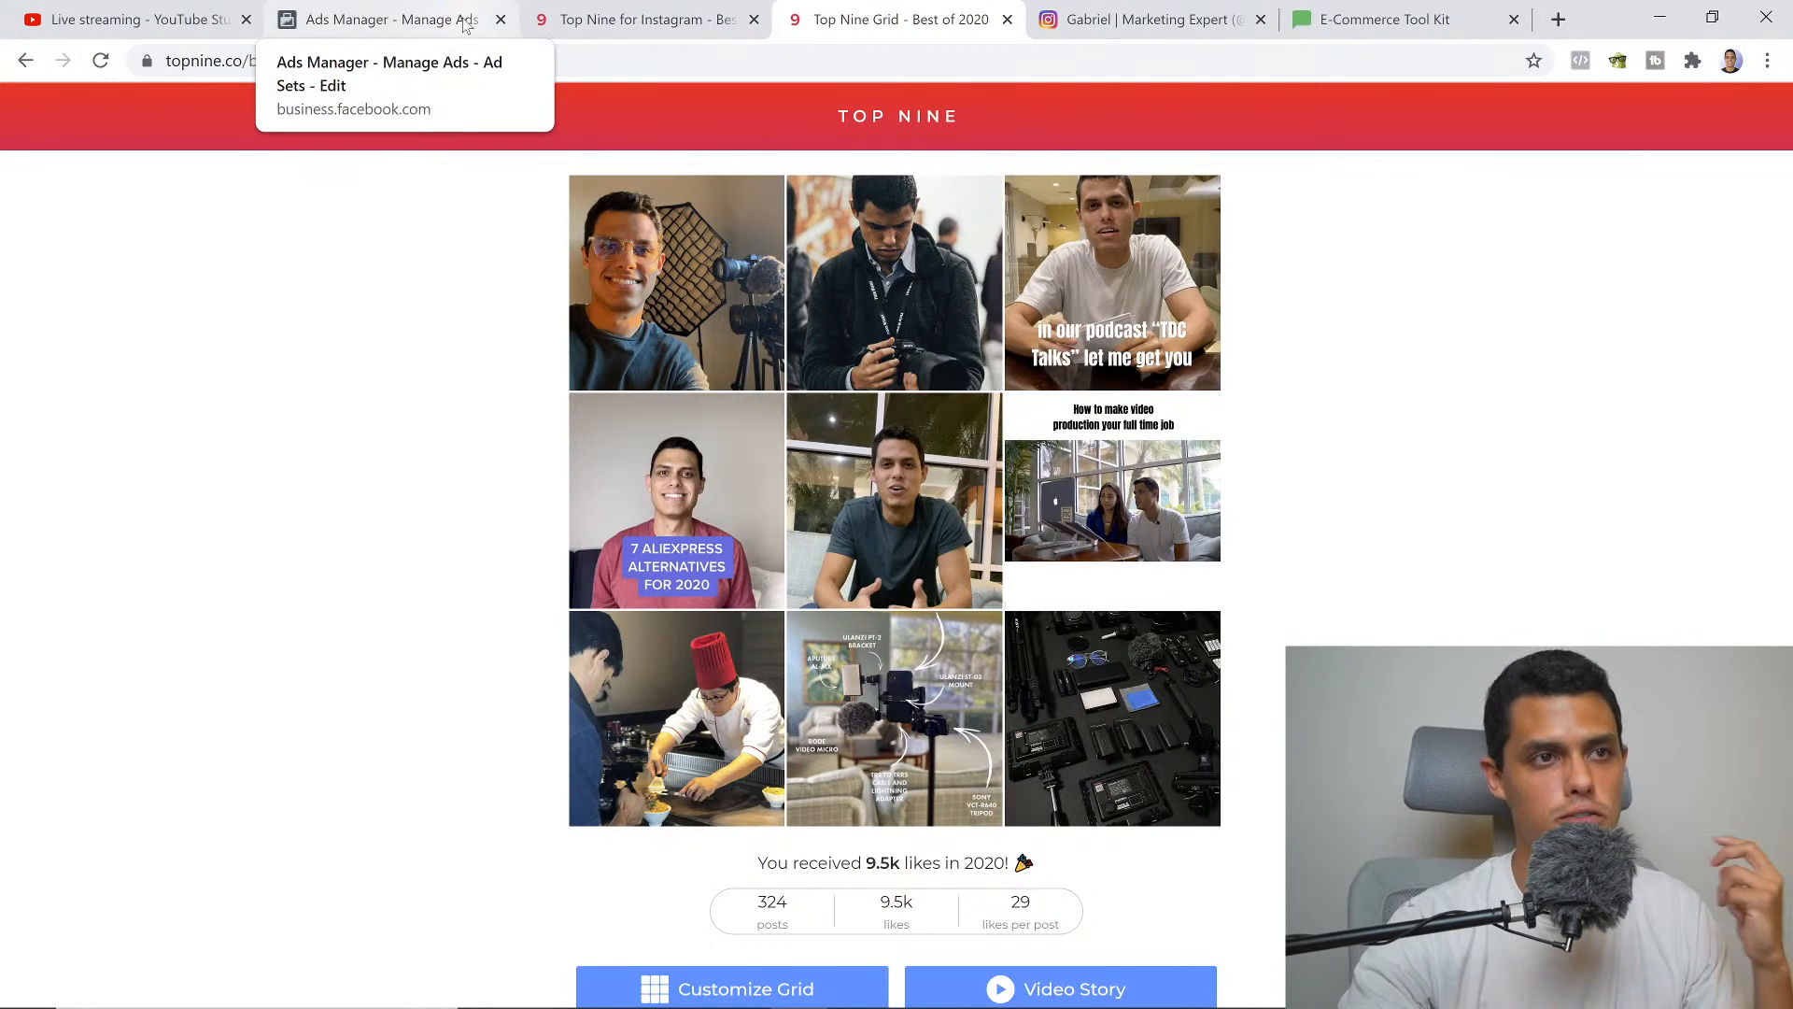
click(425, 23)
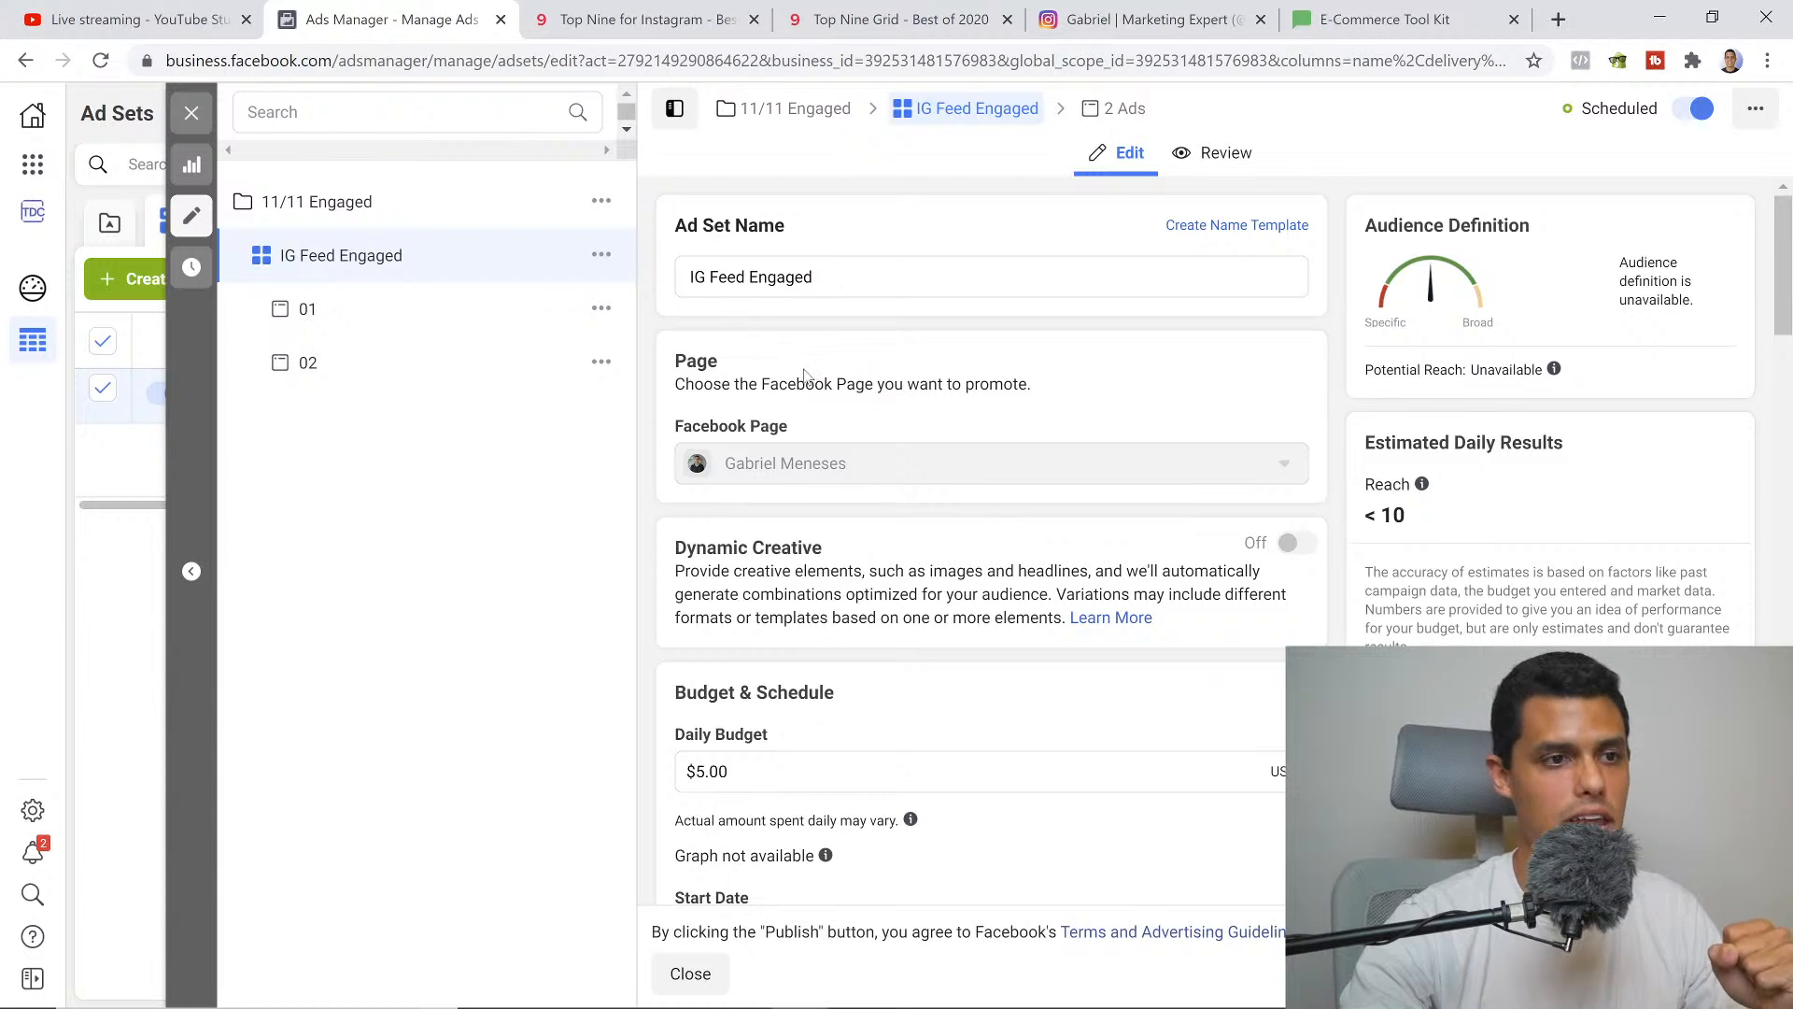
Check the ad set's custom audience and rename the ad set as IG Feed Engaged 365
scroll(1000, 720, down, 8)
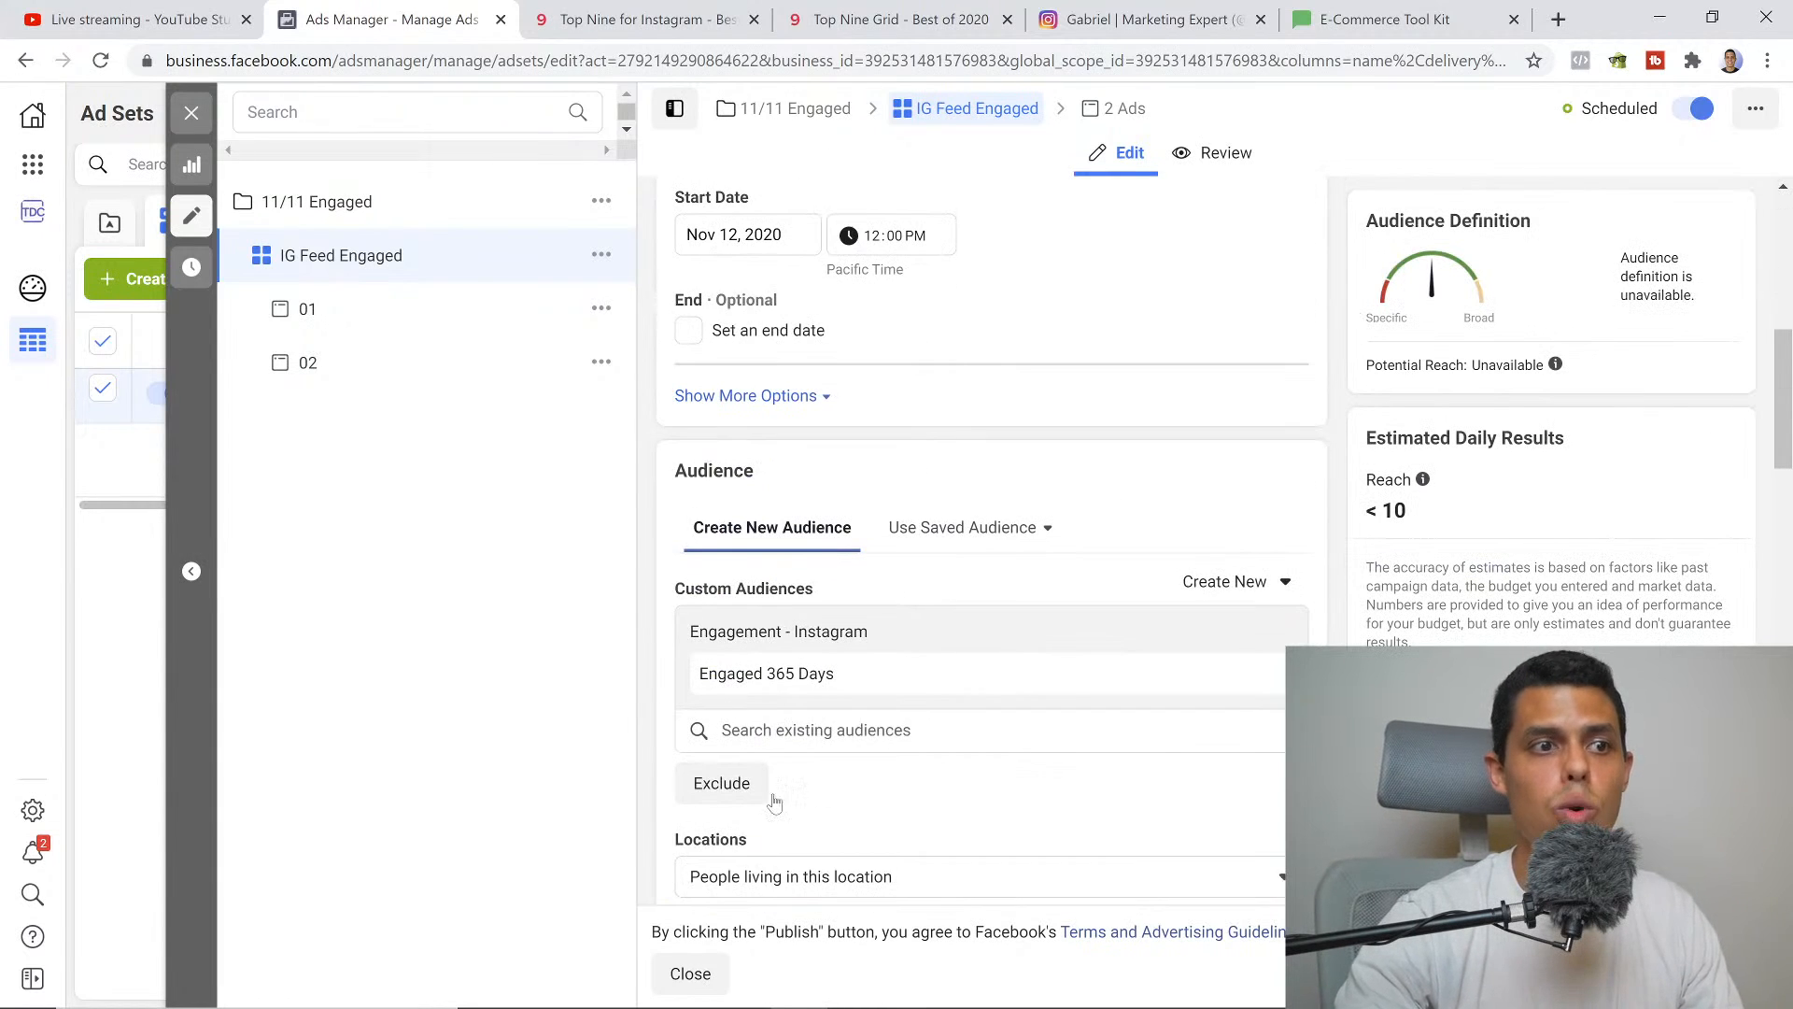
scroll(775, 766, up, 8)
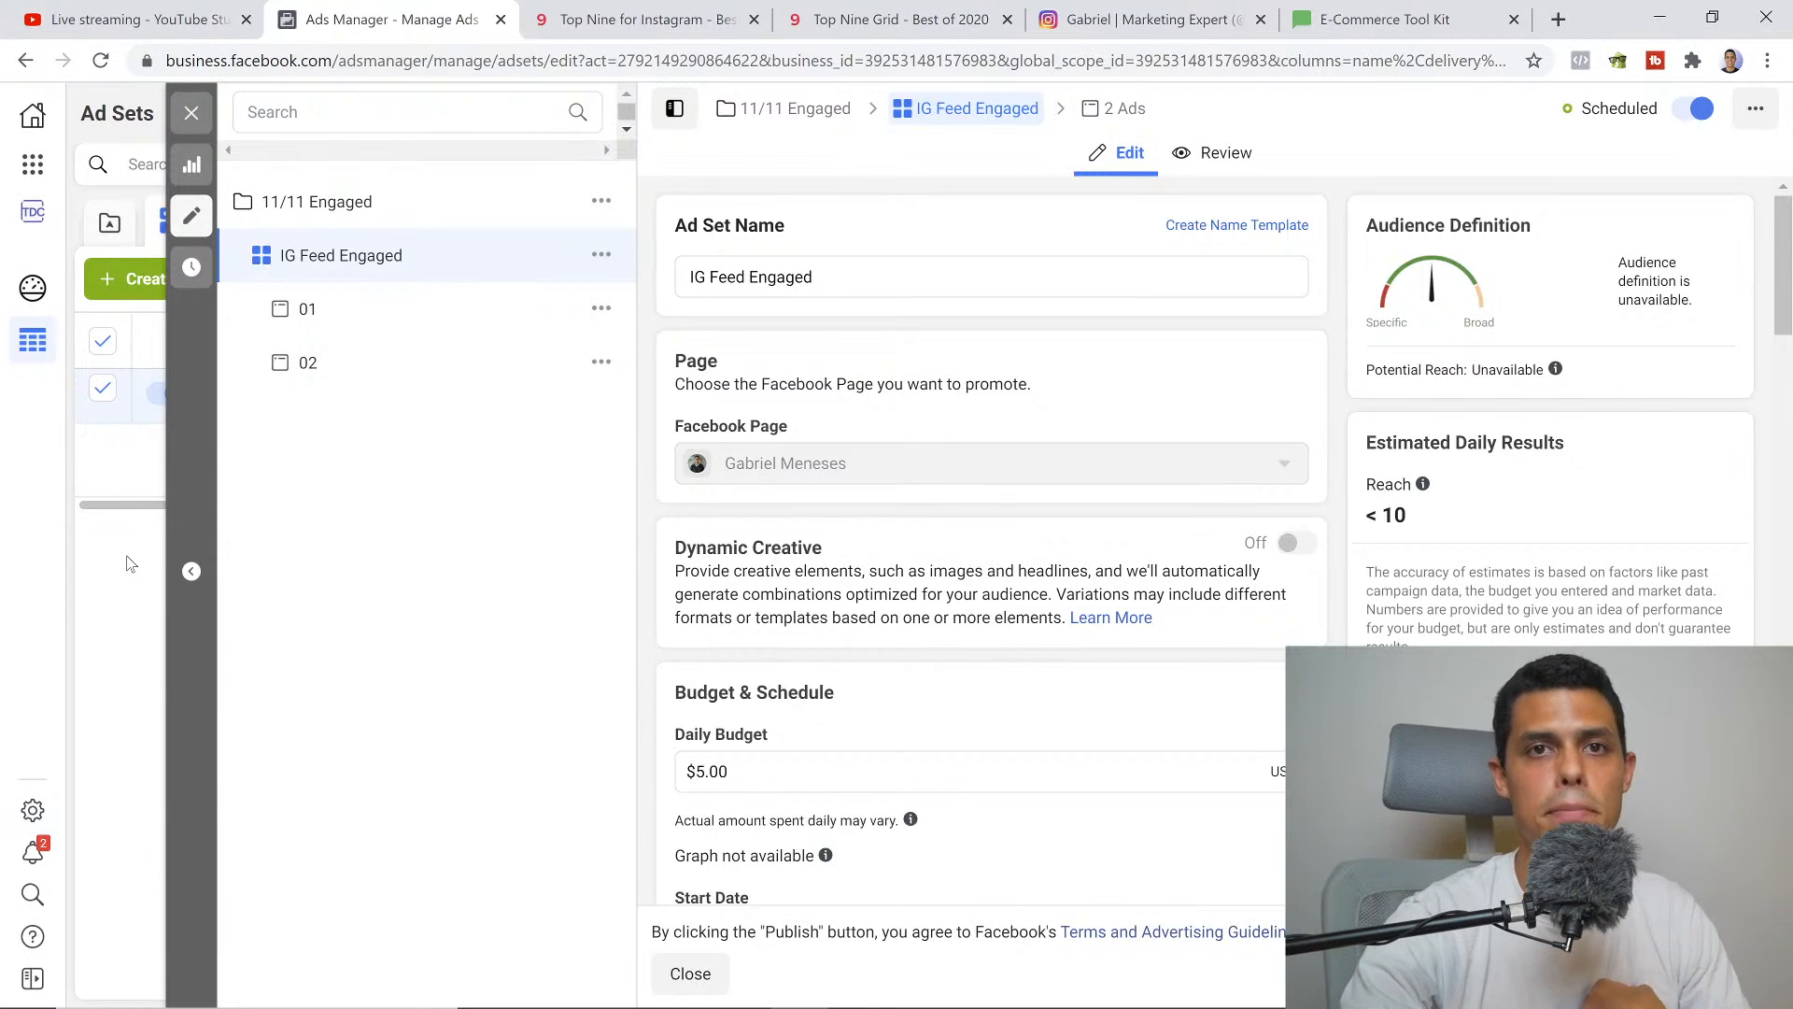
click(831, 280)
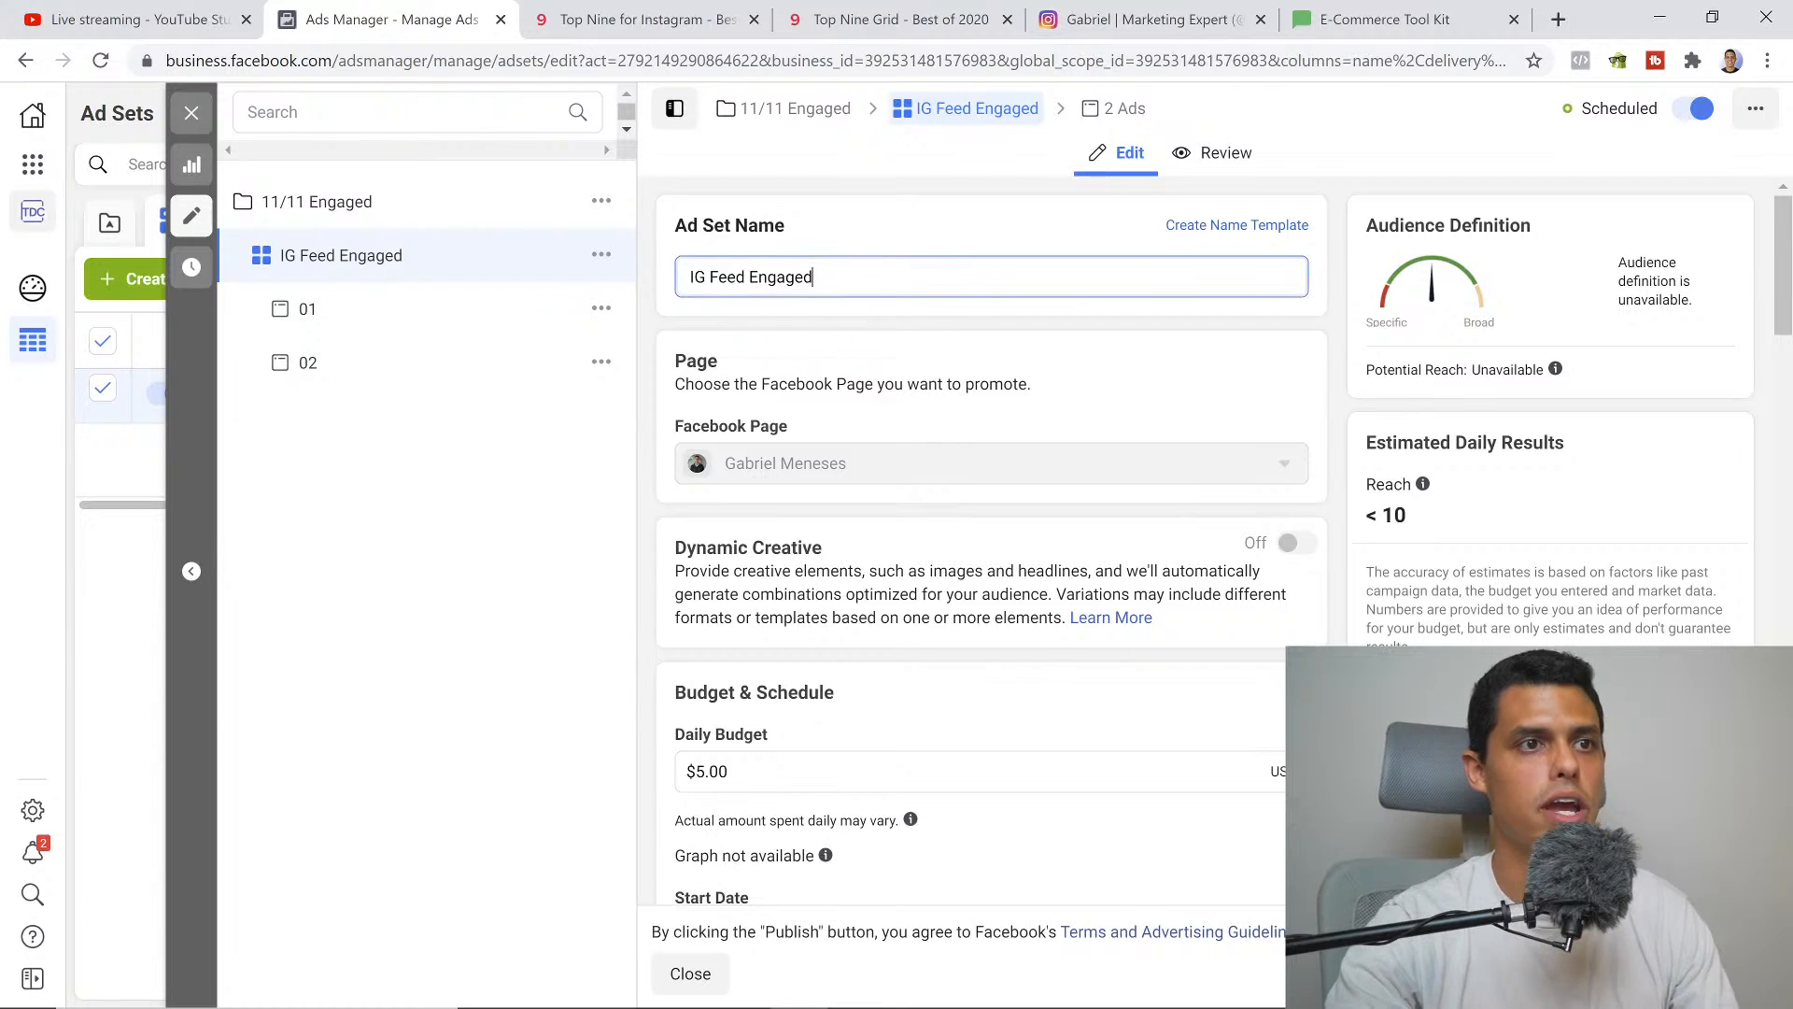
text(365)
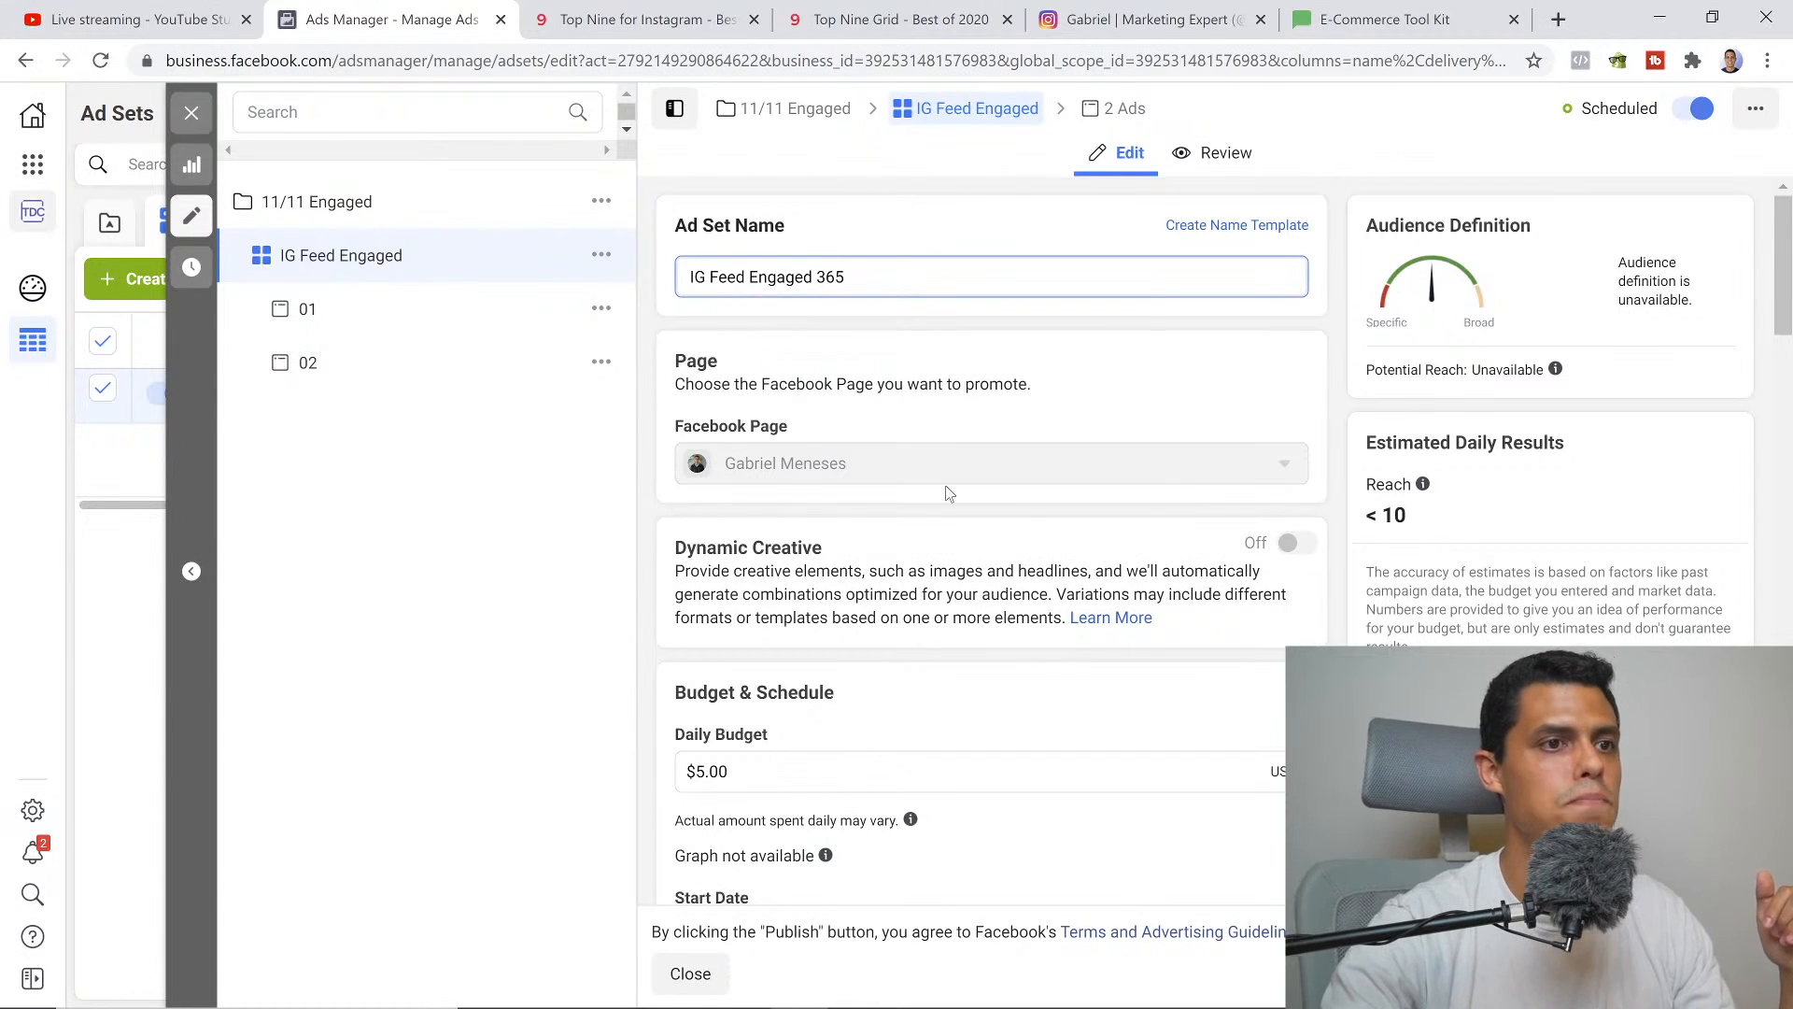
Review the ad set's daily budget, start date and audience settings, and revisit the Top Nine grid
scroll(944, 492, down, 1)
scroll(1116, 707, down, 2)
scroll(1117, 707, up, 1)
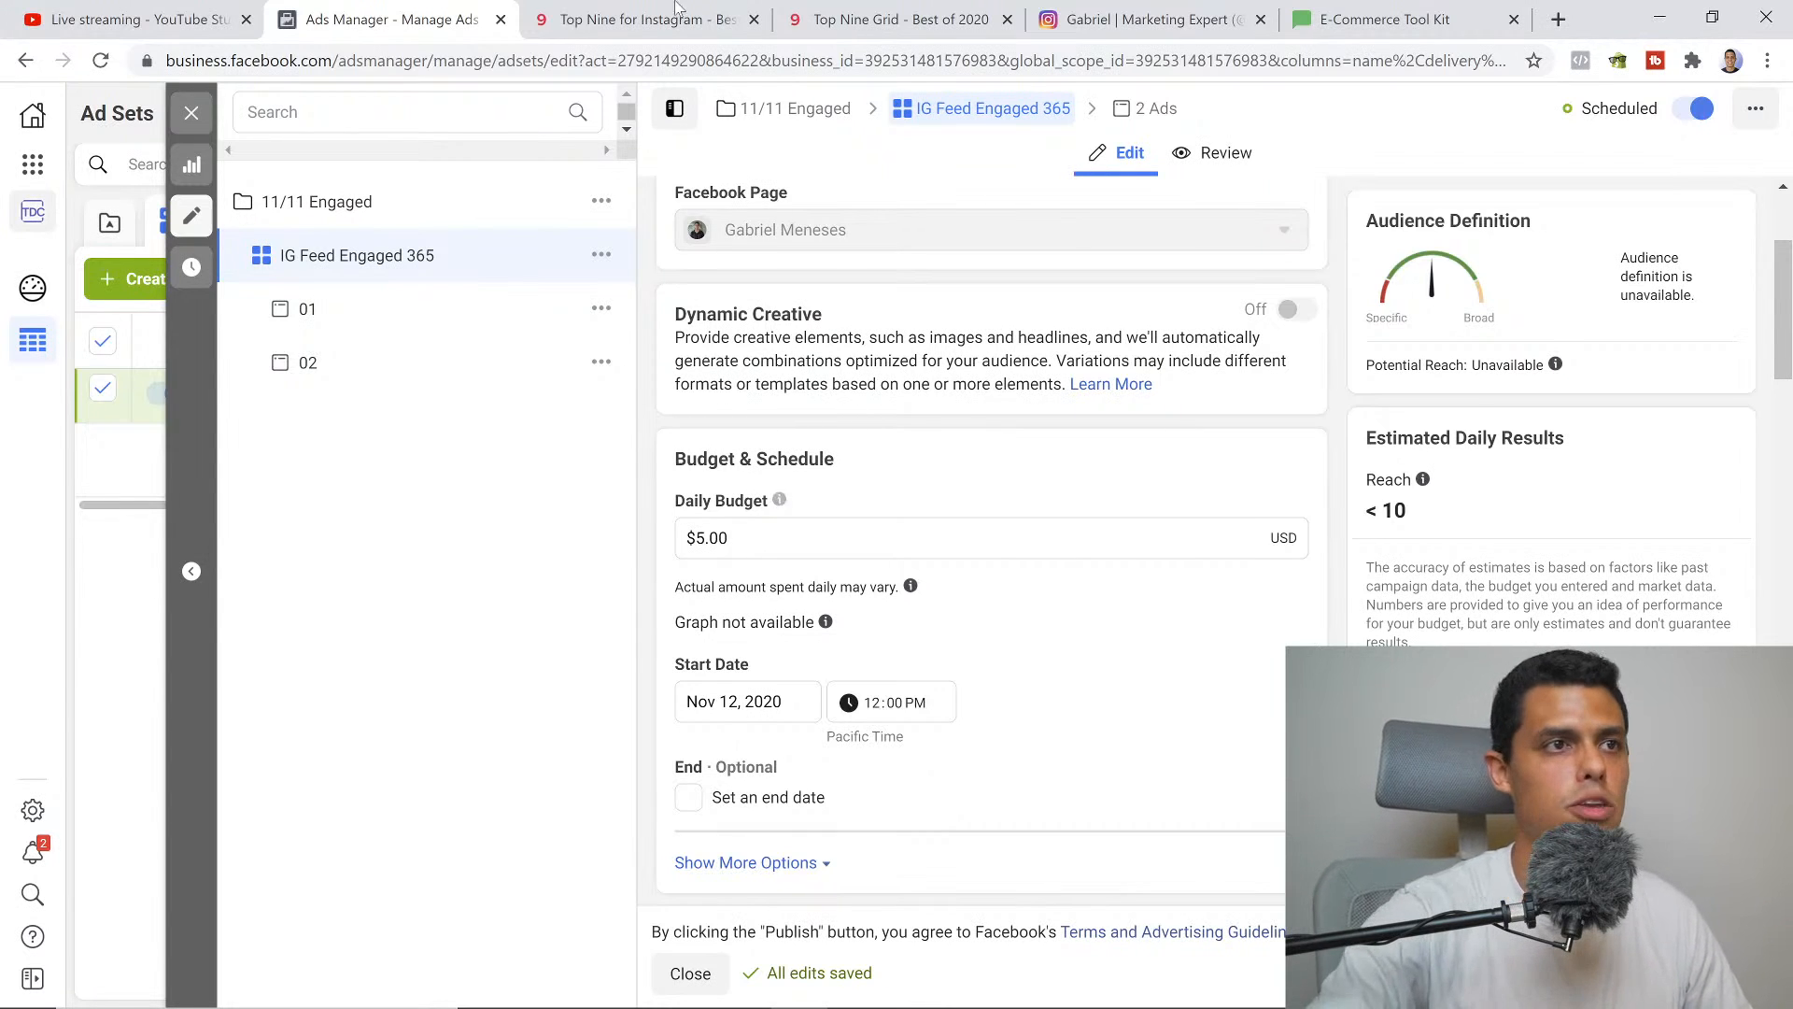
click(635, 20)
key(ctrl+Tab)
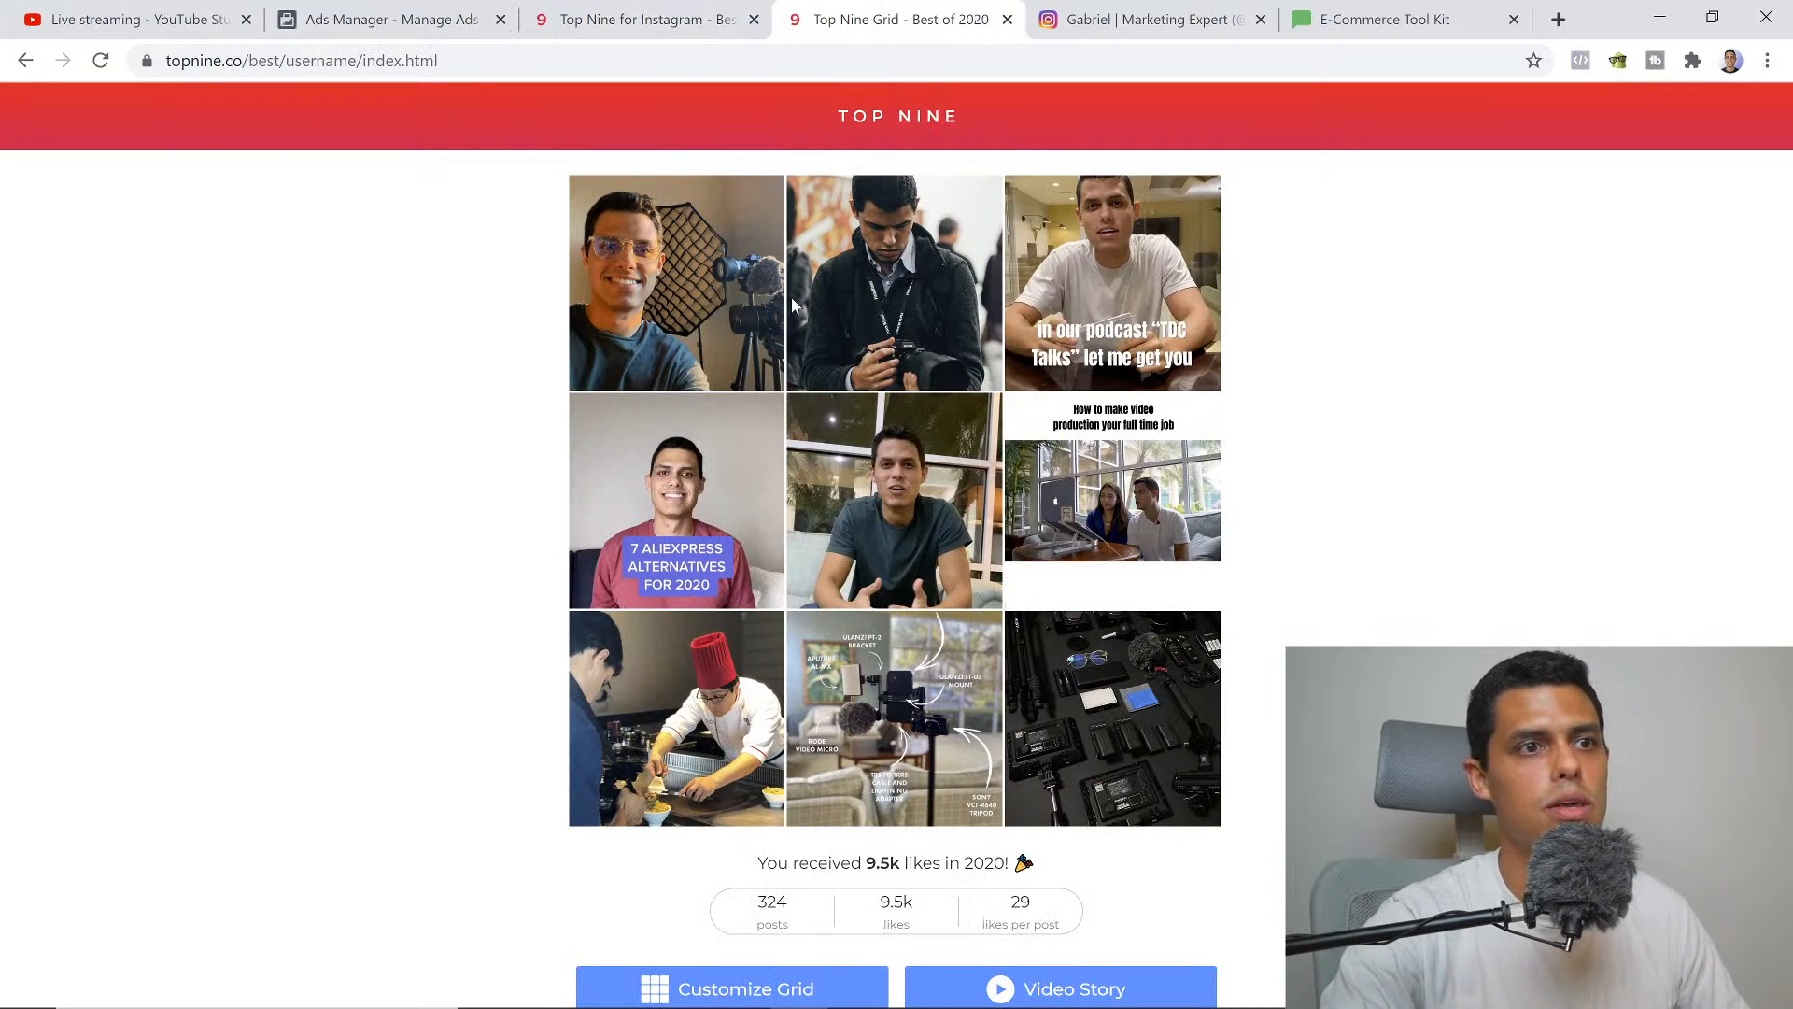
click(392, 19)
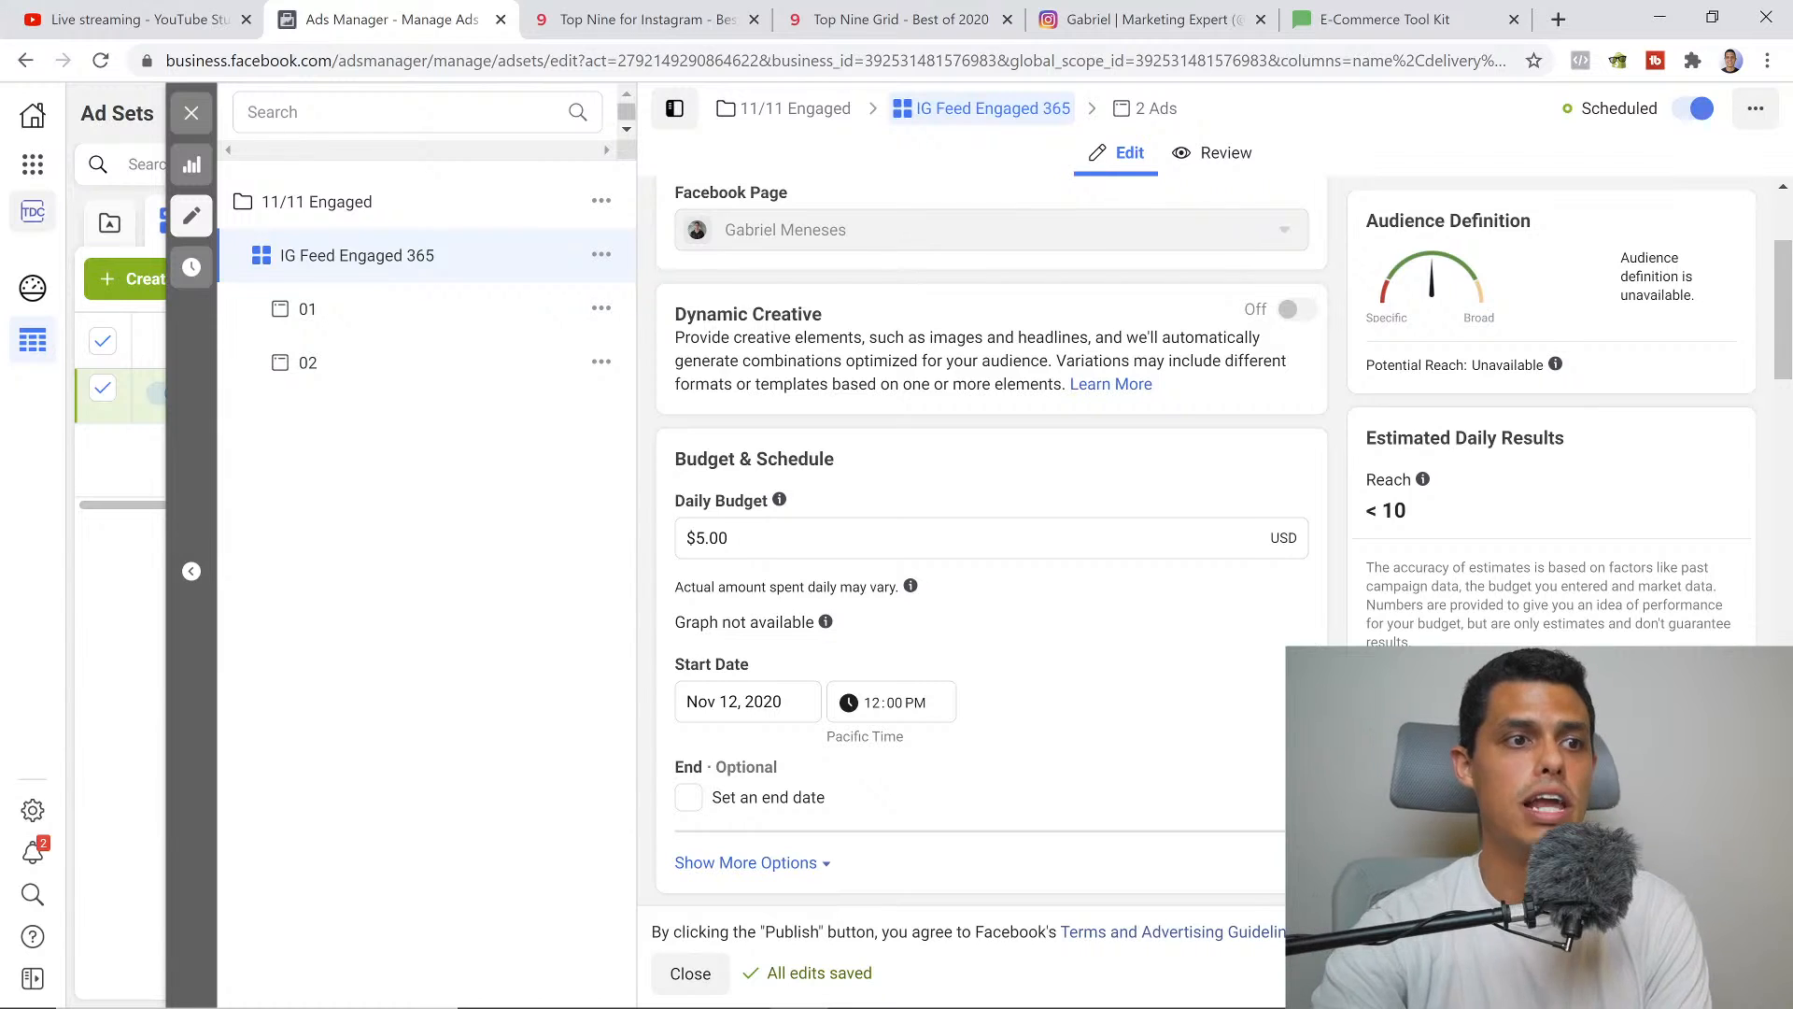
scroll(775, 607, down, 1)
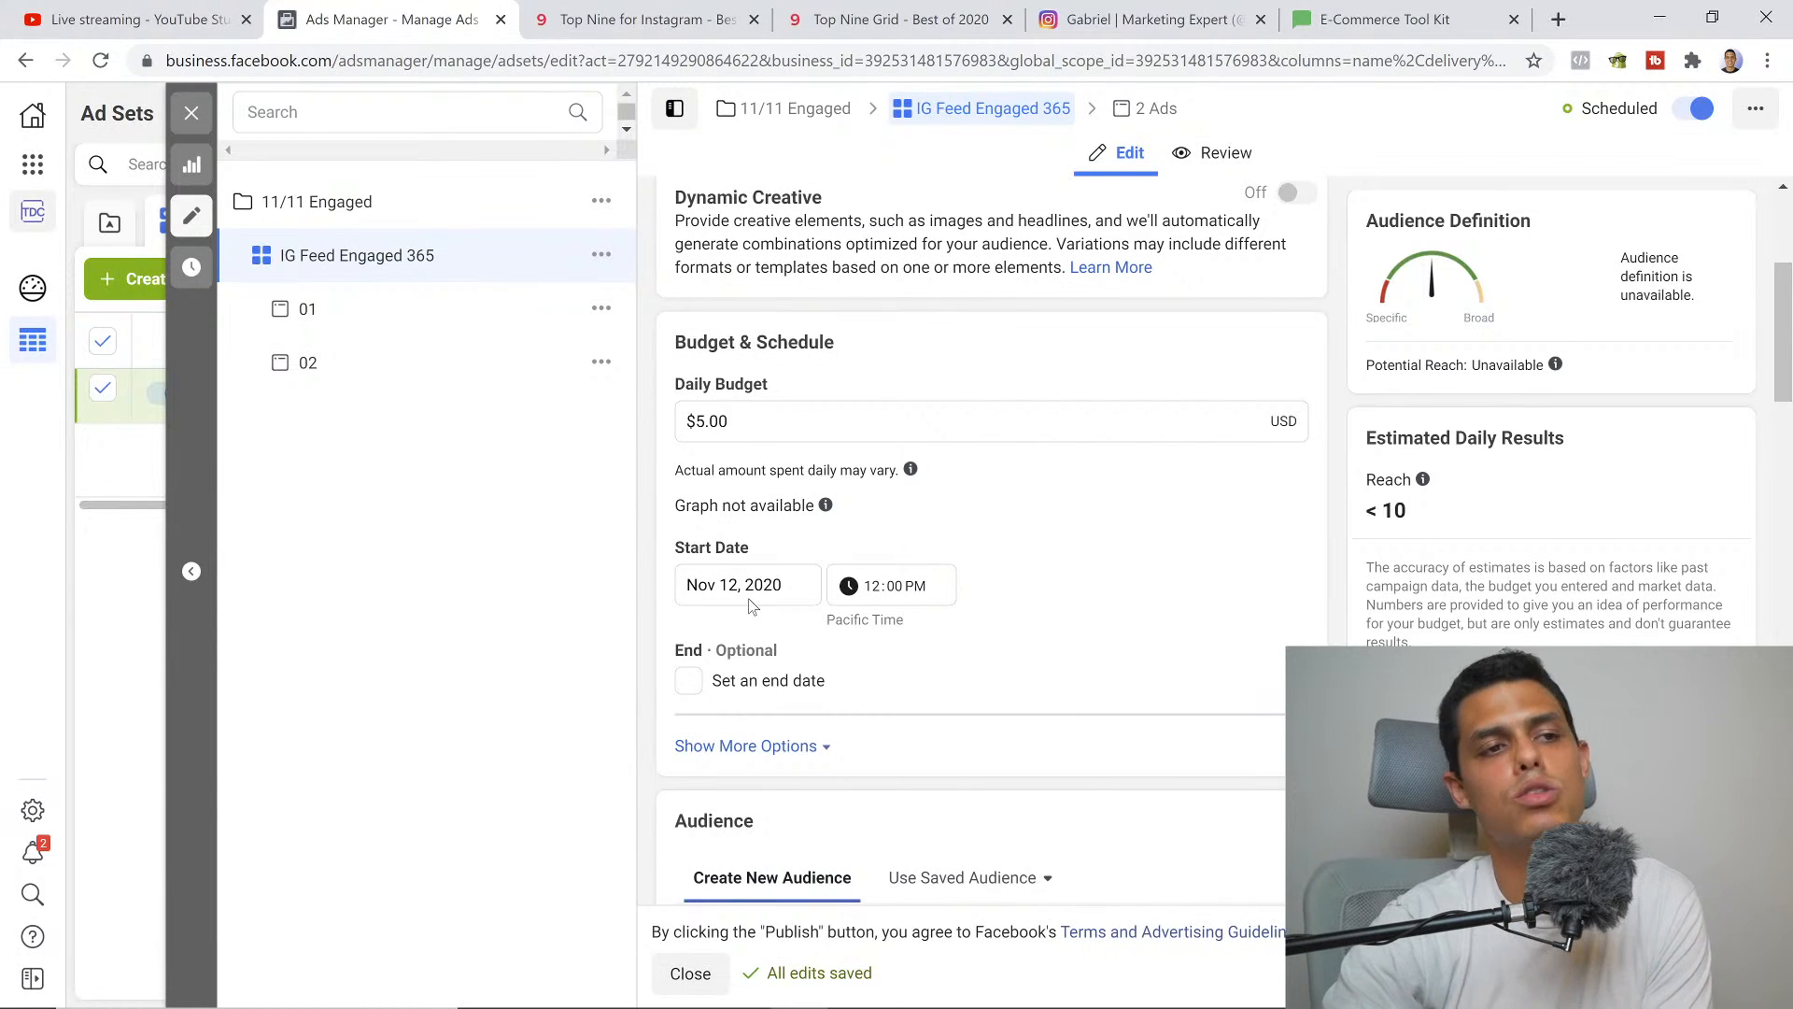
scroll(1052, 668, down, 3)
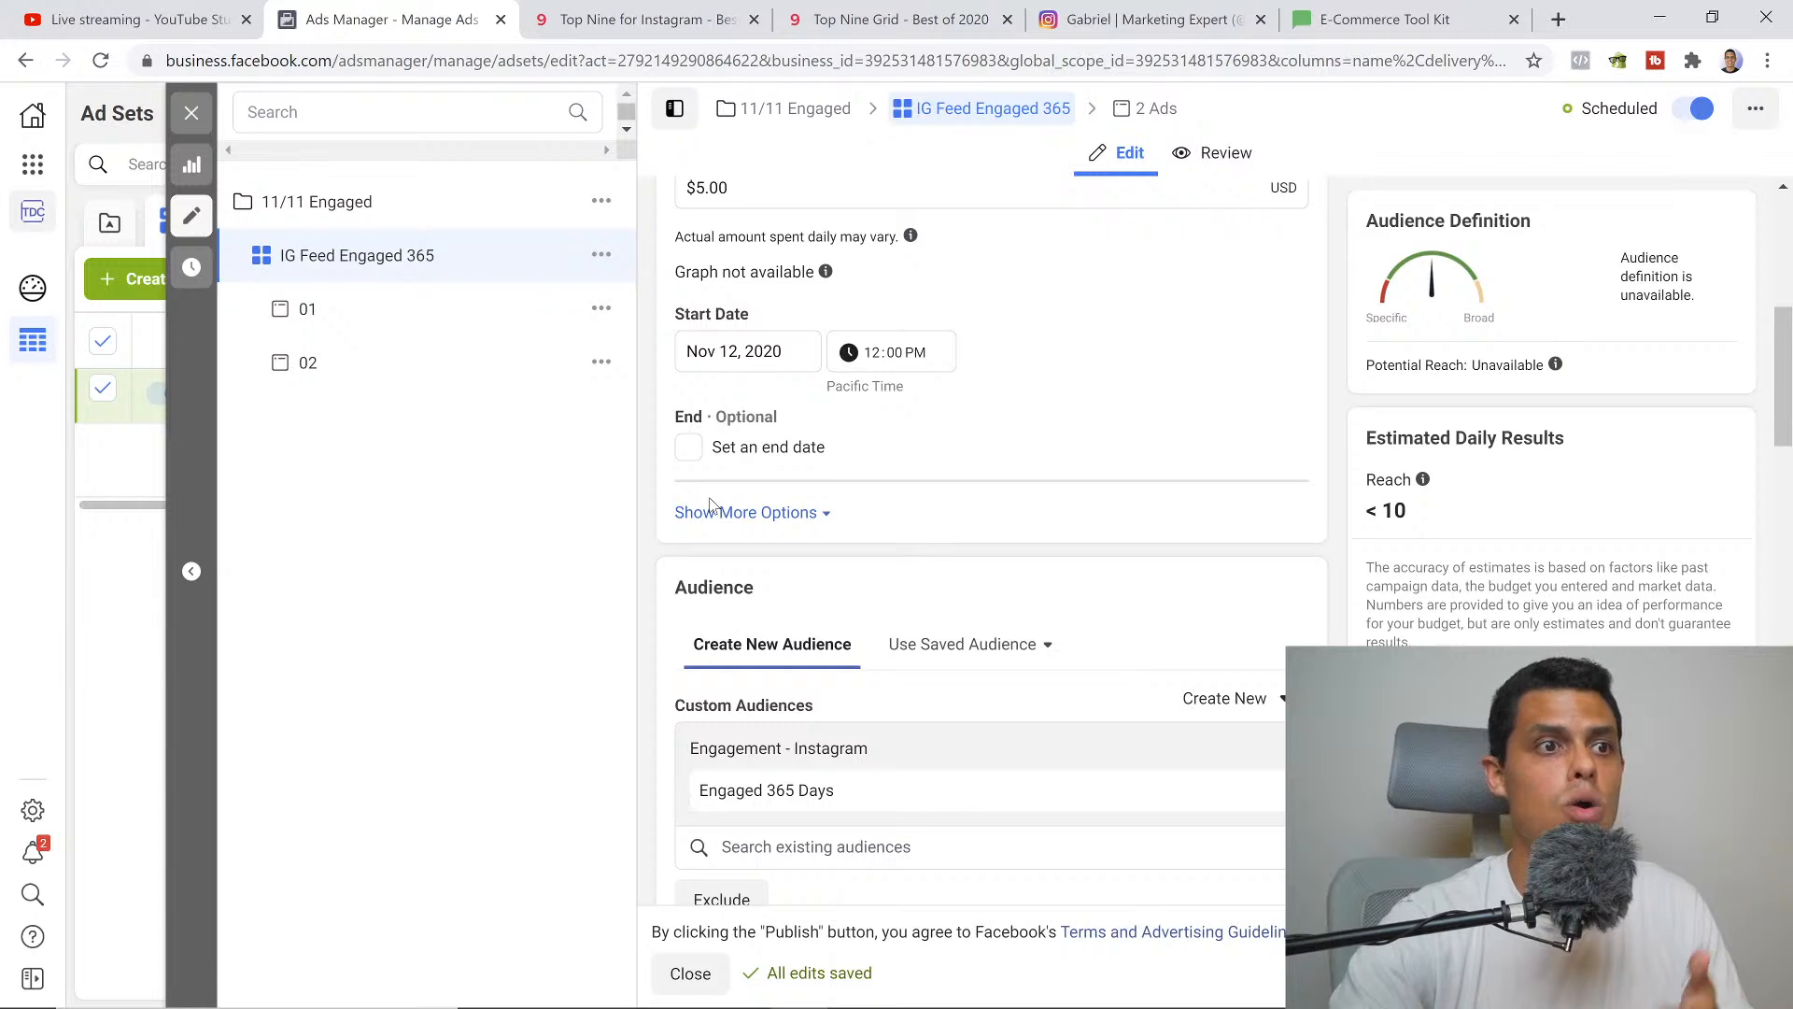
scroll(710, 505, up, 1)
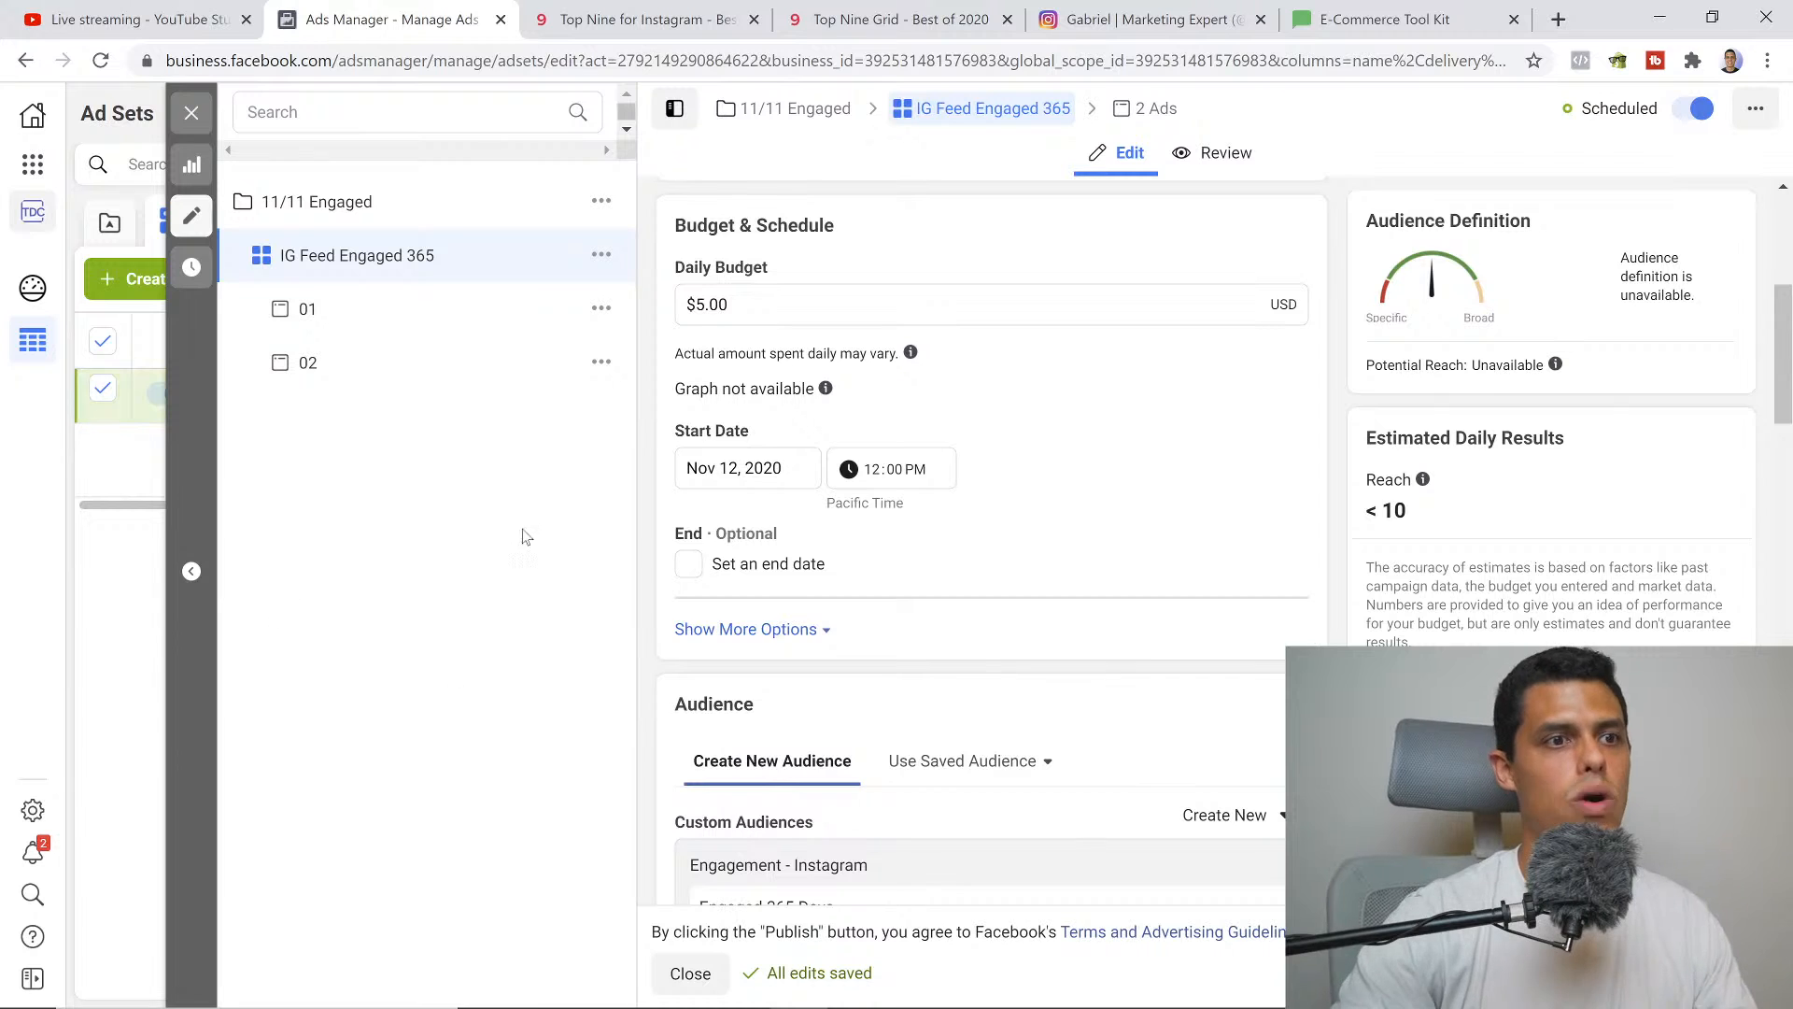
scroll(1156, 564, down, 2)
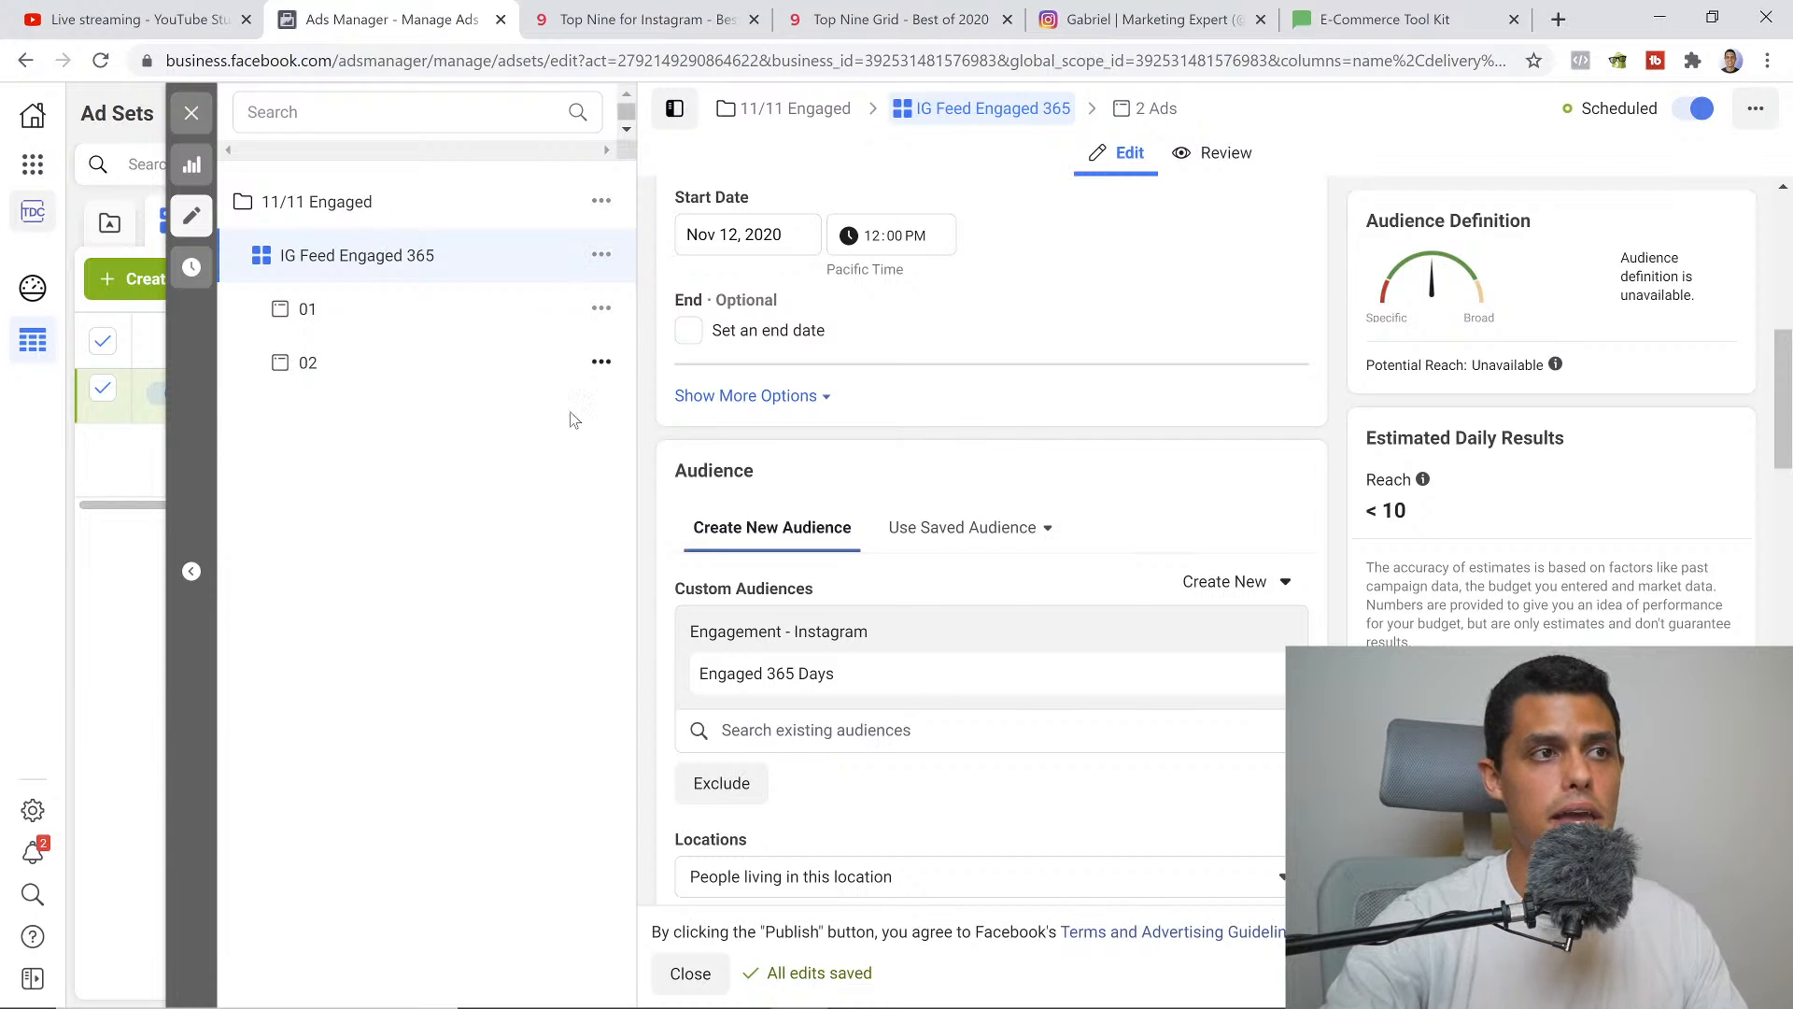
Remove the ad set's Engaged 365 Days custom audience and select the same Instagram engagement audience again
scroll(901, 597, down, 2)
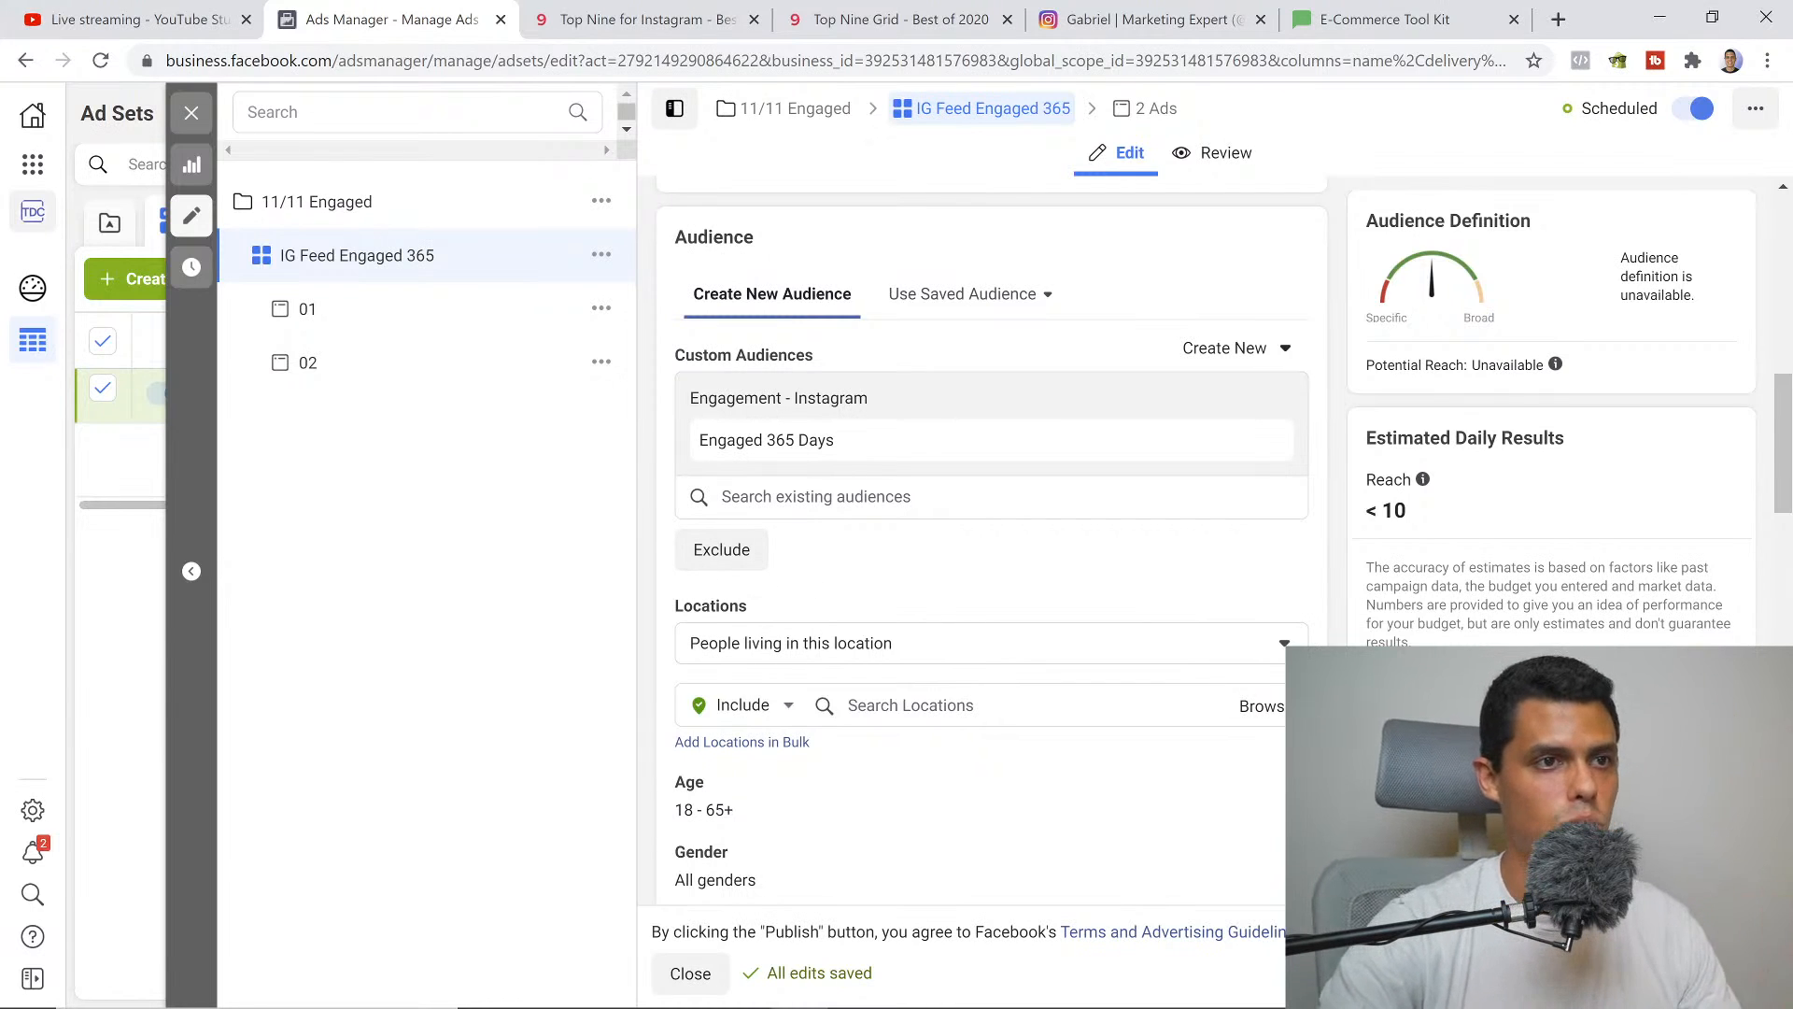
click(1207, 487)
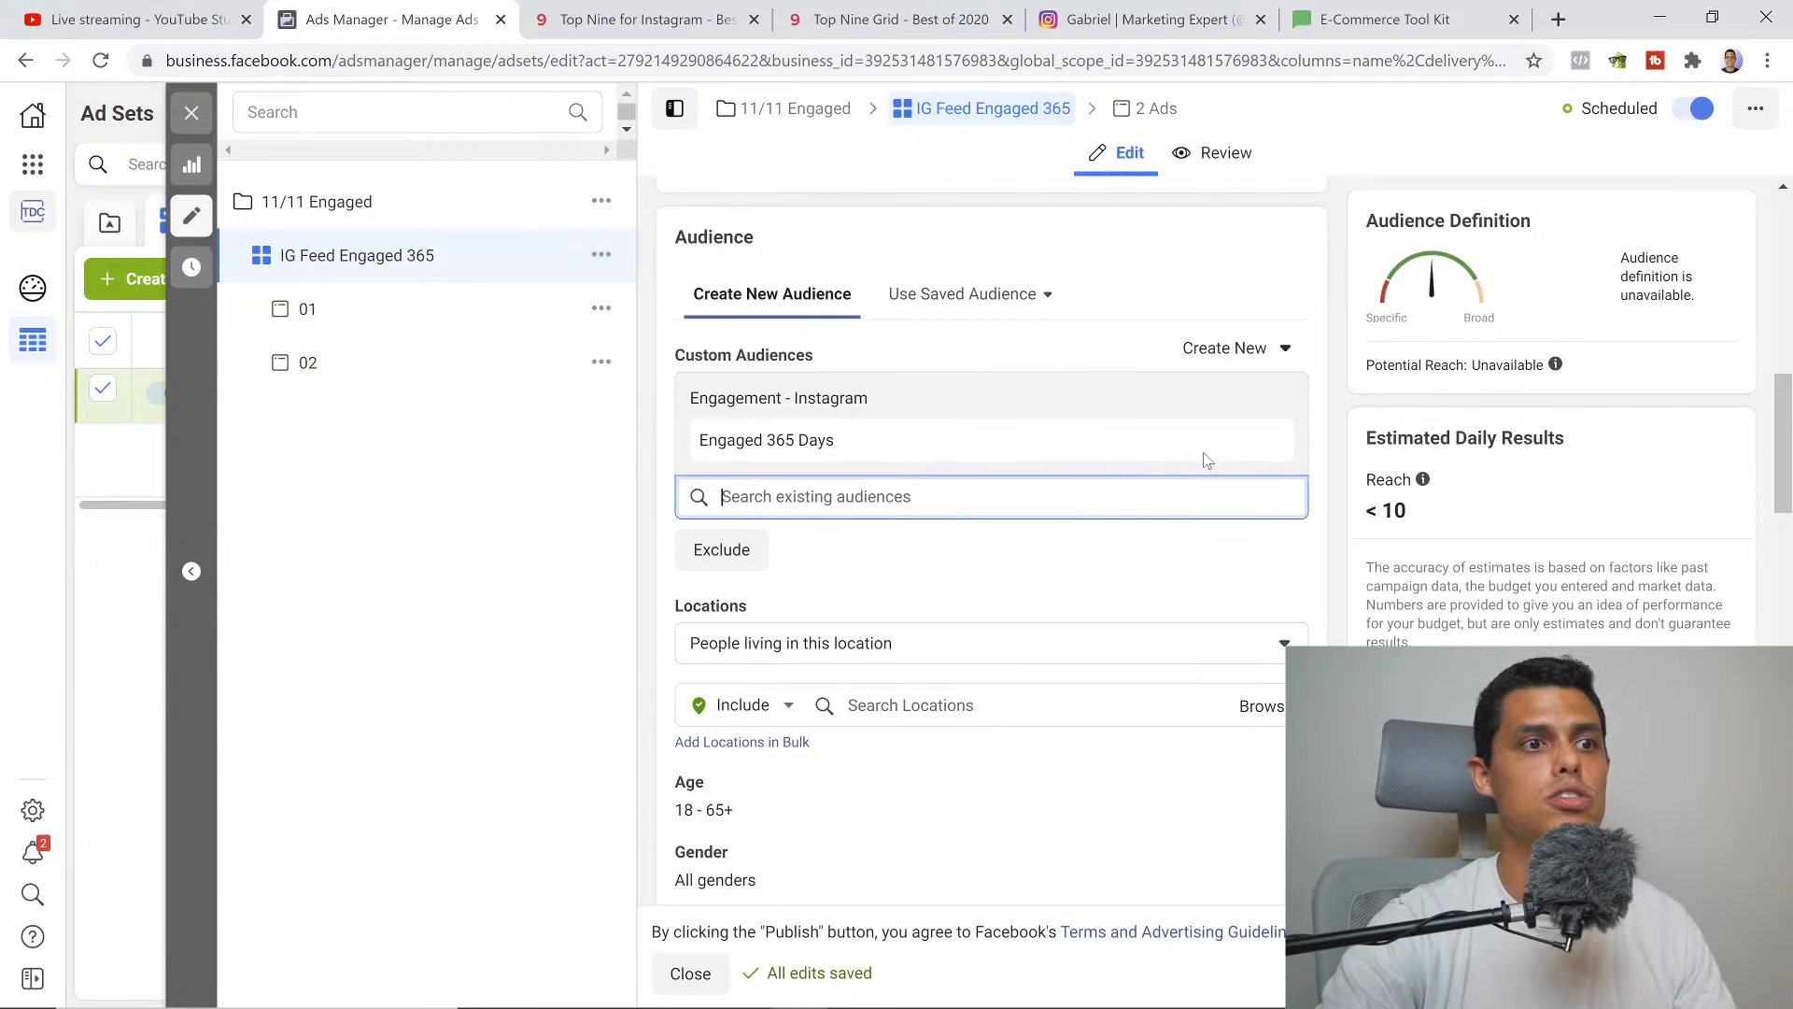
click(1262, 441)
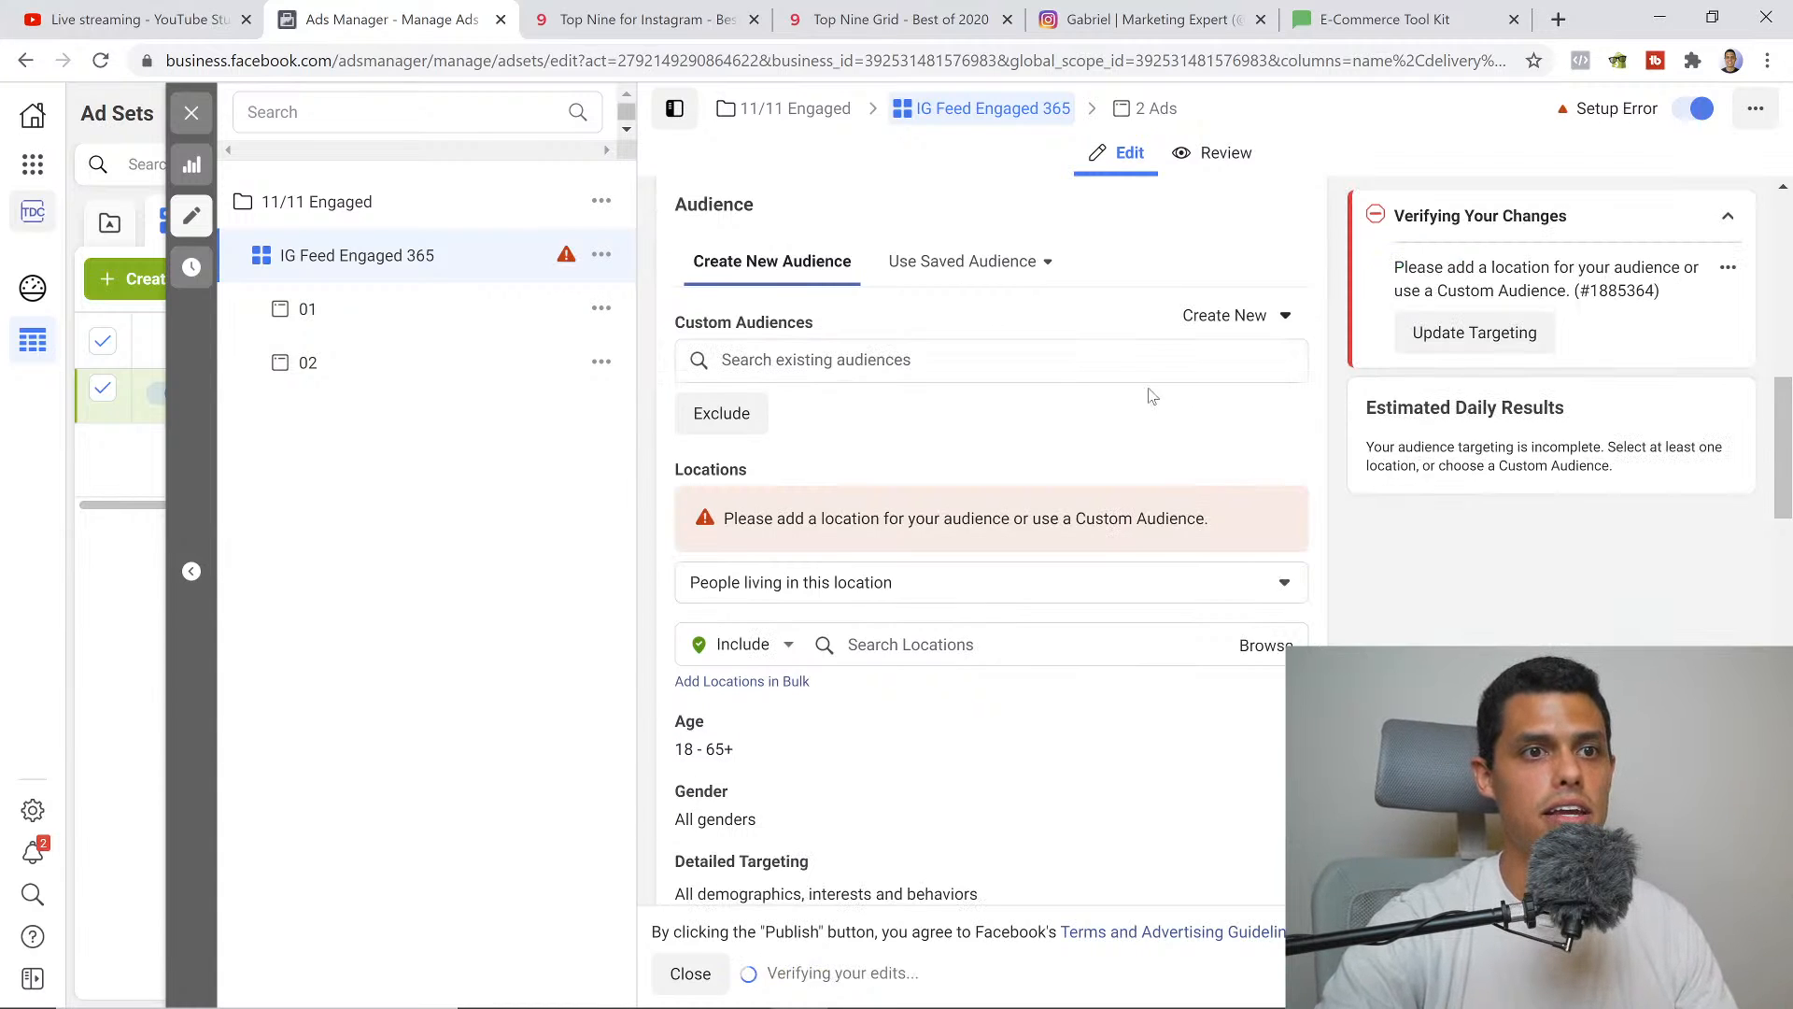
click(868, 364)
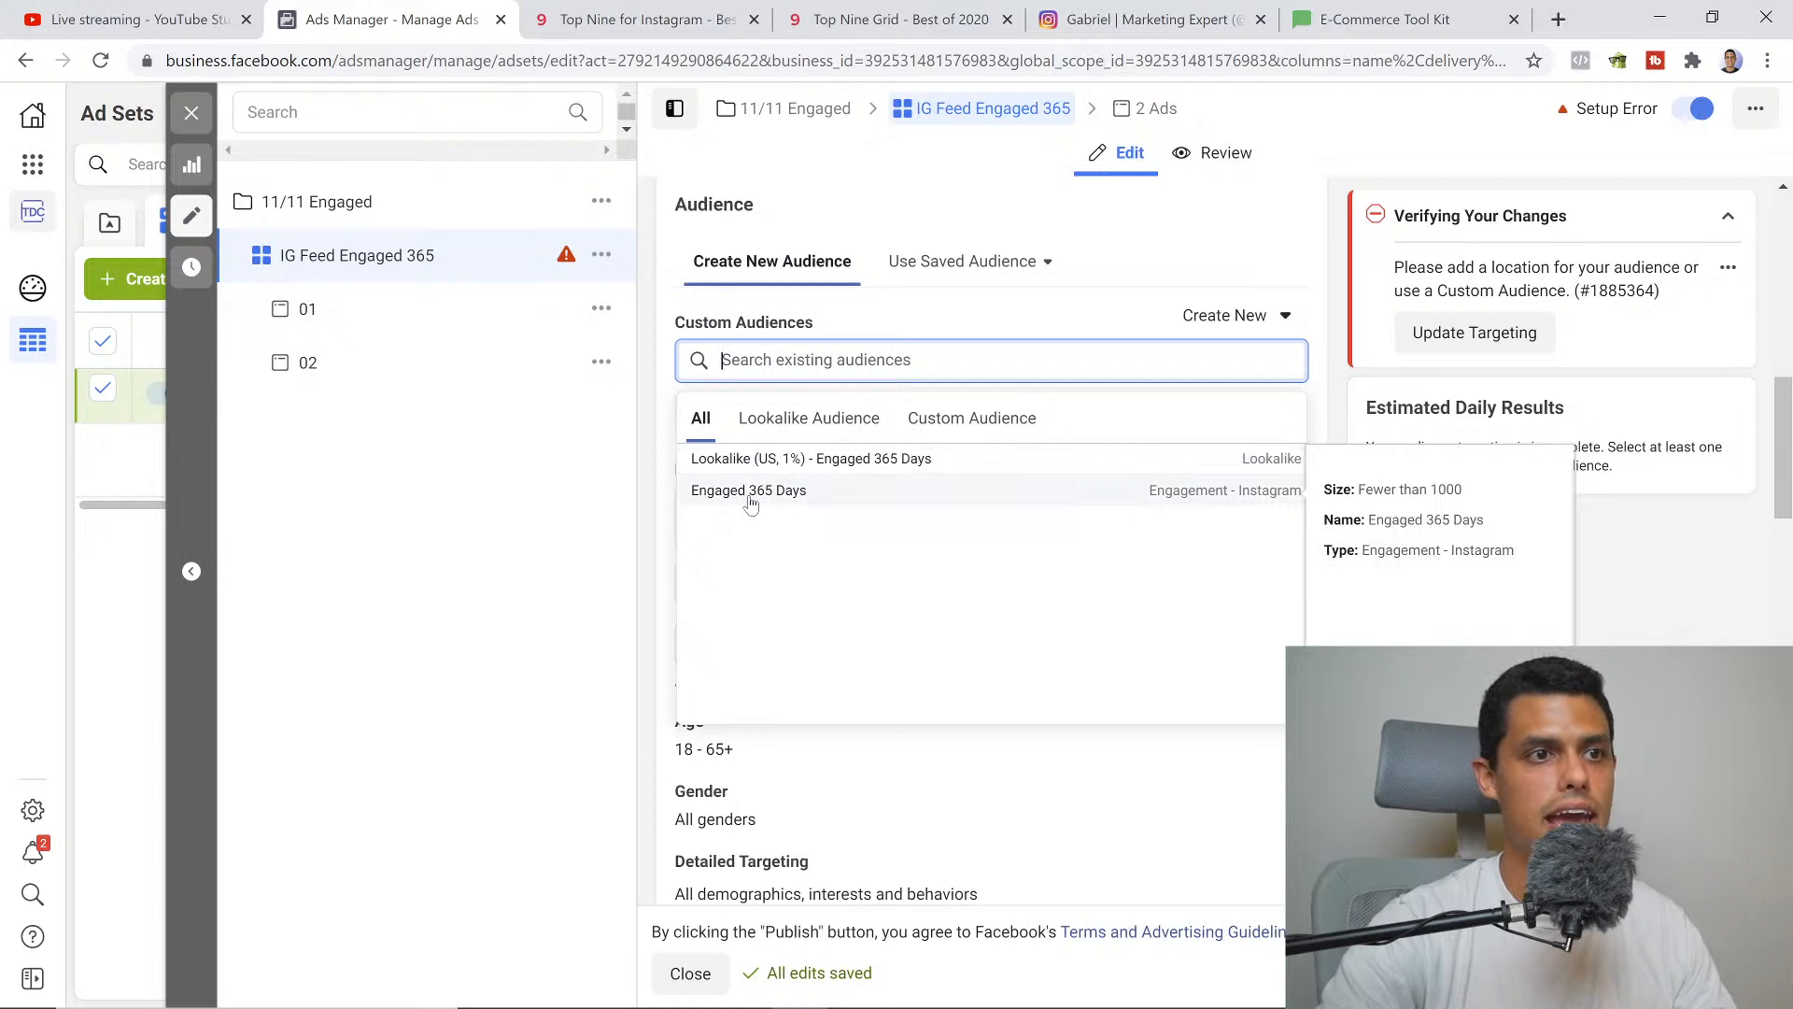
click(822, 492)
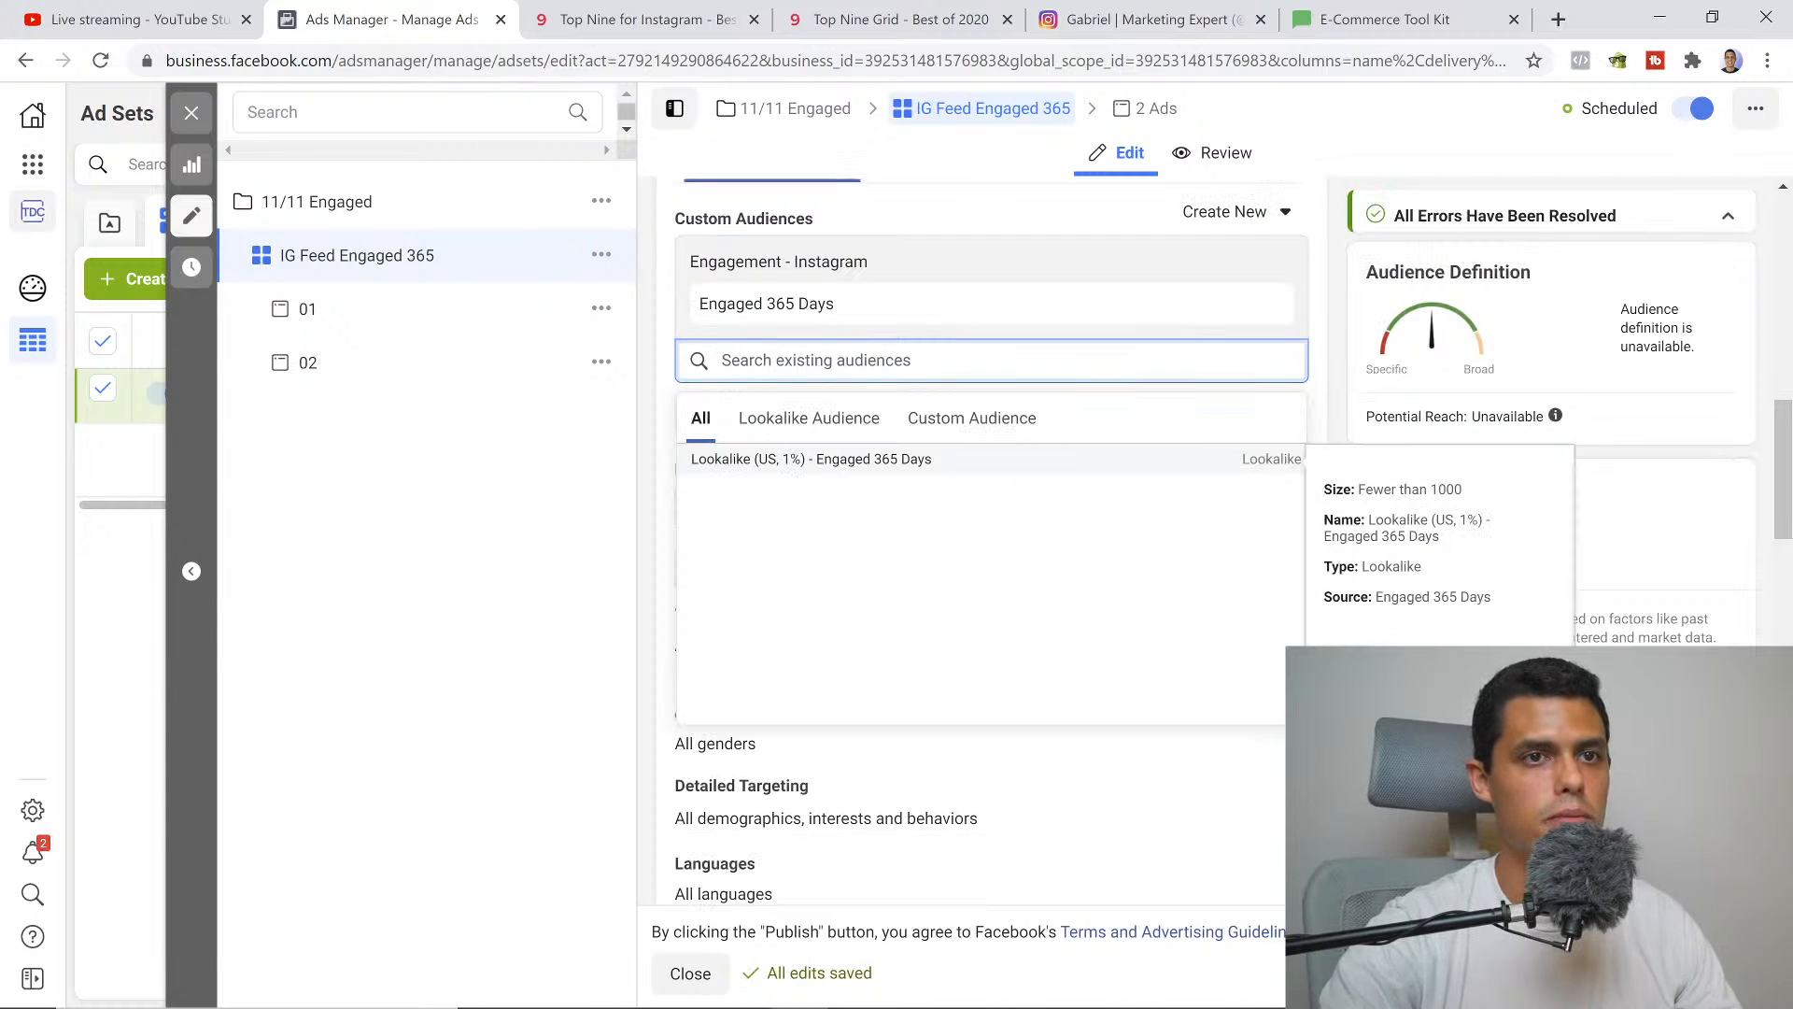
click(1318, 737)
scroll(1070, 408, up, 1)
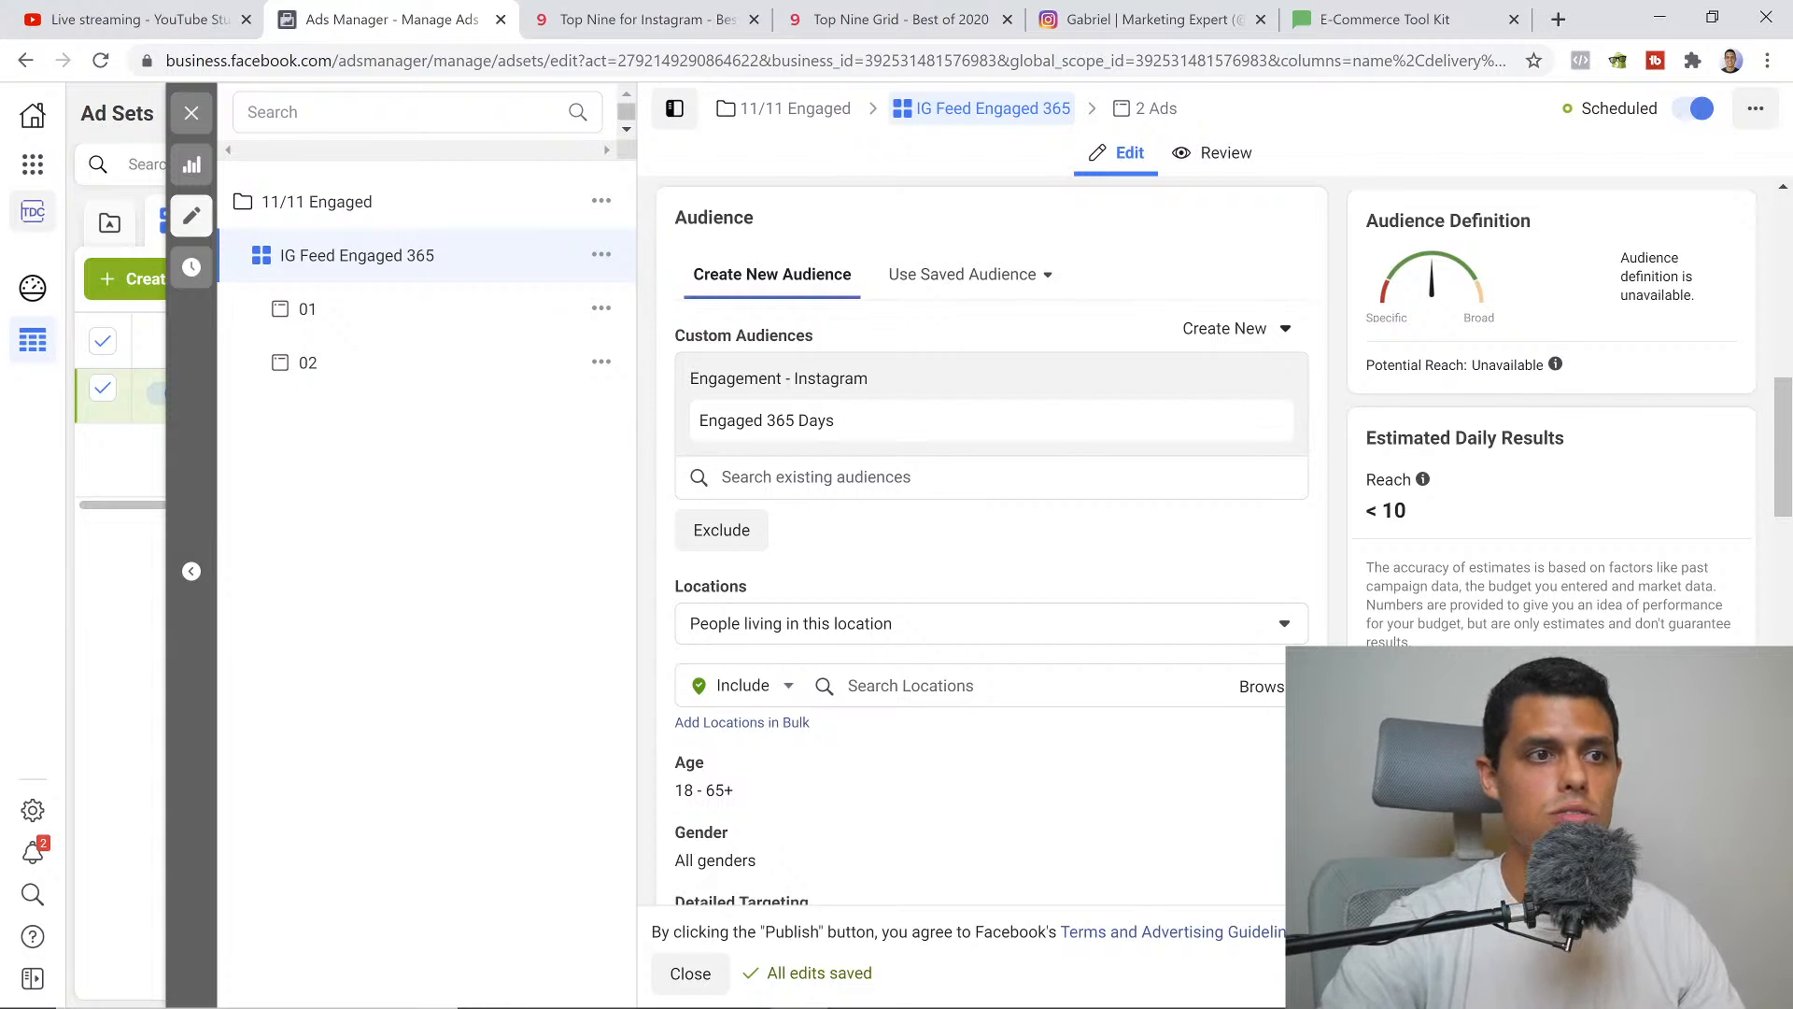
Review the ad set's location, age, gender, detailed targeting and language settings alongside its custom audience
scroll(790, 449, down, 1)
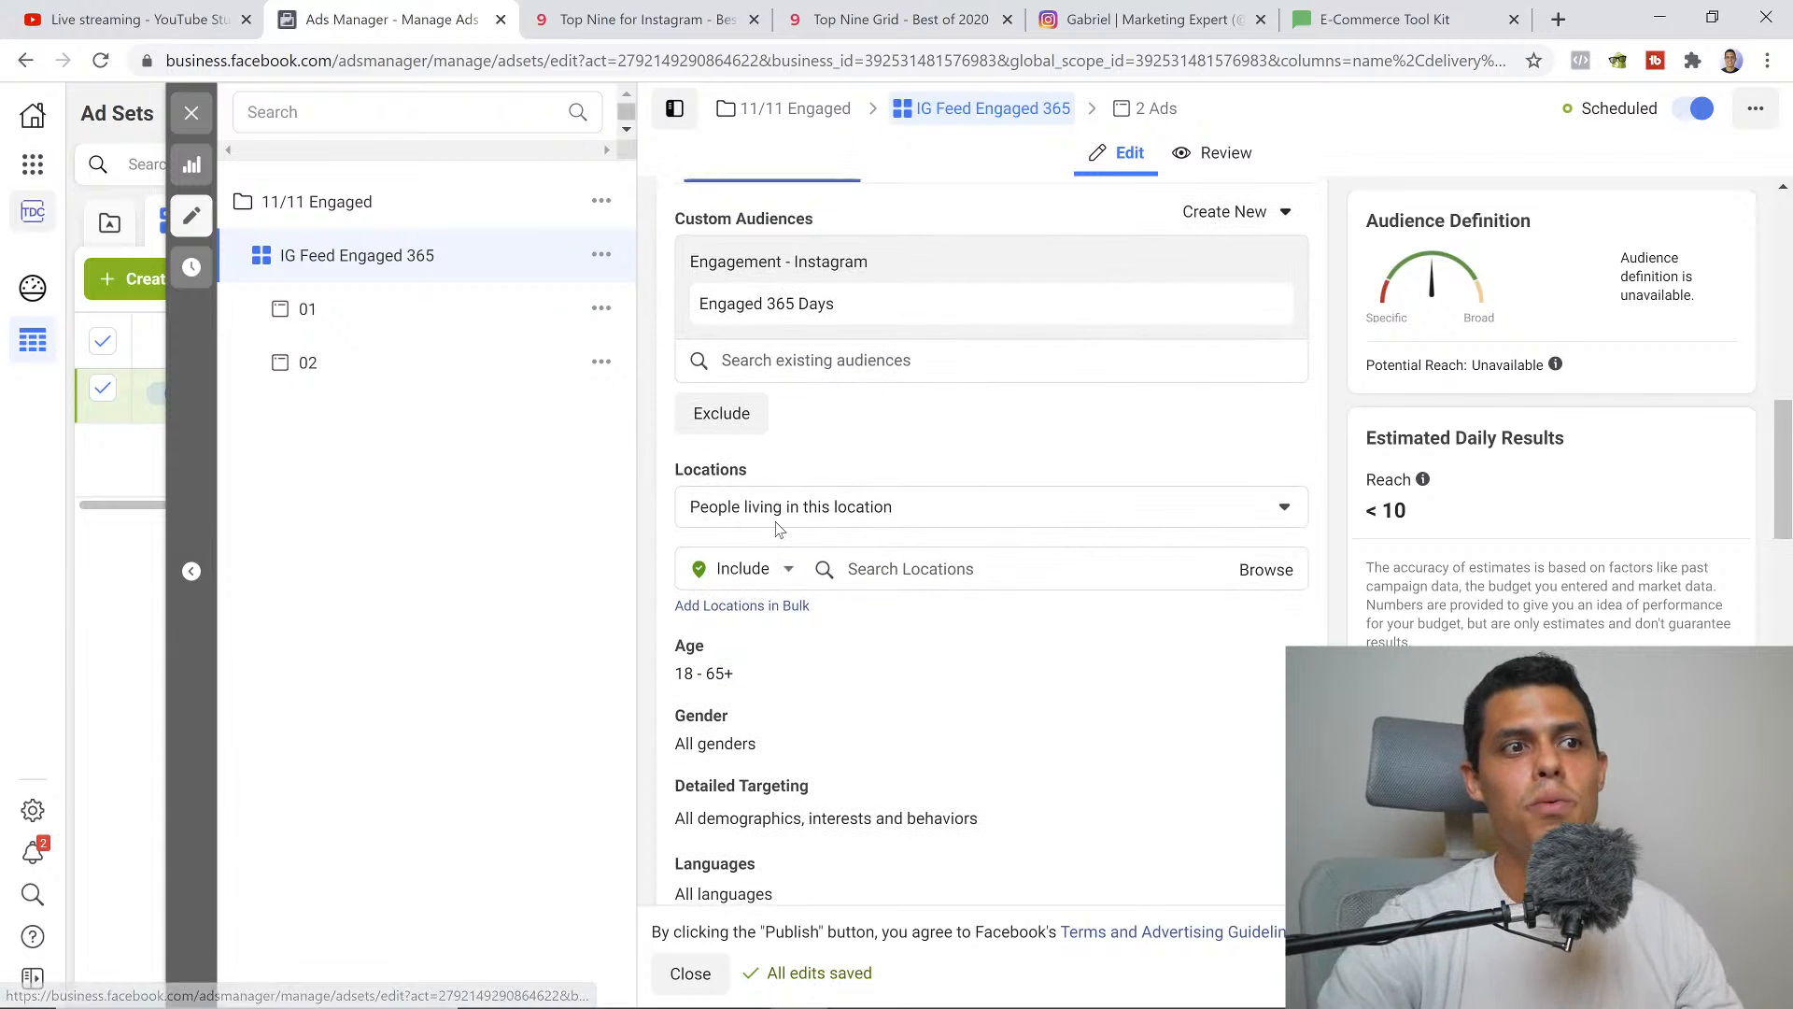
scroll(1062, 616, down, 1)
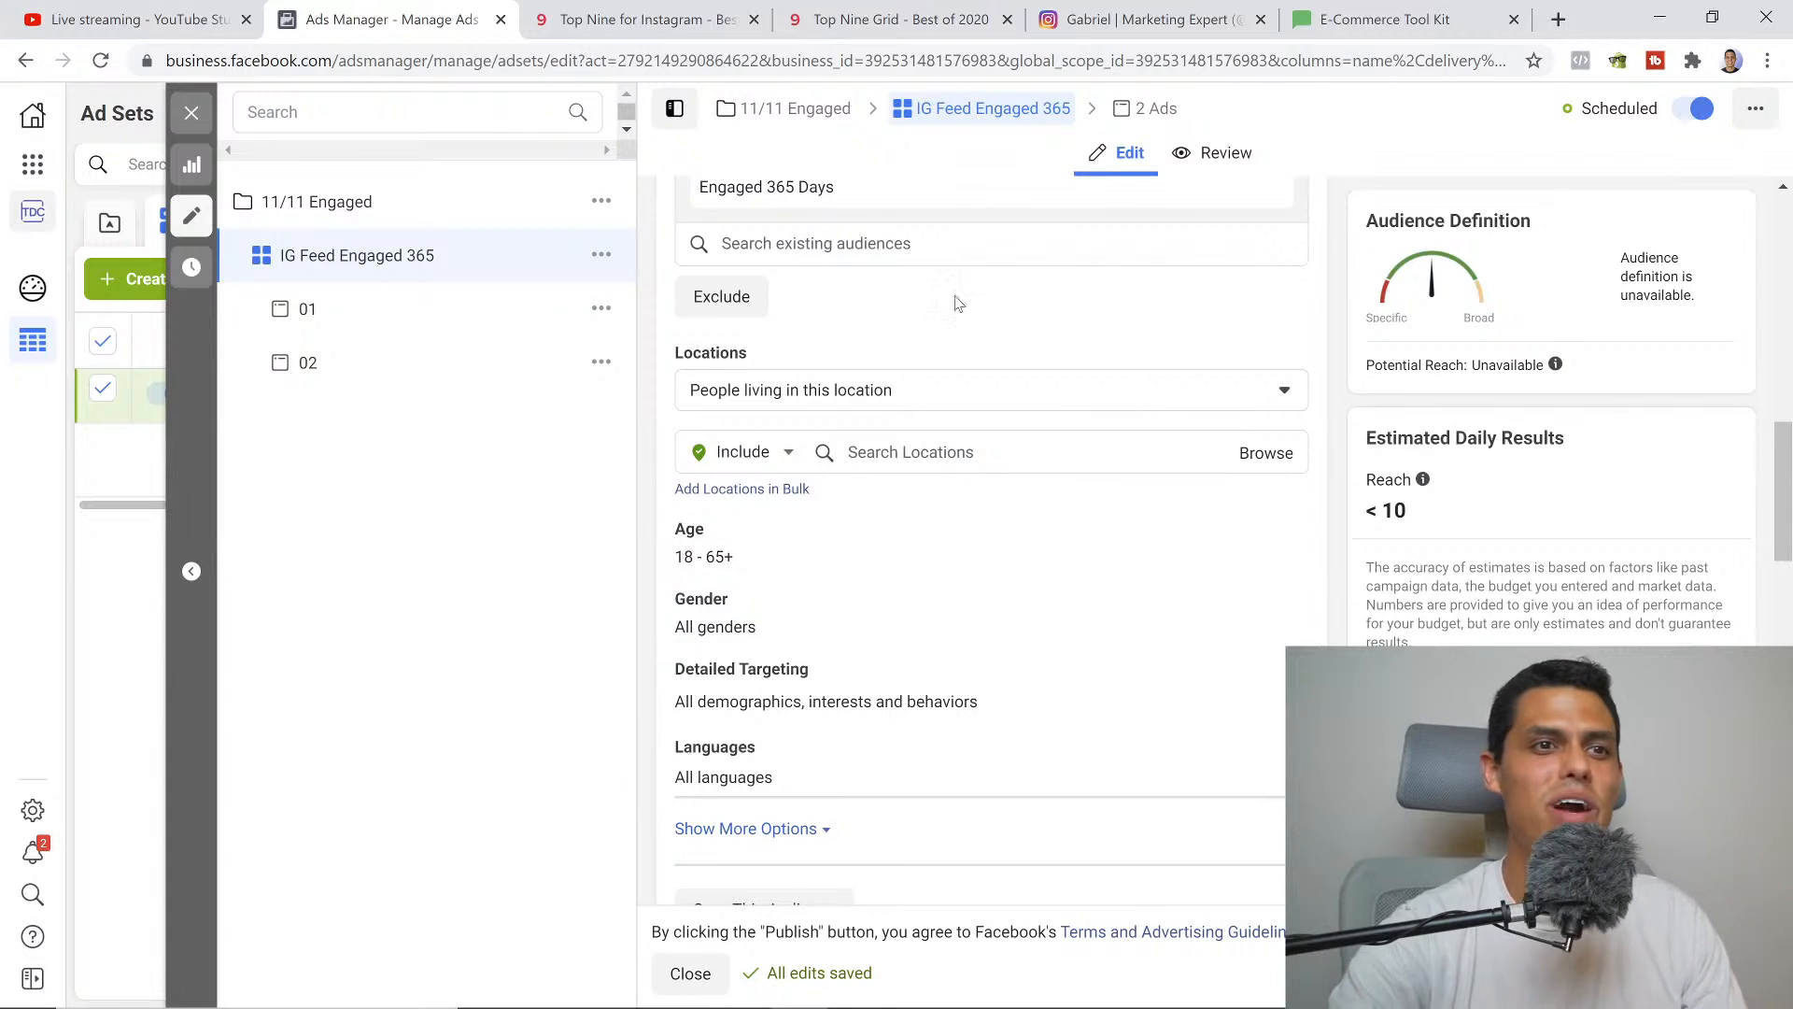
scroll(1242, 526, up, 1)
scroll(1242, 526, up, 1)
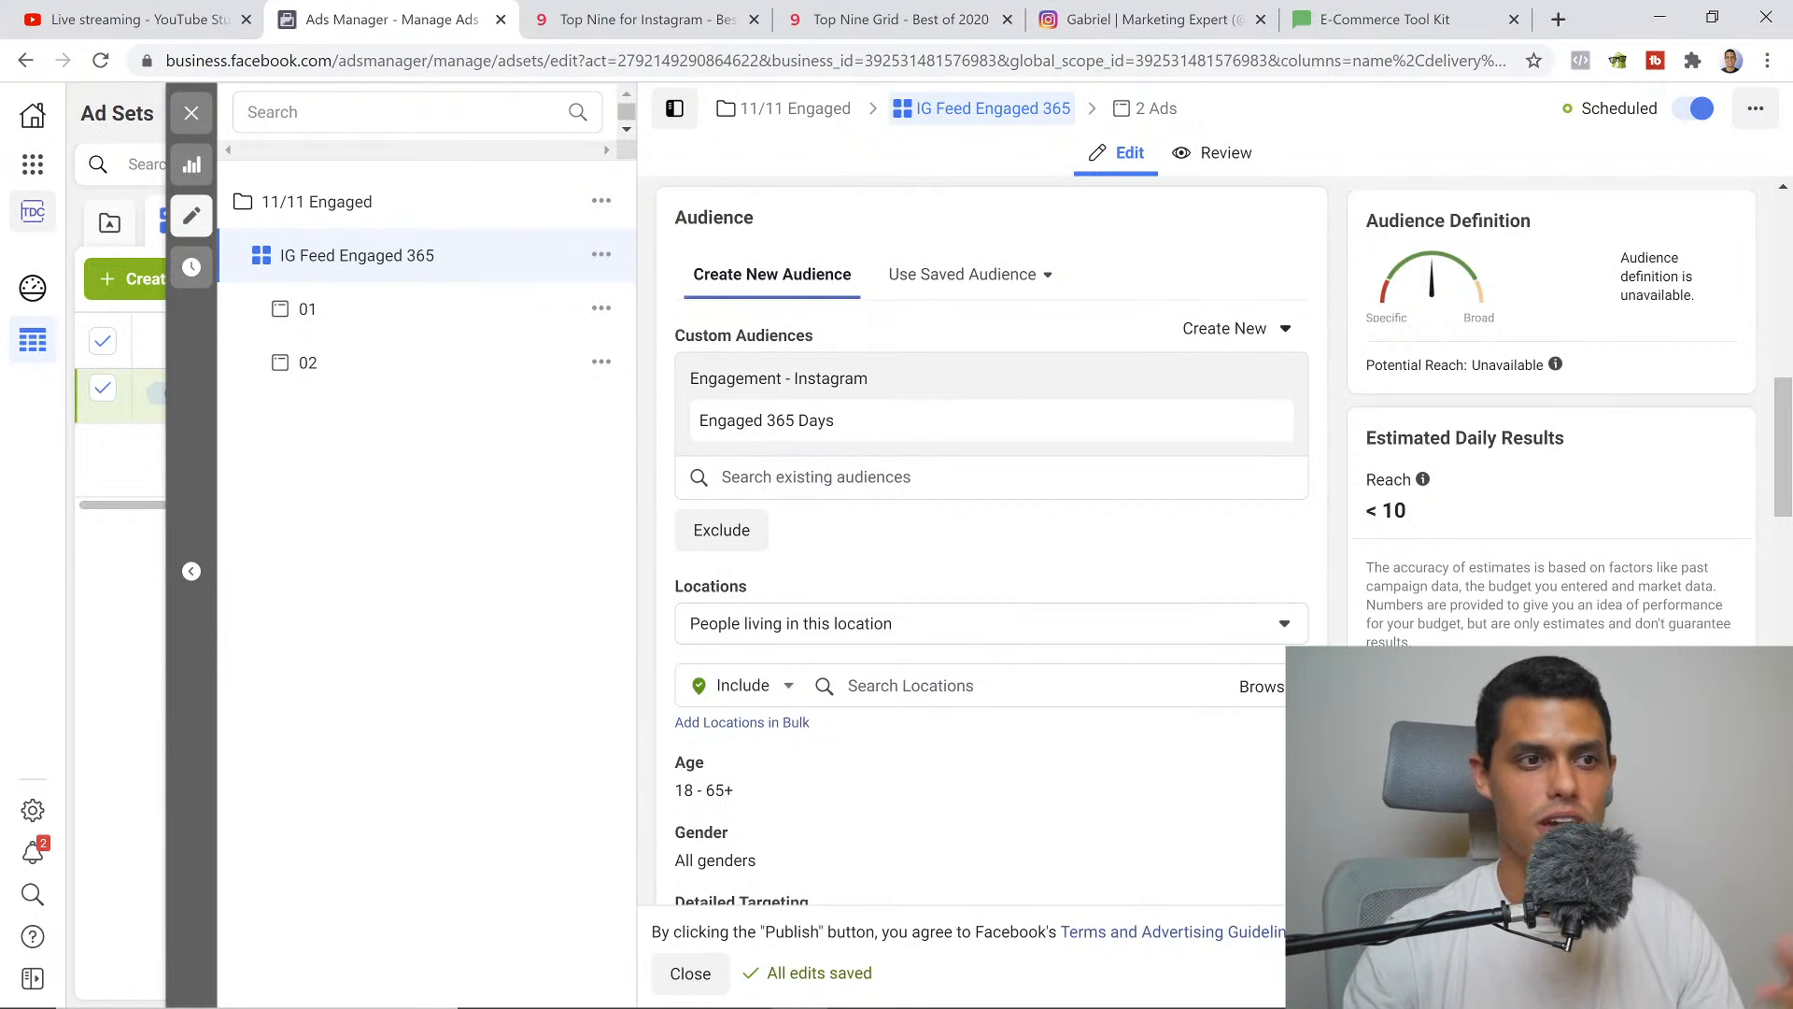
scroll(1170, 495, down, 3)
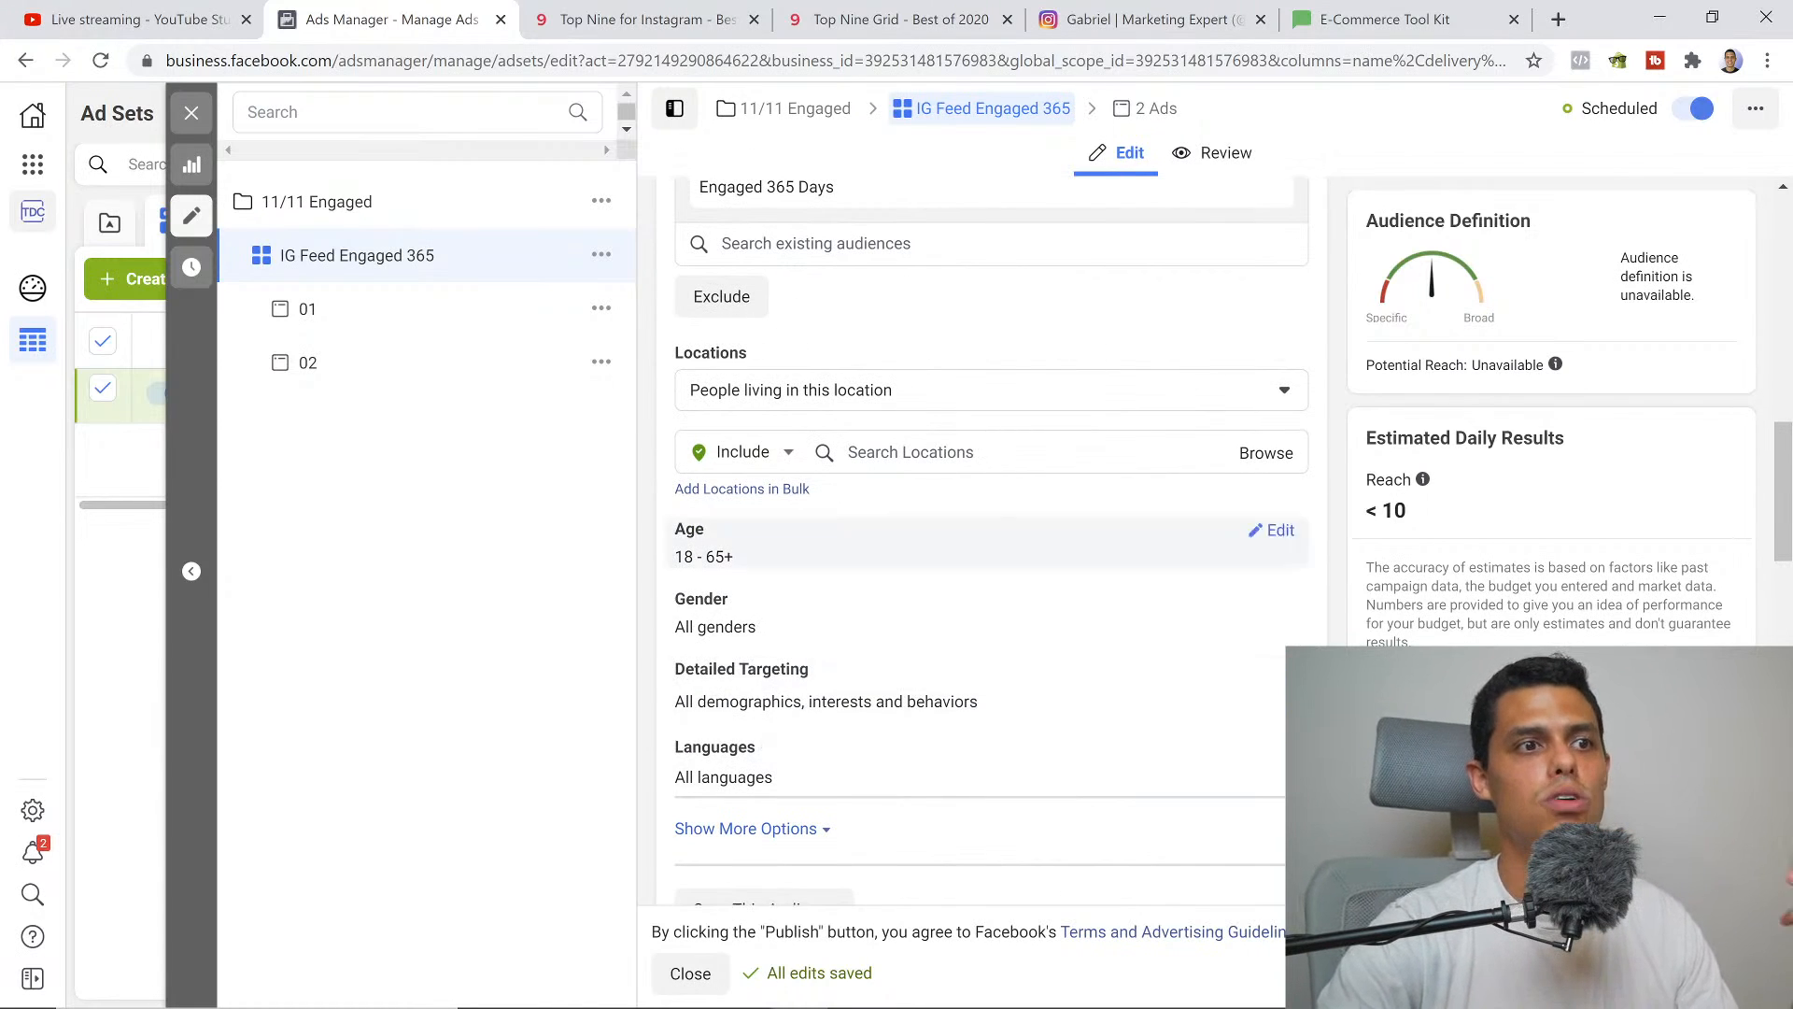
scroll(859, 366, up, 3)
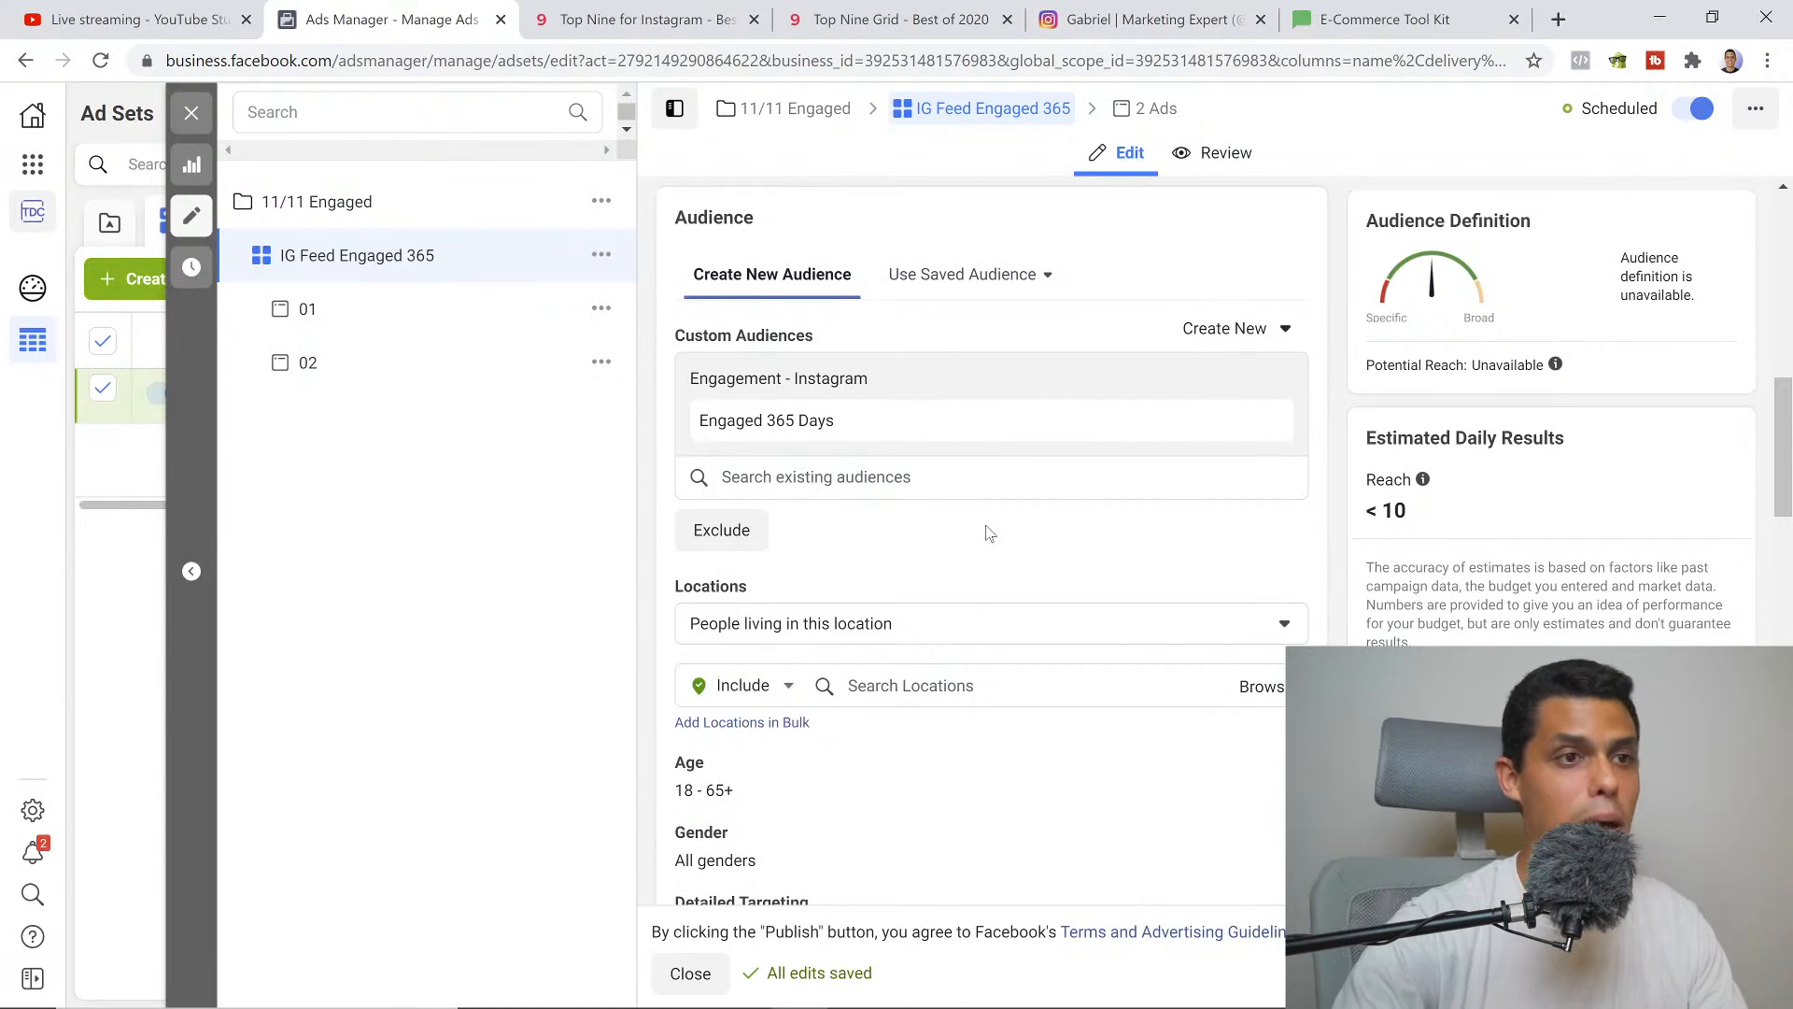
scroll(990, 560, down, 3)
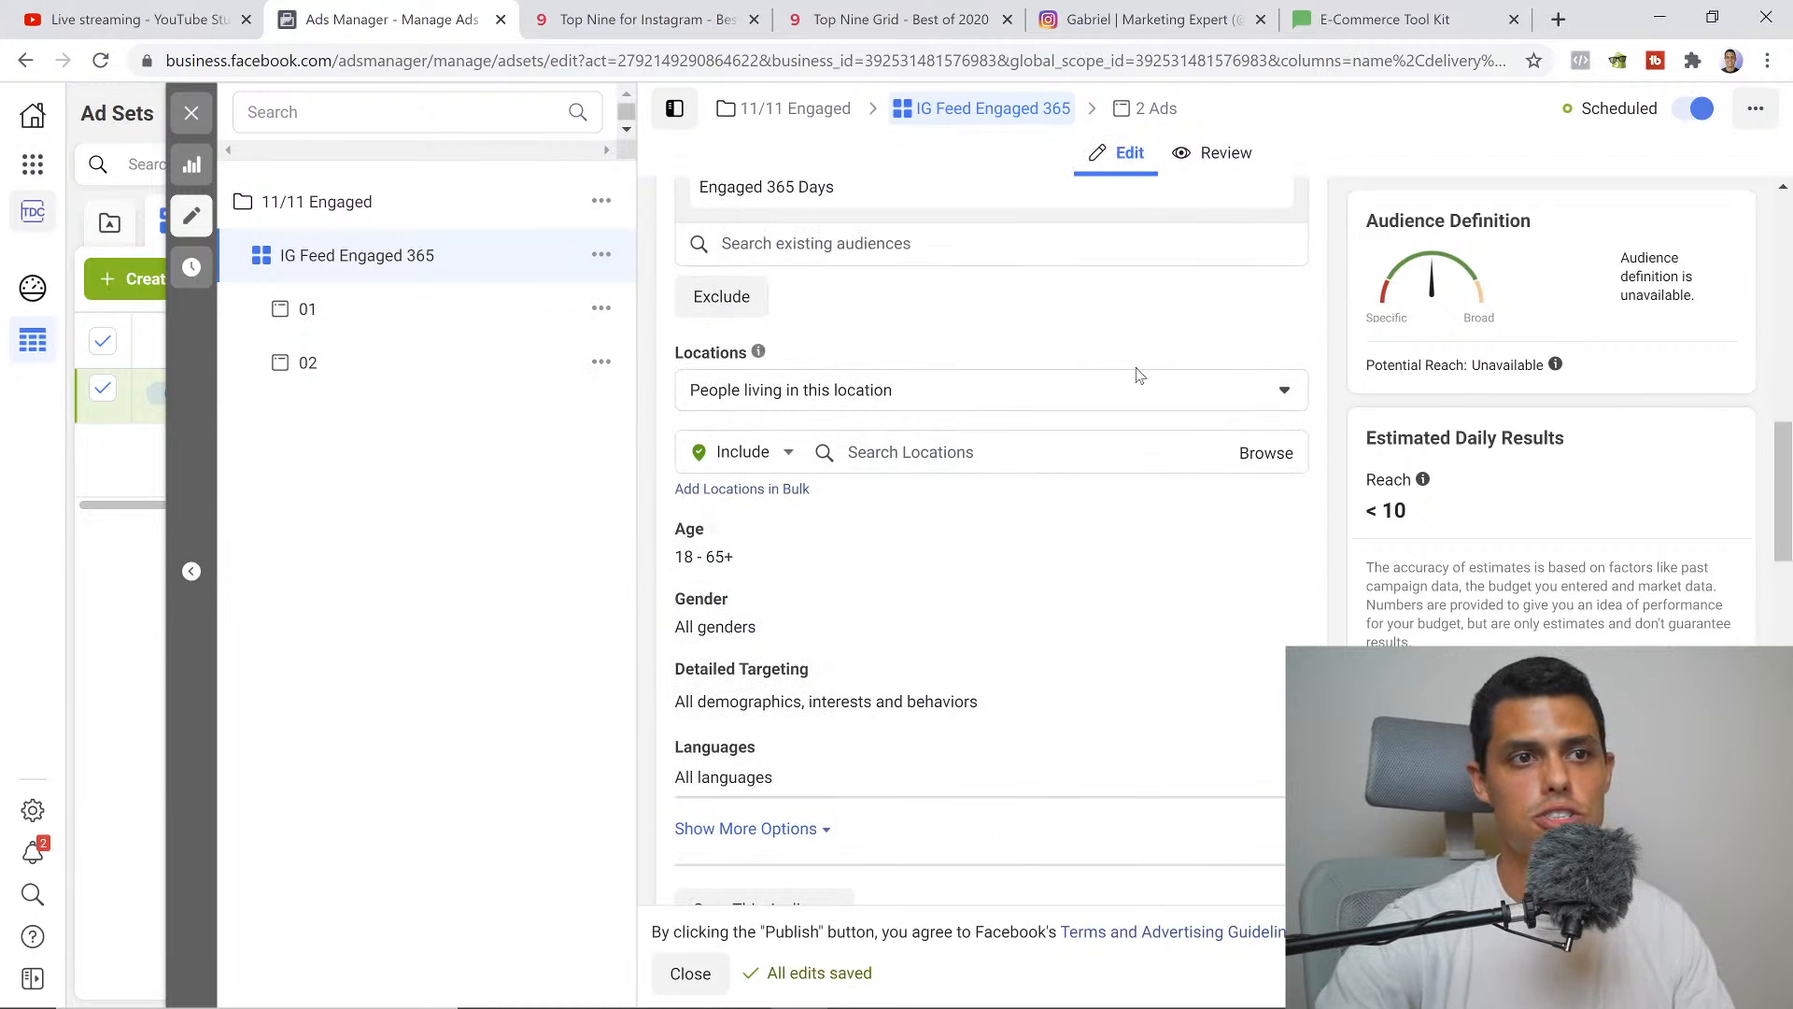
scroll(1012, 744, up, 3)
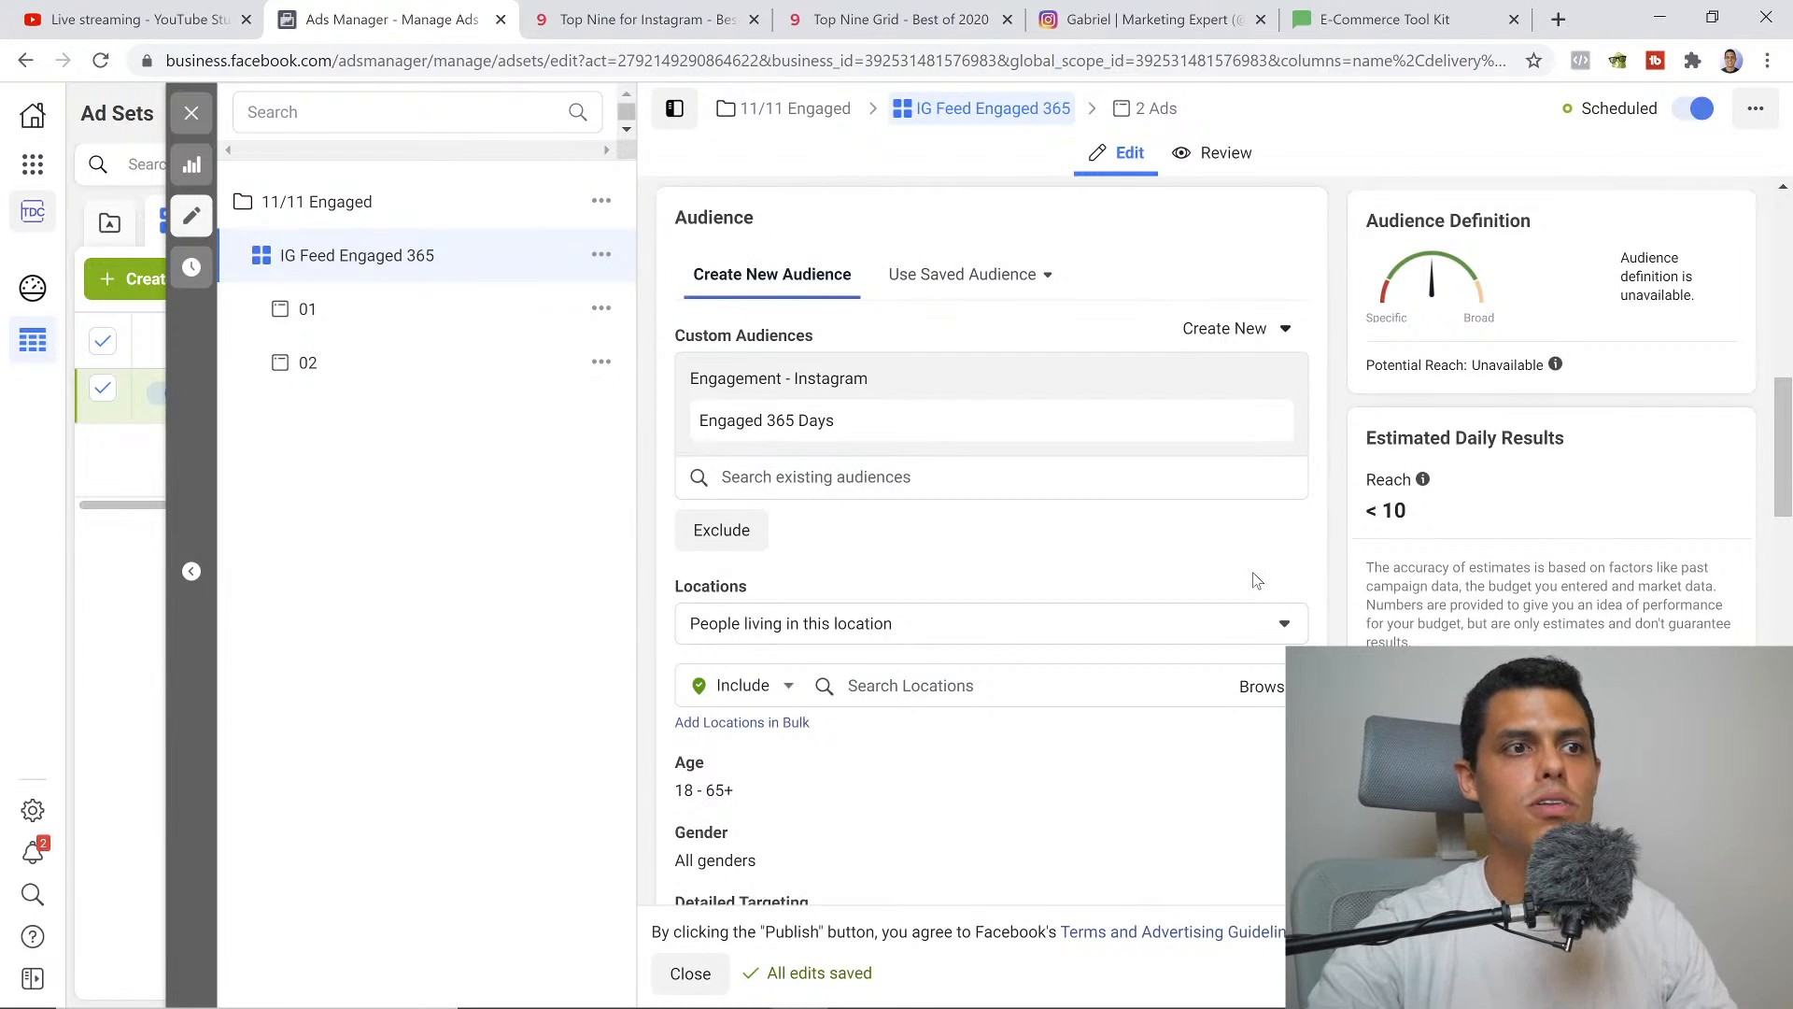
scroll(1035, 581, down, 4)
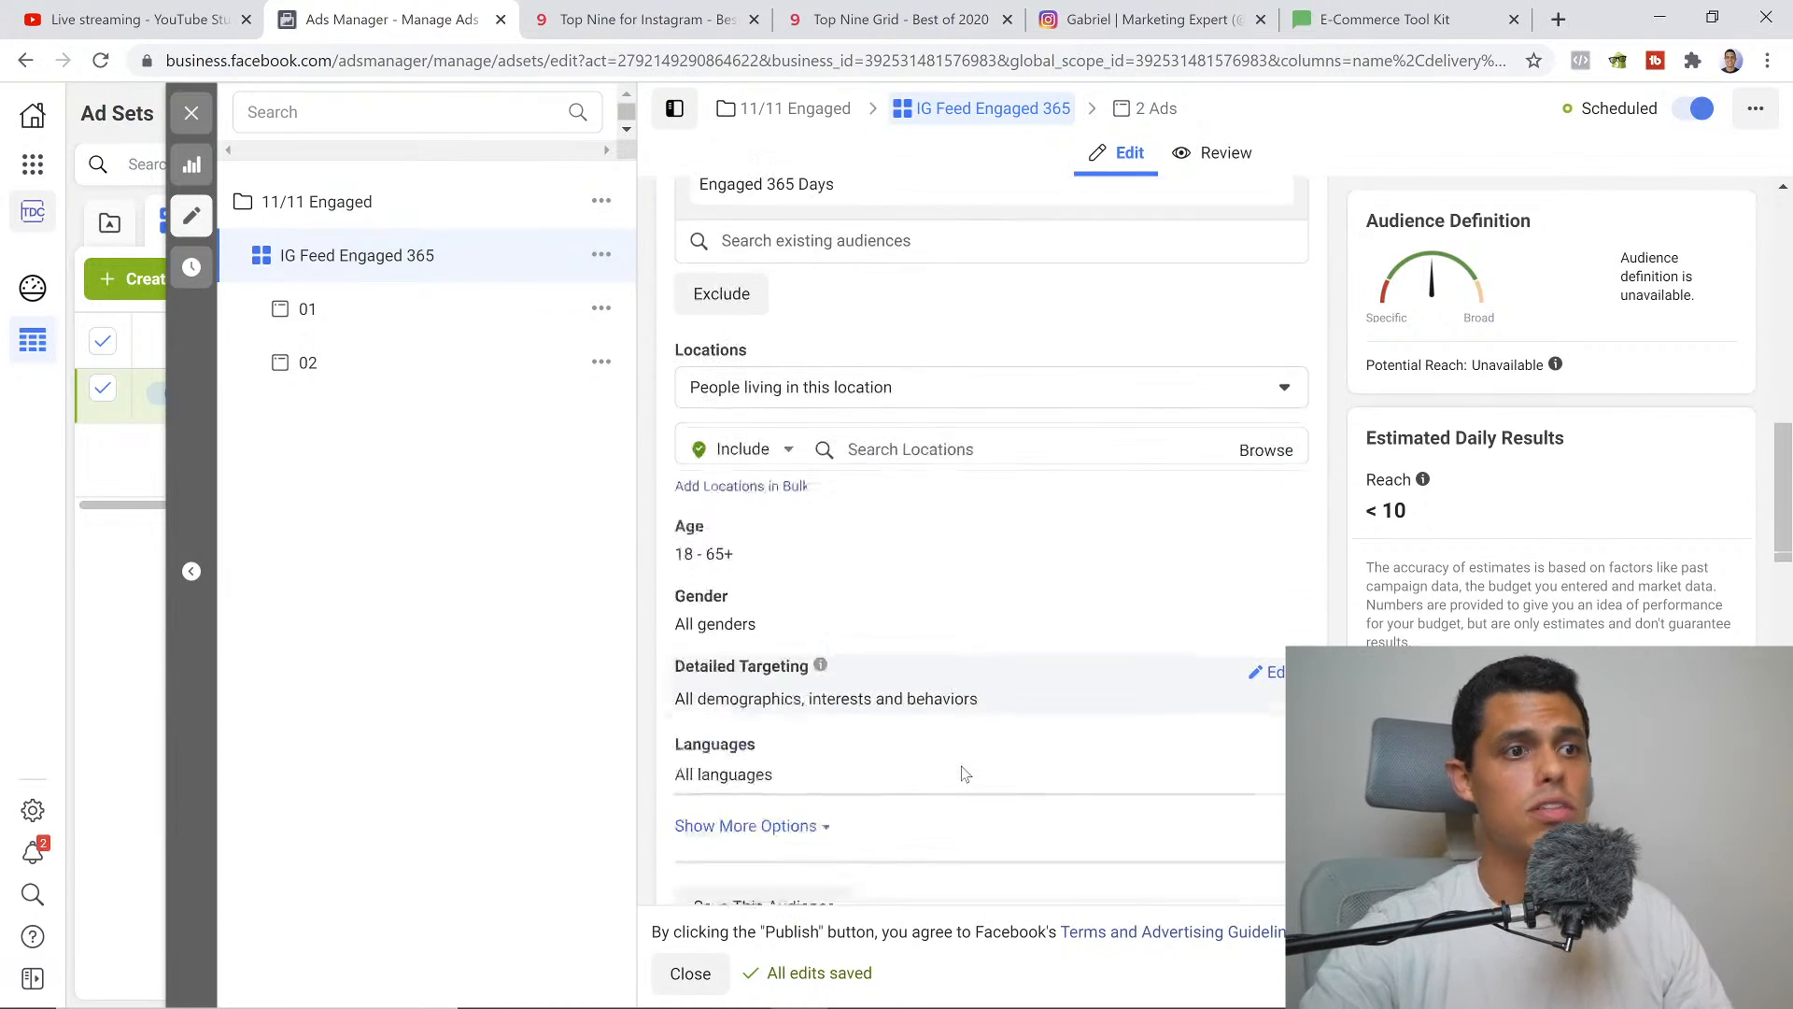
scroll(896, 456, up, 3)
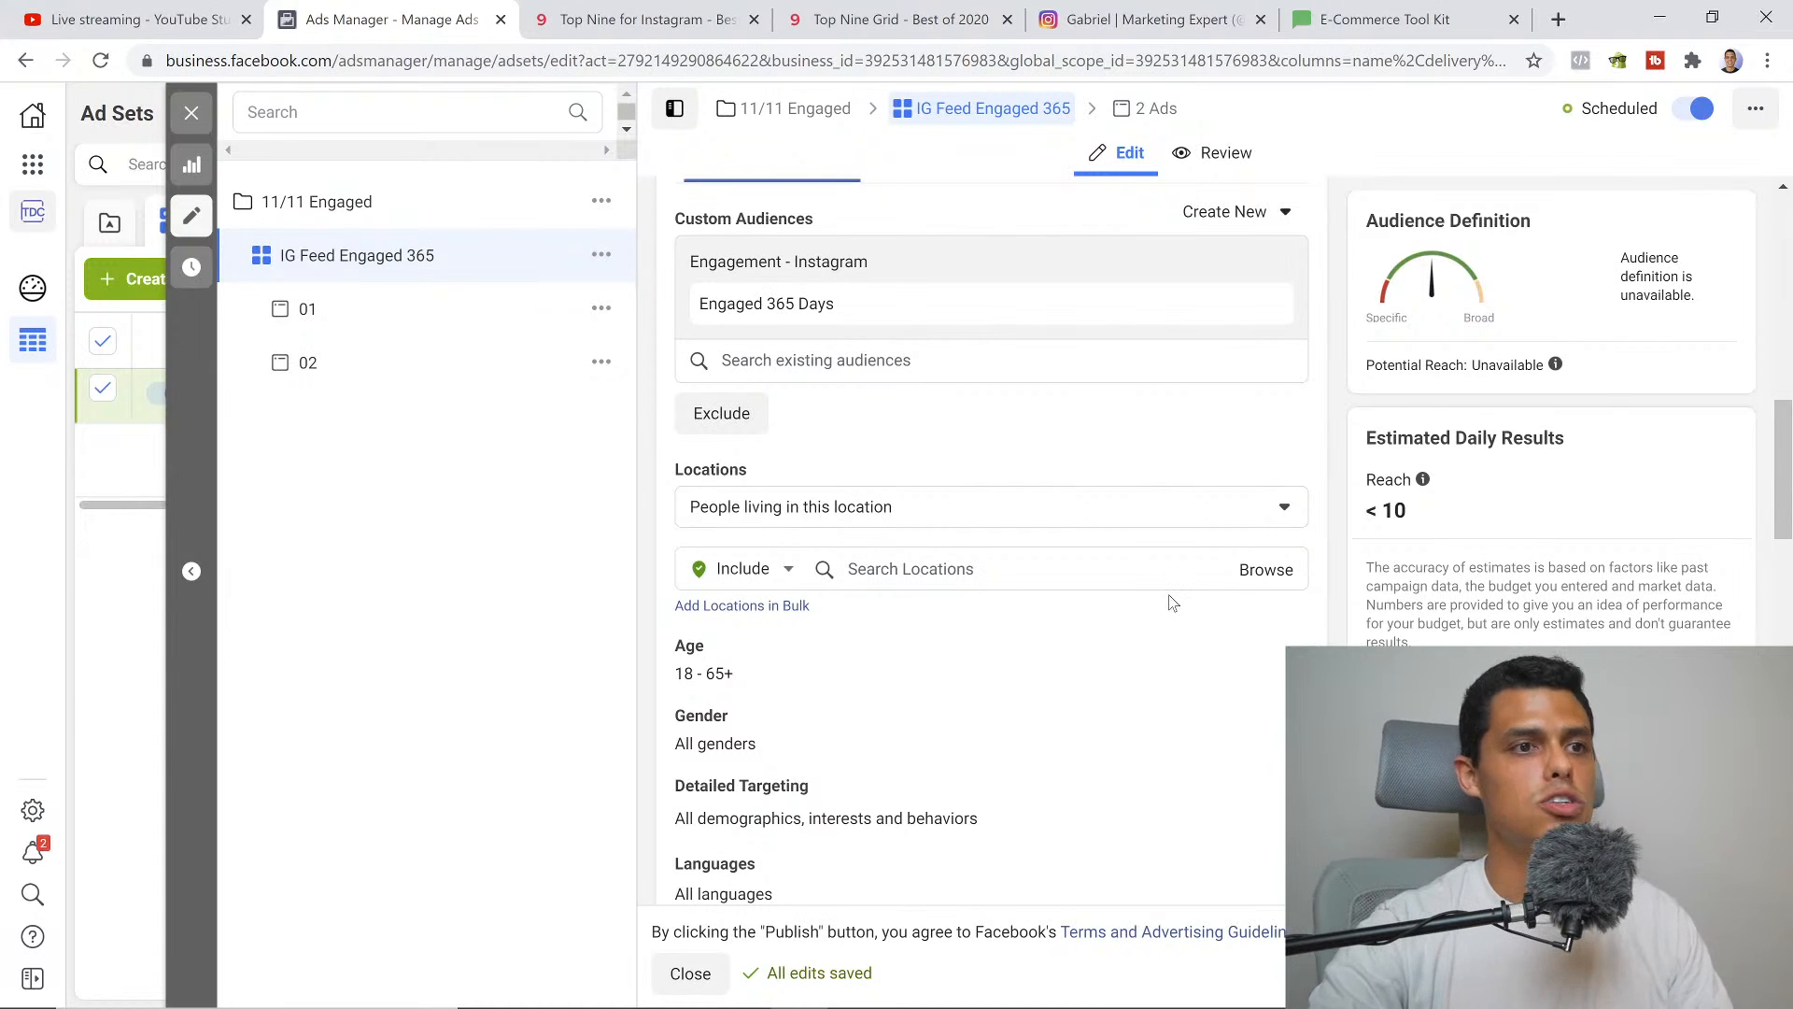
scroll(847, 601, down, 1)
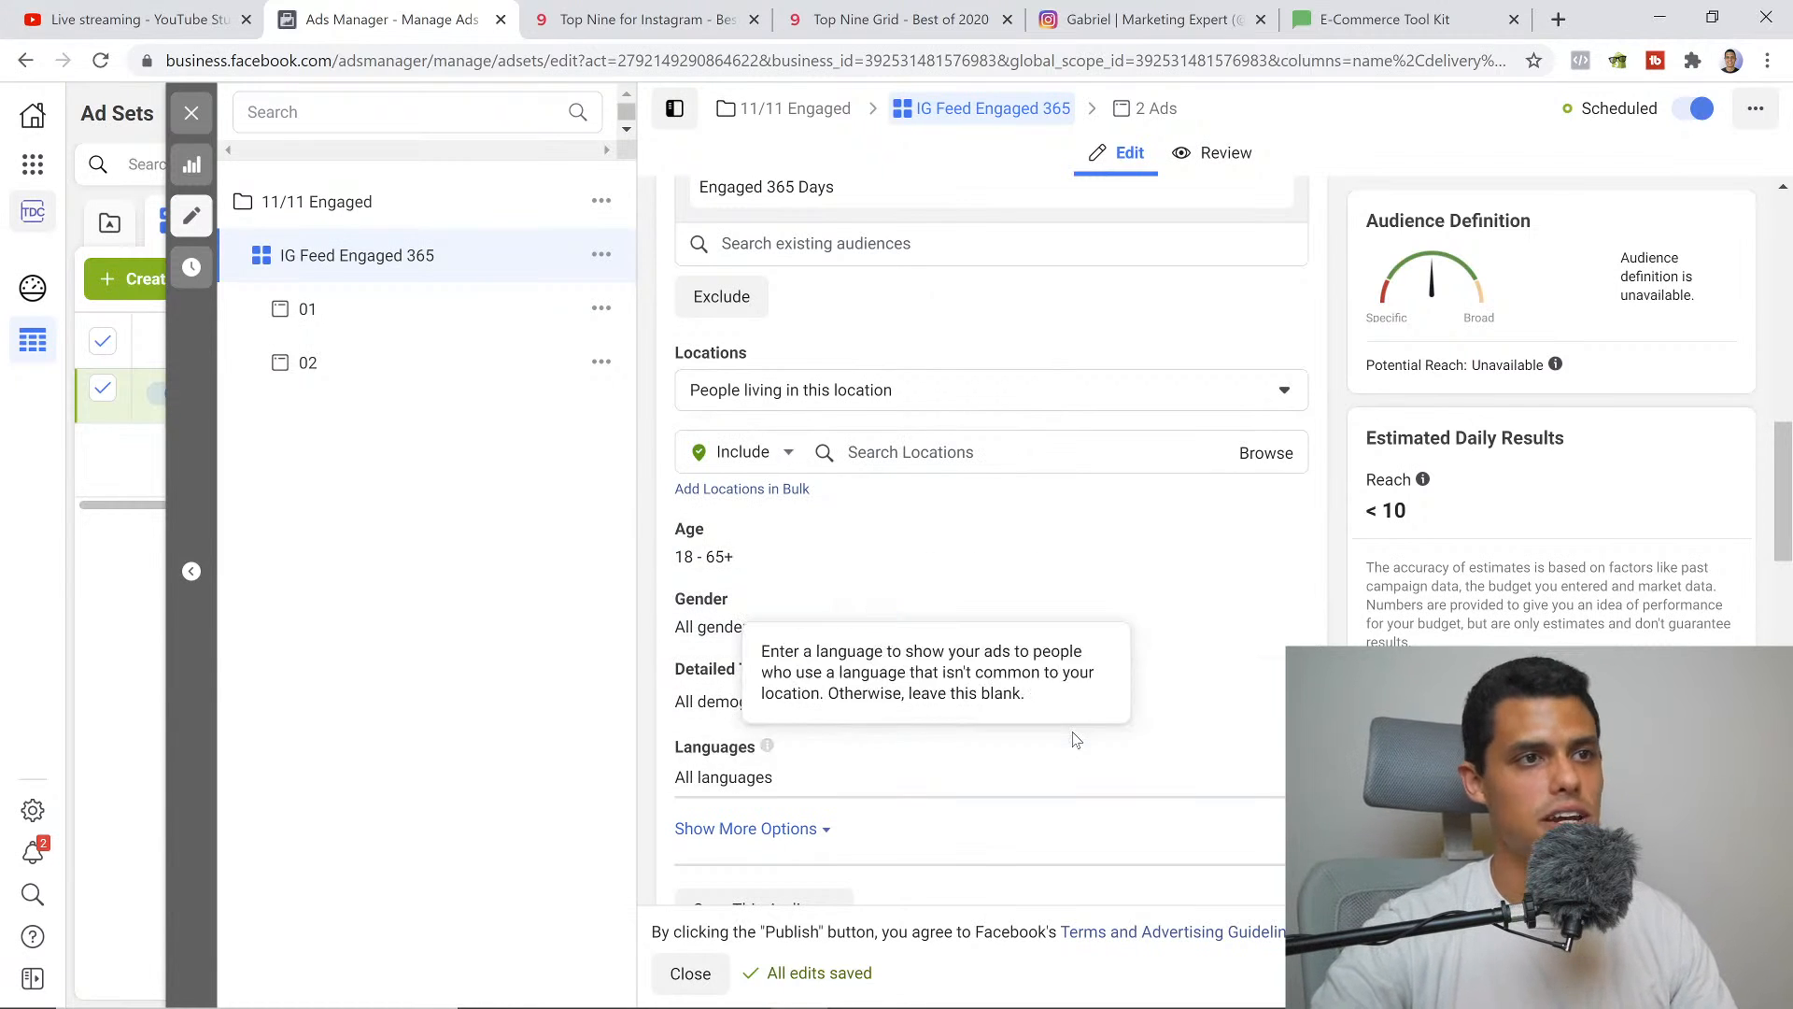
scroll(1095, 702, up, 1)
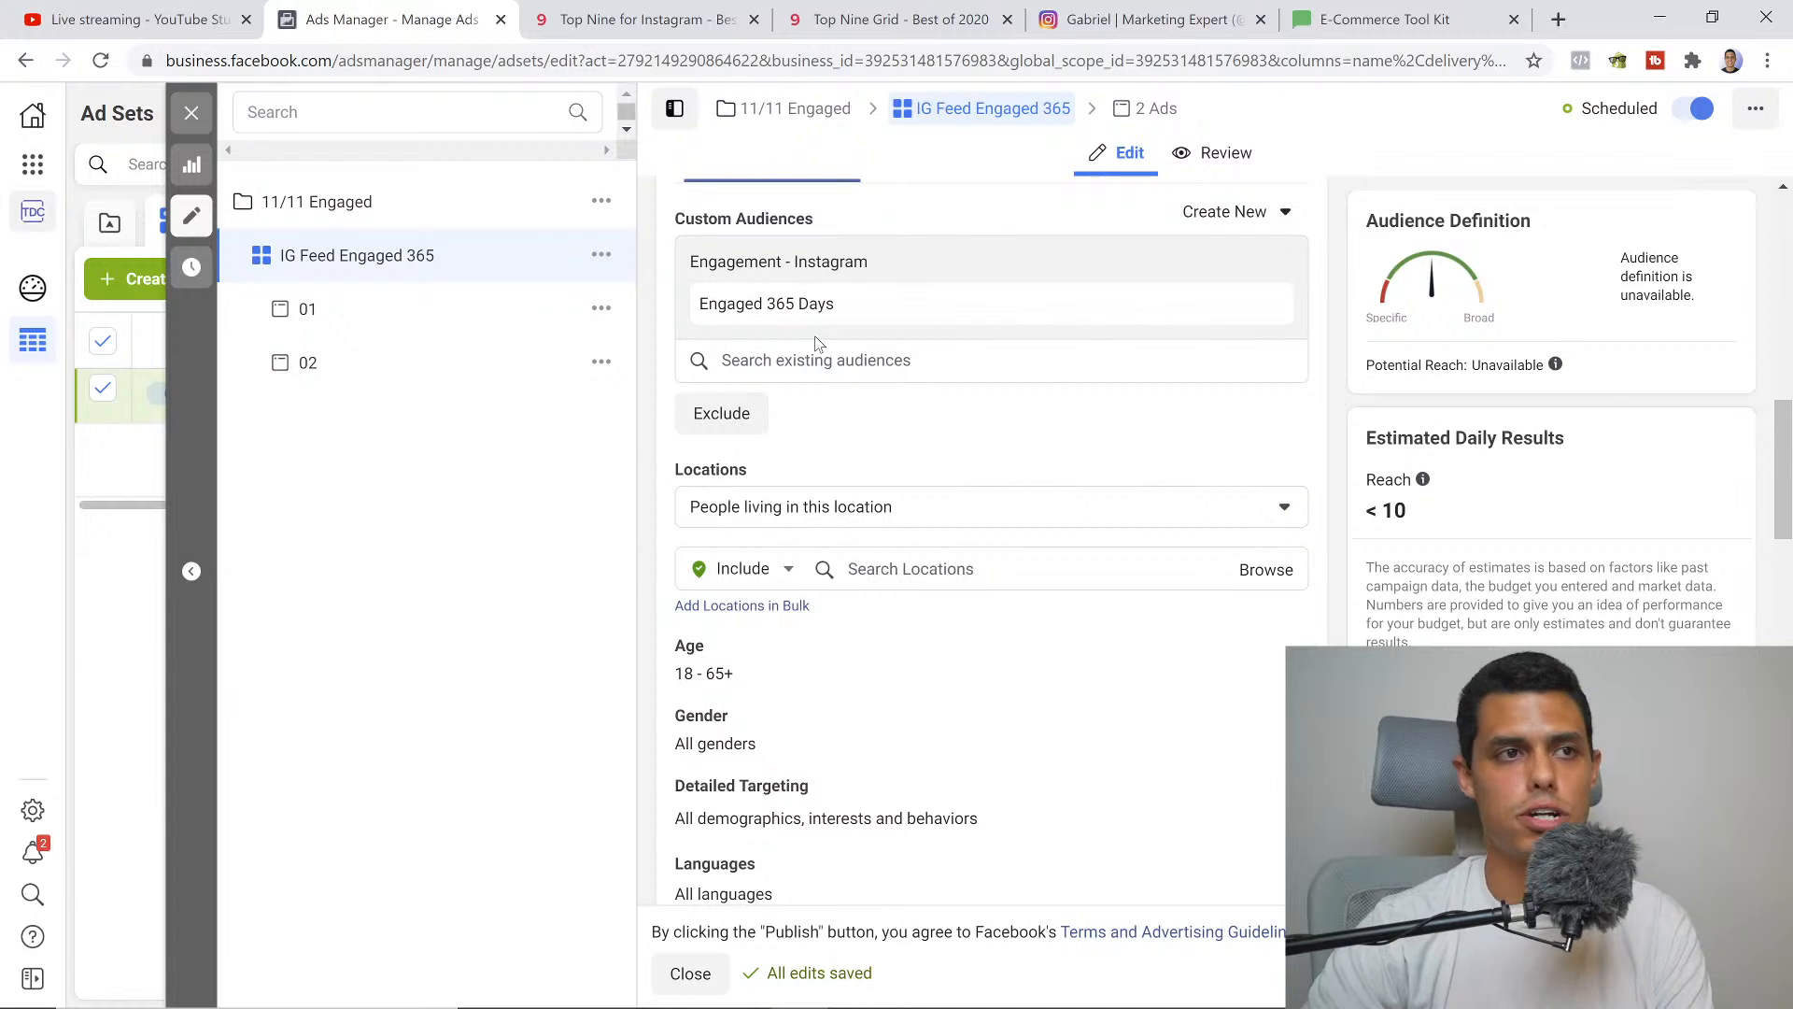
Examine the ad set's manual placements and selected platforms, and check them against the Top Nine grid of best posts
scroll(1235, 669, down, 6)
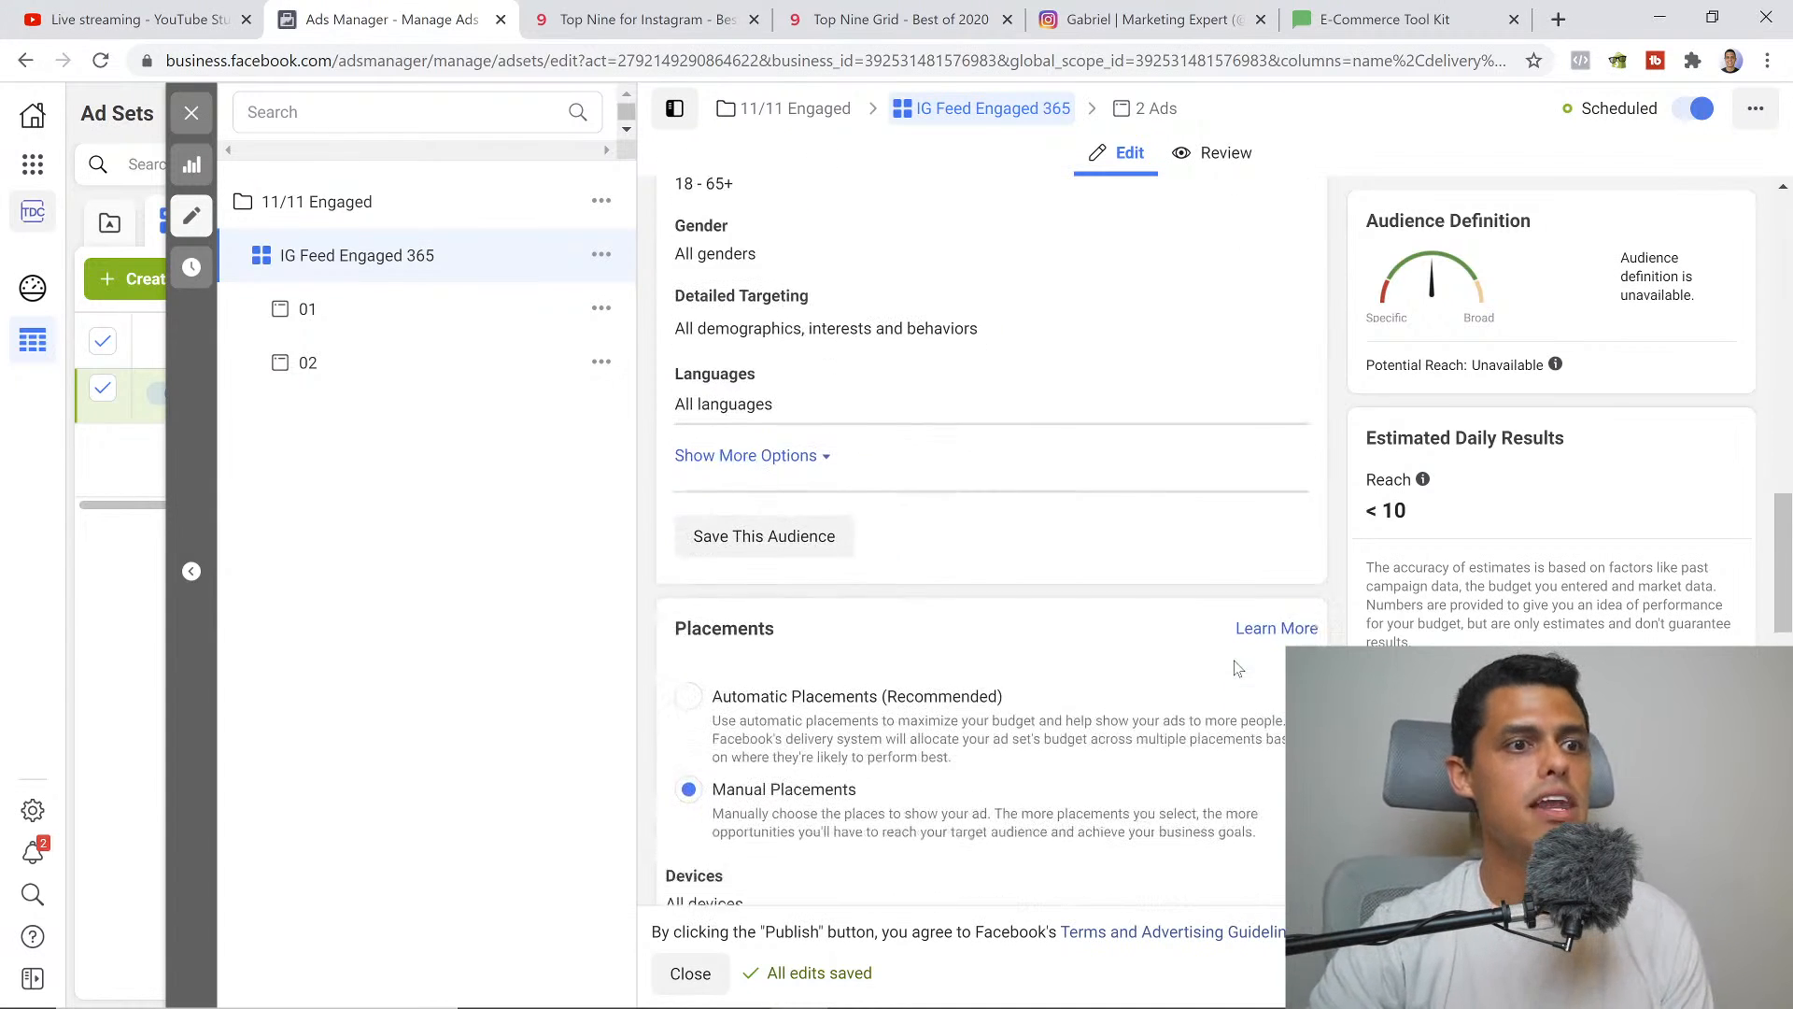
scroll(1235, 669, down, 1)
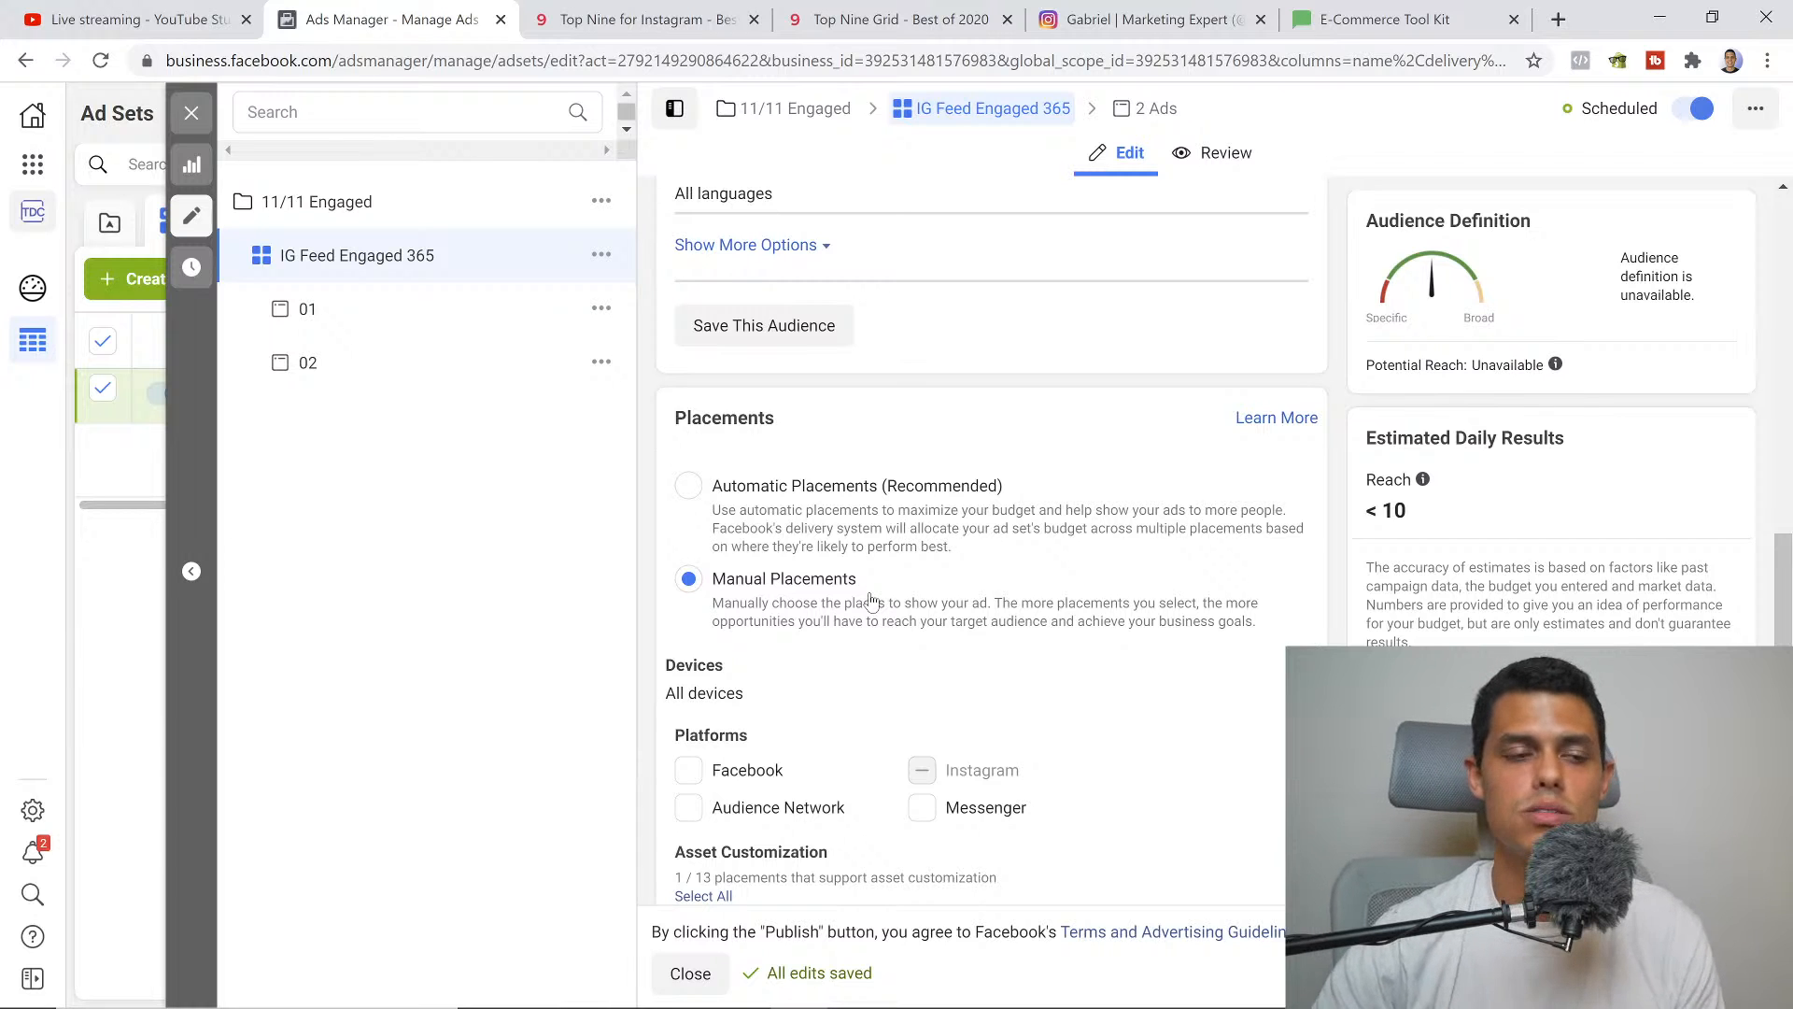
scroll(870, 599, down, 2)
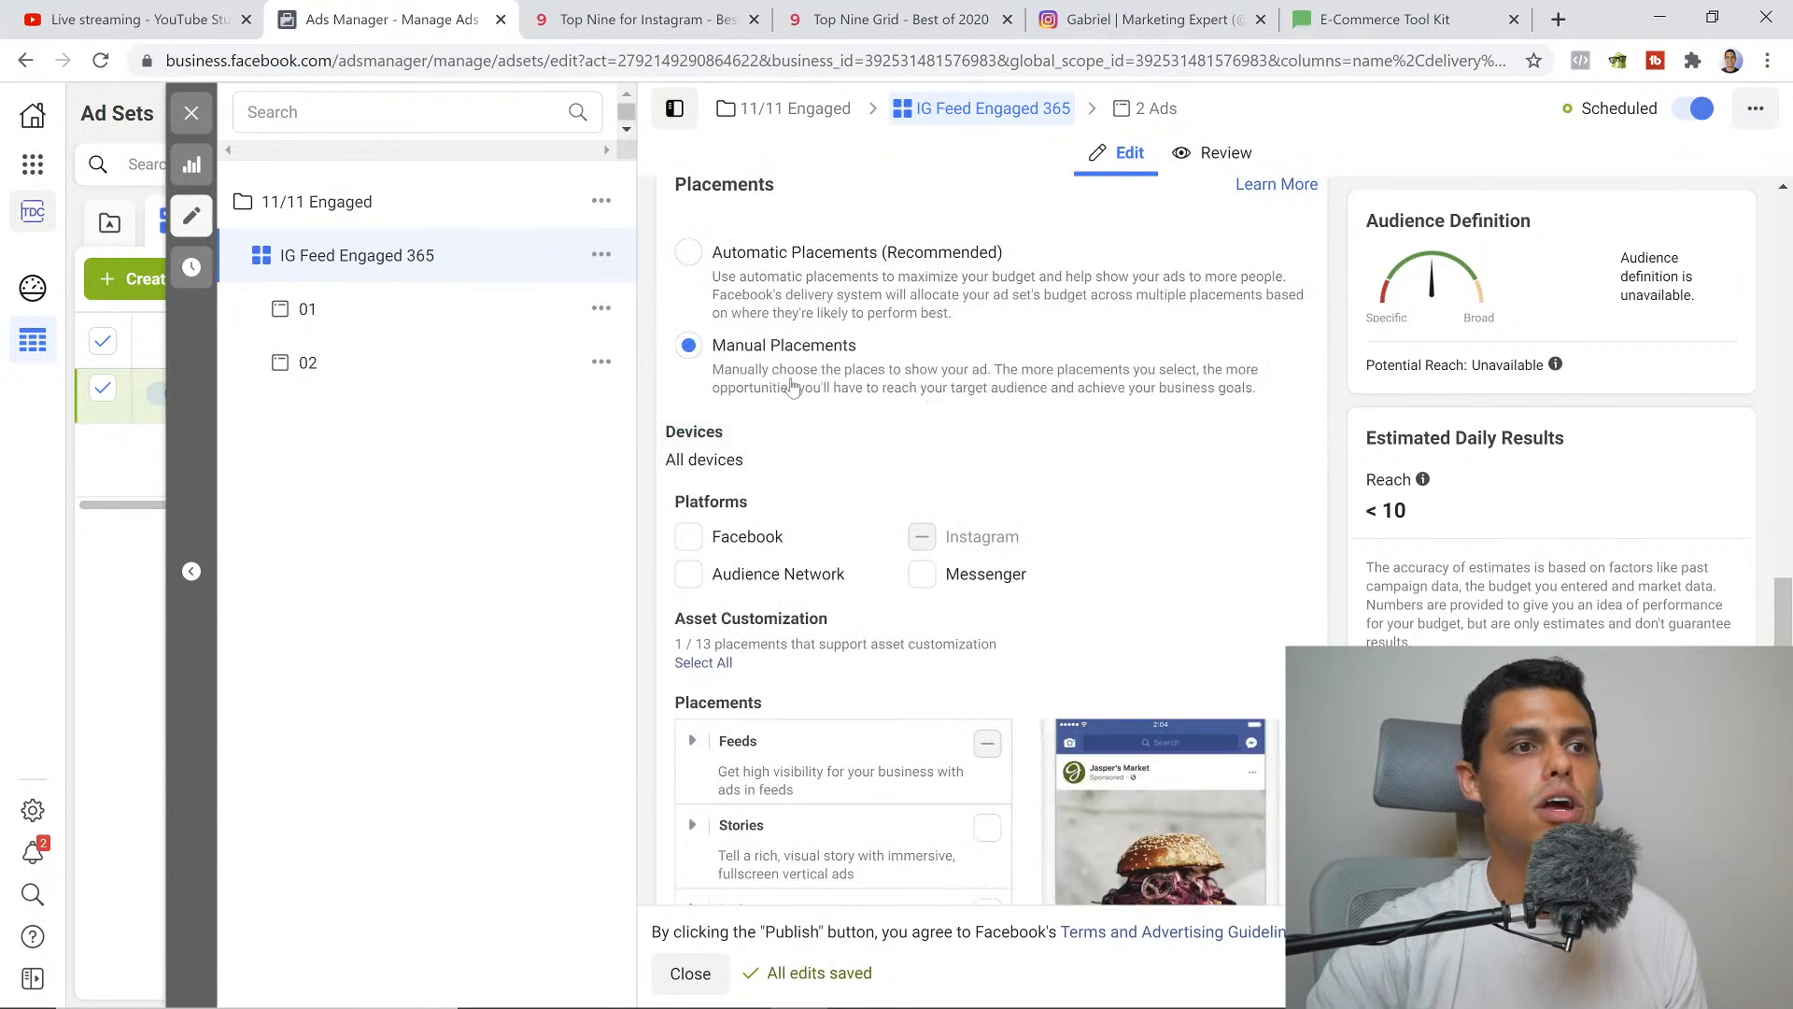
scroll(892, 471, down, 1)
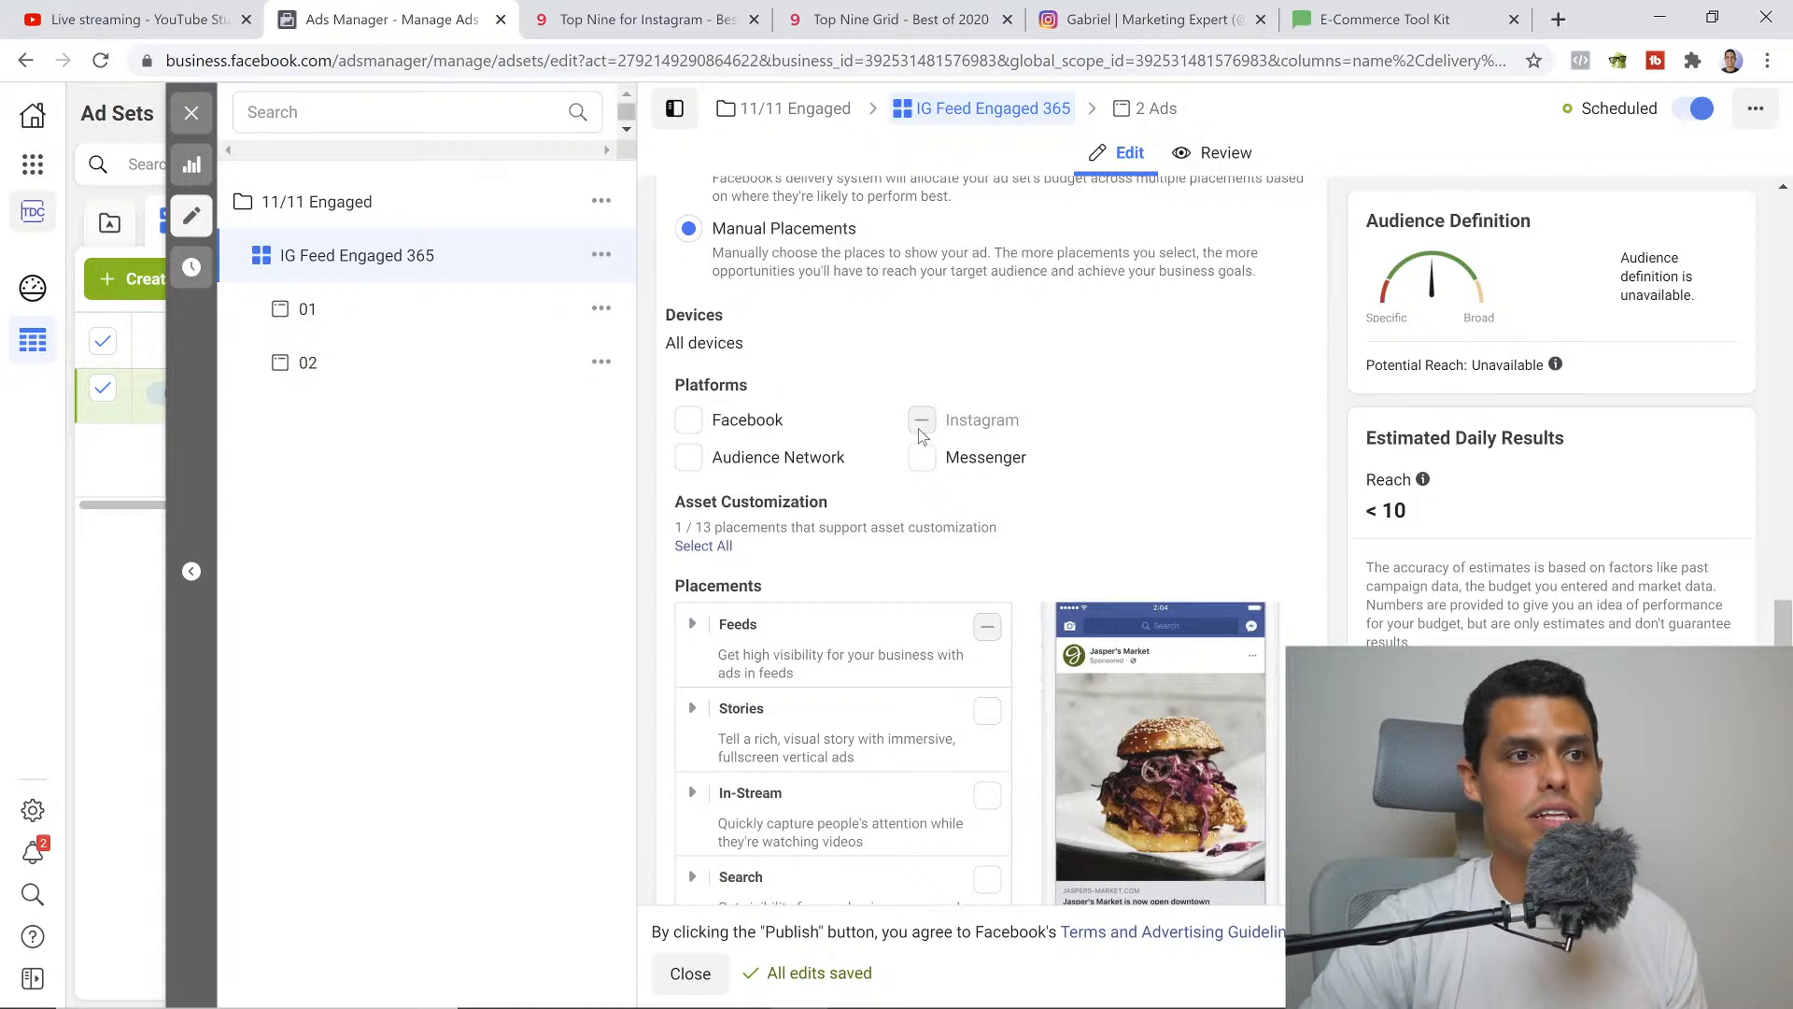
scroll(995, 439, down, 1)
scroll(1006, 486, down, 1)
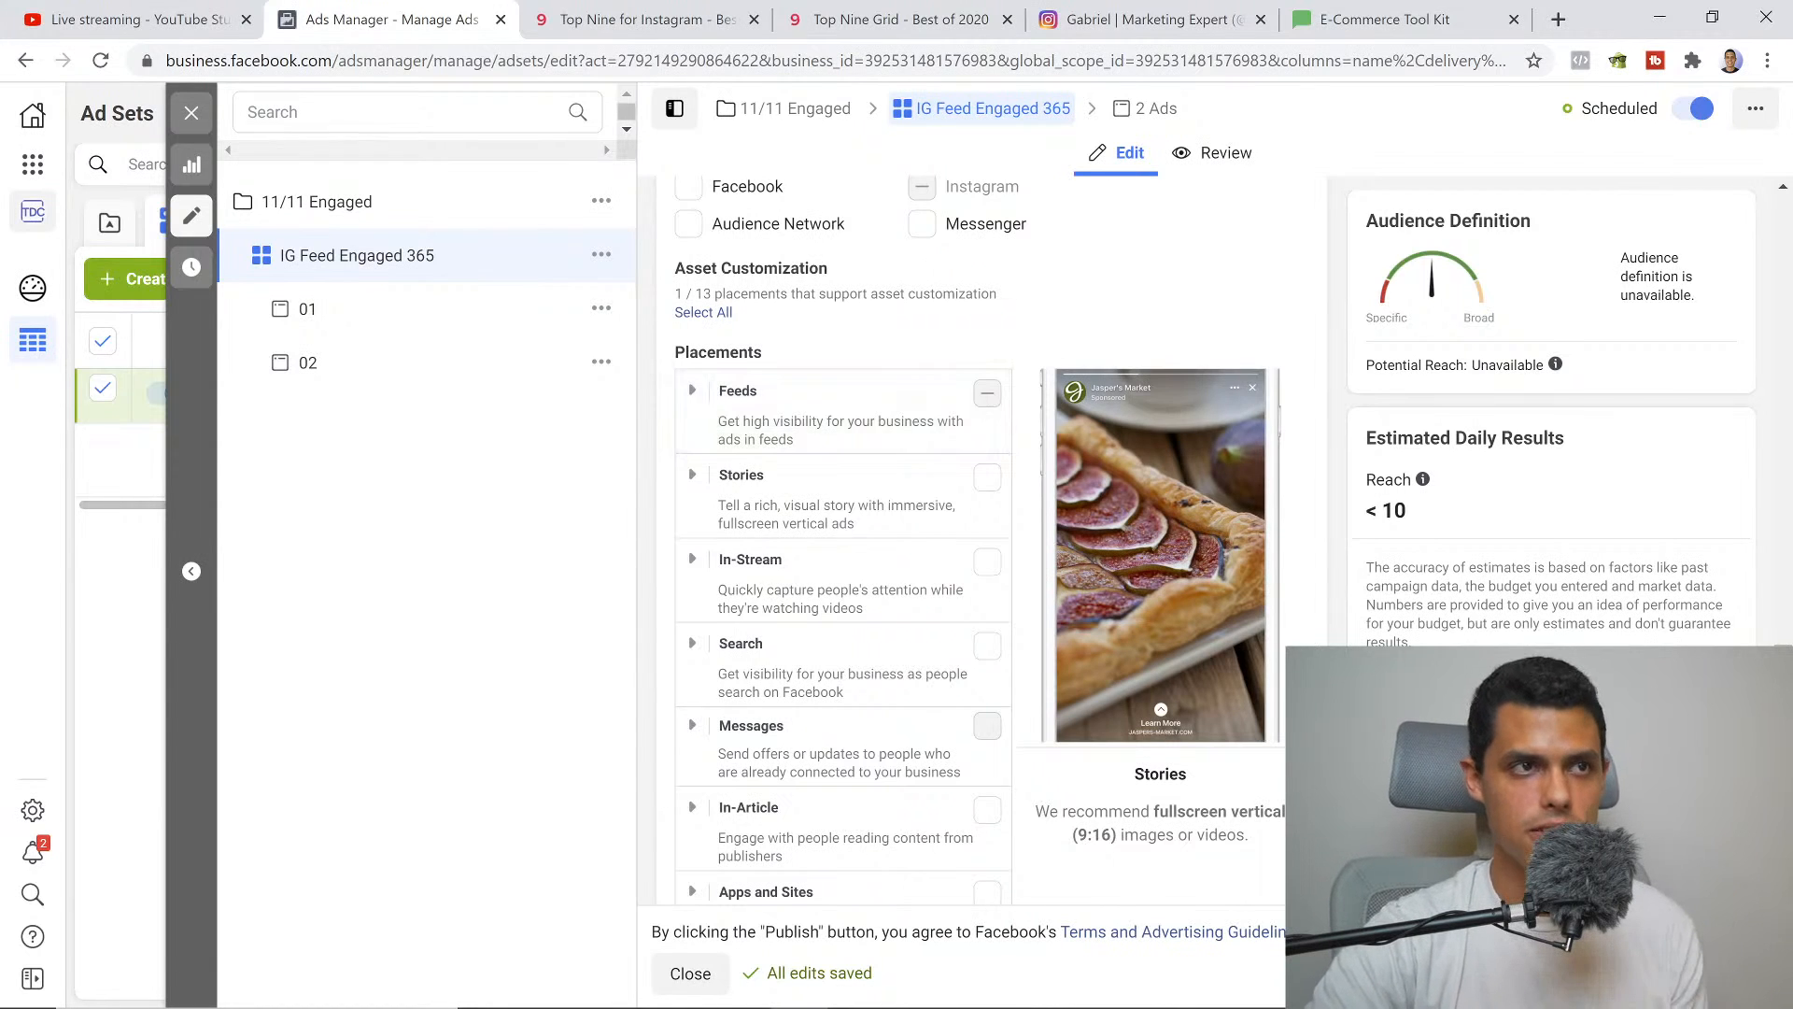
click(868, 19)
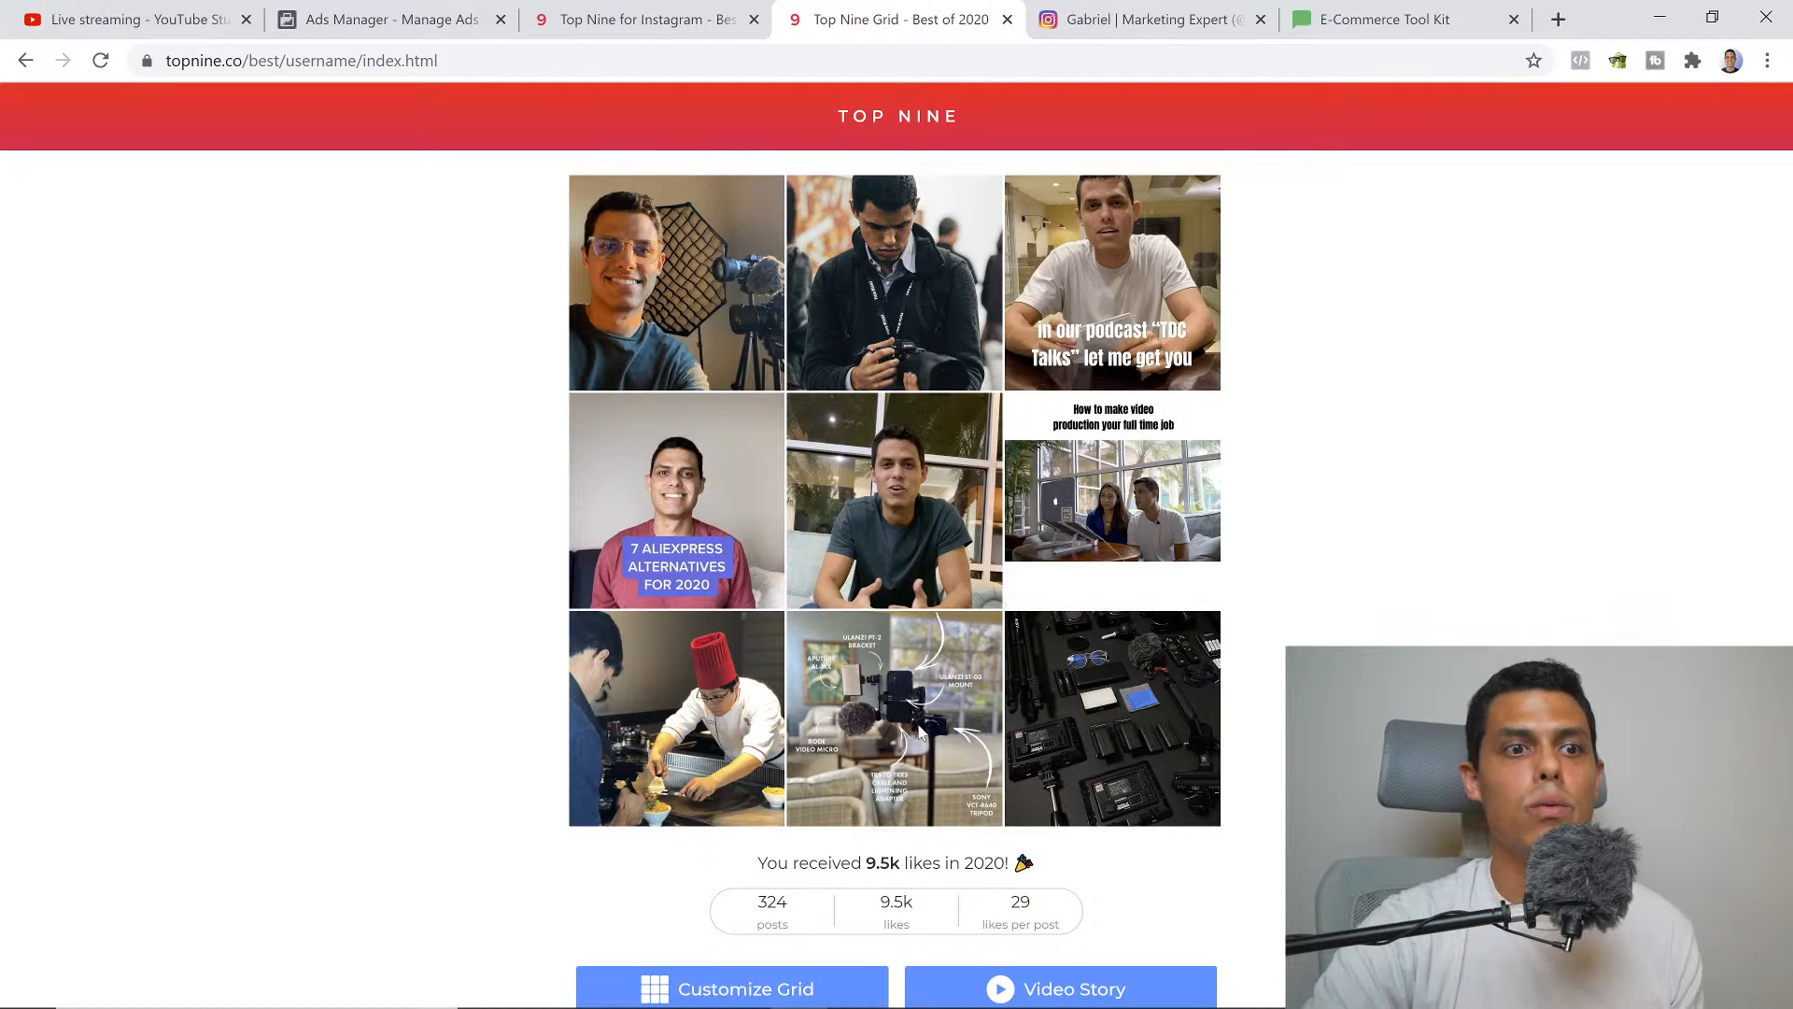
click(414, 12)
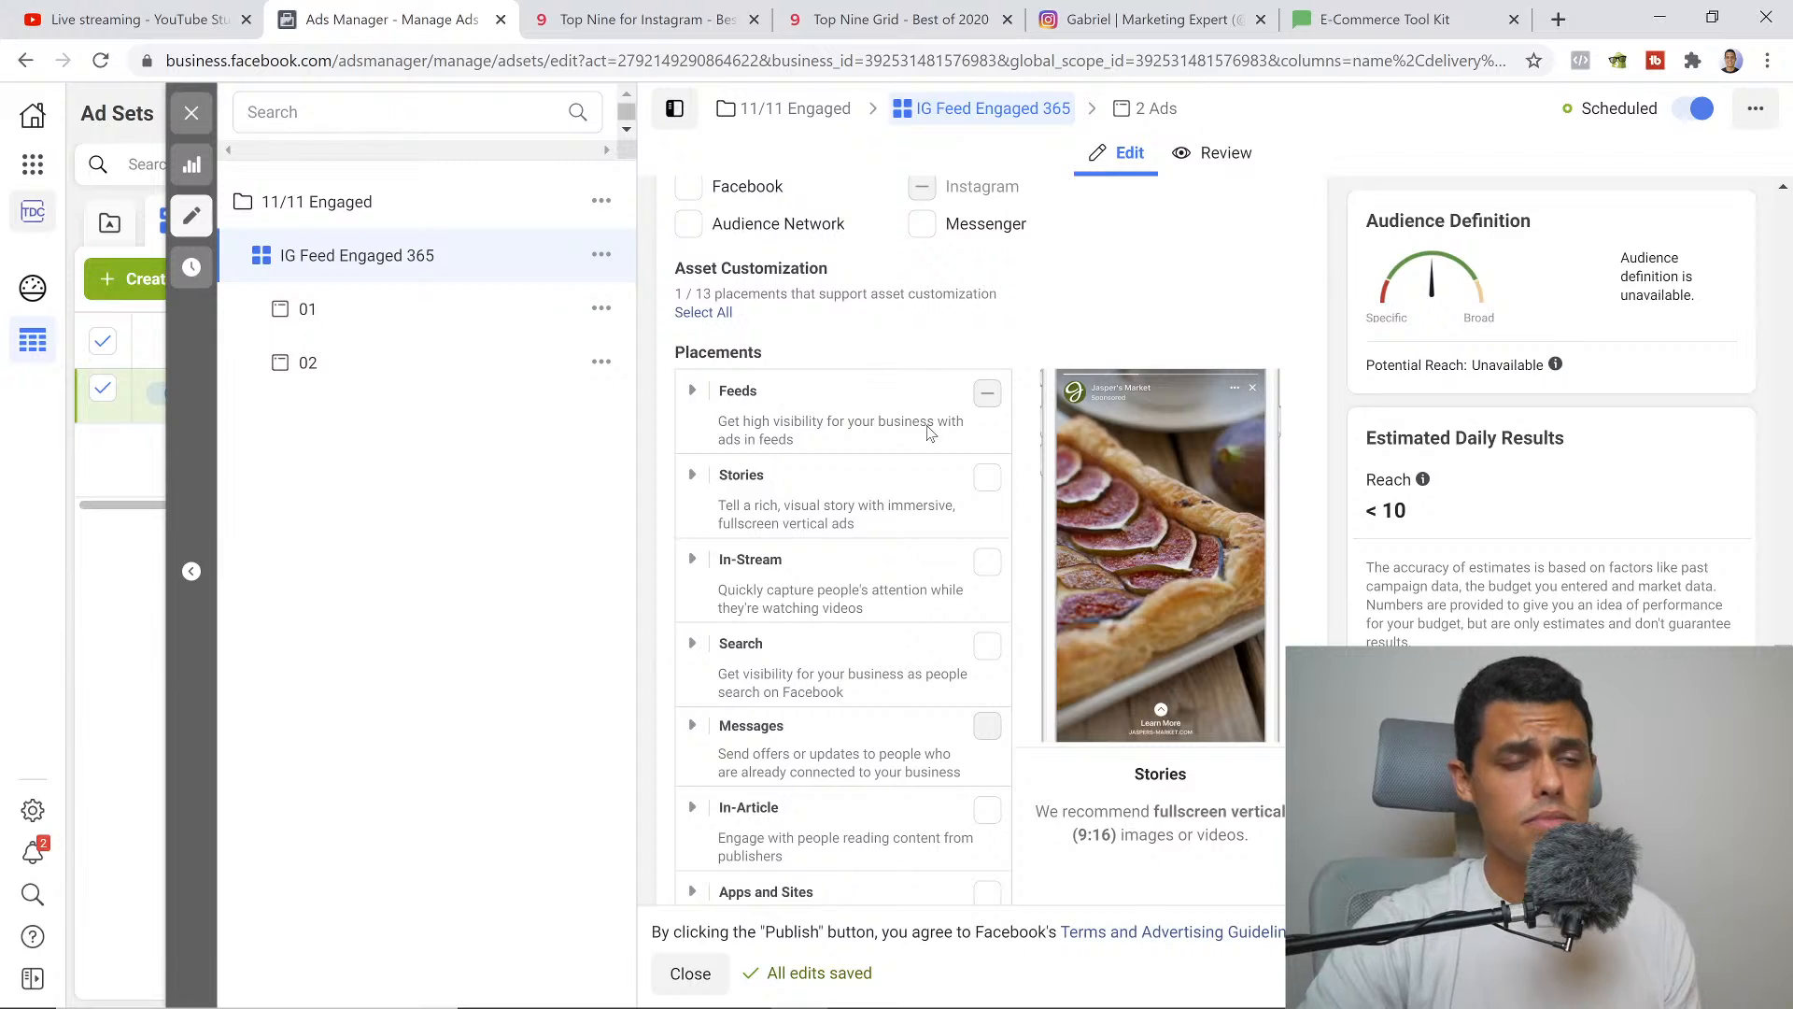
Review the ad set's Feeds placement and its optimization and delivery settings
scroll(1027, 477, down, 5)
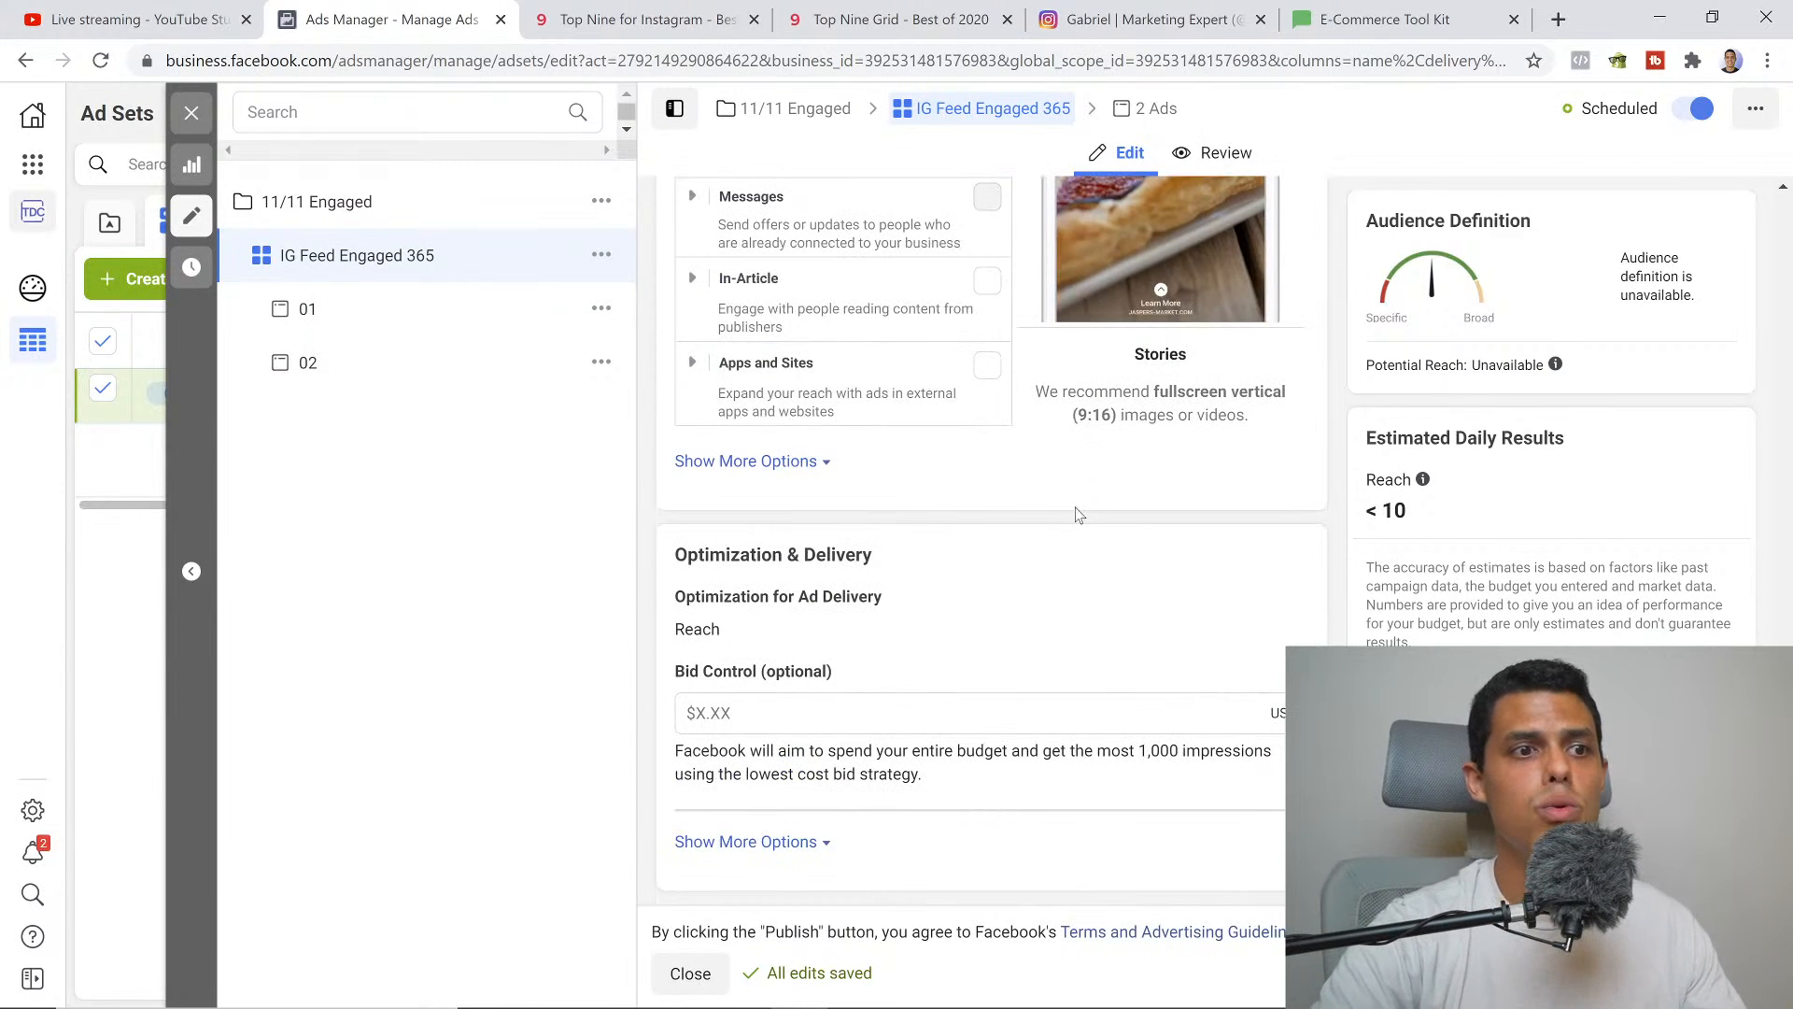
scroll(920, 532, up, 3)
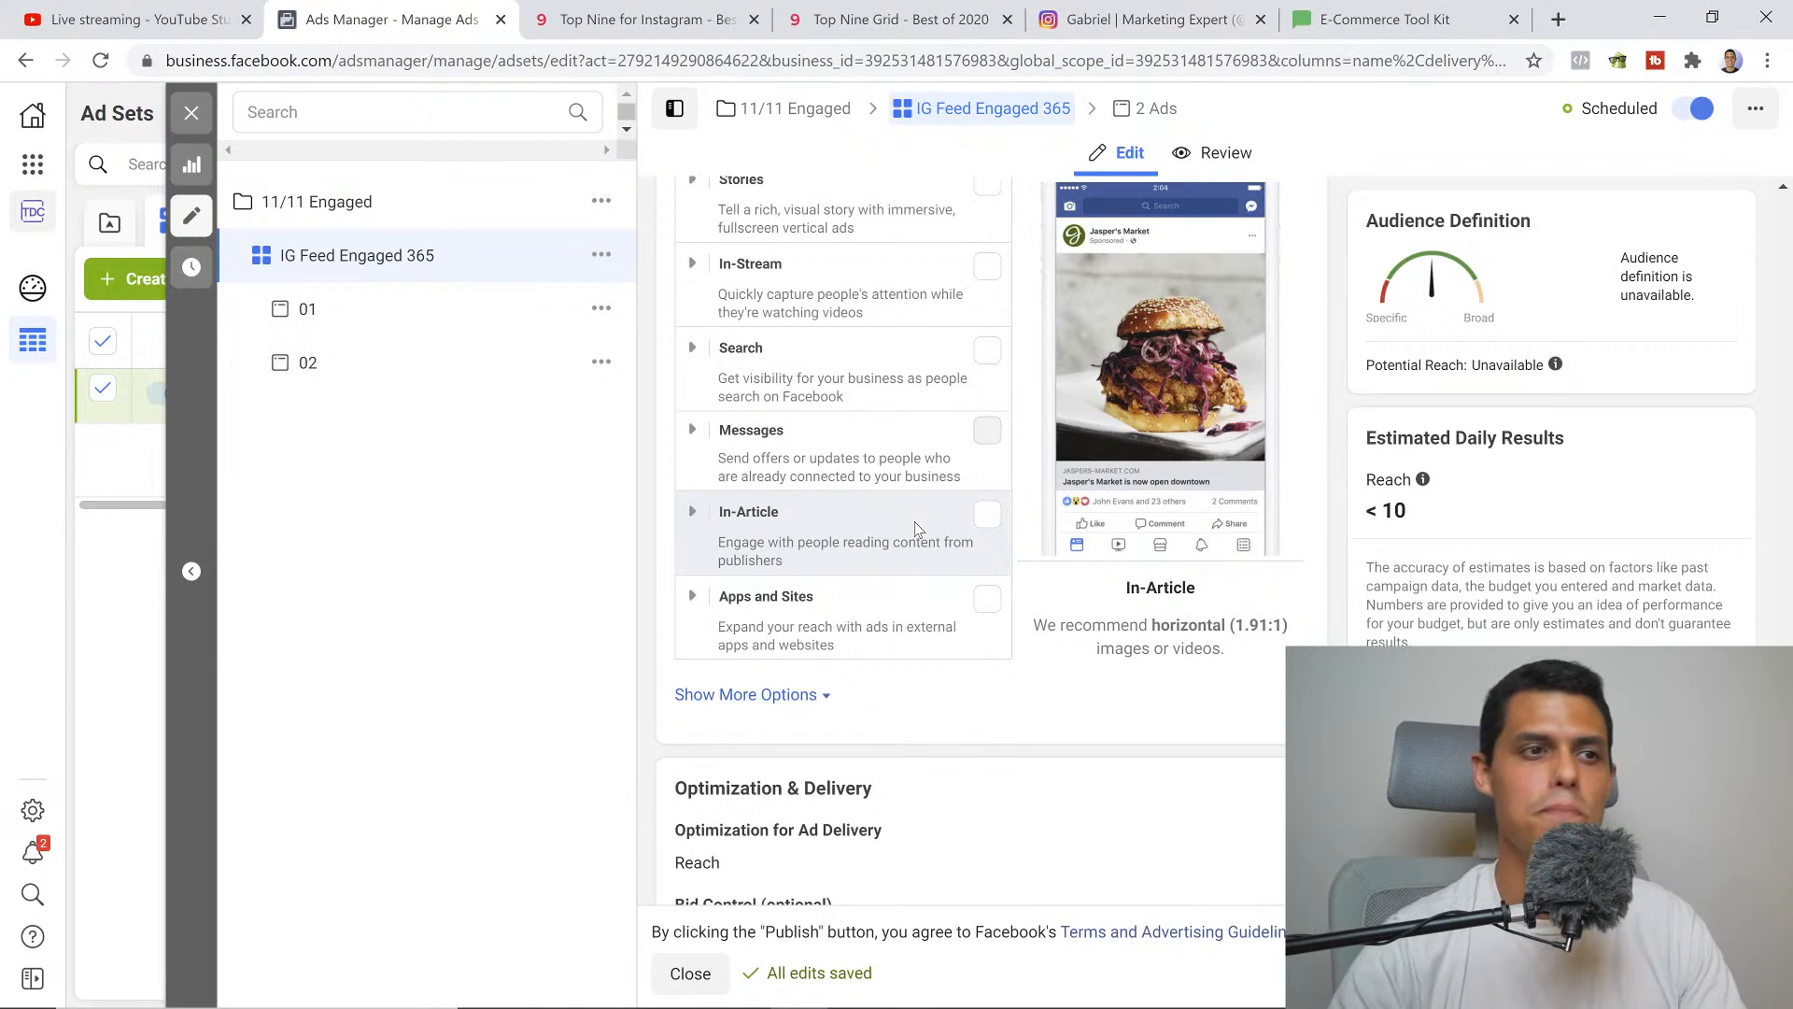
scroll(915, 530, up, 5)
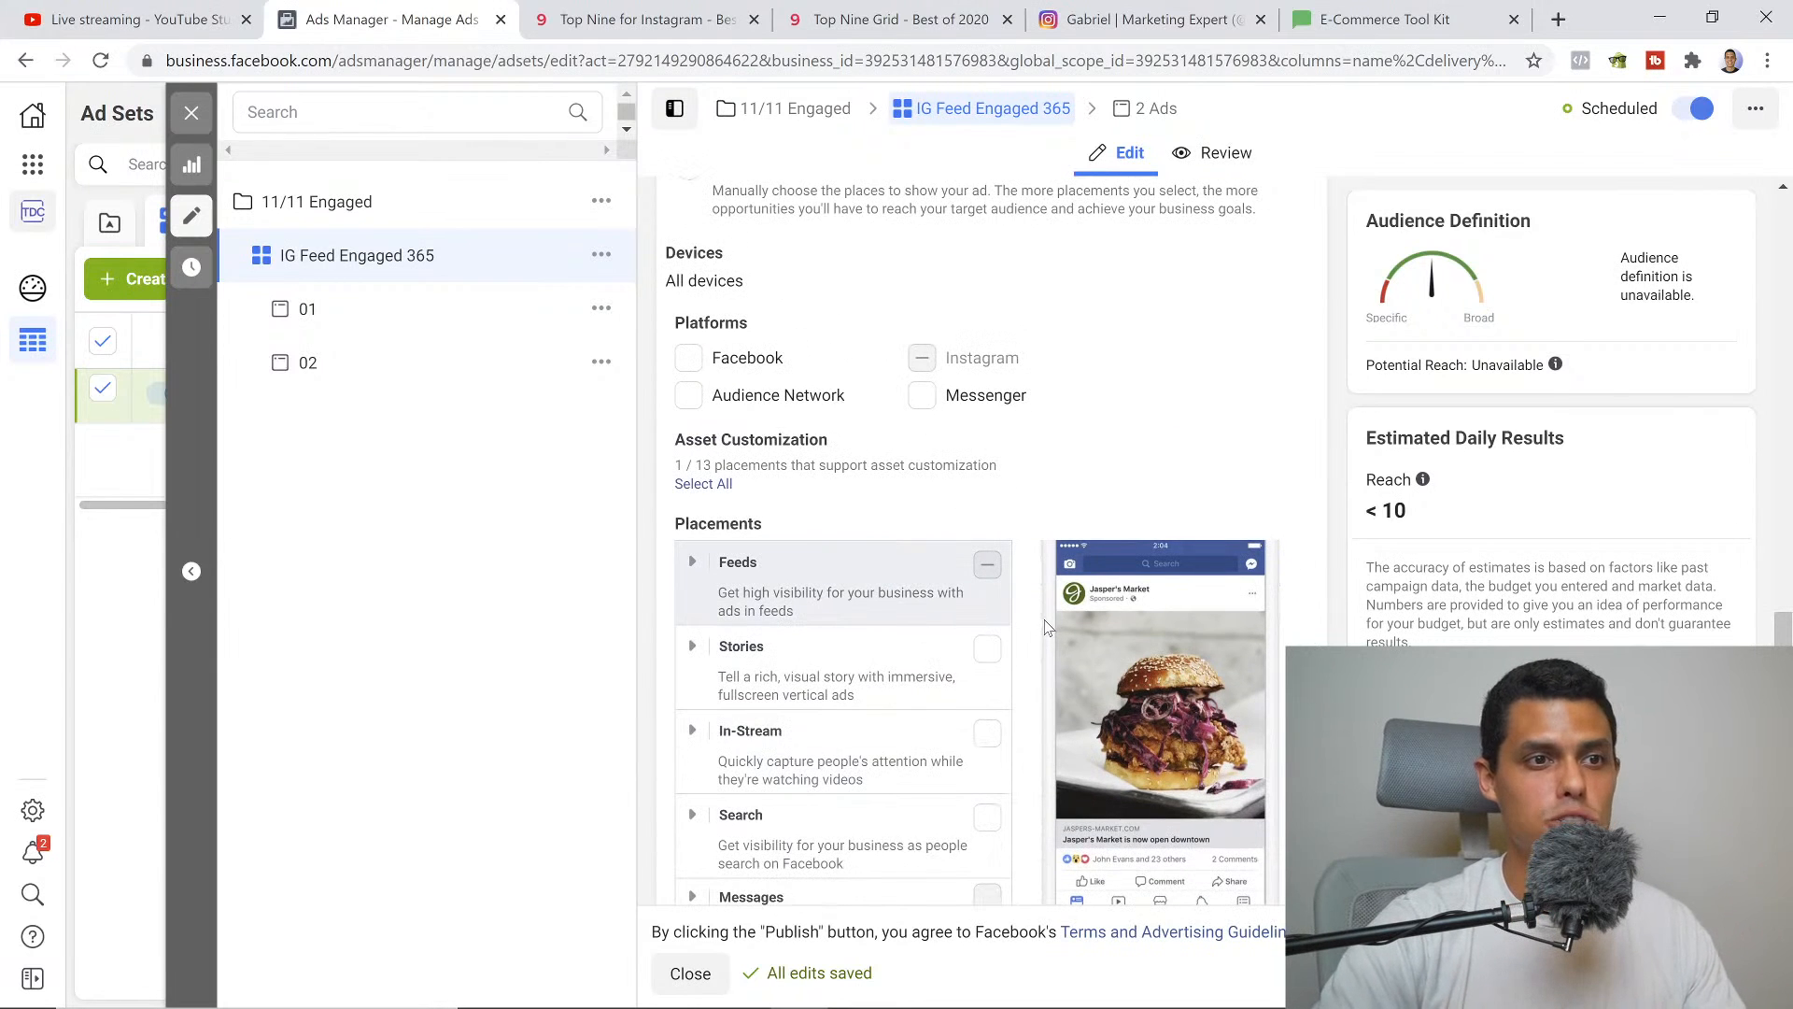
scroll(915, 523, down, 1)
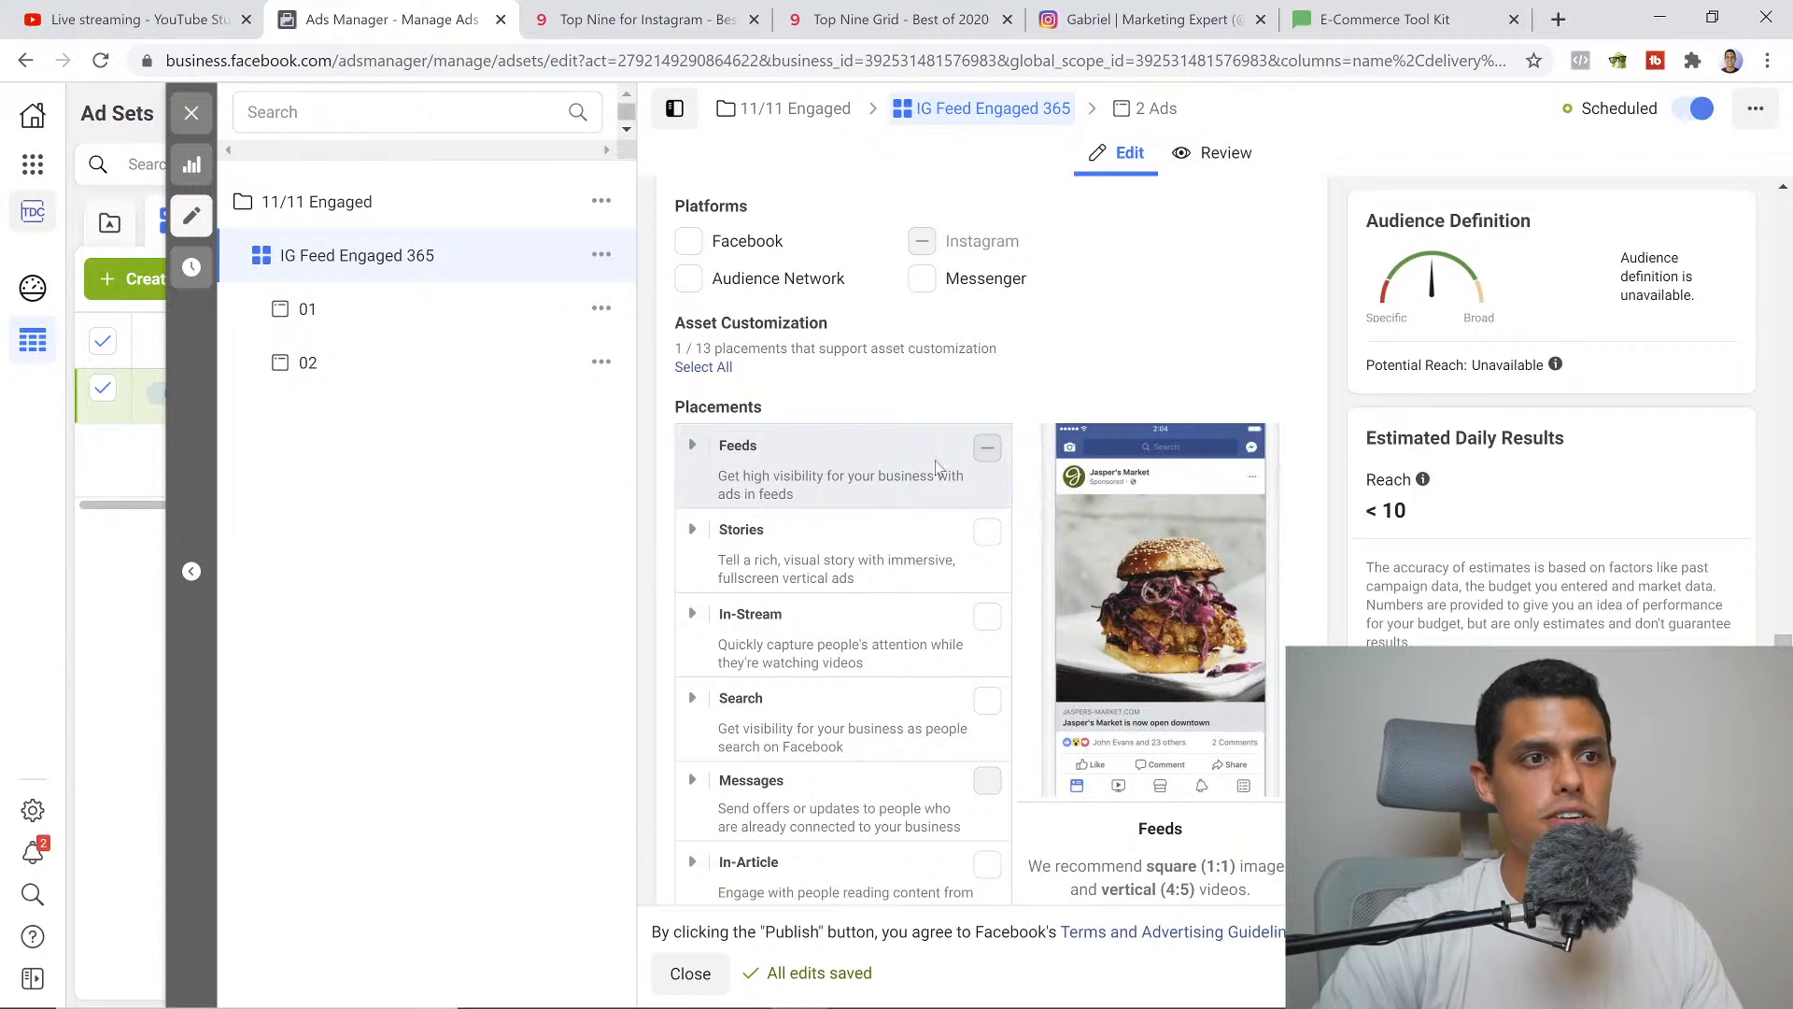
scroll(1074, 485, down, 4)
scroll(1116, 489, down, 3)
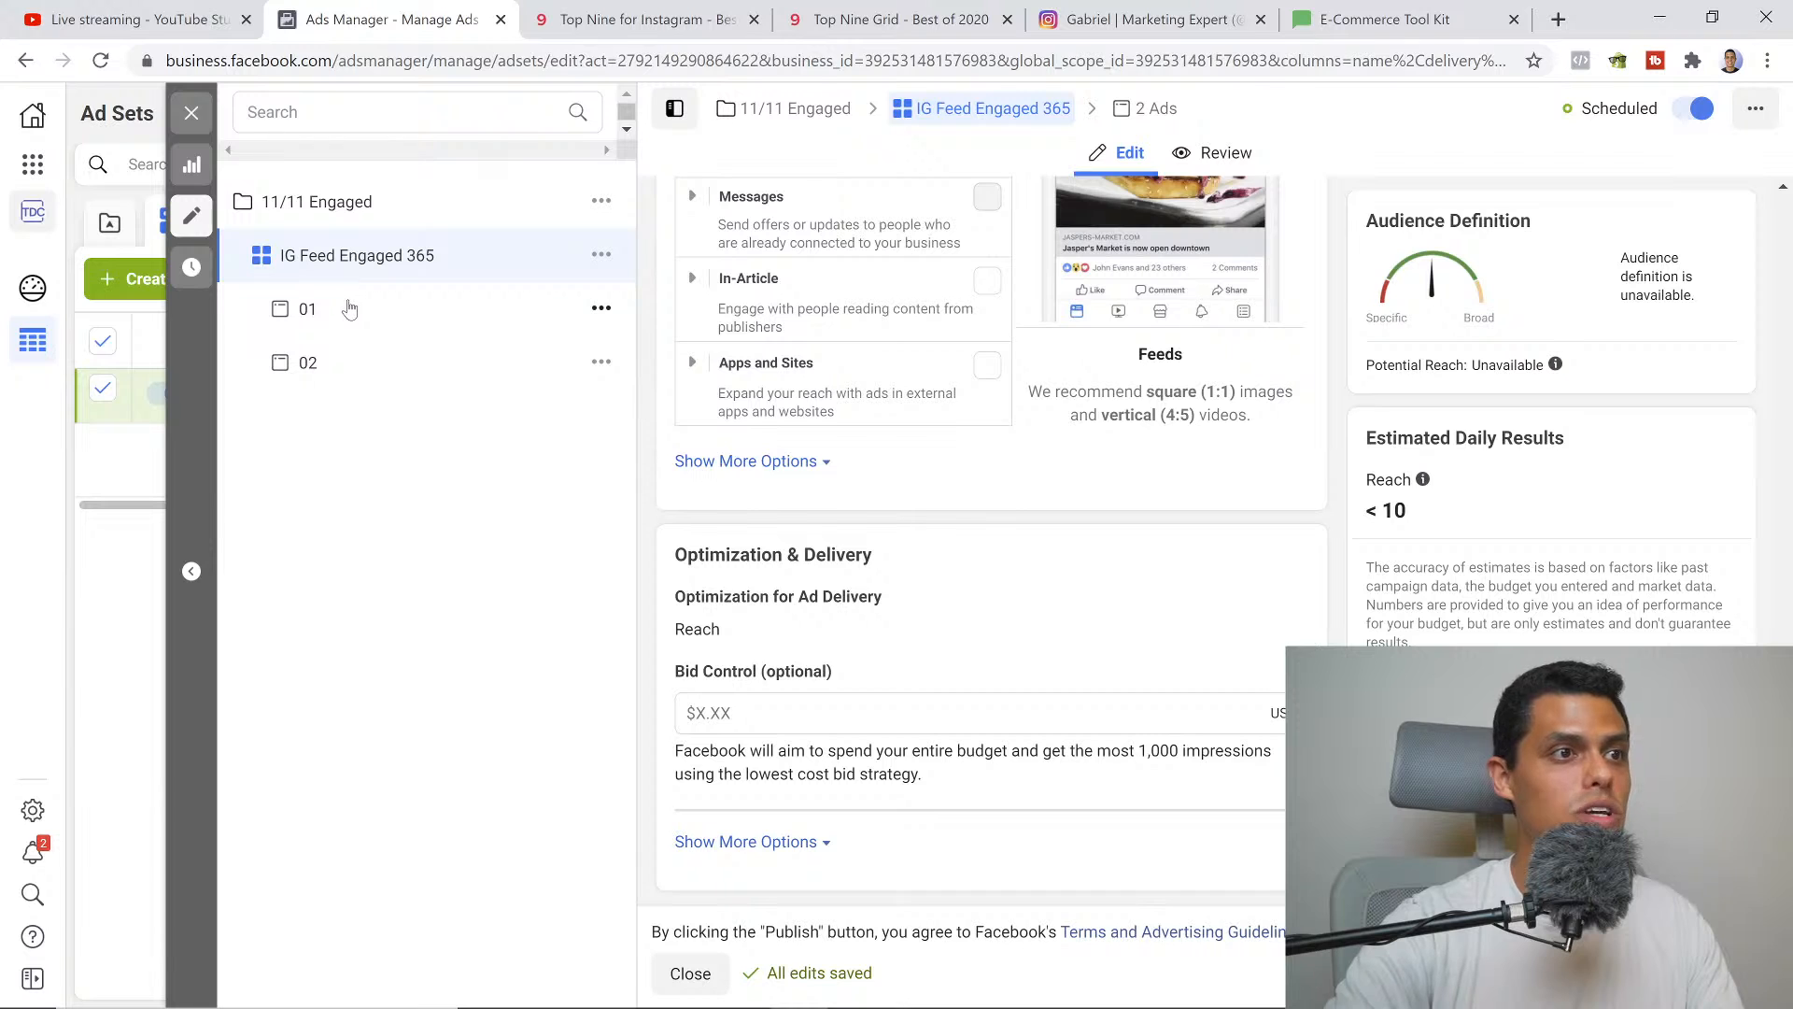
Open ad 01 in the IG Feed Engaged 365 ad set and compare its existing Instagram post with the Top Nine grid
click(348, 309)
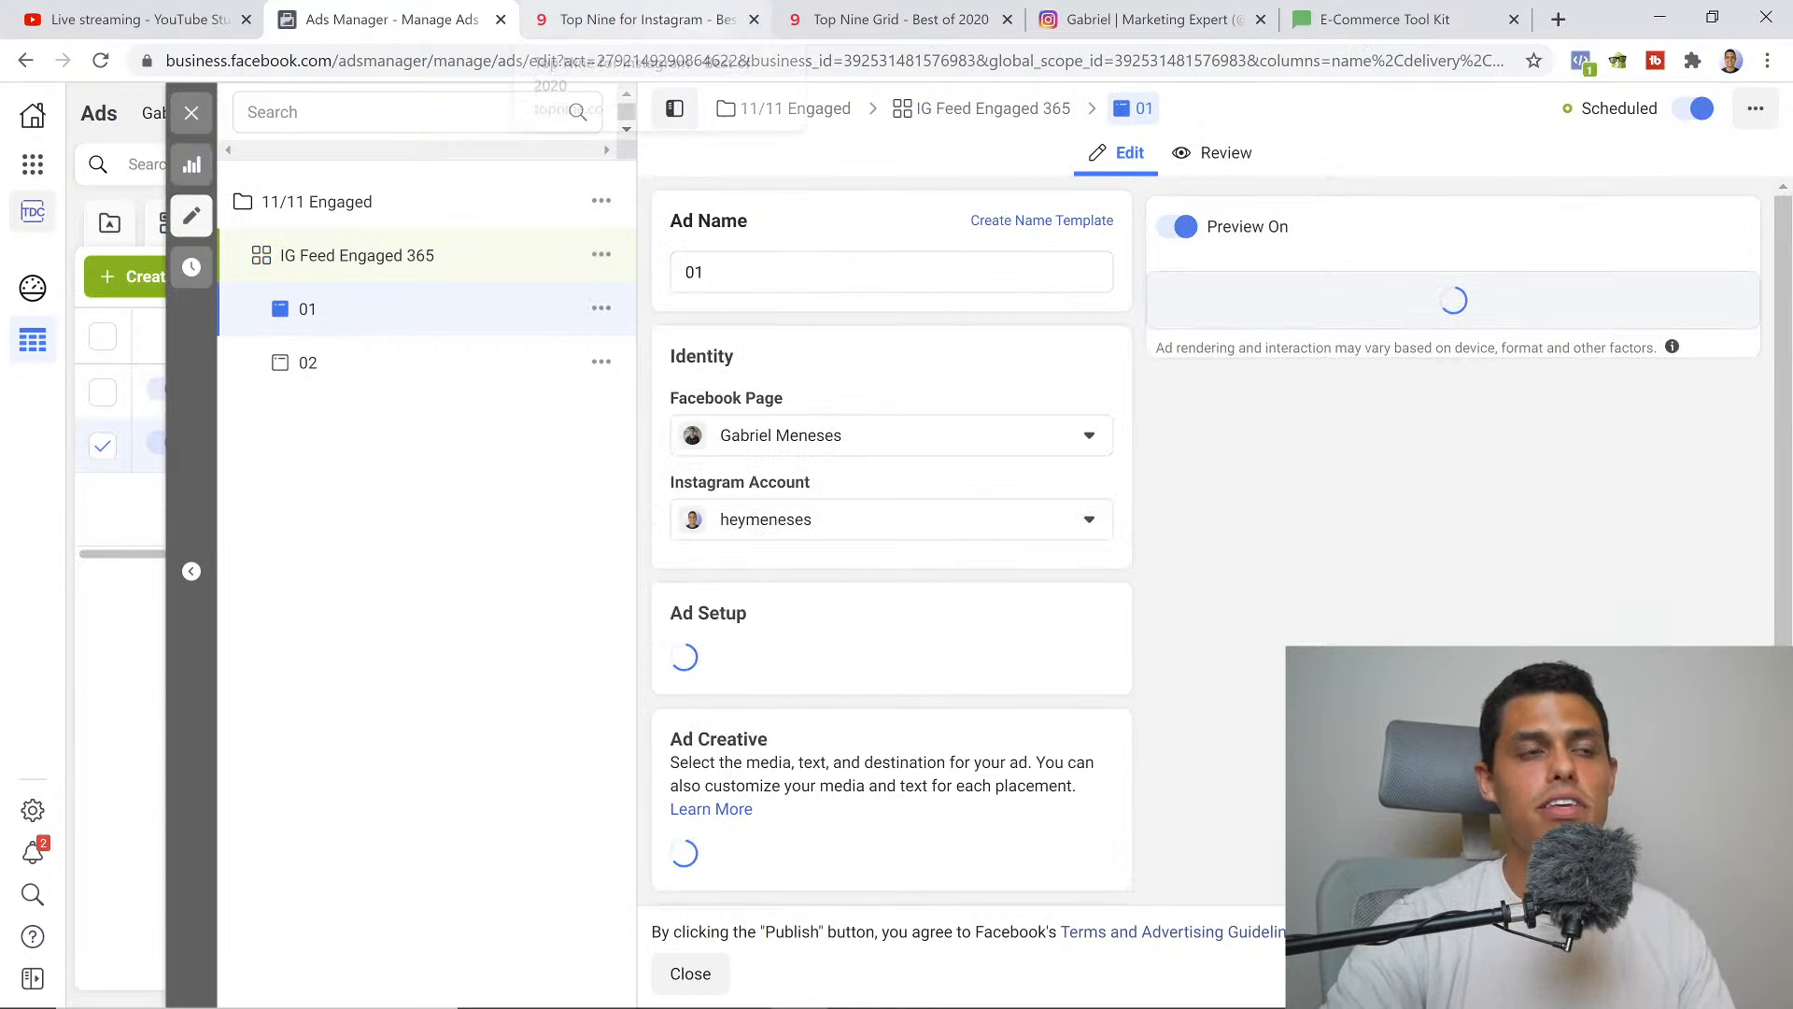
click(901, 19)
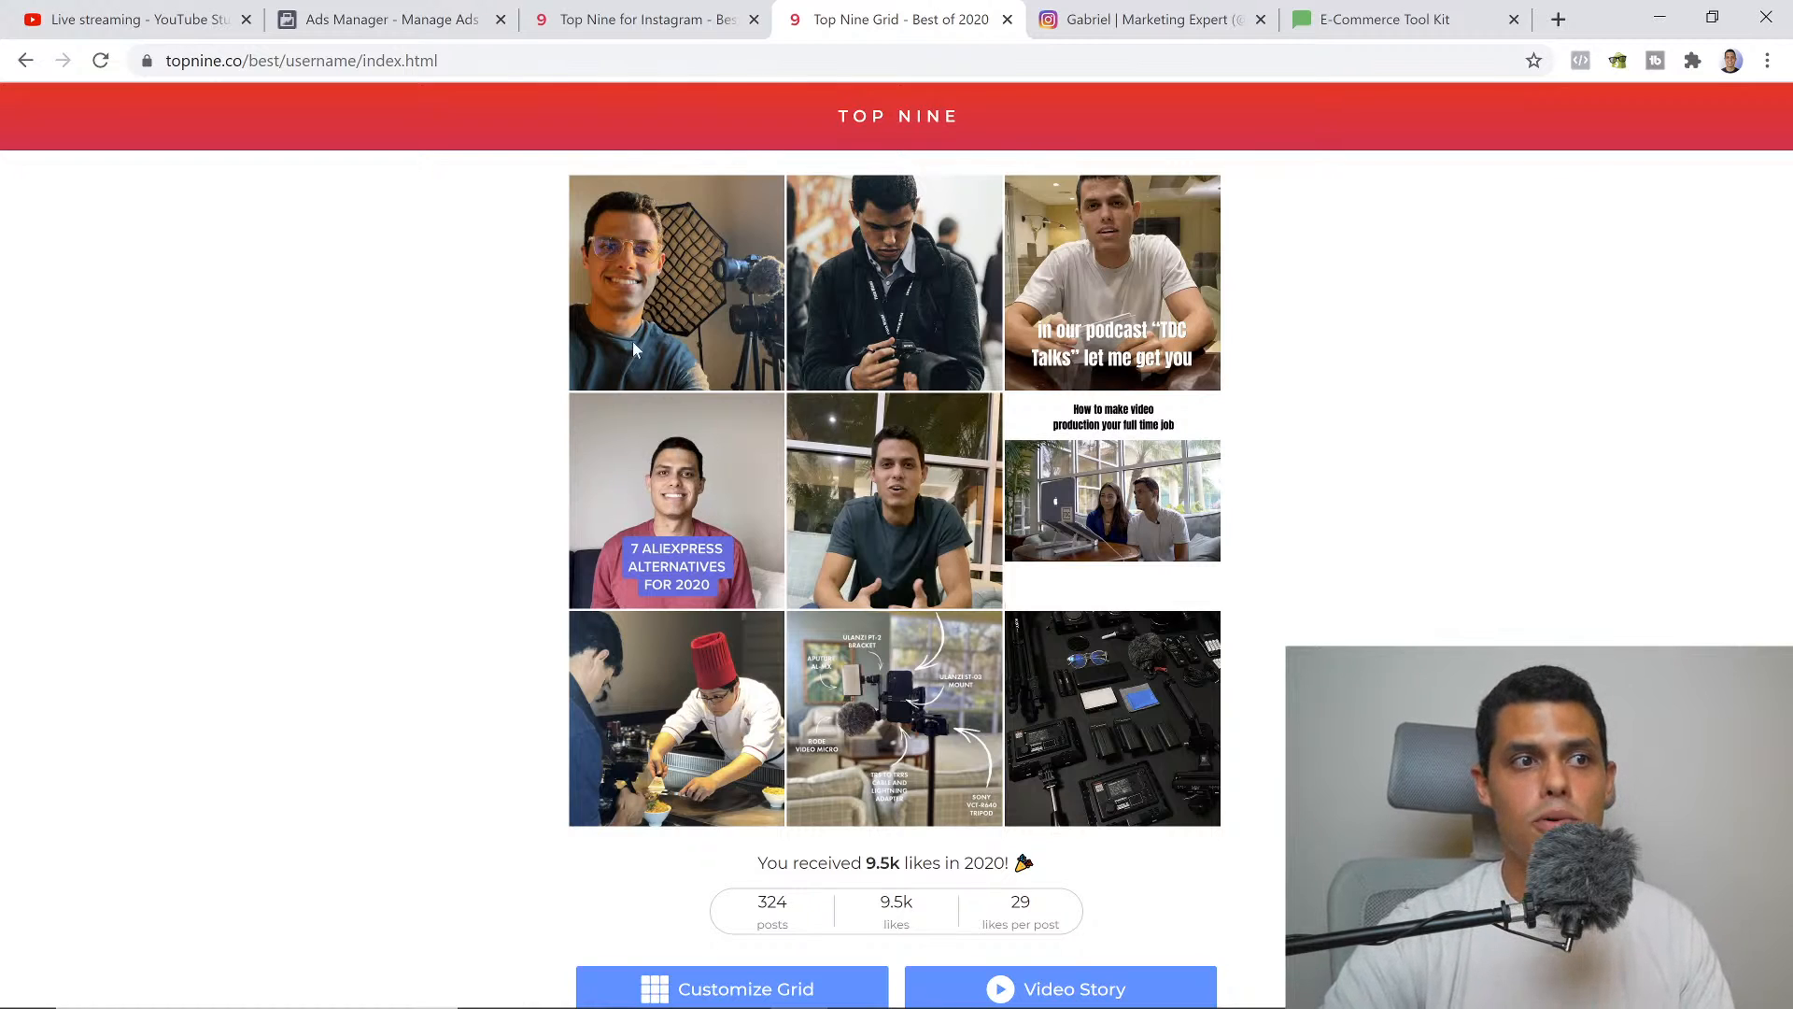
click(421, 11)
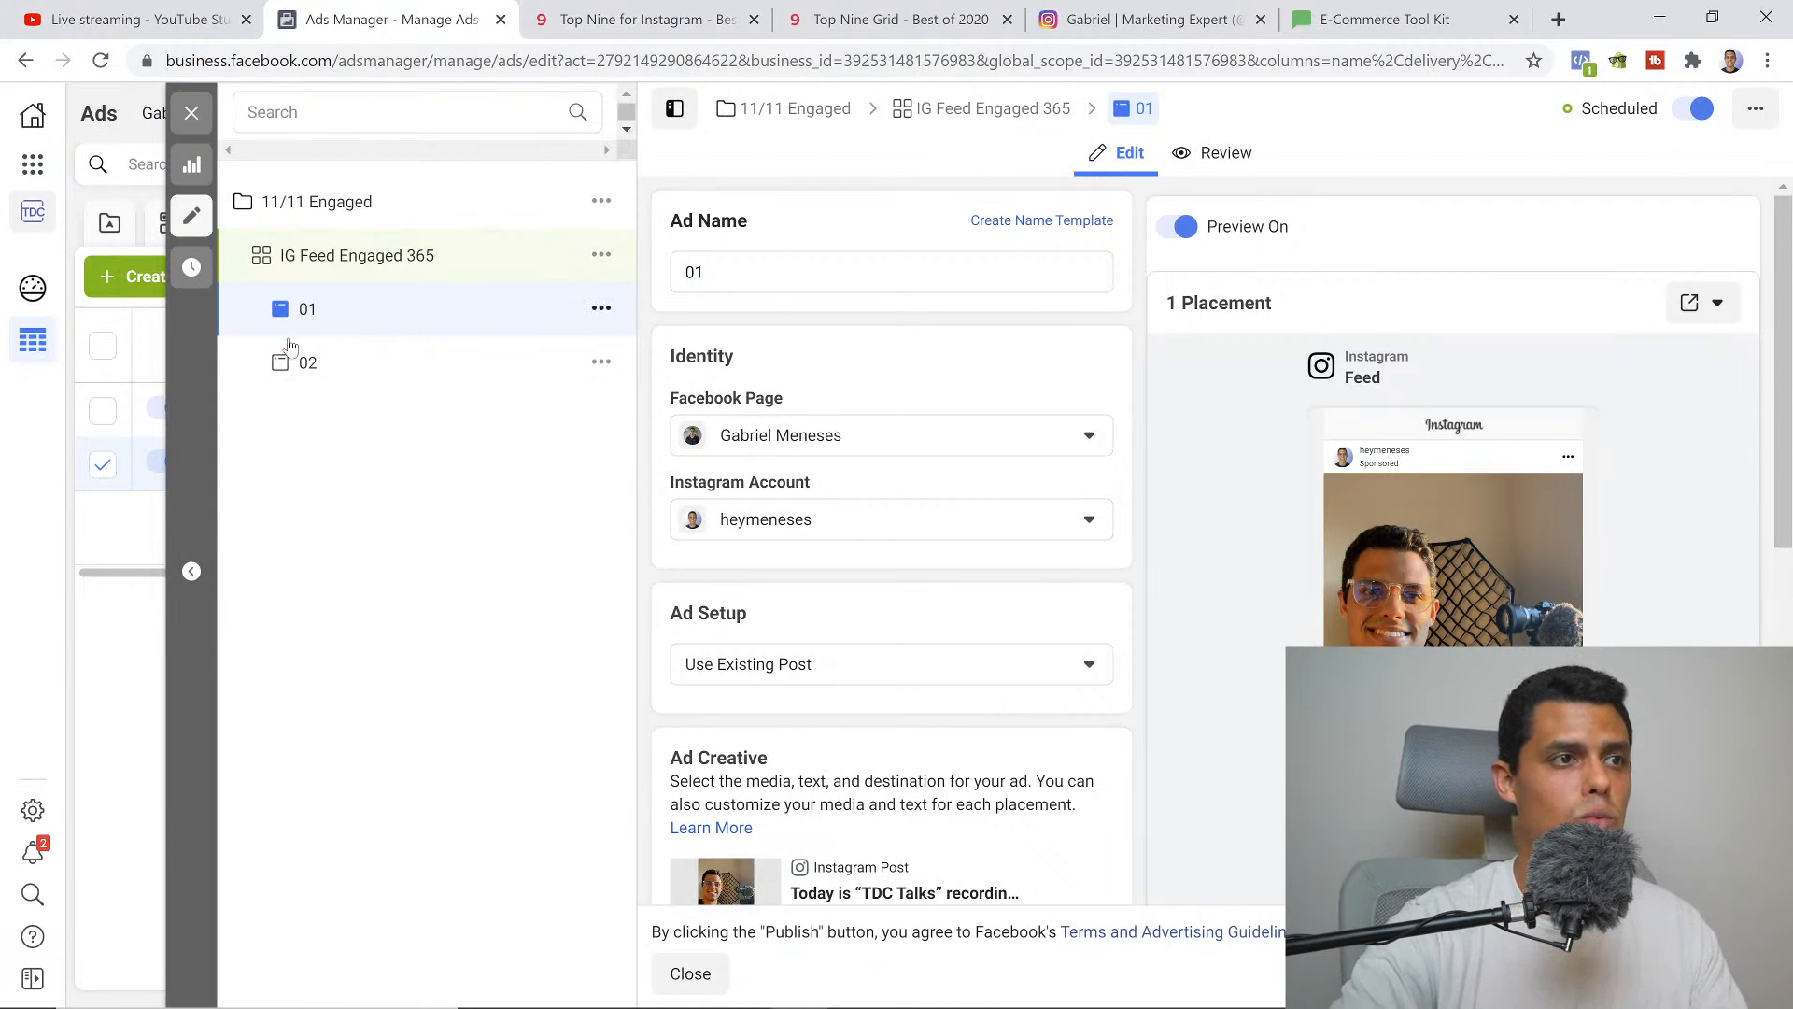
click(665, 13)
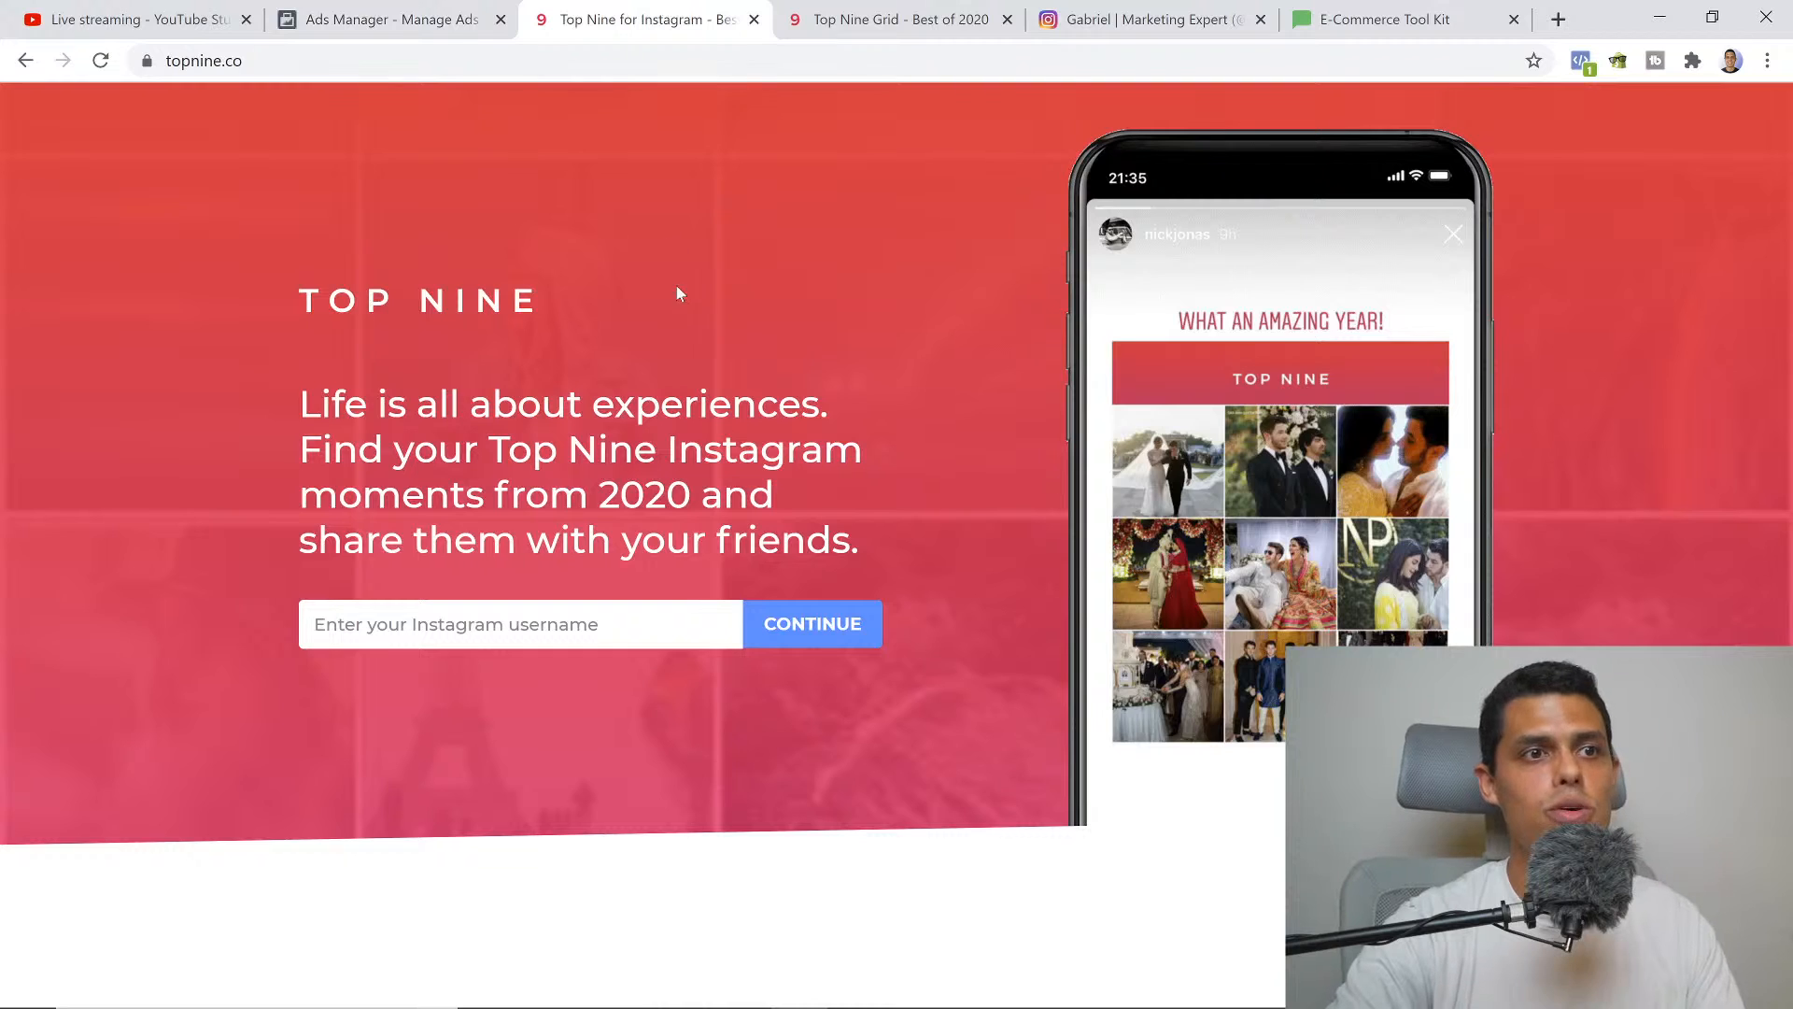
click(871, 16)
click(393, 19)
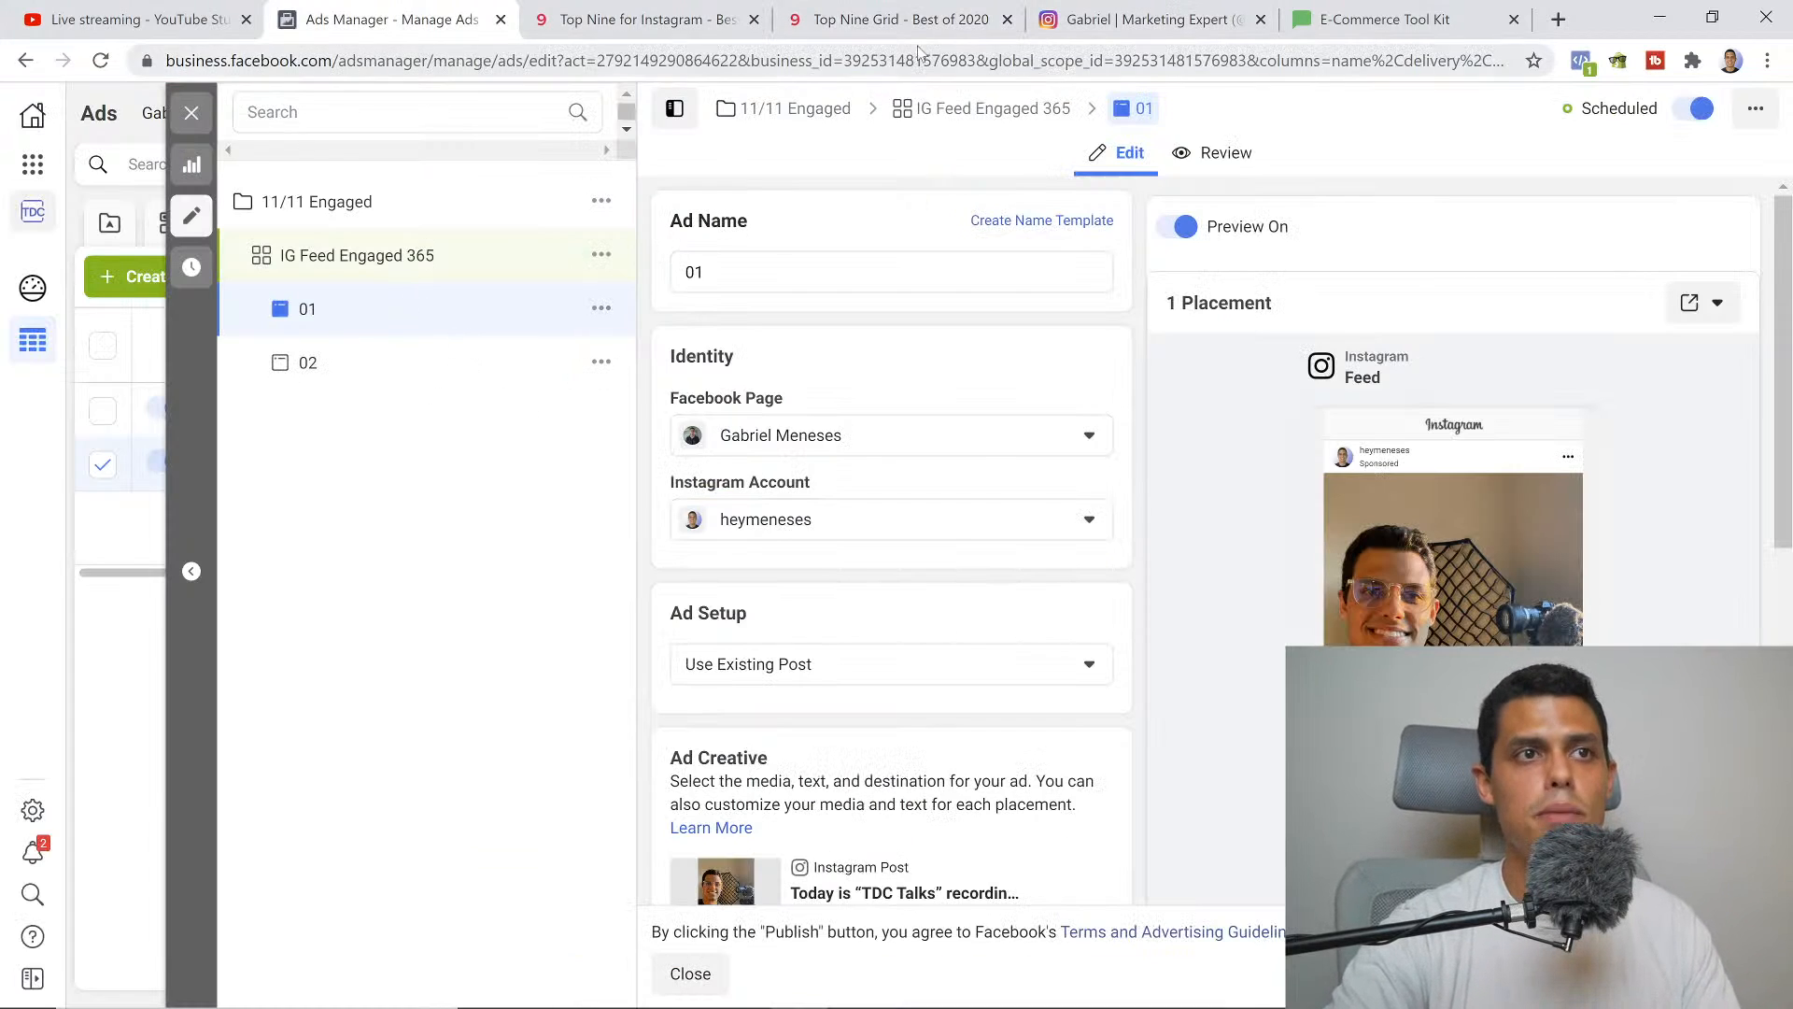
click(853, 25)
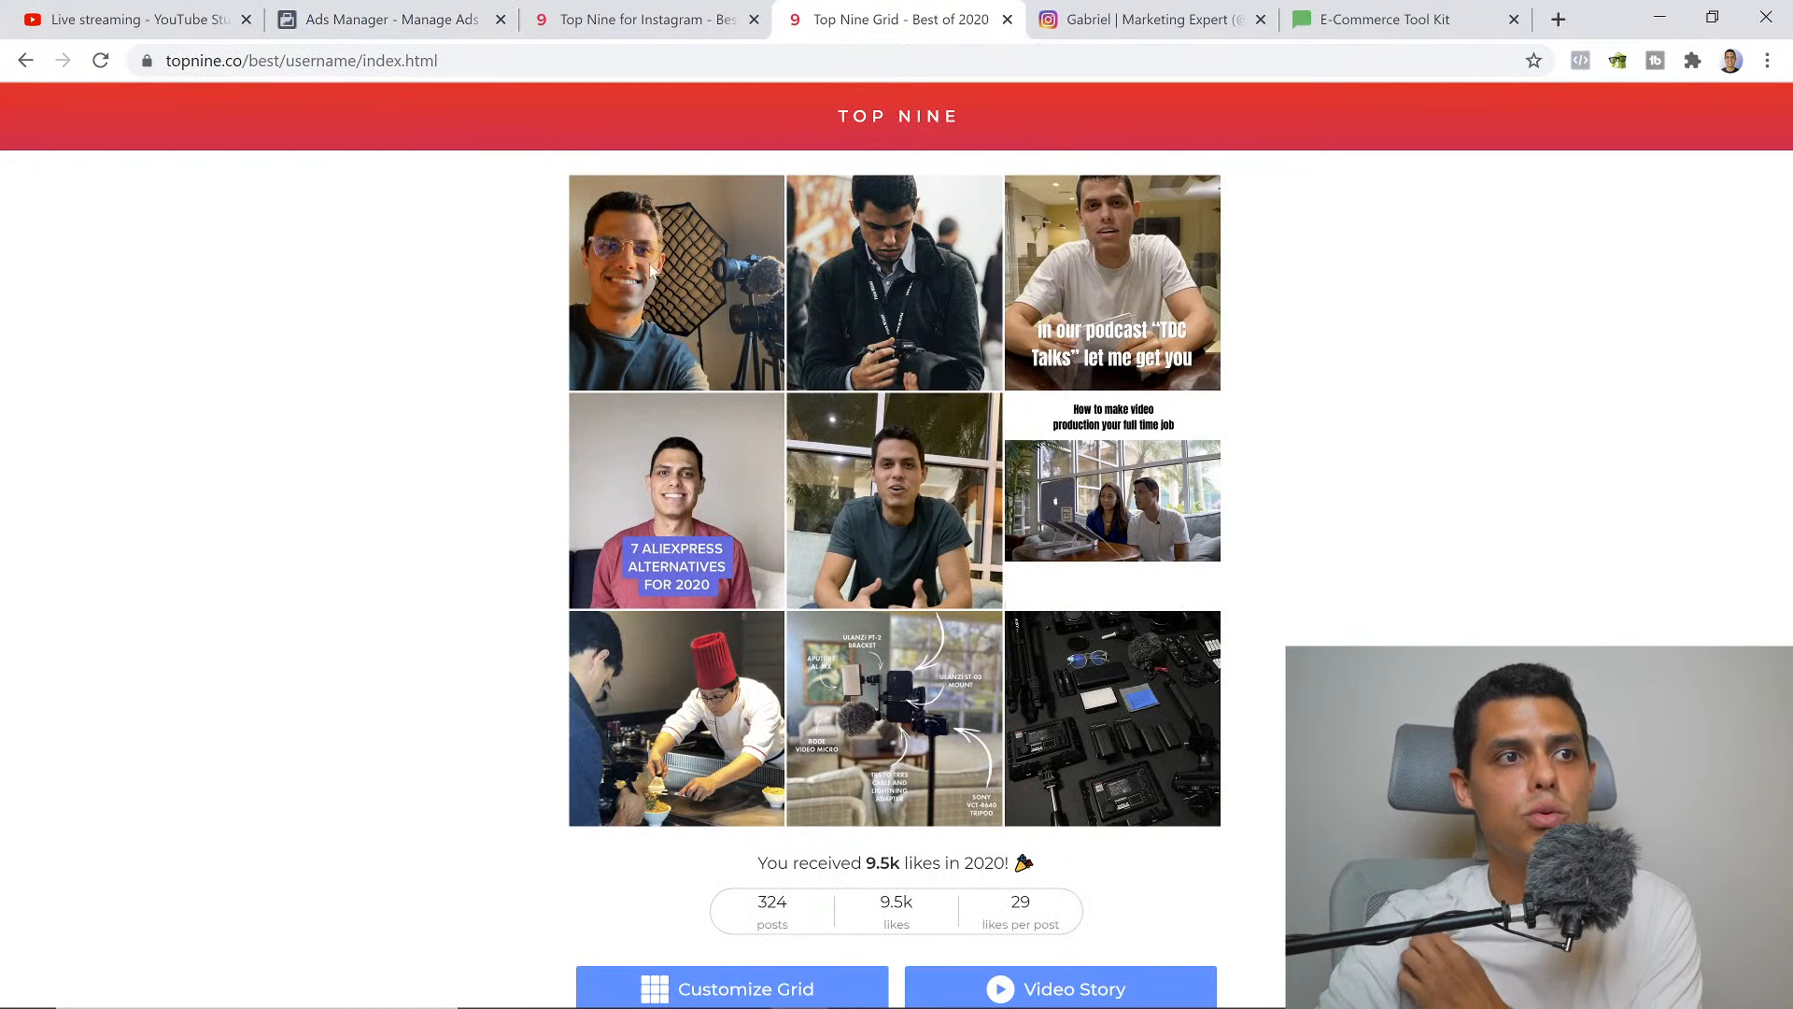
Compare ads 01 and 02 with the Top Nine grid's leading posts, and view the available actions for ad 01
click(404, 9)
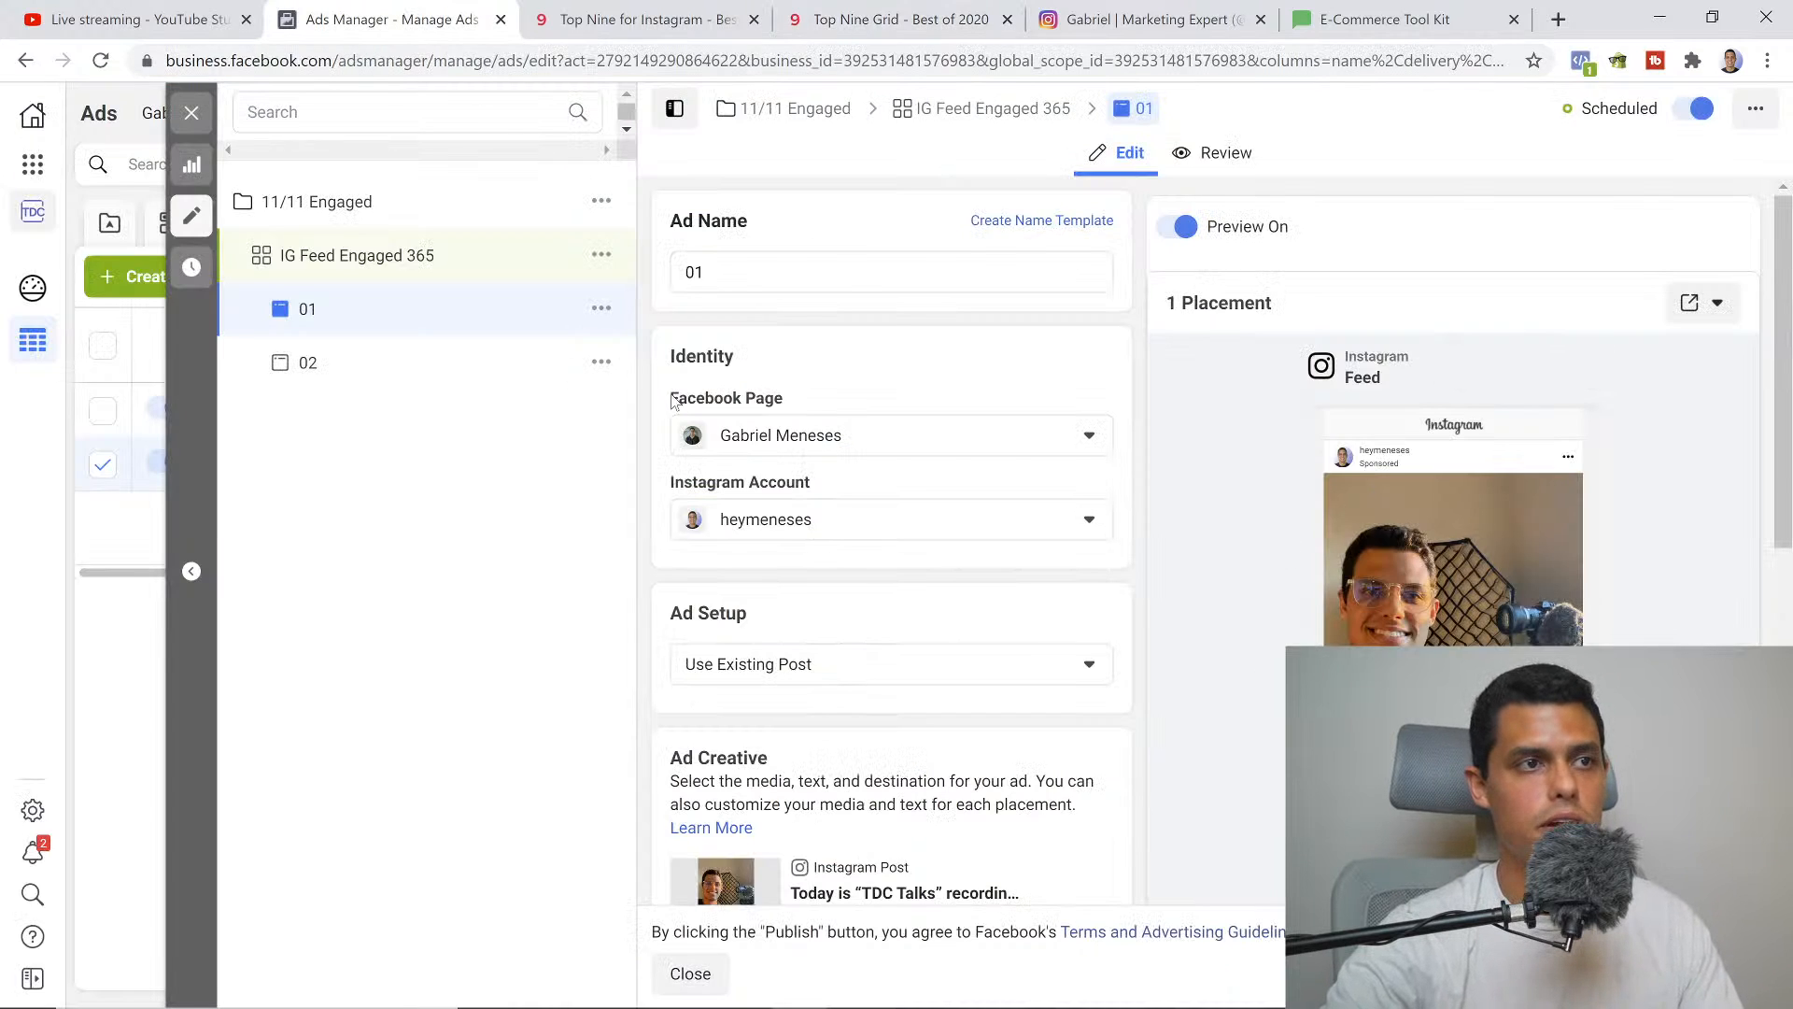
click(363, 369)
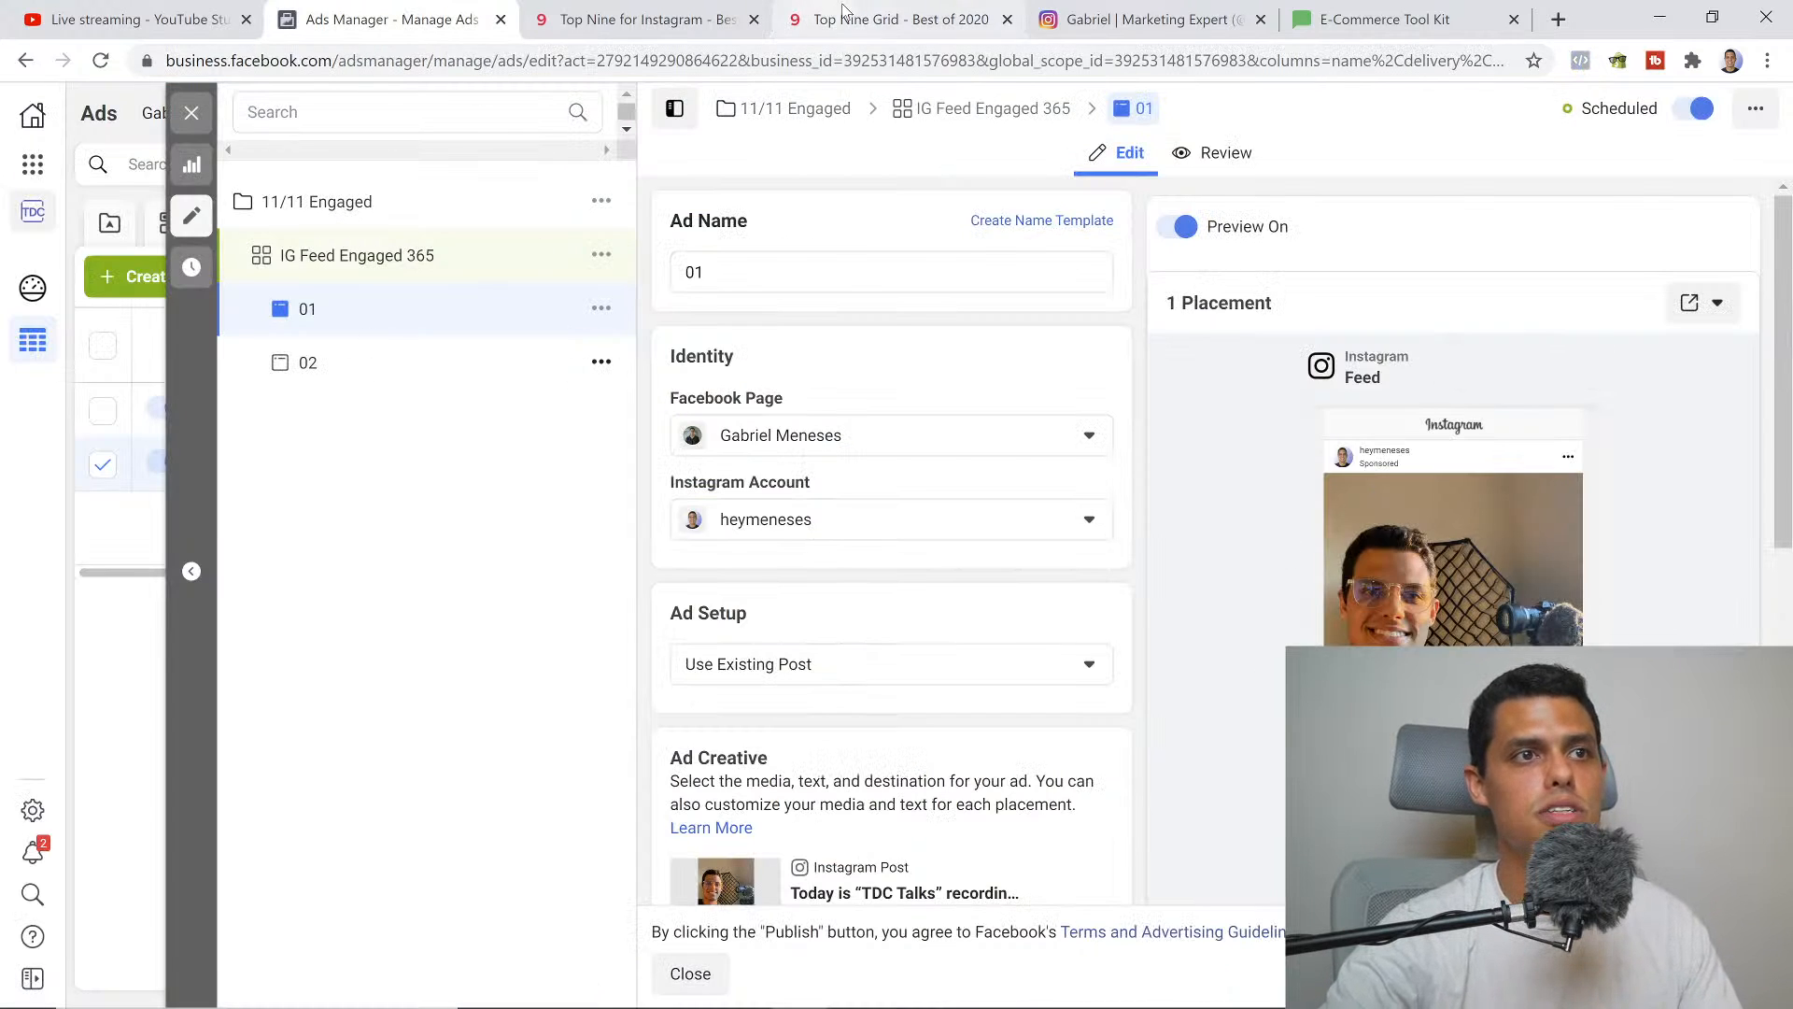
click(863, 35)
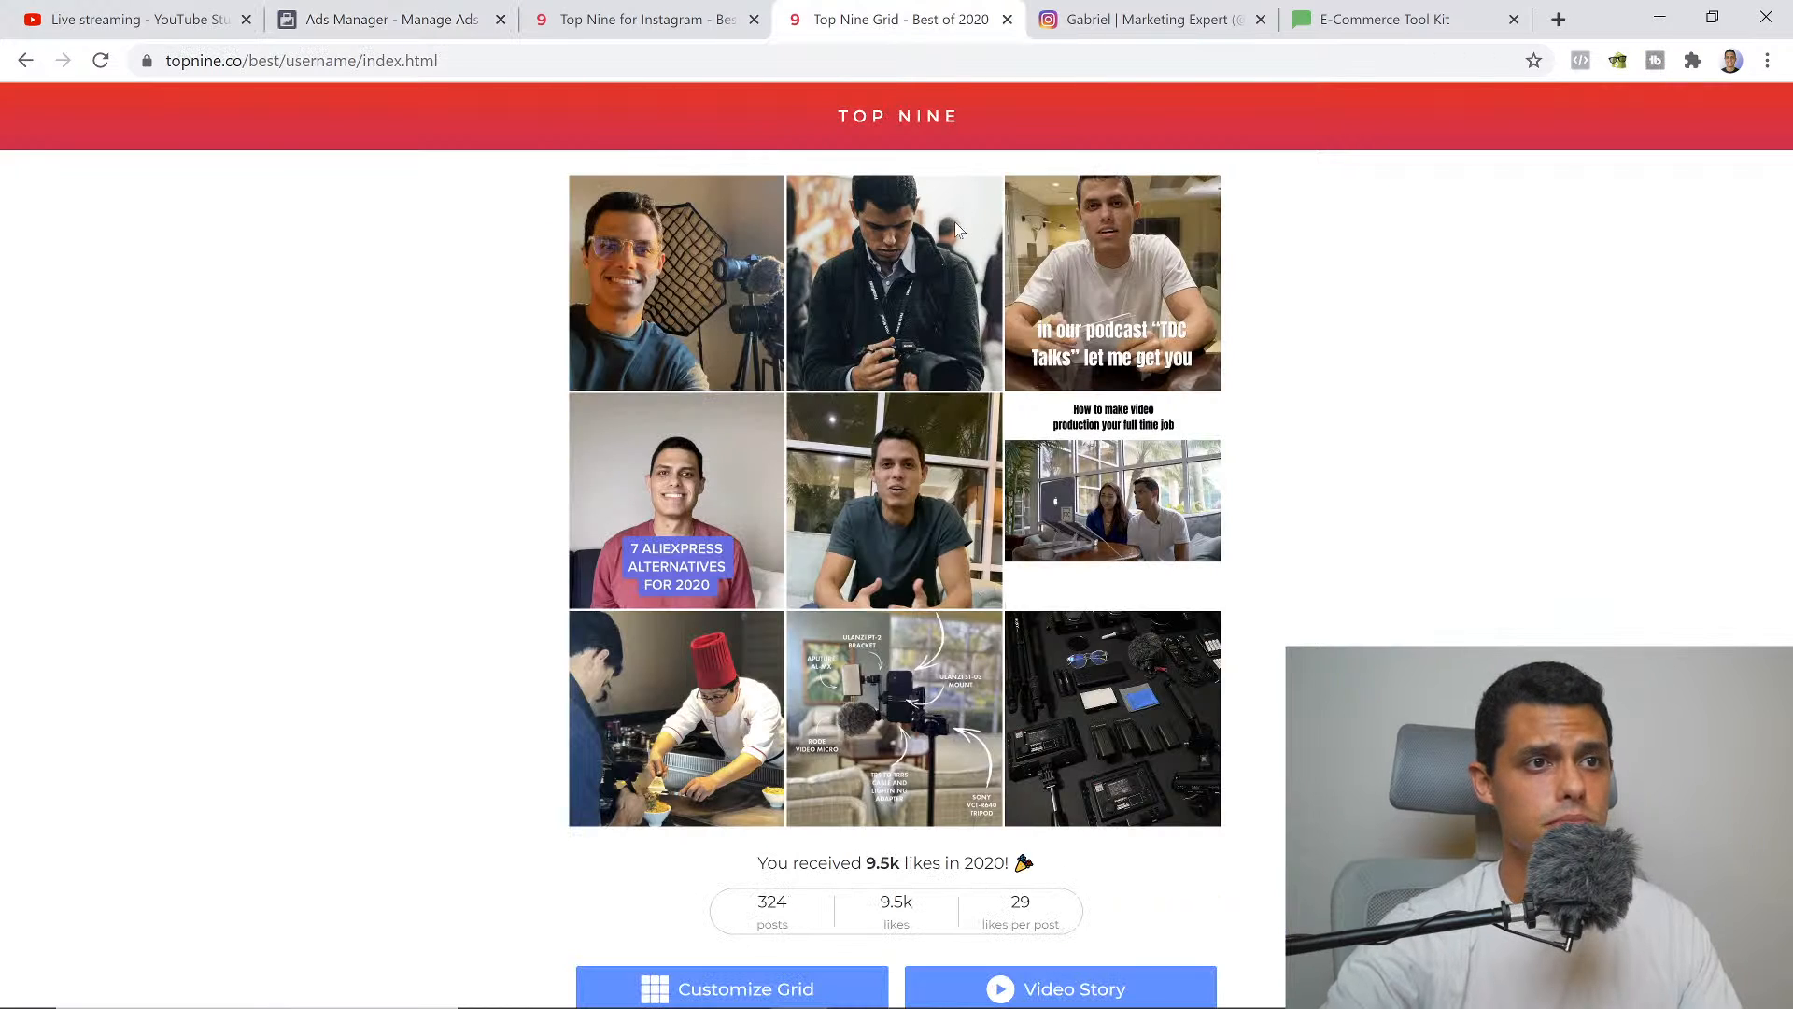
click(438, 19)
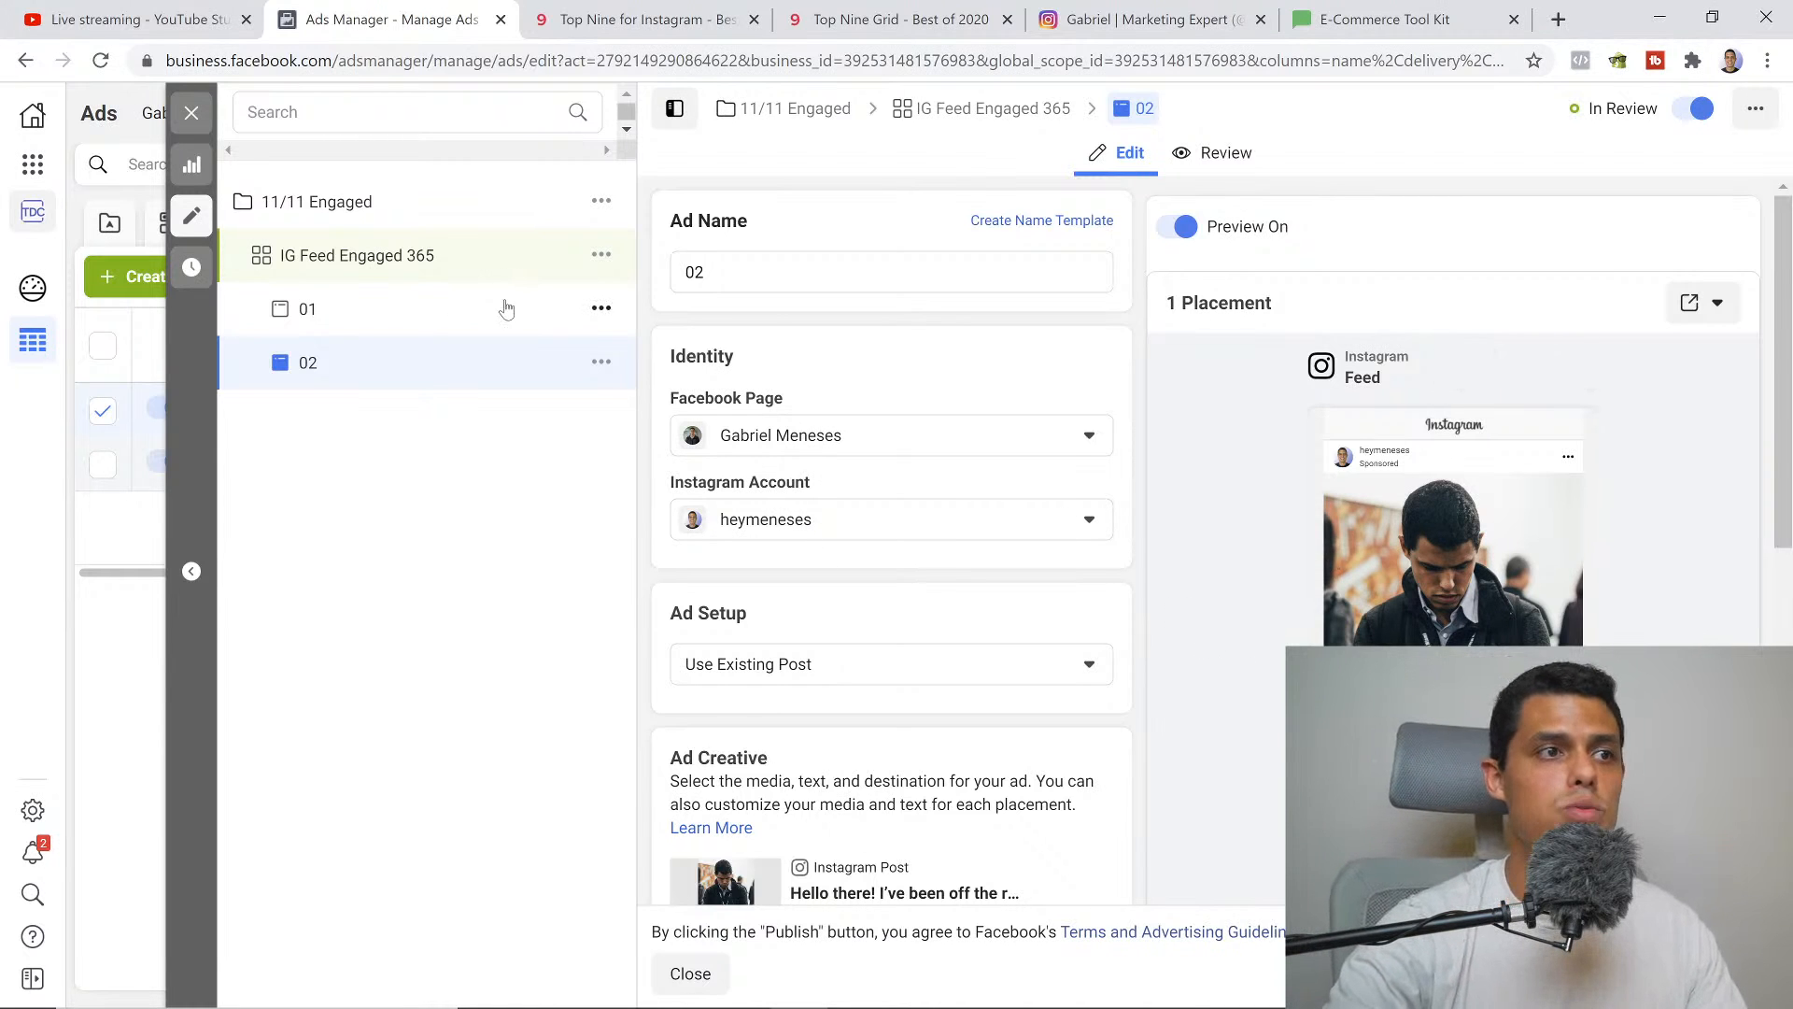
click(430, 310)
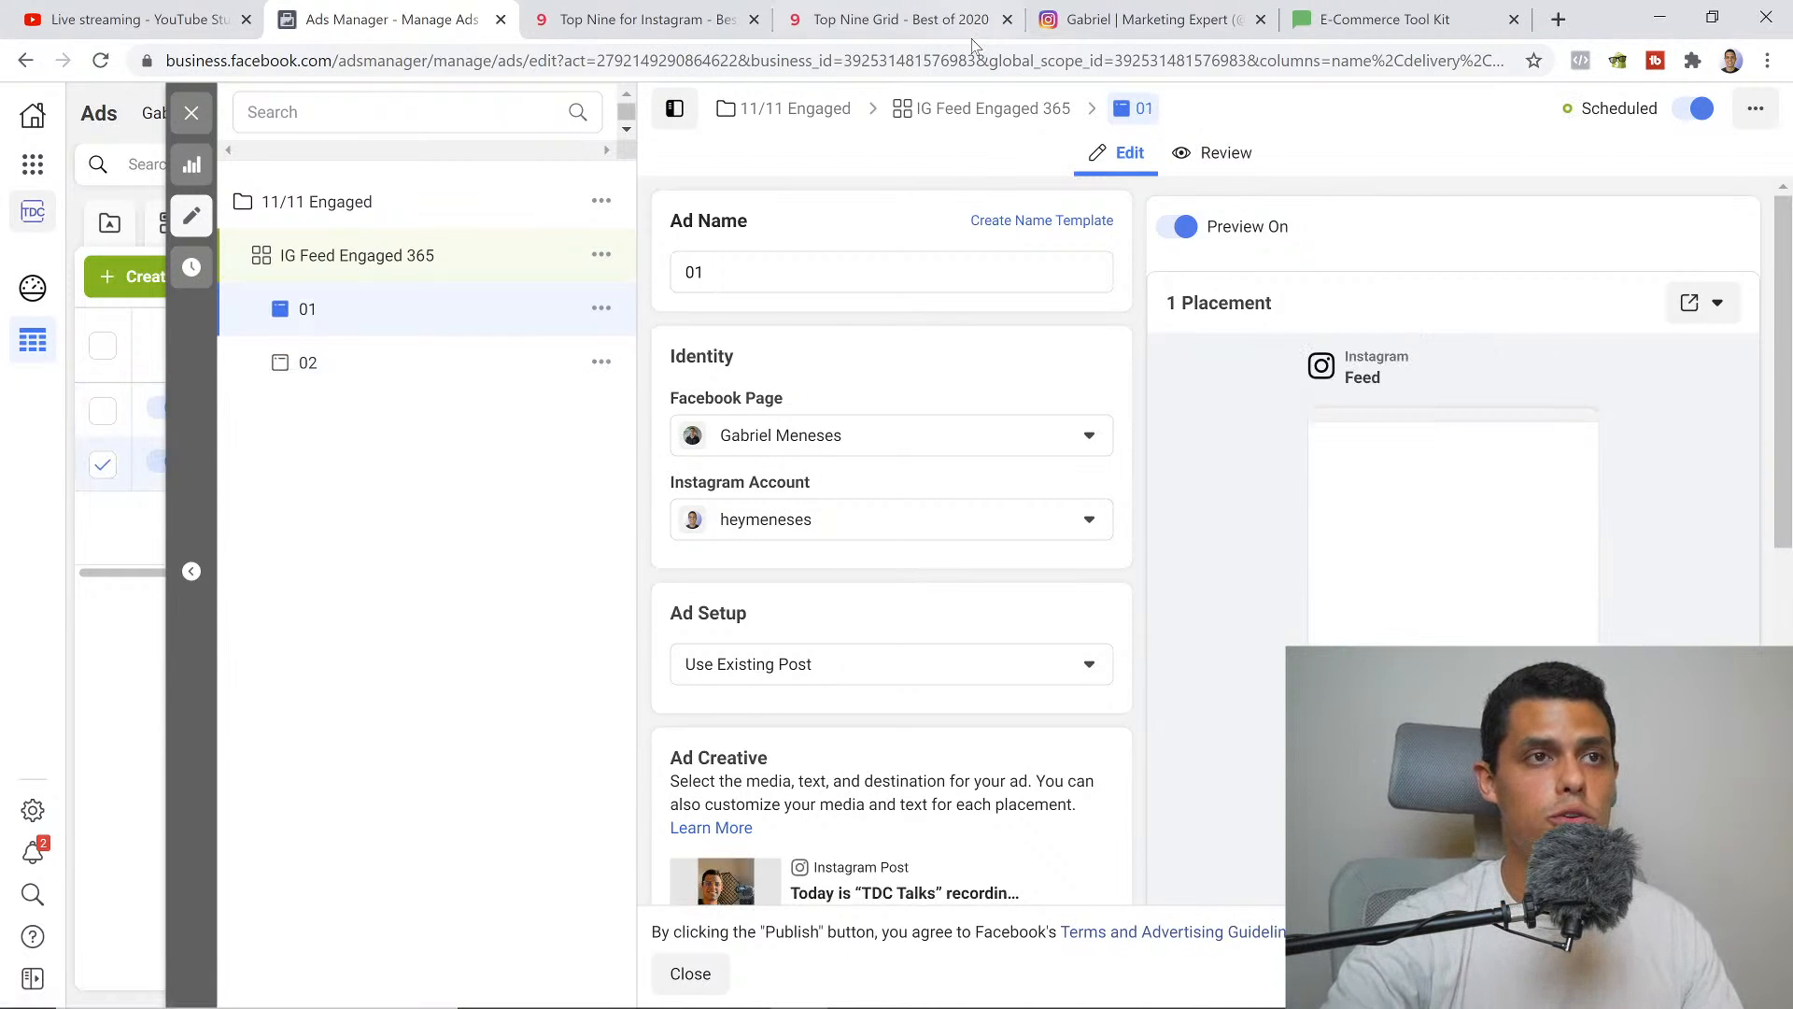
click(916, 9)
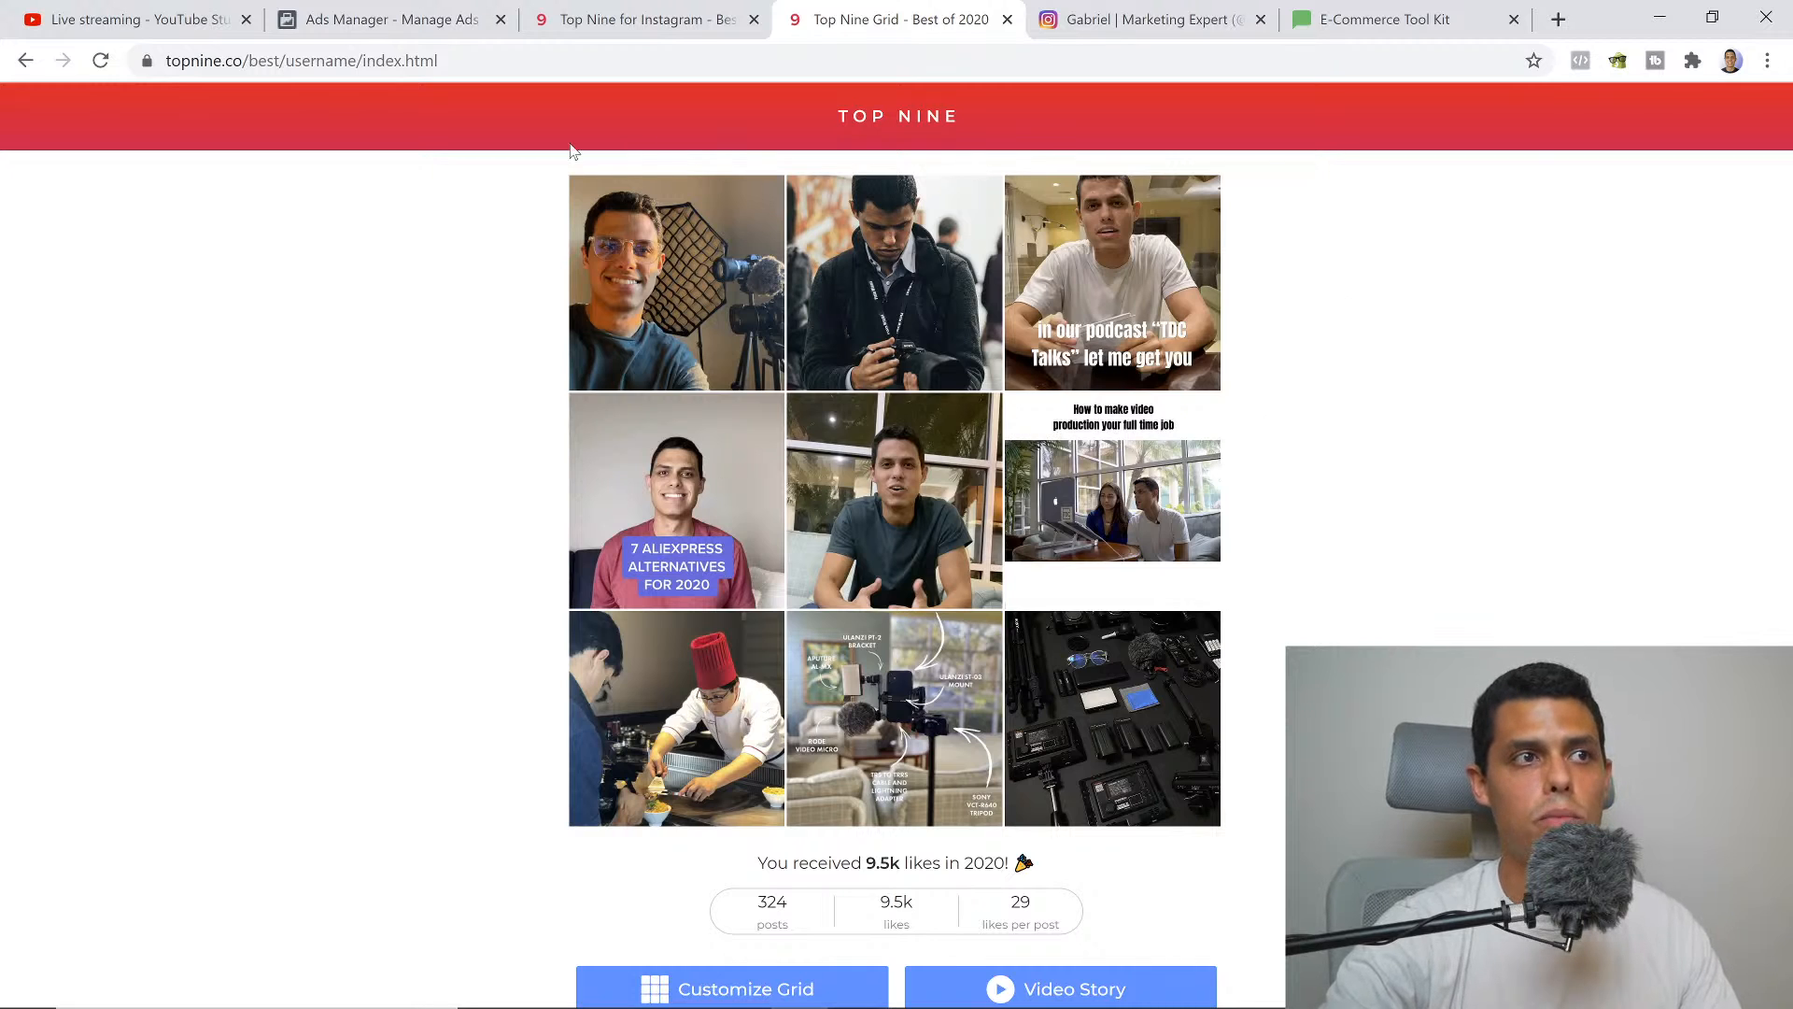
click(432, 21)
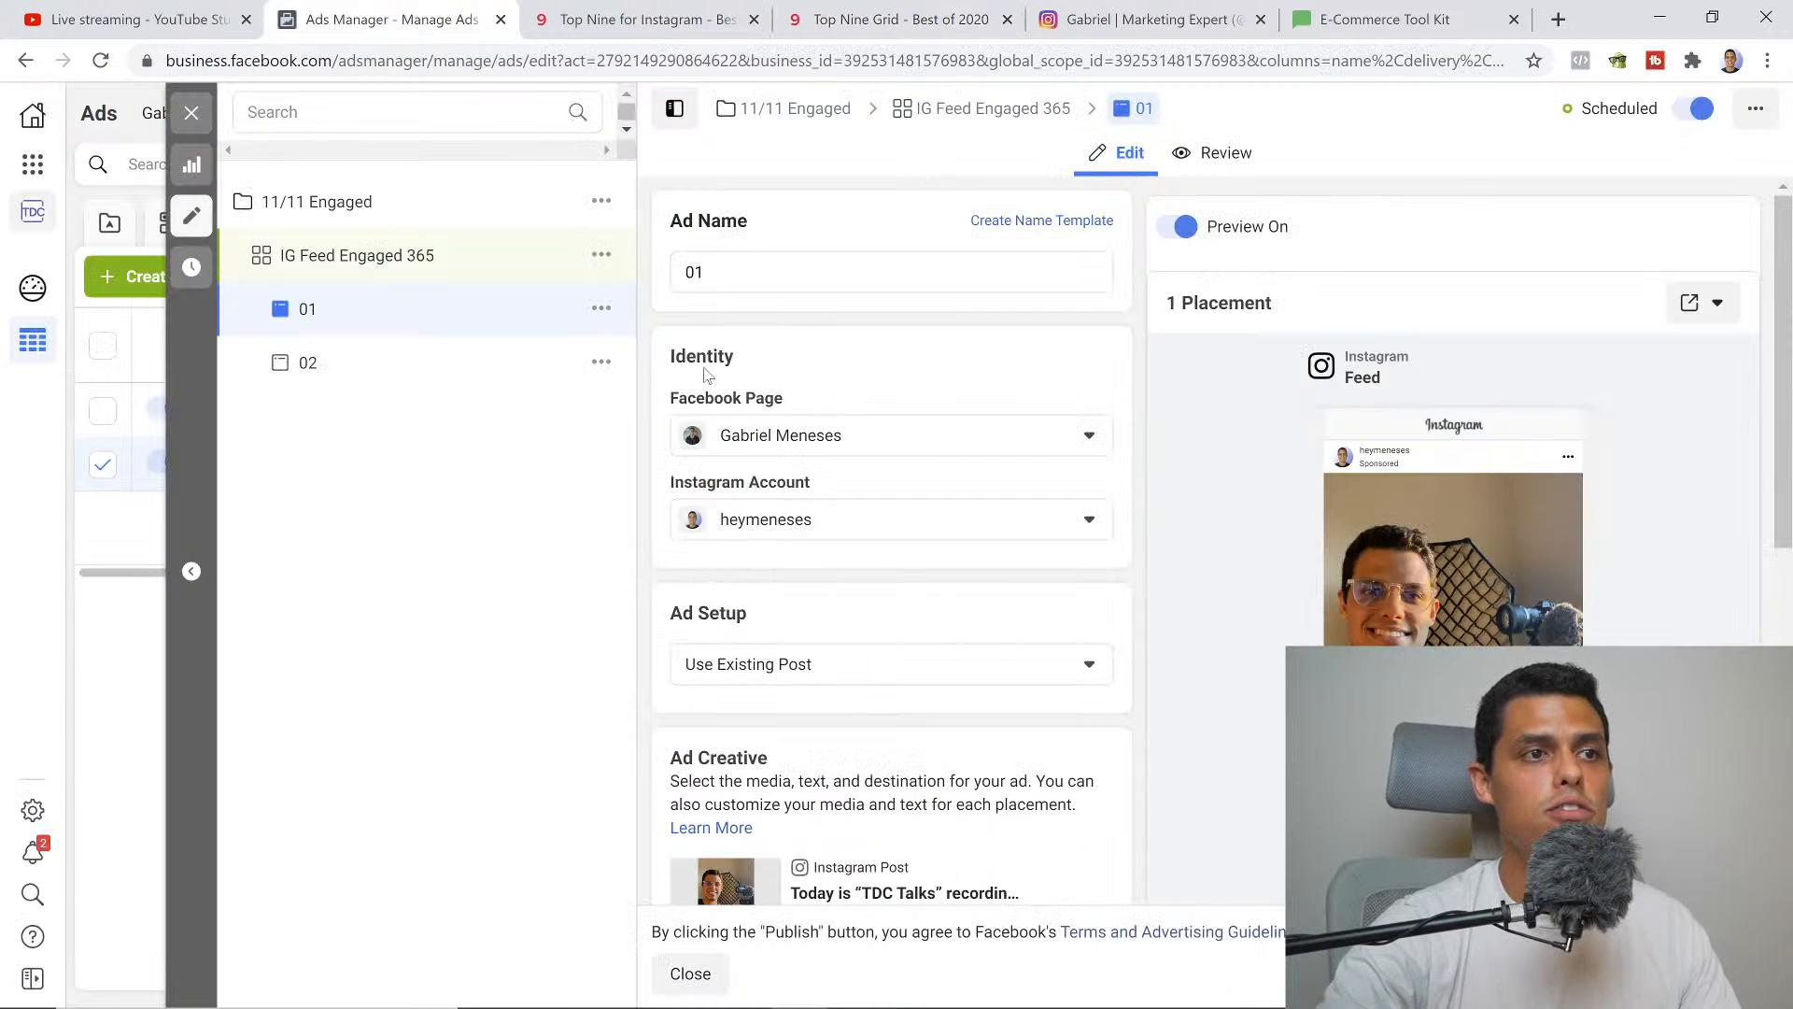
click(600, 308)
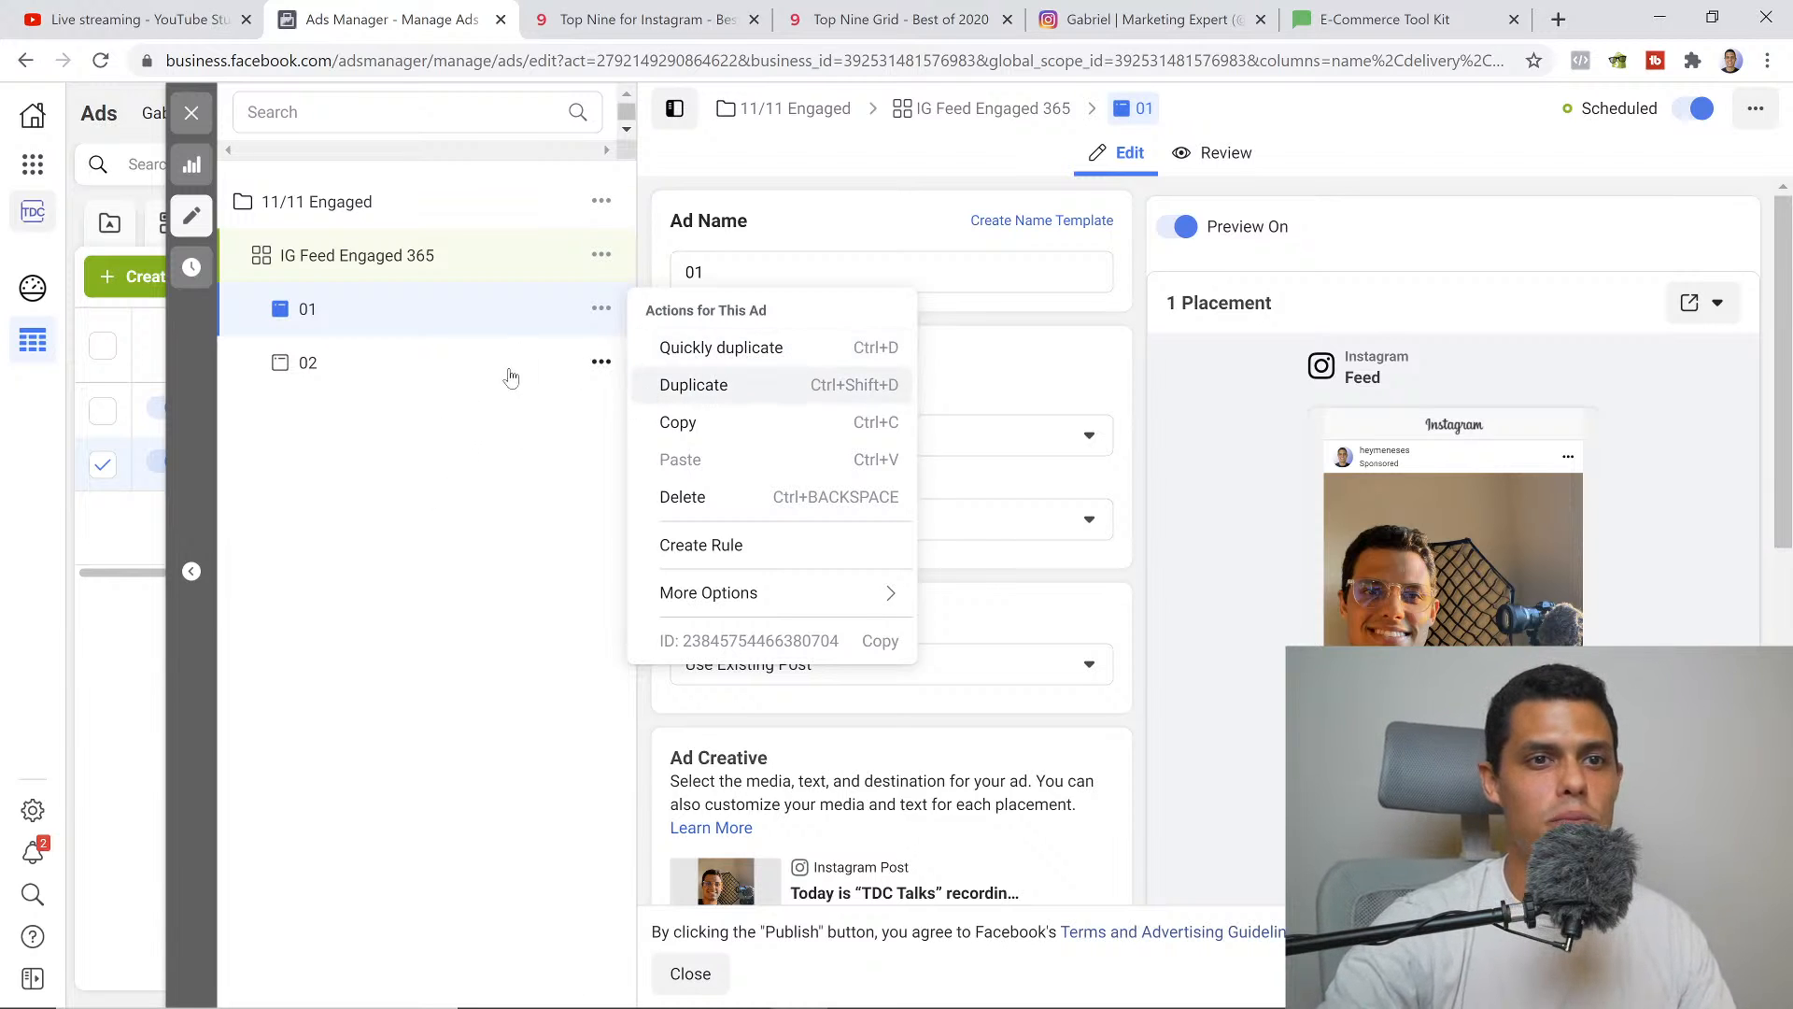
click(396, 397)
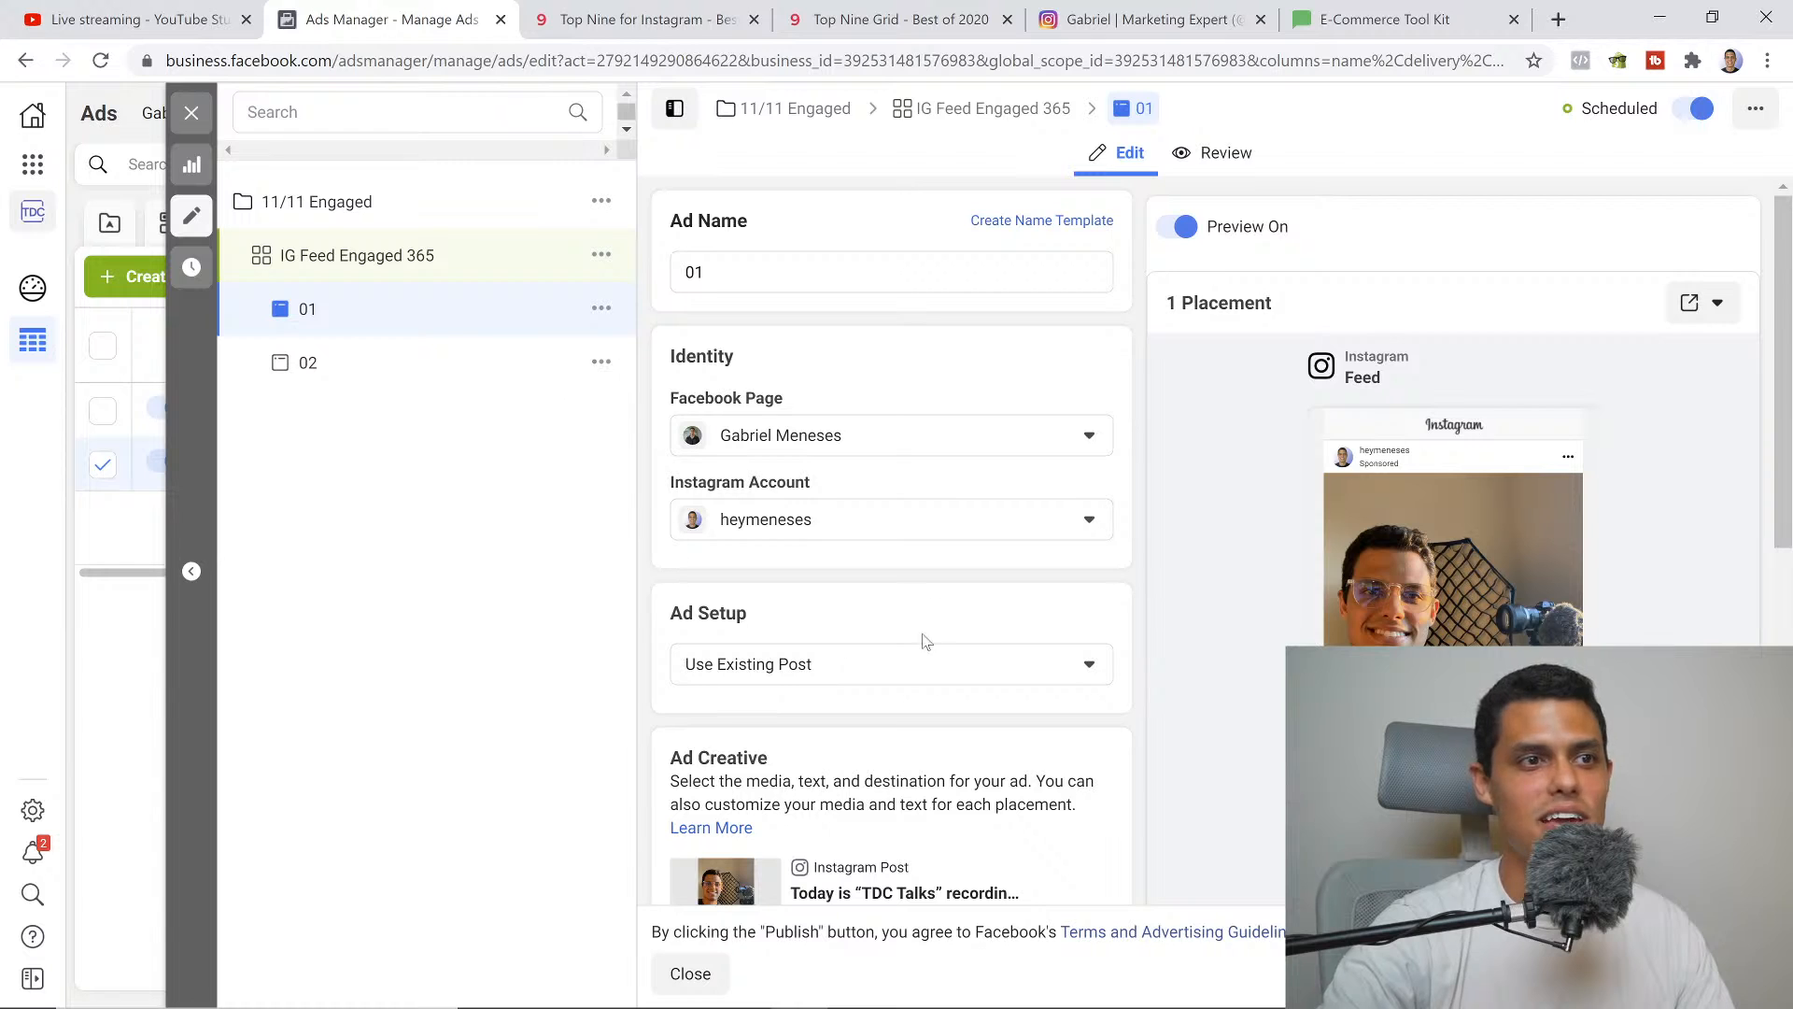
Review ad 01's identity, Ad Setup options, existing Instagram post, website URL and call to action
scroll(1072, 745, down, 4)
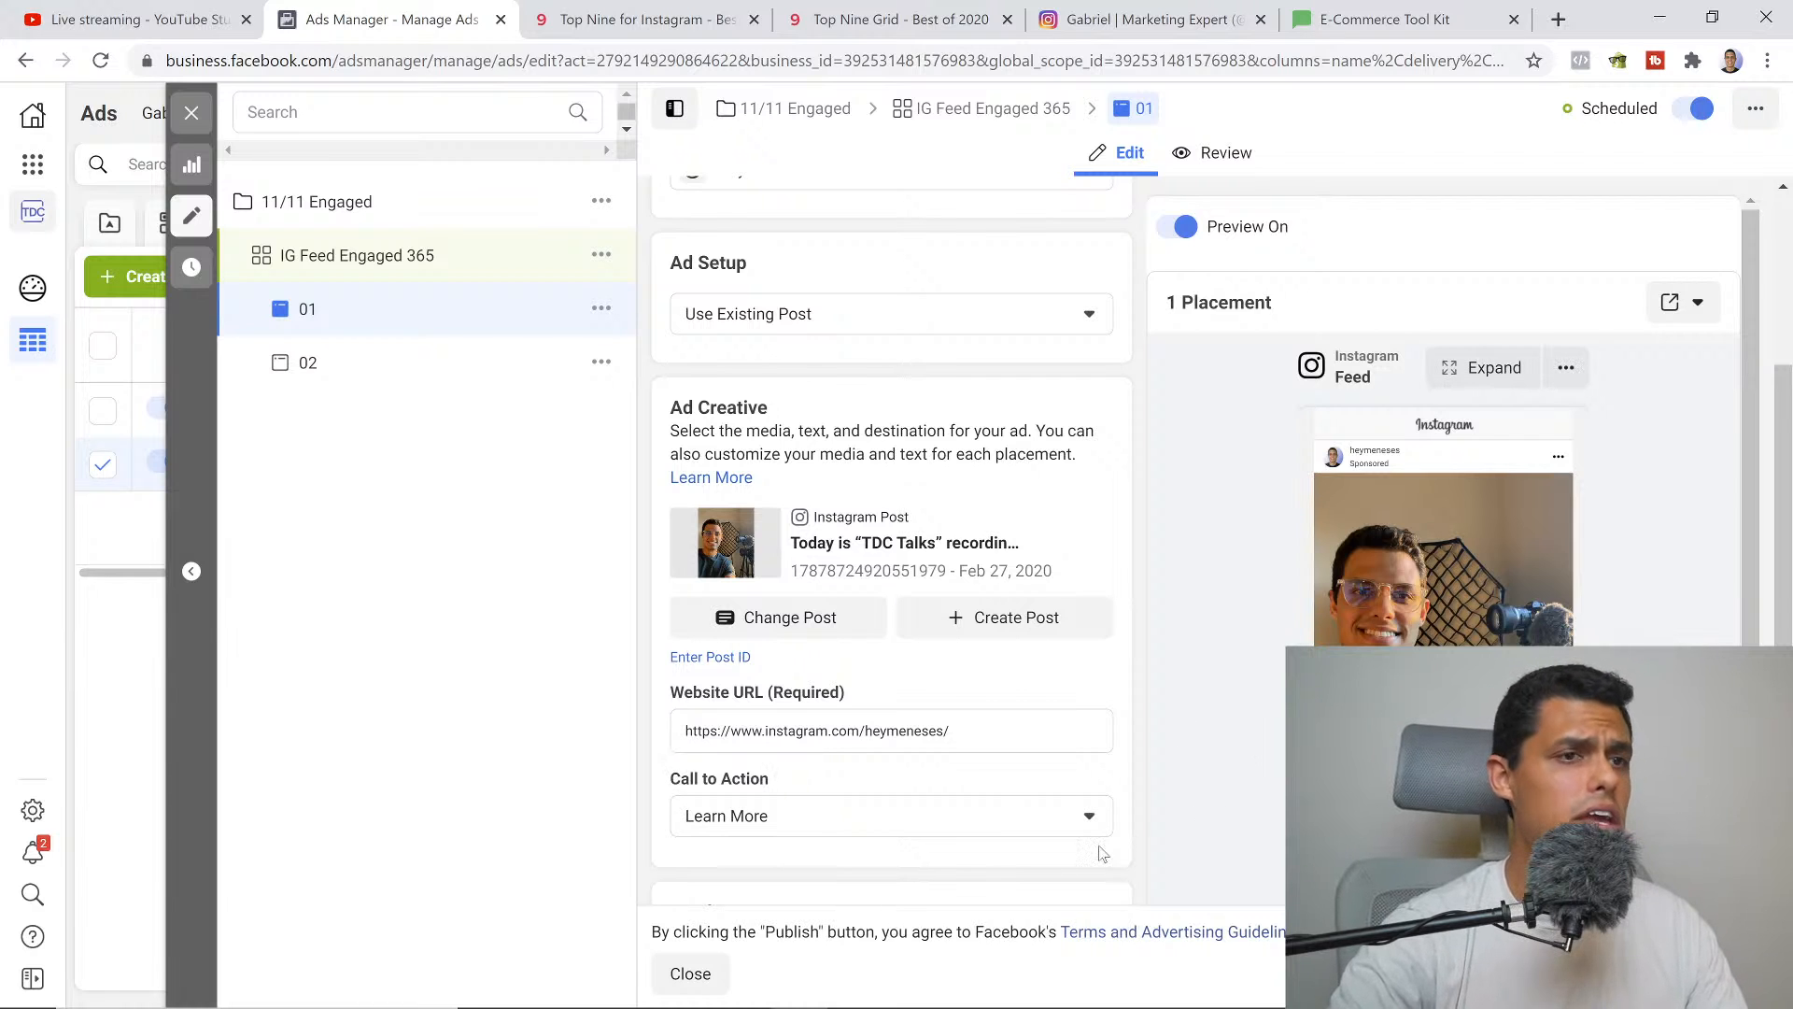
scroll(1075, 666, up, 4)
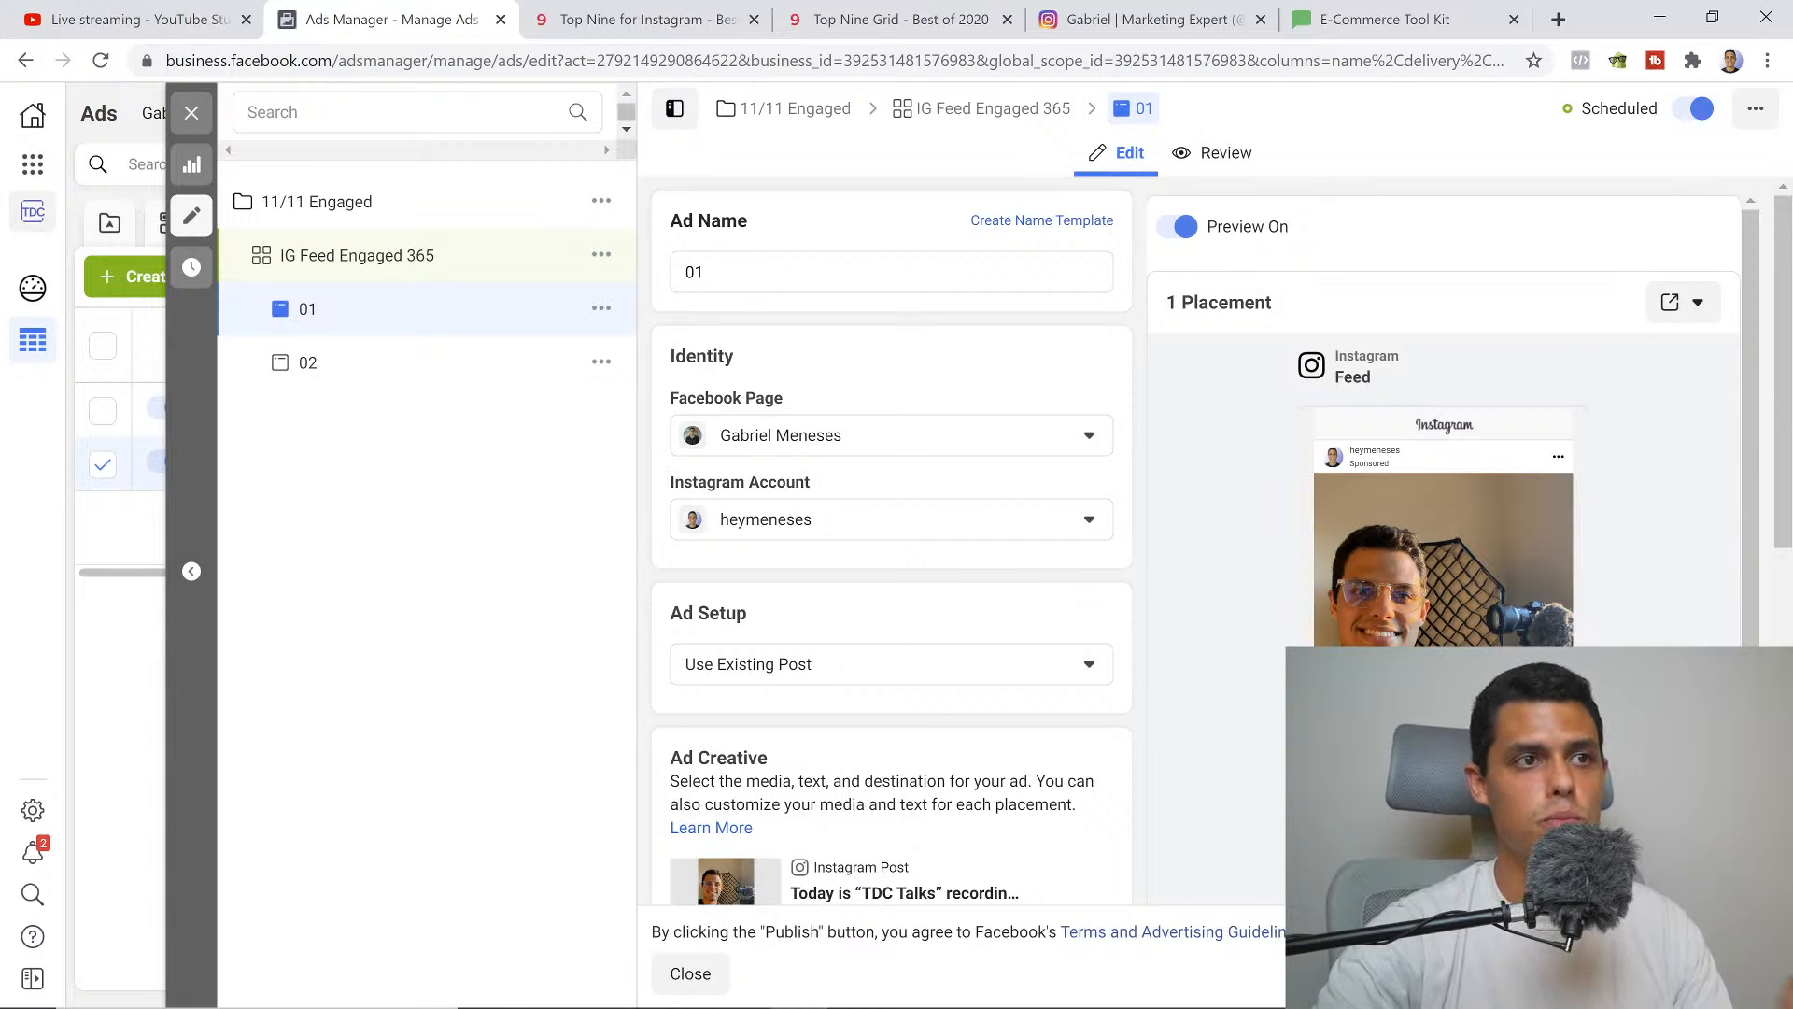
scroll(813, 336, down, 1)
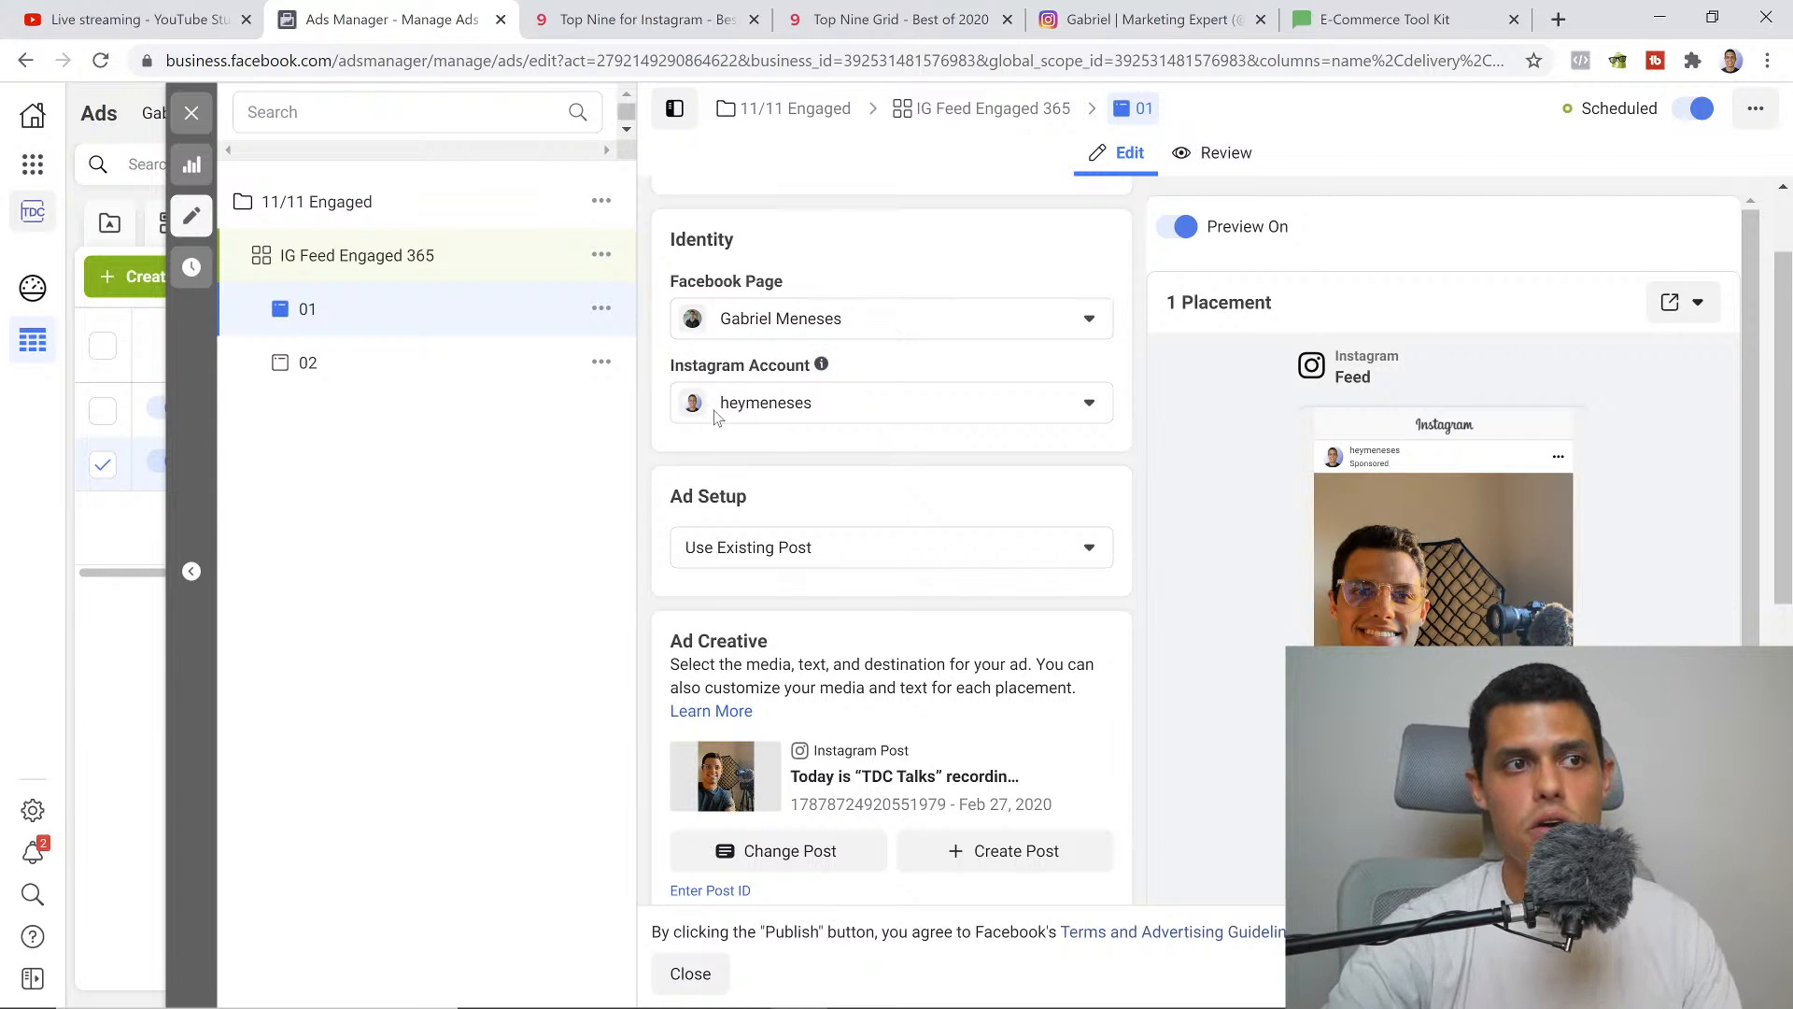
scroll(868, 467, down, 1)
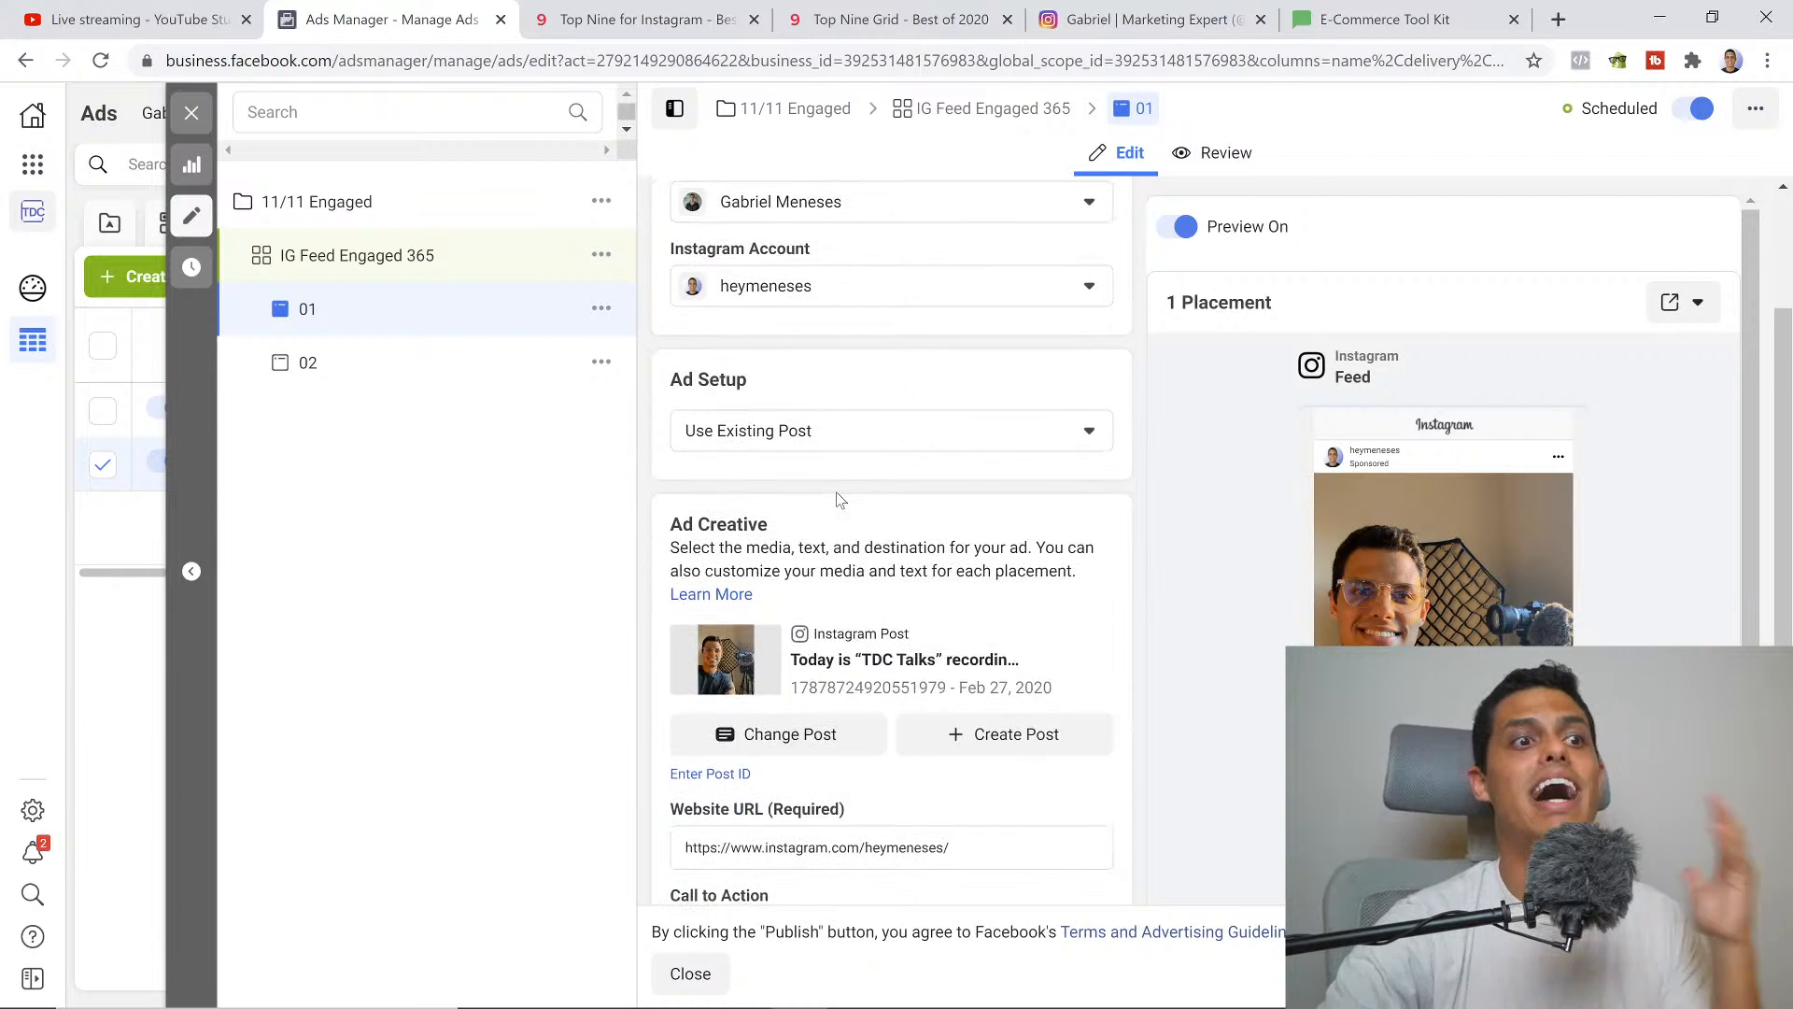
click(964, 427)
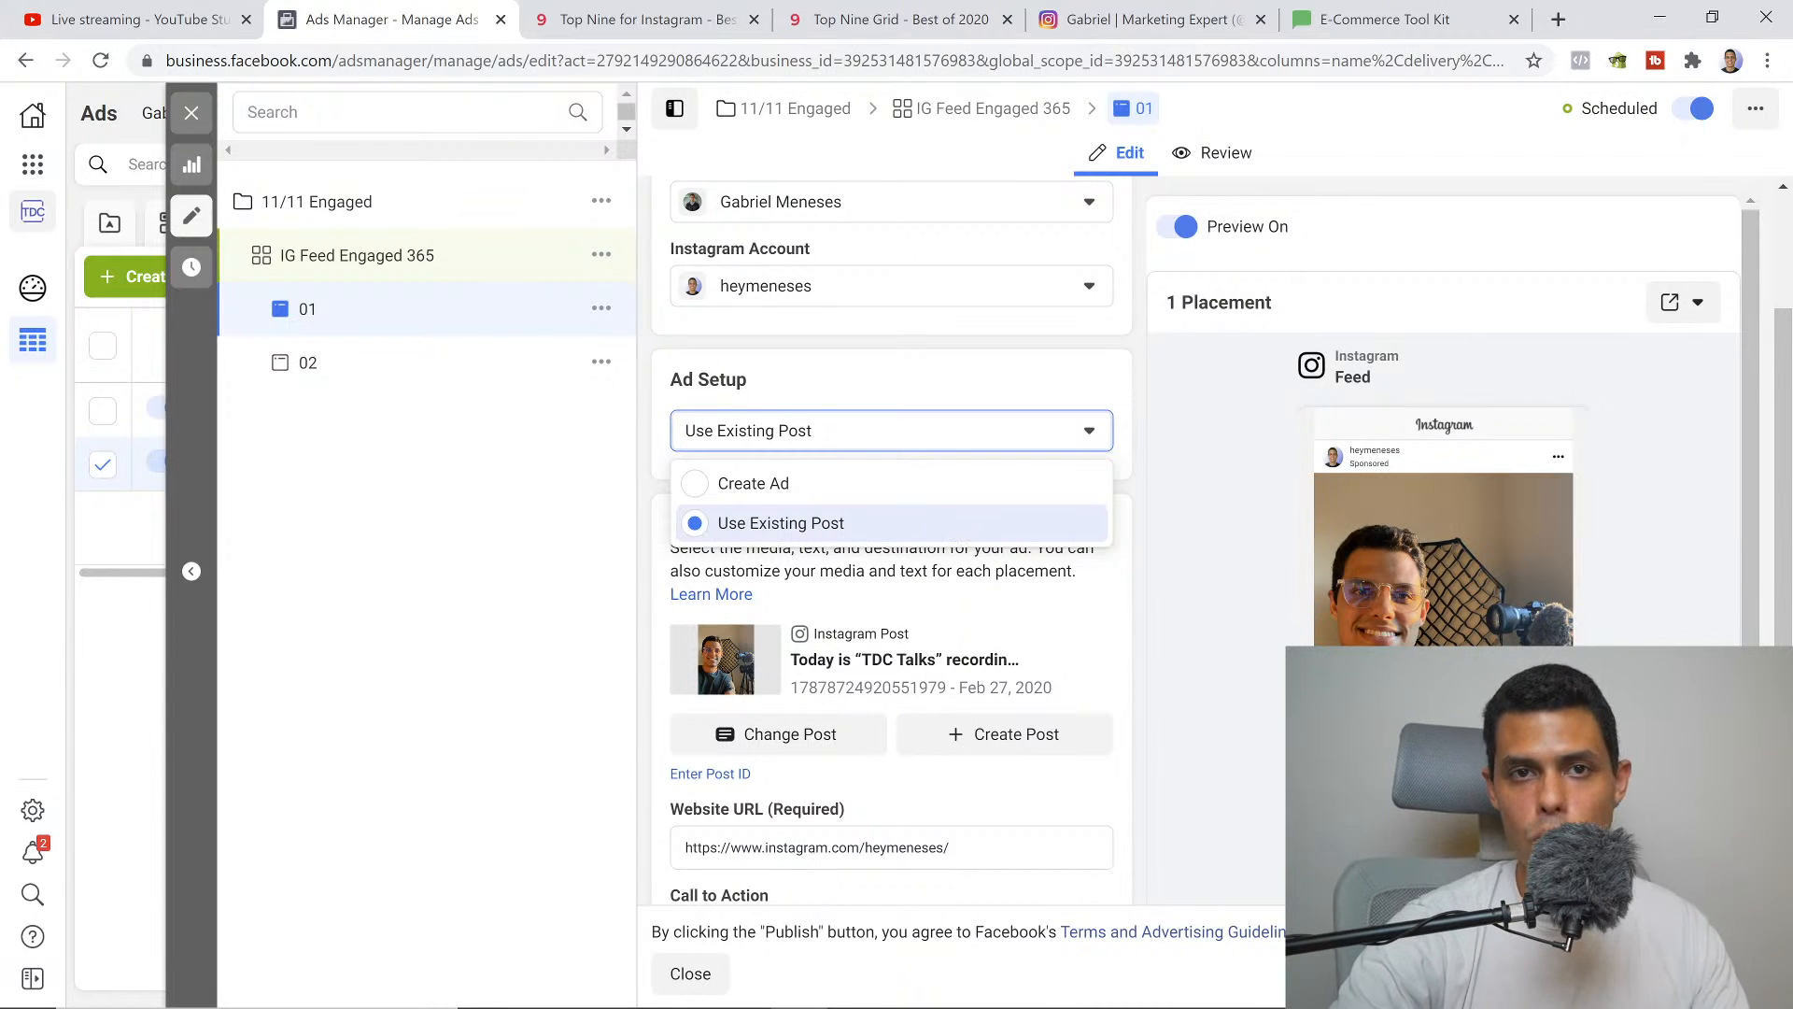
click(1106, 652)
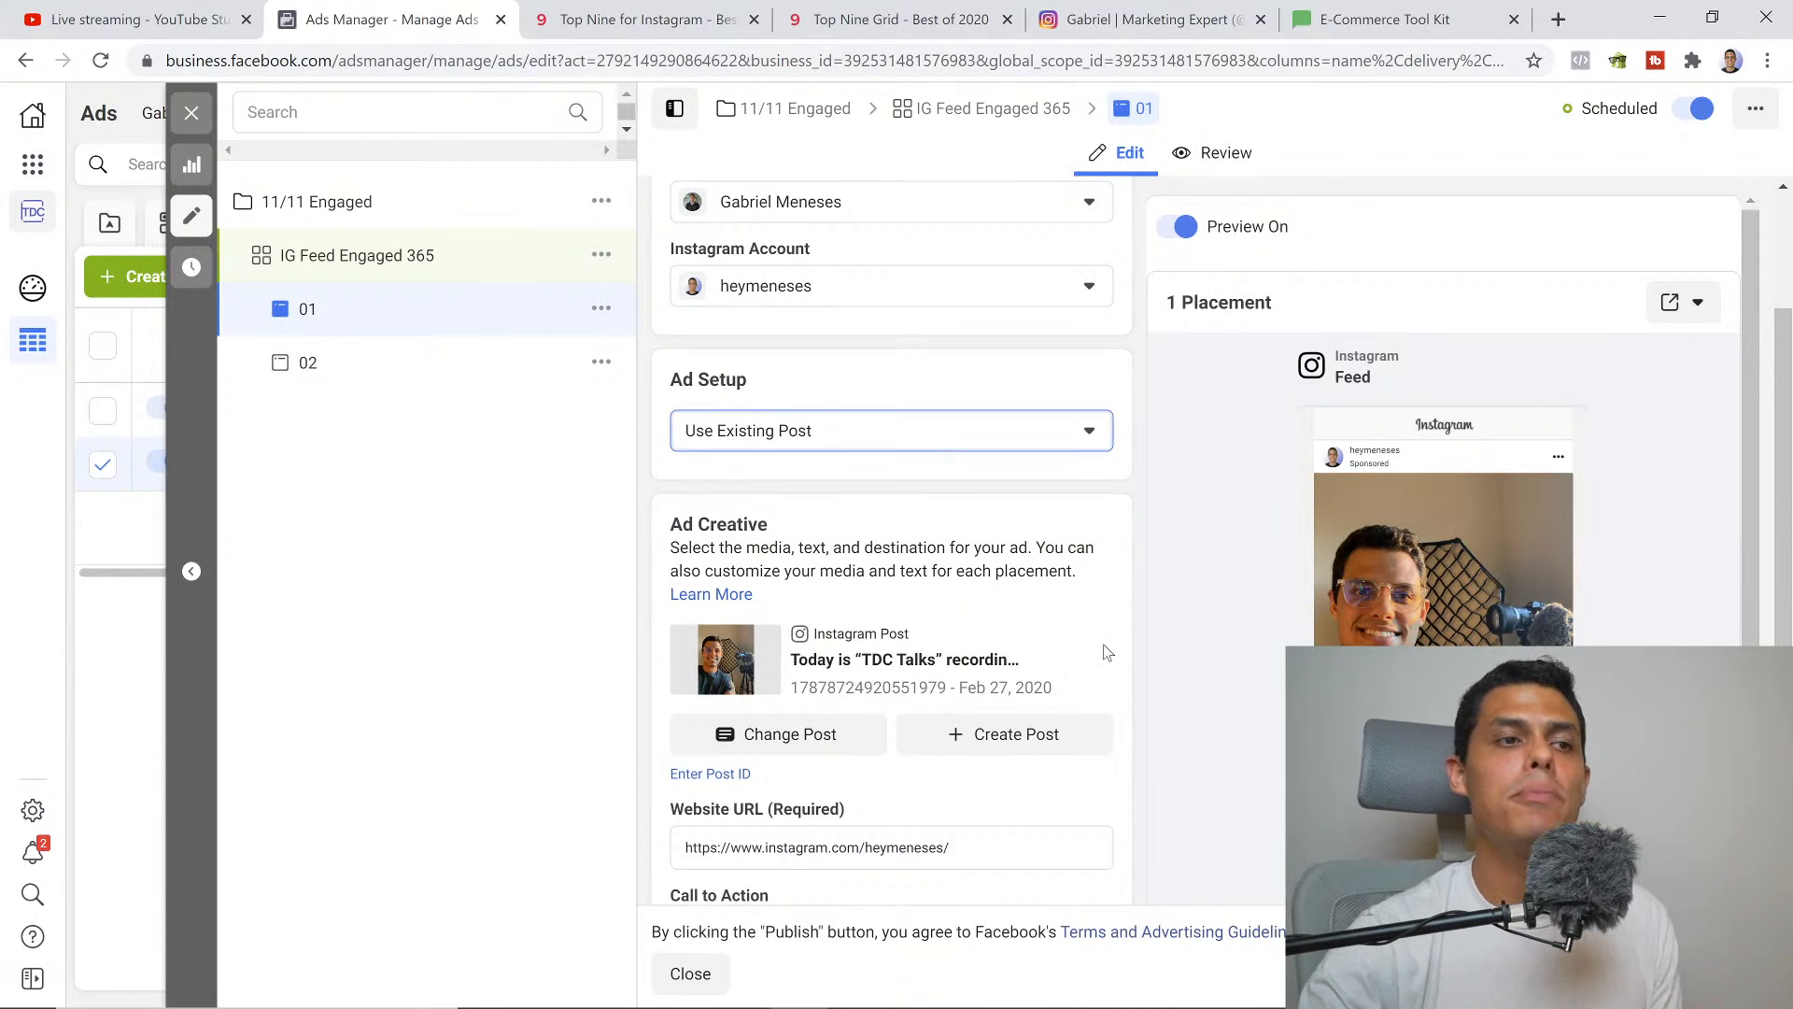
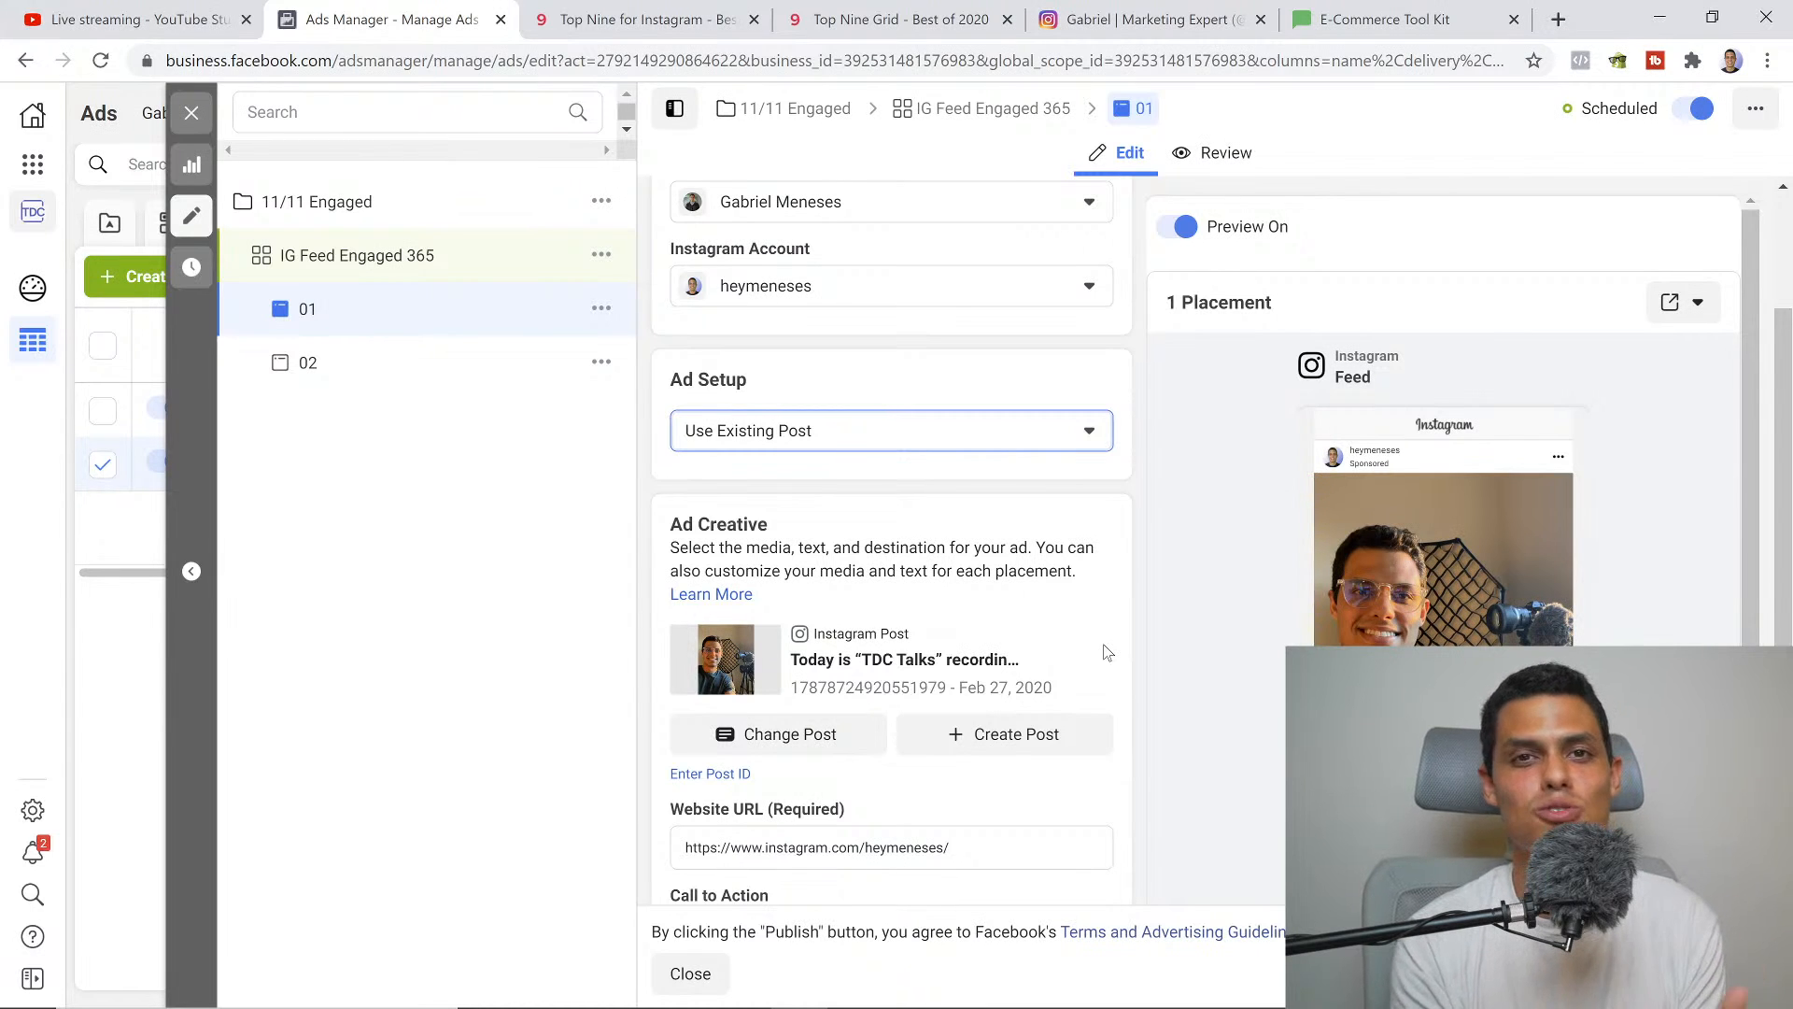
scroll(1106, 653, down, 4)
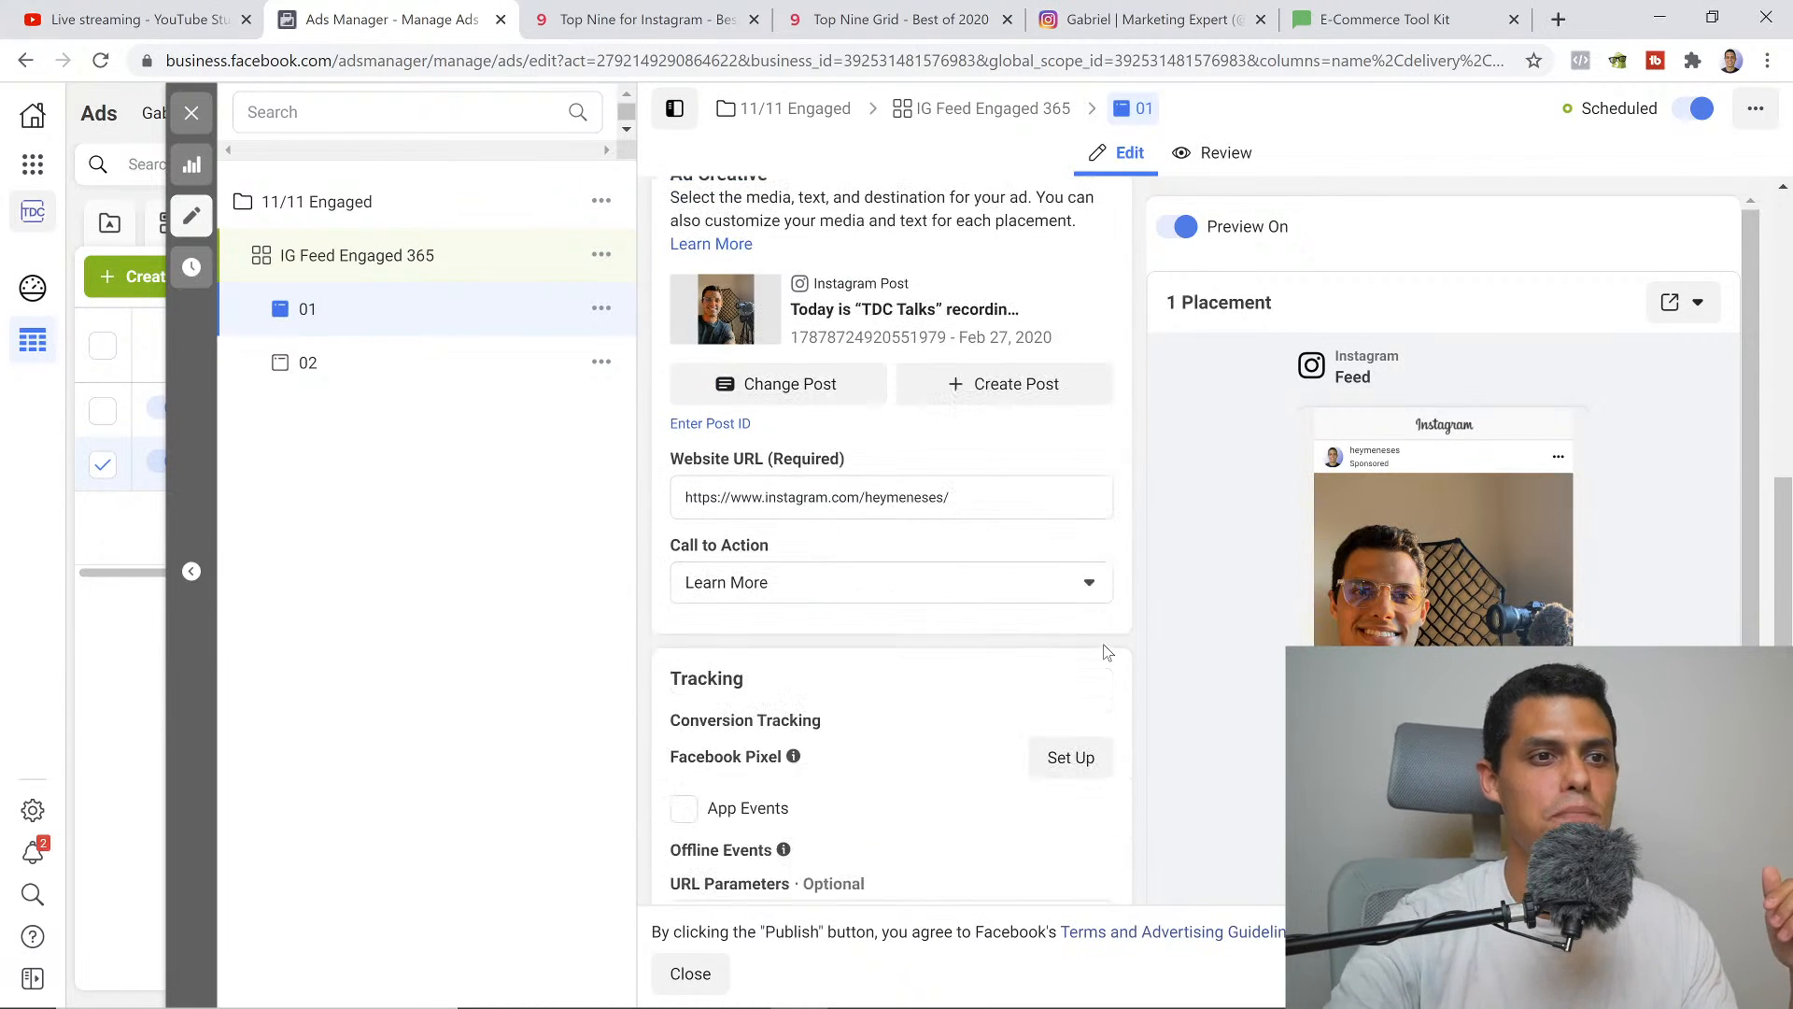
scroll(1117, 663, up, 1)
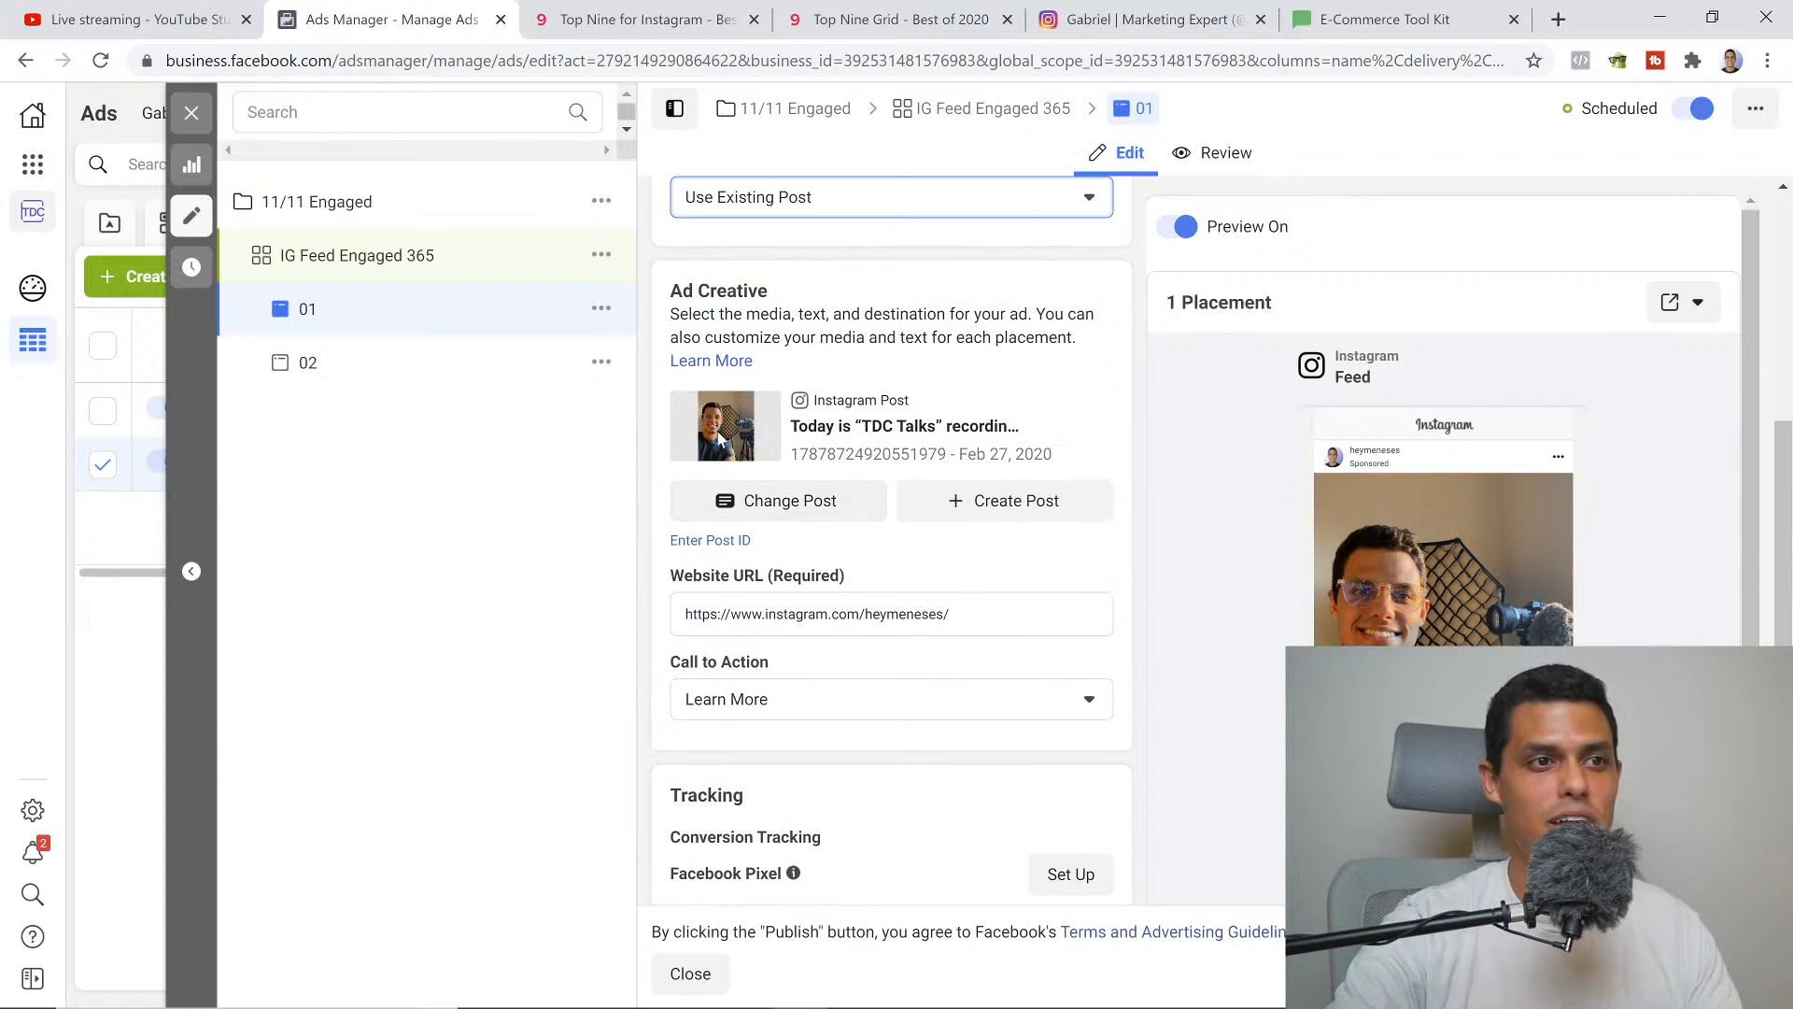
Start changing ad 01's post, filter the Instagram posts to the Feed post type, and browse the older ones
click(805, 520)
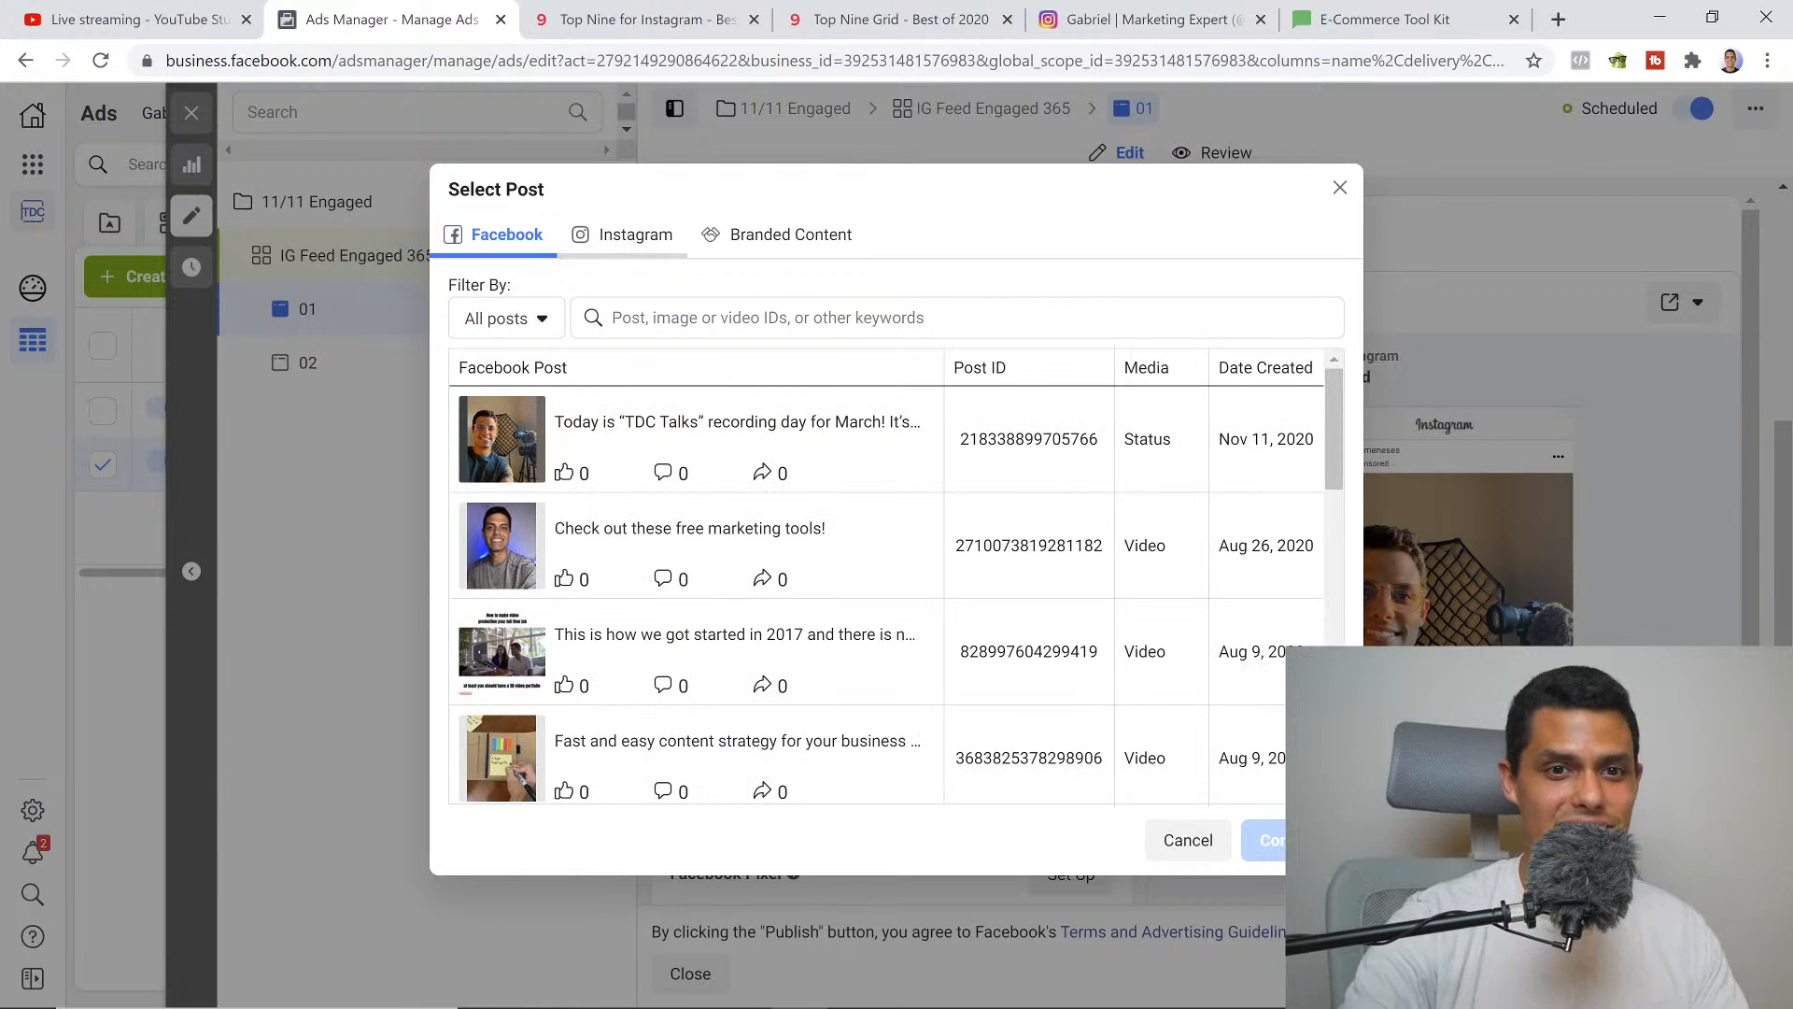
click(621, 235)
click(556, 317)
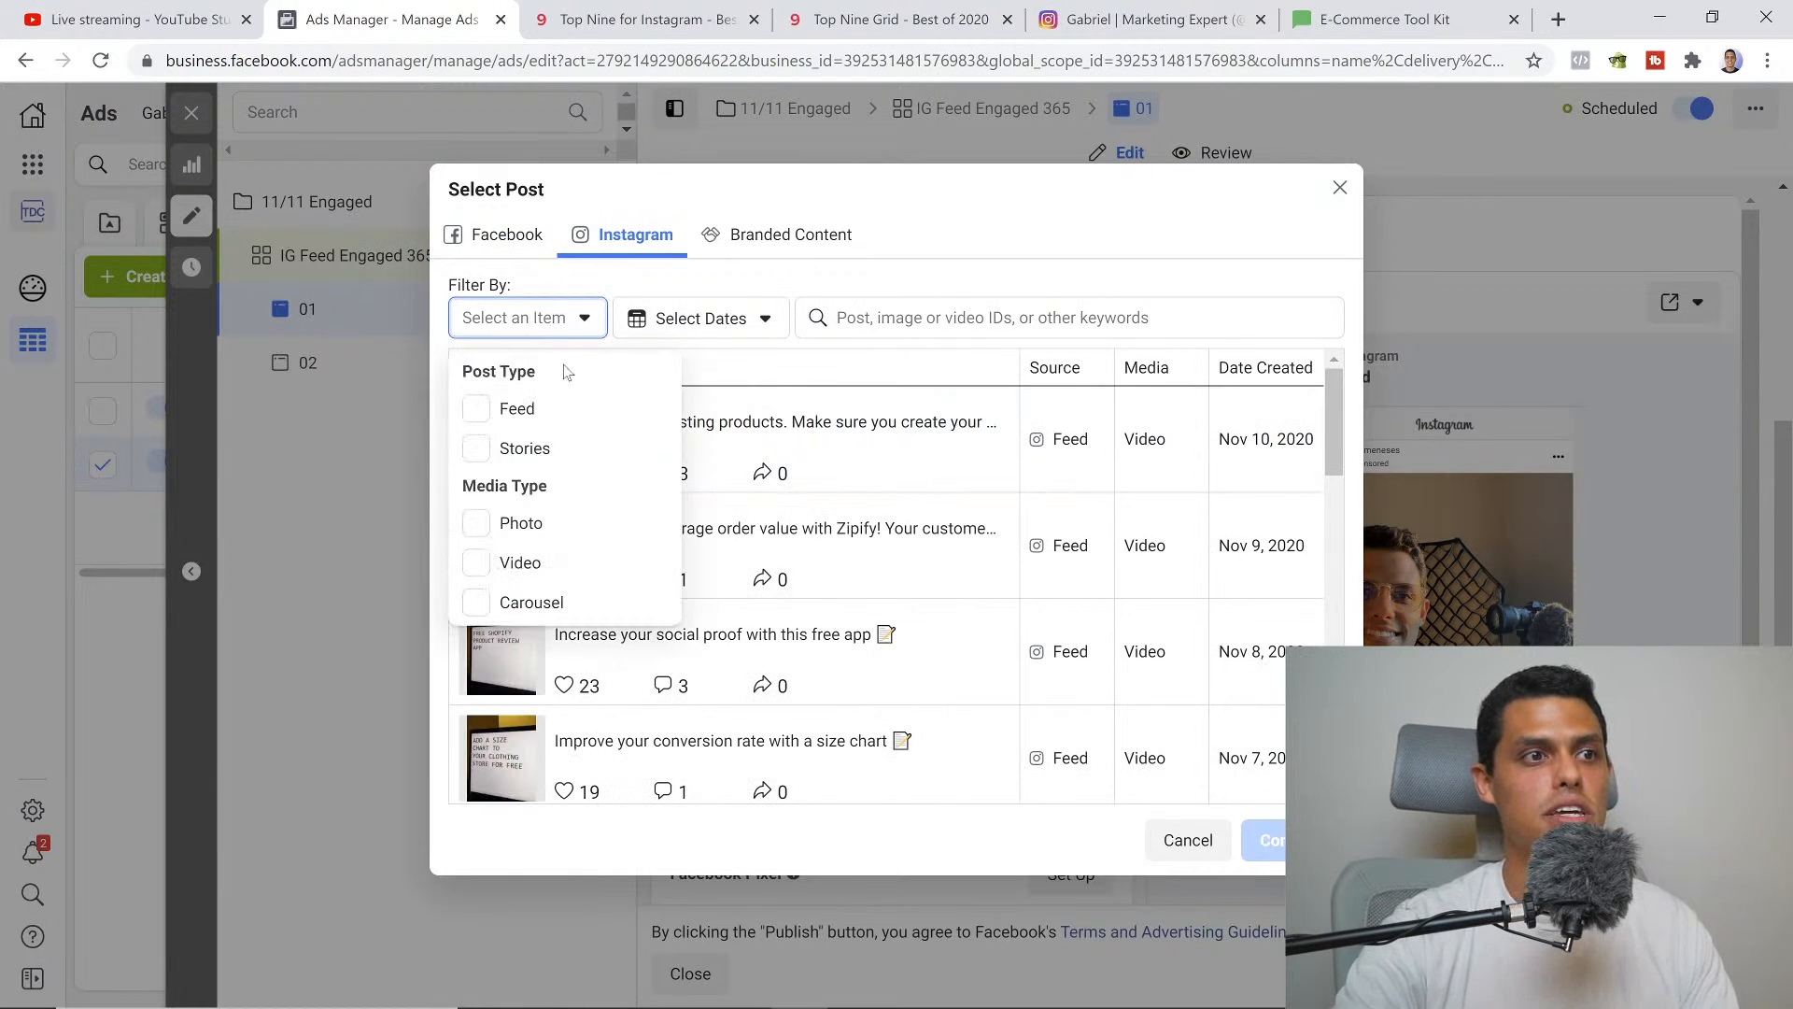
click(477, 411)
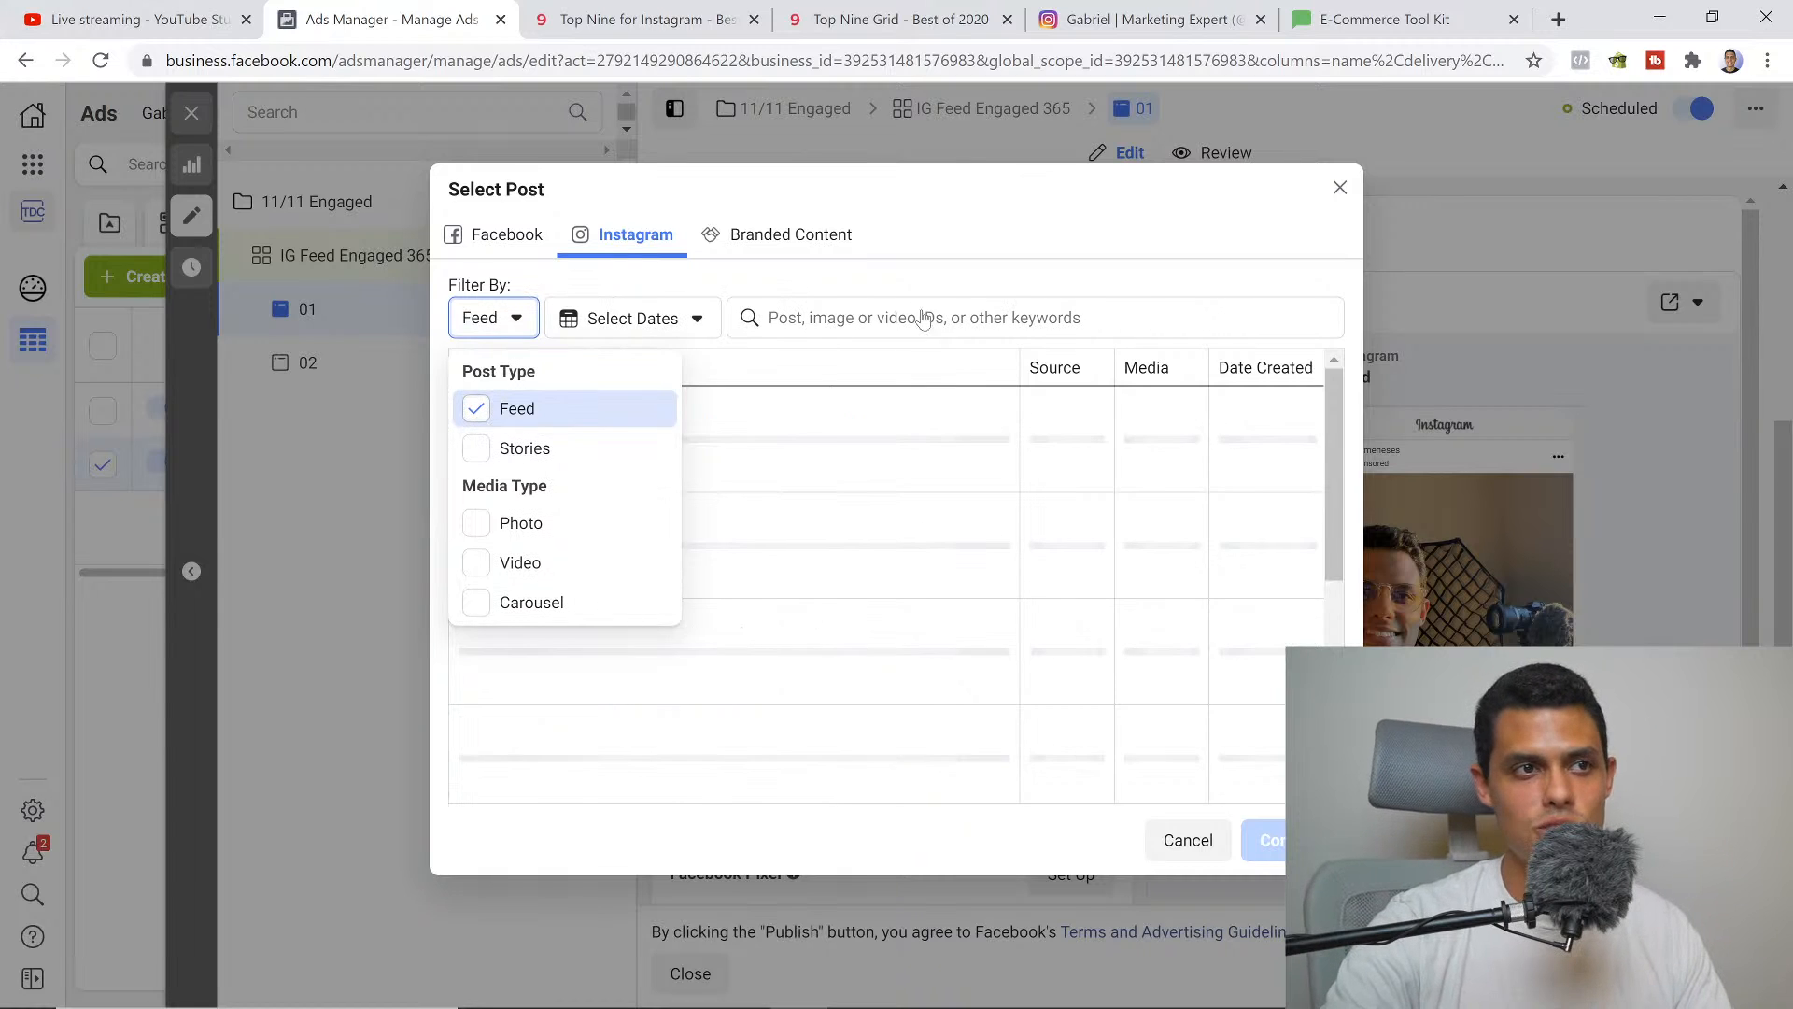
click(945, 289)
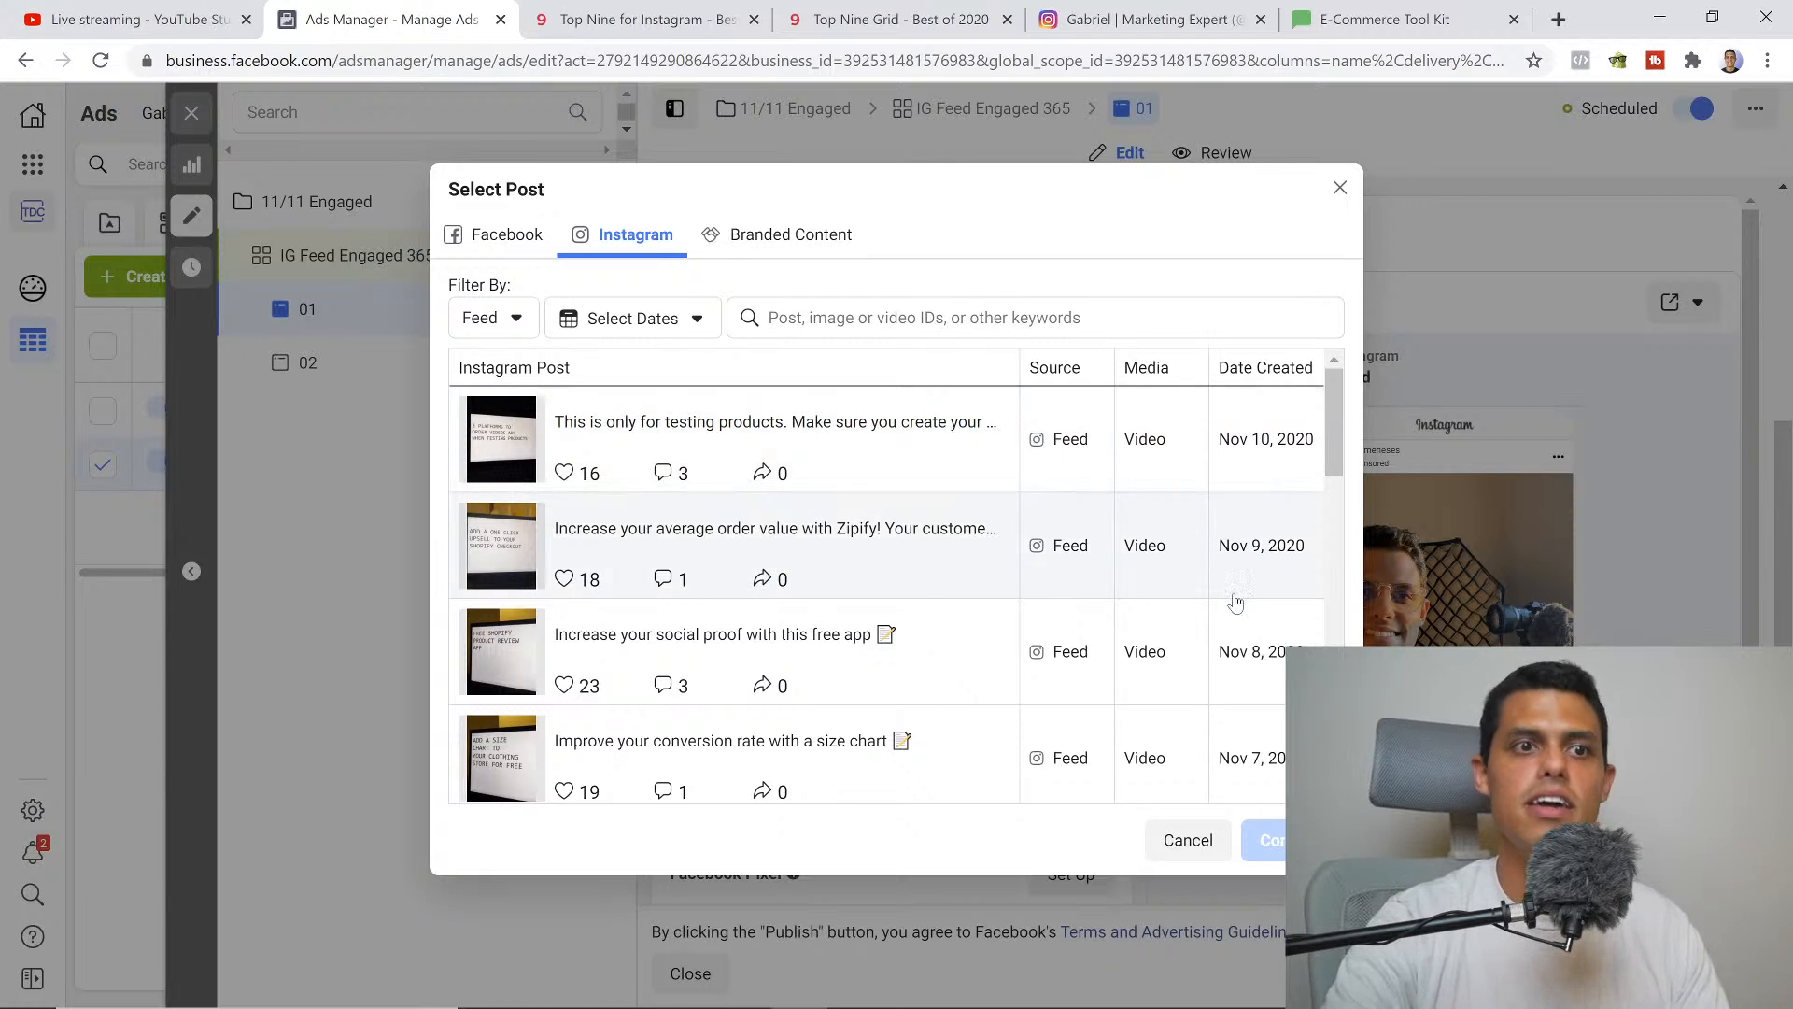
scroll(886, 576, down, 10)
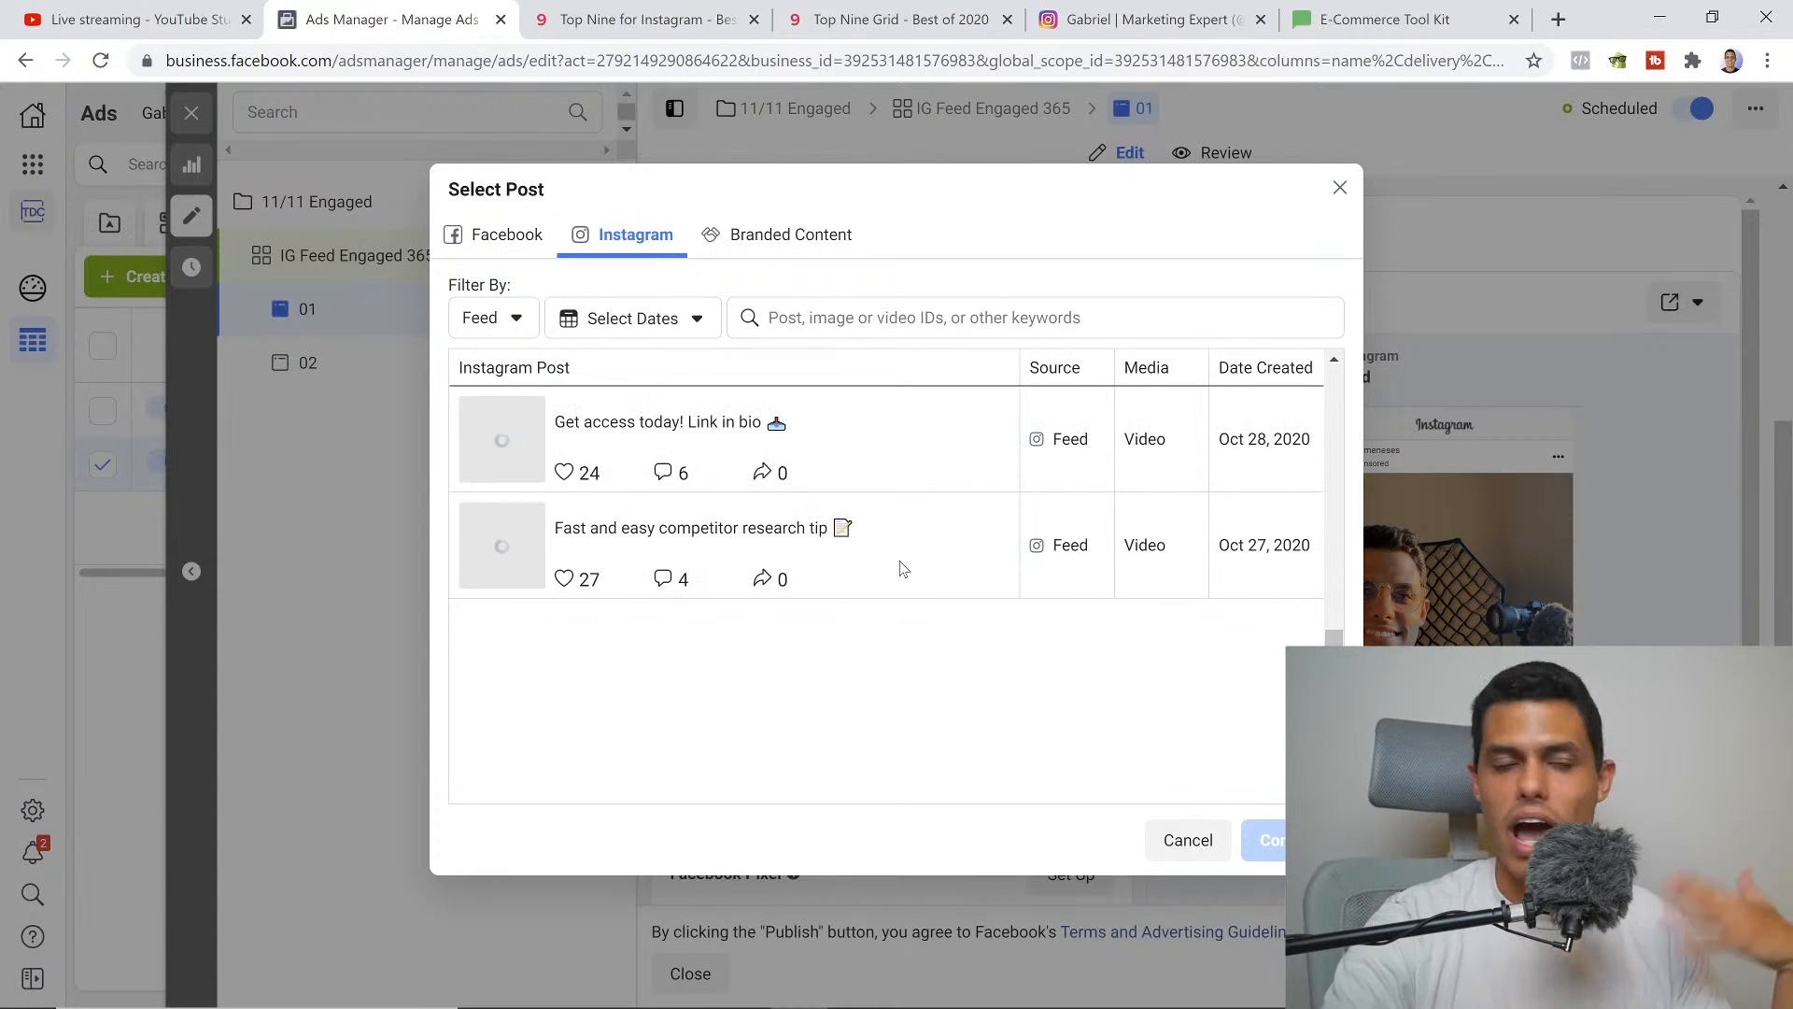
scroll(892, 567, down, 3)
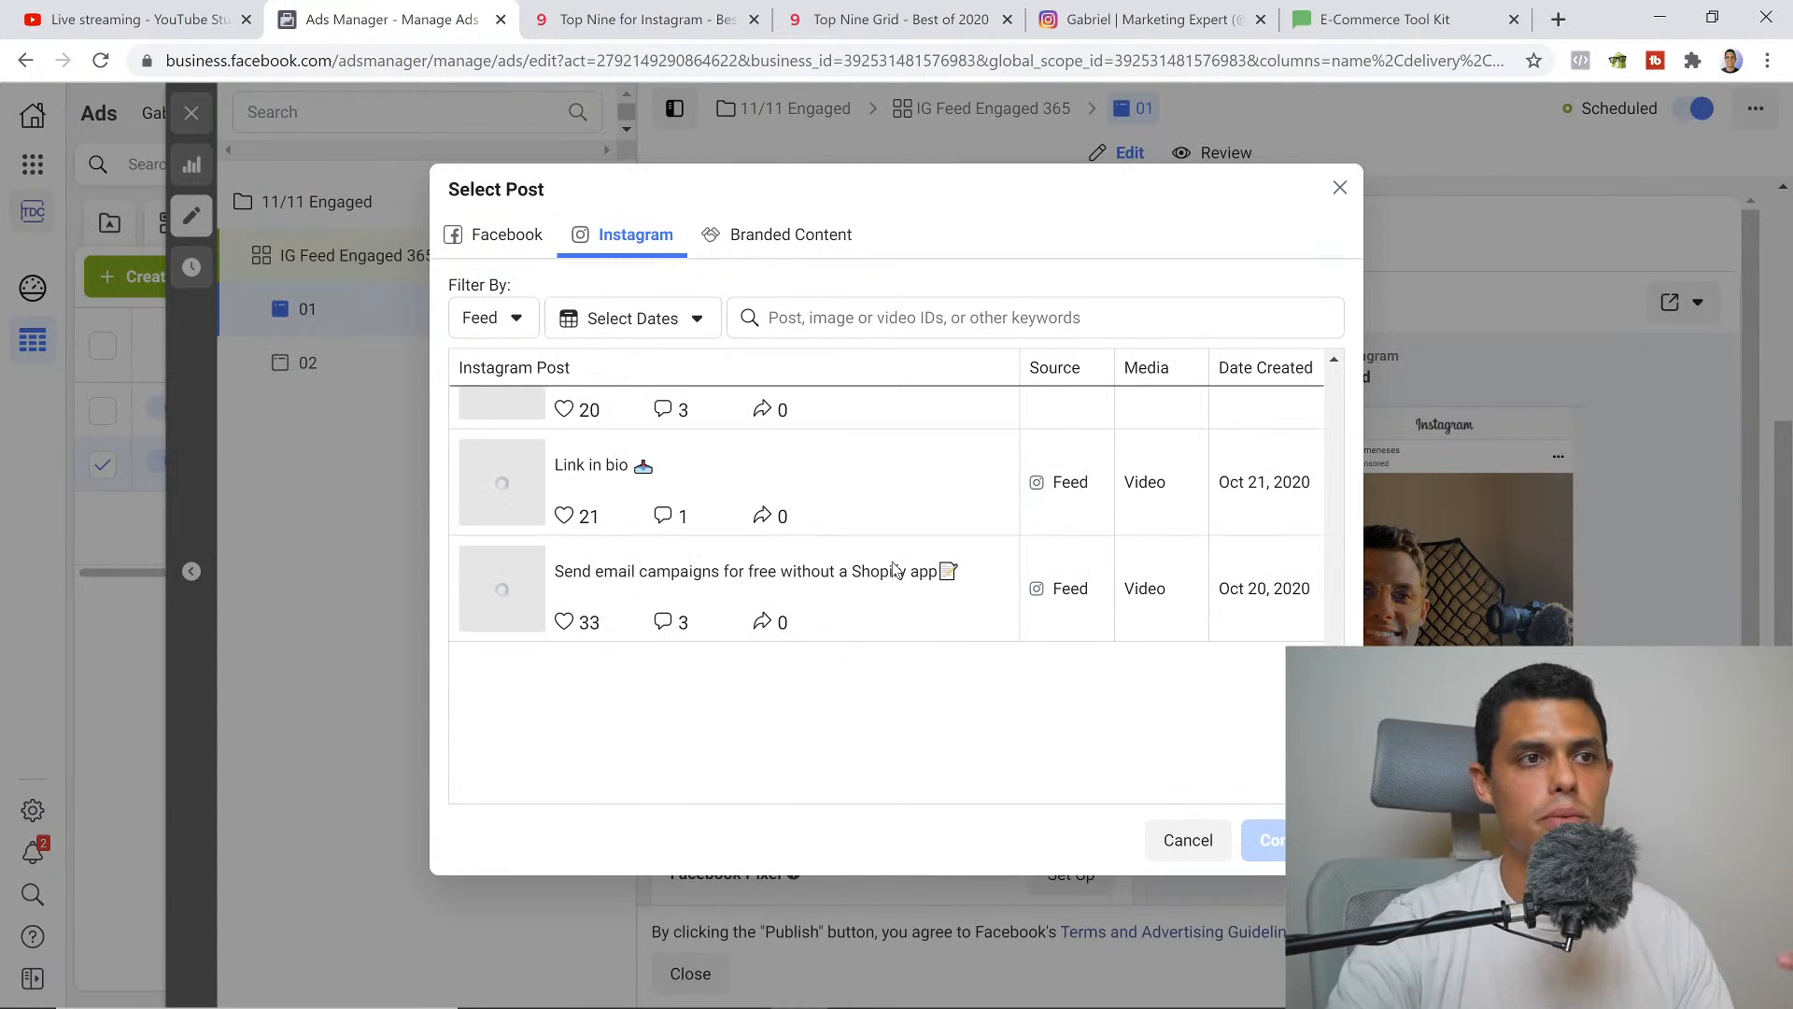
Check the leading post in the Top Nine grid, find that selfie with camera gear on the Instagram profile, and open it
click(950, 24)
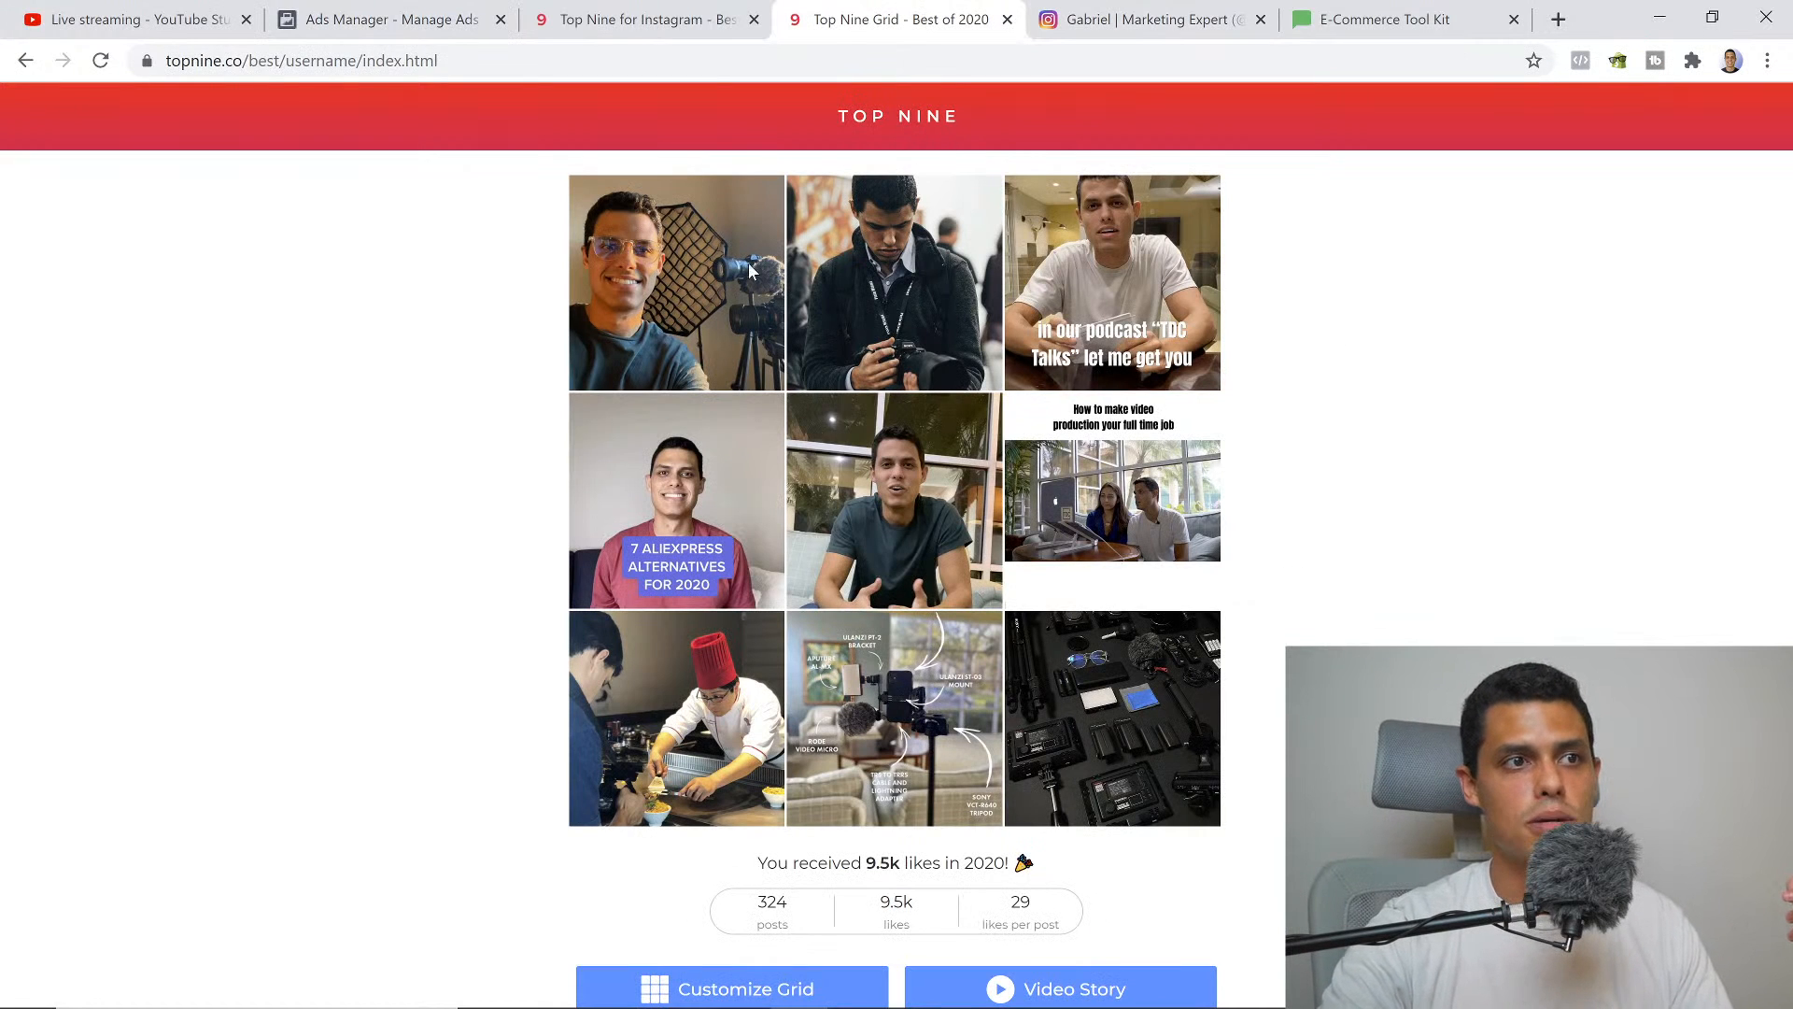
click(1145, 15)
scroll(1021, 465, down, 12)
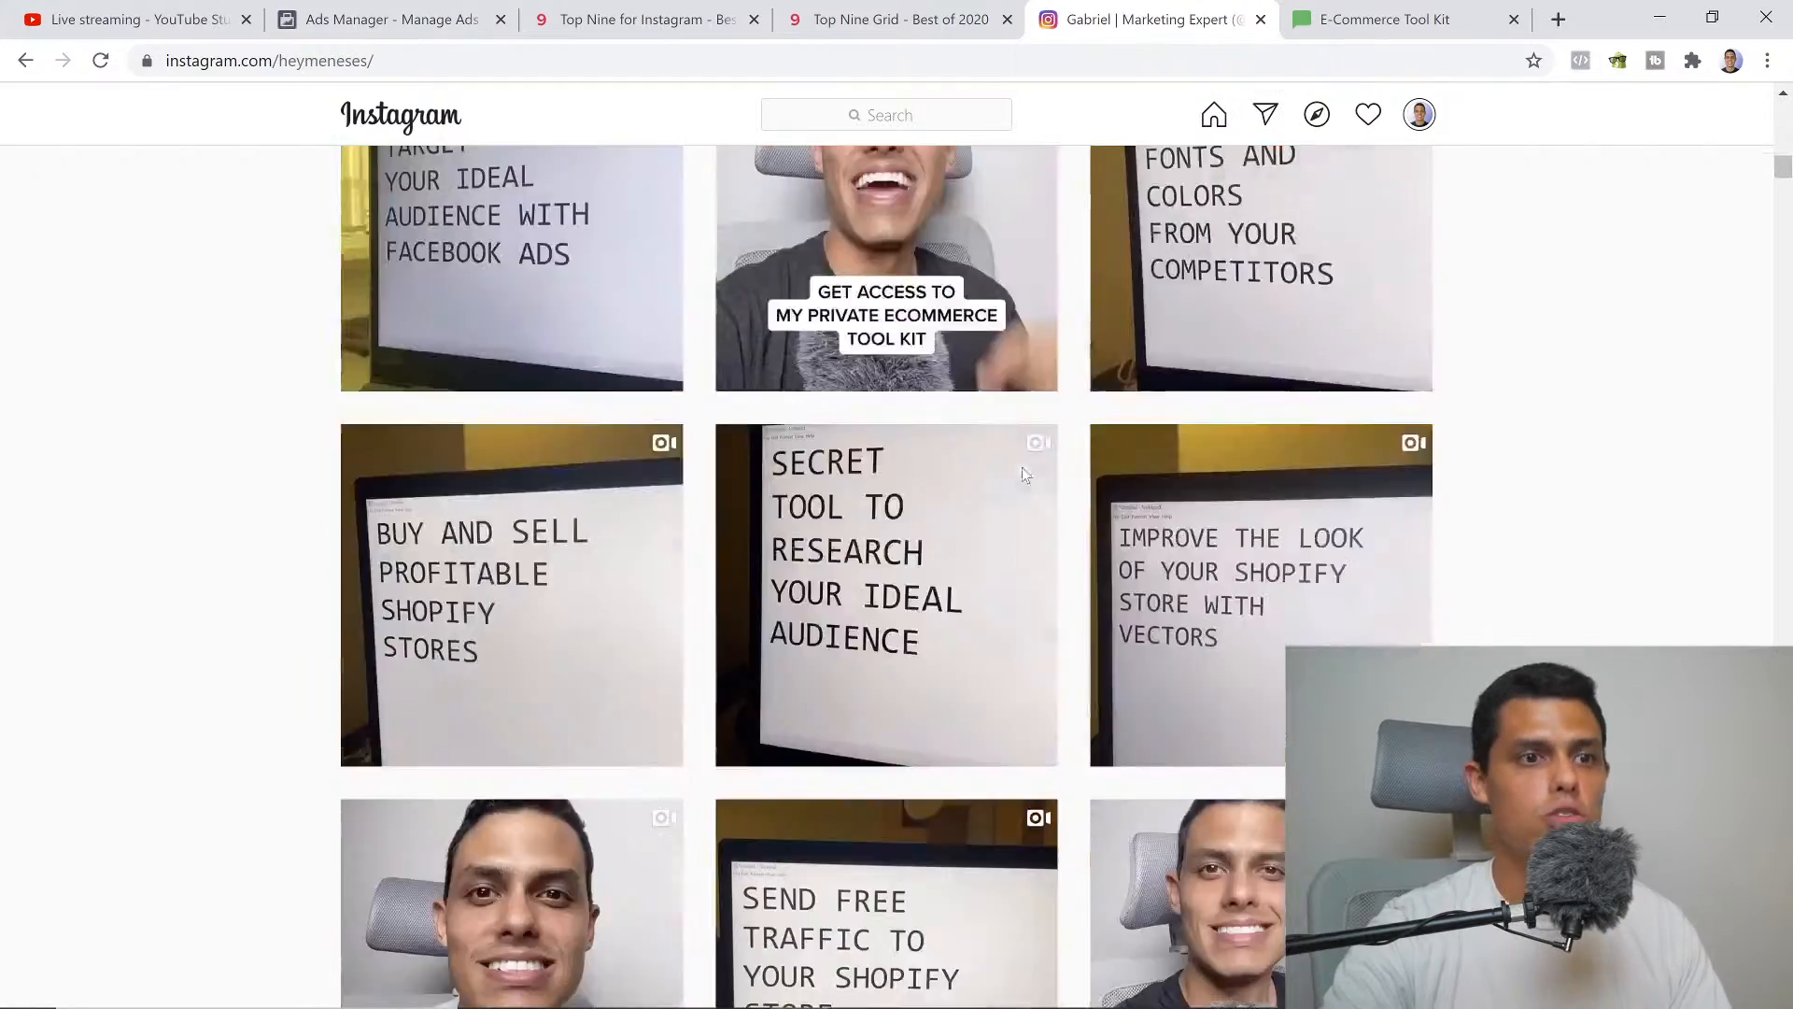
scroll(1022, 474, down, 20)
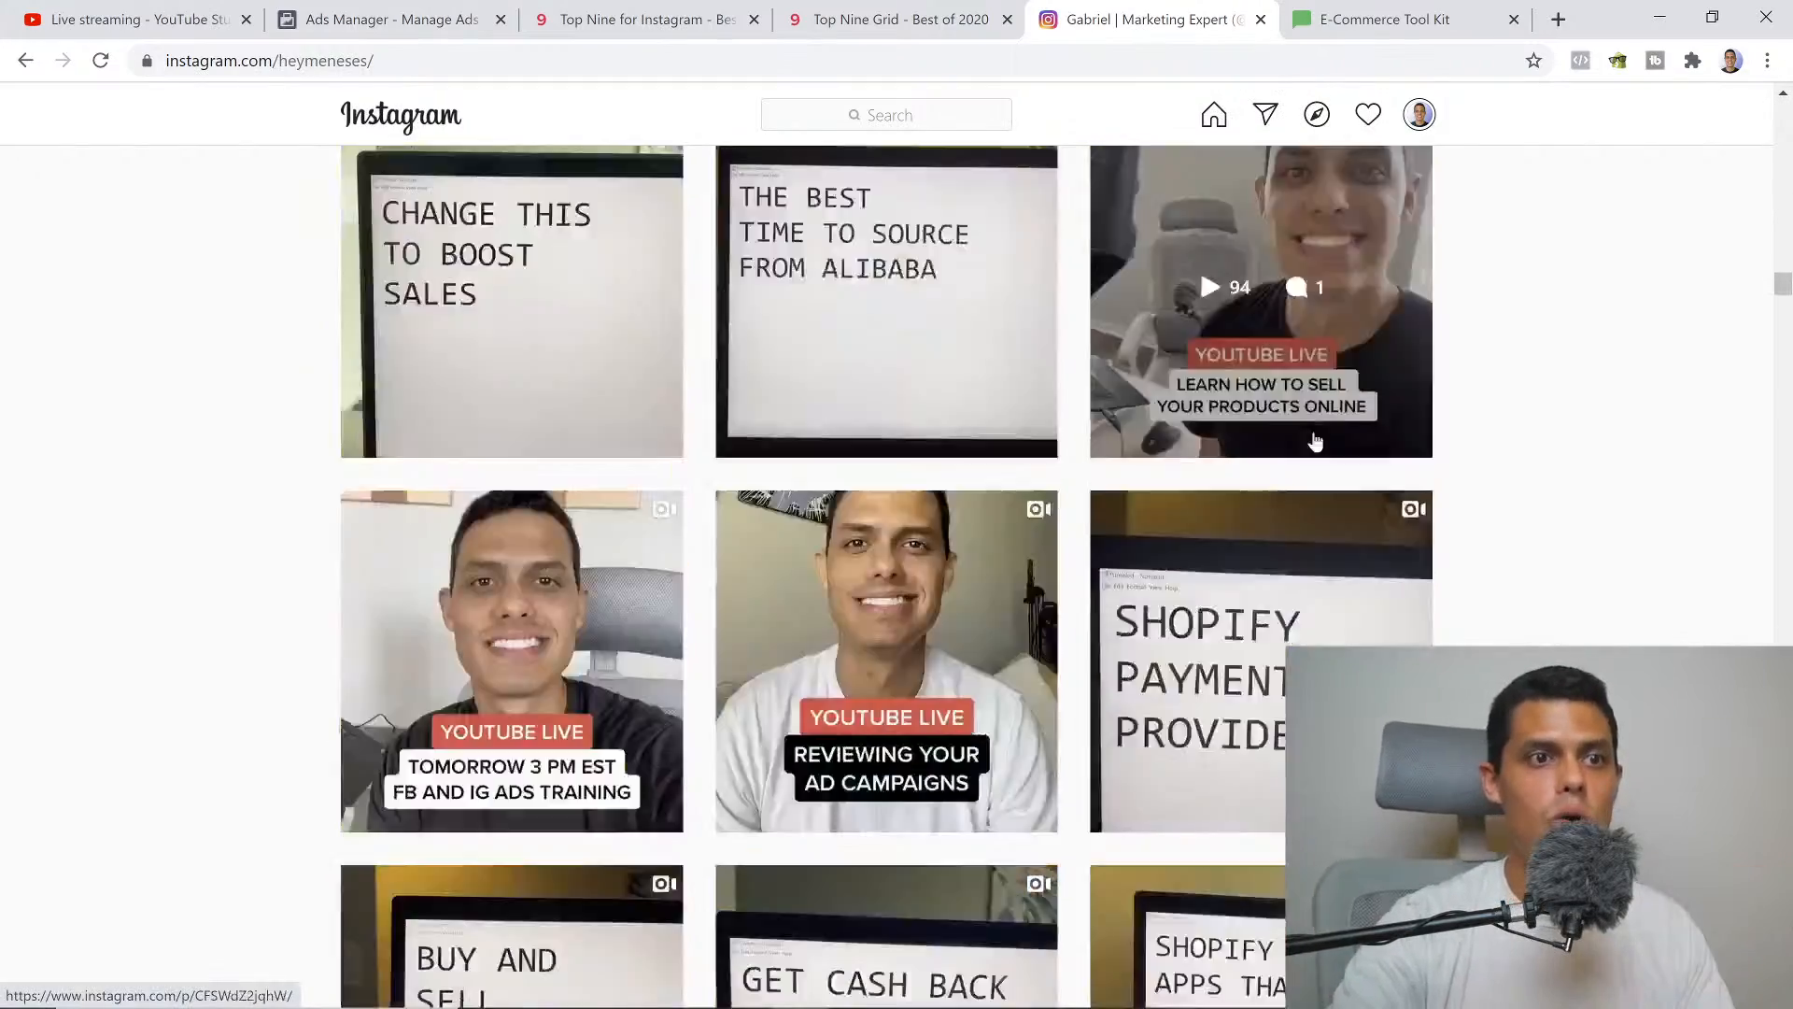
scroll(1308, 448, down, 20)
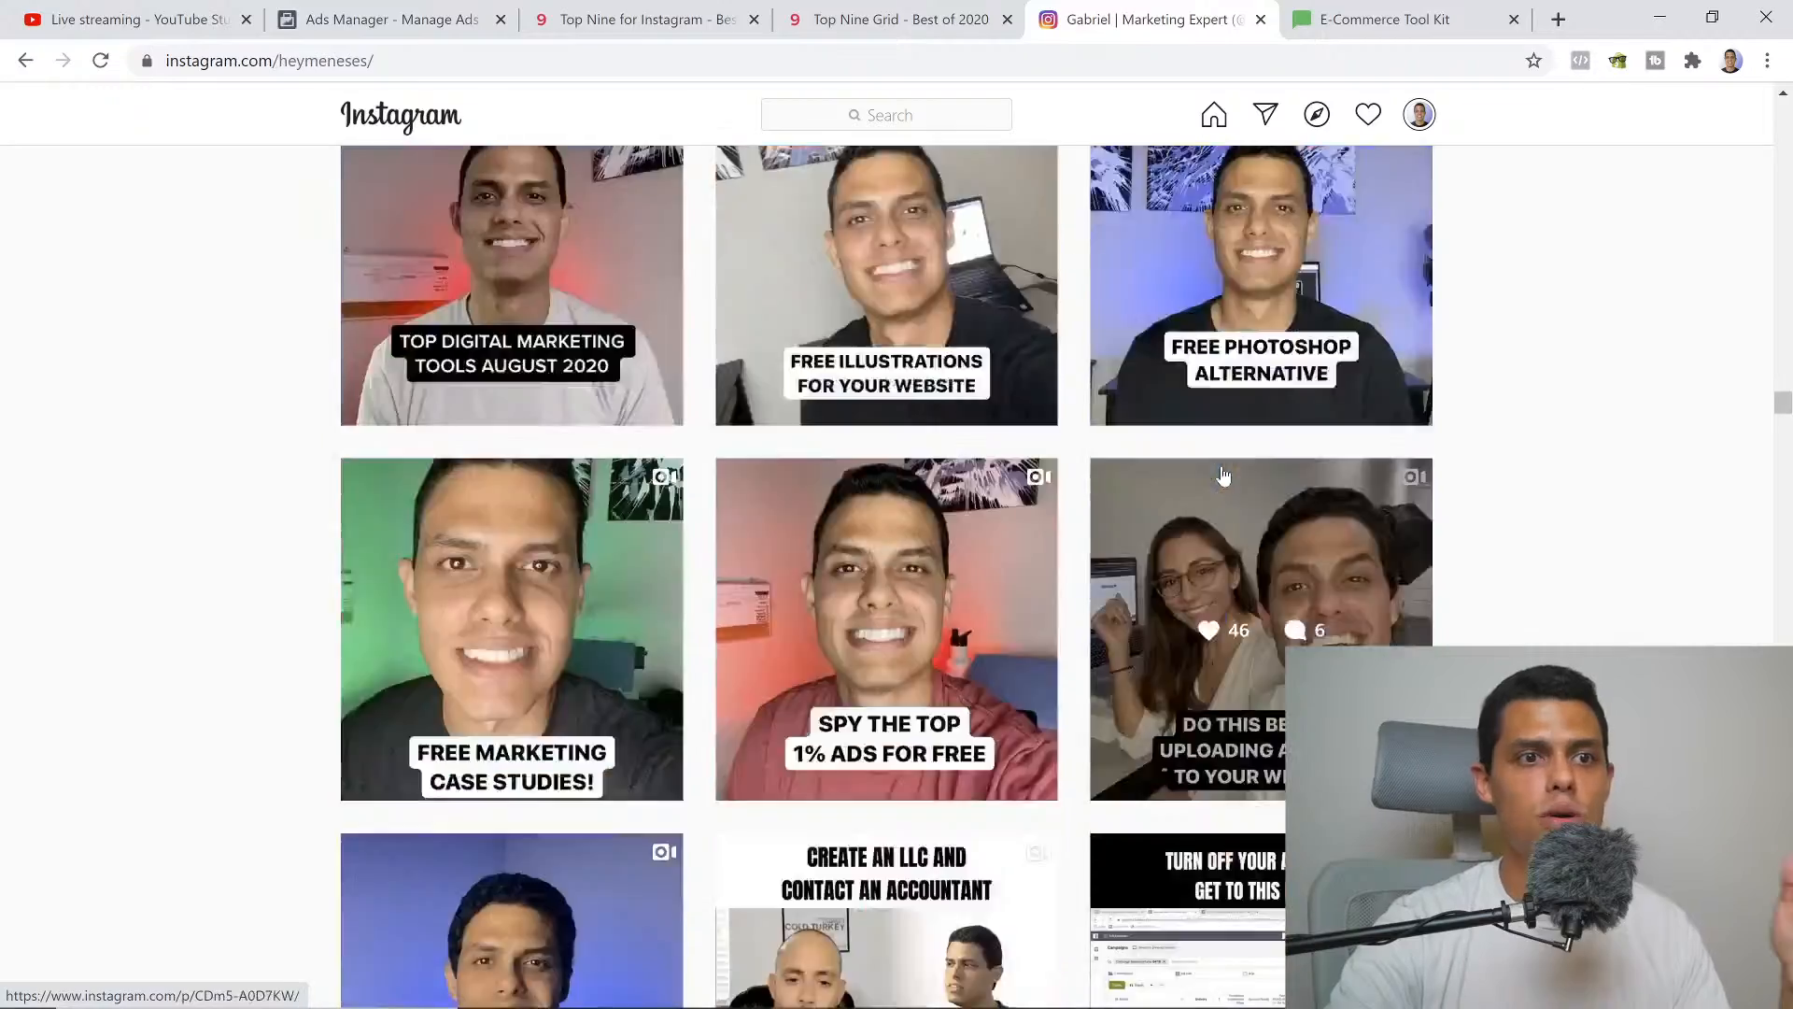
scroll(1223, 476, down, 20)
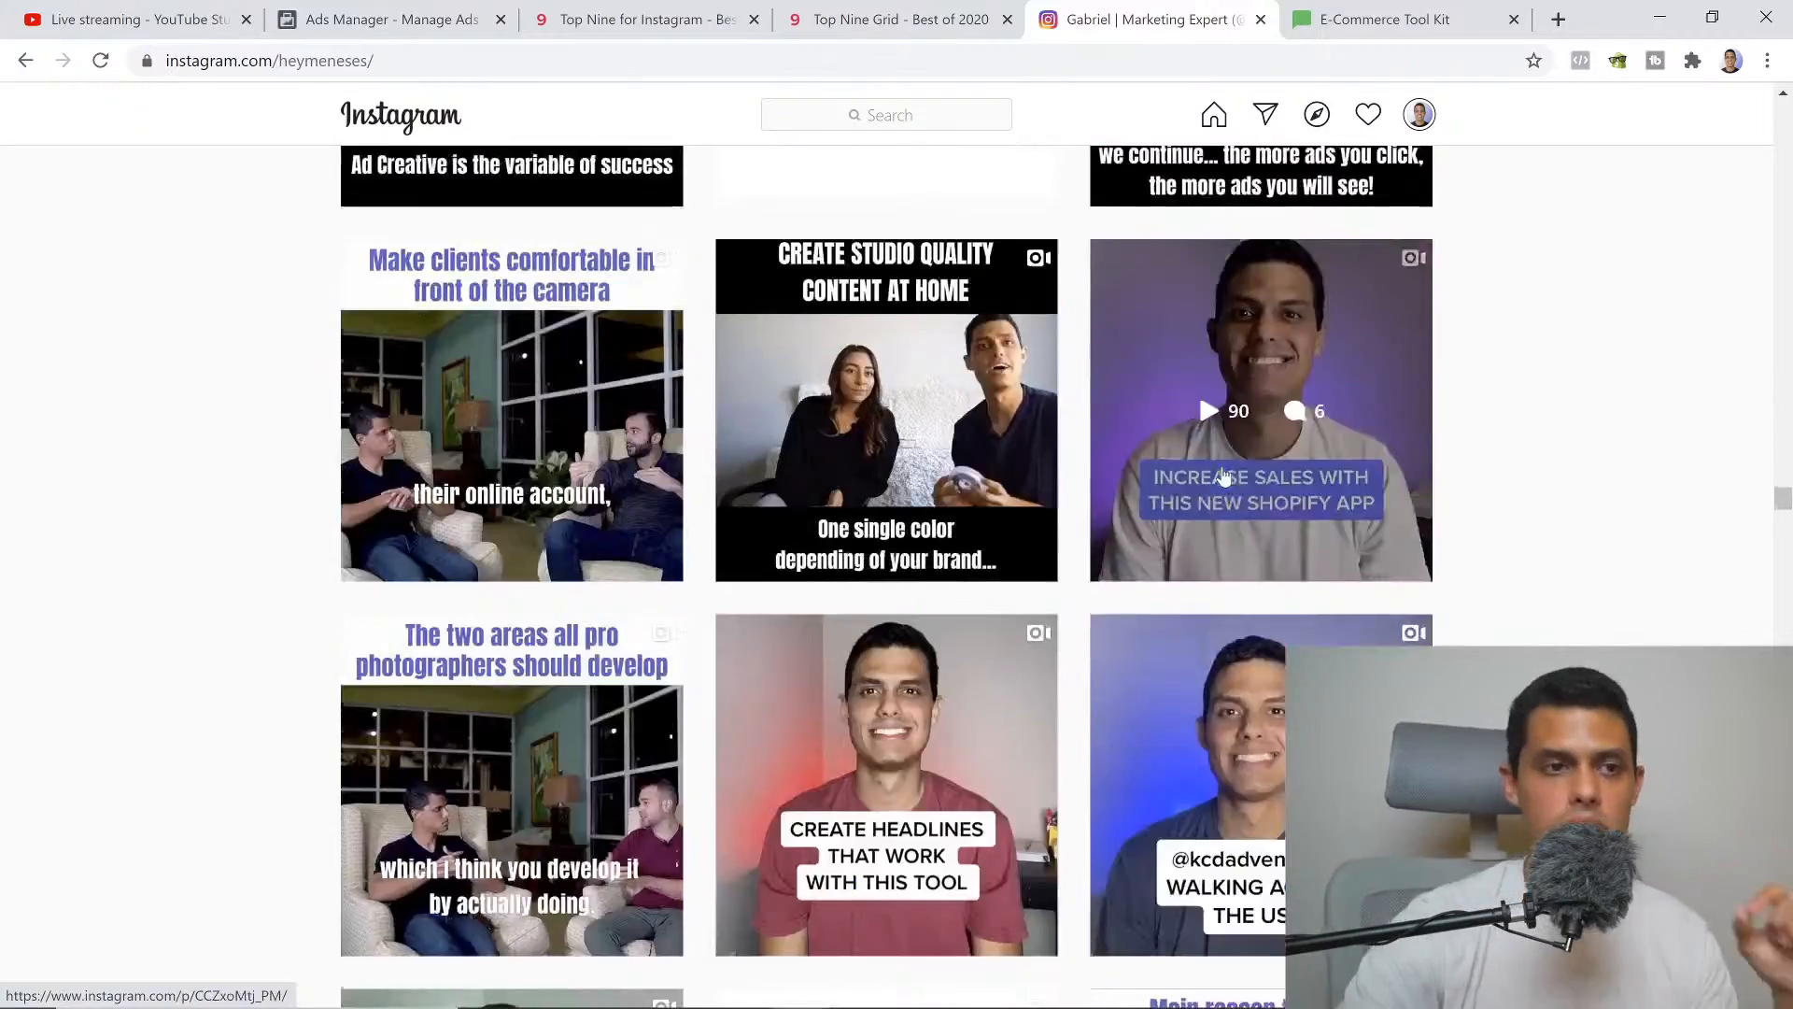
scroll(1223, 476, down, 20)
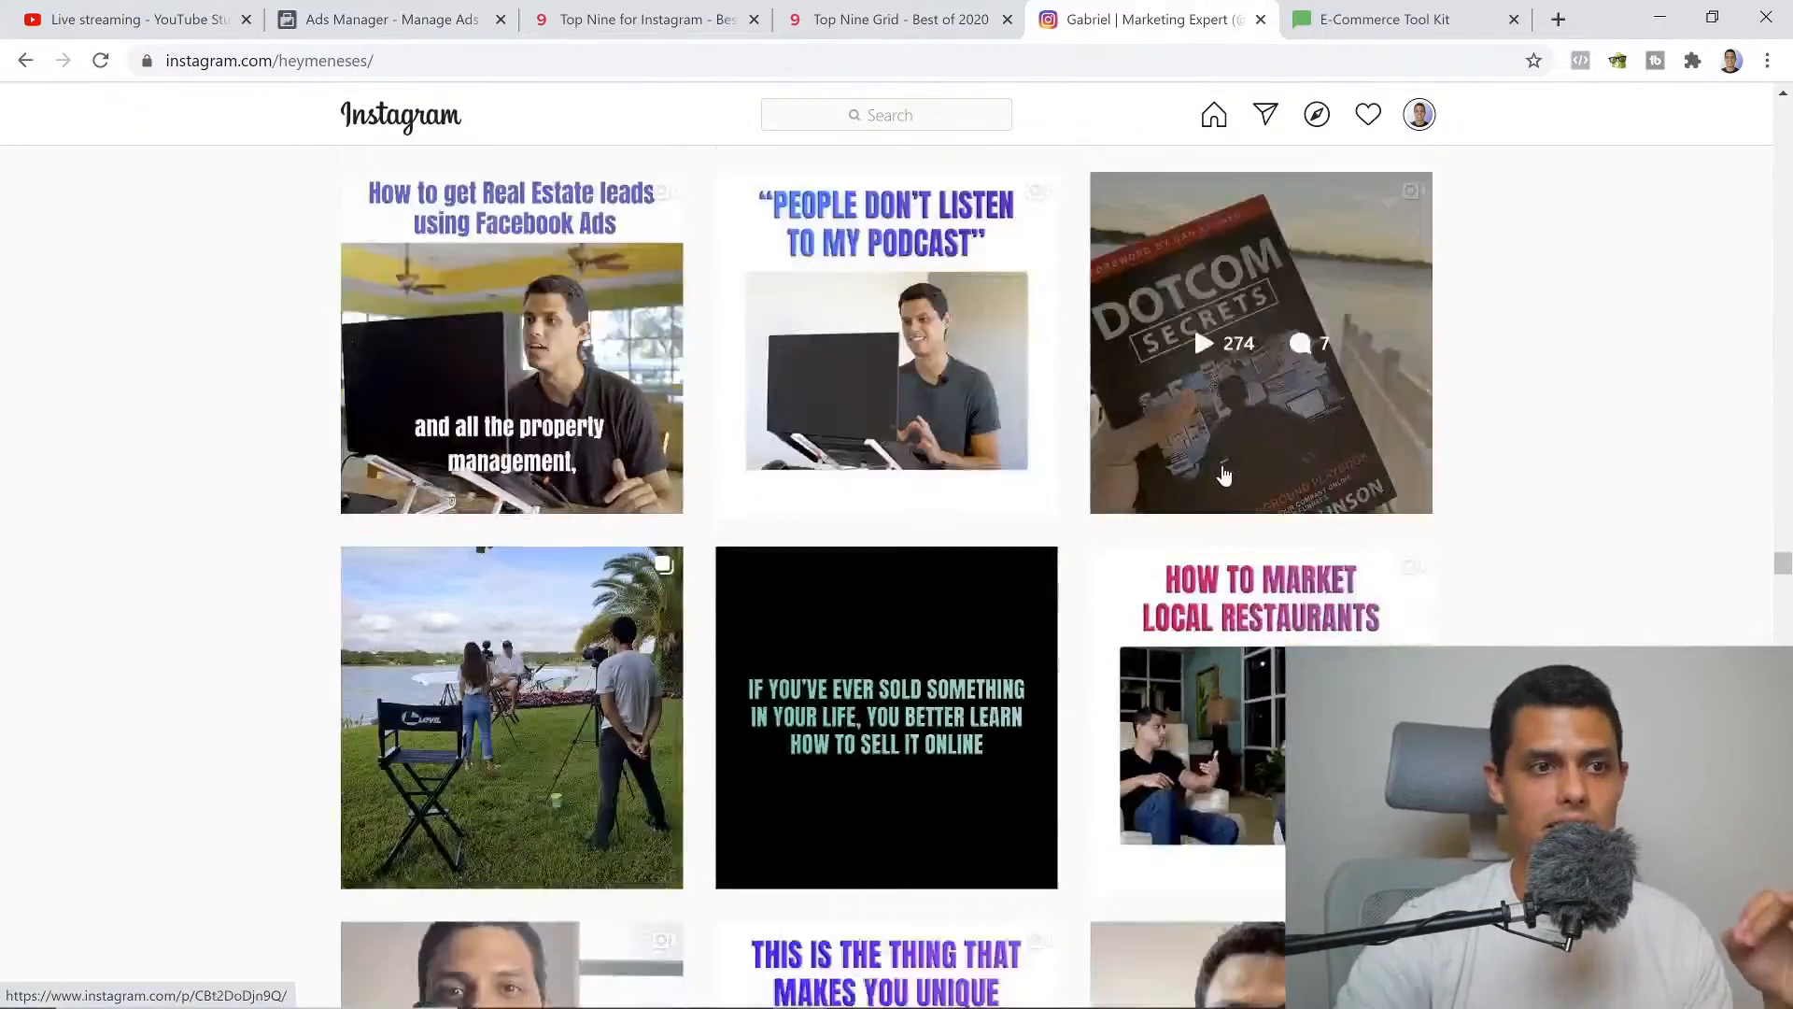
scroll(1223, 476, down, 20)
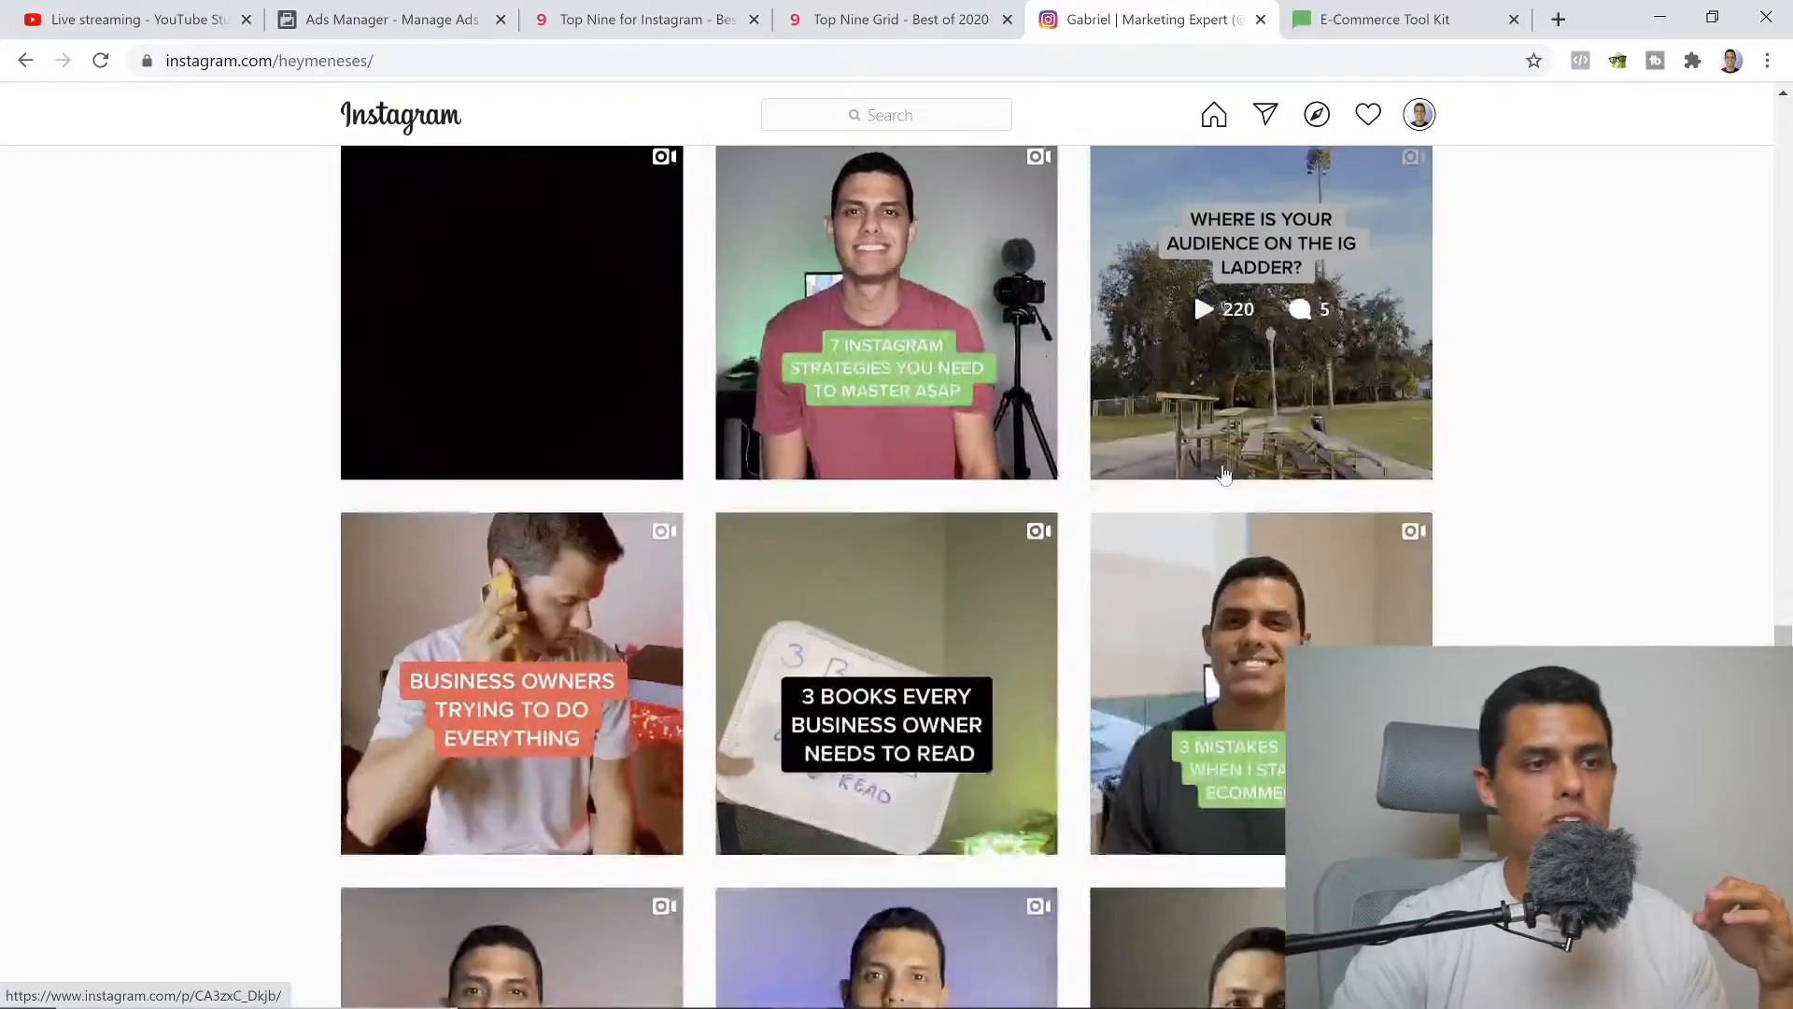
scroll(1224, 474, down, 20)
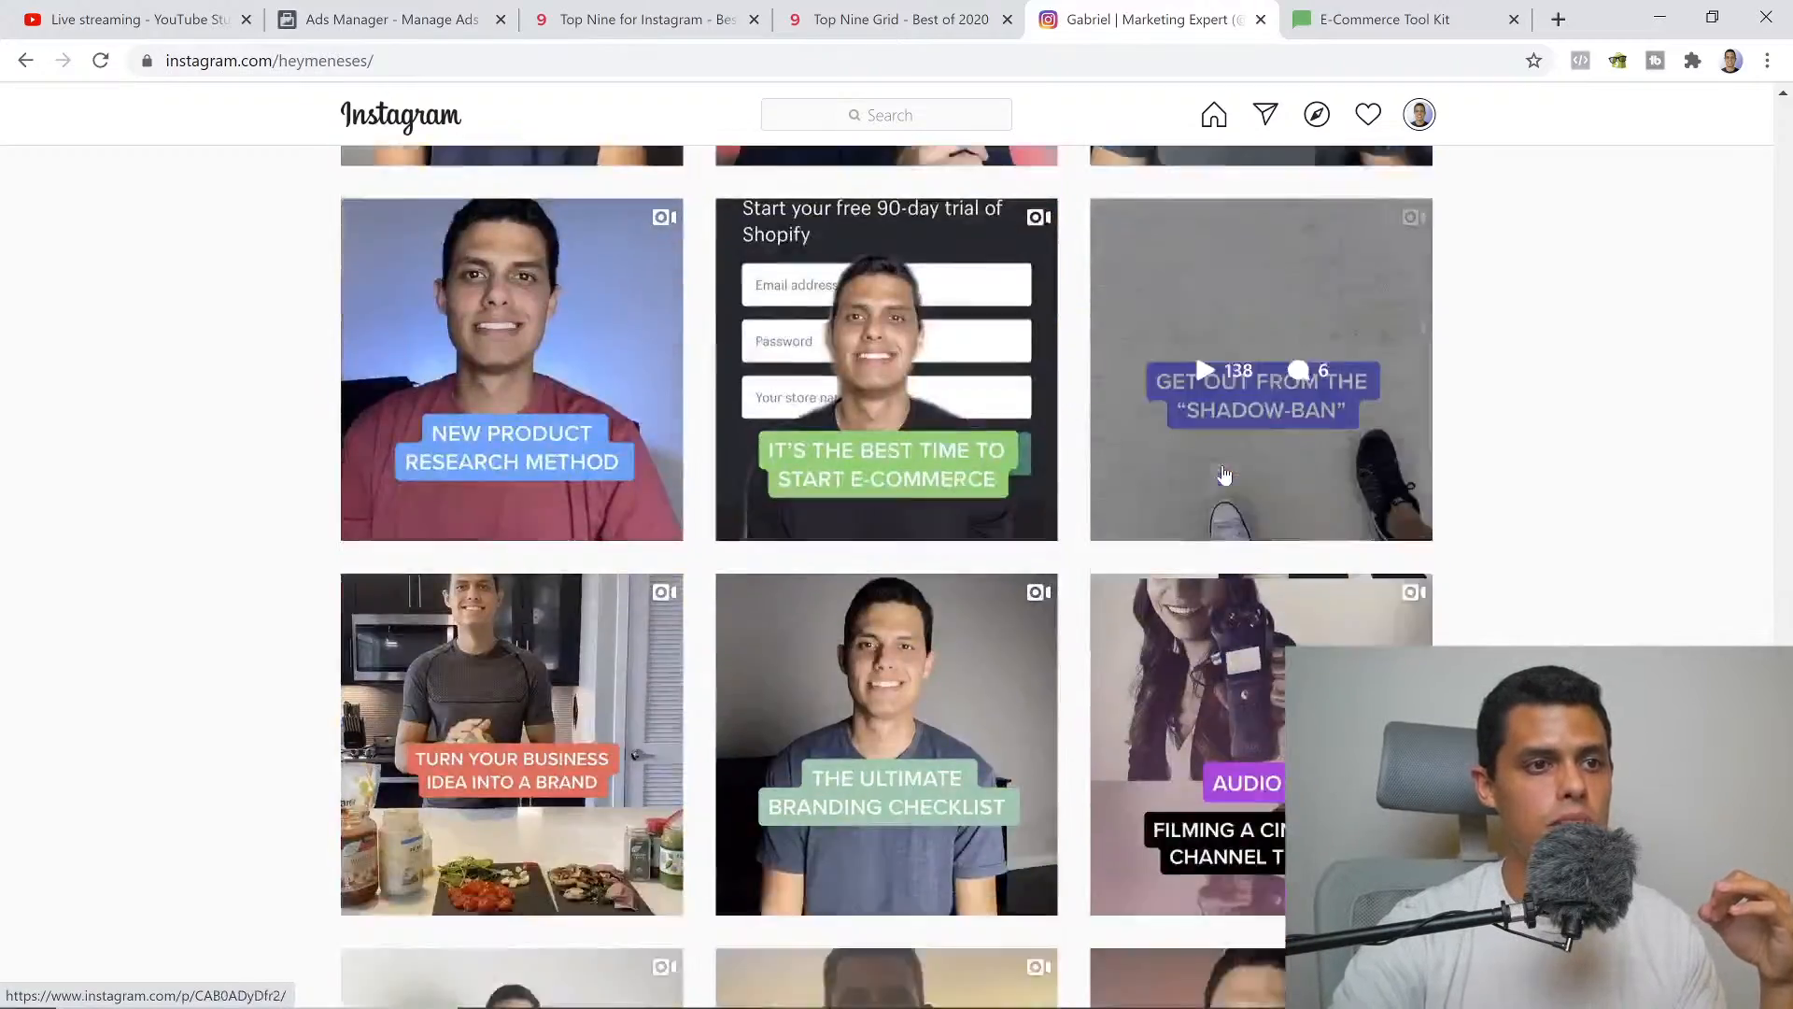
scroll(1224, 474, down, 20)
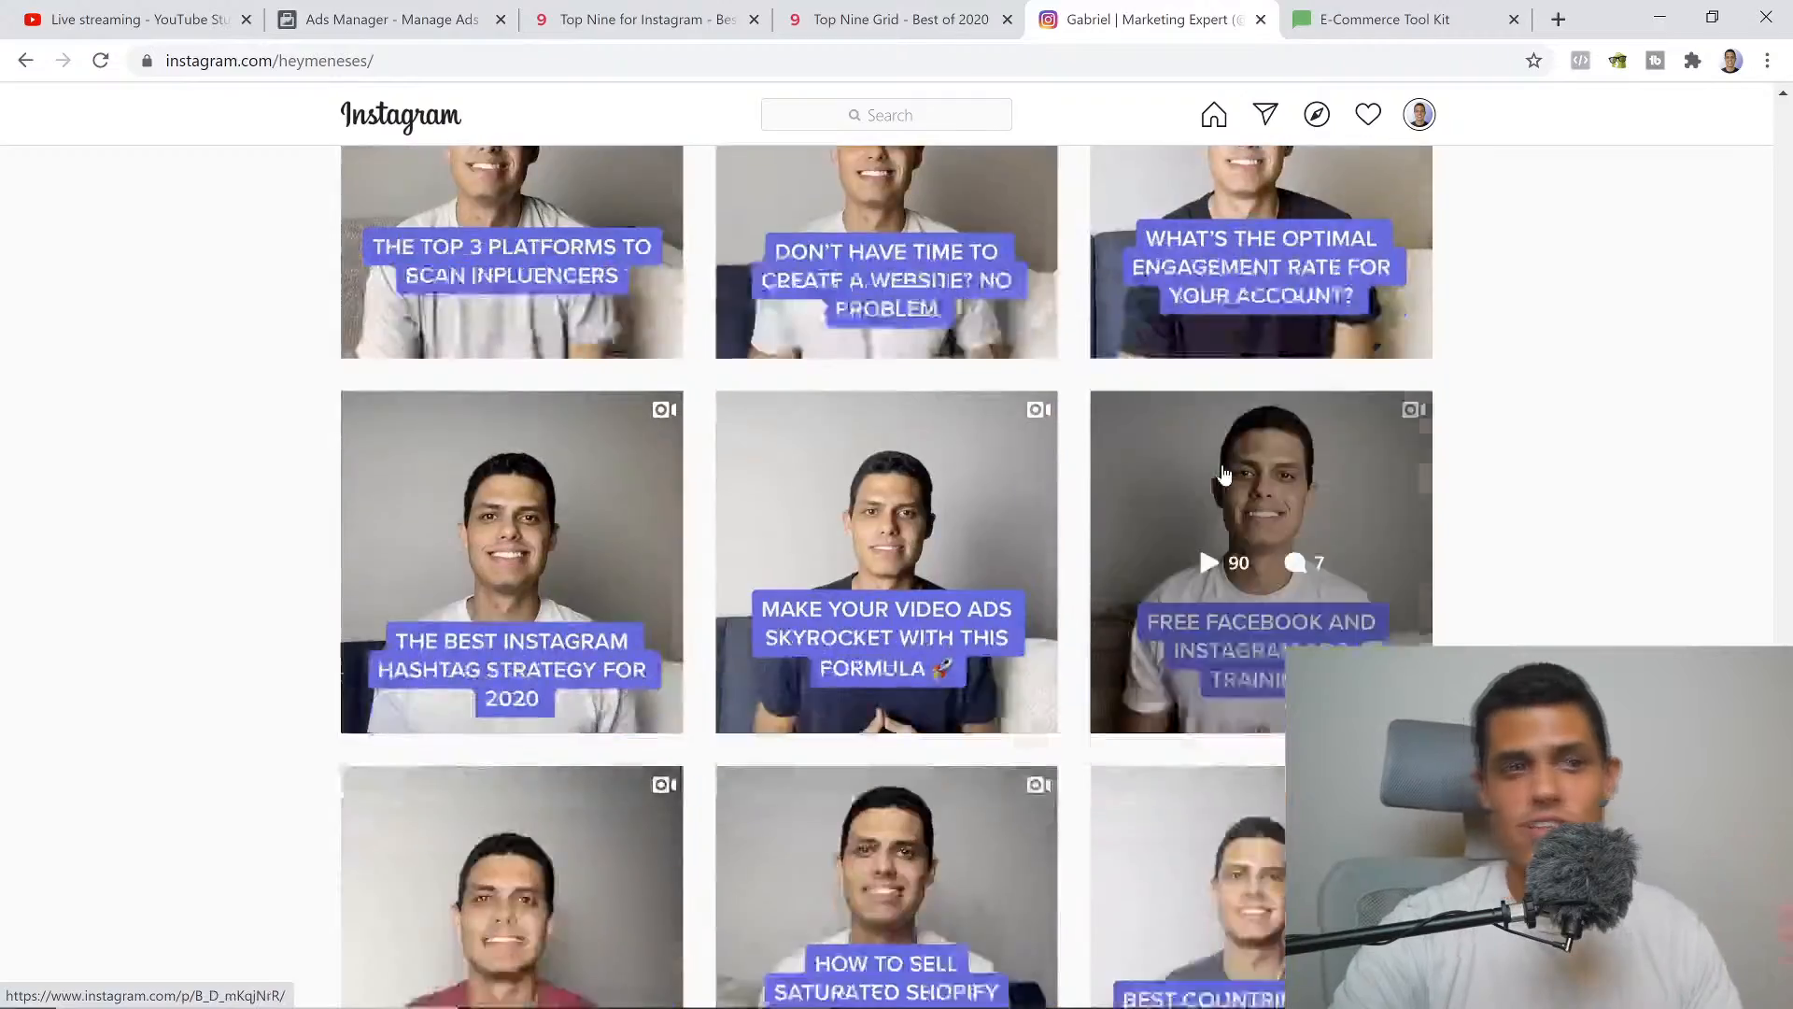
scroll(1223, 474, down, 20)
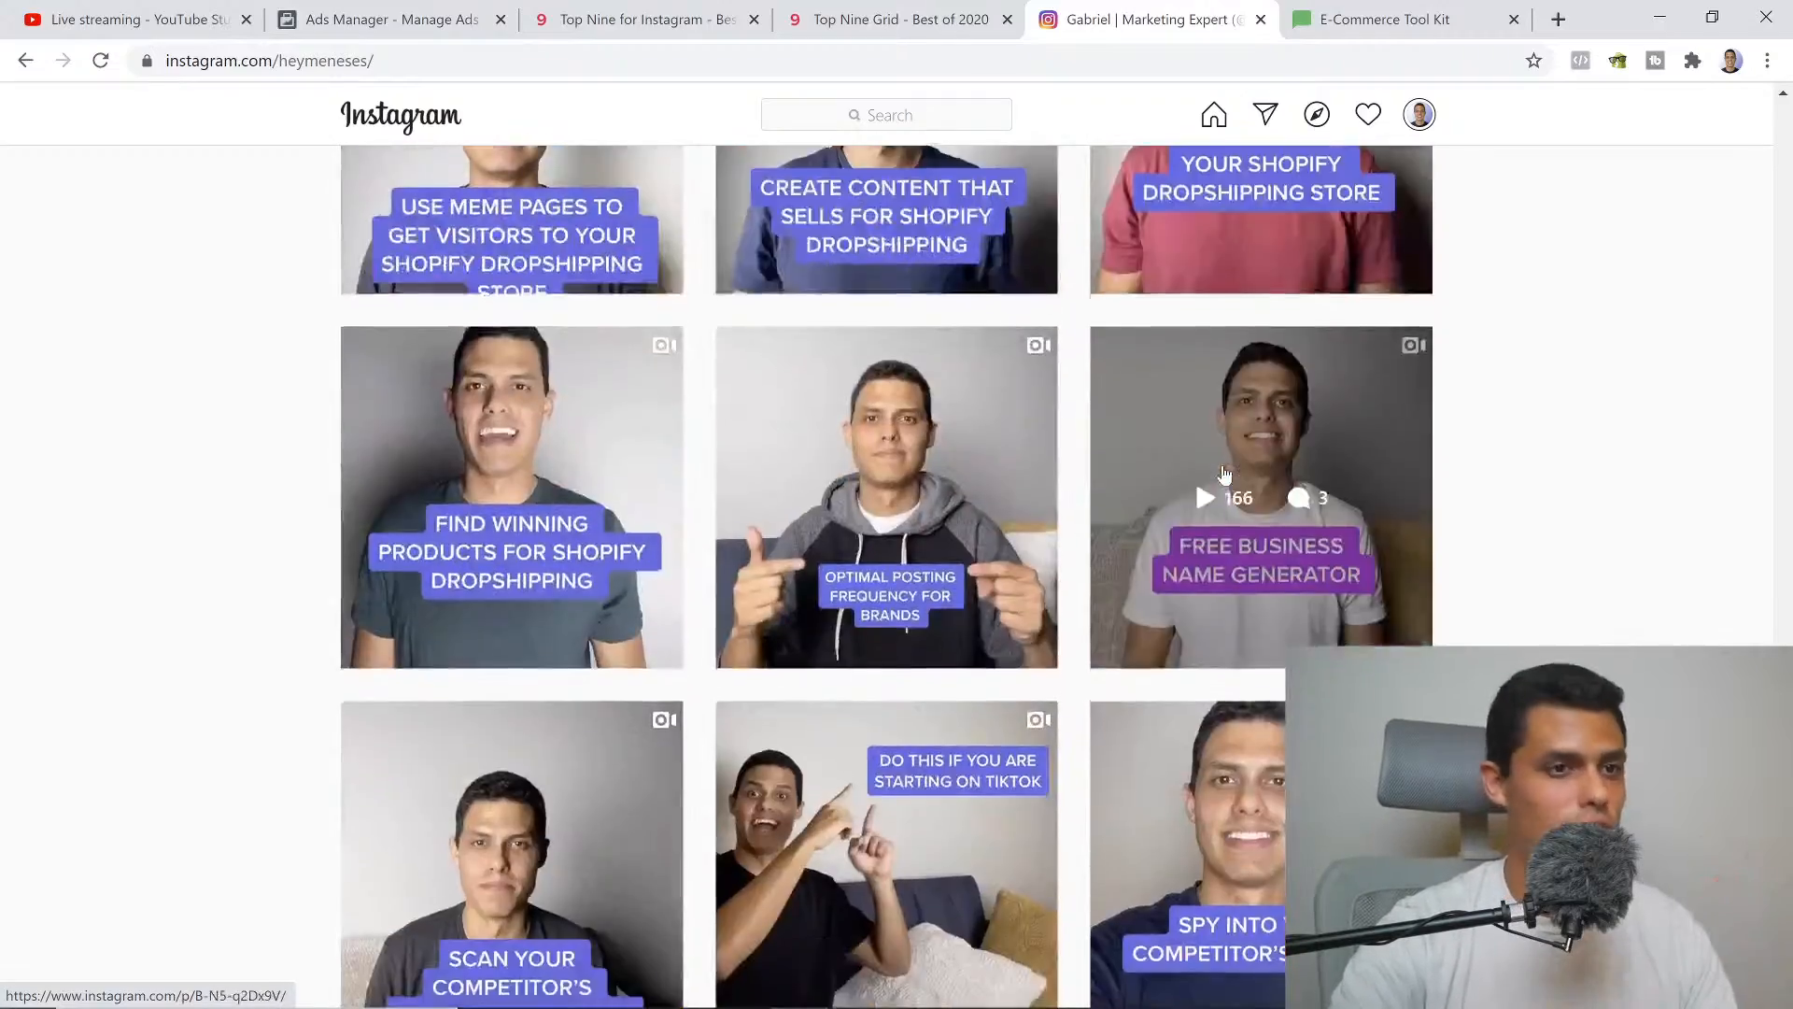
scroll(1223, 474, down, 20)
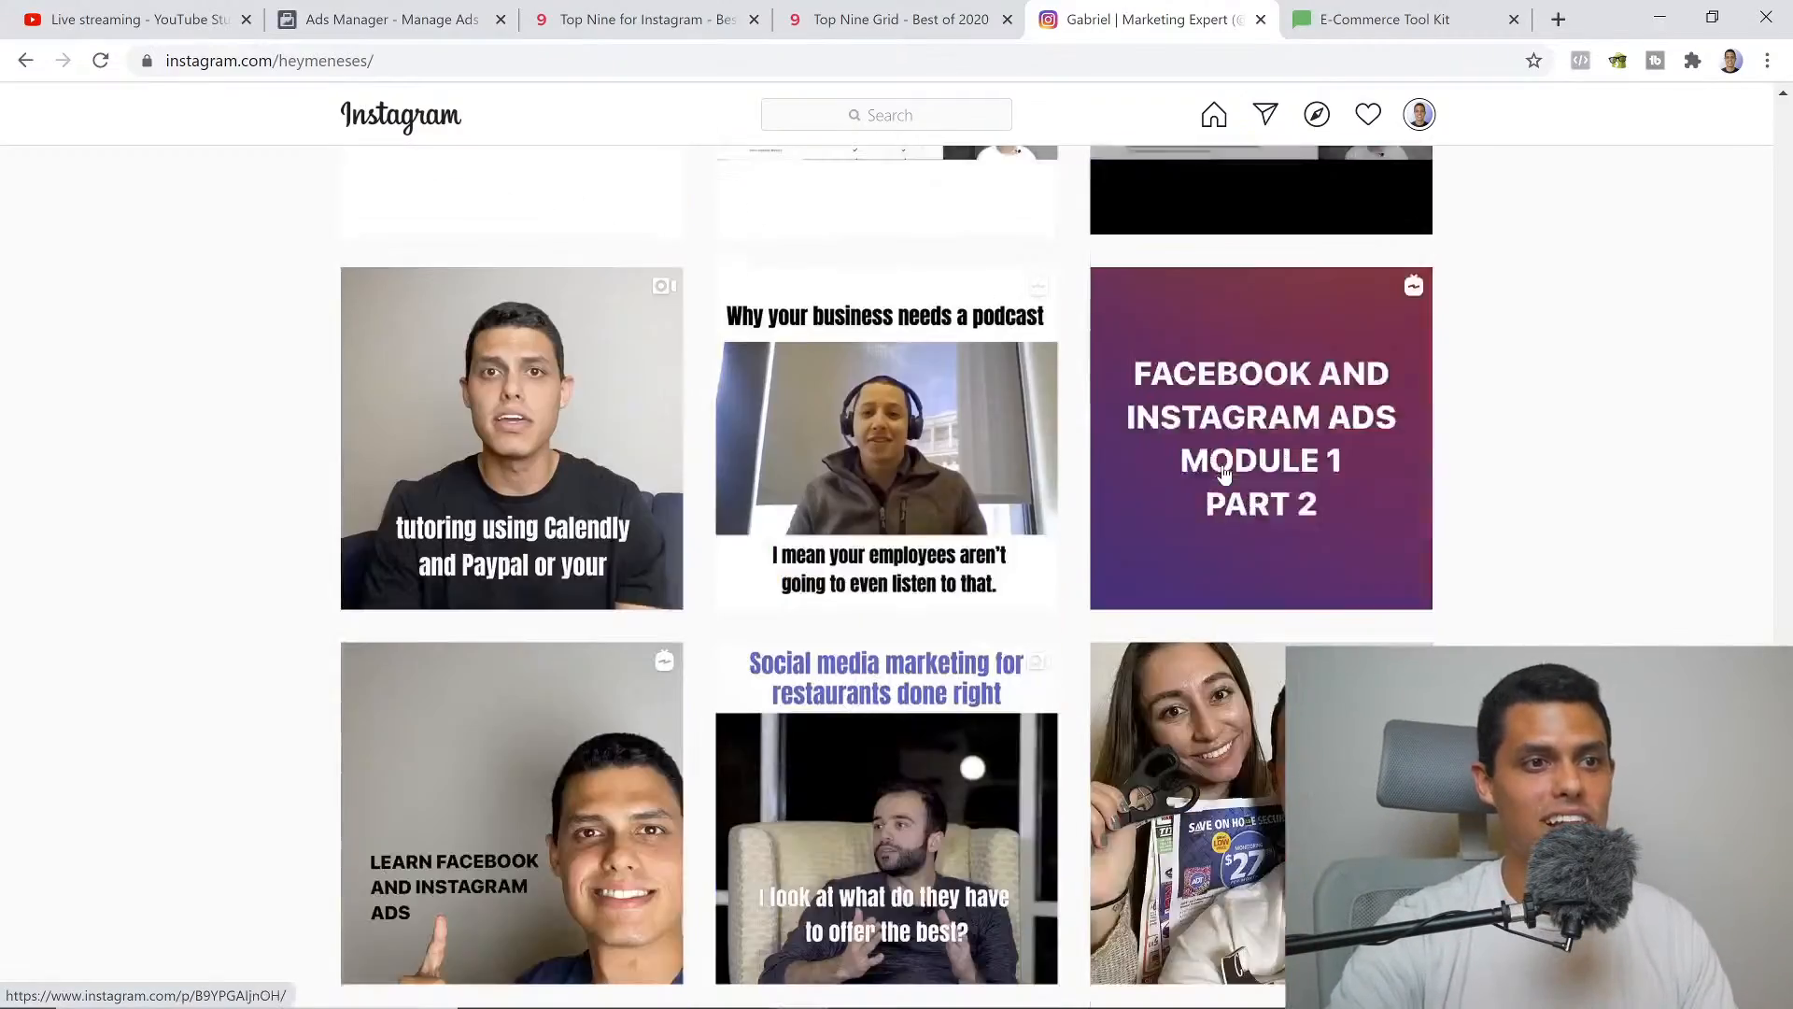
scroll(1223, 474, down, 10)
scroll(808, 464, up, 4)
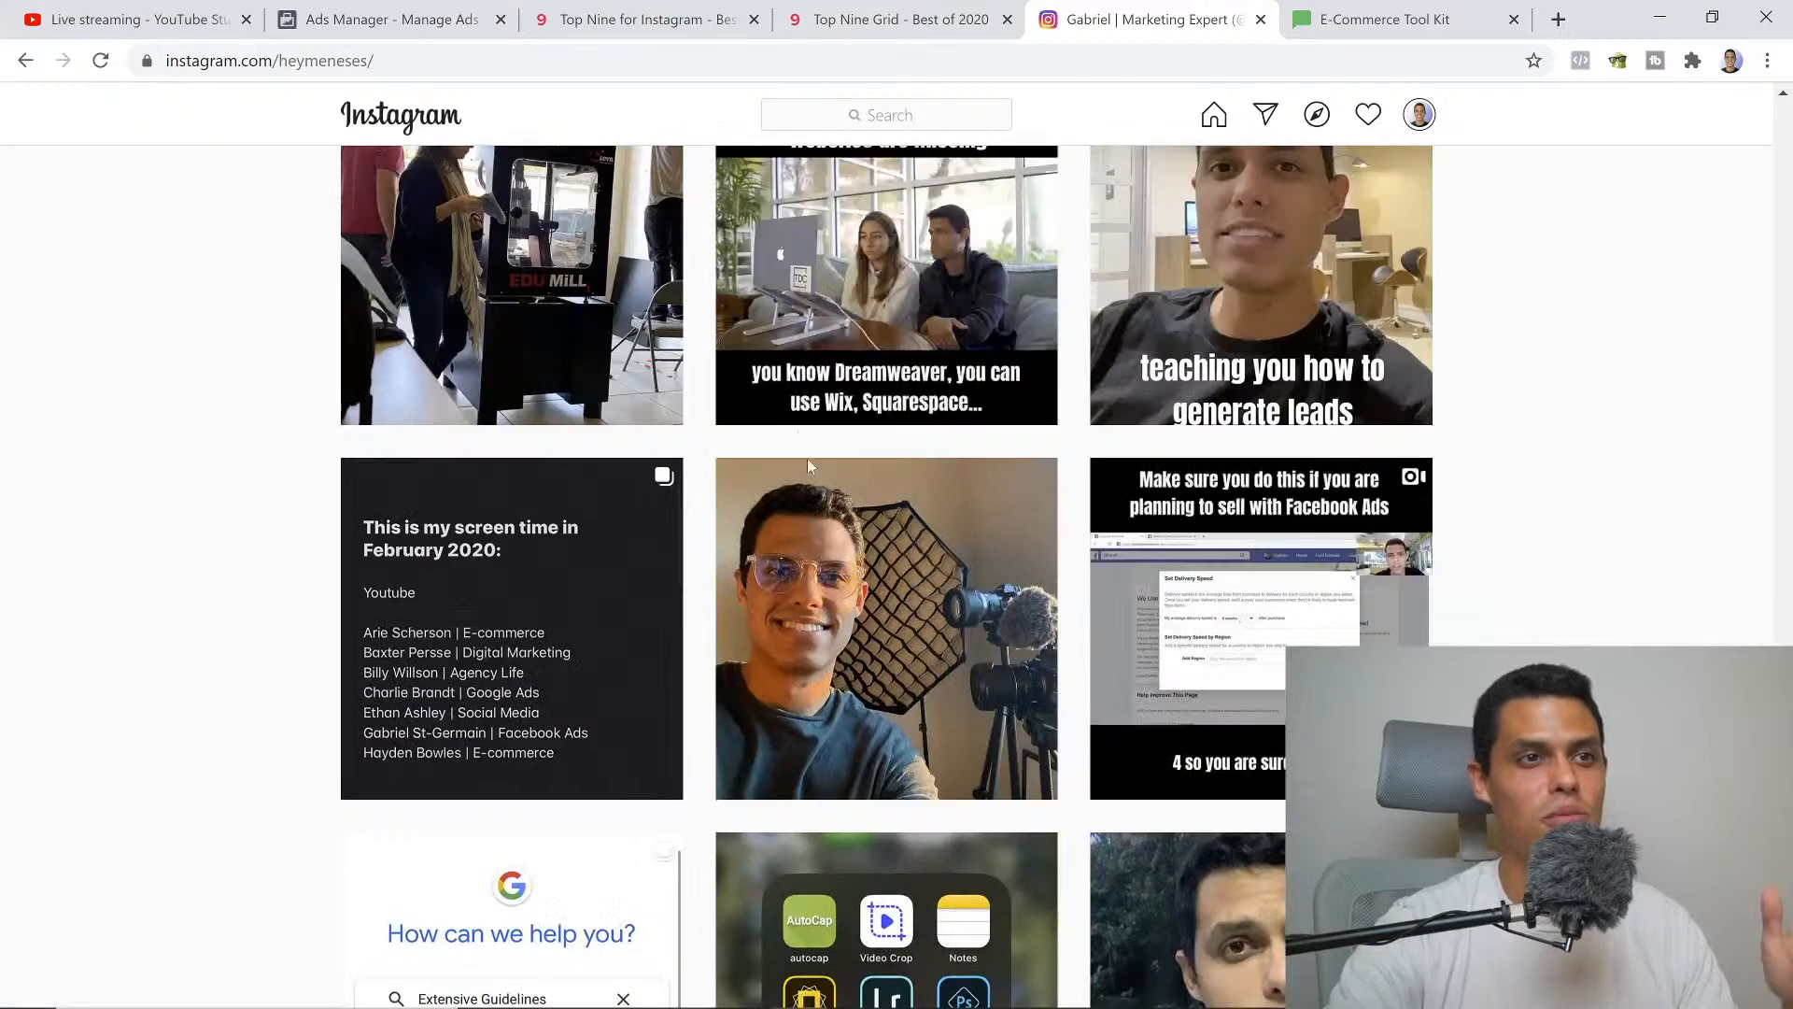
click(892, 532)
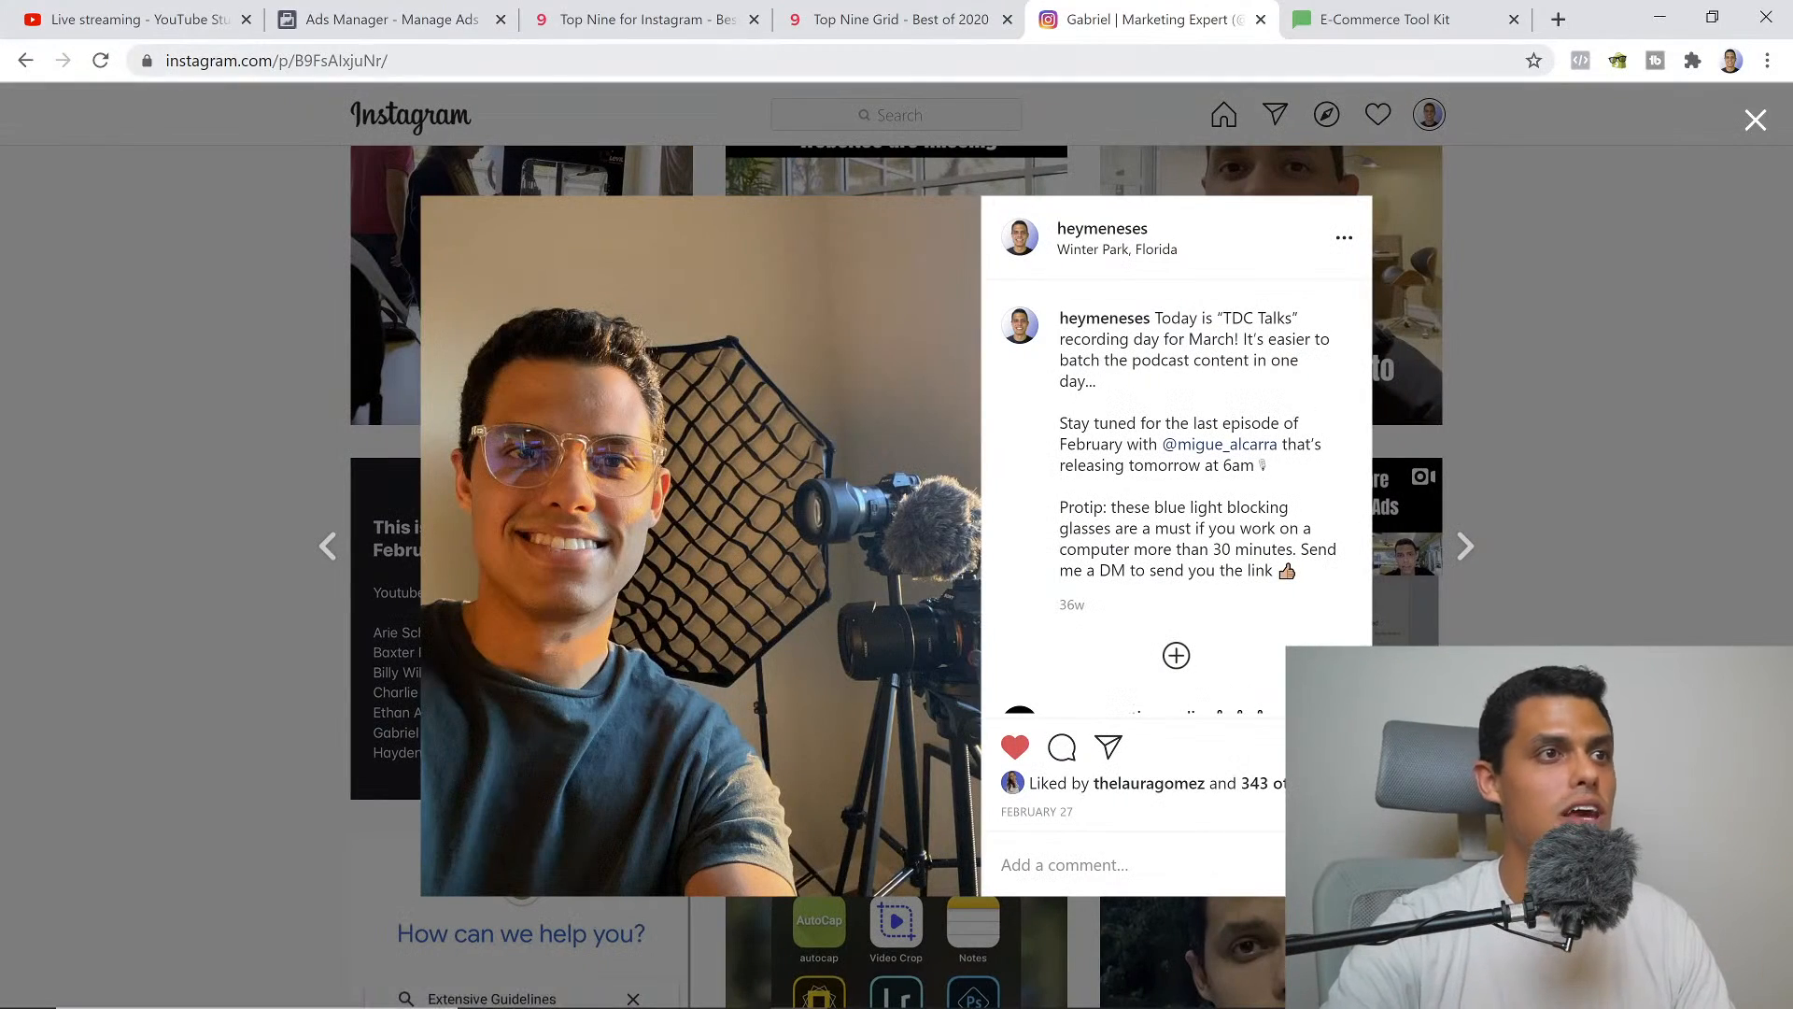
Copy the post code B9FsAIxjuNr from the opened Instagram post's web address
click(416, 61)
click(379, 62)
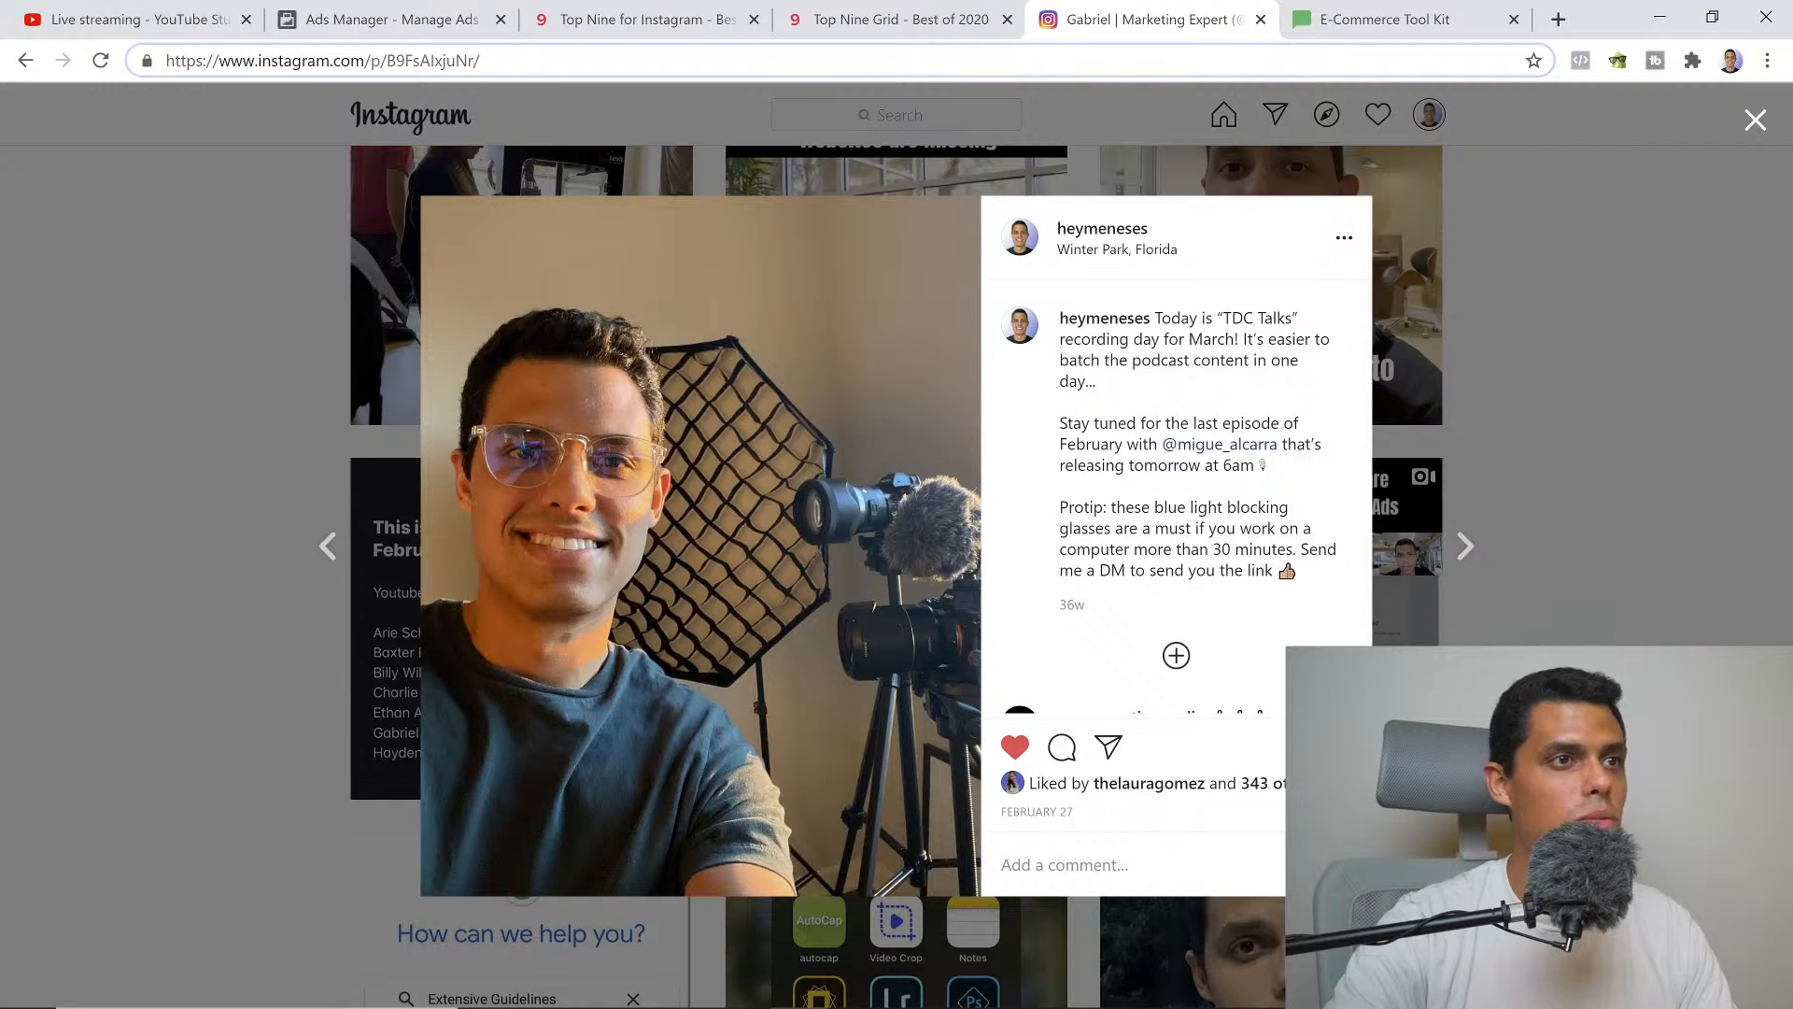
drag(476, 61, 386, 61)
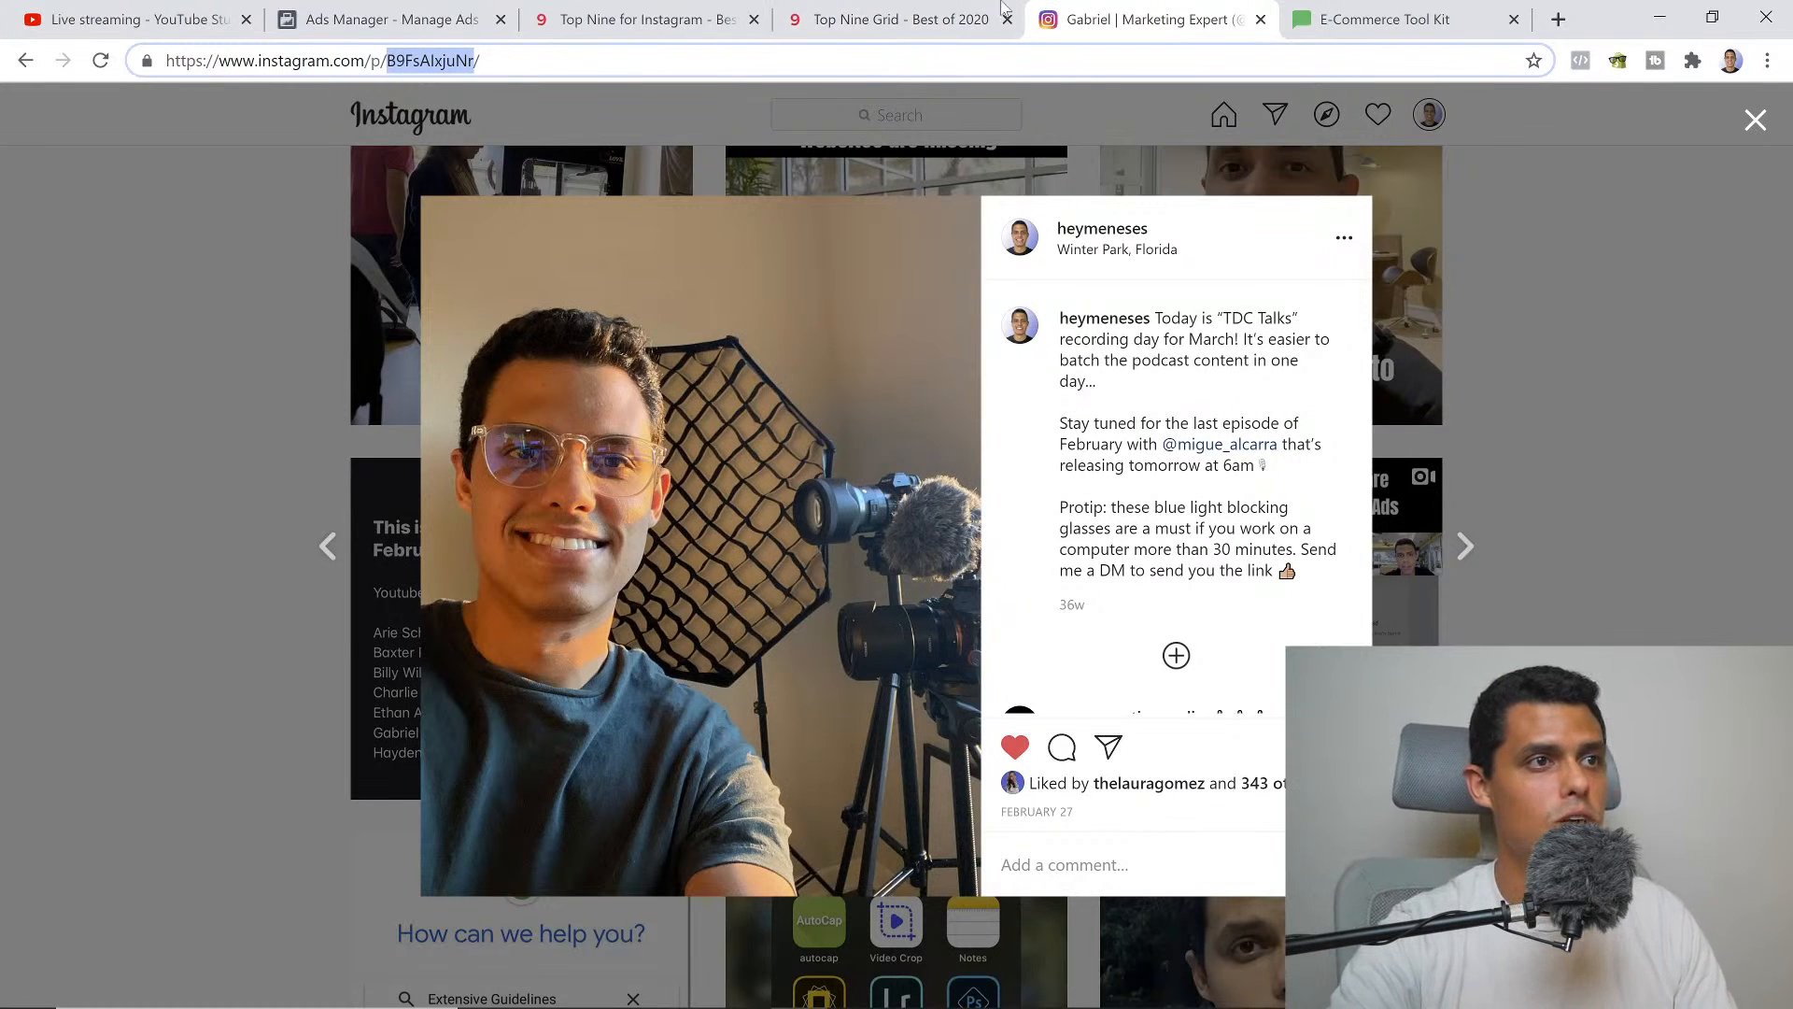
Switch to Ads Manager and search ad 01's selectable Instagram posts for B9FsAIxjuNr
click(878, 20)
click(611, 22)
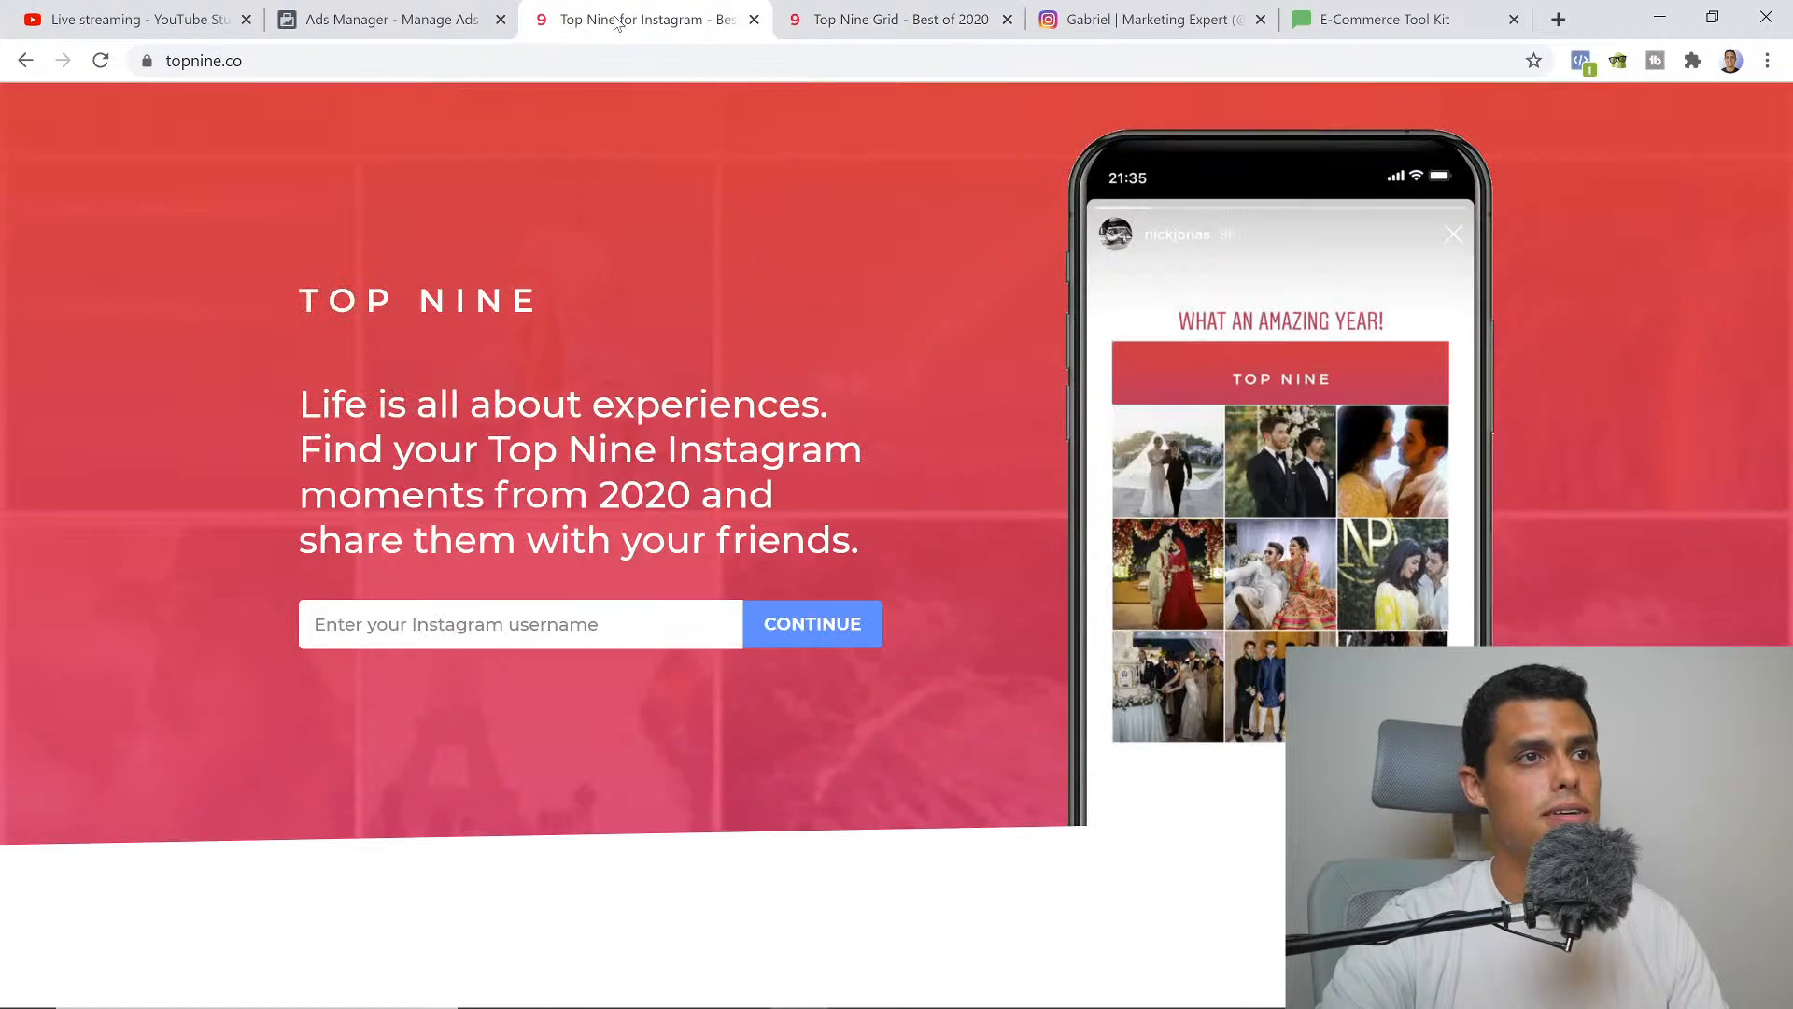
click(392, 19)
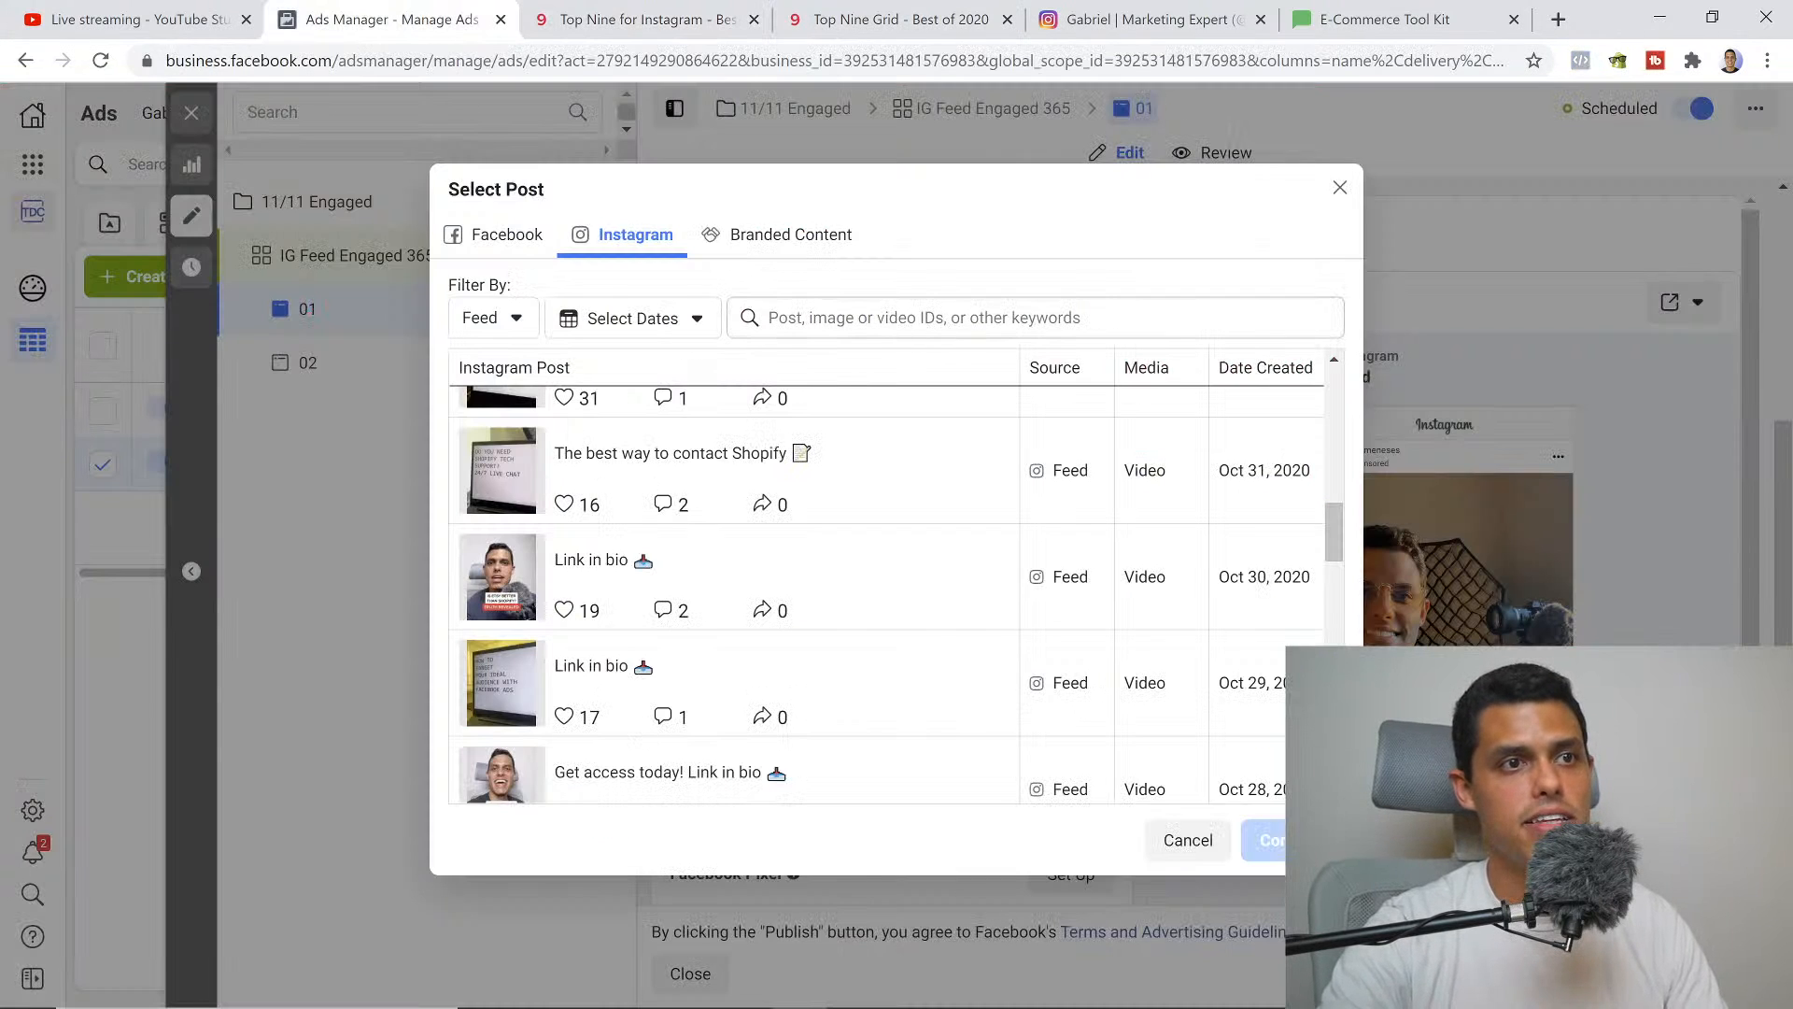
click(924, 317)
text(B9FsAIxjuNr)
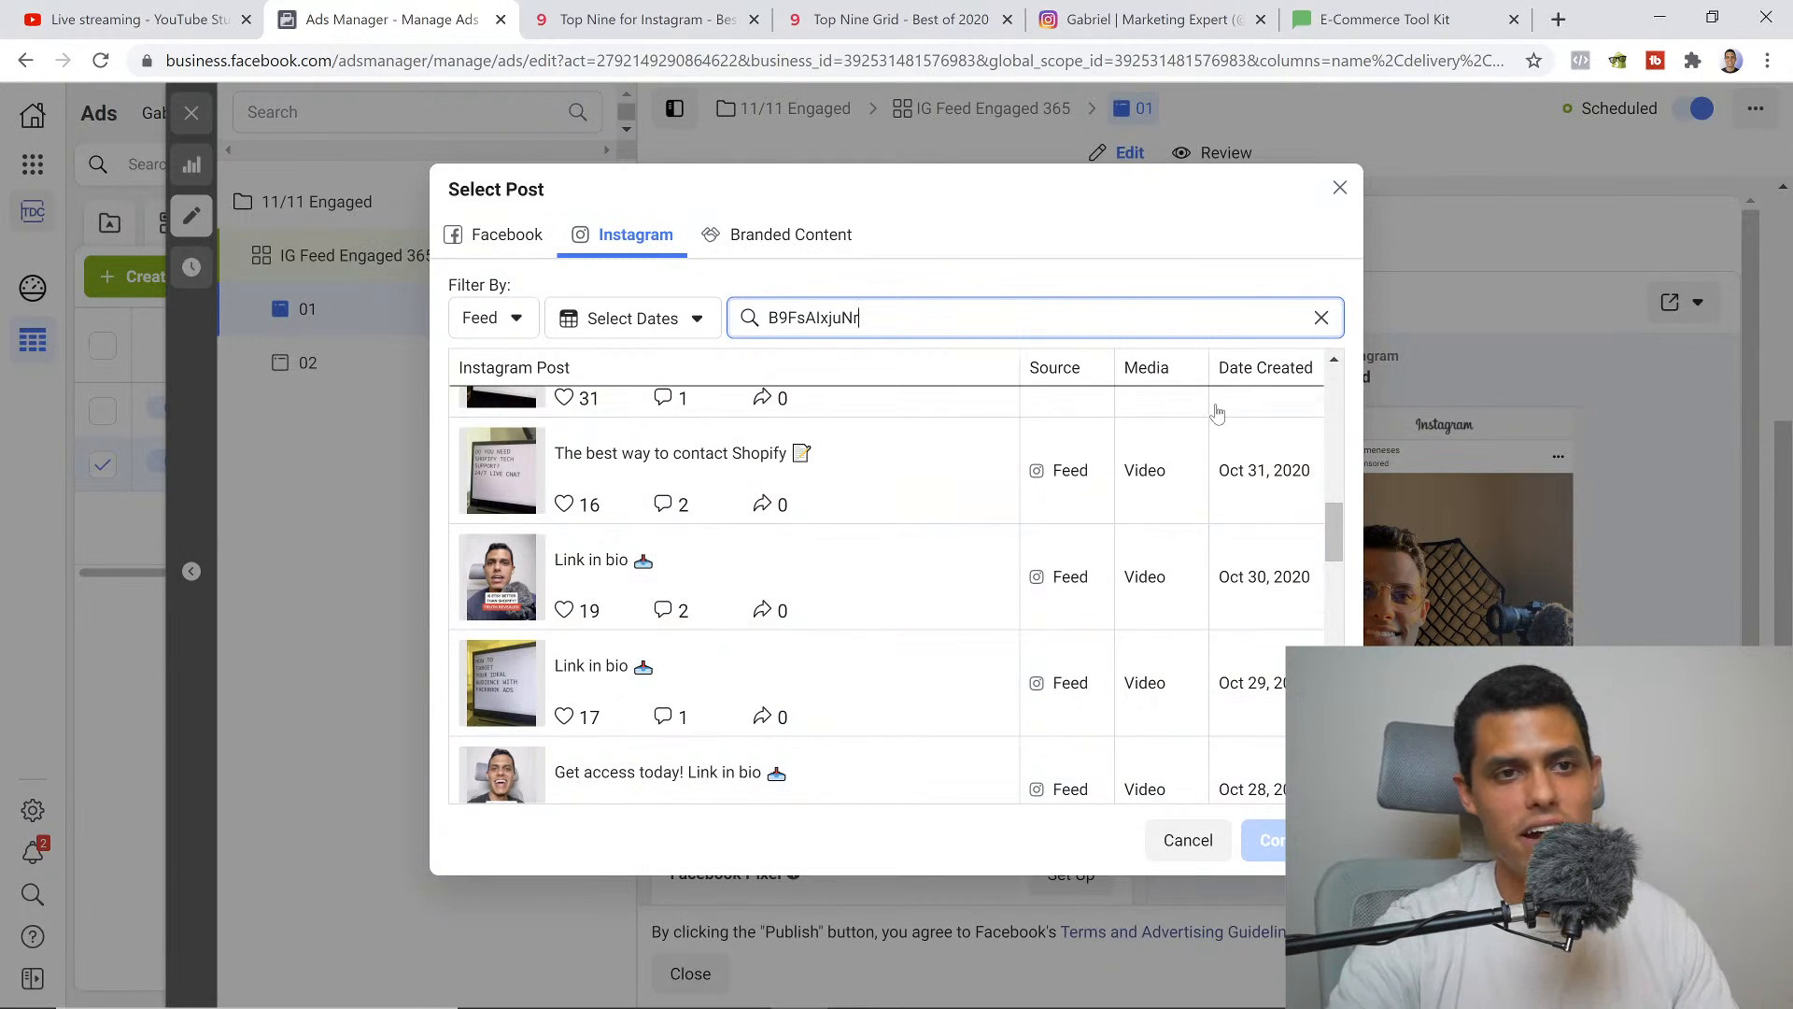
Recheck the post on Instagram, browse the posts listed for ad 01, and close the post selection without choosing one
click(1144, 19)
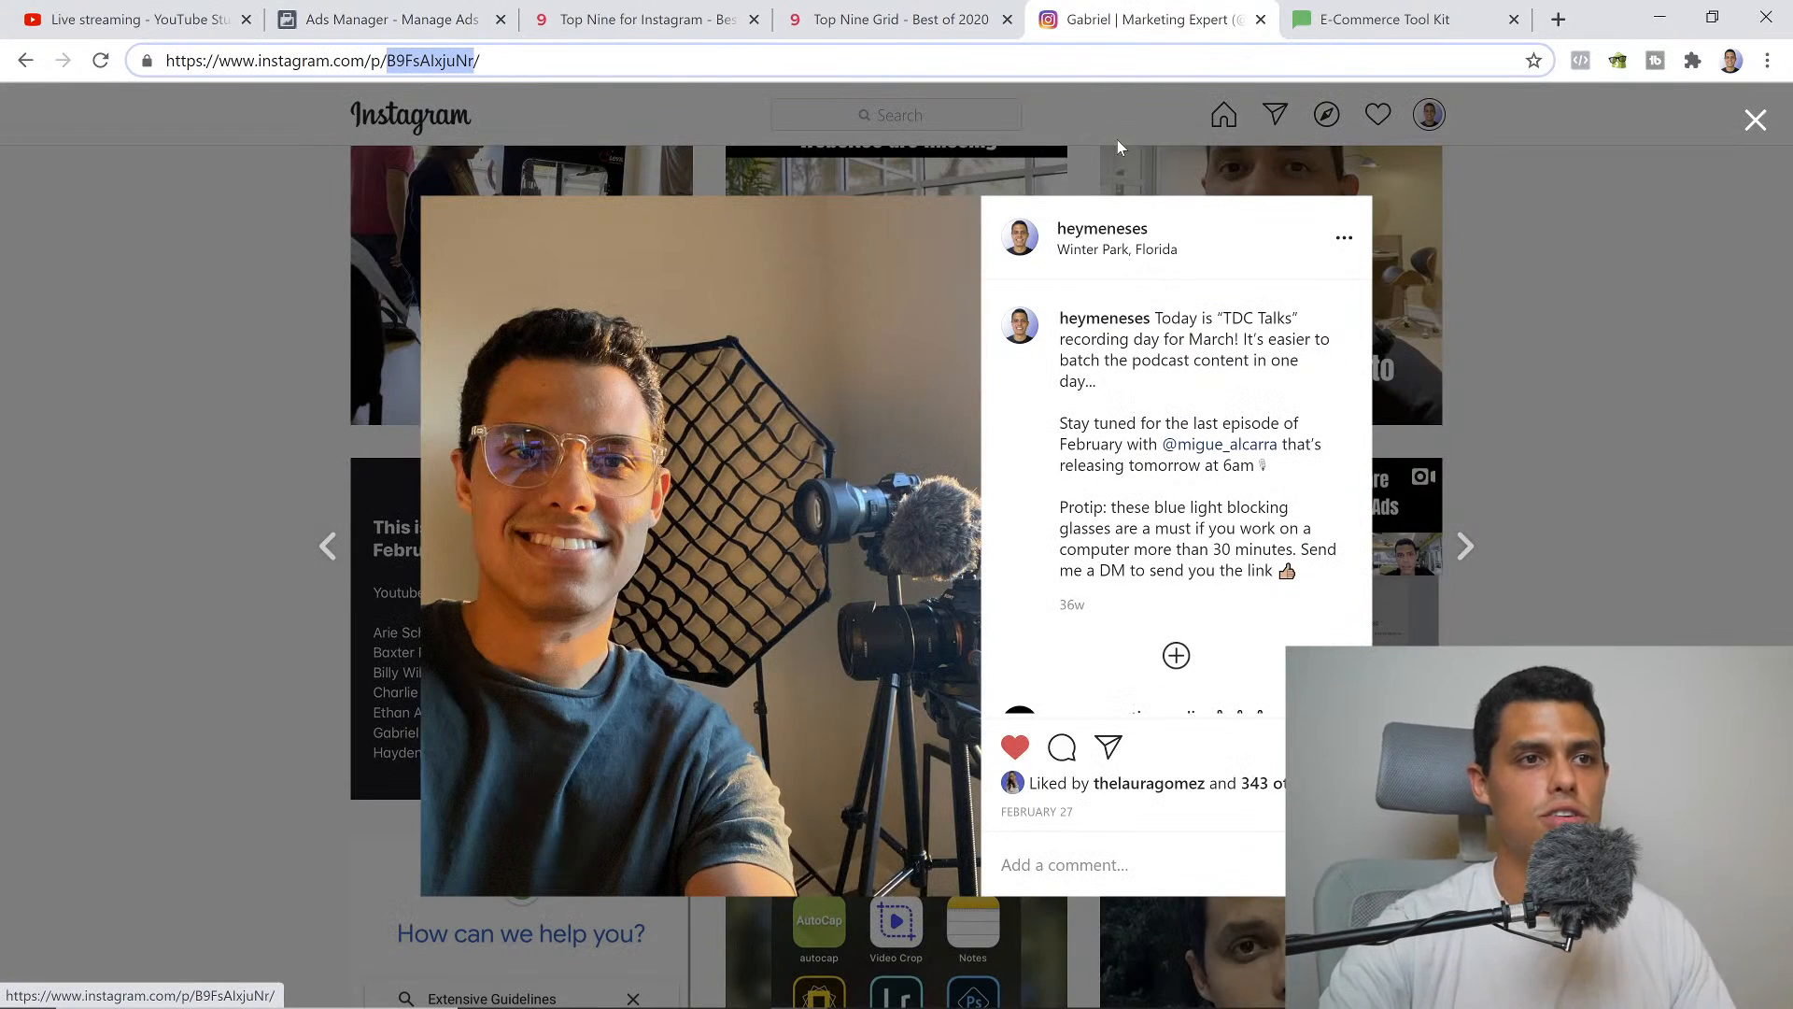
click(394, 19)
scroll(754, 557, up, 5)
scroll(755, 558, up, 3)
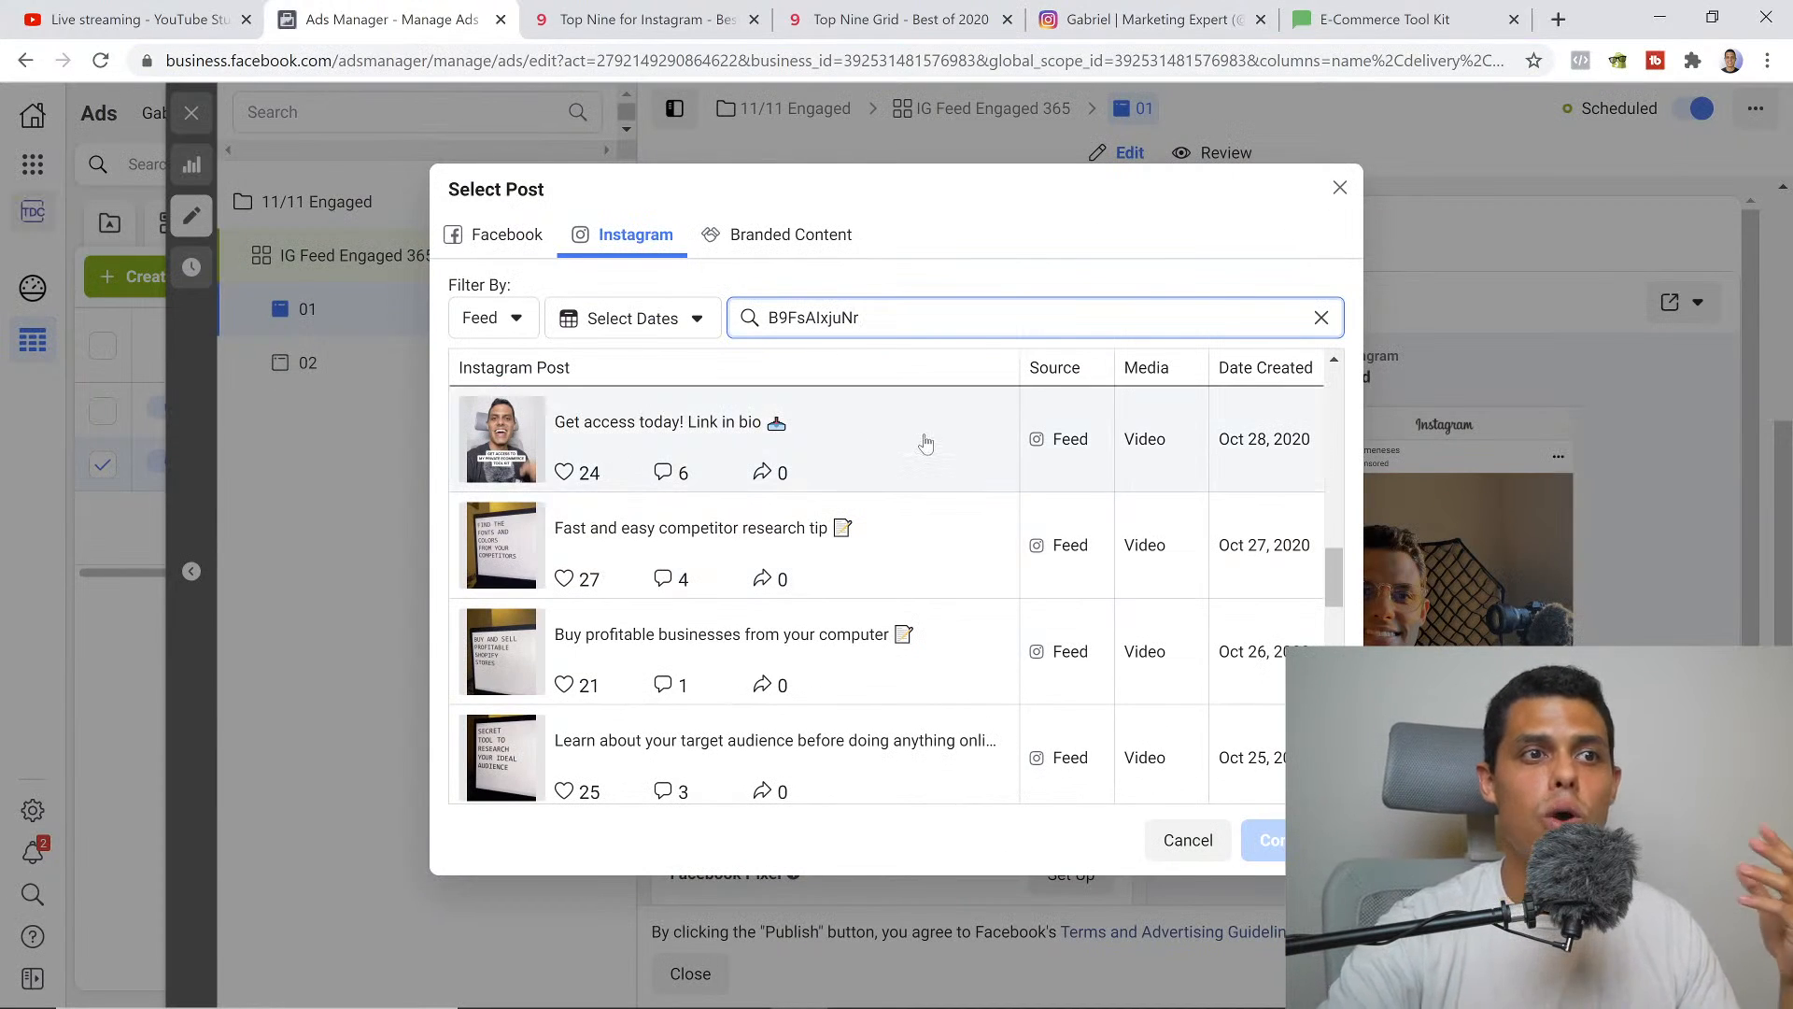
click(1340, 189)
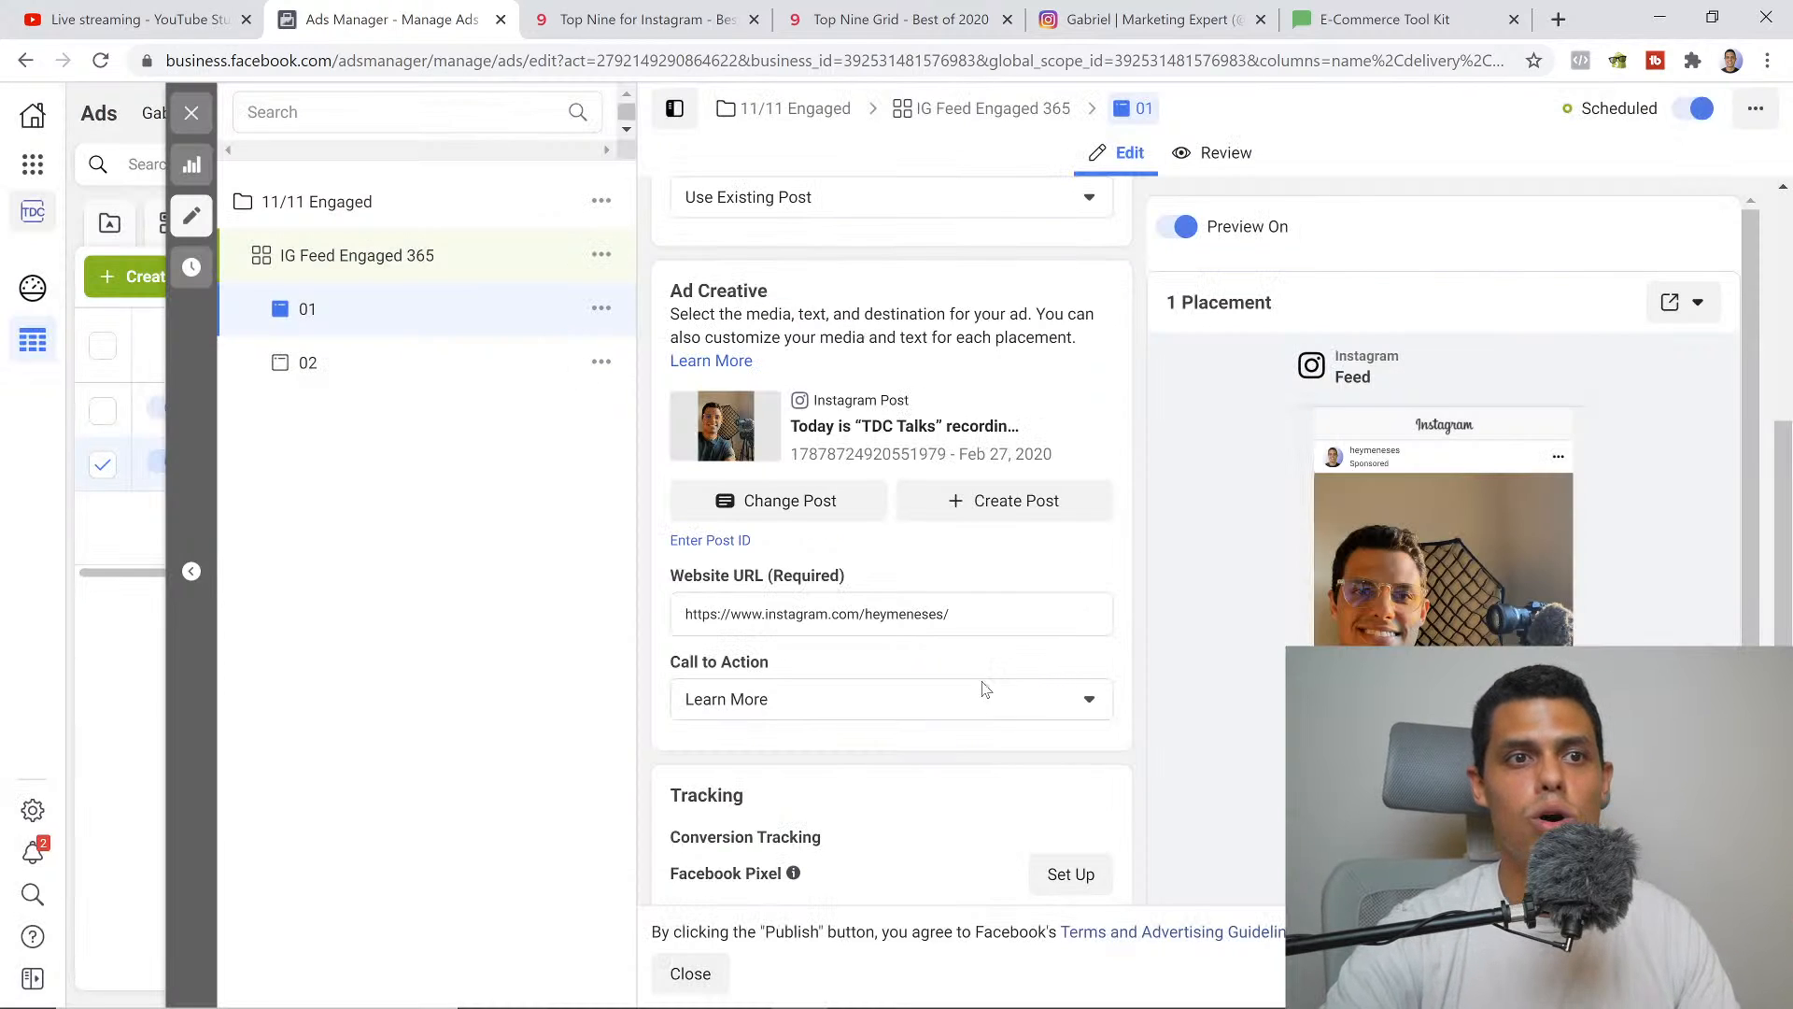
Review ad 01's creative, website URL, call to action and tracking settings, and look at the source post on Instagram
scroll(984, 688, down, 3)
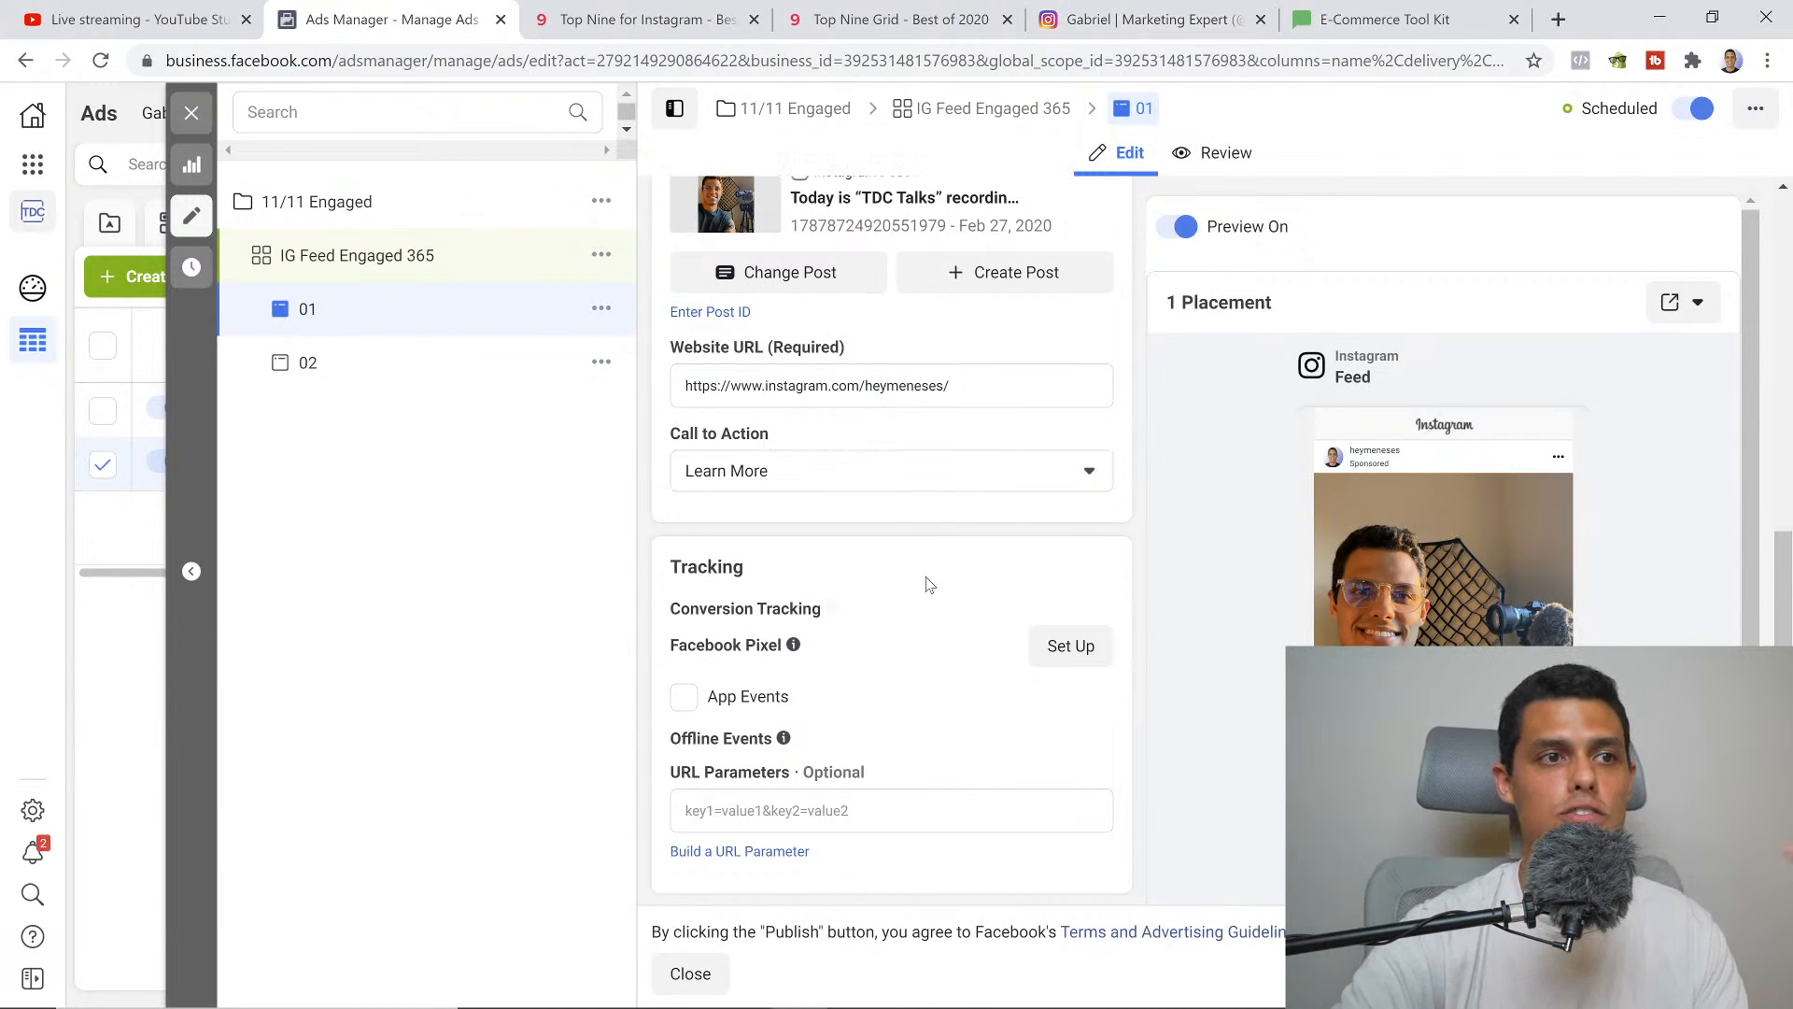
scroll(920, 598, up, 3)
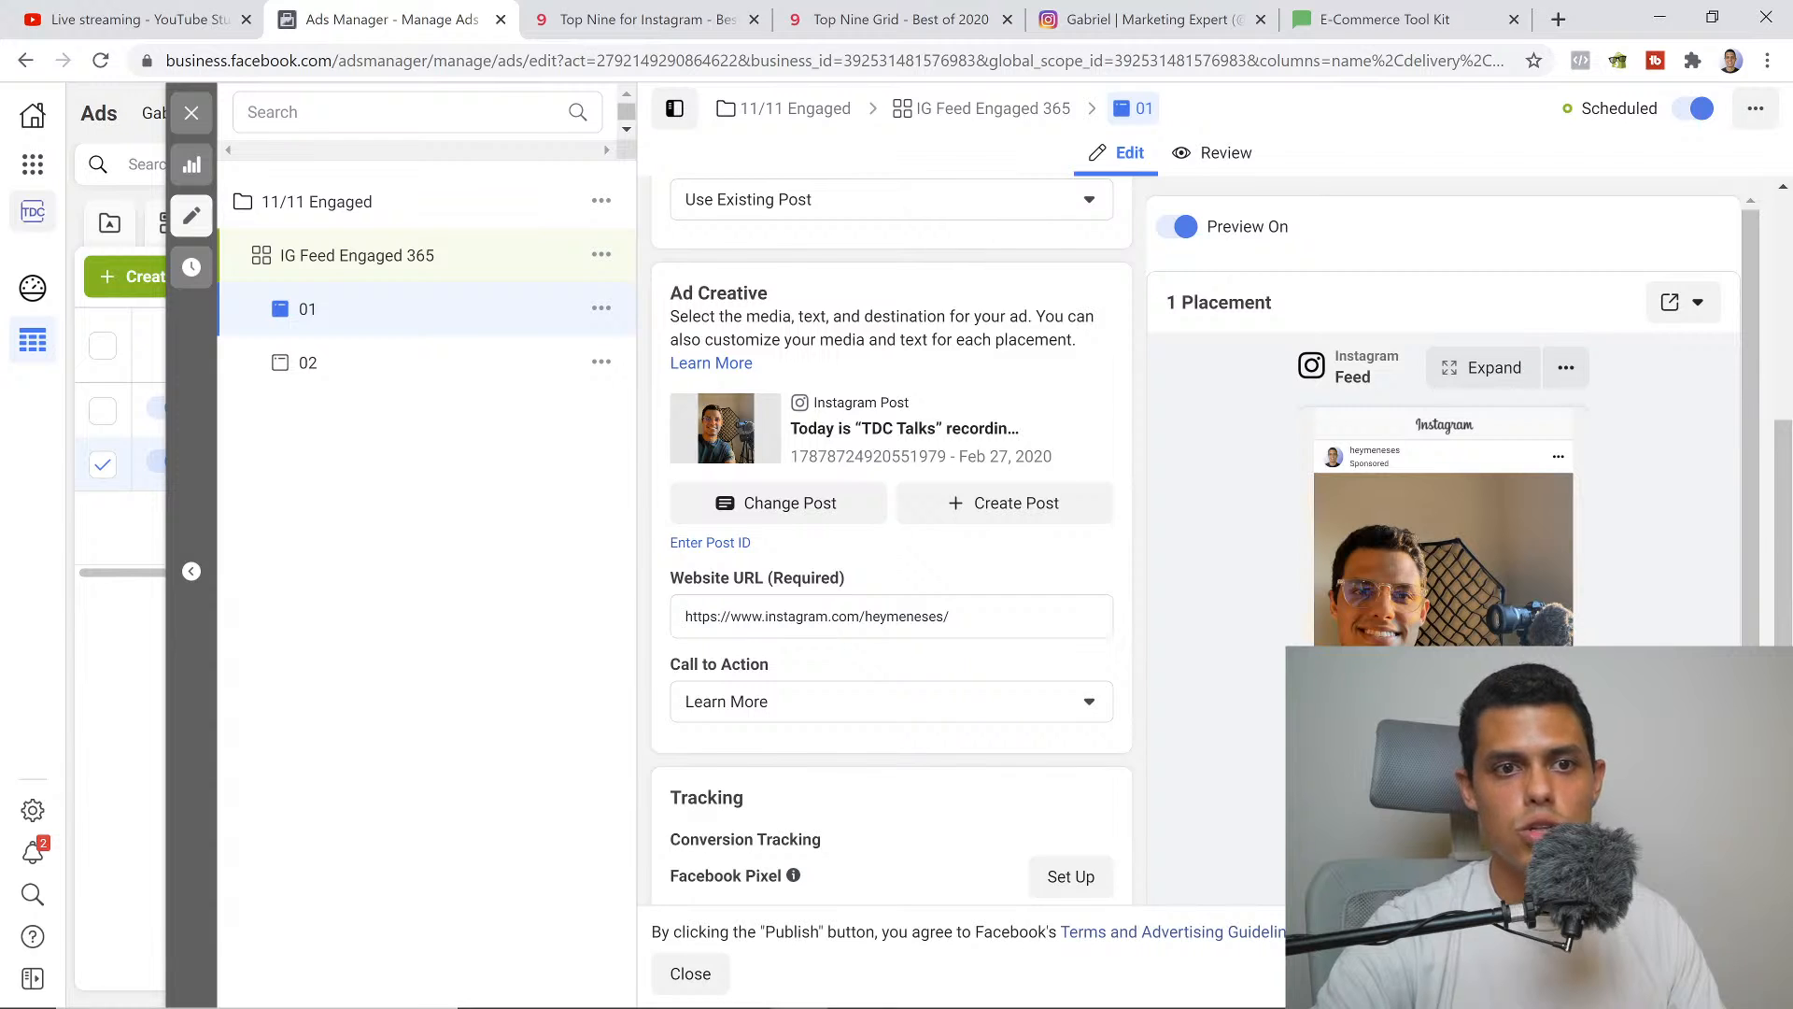
scroll(891, 541, down, 3)
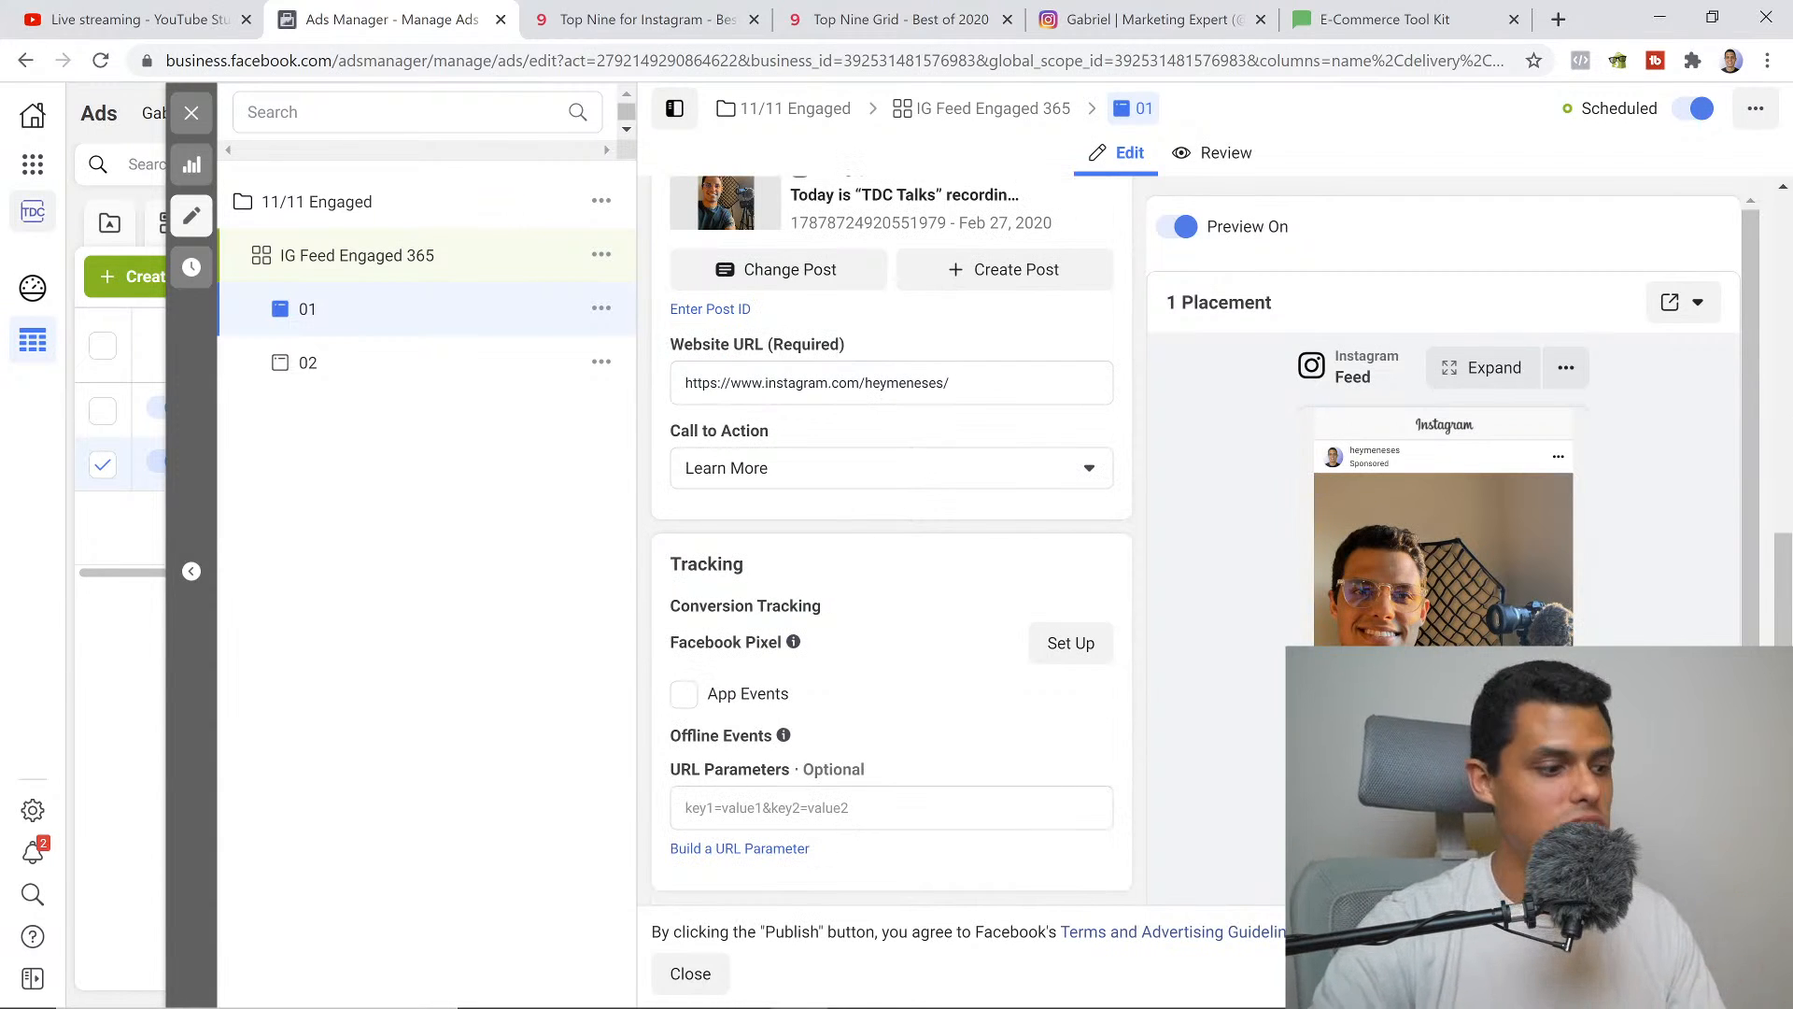
click(1152, 18)
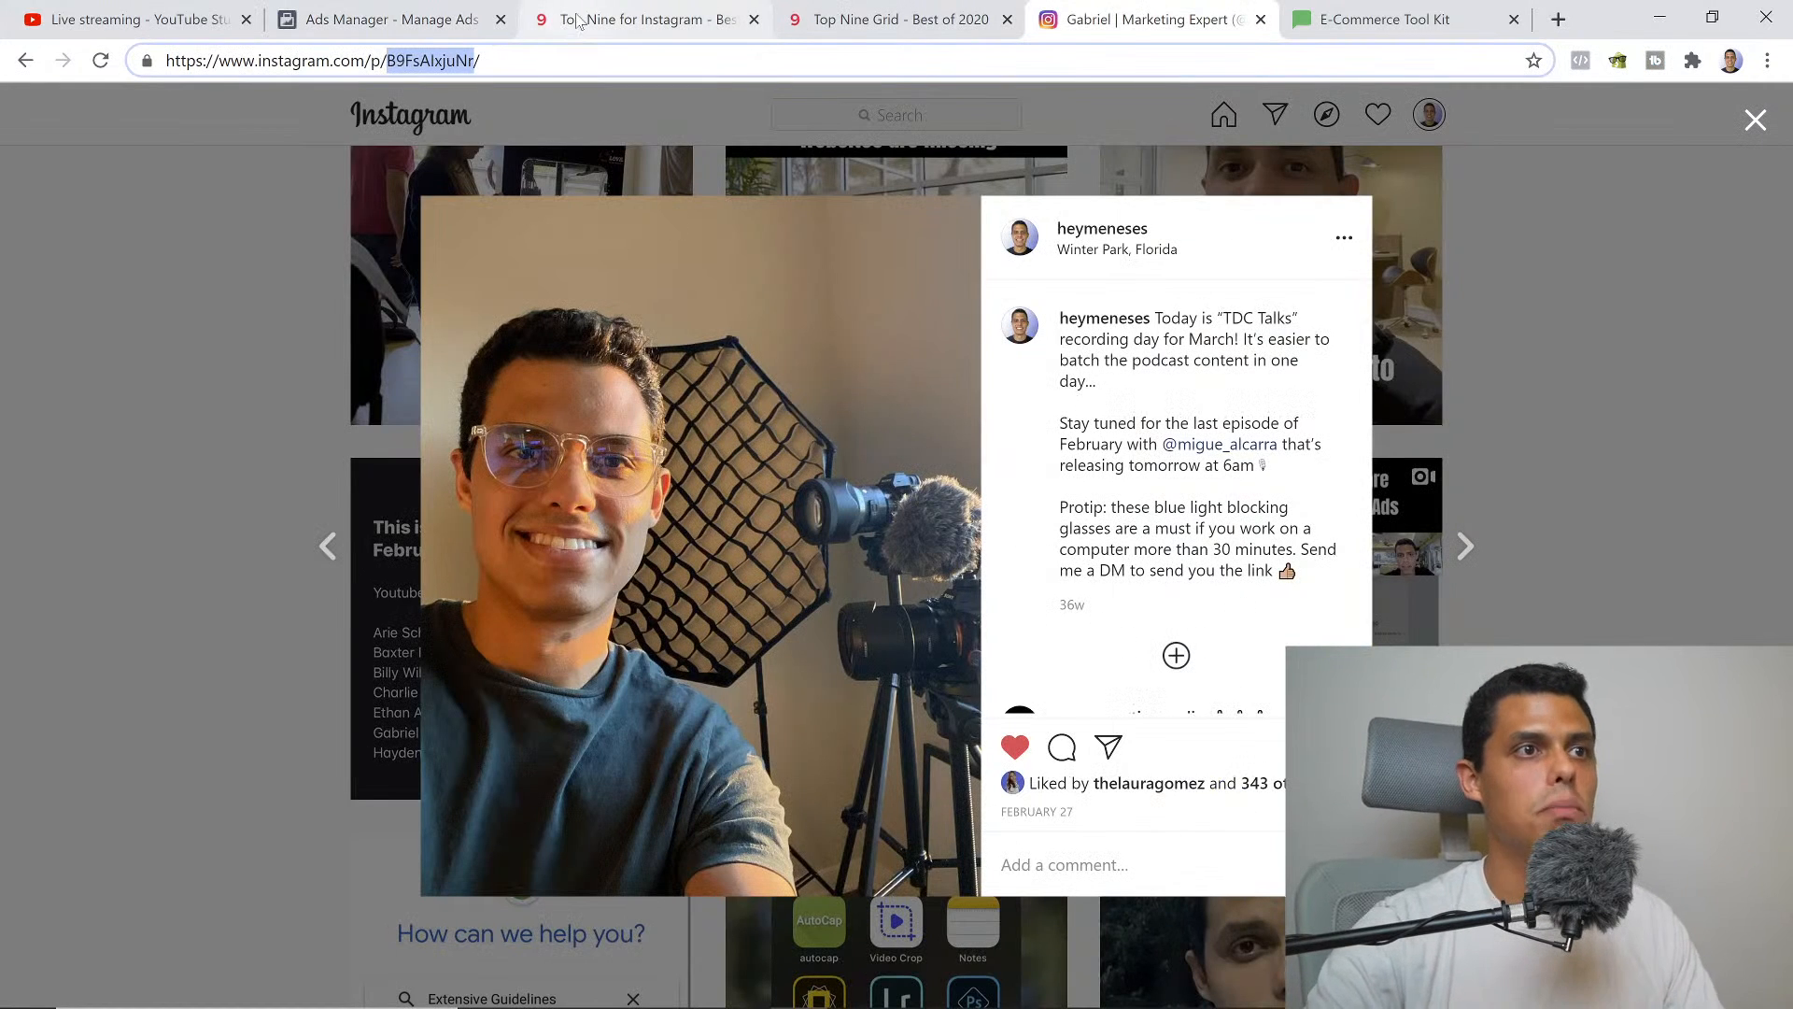
click(392, 19)
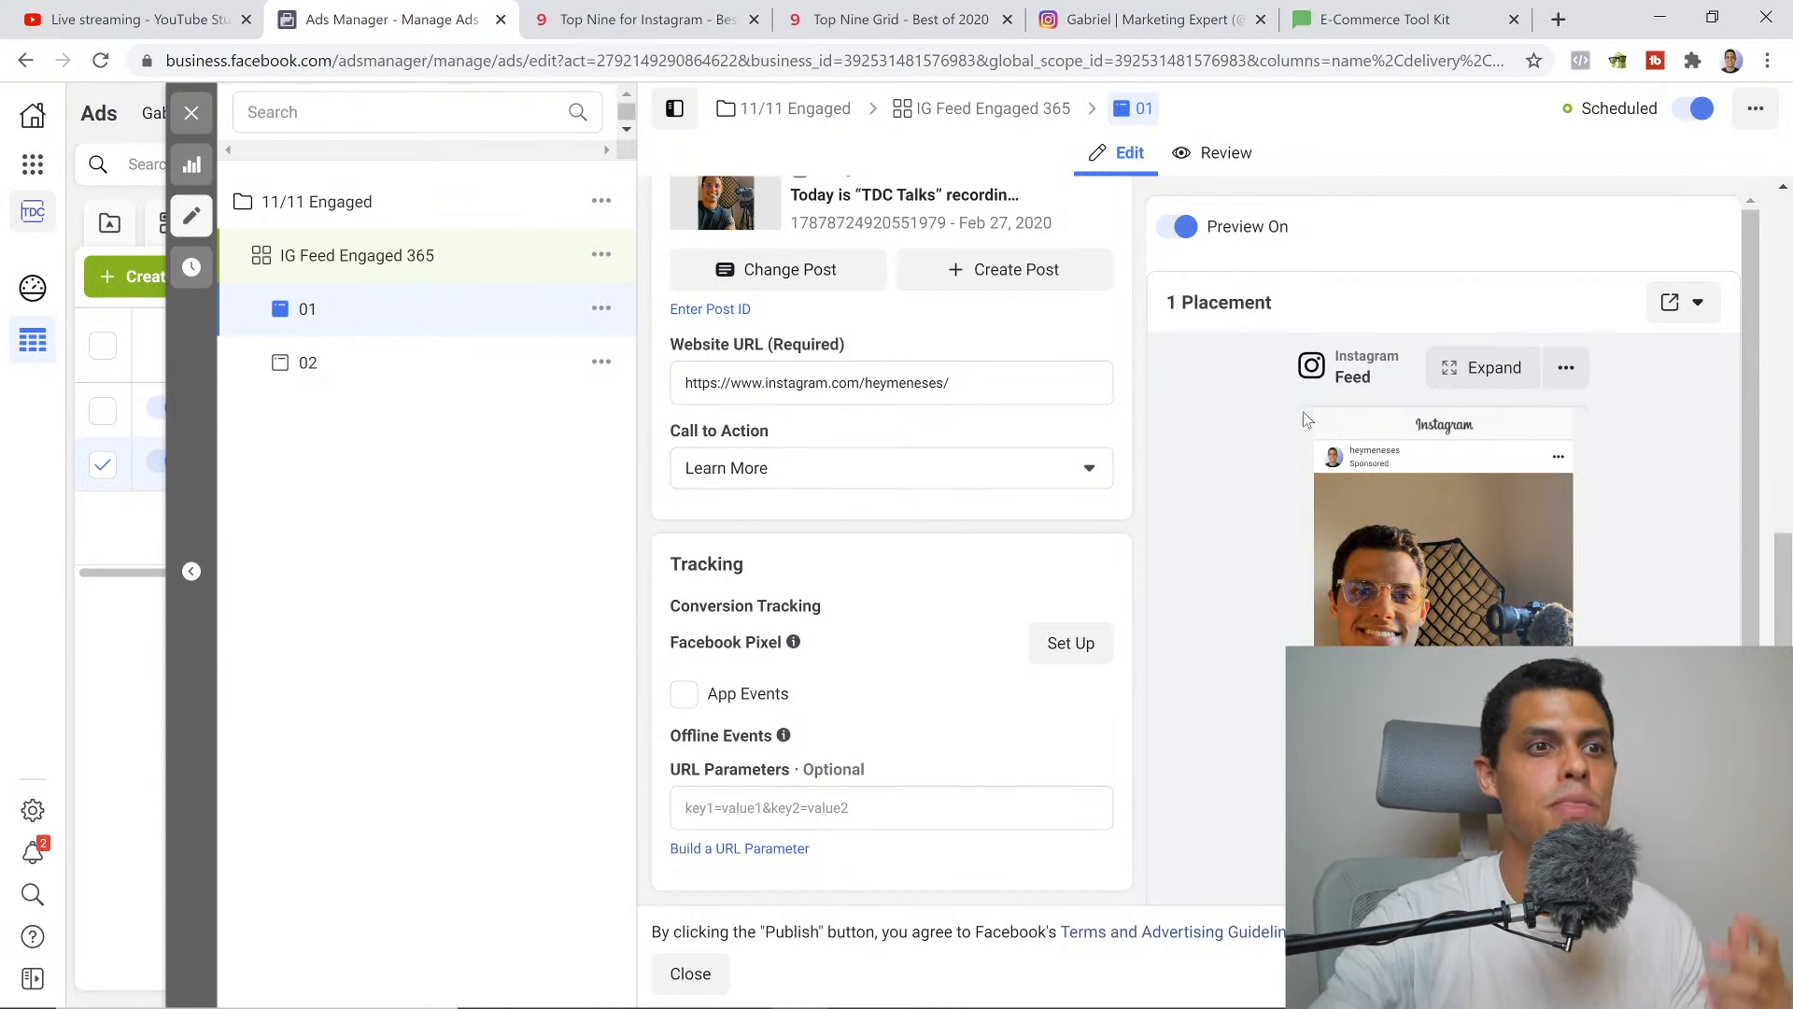
Return to ad 01's name and identity settings and view the duplication options available for the ad
scroll(1226, 778, up, 8)
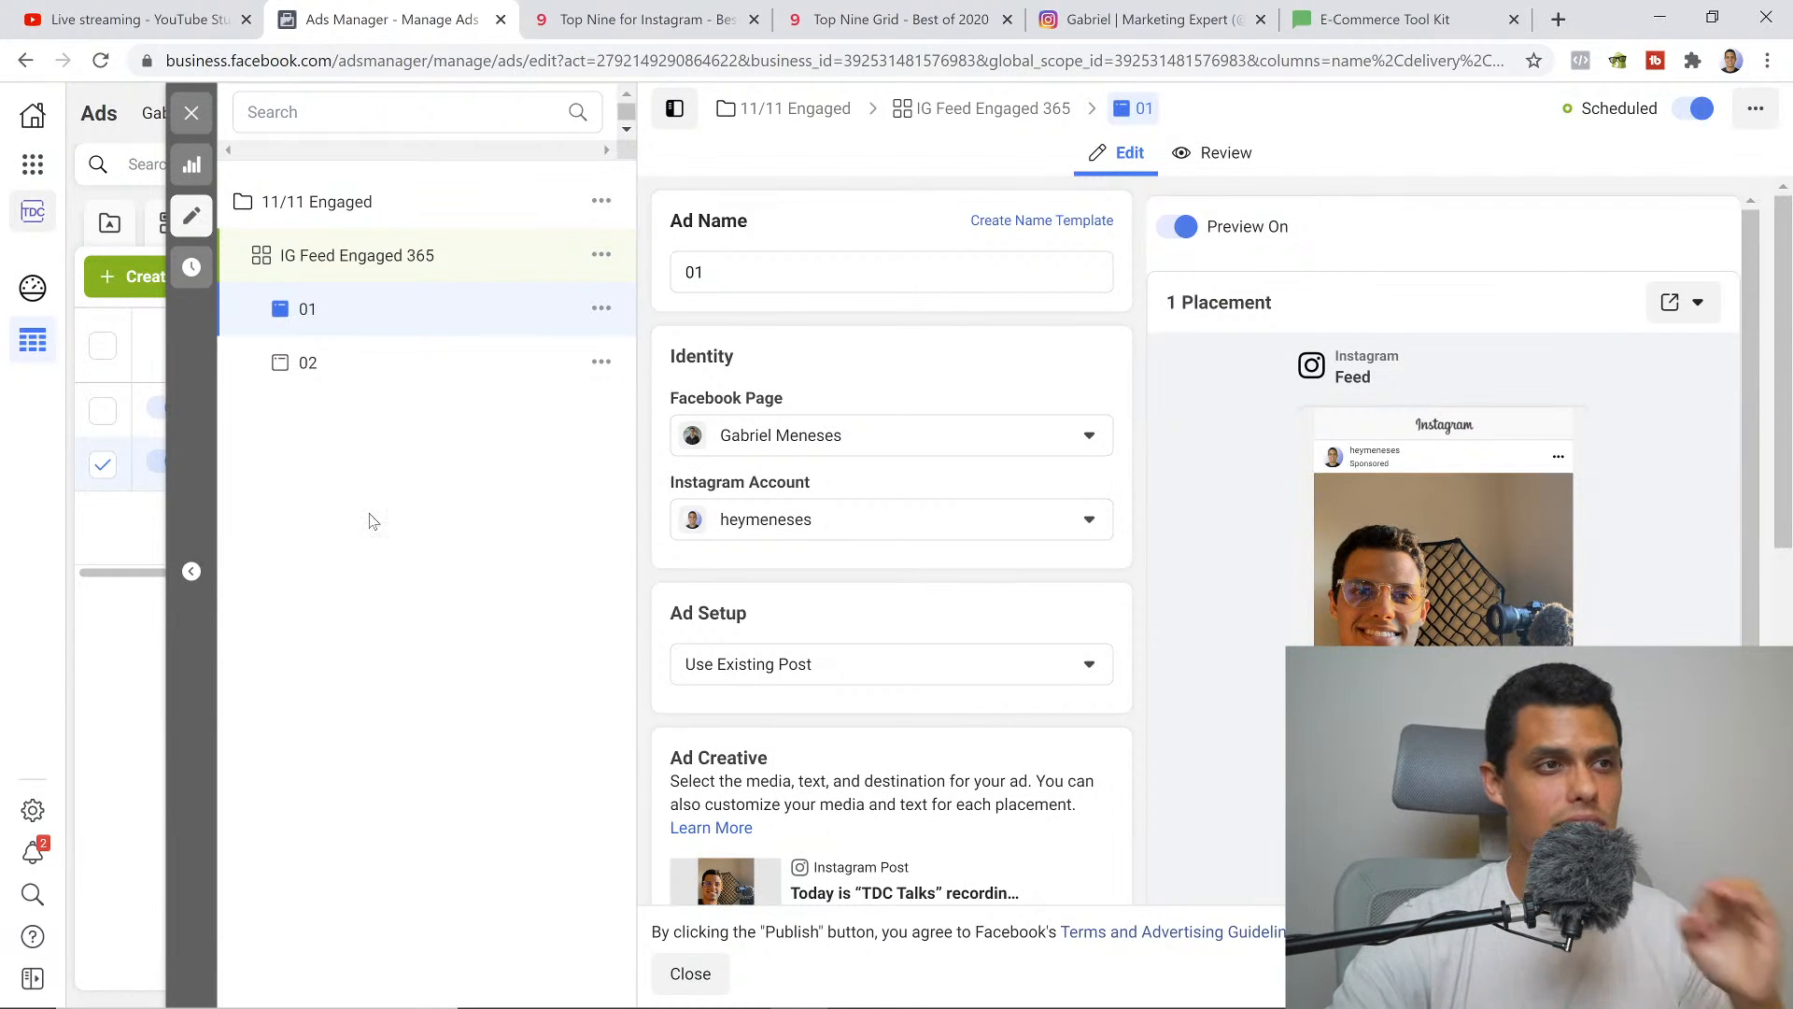
click(600, 308)
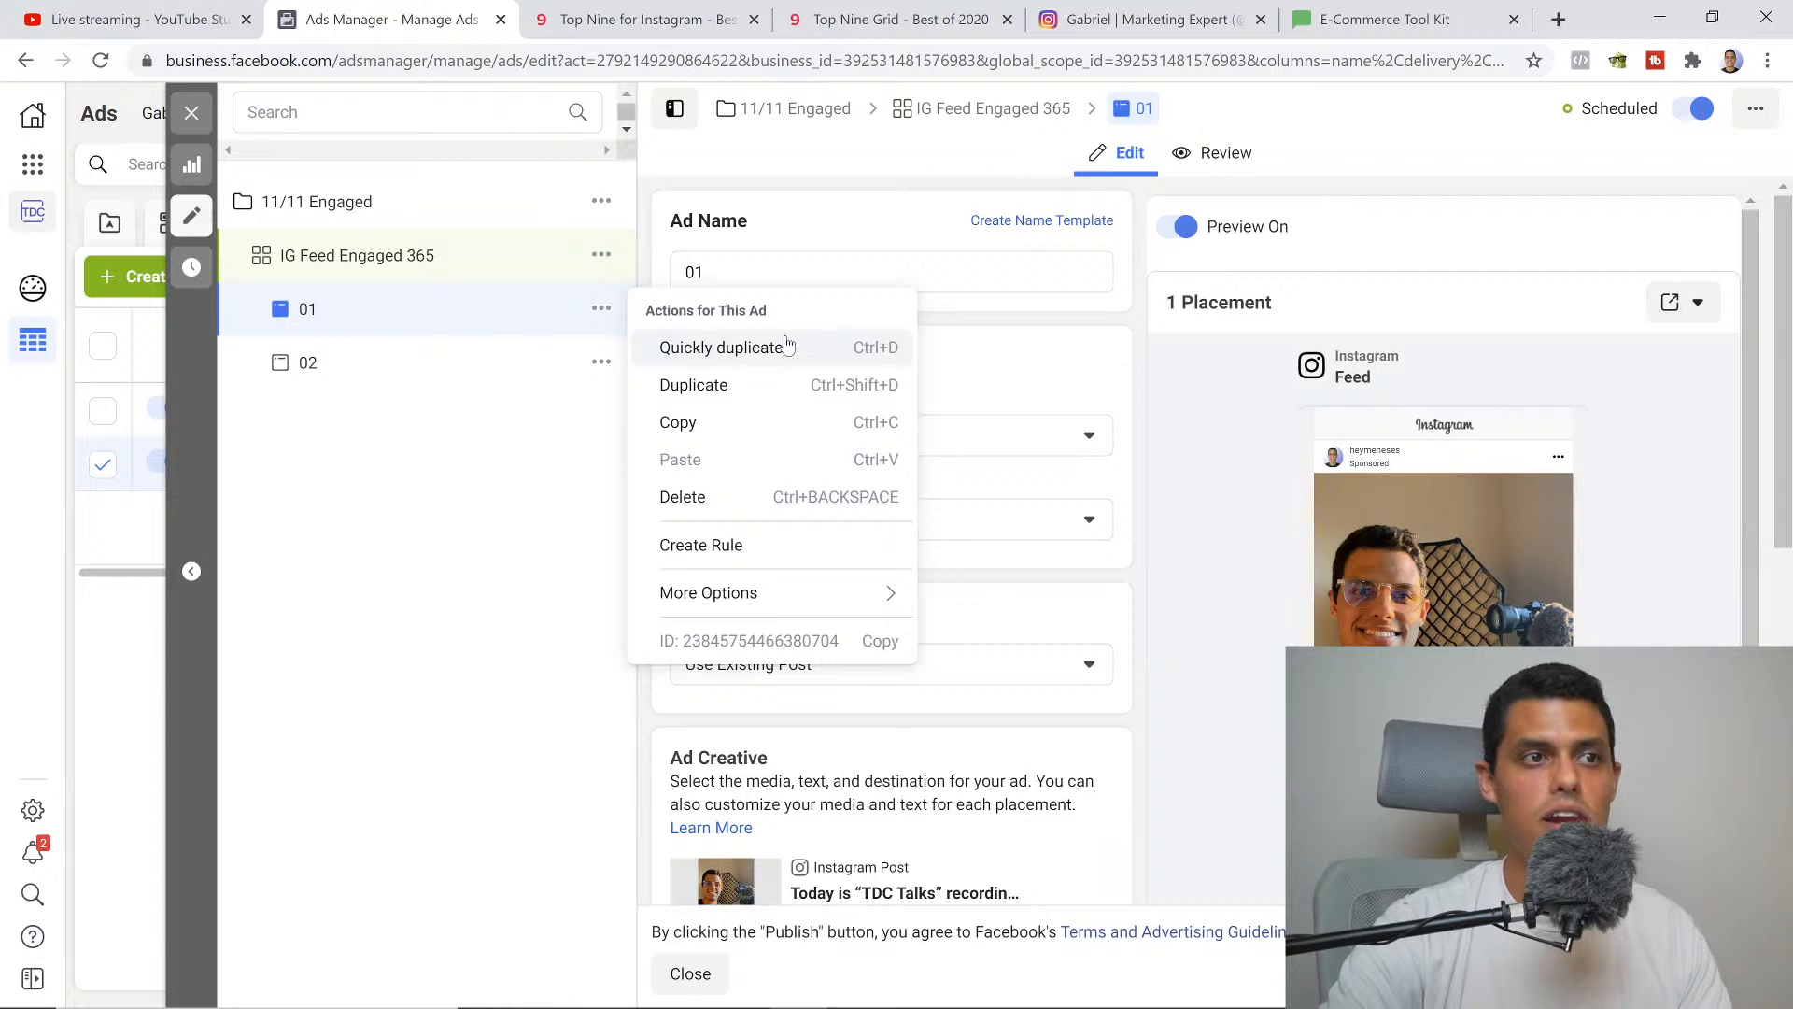
click(439, 371)
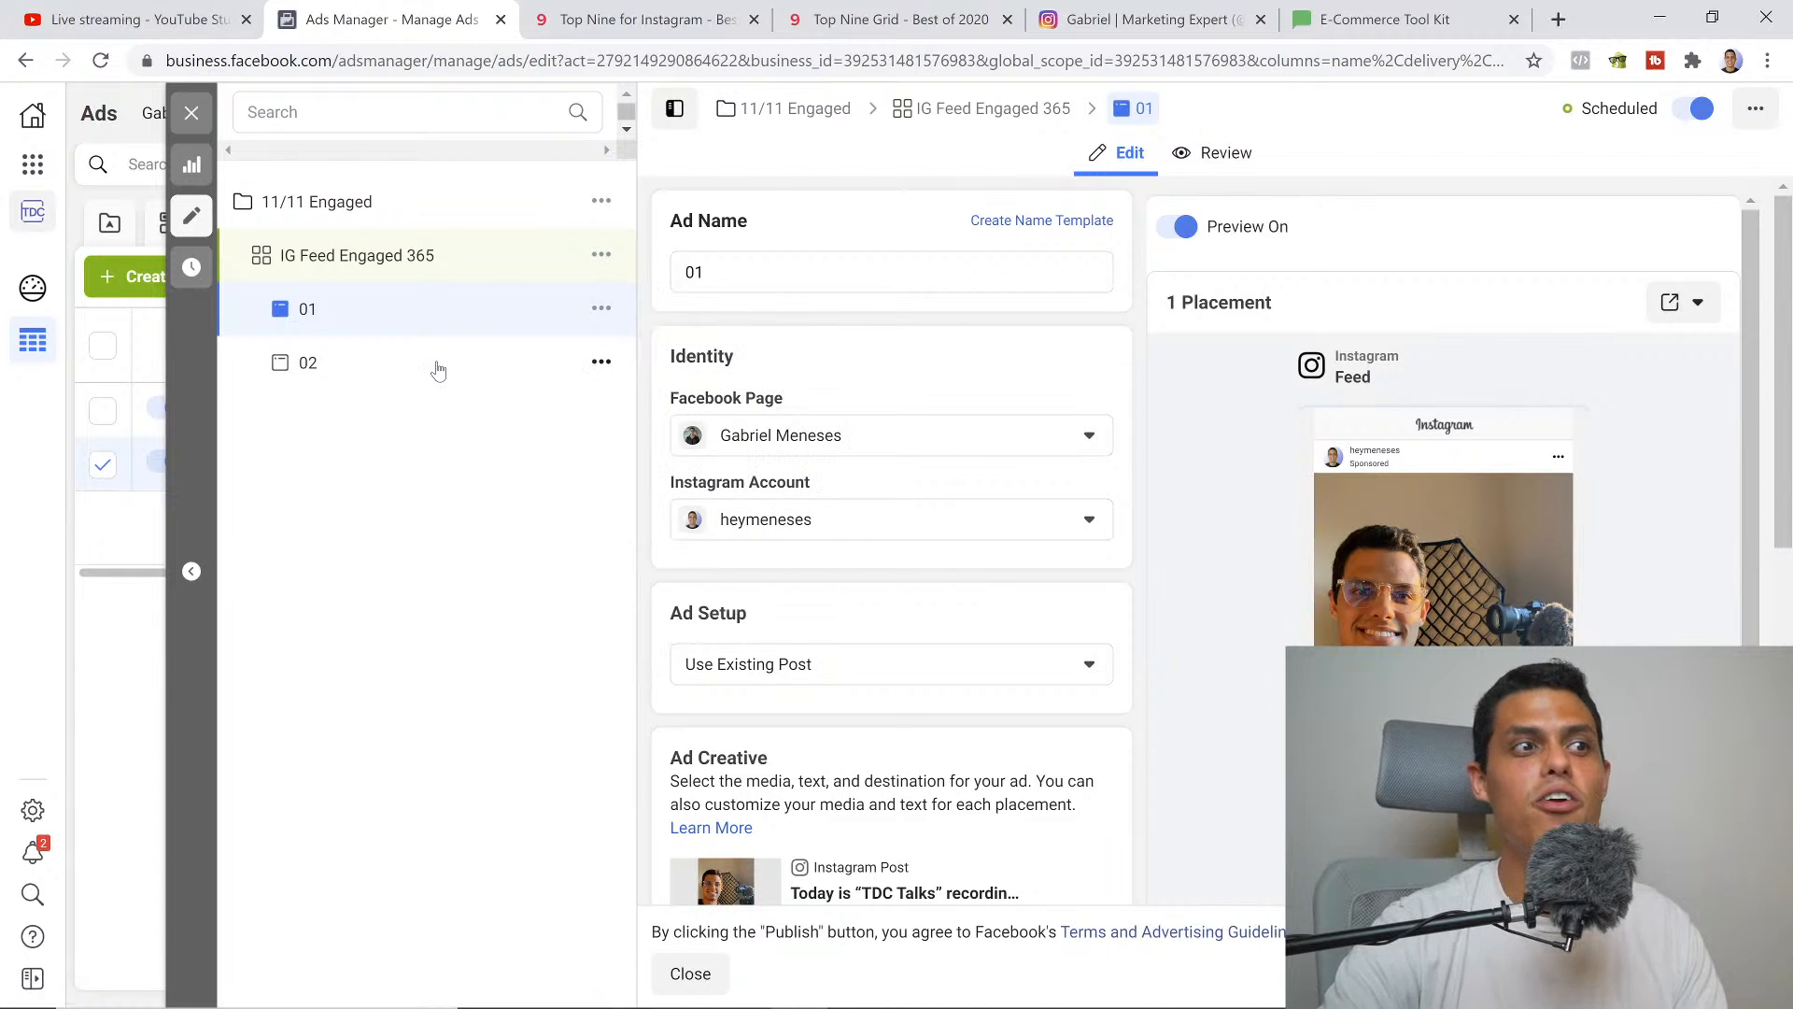
Open ad 02, browse the Instagram posts available to replace its post, compare with the Top Nine grid, and close the selection without choosing one
click(449, 372)
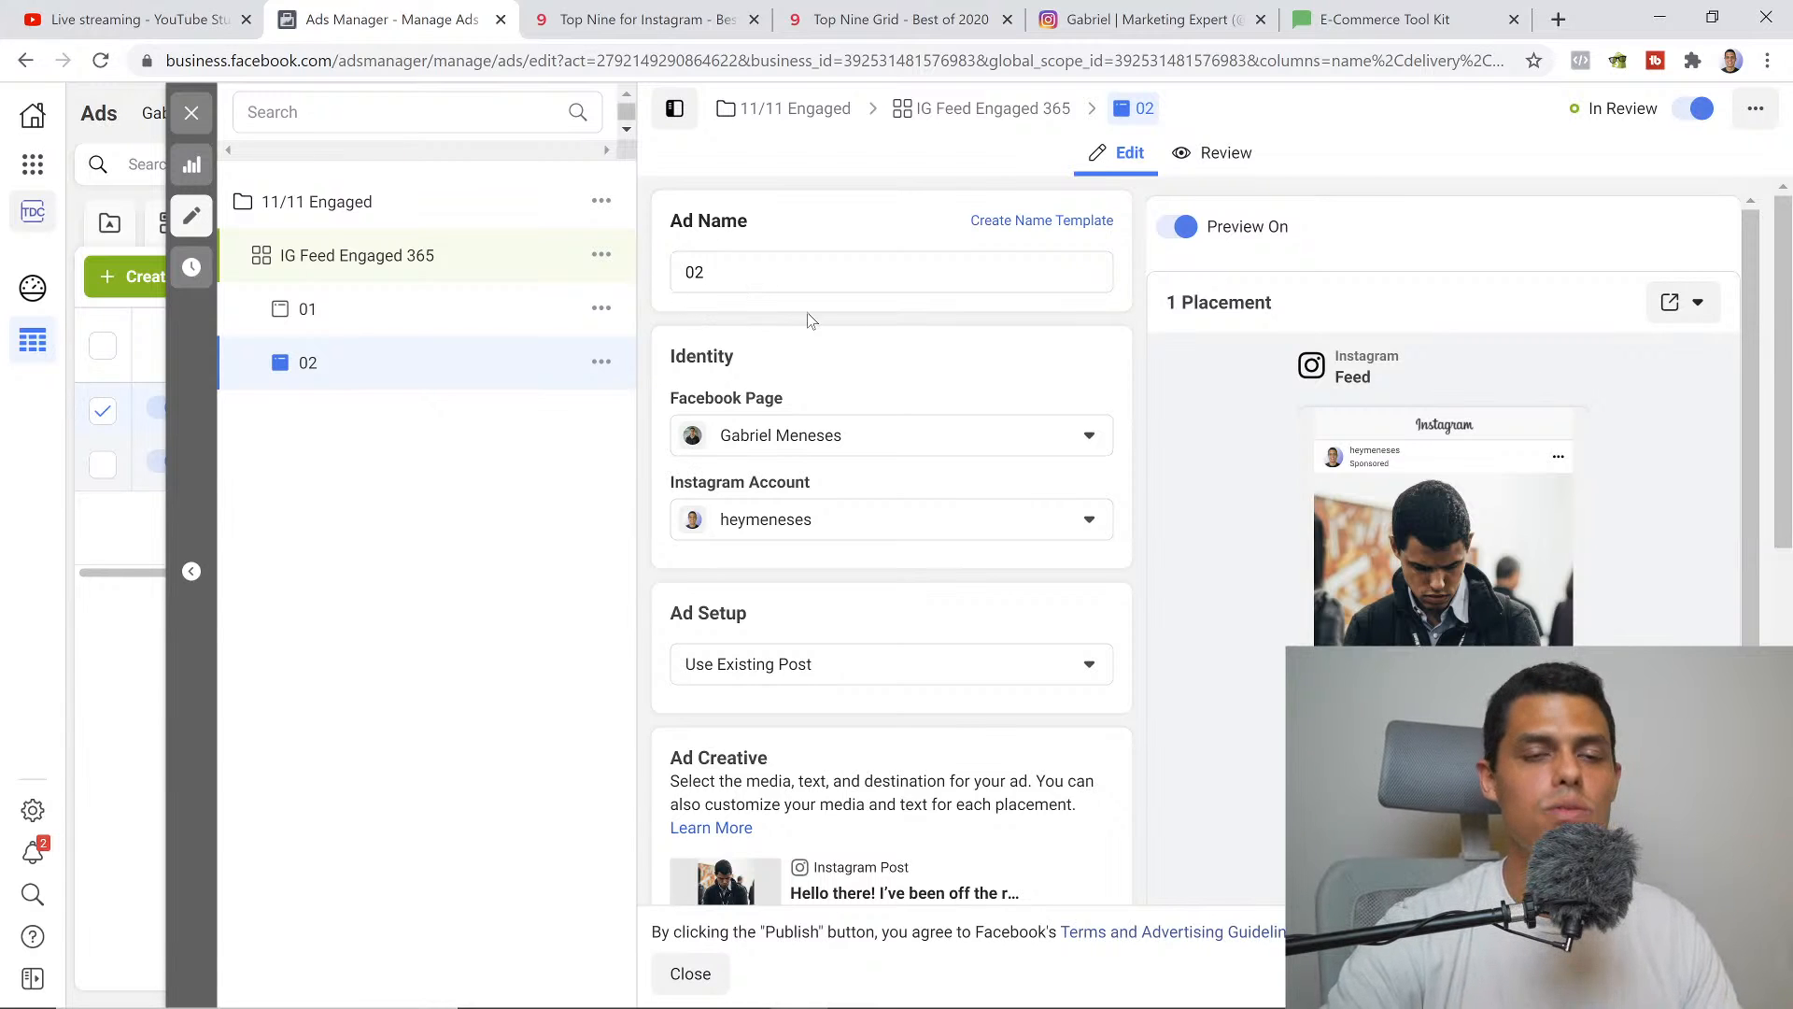
scroll(776, 468, down, 5)
click(795, 515)
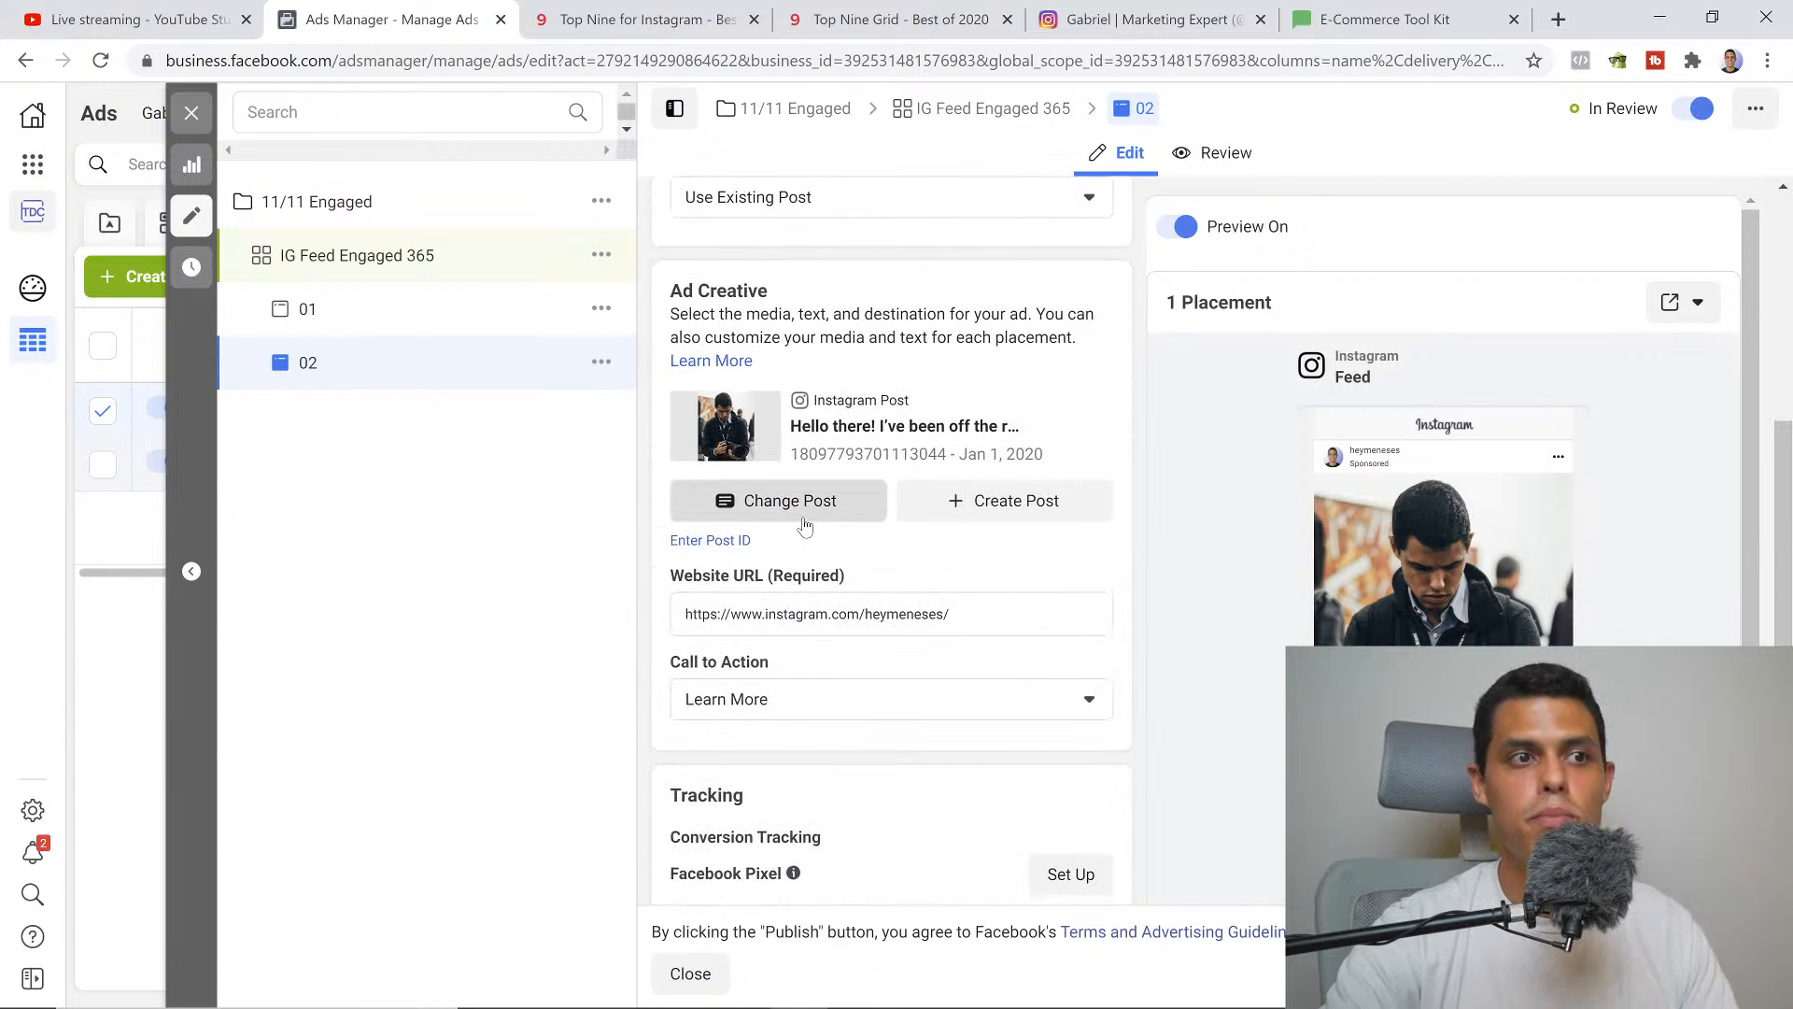
click(1102, 17)
click(897, 19)
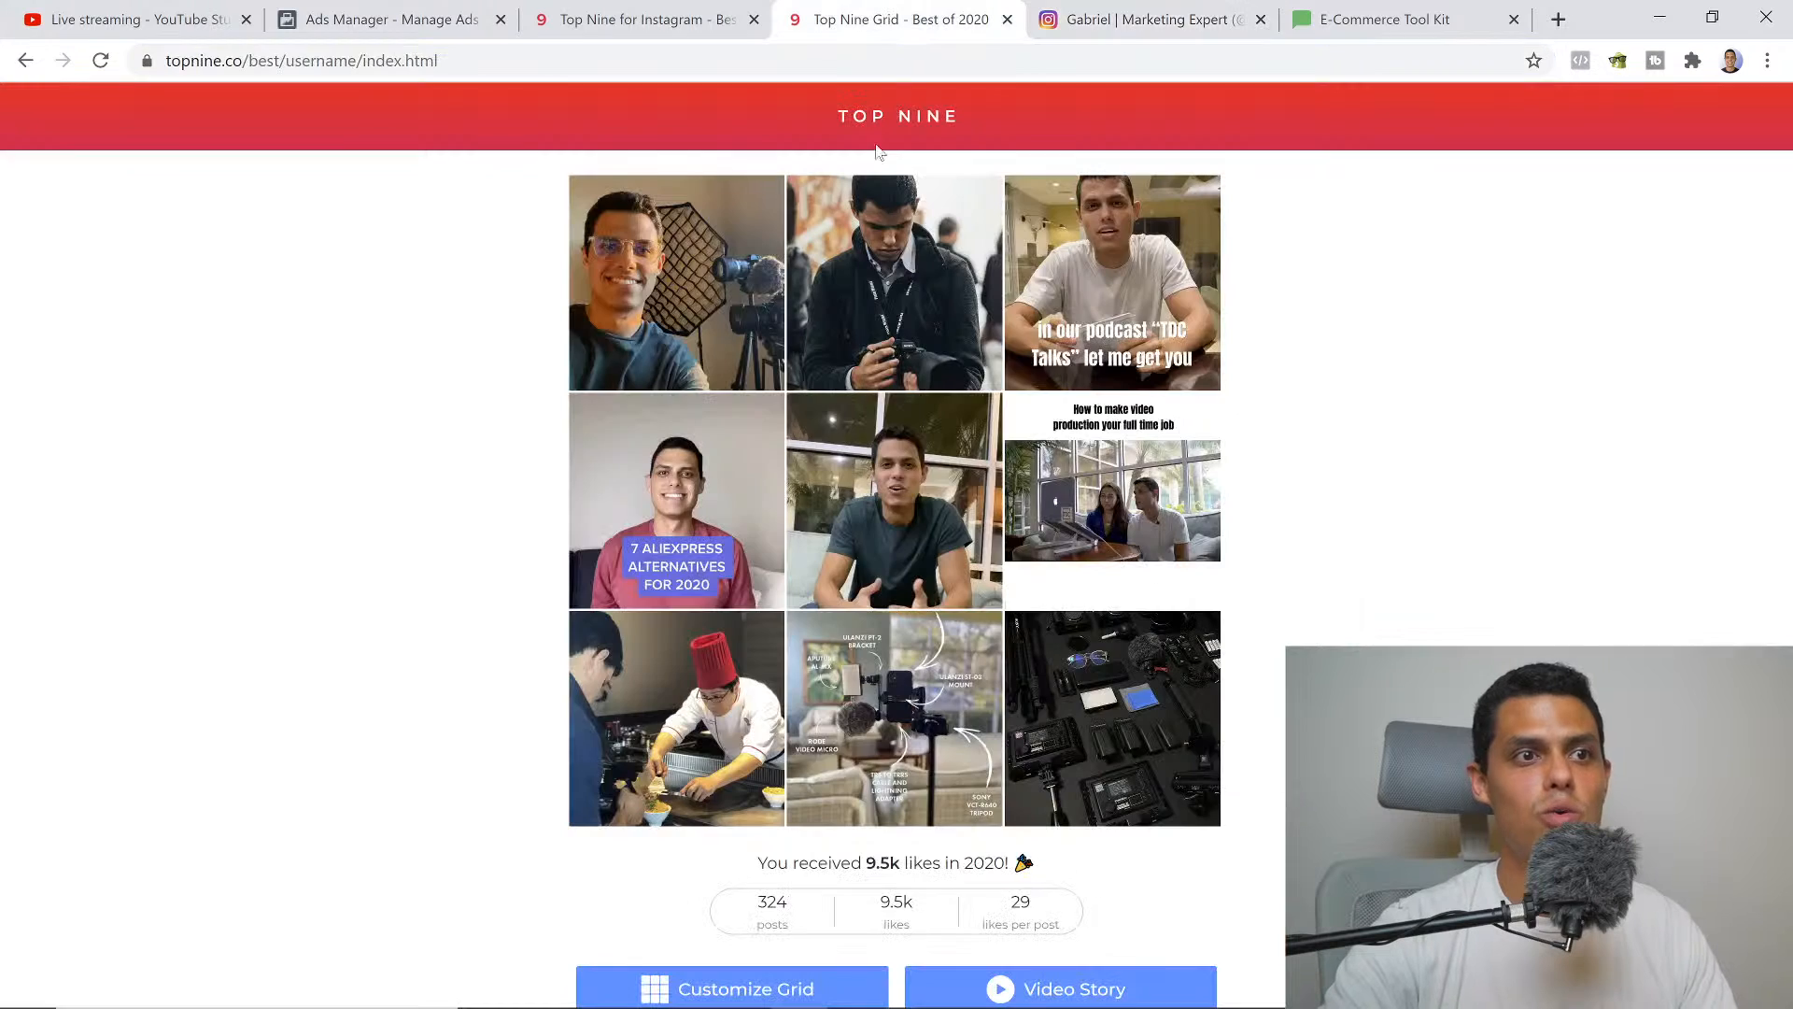
click(402, 20)
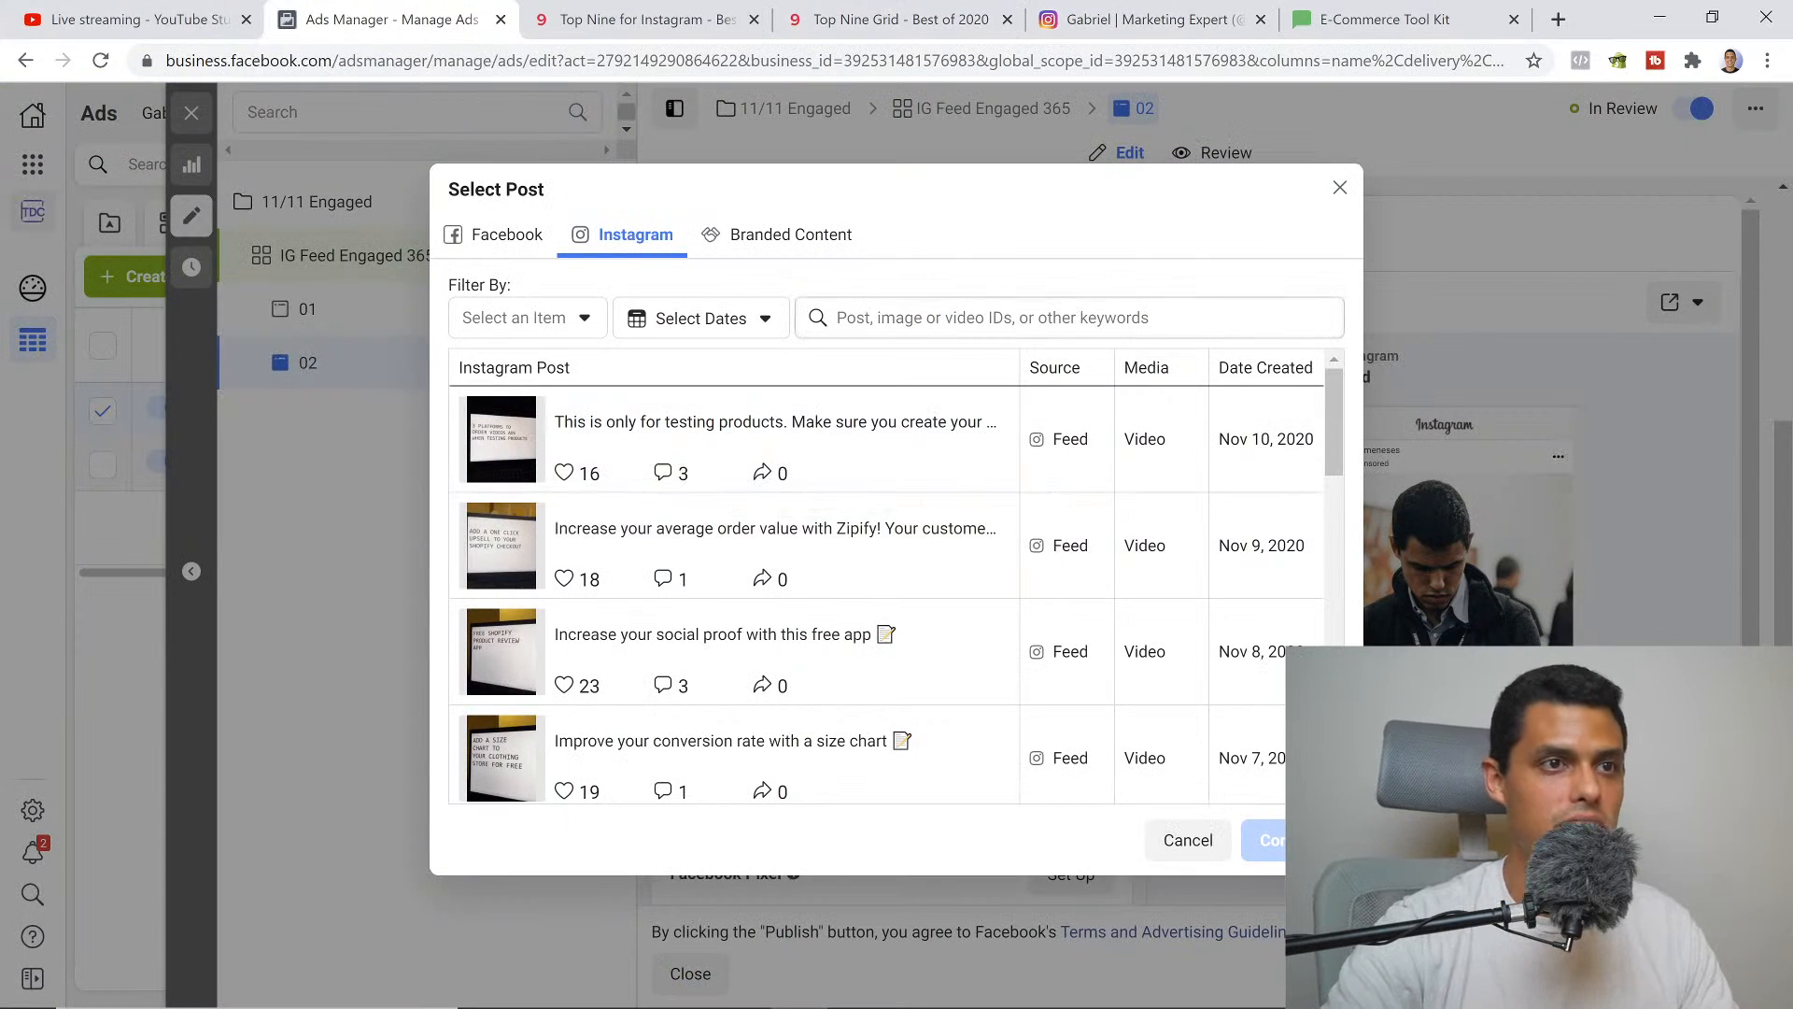
scroll(1004, 644, down, 10)
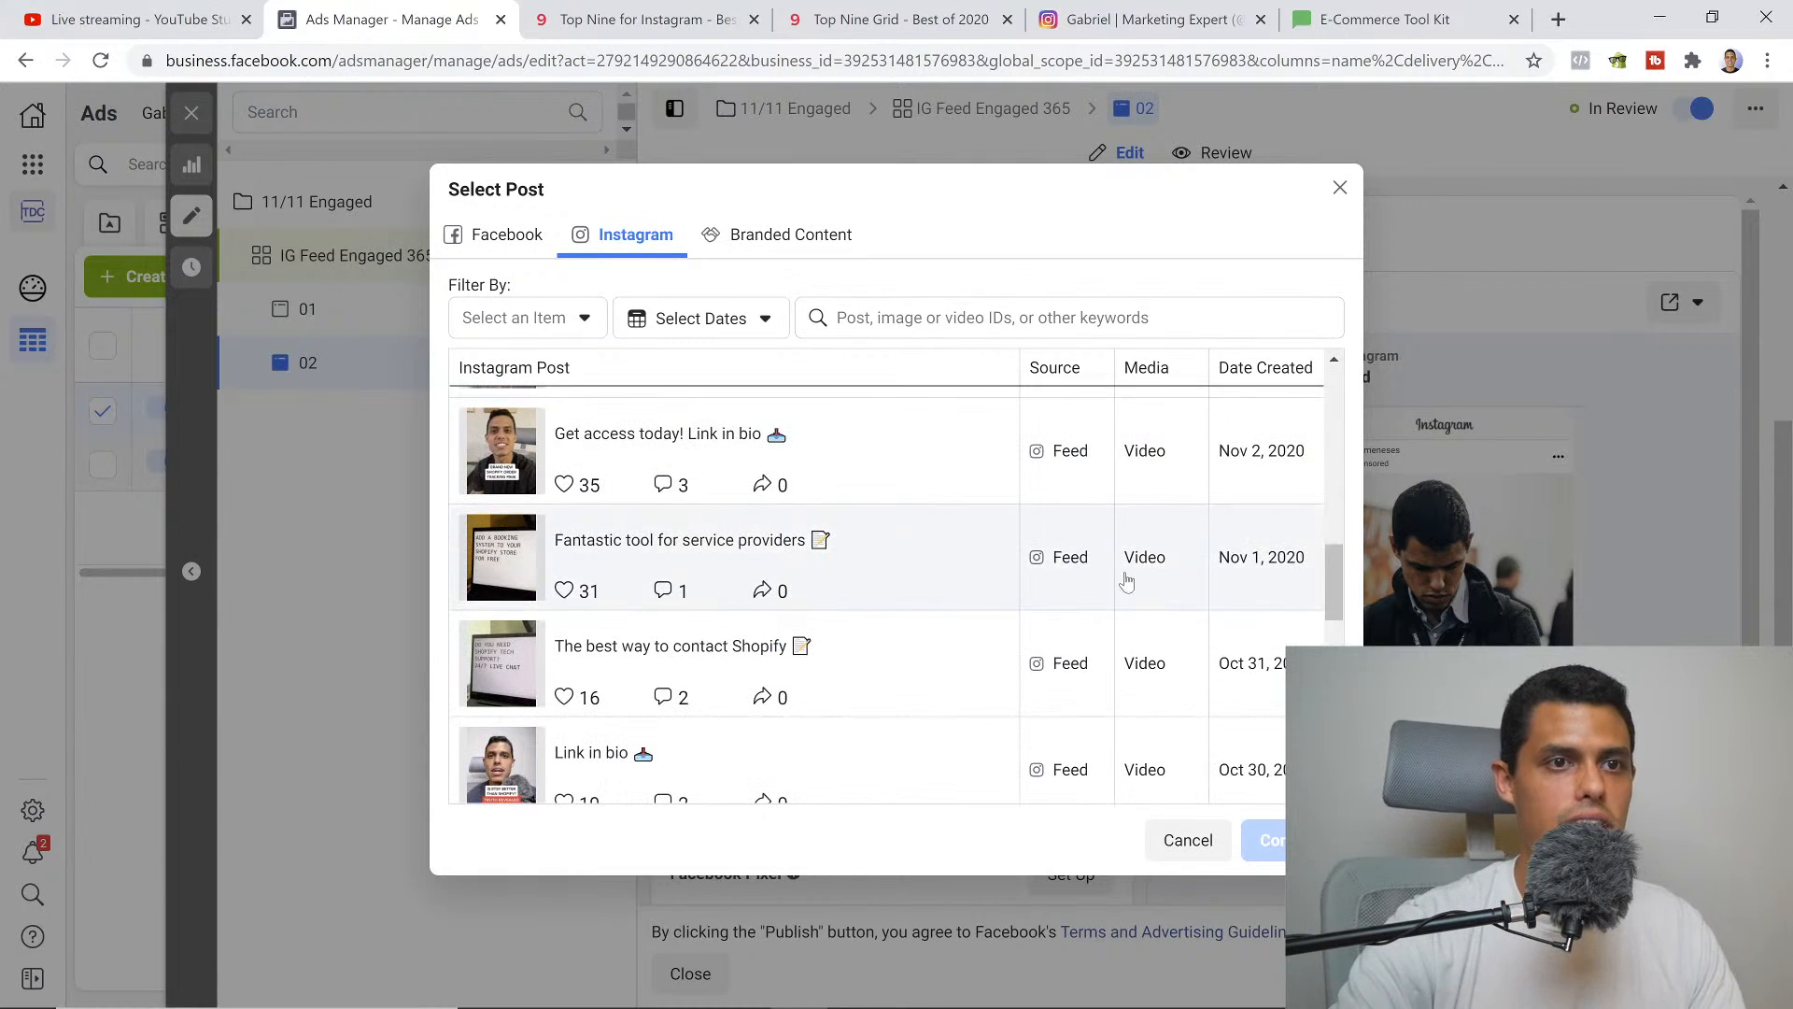
click(1340, 190)
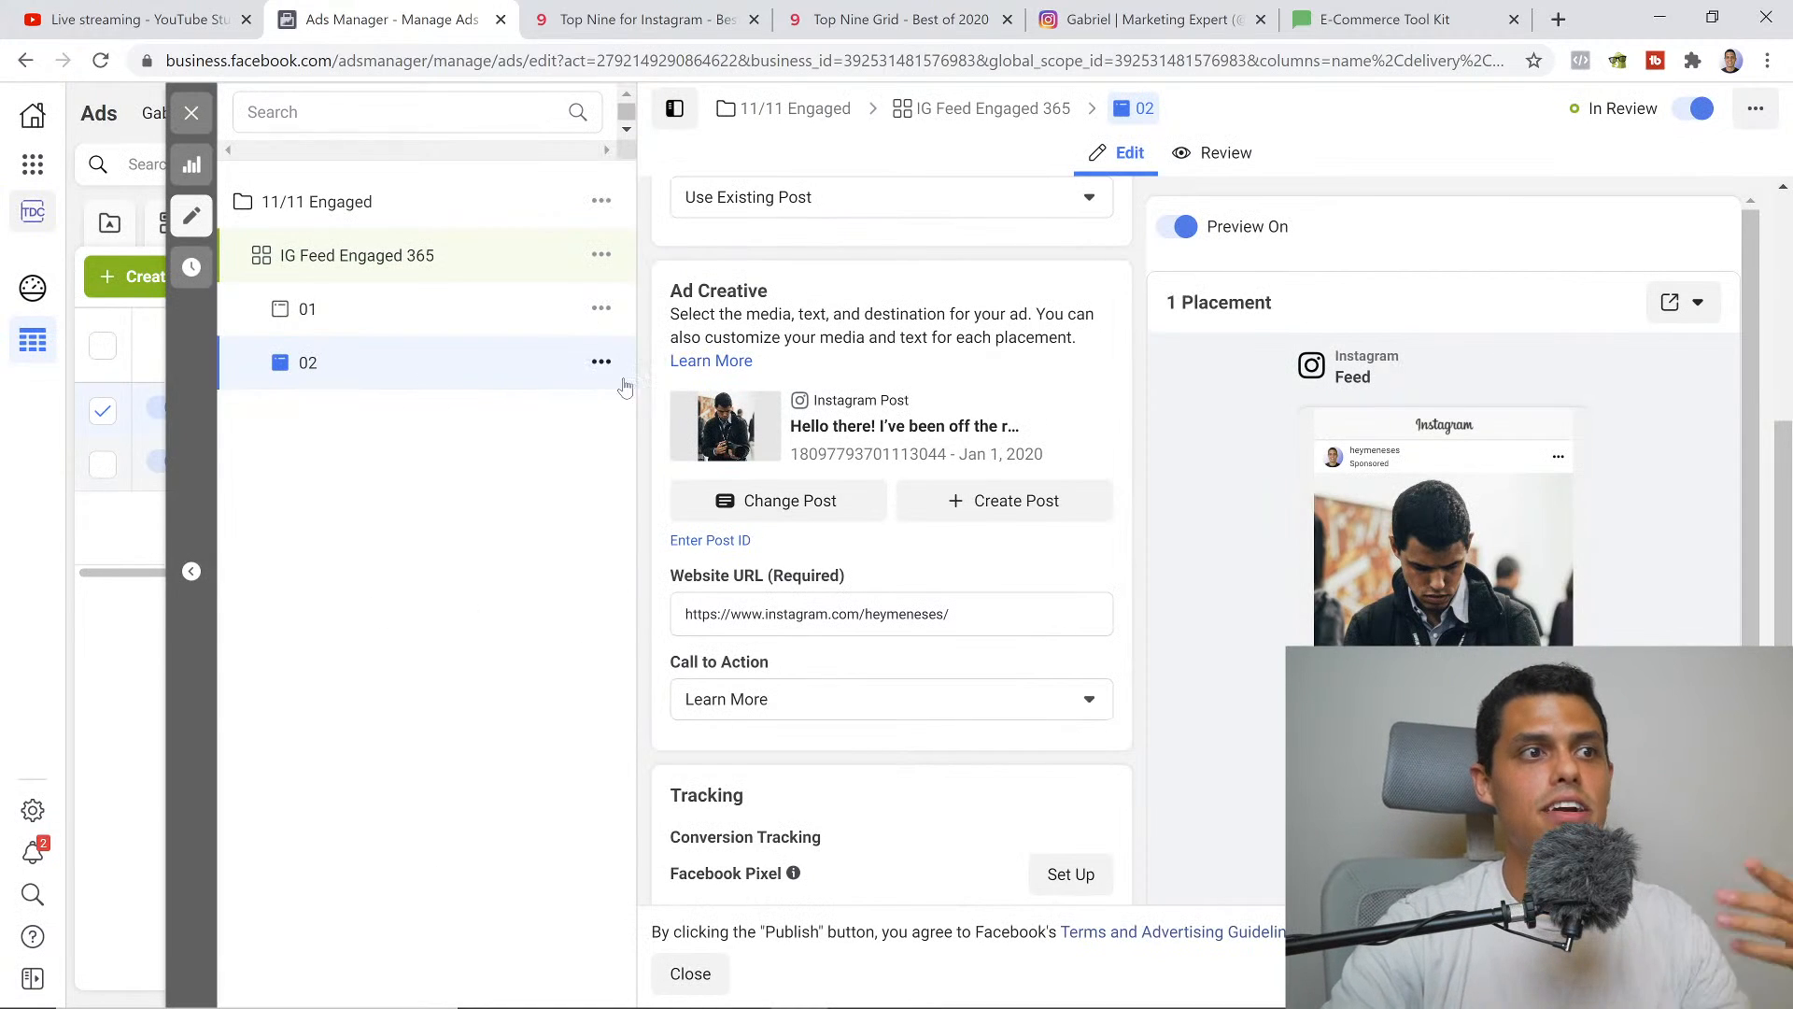
Close the editor for ad 02, clear its selection, and return to the campaign list with 11/11 Engaged deselected
click(601, 362)
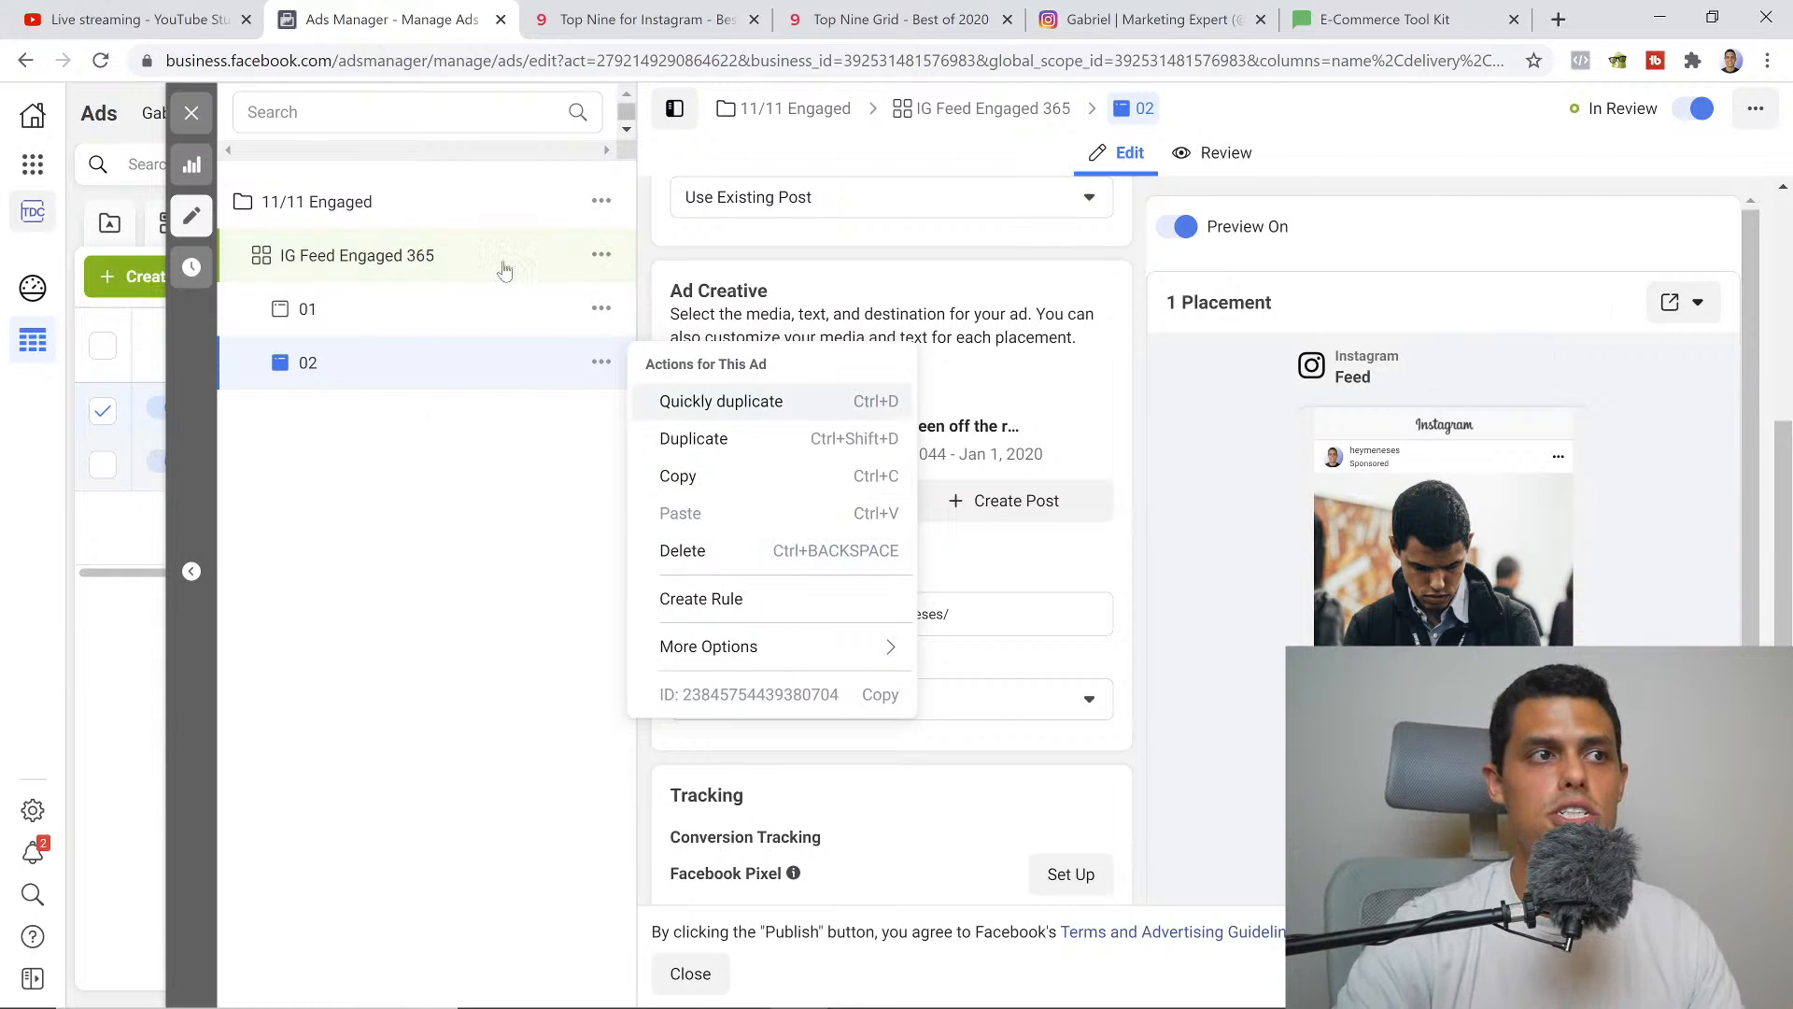
click(192, 112)
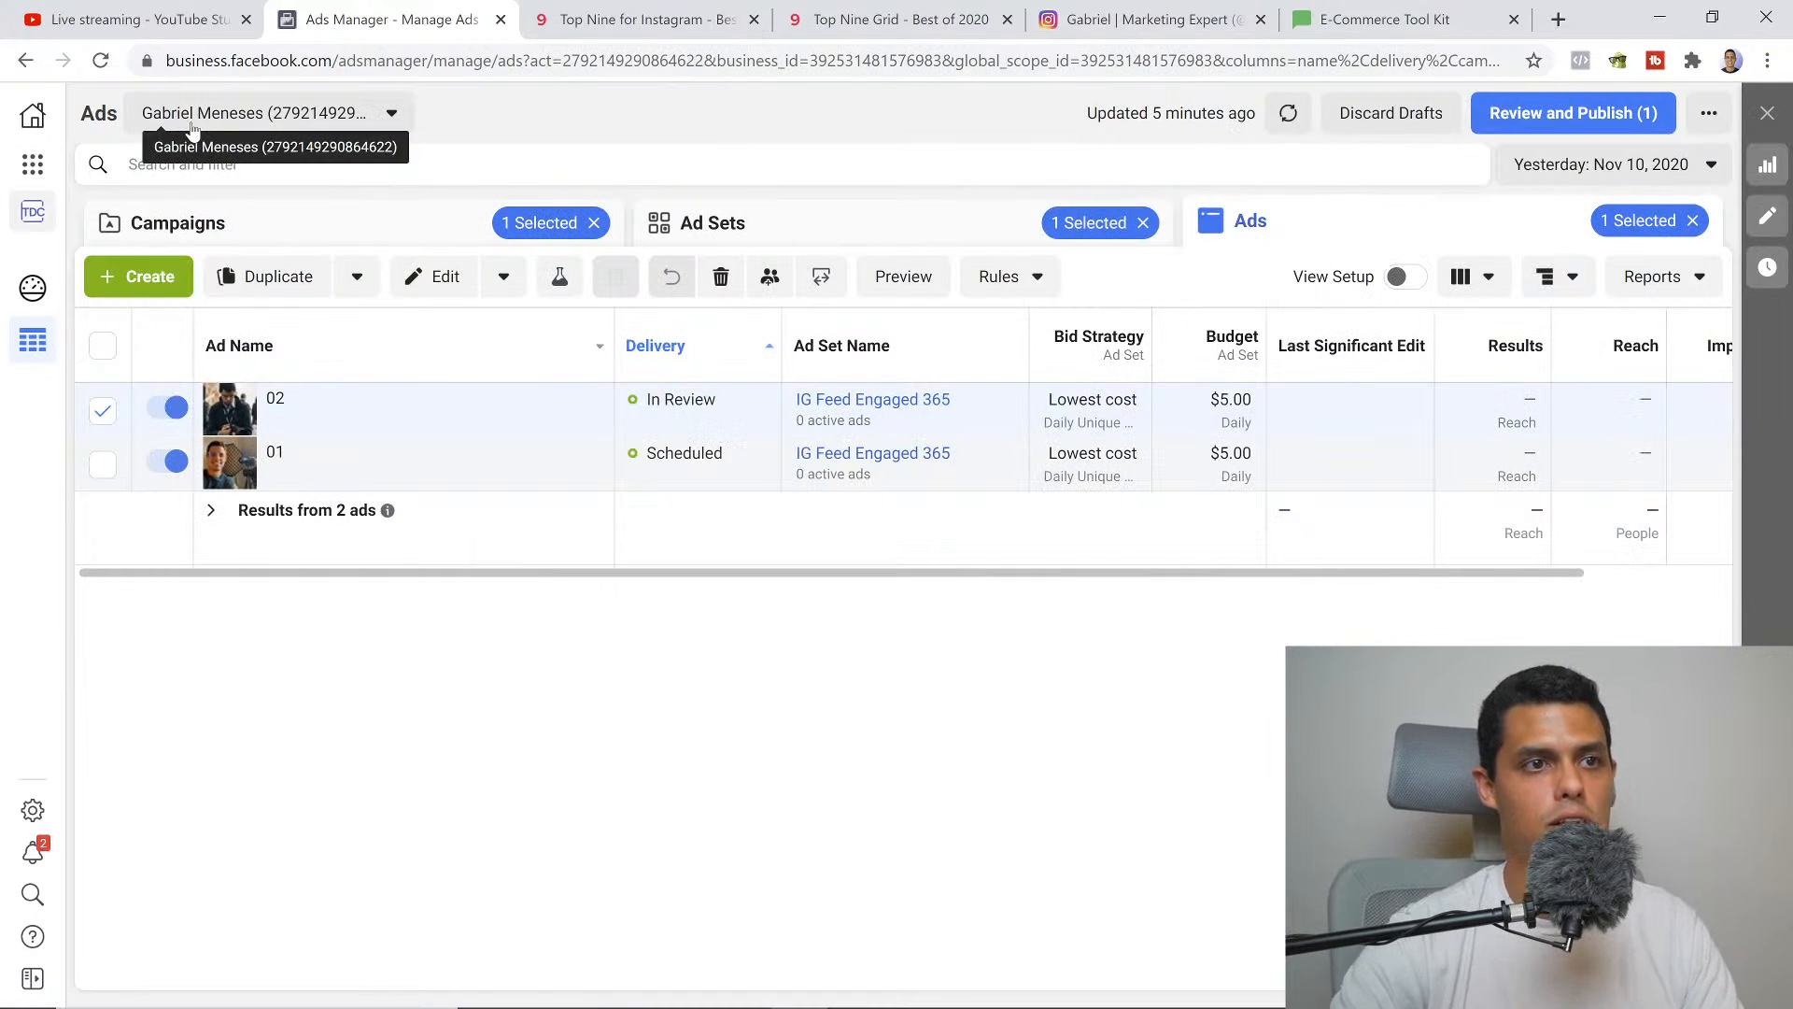
click(103, 410)
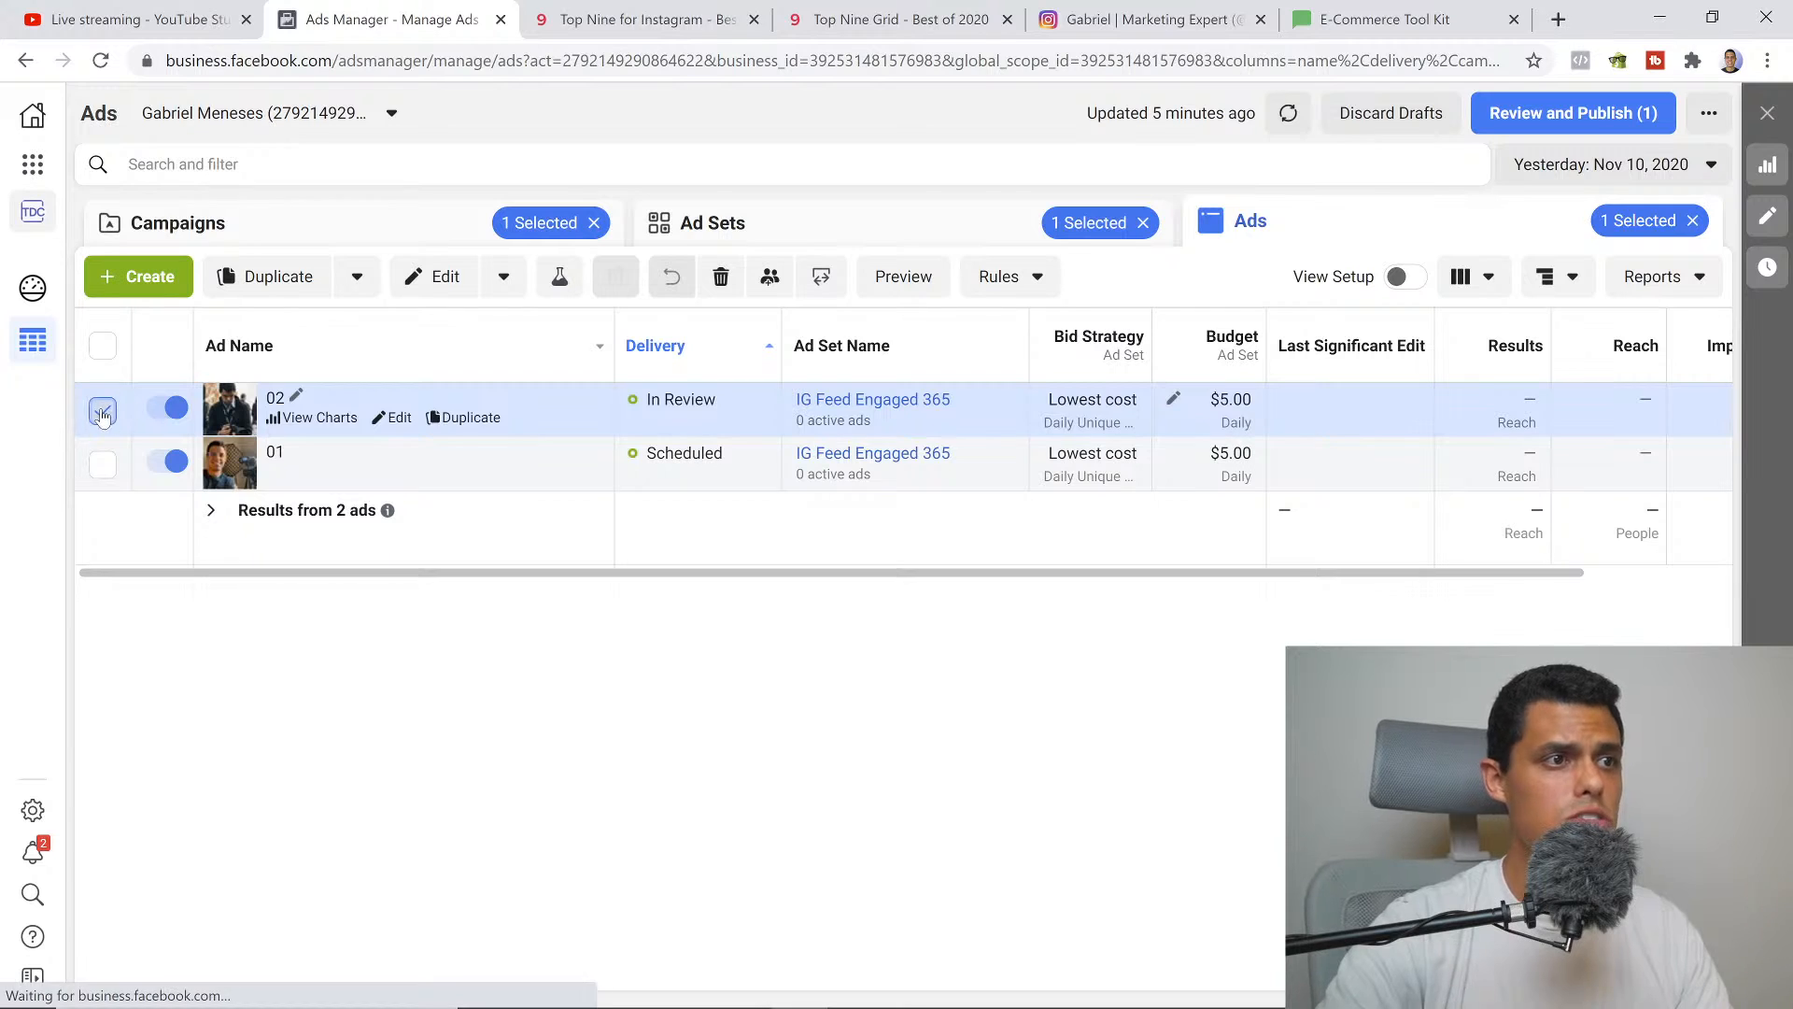
click(343, 214)
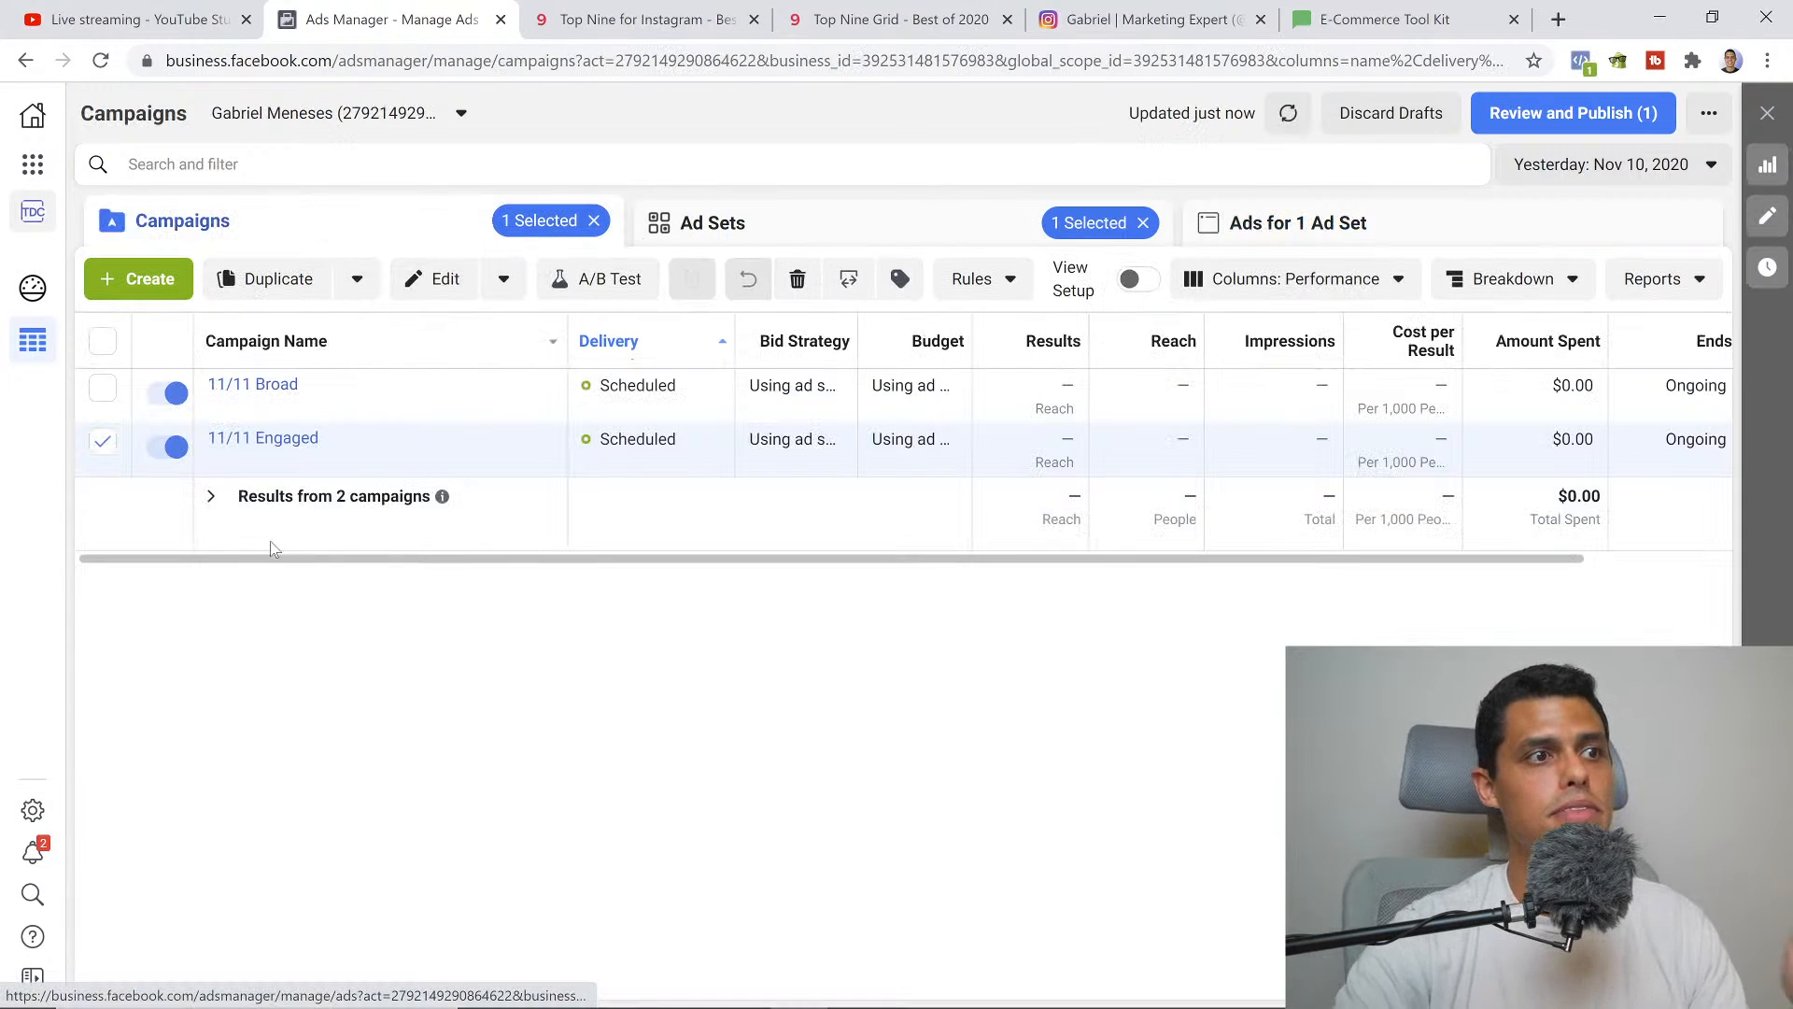
click(102, 441)
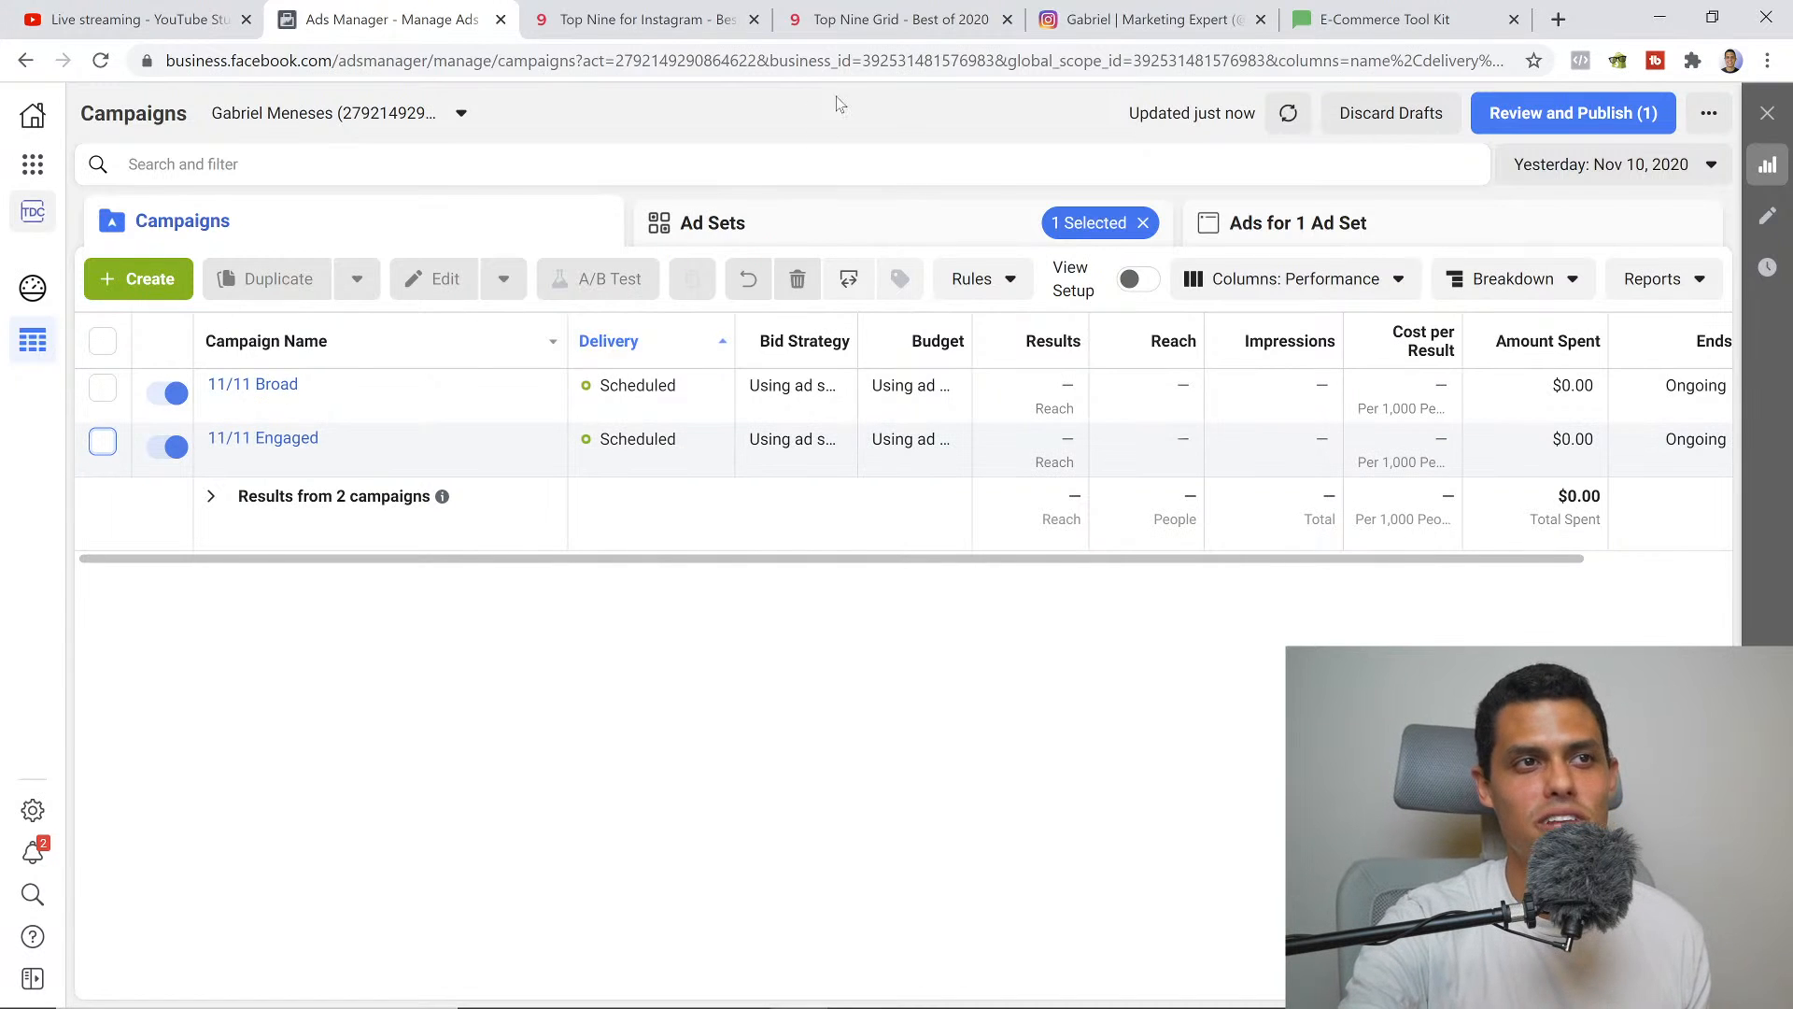
Recheck the Top Nine grid, view the duplication options for the 11/11 Engaged campaign, and close them without duplicating
click(857, 26)
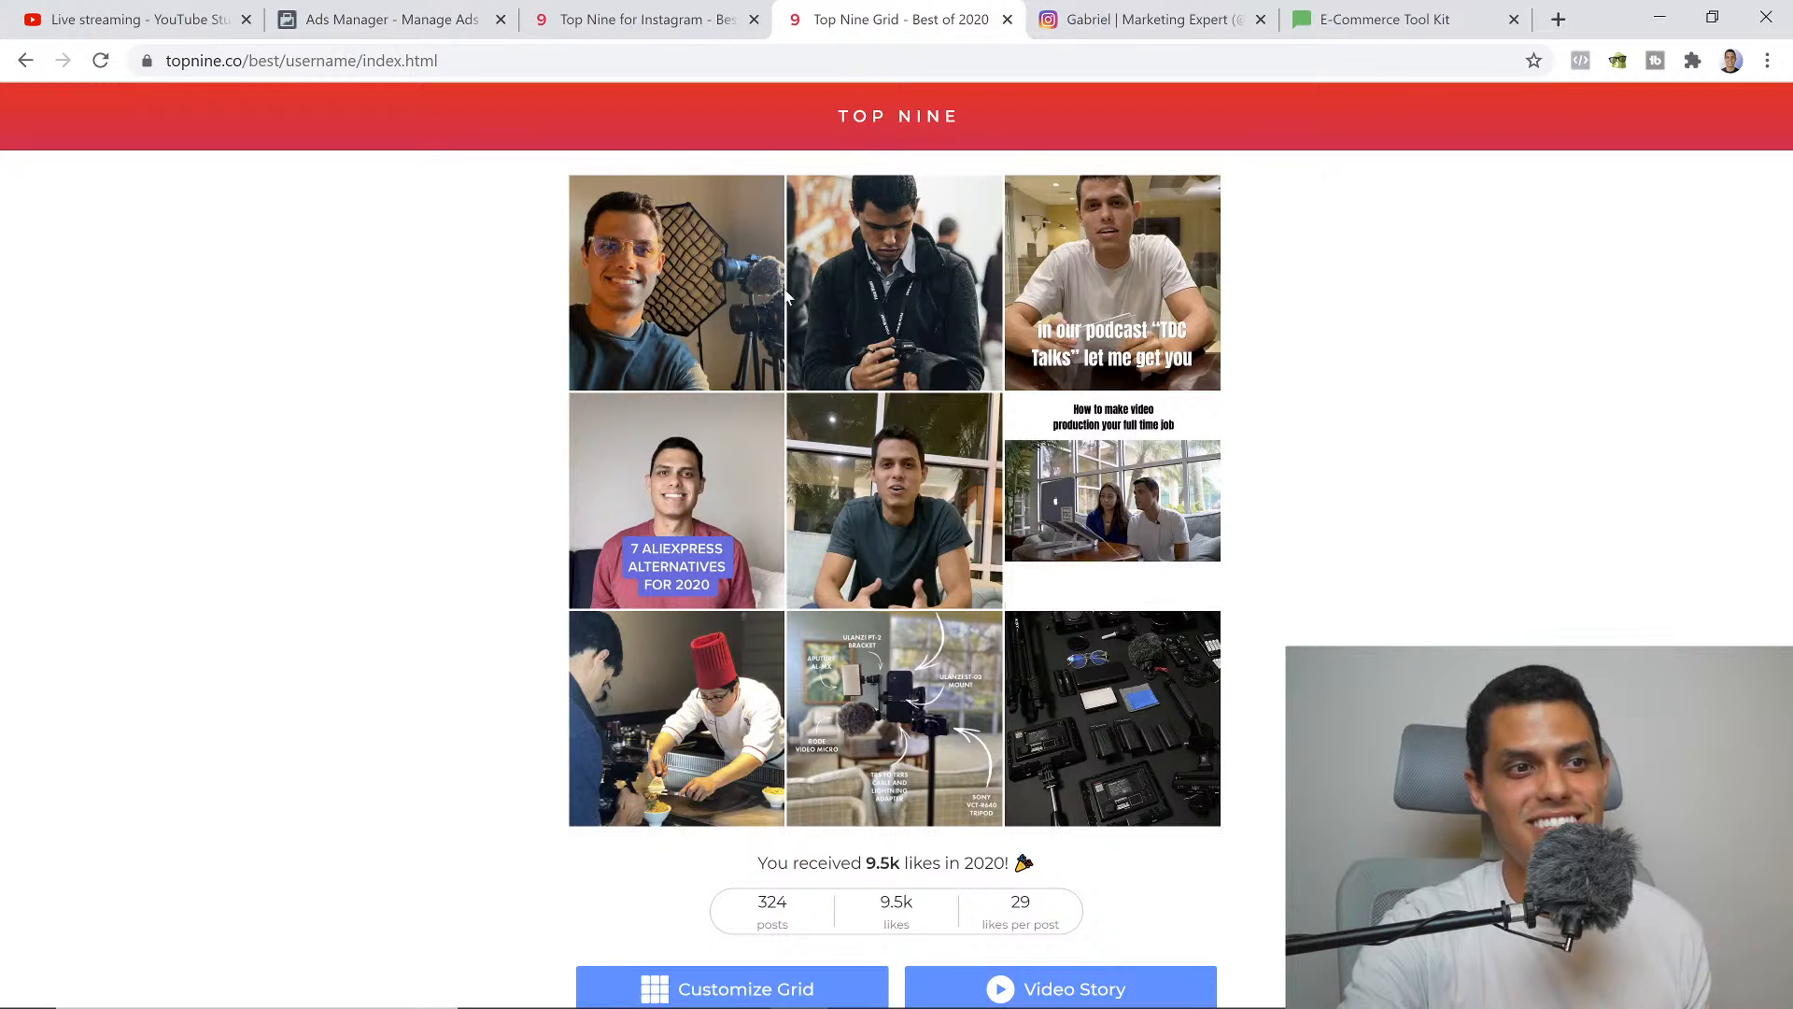
click(399, 19)
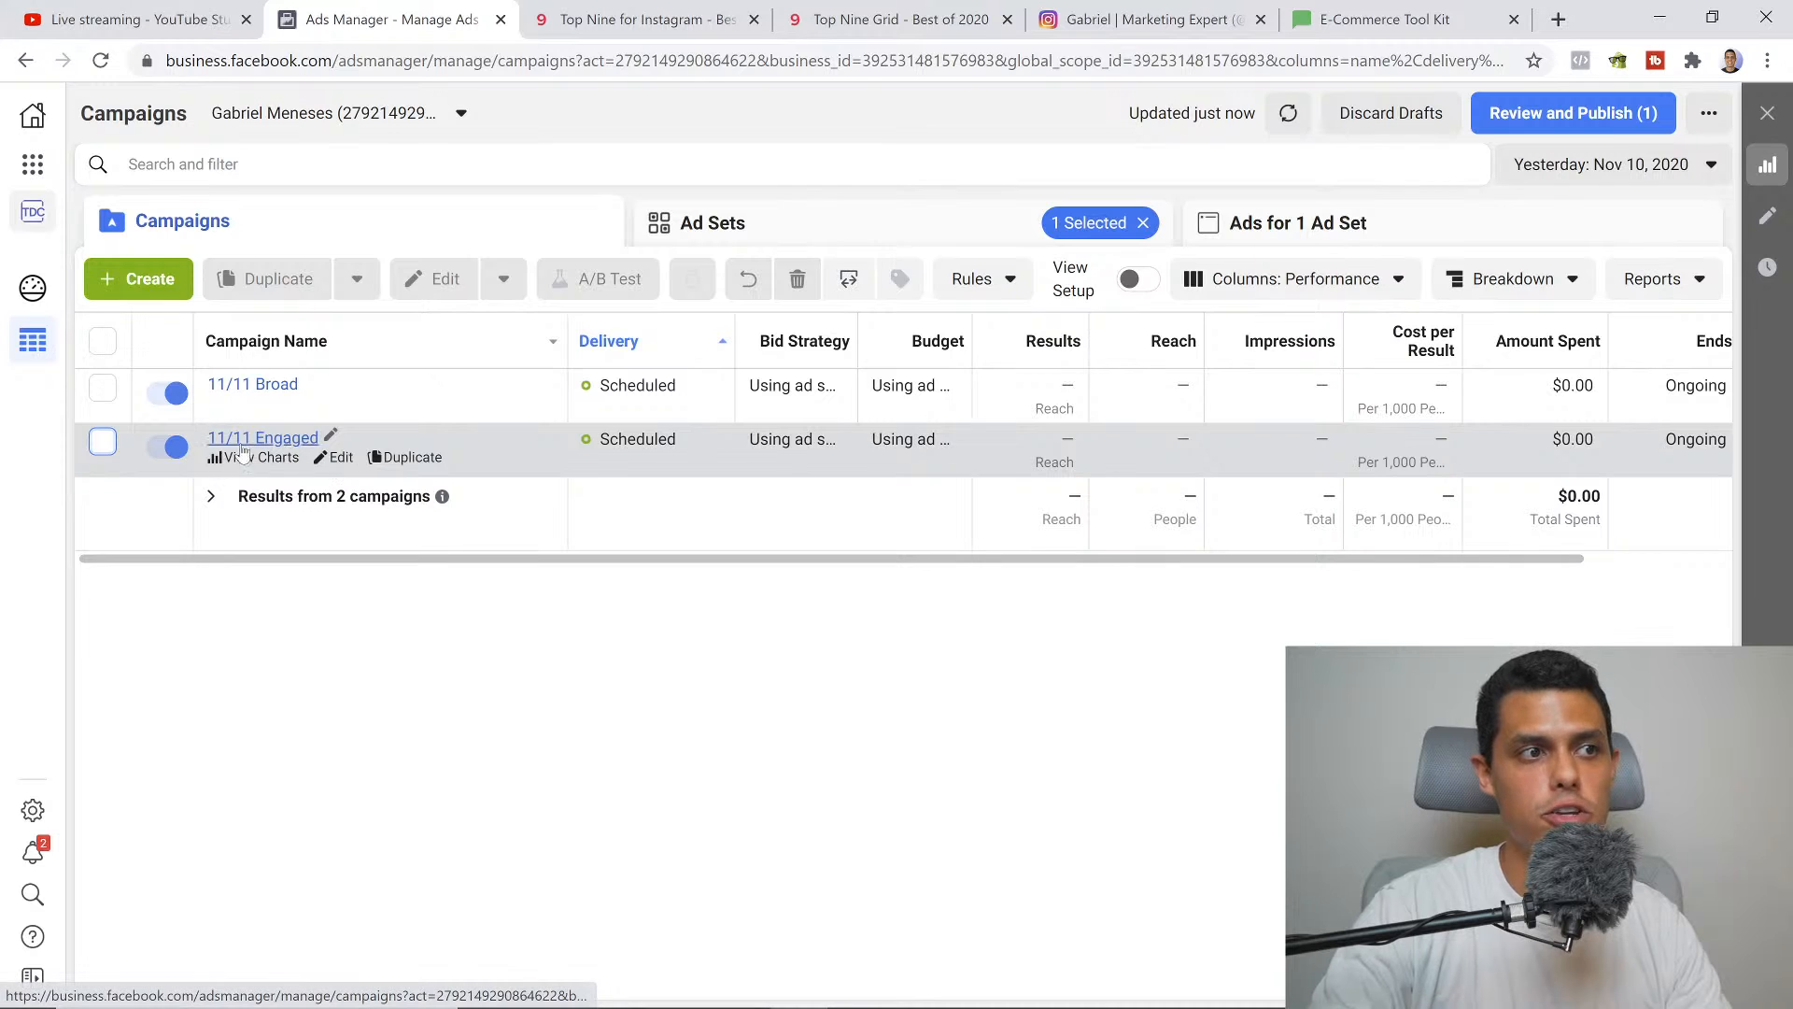
click(405, 467)
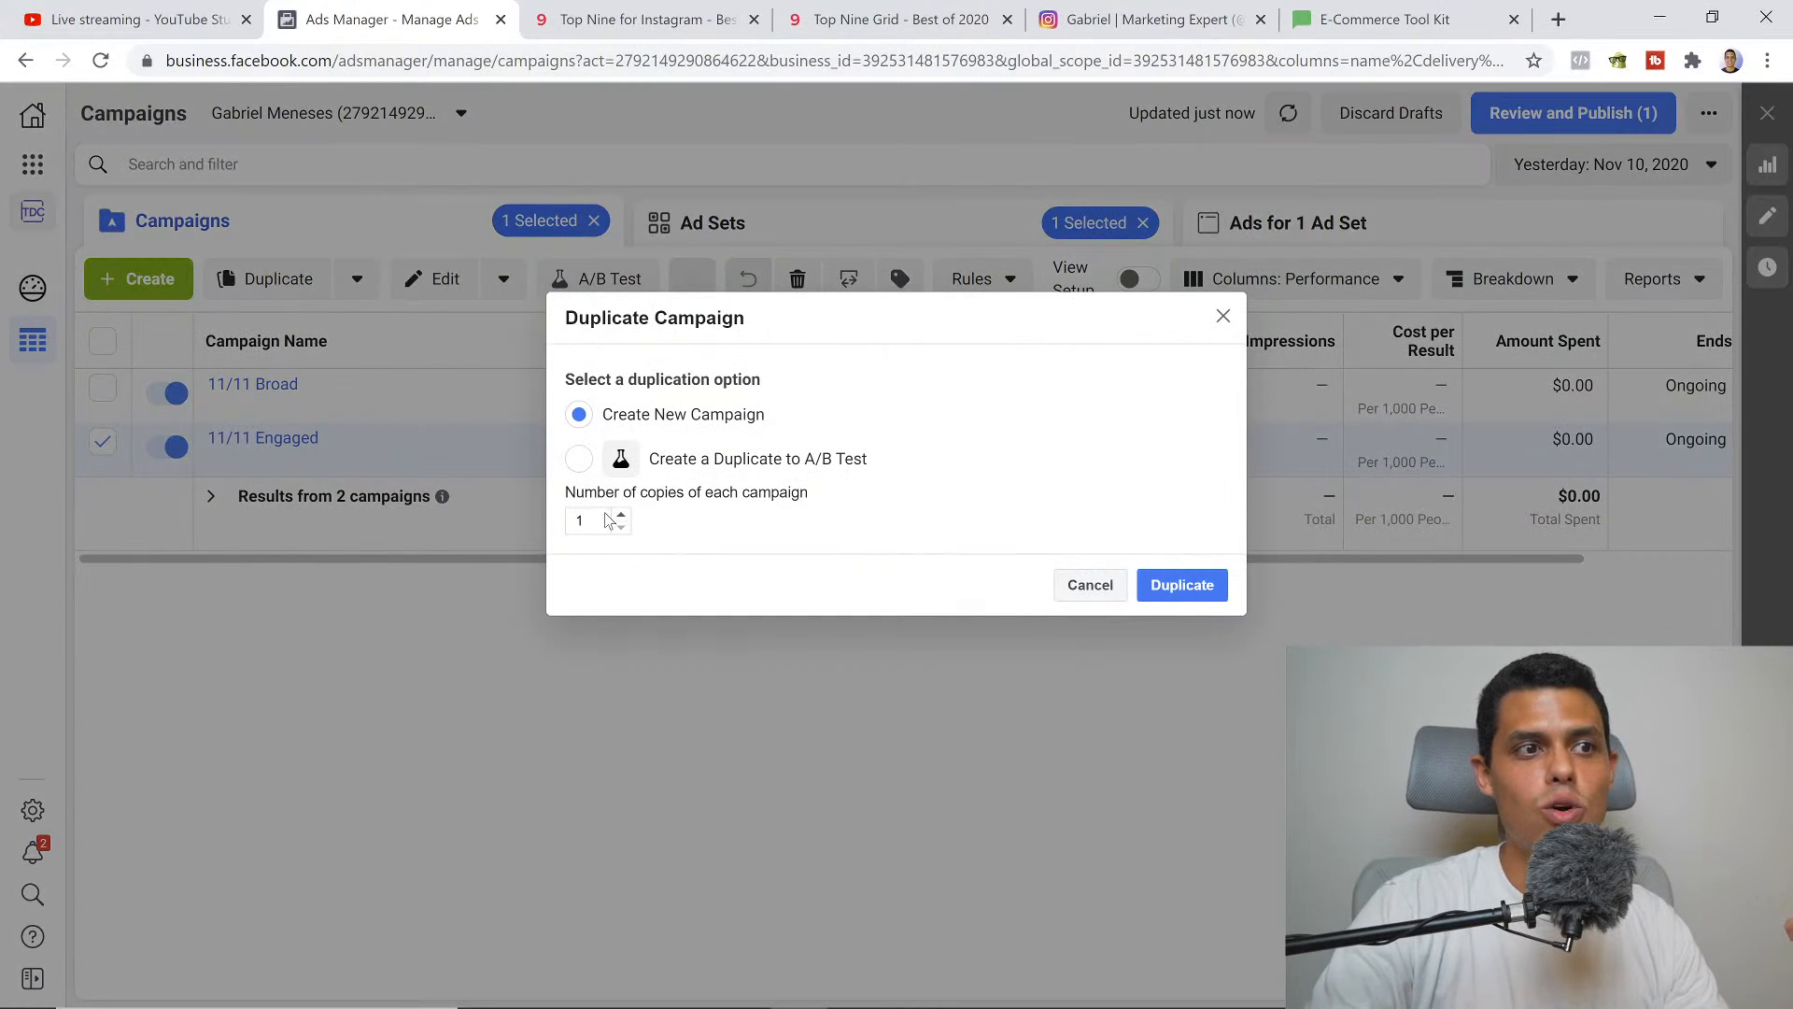
click(1225, 317)
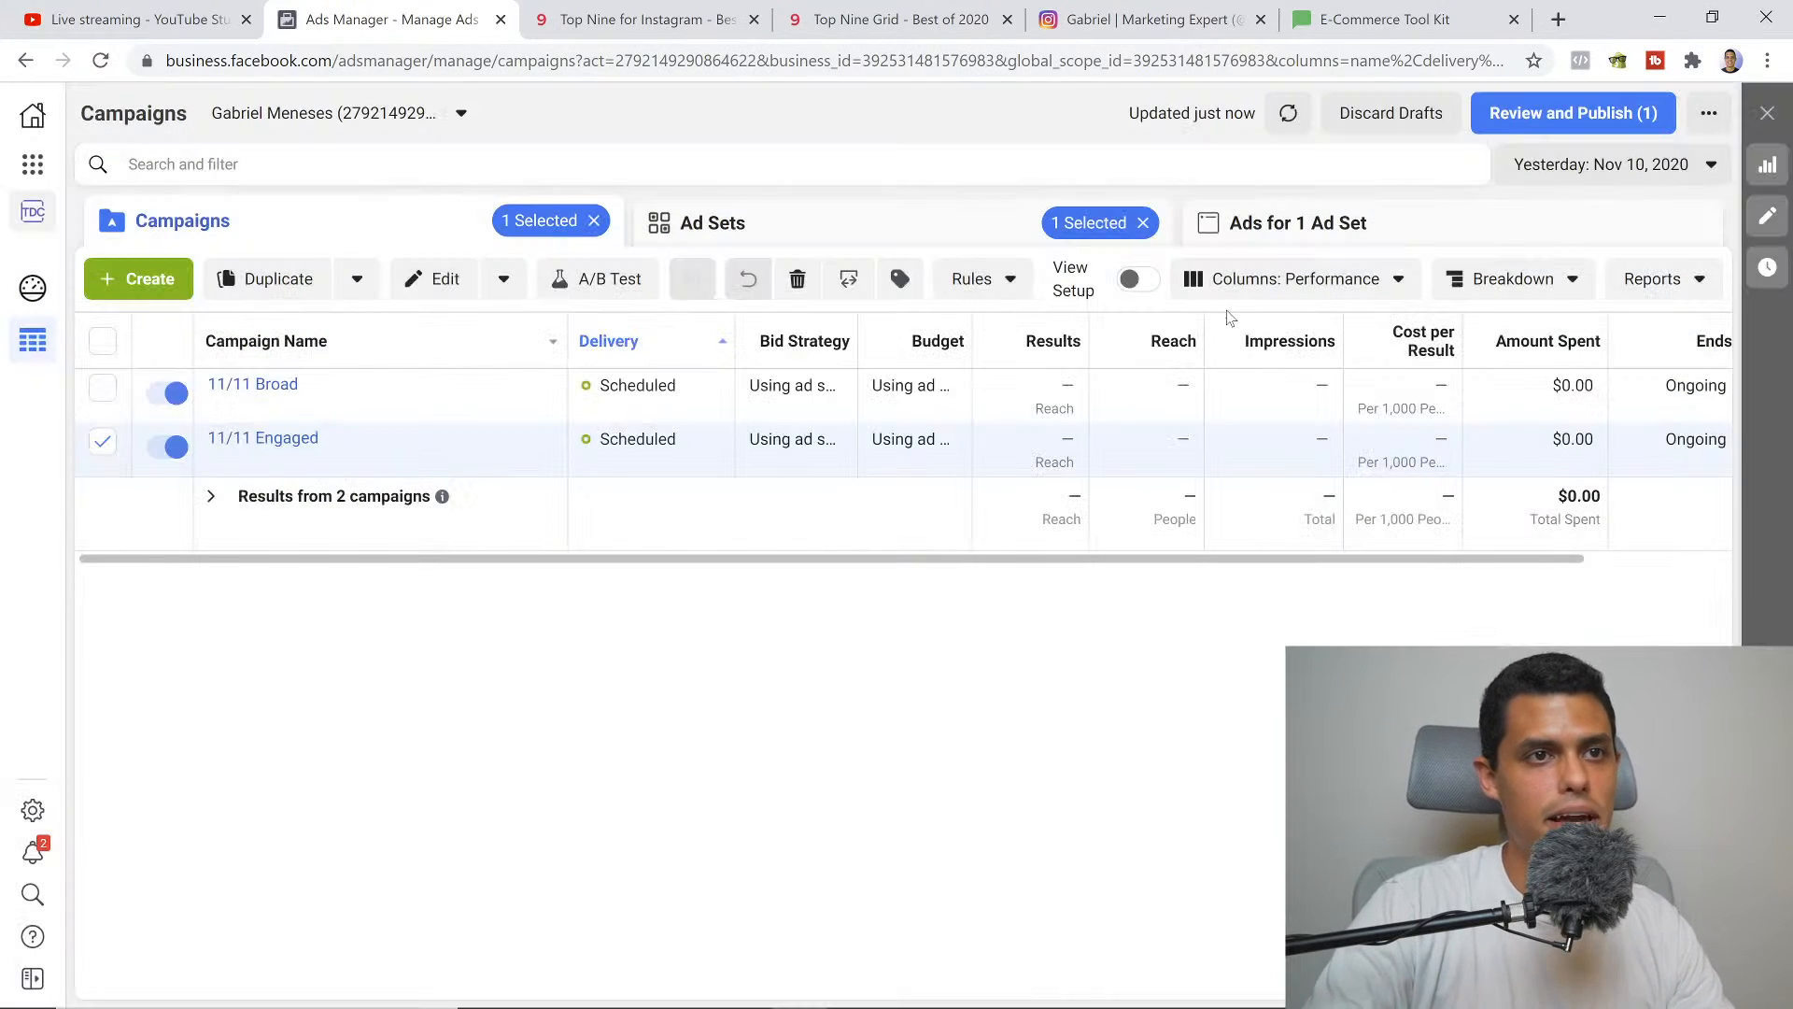
click(103, 441)
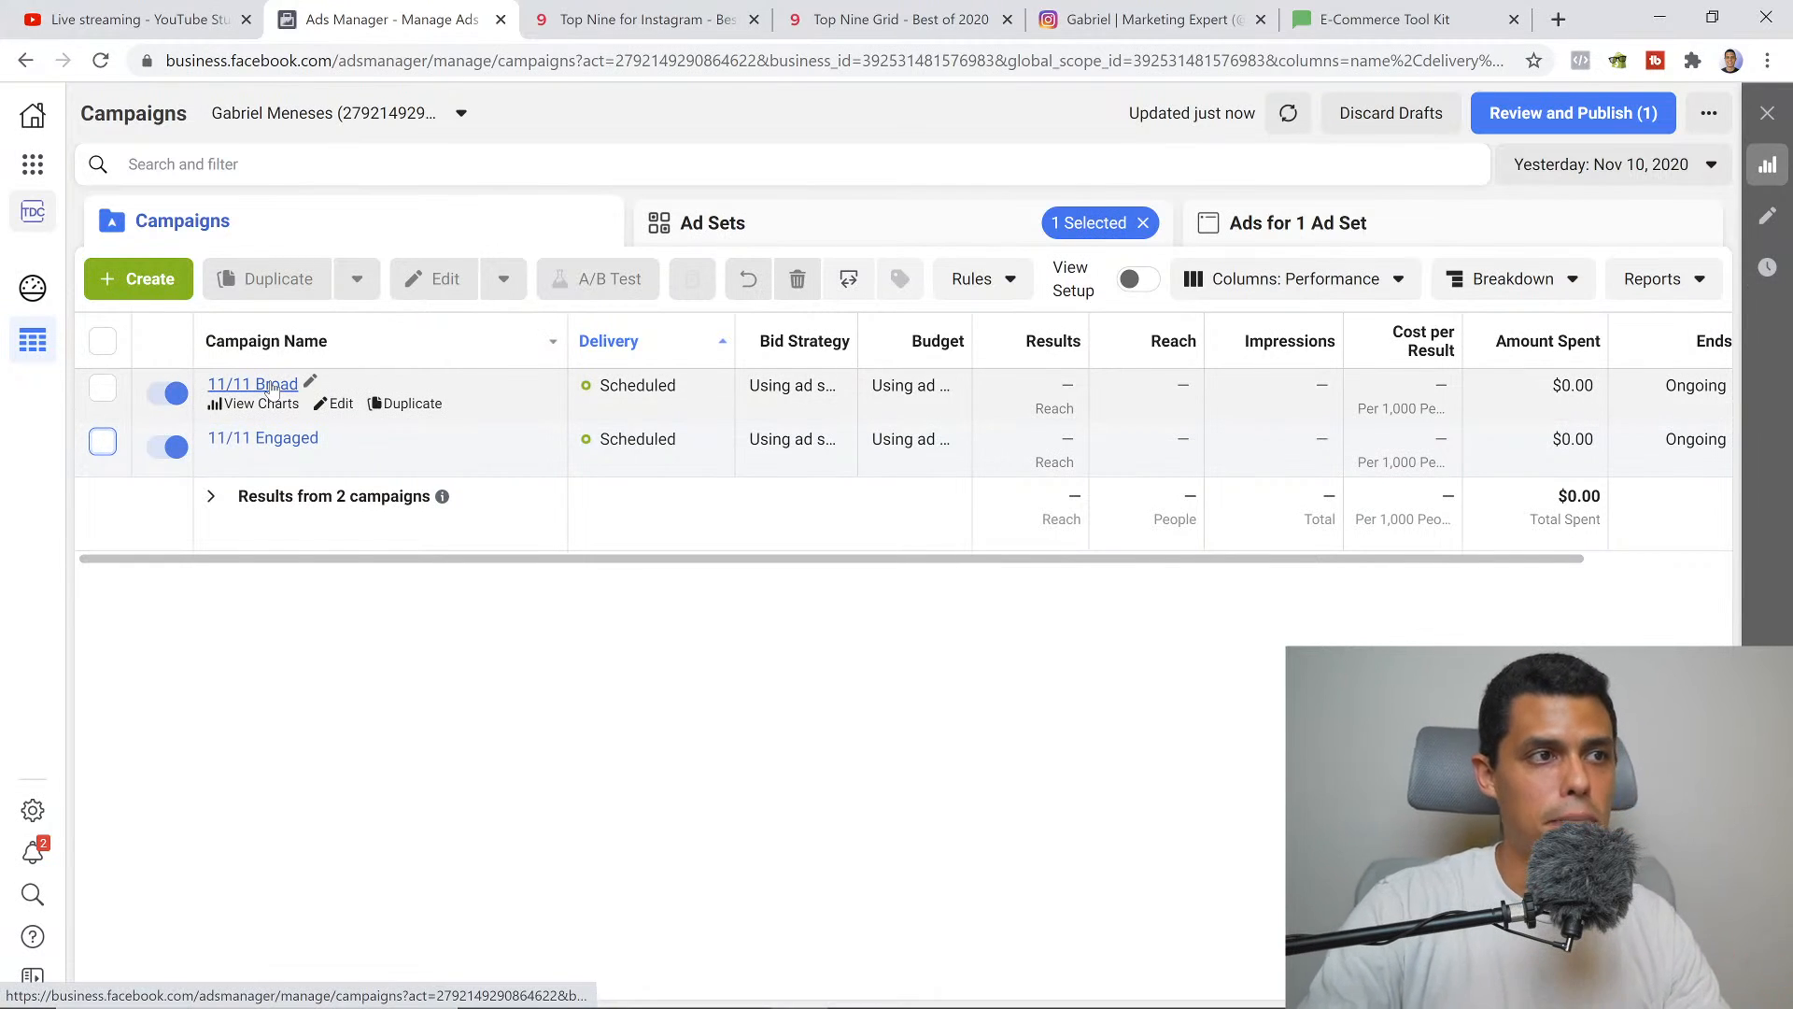
Look through the 11/11 Broad campaign's ad set and ads, and return to the campaign list with the campaign deselected
click(270, 384)
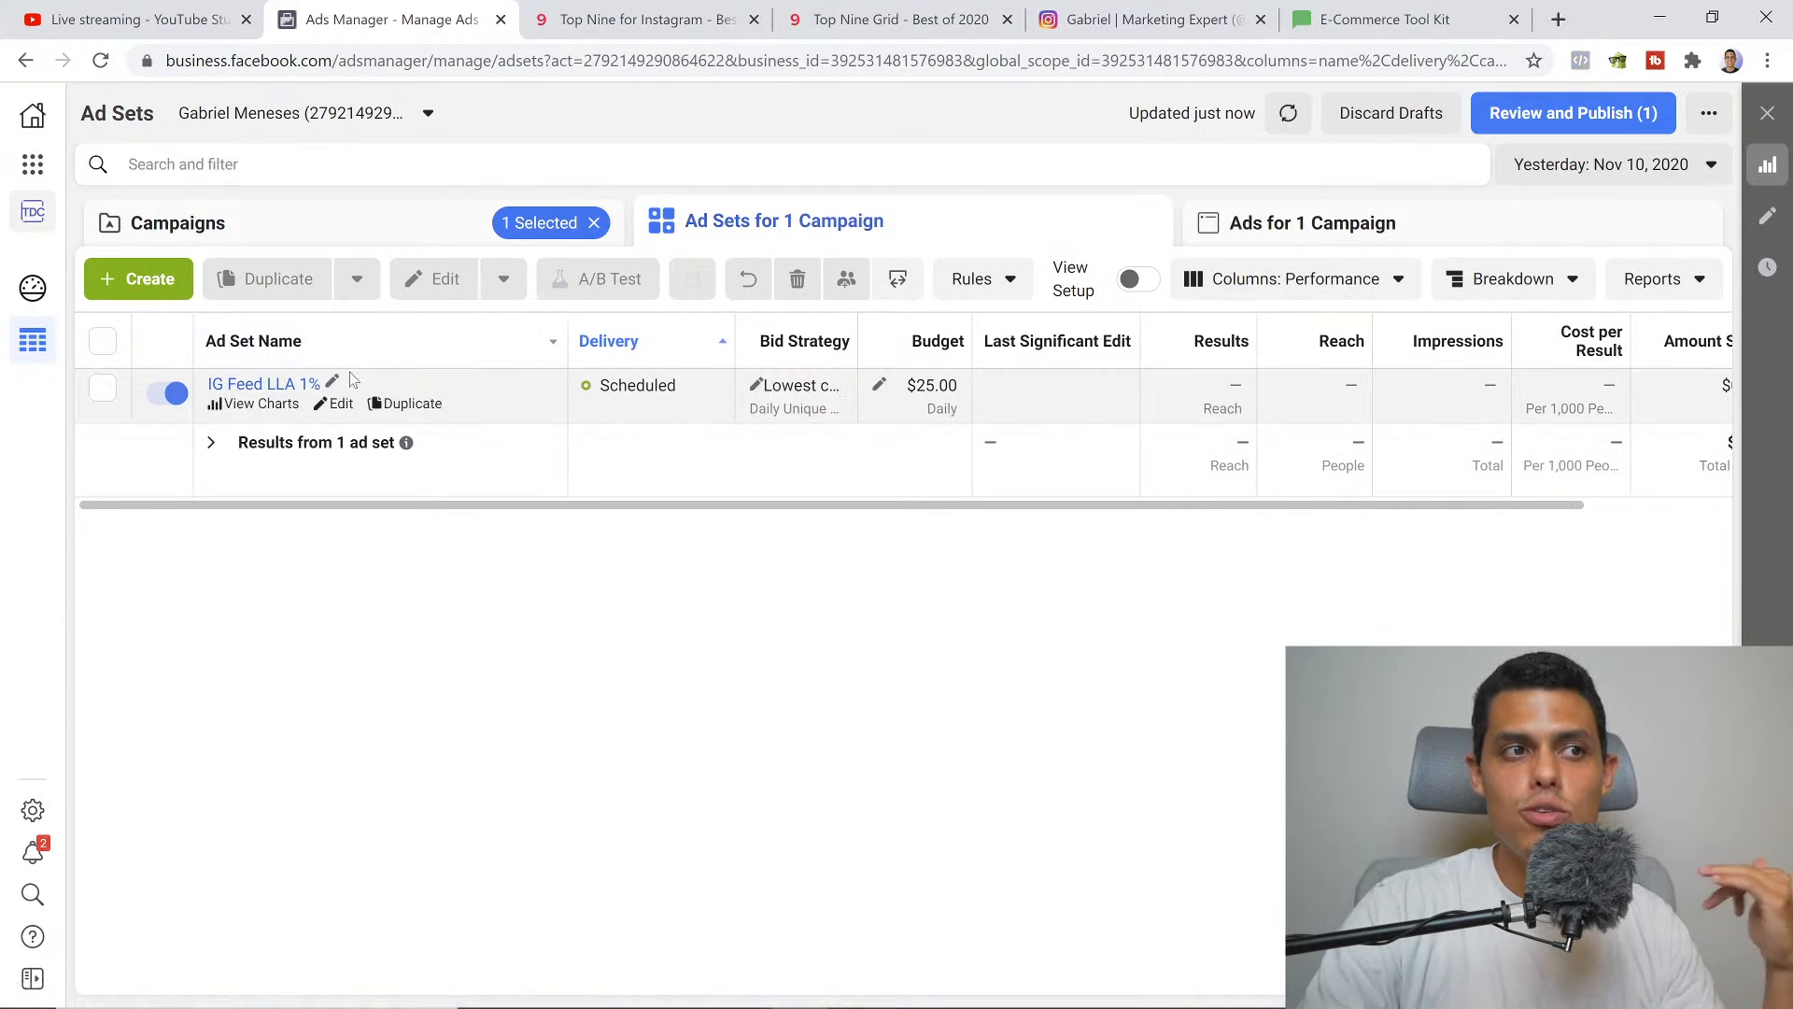
click(263, 385)
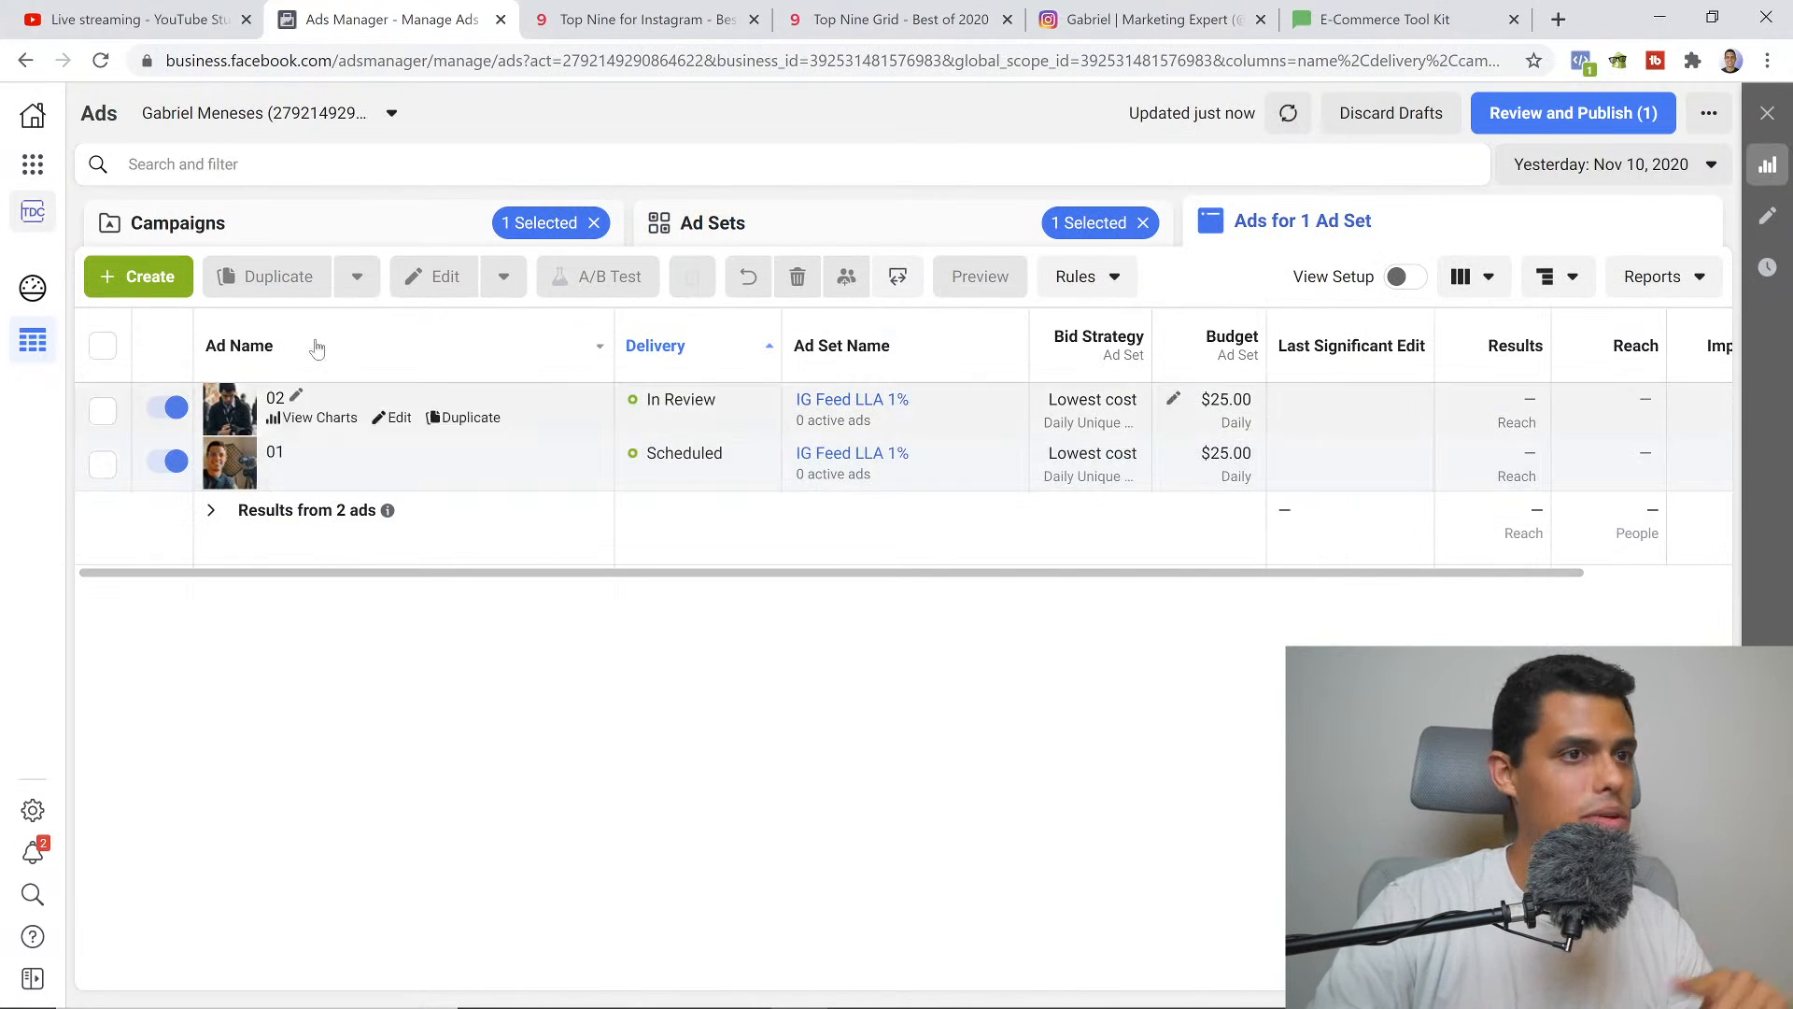
click(877, 222)
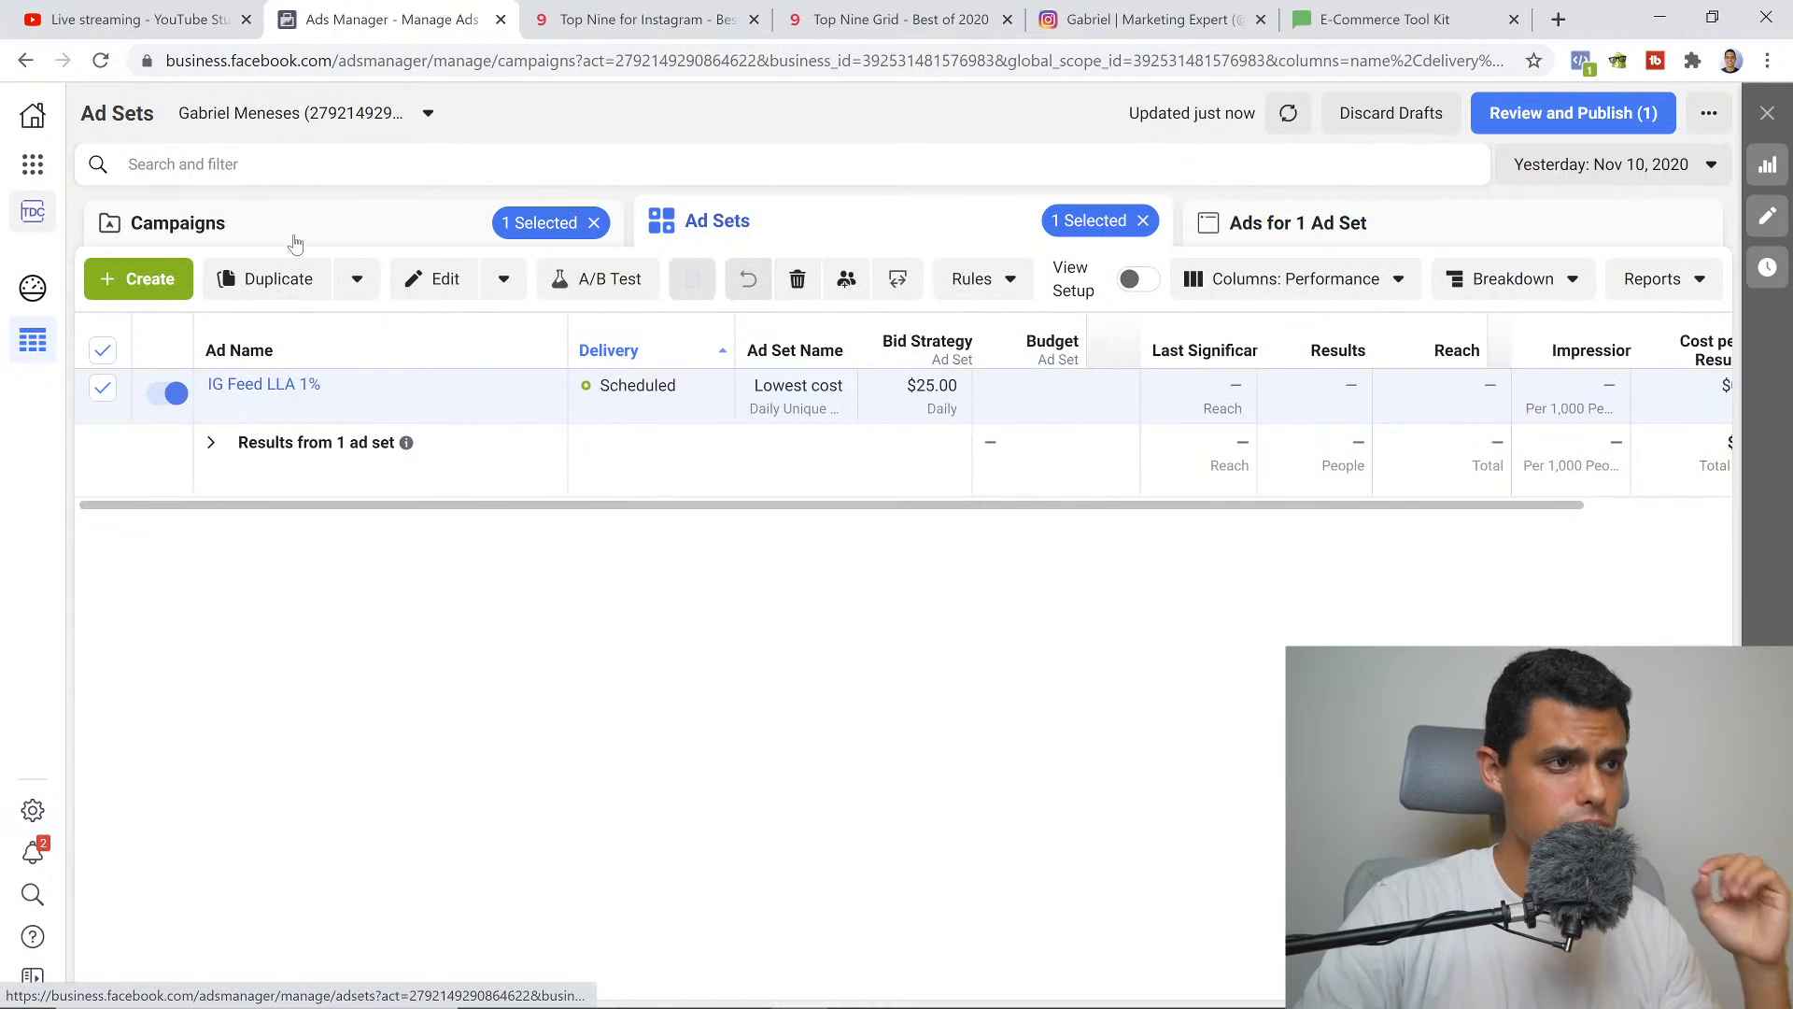
click(292, 241)
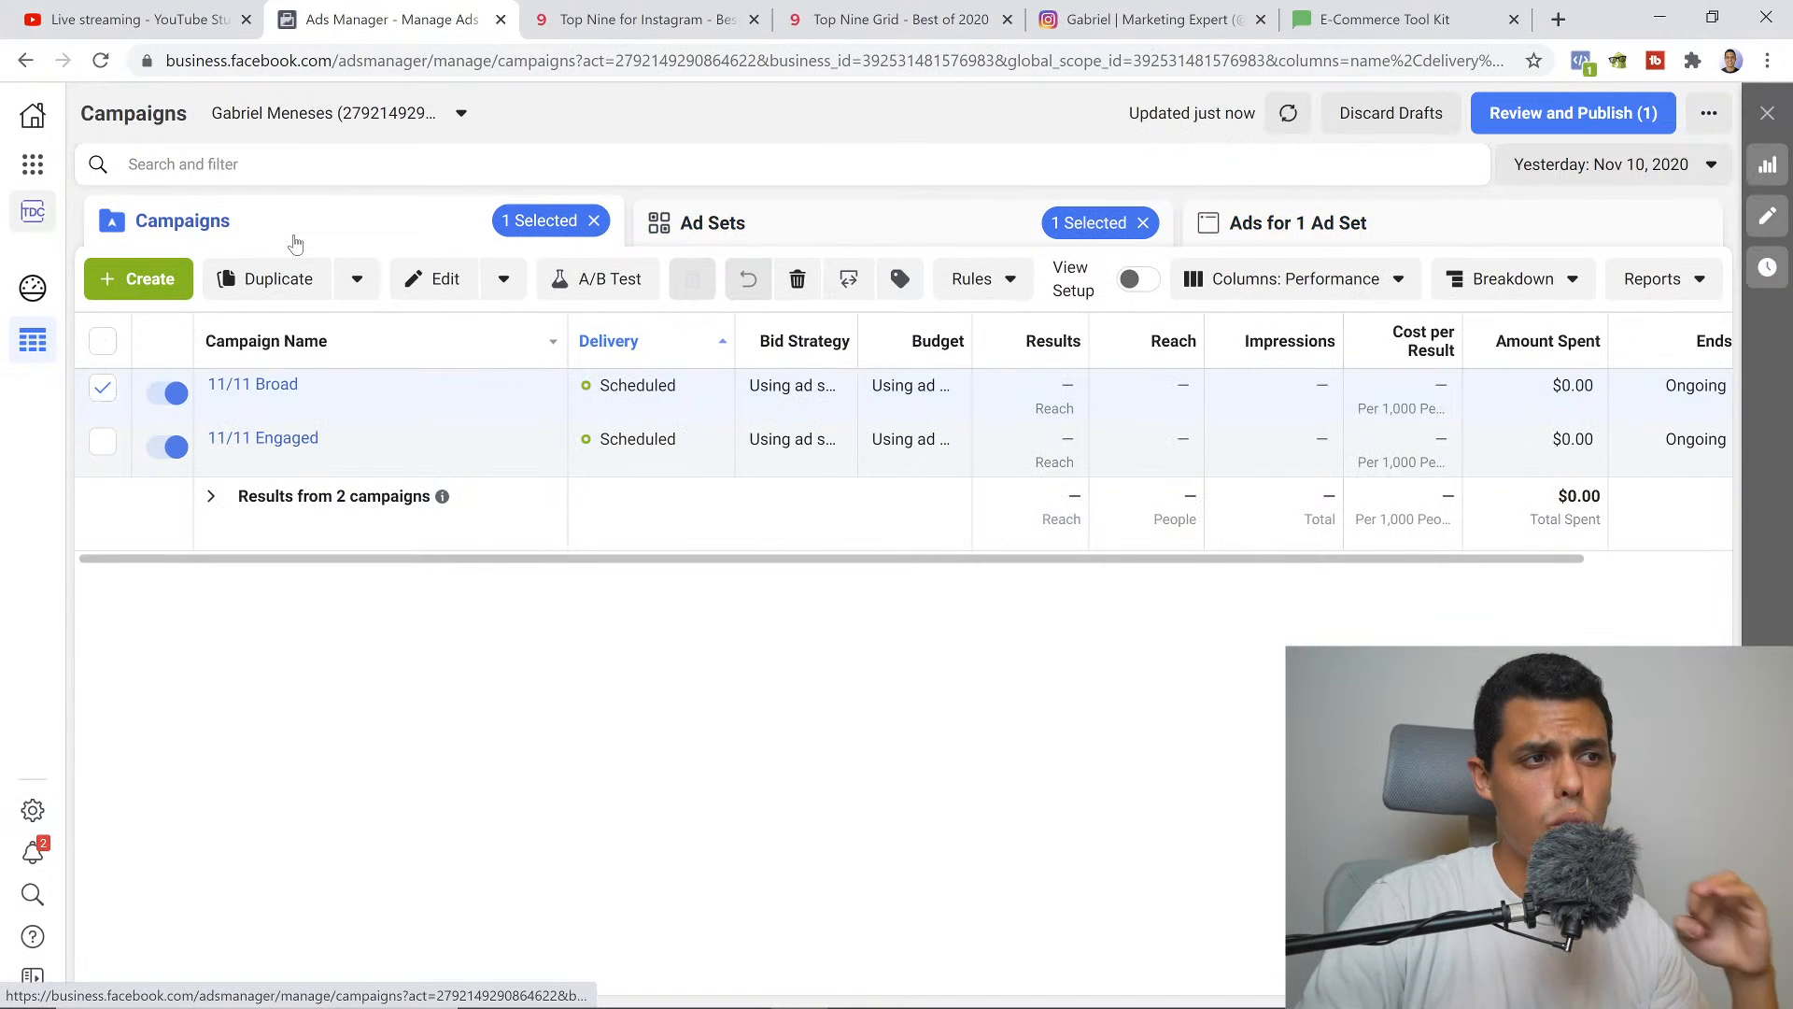
click(102, 387)
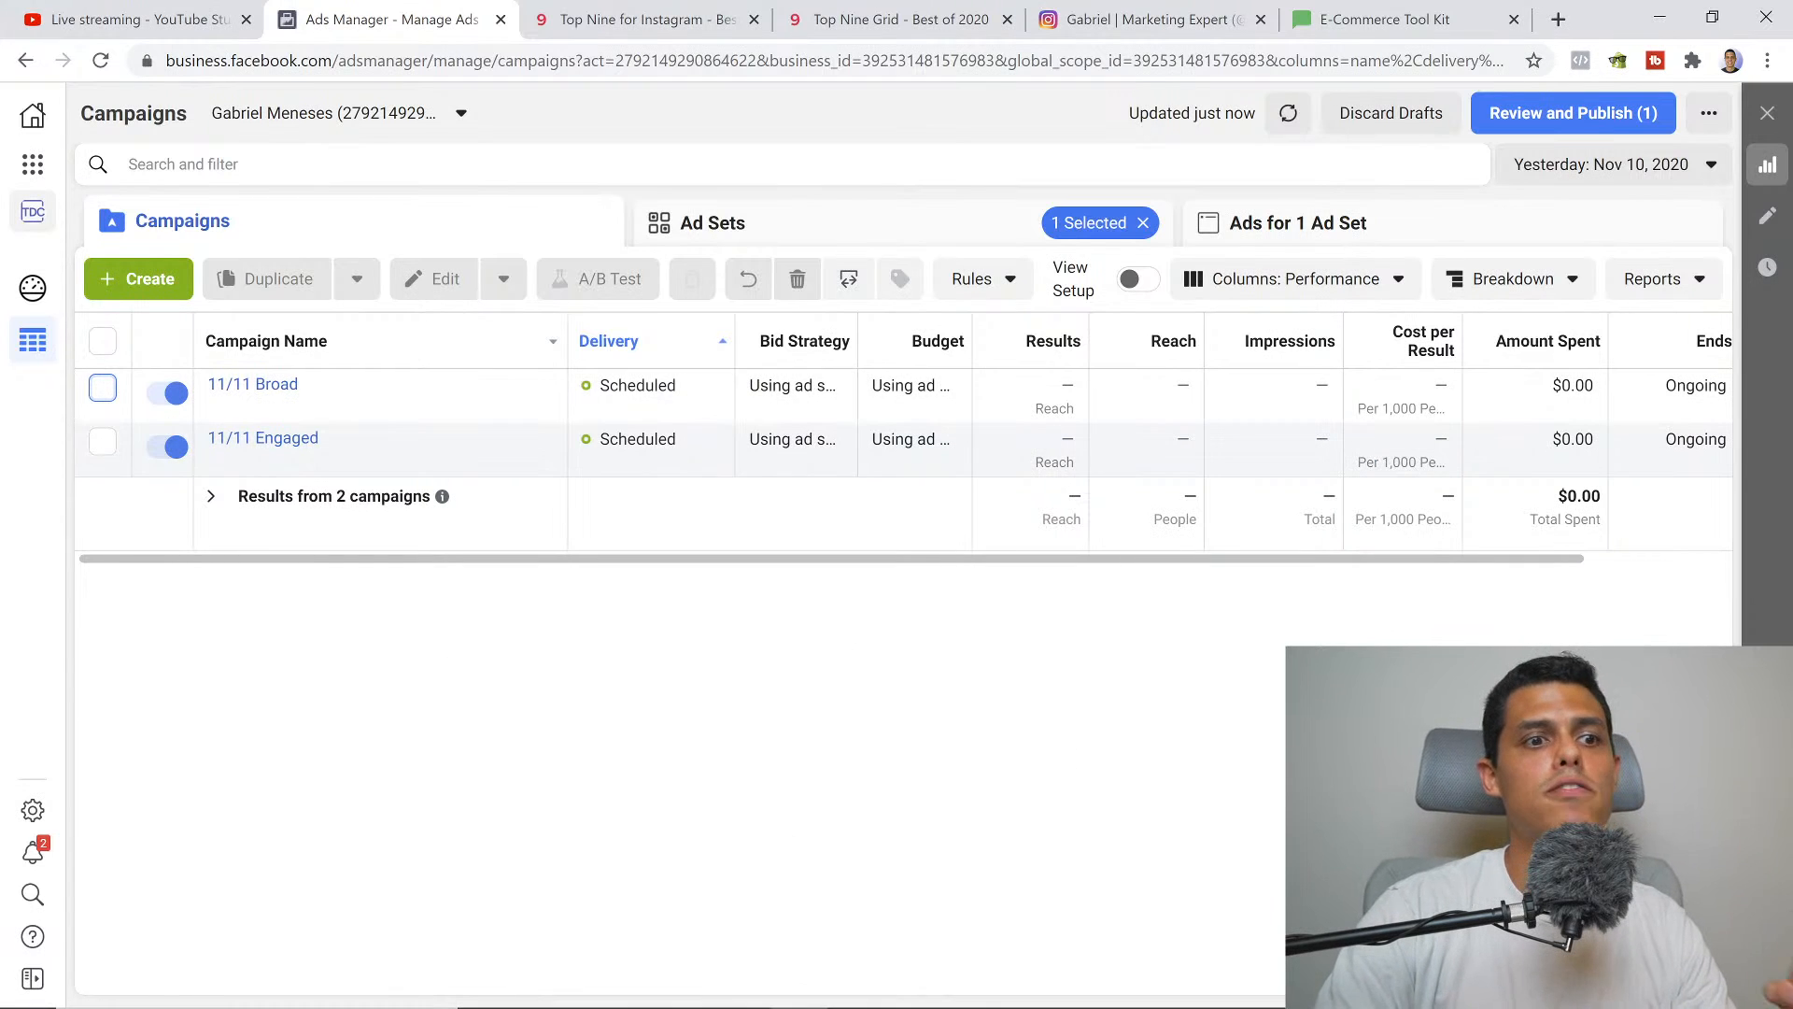
Switch to Calculator, place it beside the campaign names, clear its previous calculation, and return to the campaign list in Ads Manager
click(914, 997)
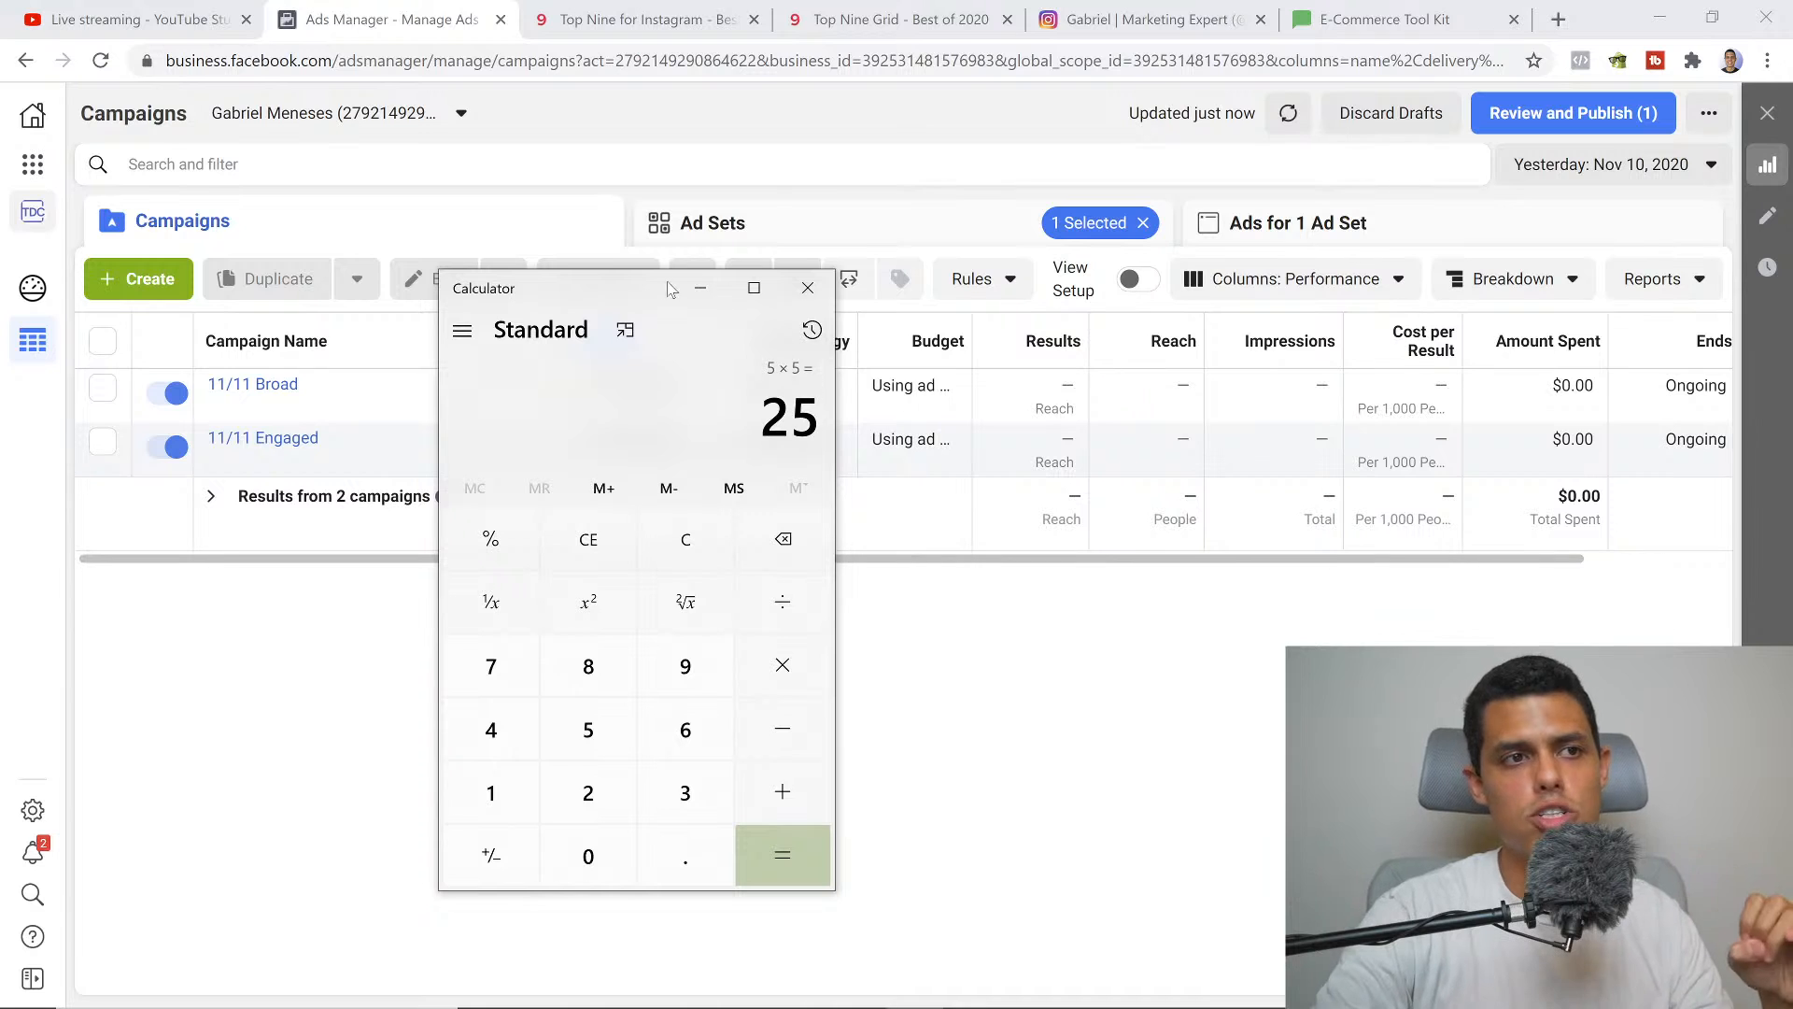
drag(631, 288, 1261, 333)
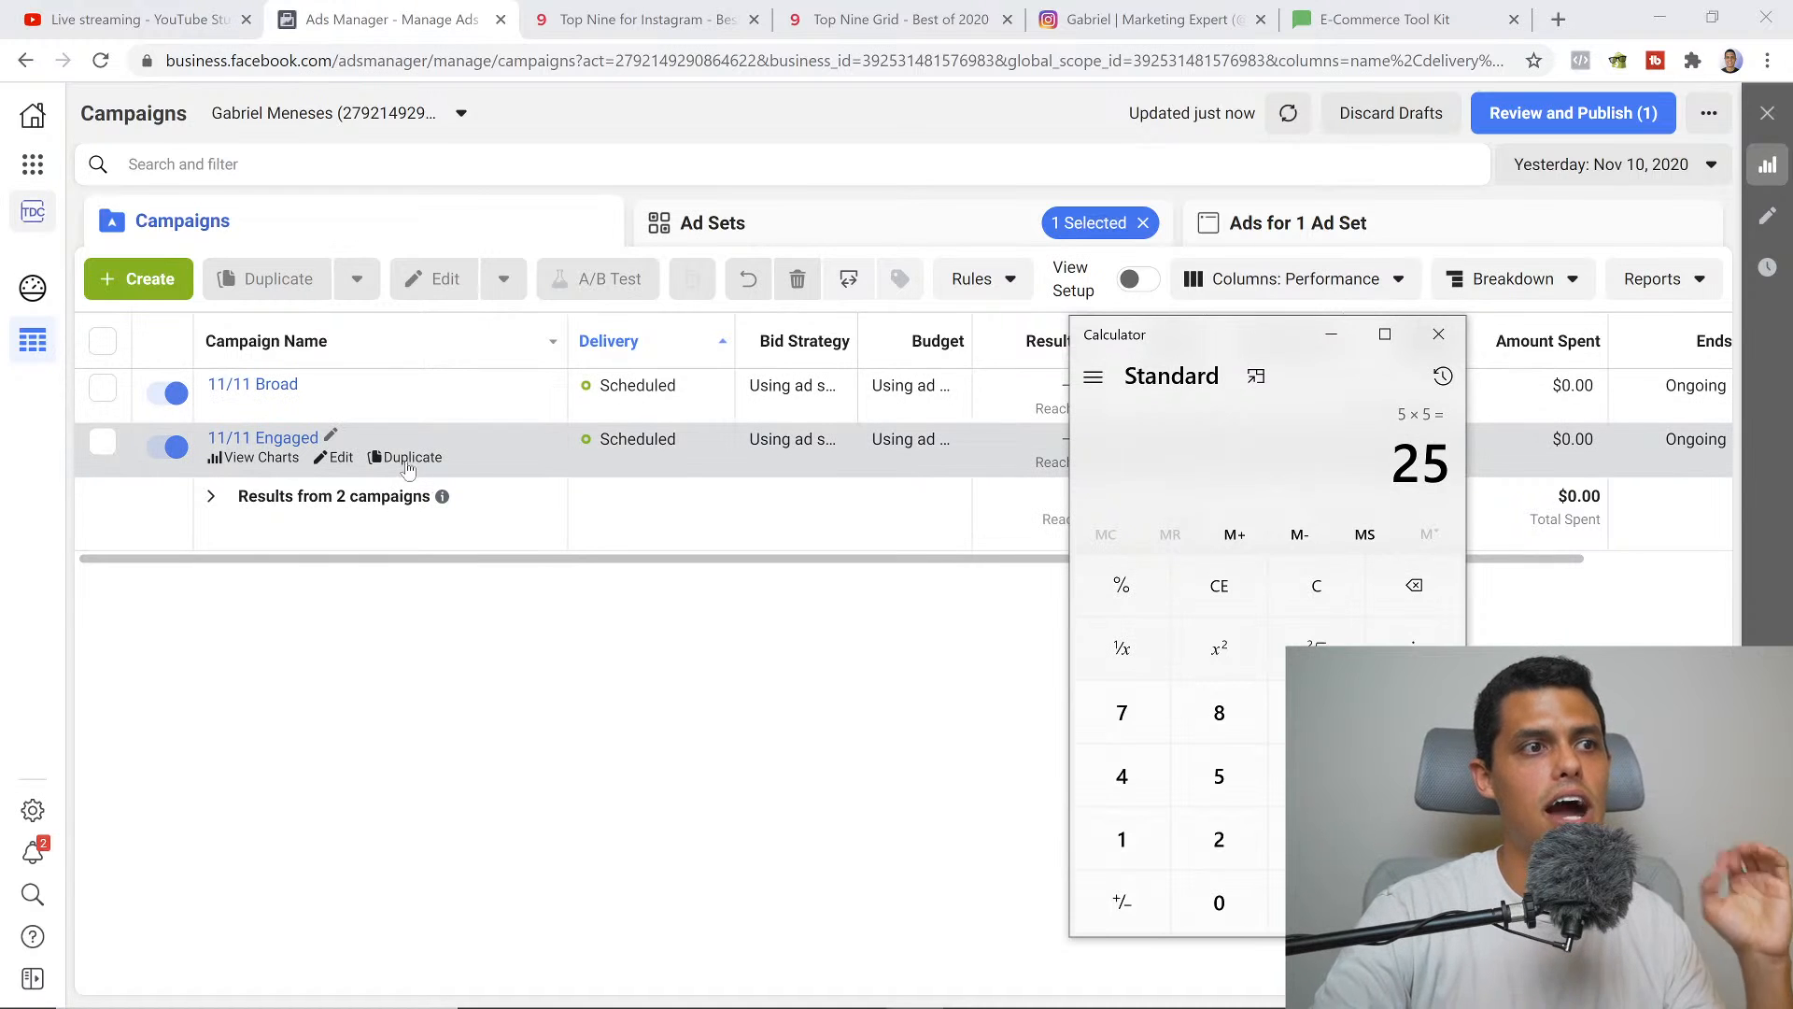
click(1331, 335)
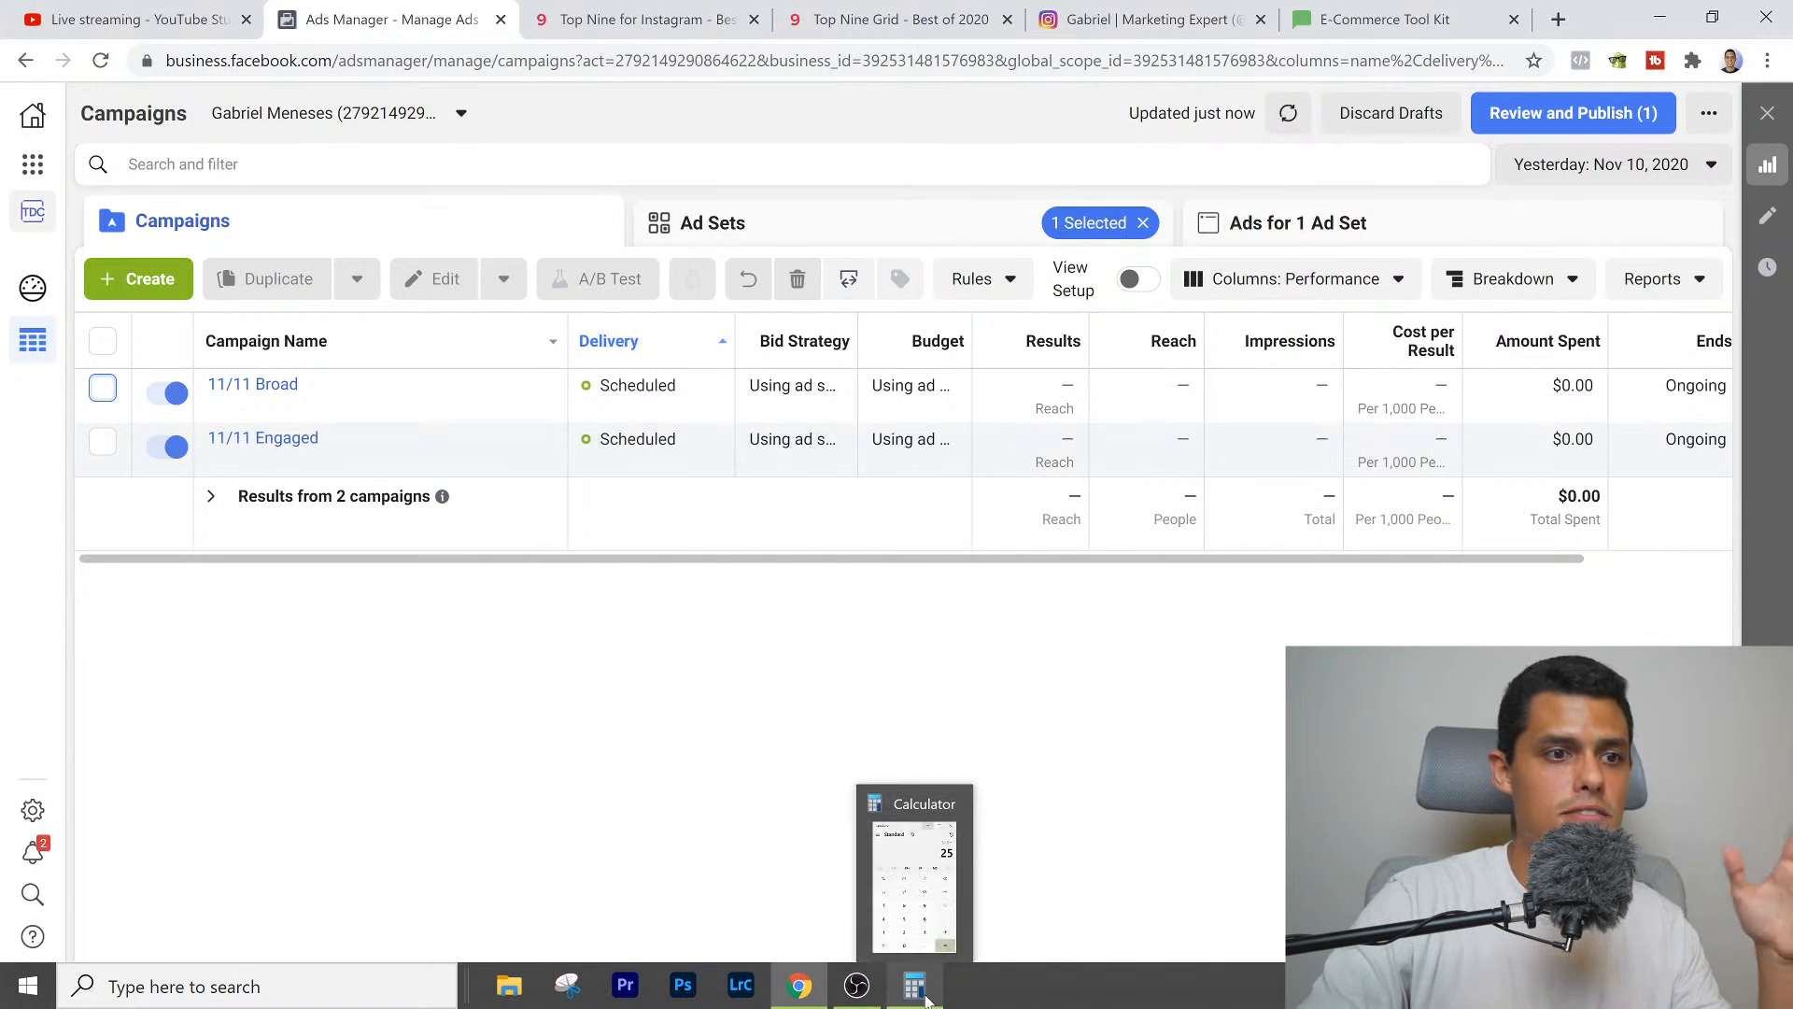
click(925, 999)
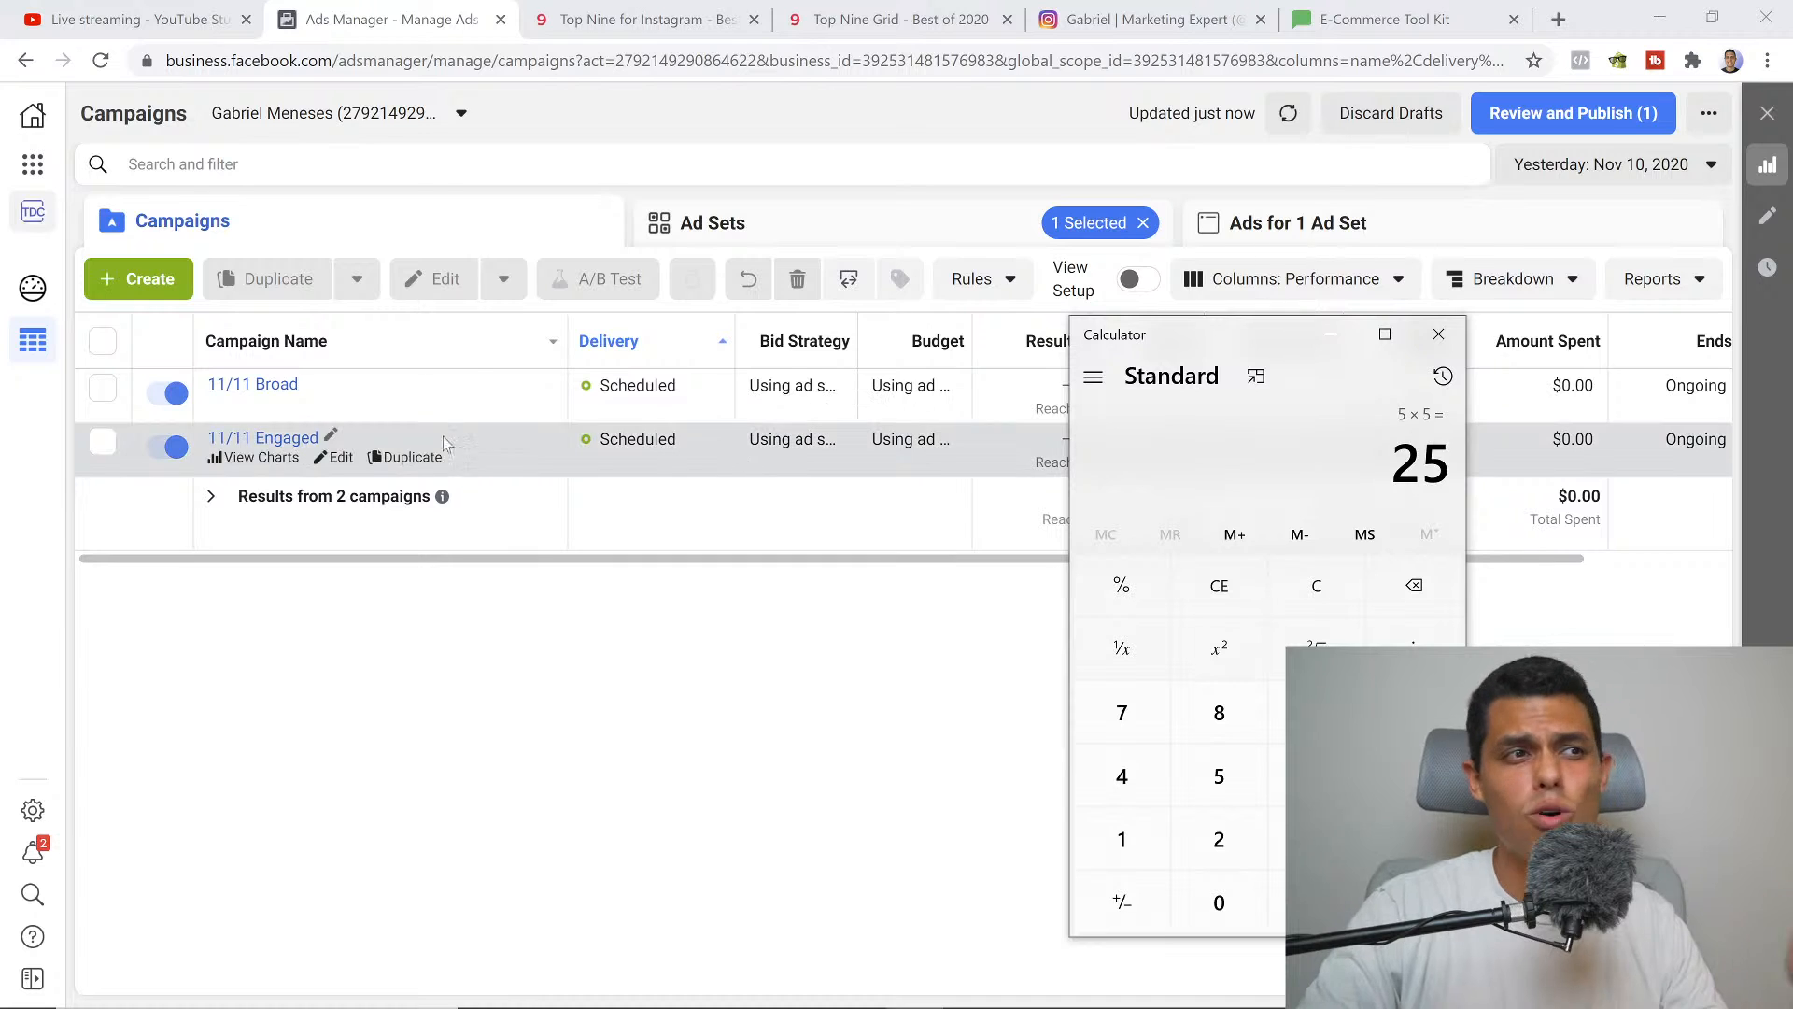
click(600, 692)
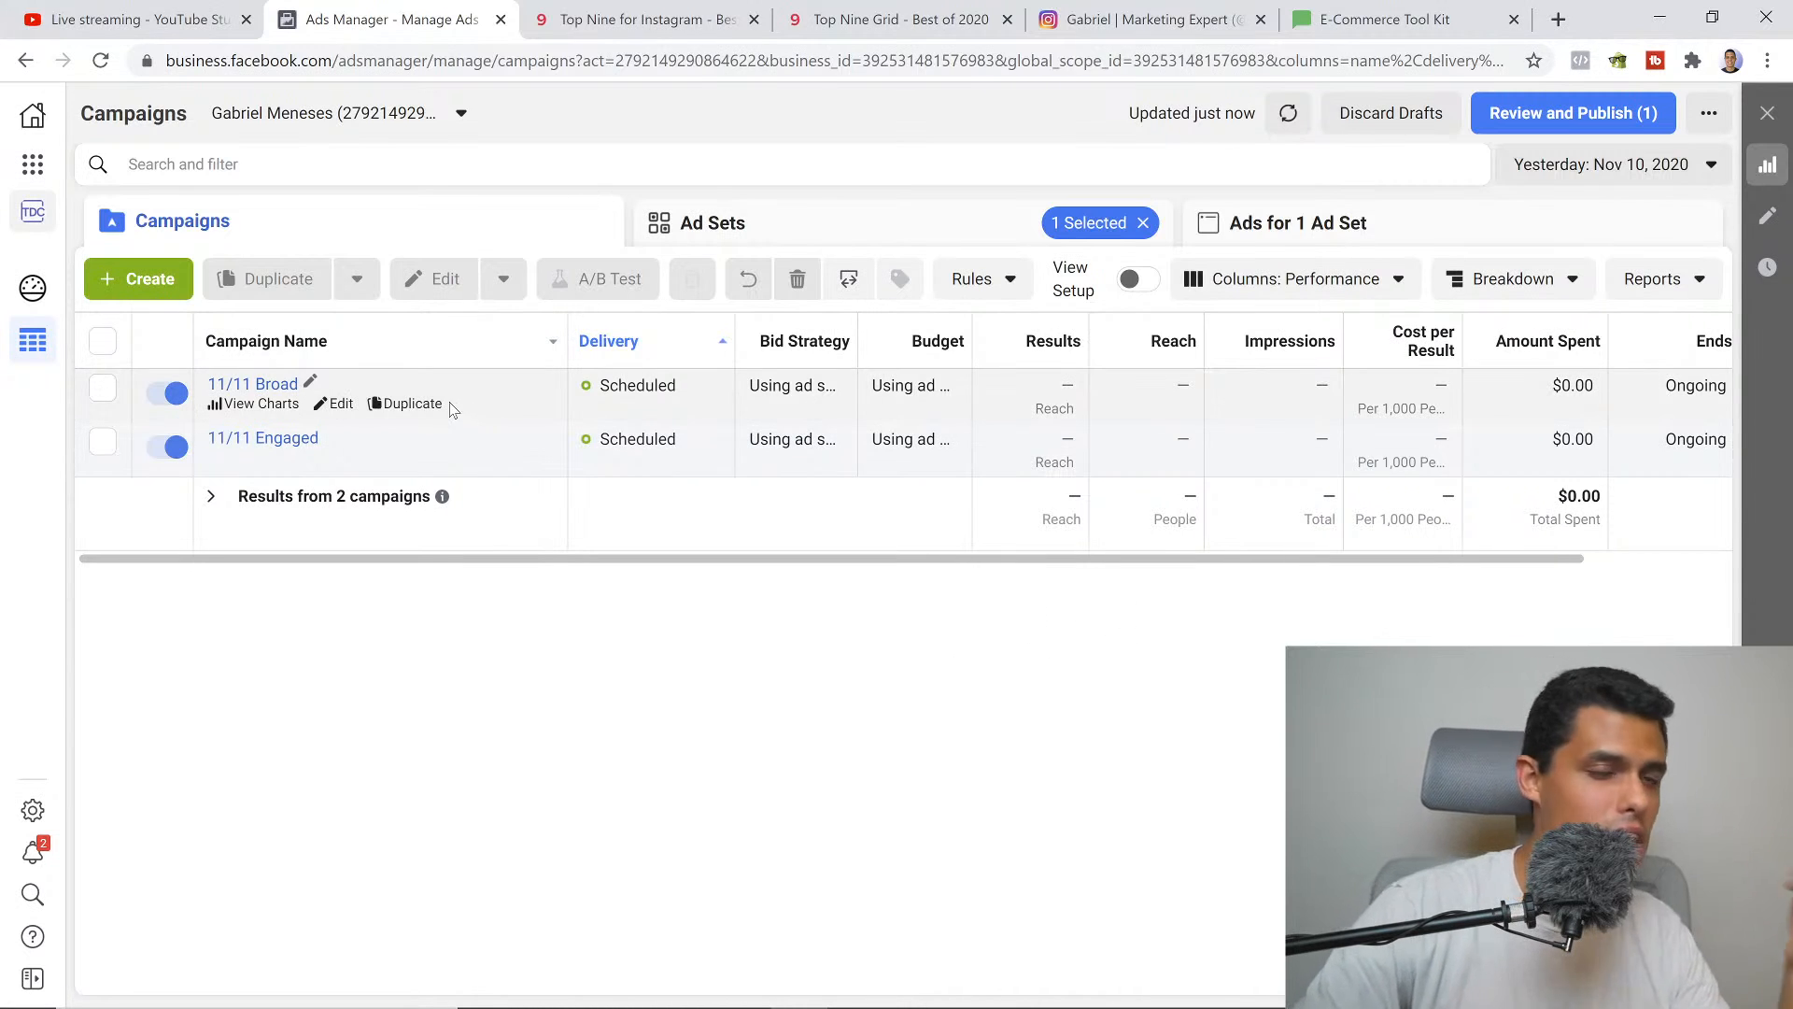
click(910, 998)
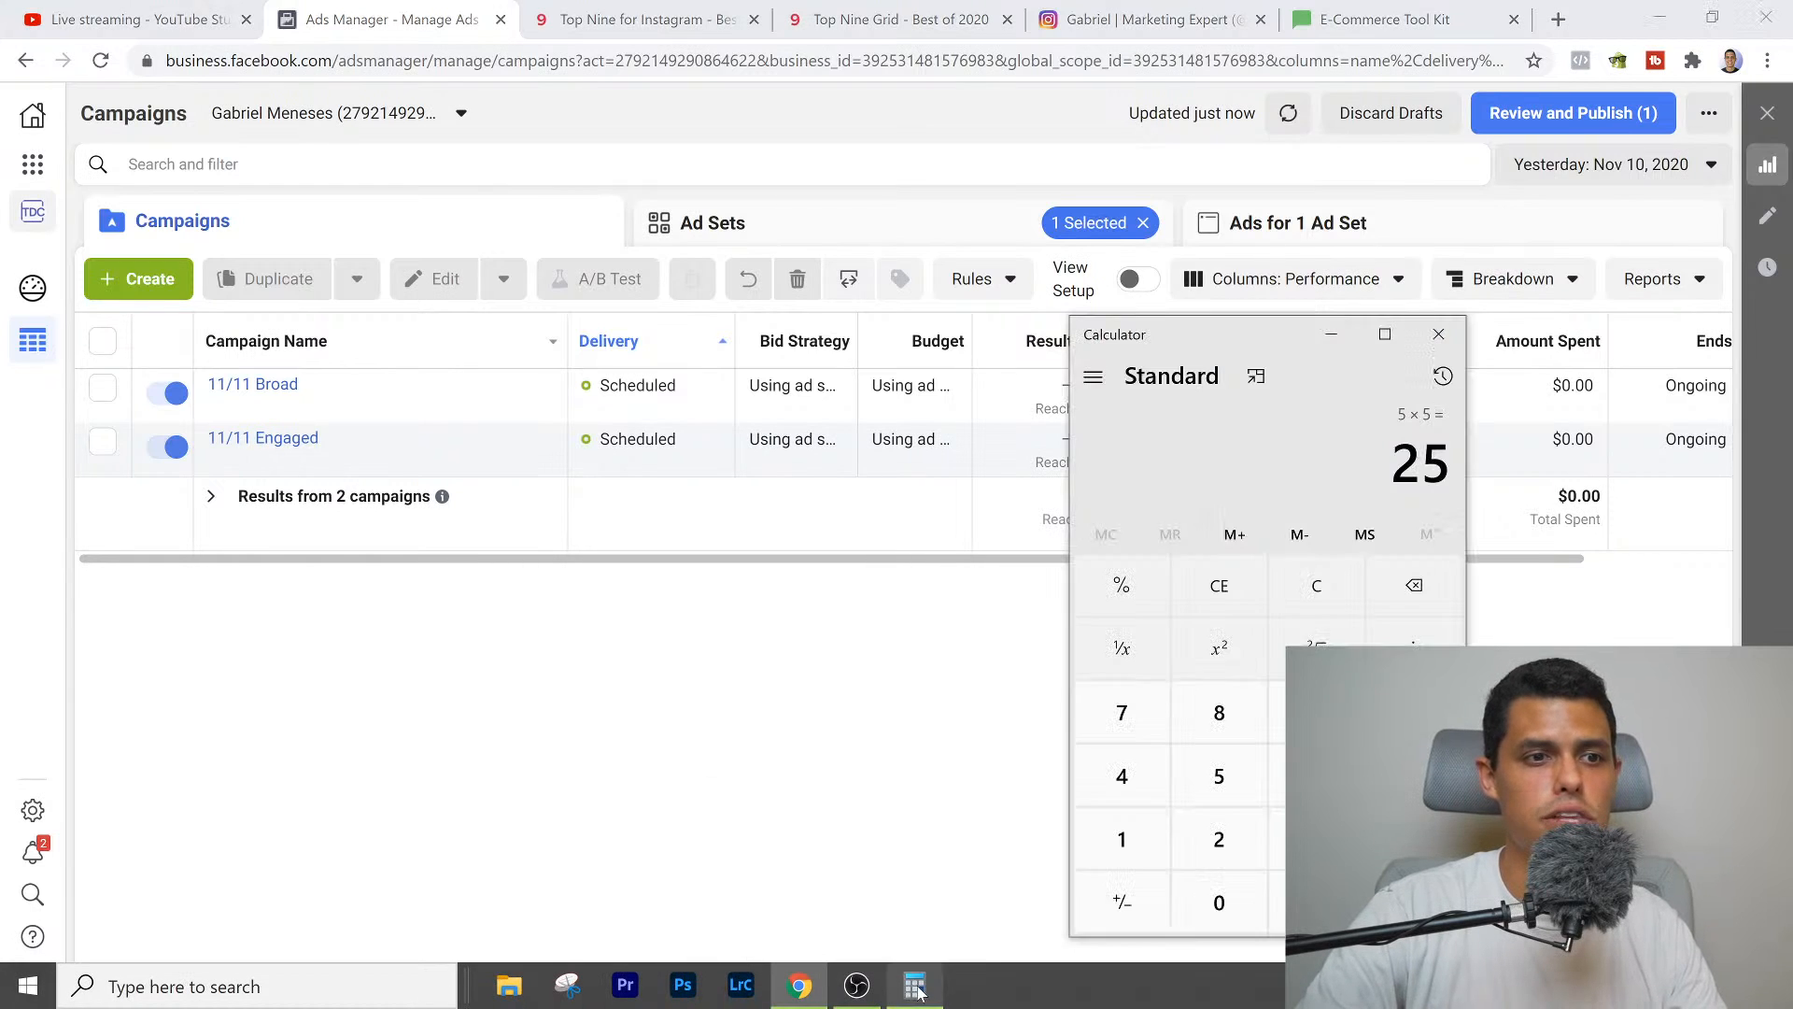
click(1219, 586)
click(442, 540)
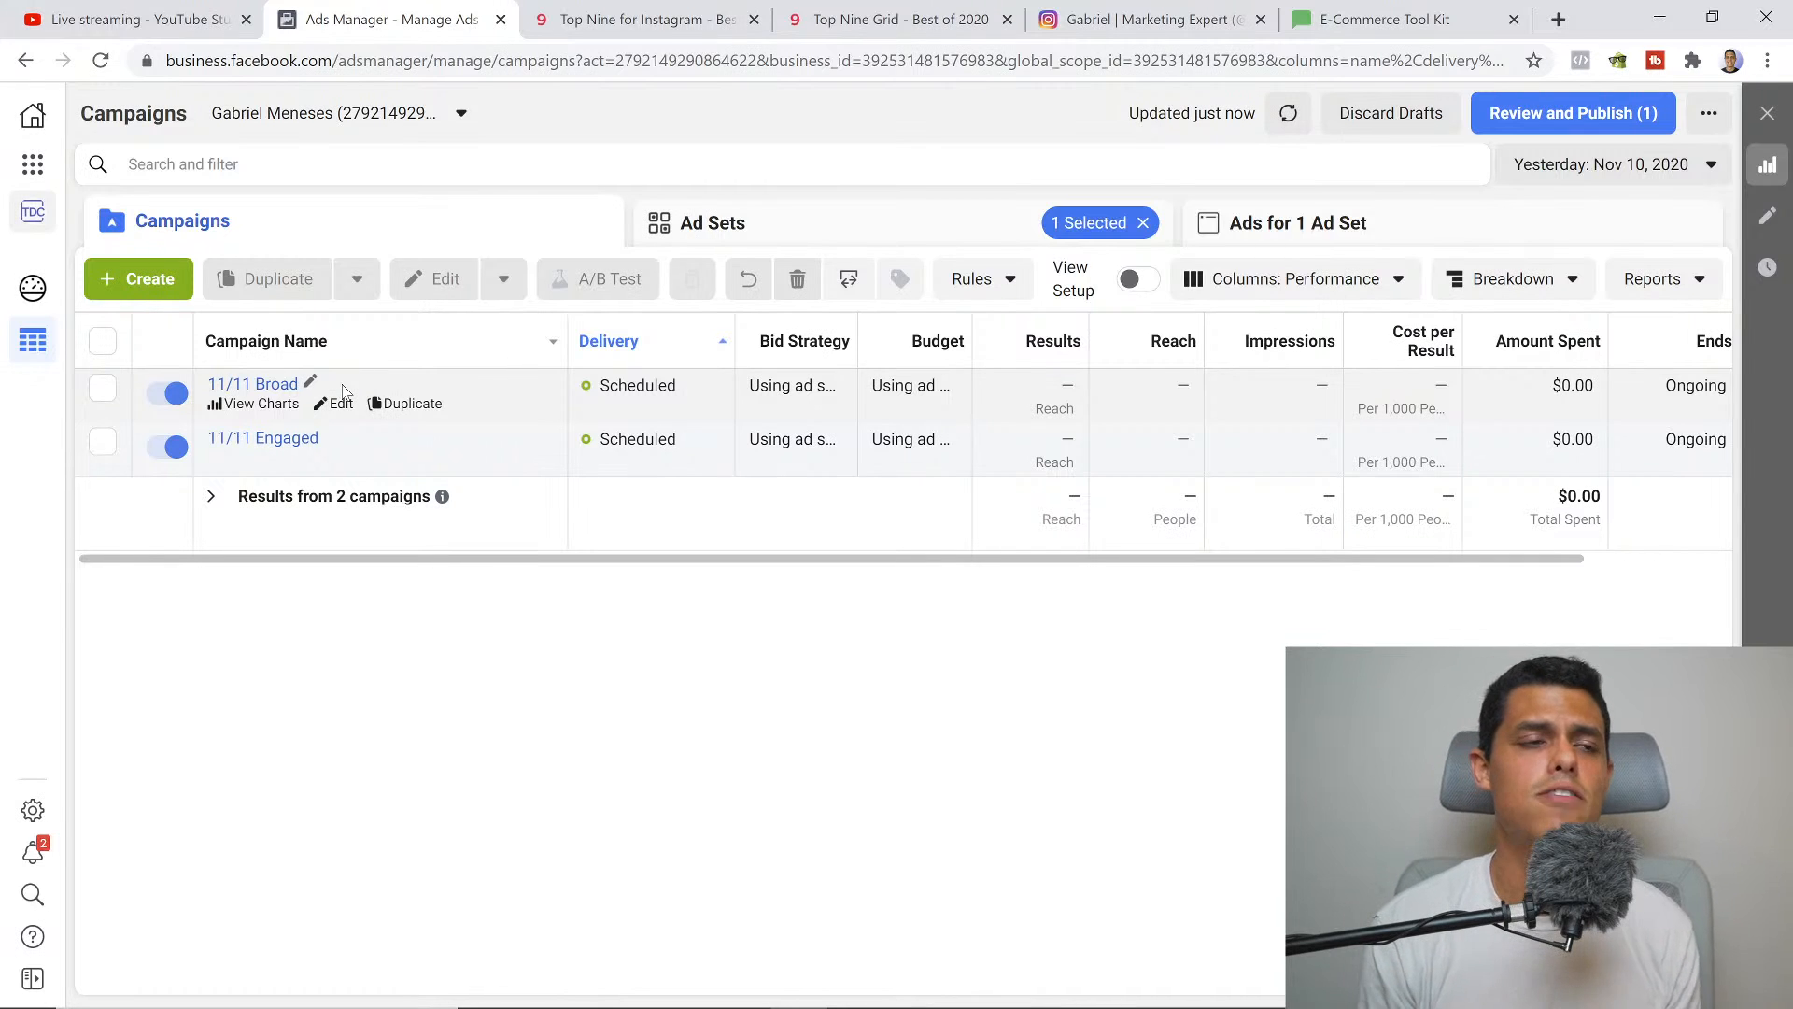
mouse_move(1079, 956)
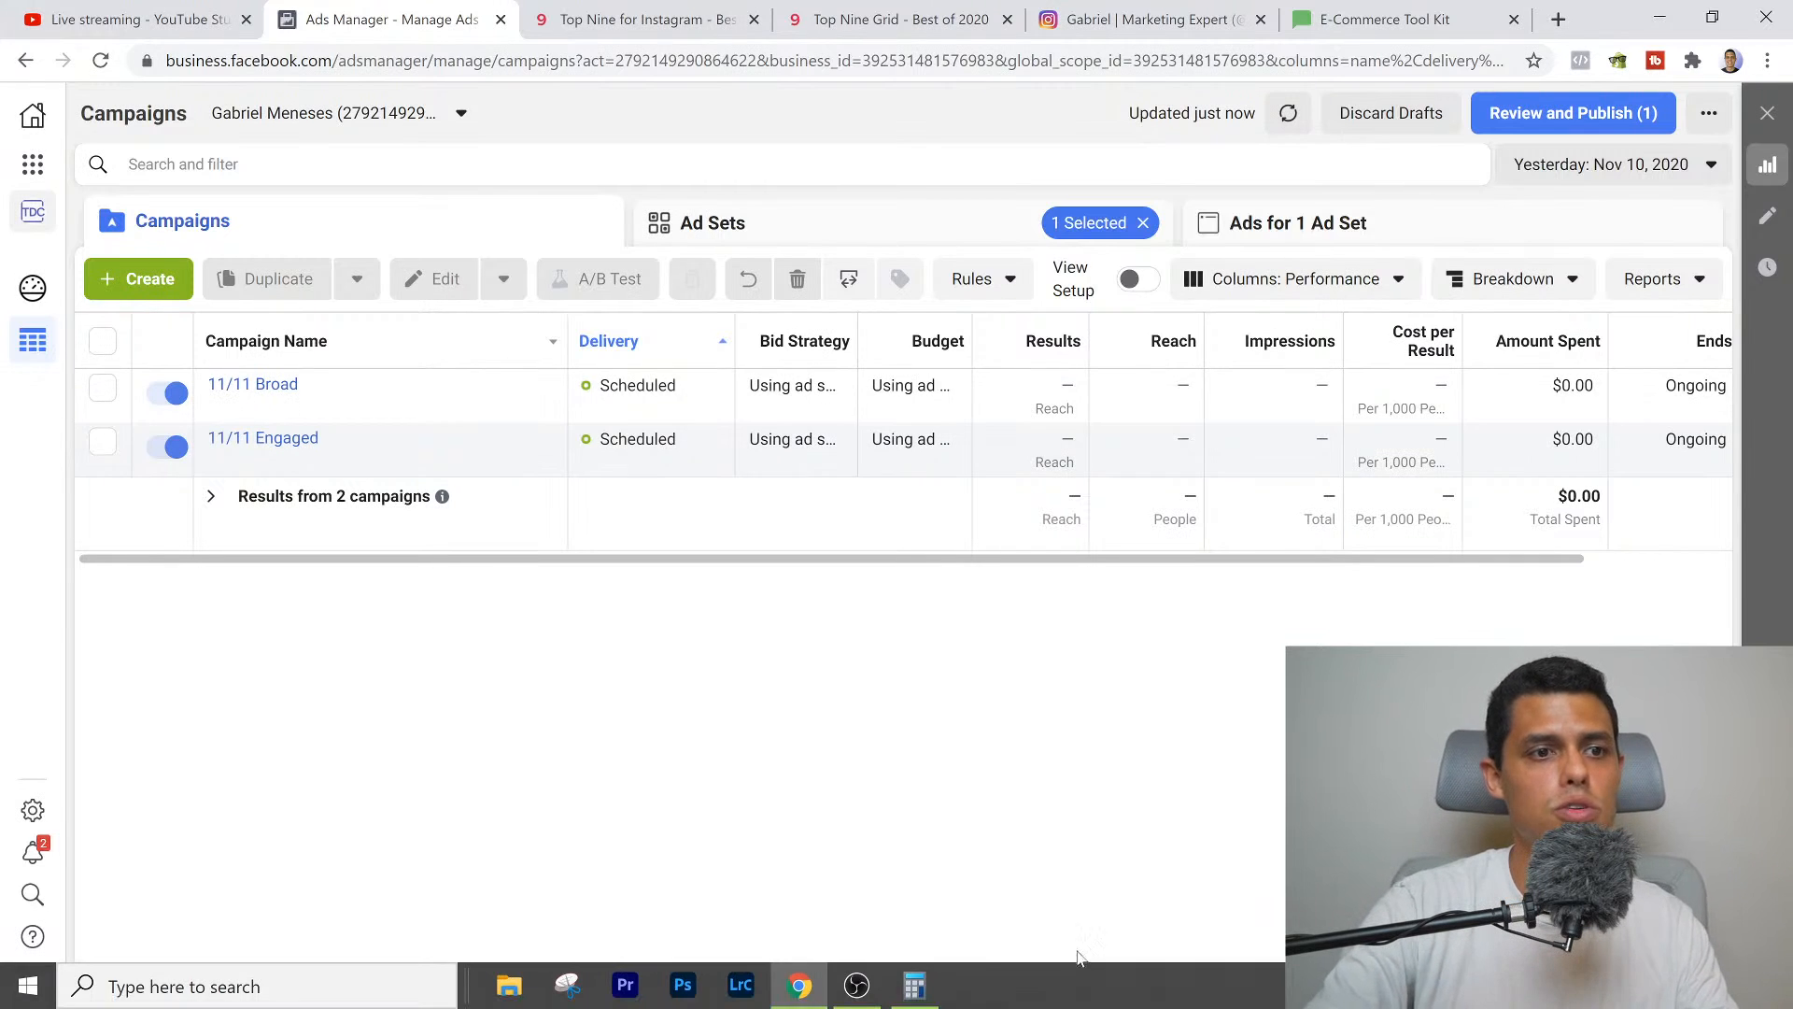
click(920, 989)
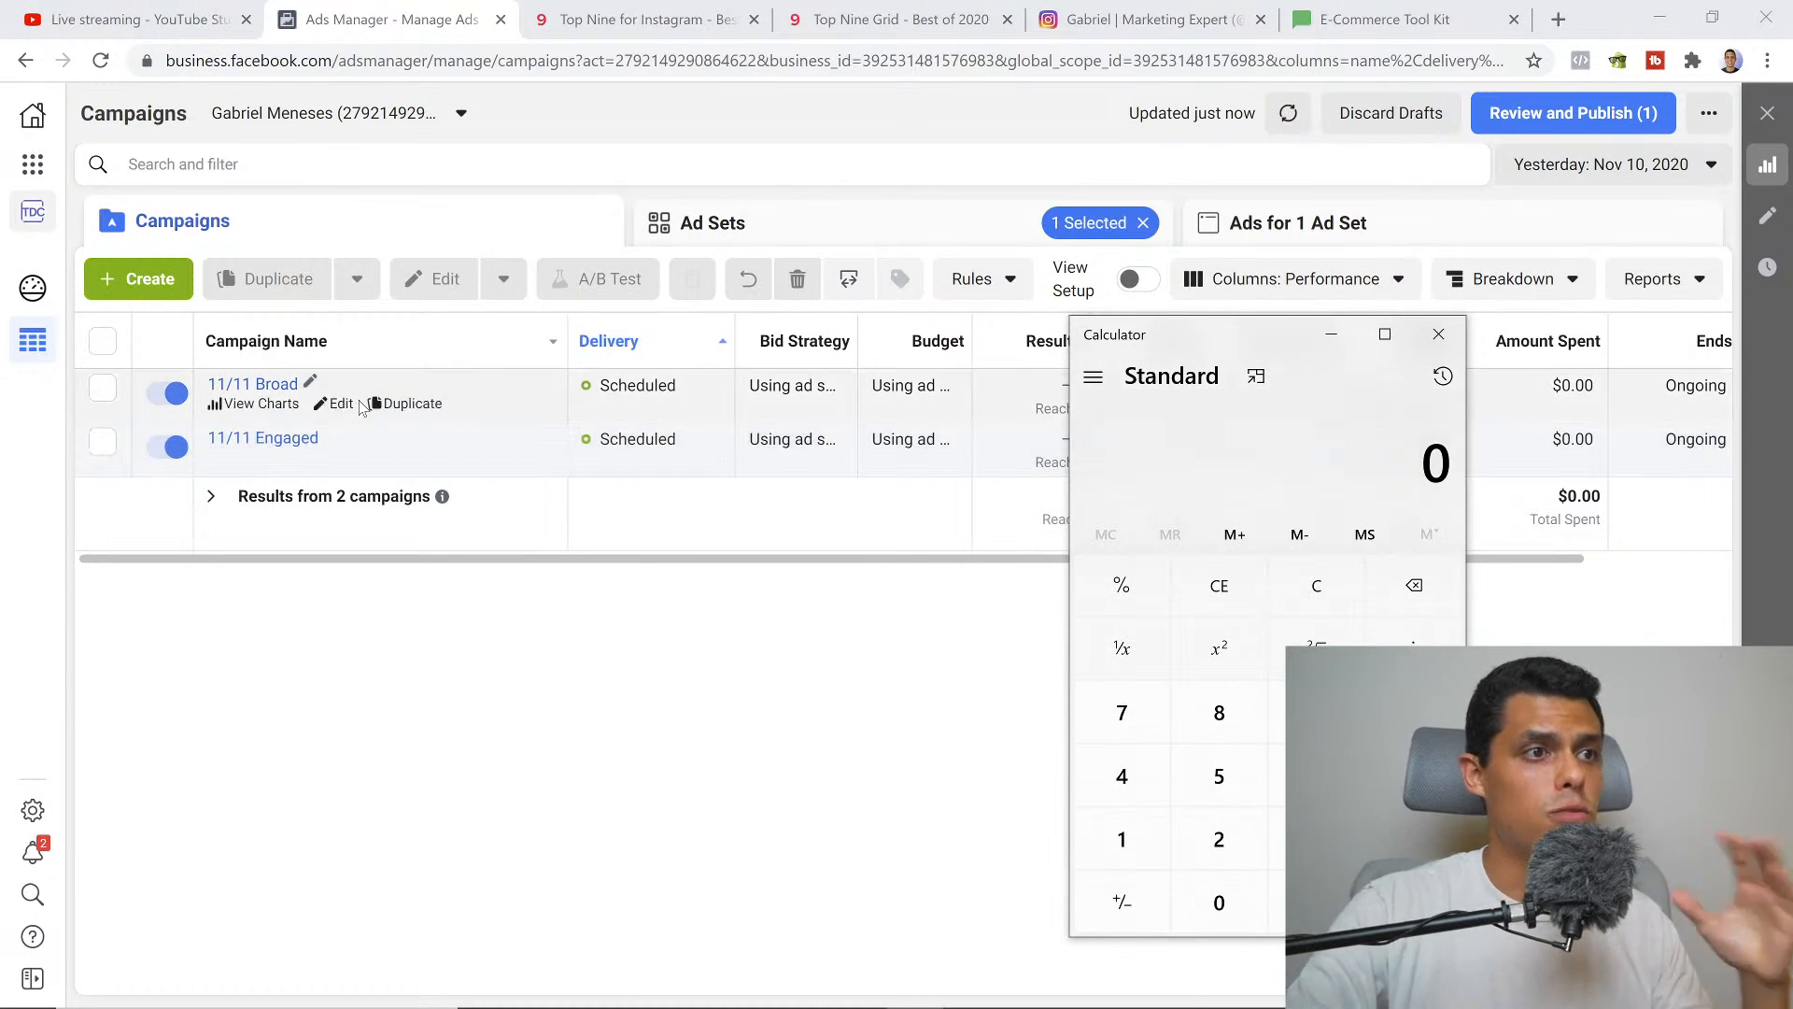
click(411, 665)
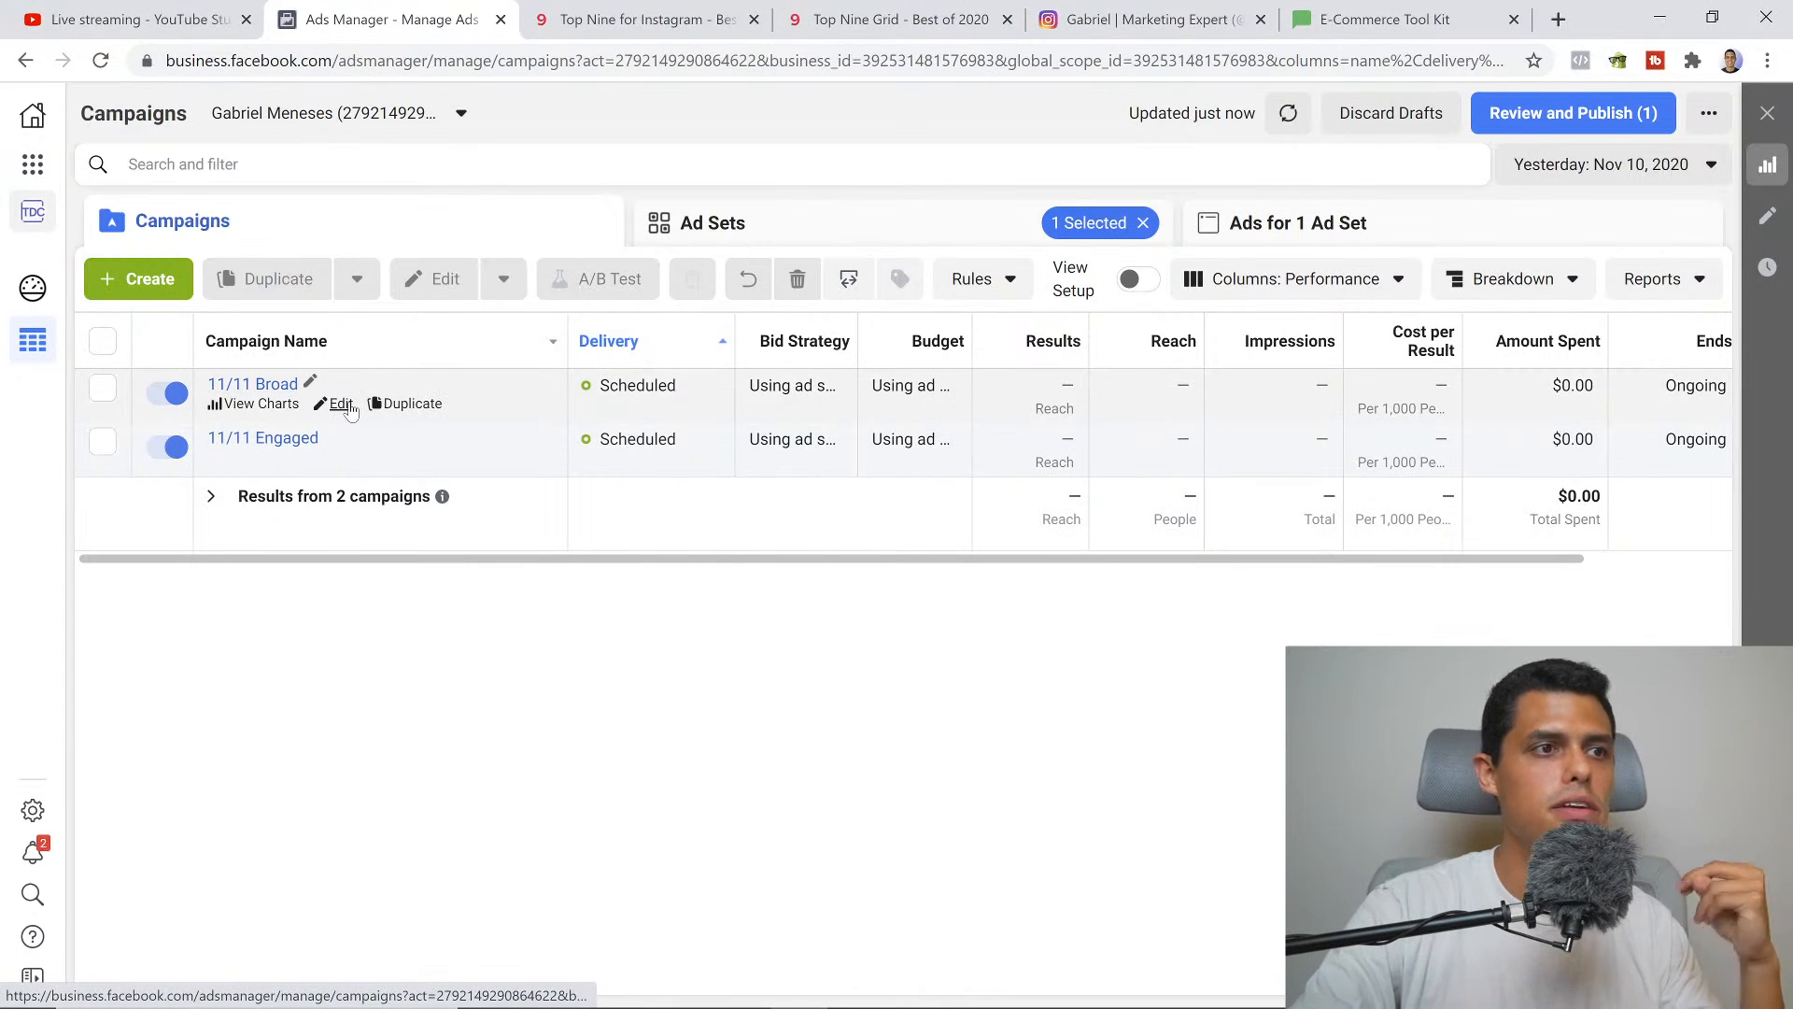
Open the 11/11 Broad campaign's IG Feed LLA 1% ad set and review its budget, schedule and audience, dismissing the budget optimization suggestion
click(344, 405)
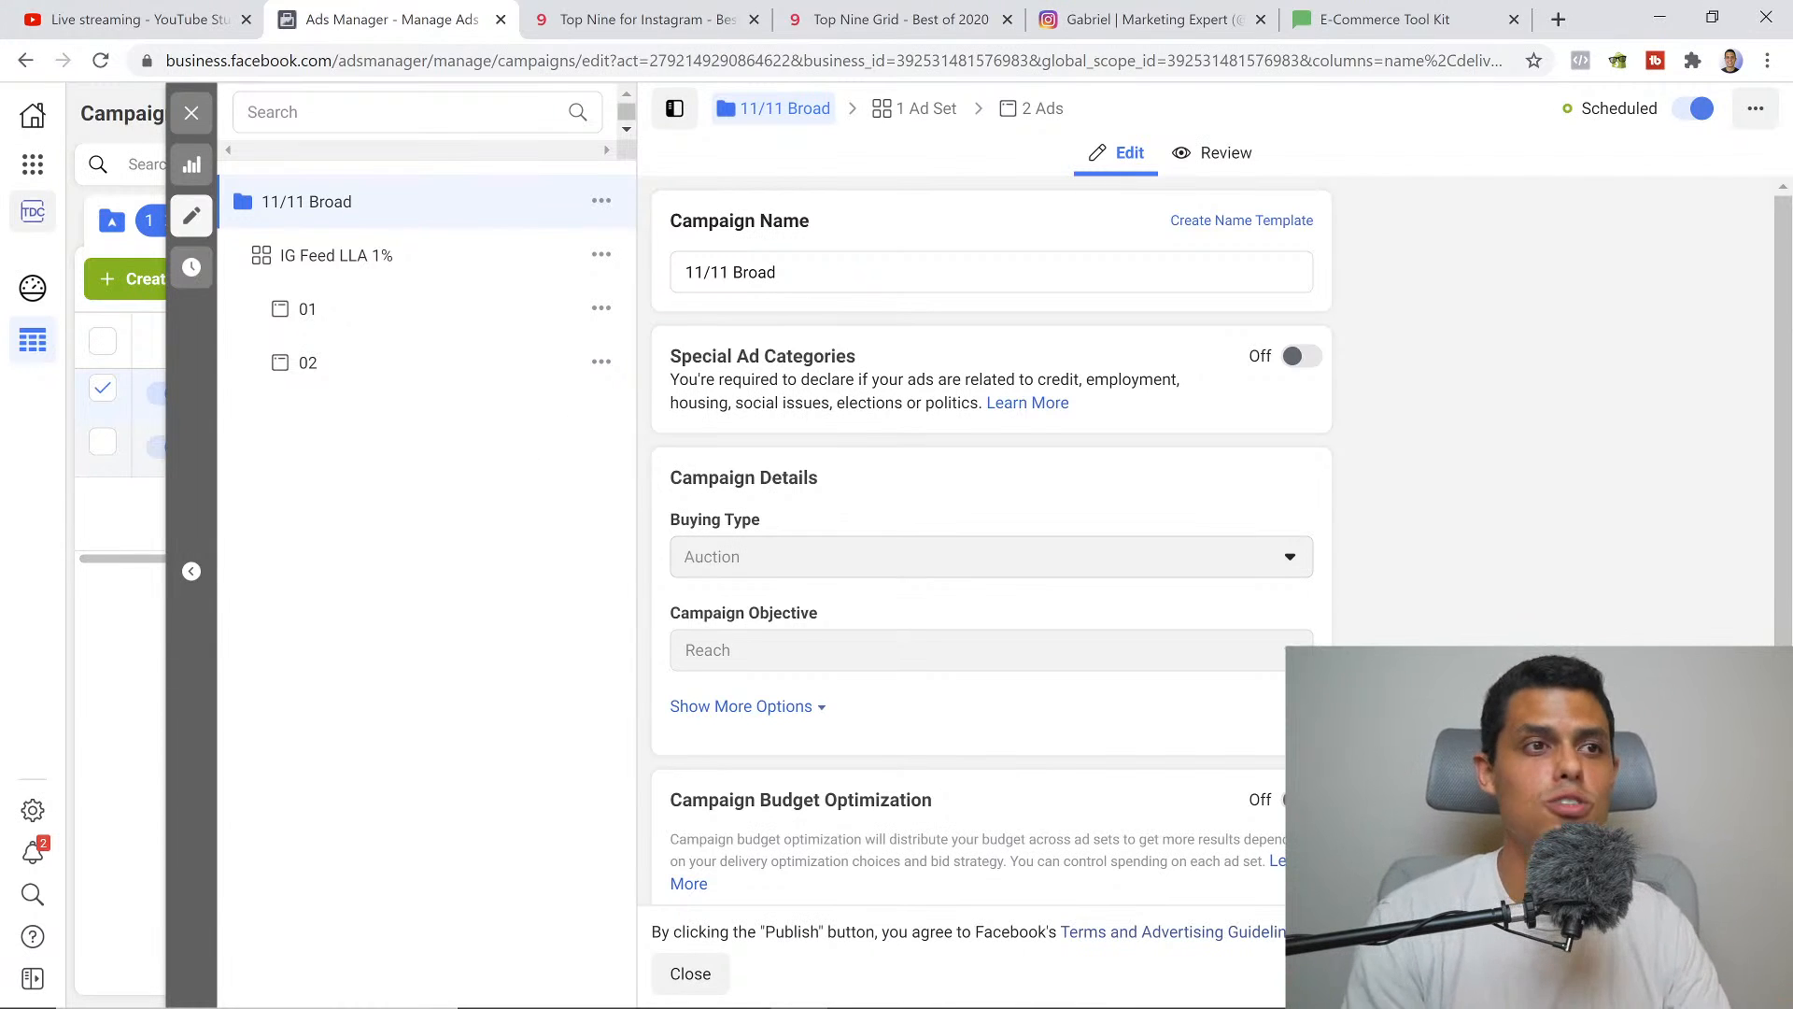
click(378, 261)
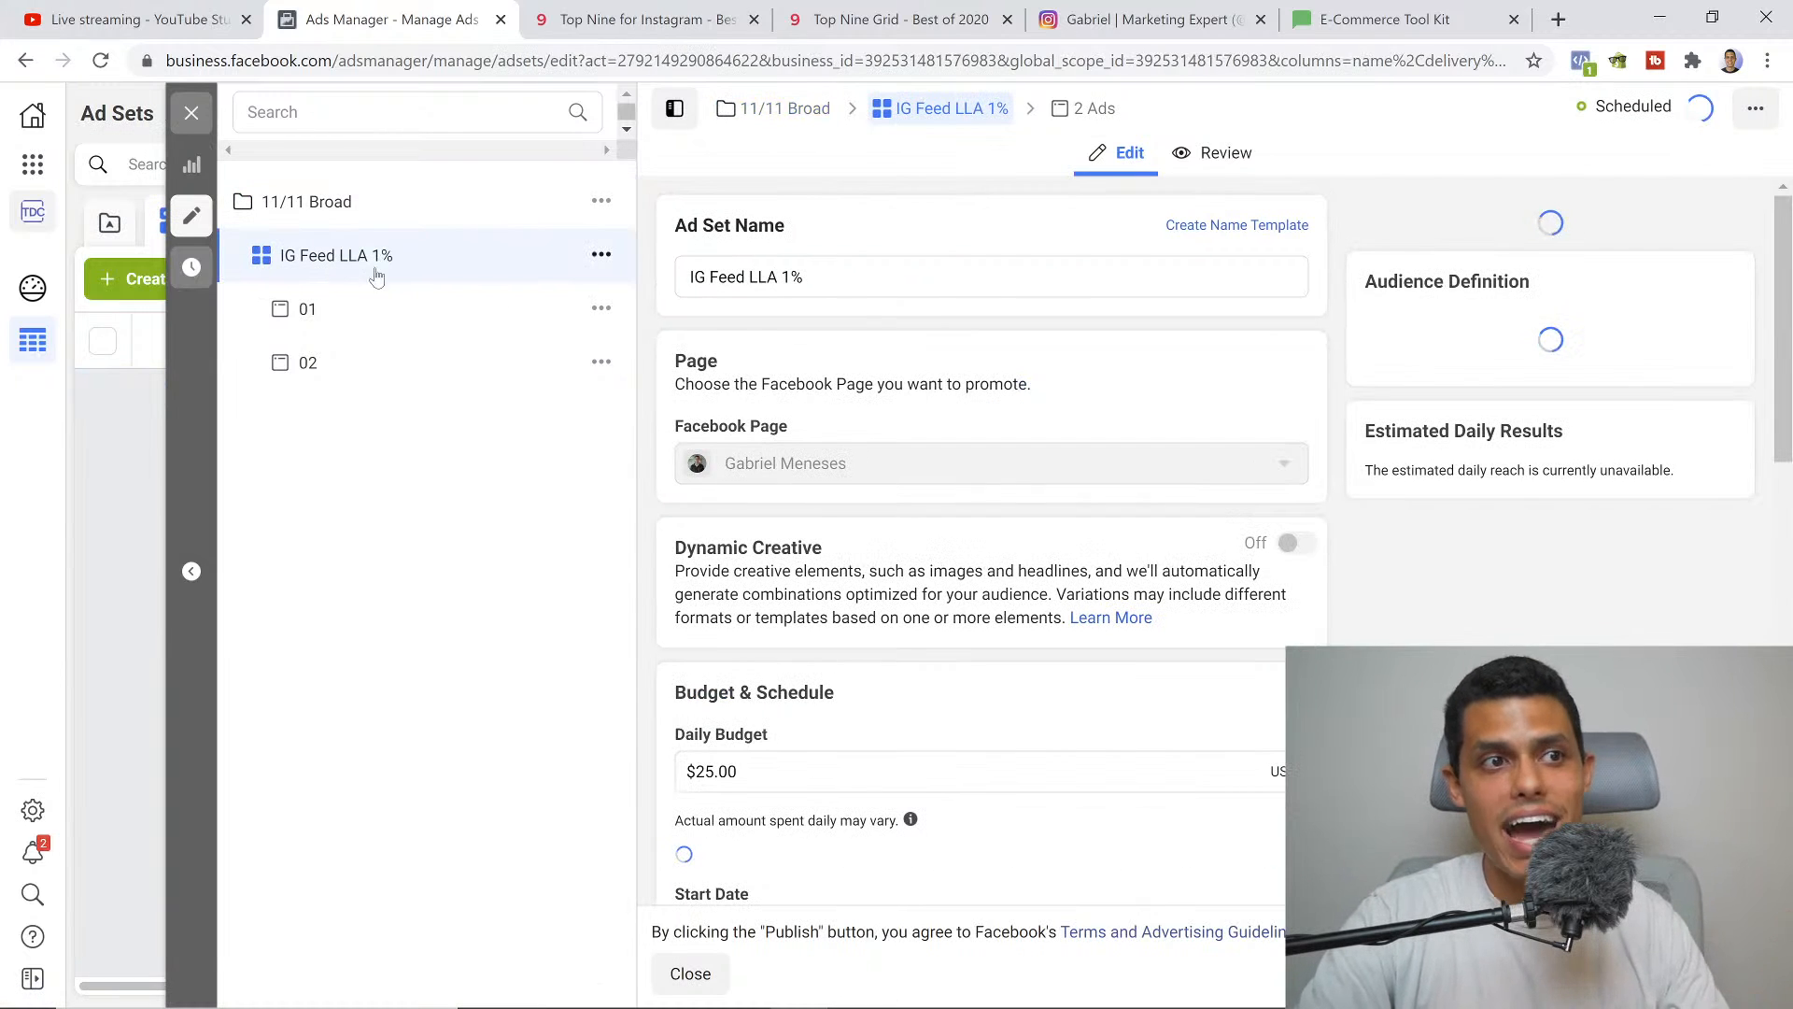
scroll(951, 635, down, 1)
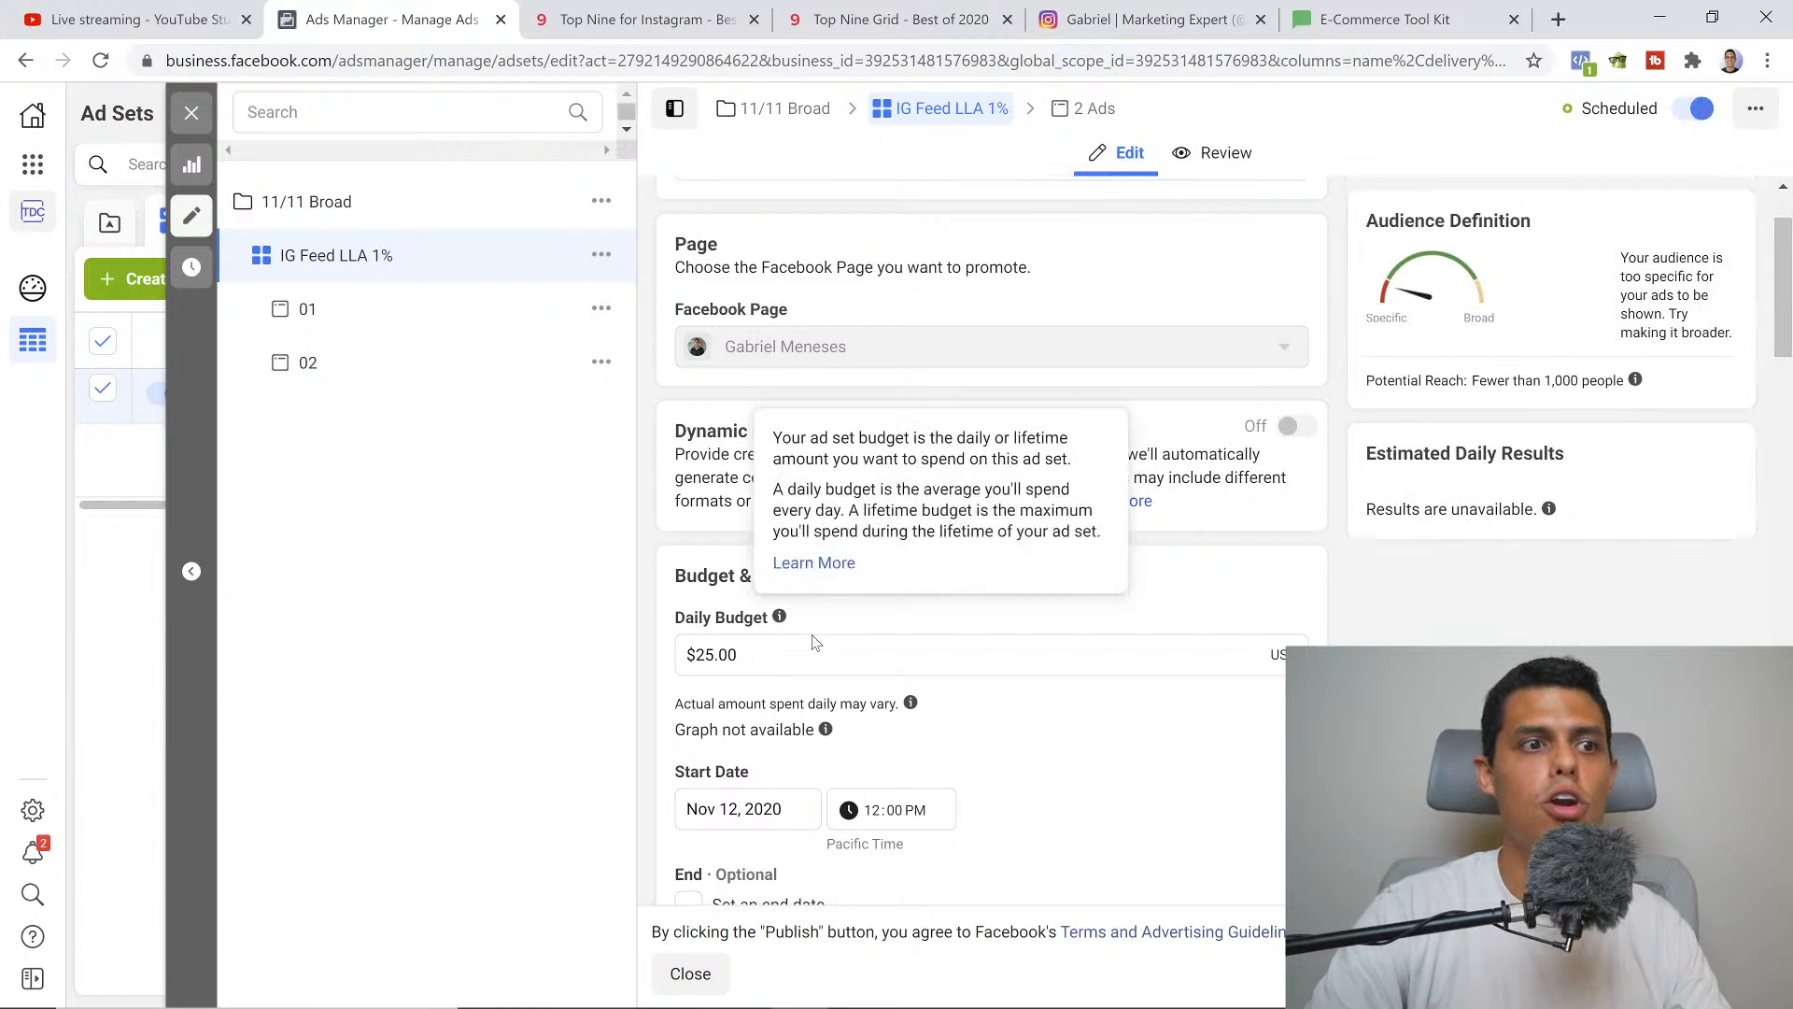
scroll(1263, 761, down, 3)
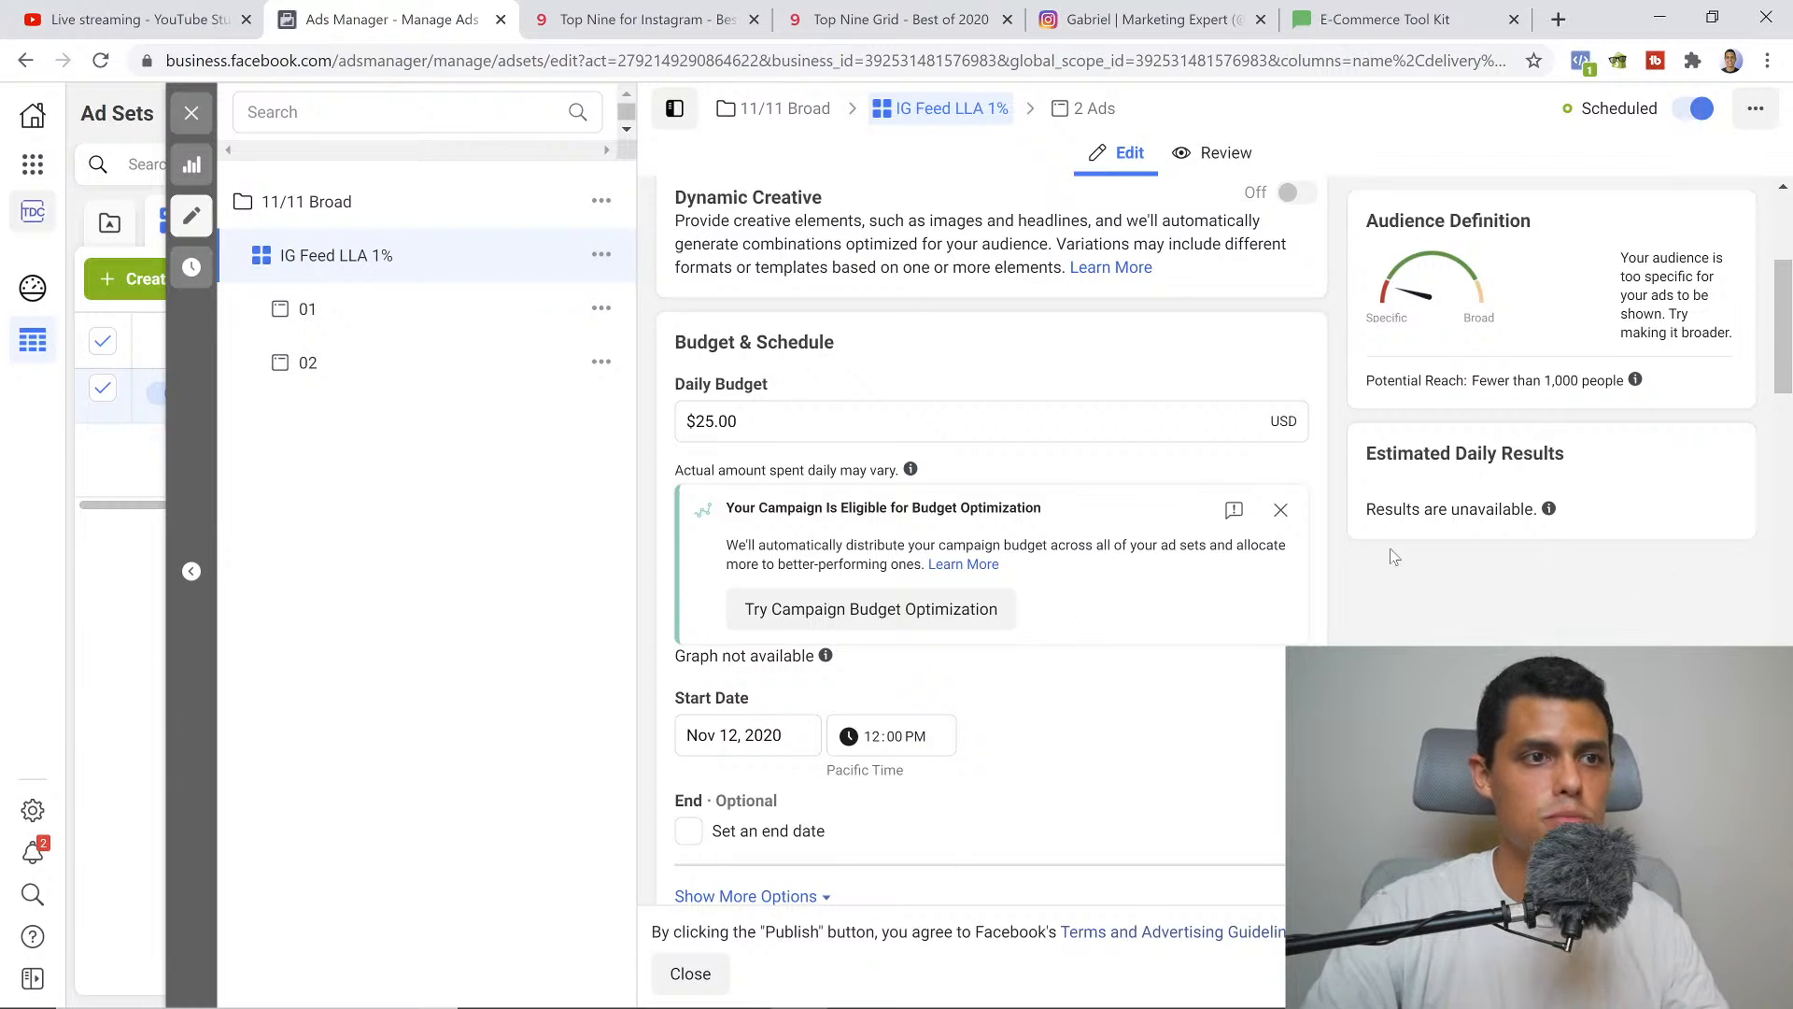
click(1280, 510)
scroll(738, 487, down, 1)
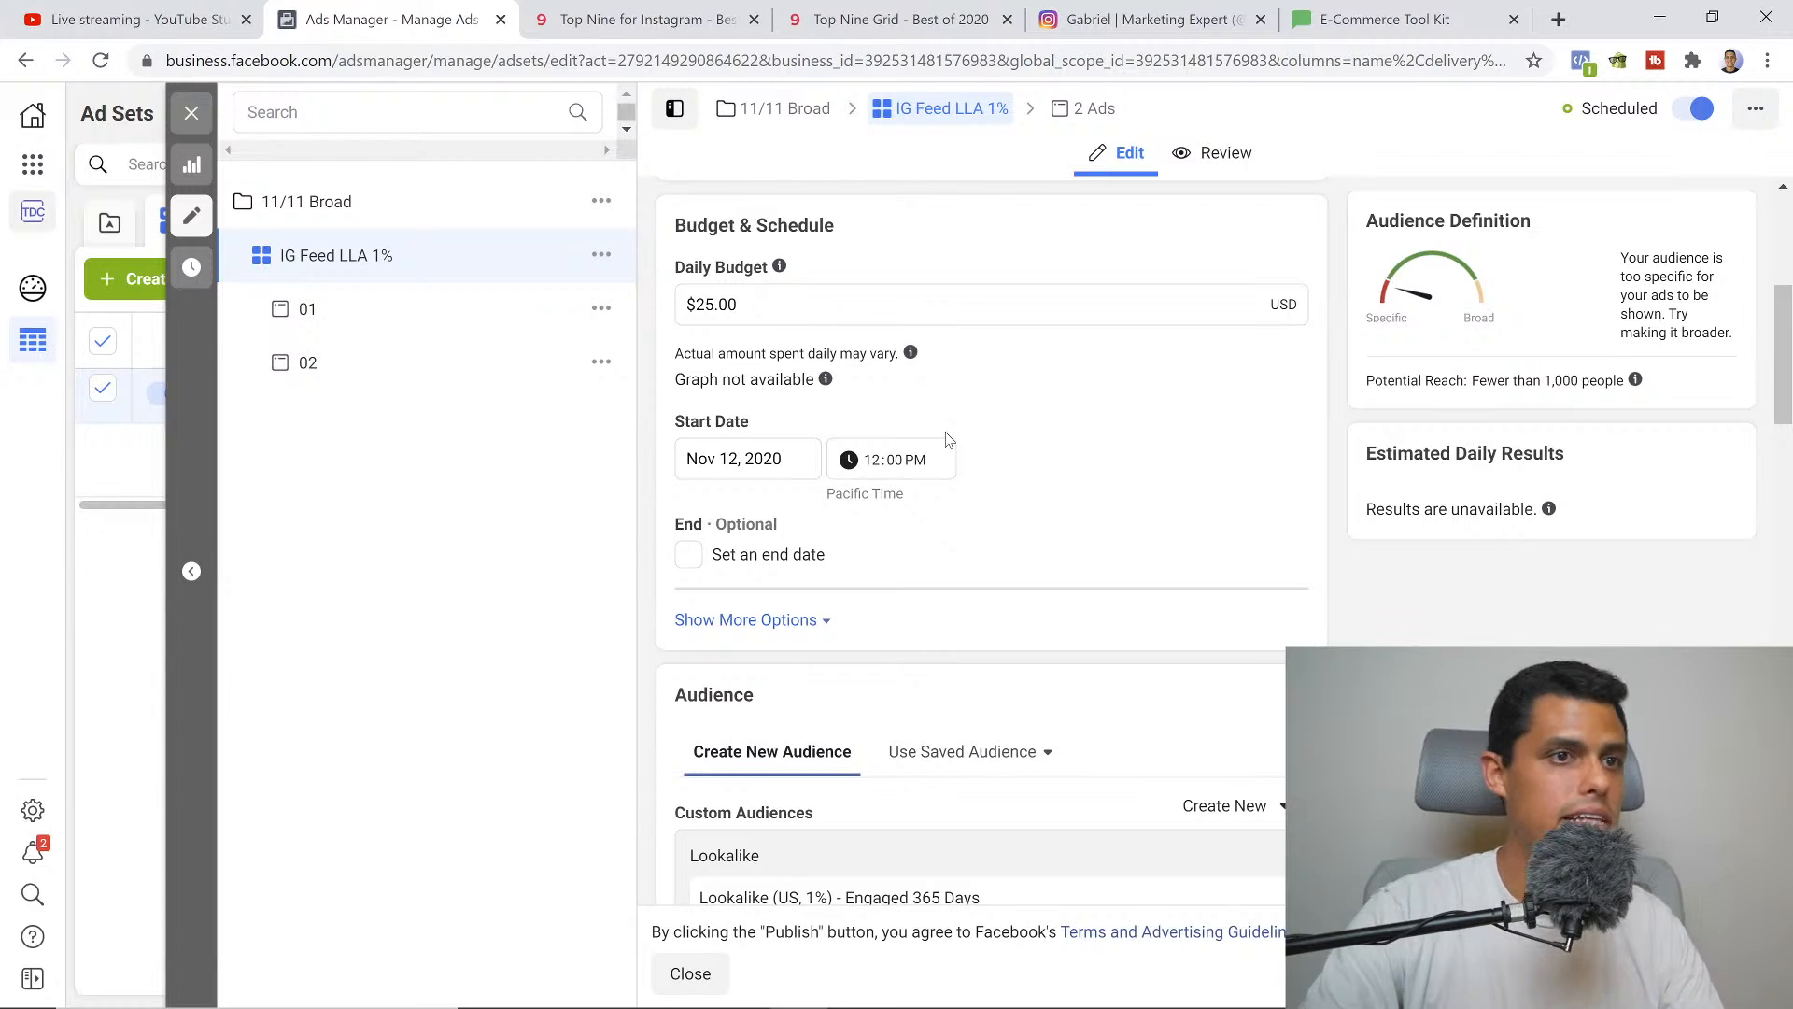
scroll(1245, 536, down, 2)
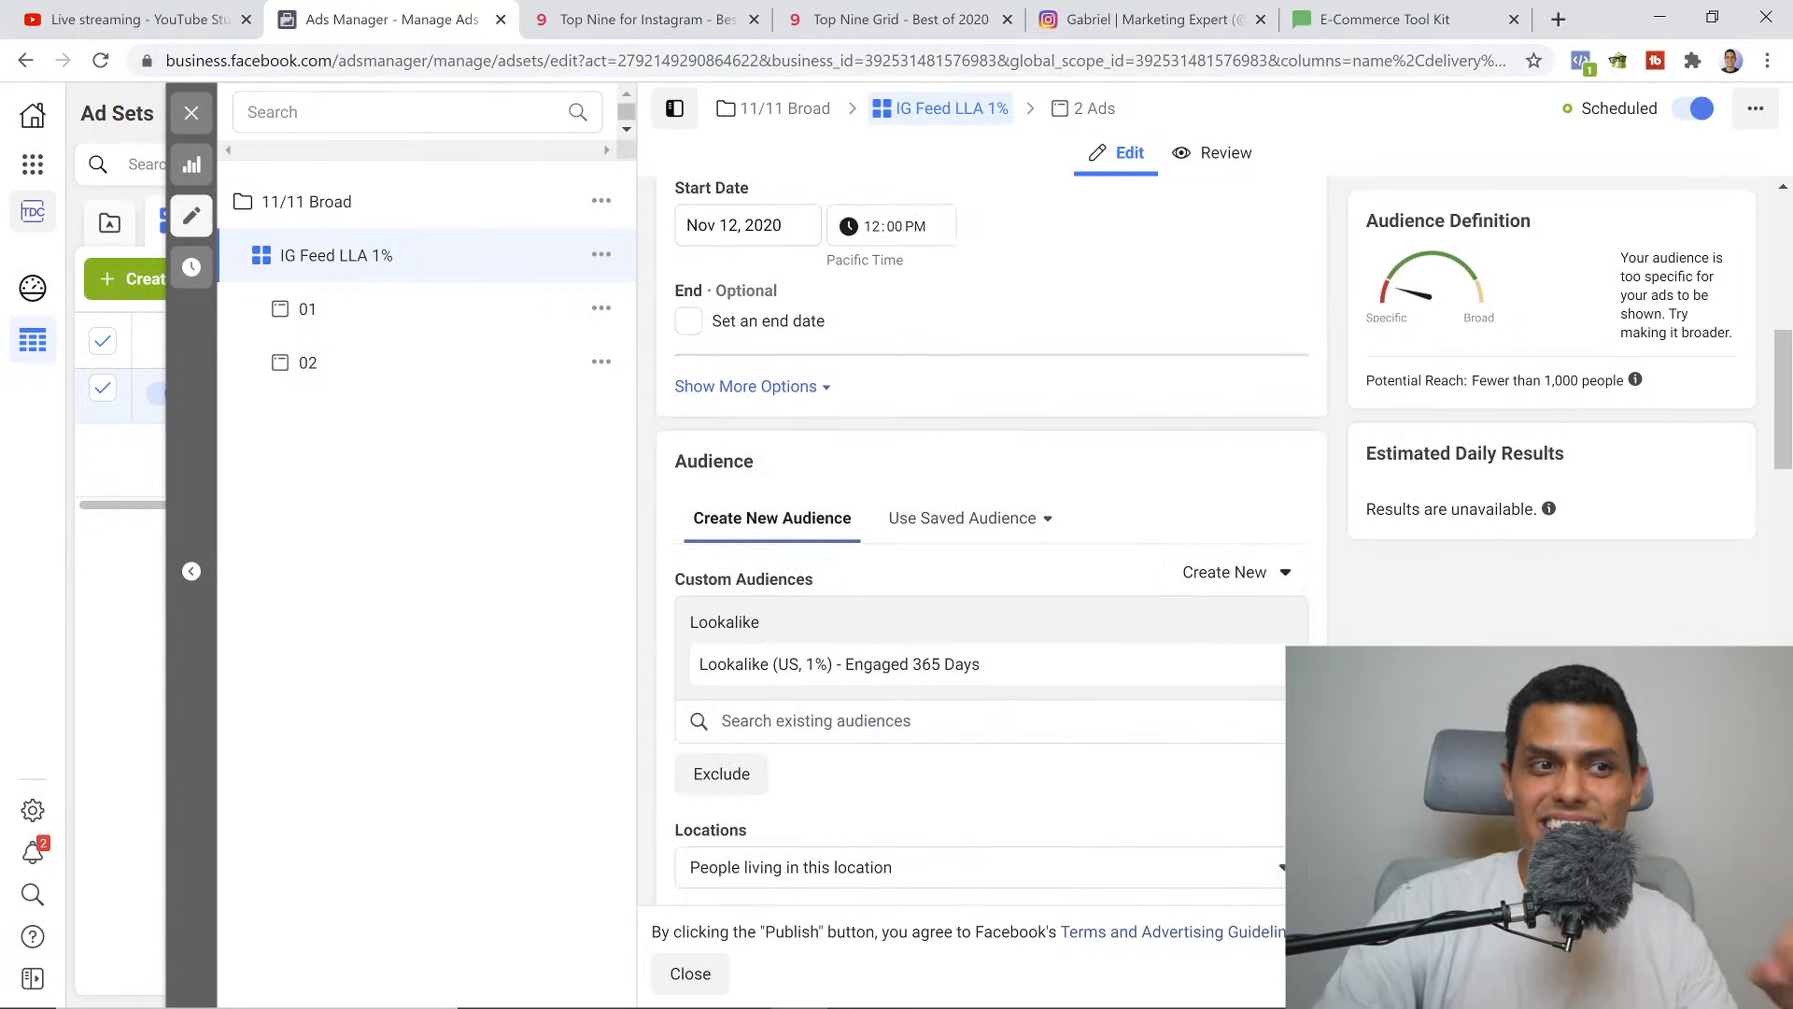
scroll(1023, 719, down, 1)
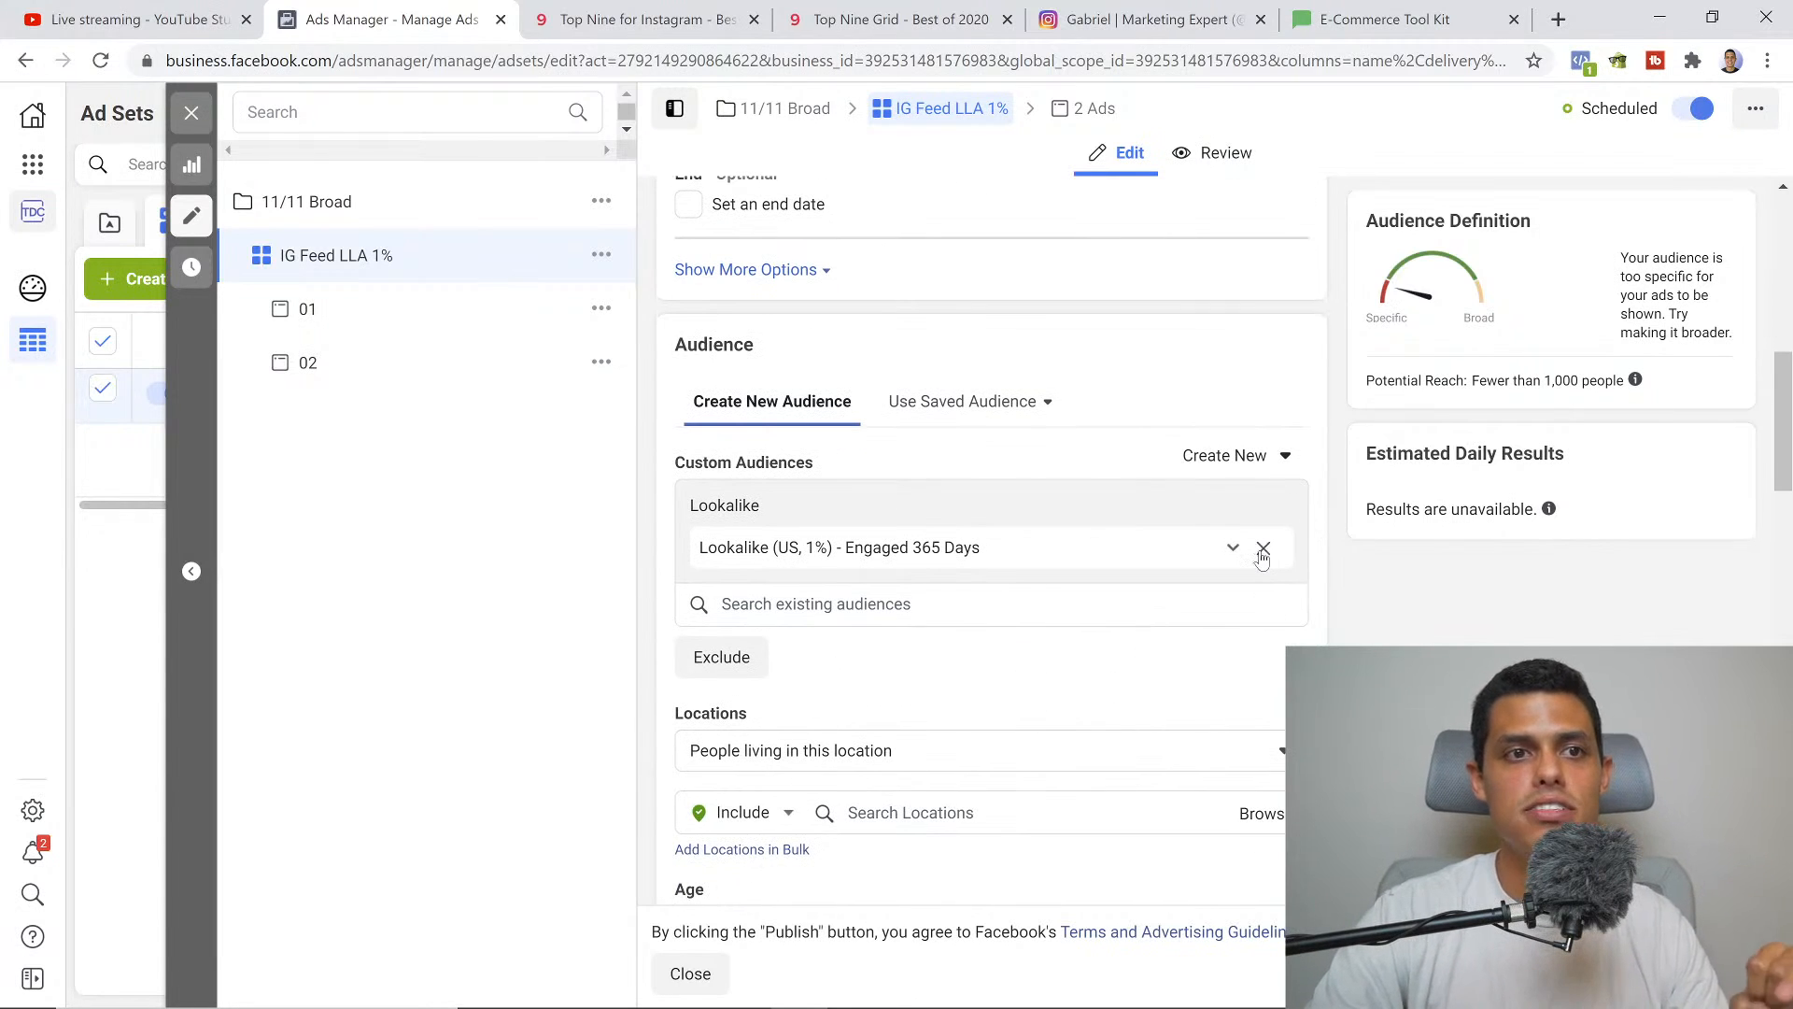
Remove the custom audience Lookalike (US, 1%) - Engaged 365 Days from the IG Feed LLA 1% ad set and add it back
click(1261, 549)
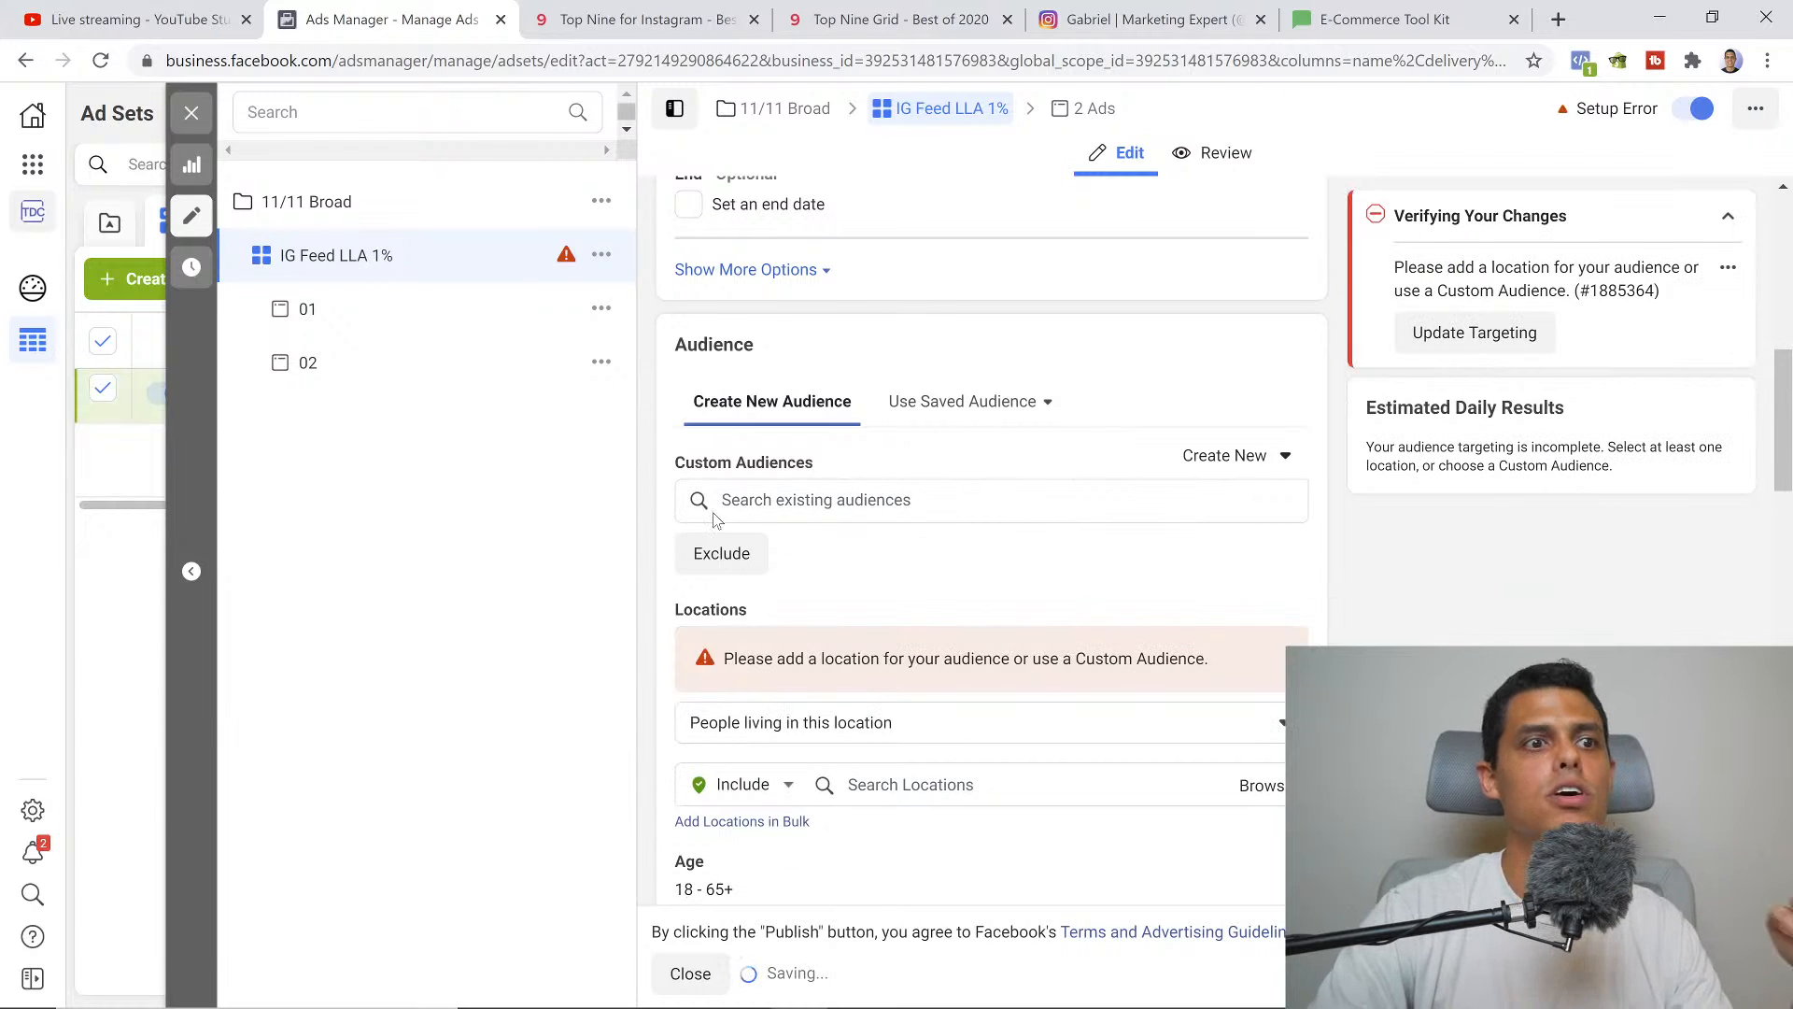
click(864, 502)
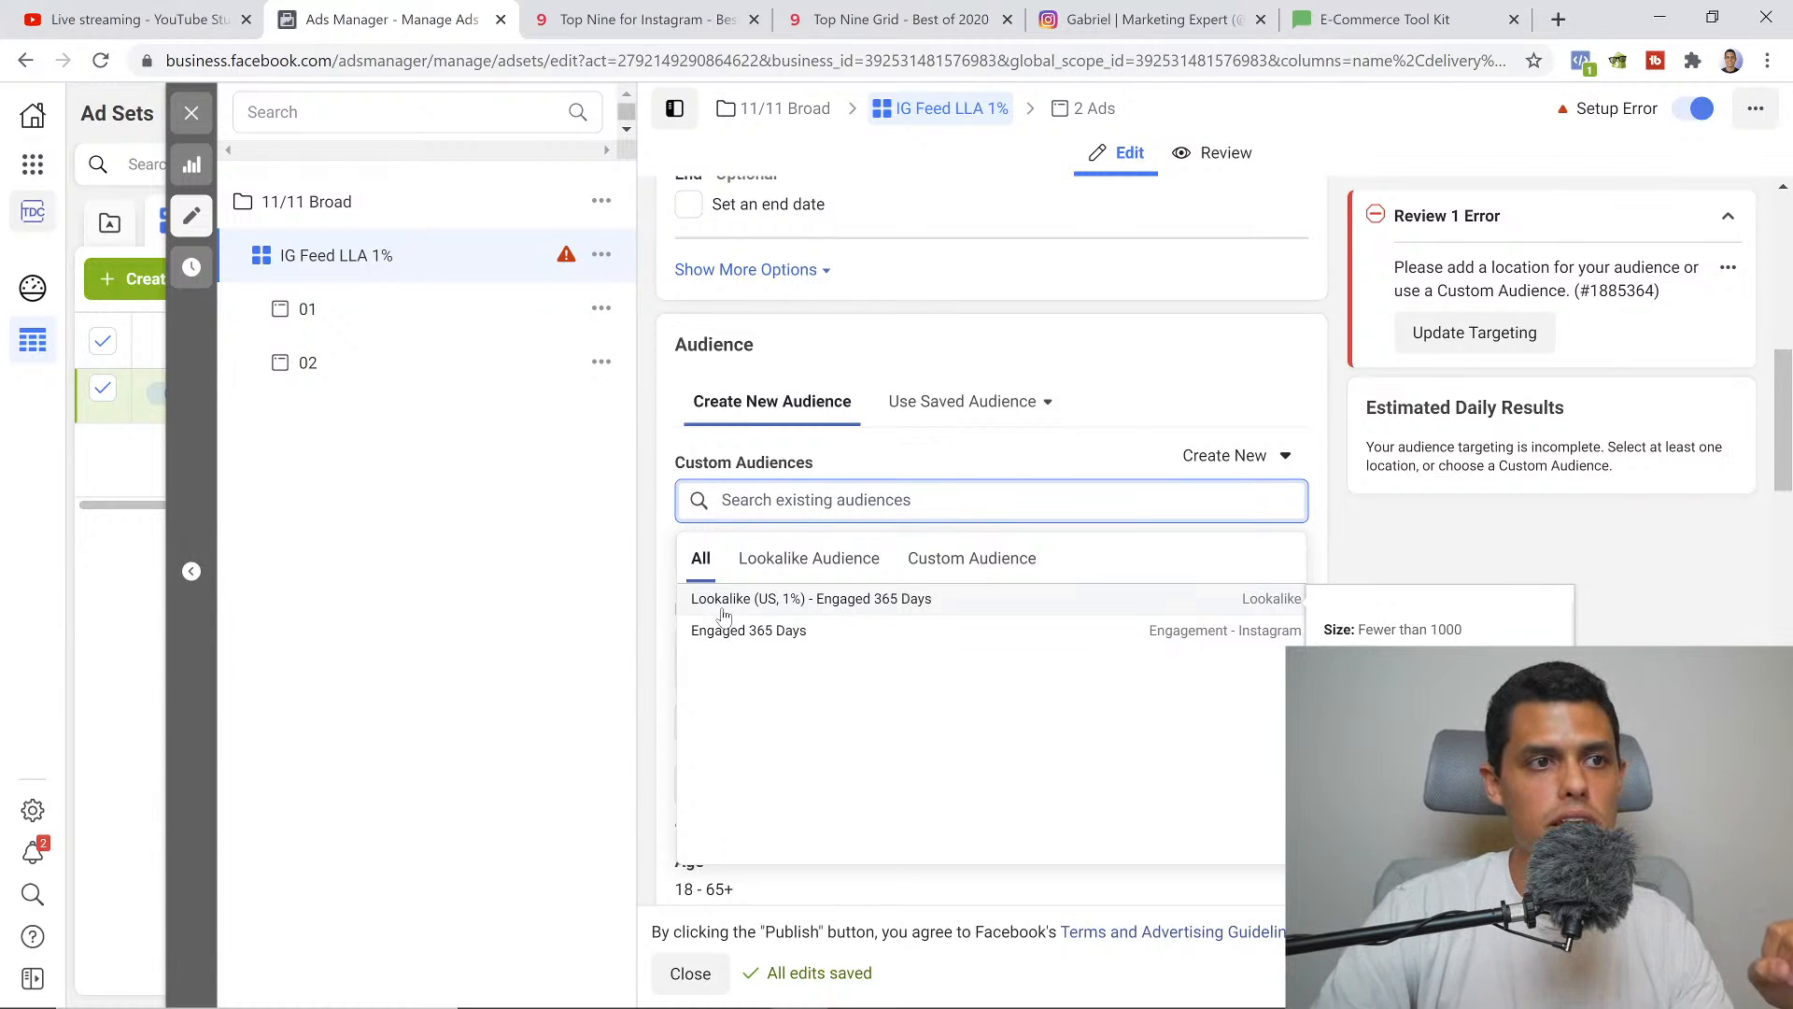
click(724, 605)
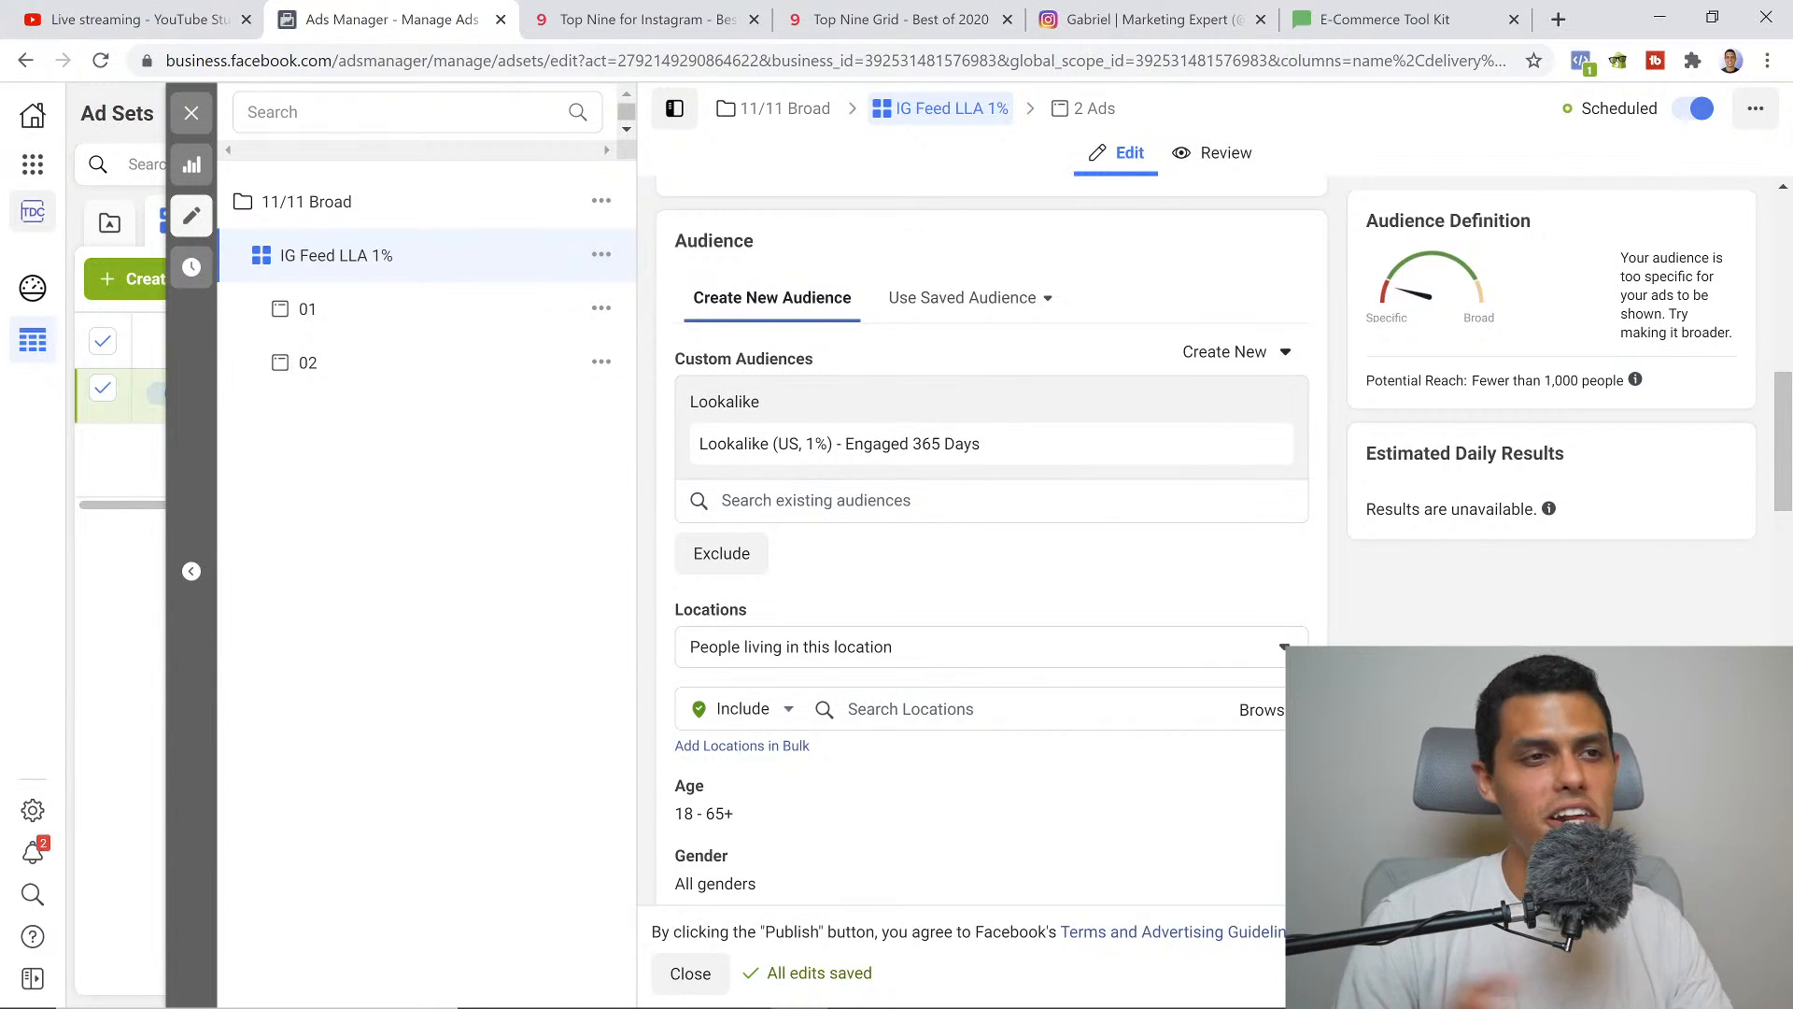
Review the IG Feed LLA 1% ad set's audience, locations, demographics and manual placements, including the Feeds placement
scroll(1415, 642, down, 3)
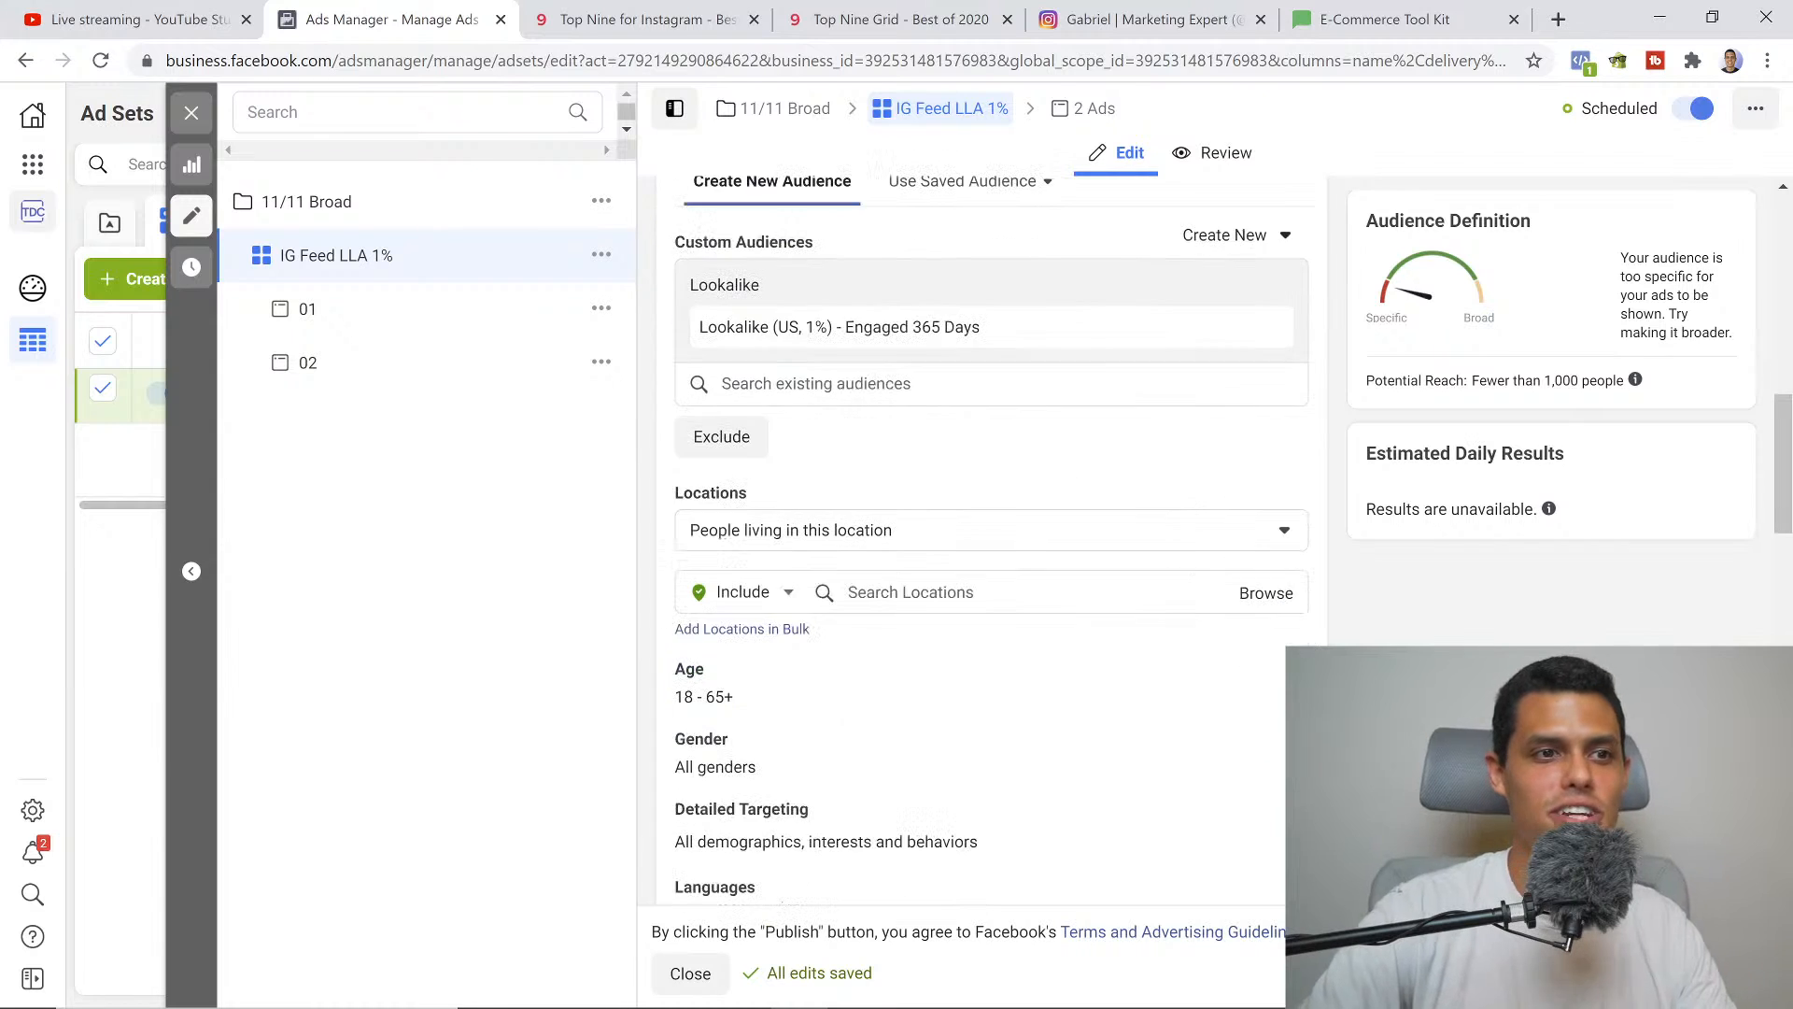
scroll(943, 481, up, 3)
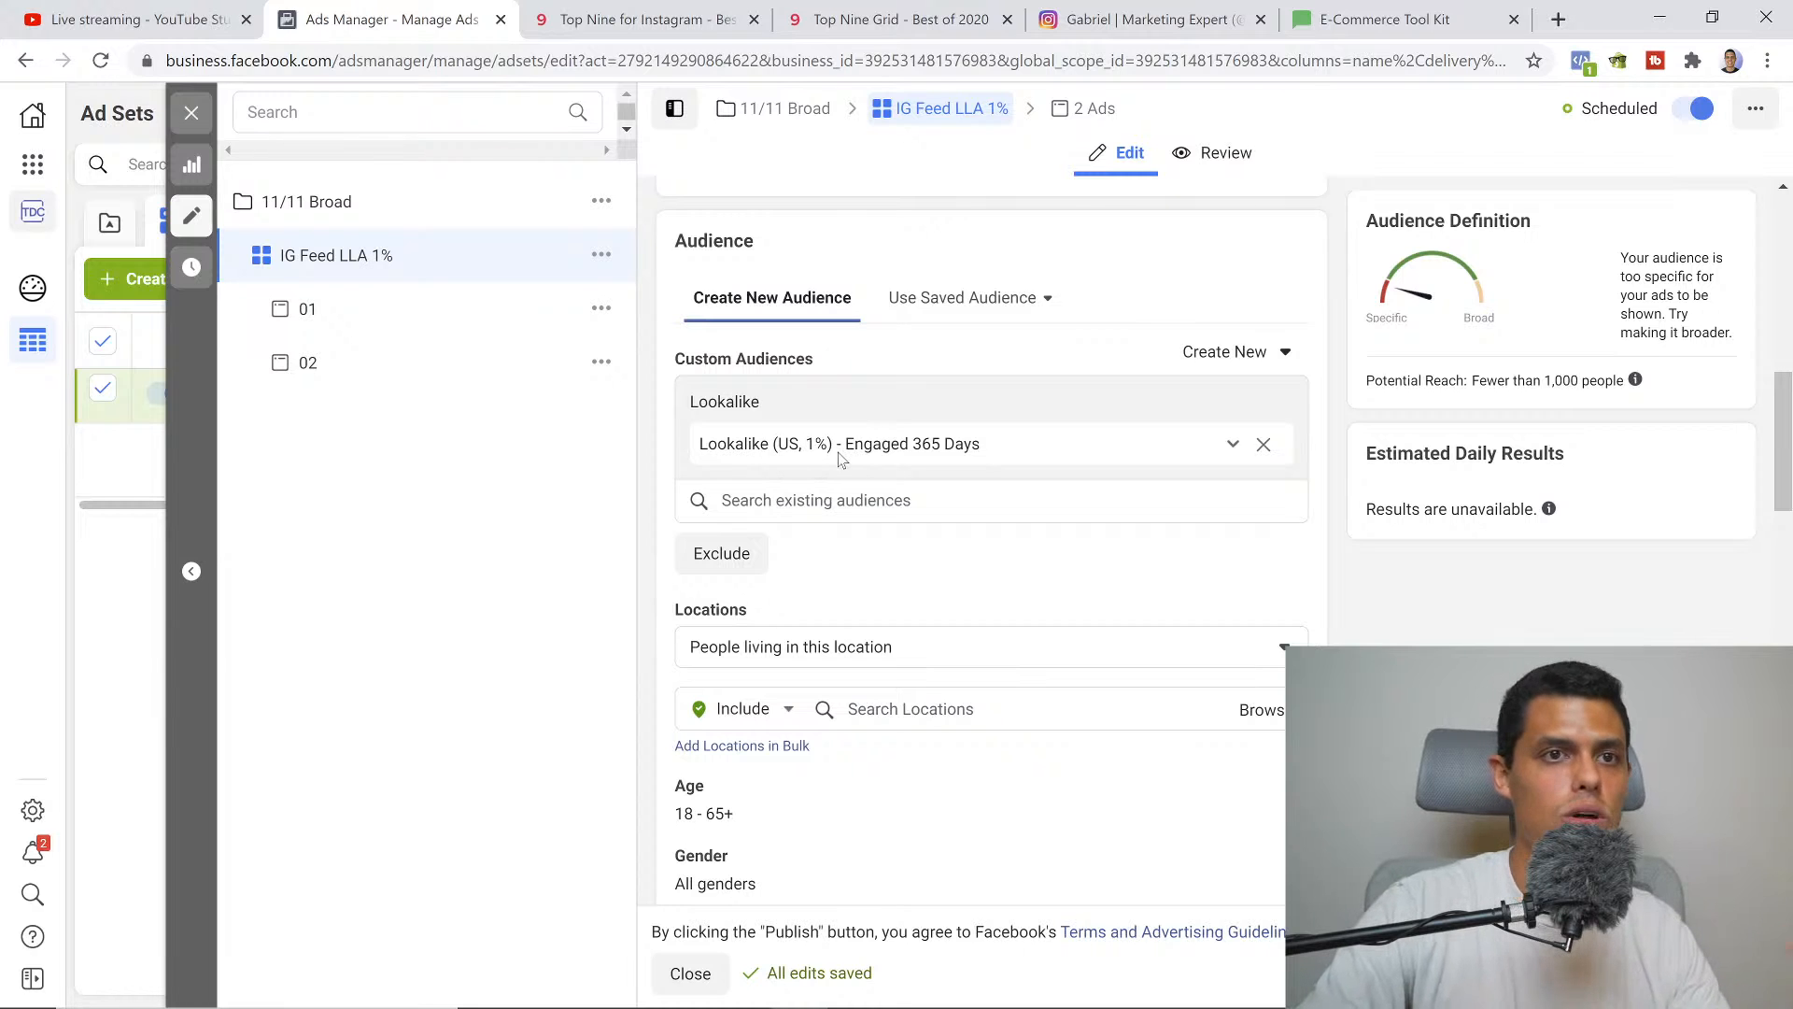
scroll(838, 452, down, 3)
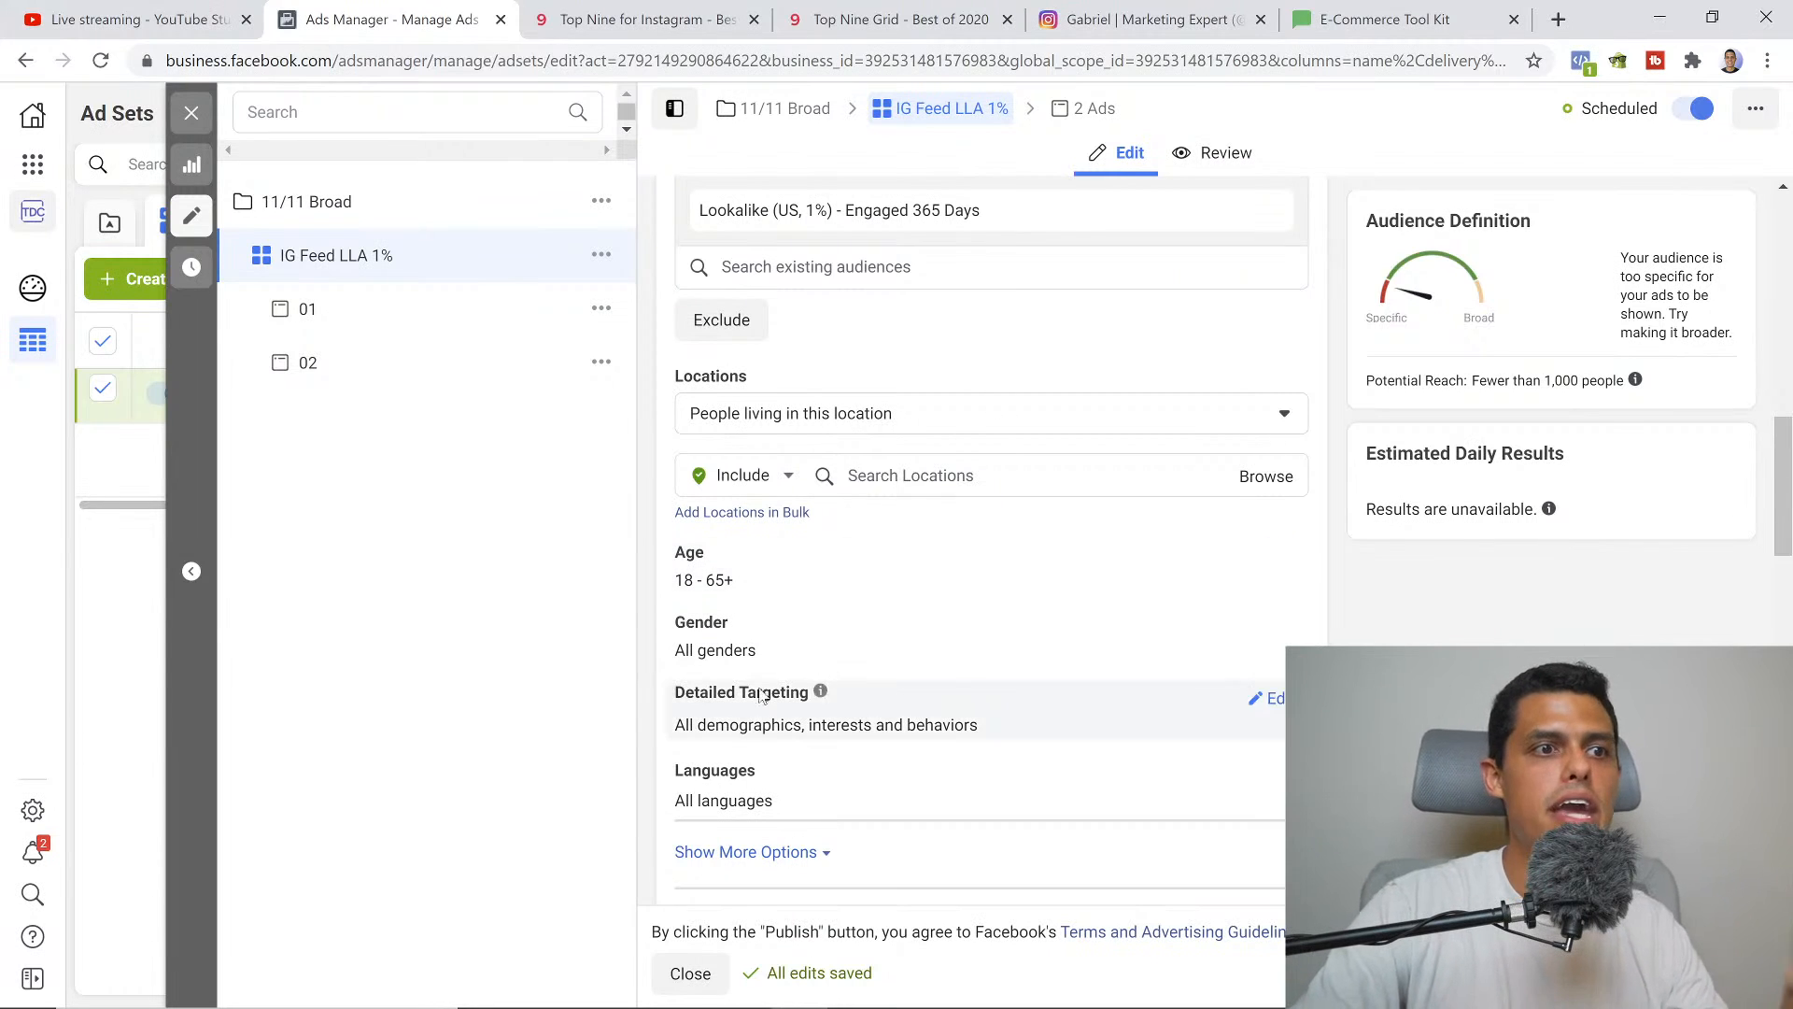
scroll(1012, 720, up, 3)
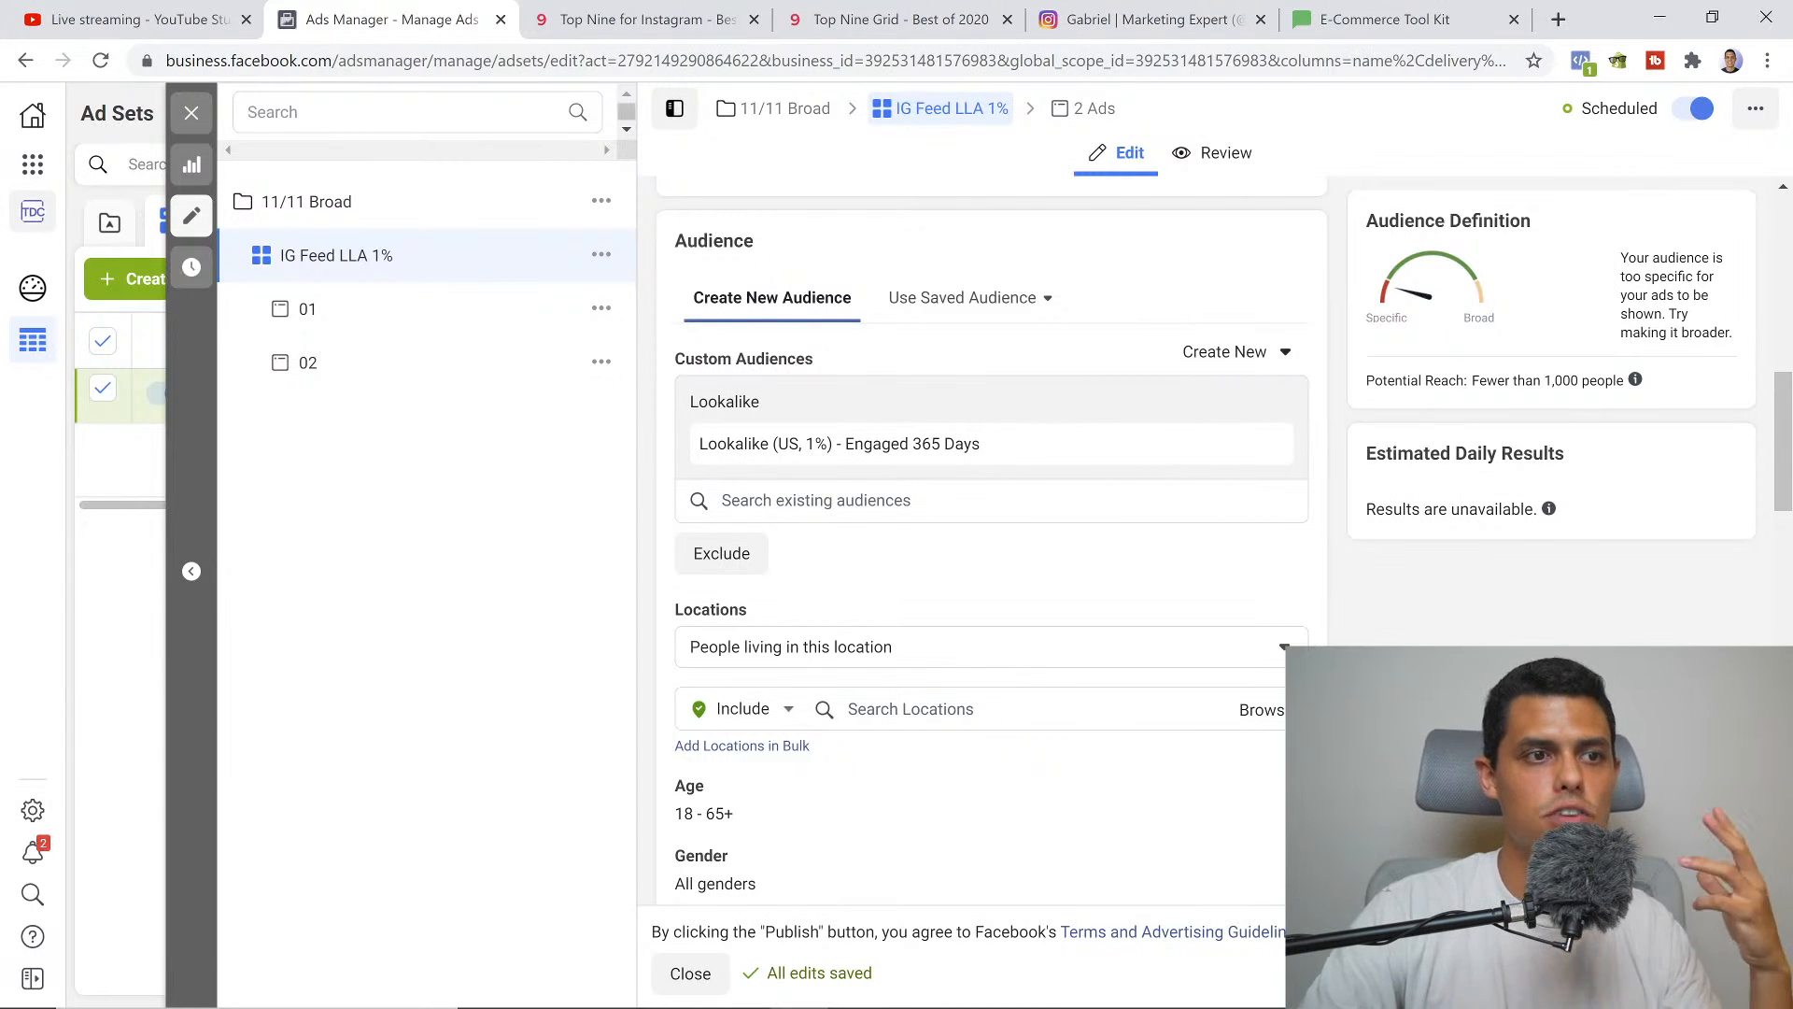
scroll(1009, 728, down, 5)
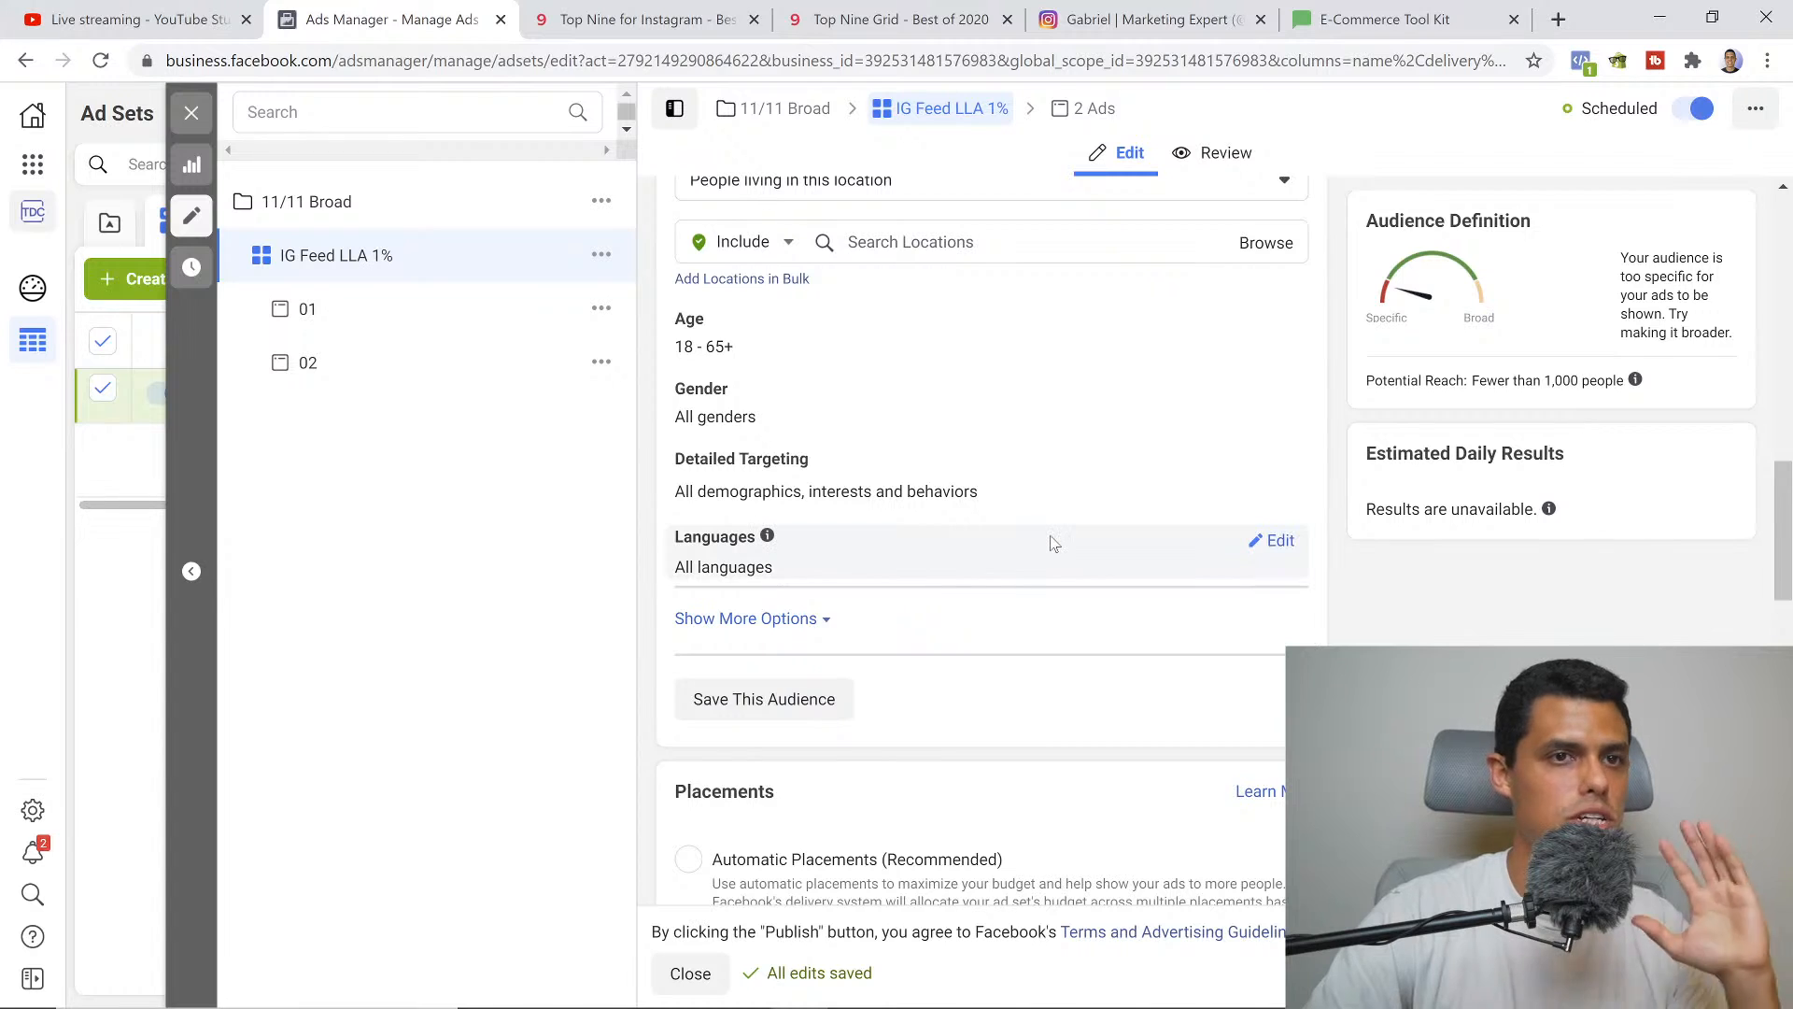
scroll(1054, 544, down, 4)
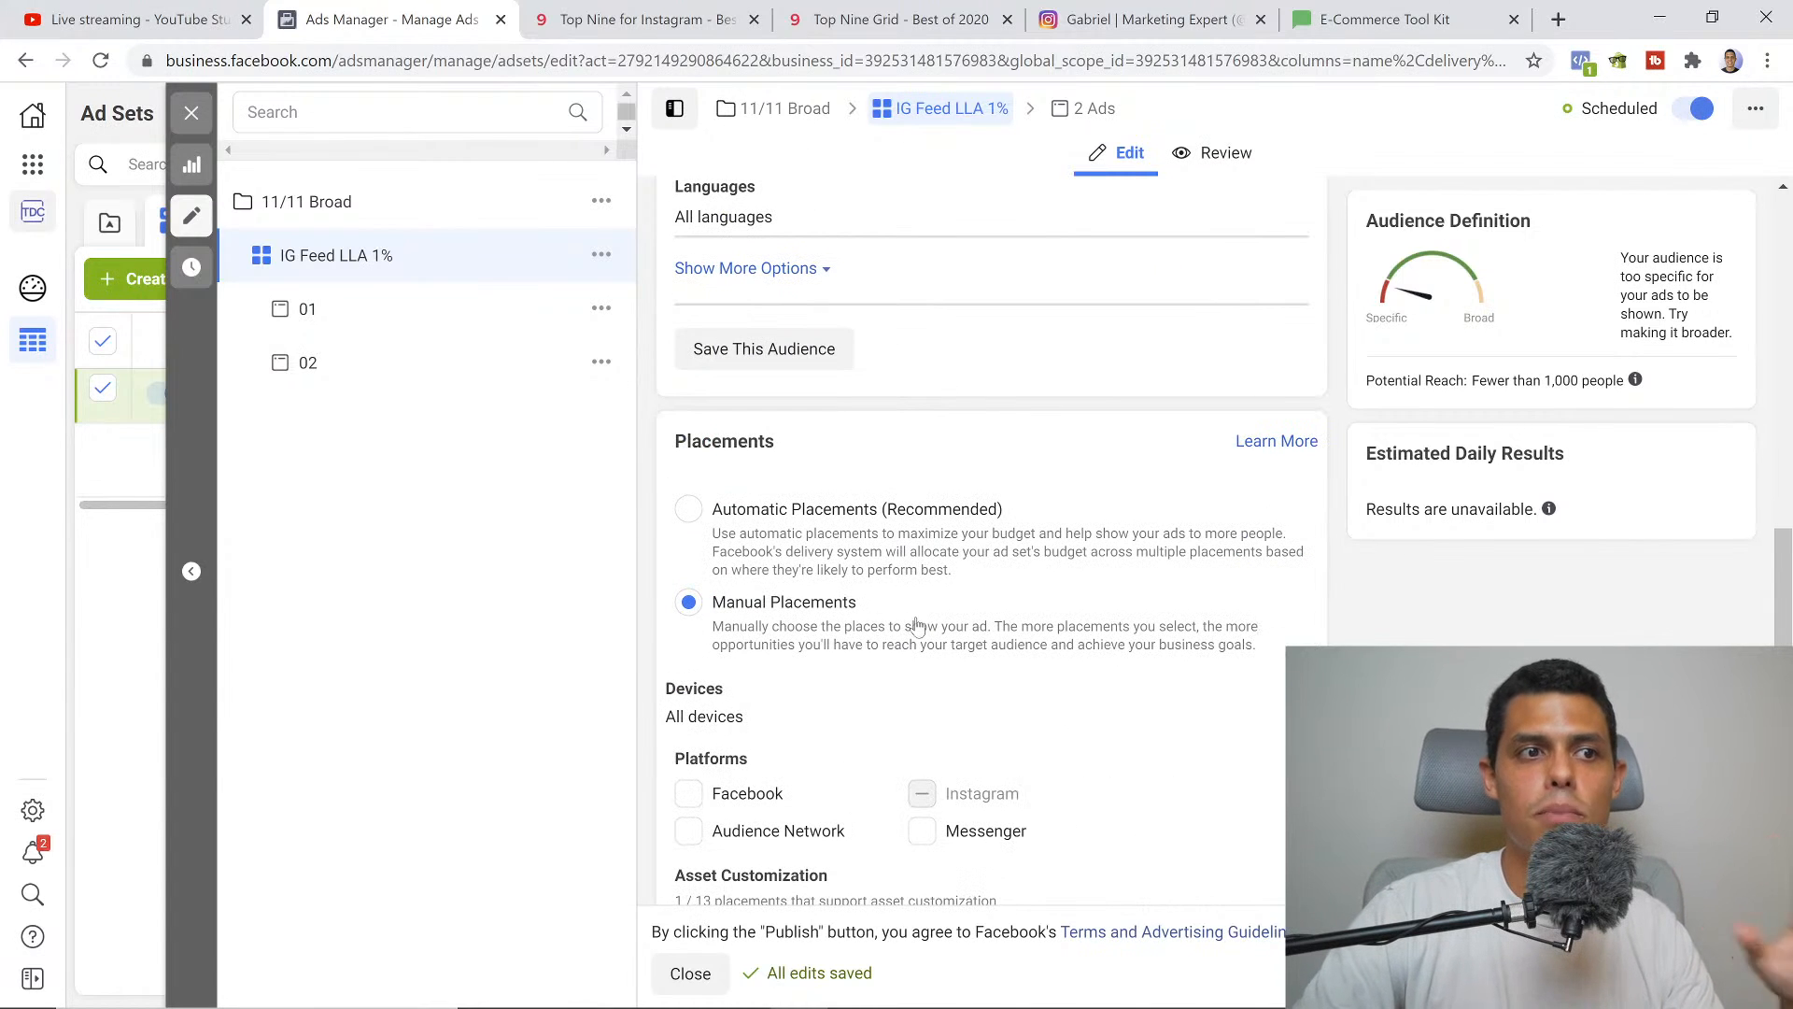
scroll(920, 635, down, 3)
scroll(924, 641, down, 4)
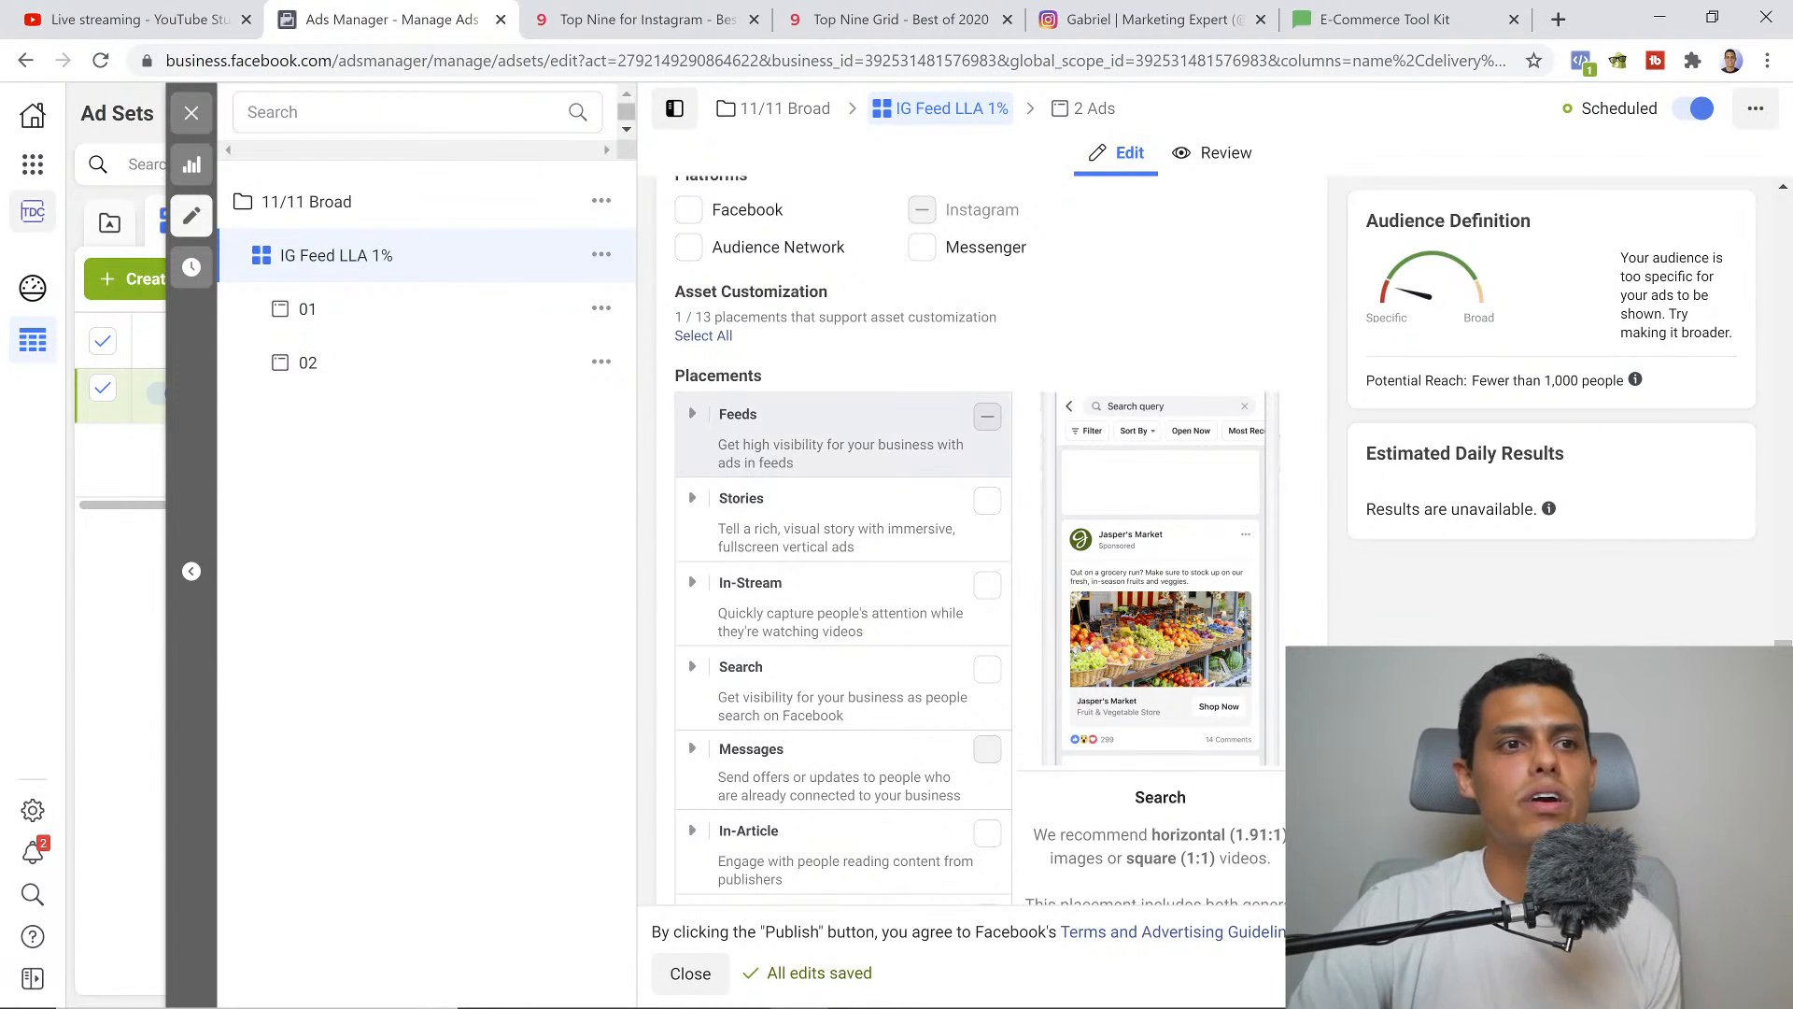
scroll(1001, 473, down, 3)
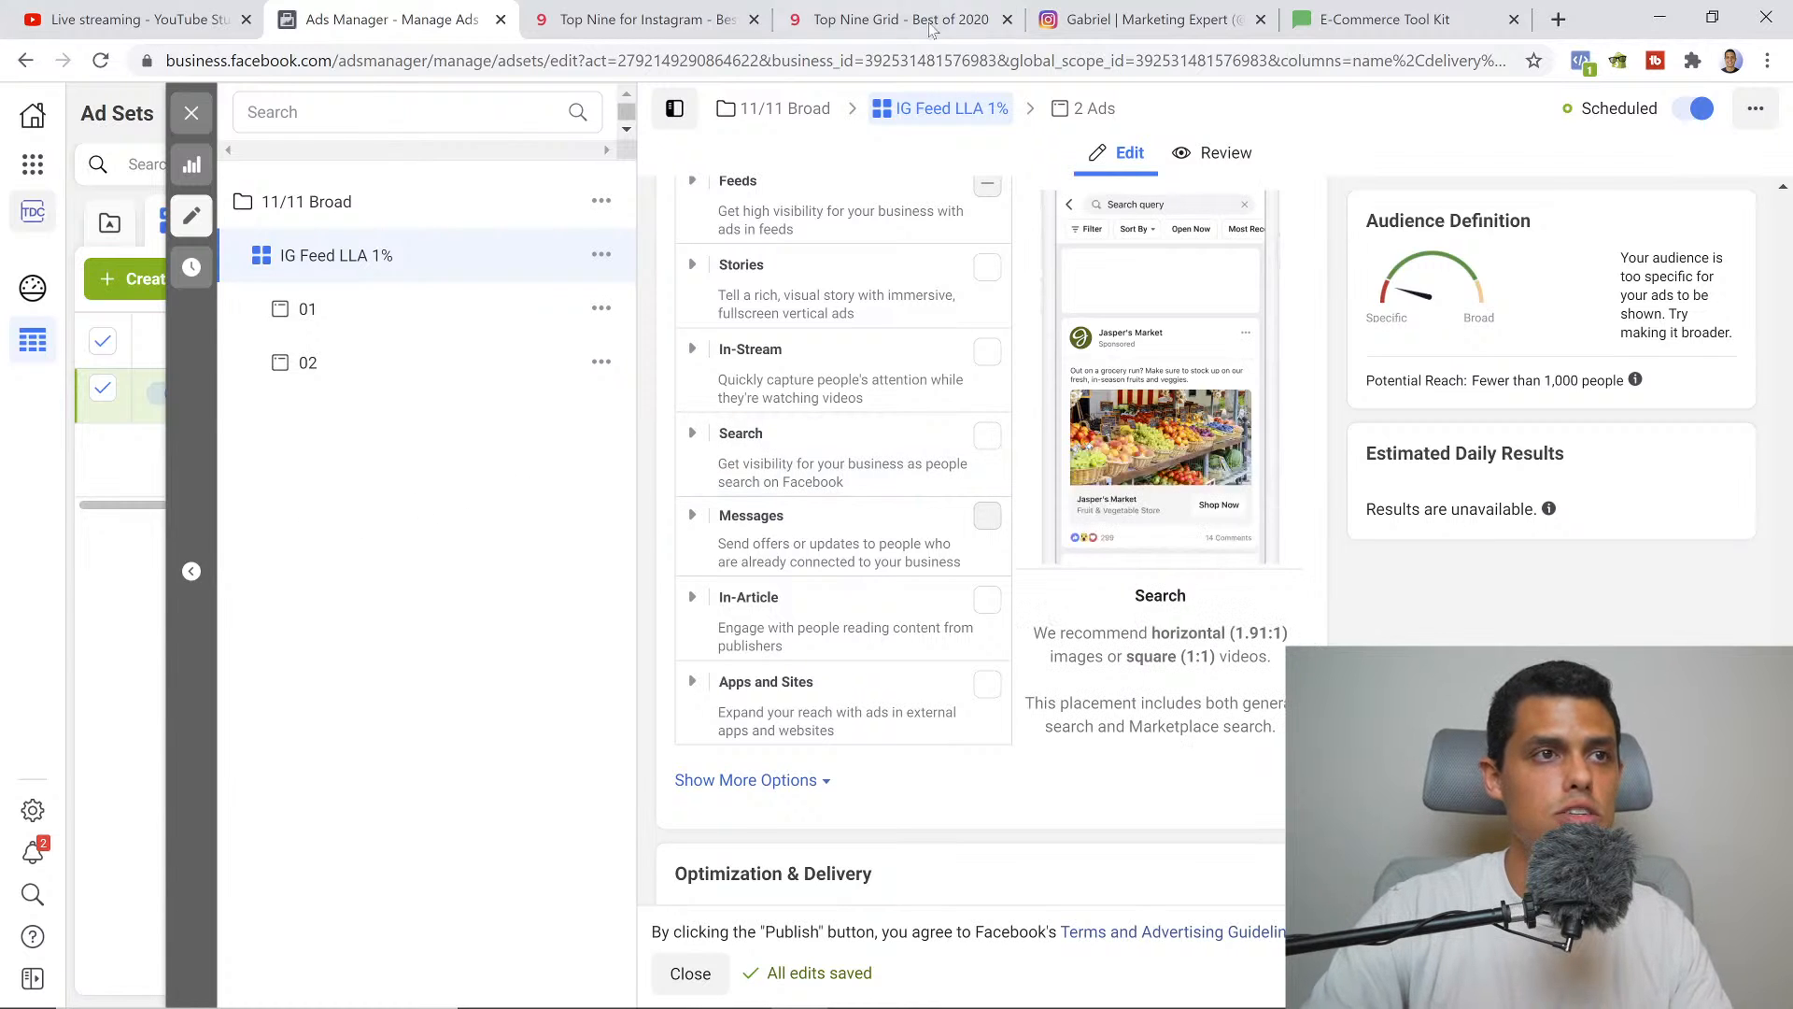
click(784, 22)
click(418, 20)
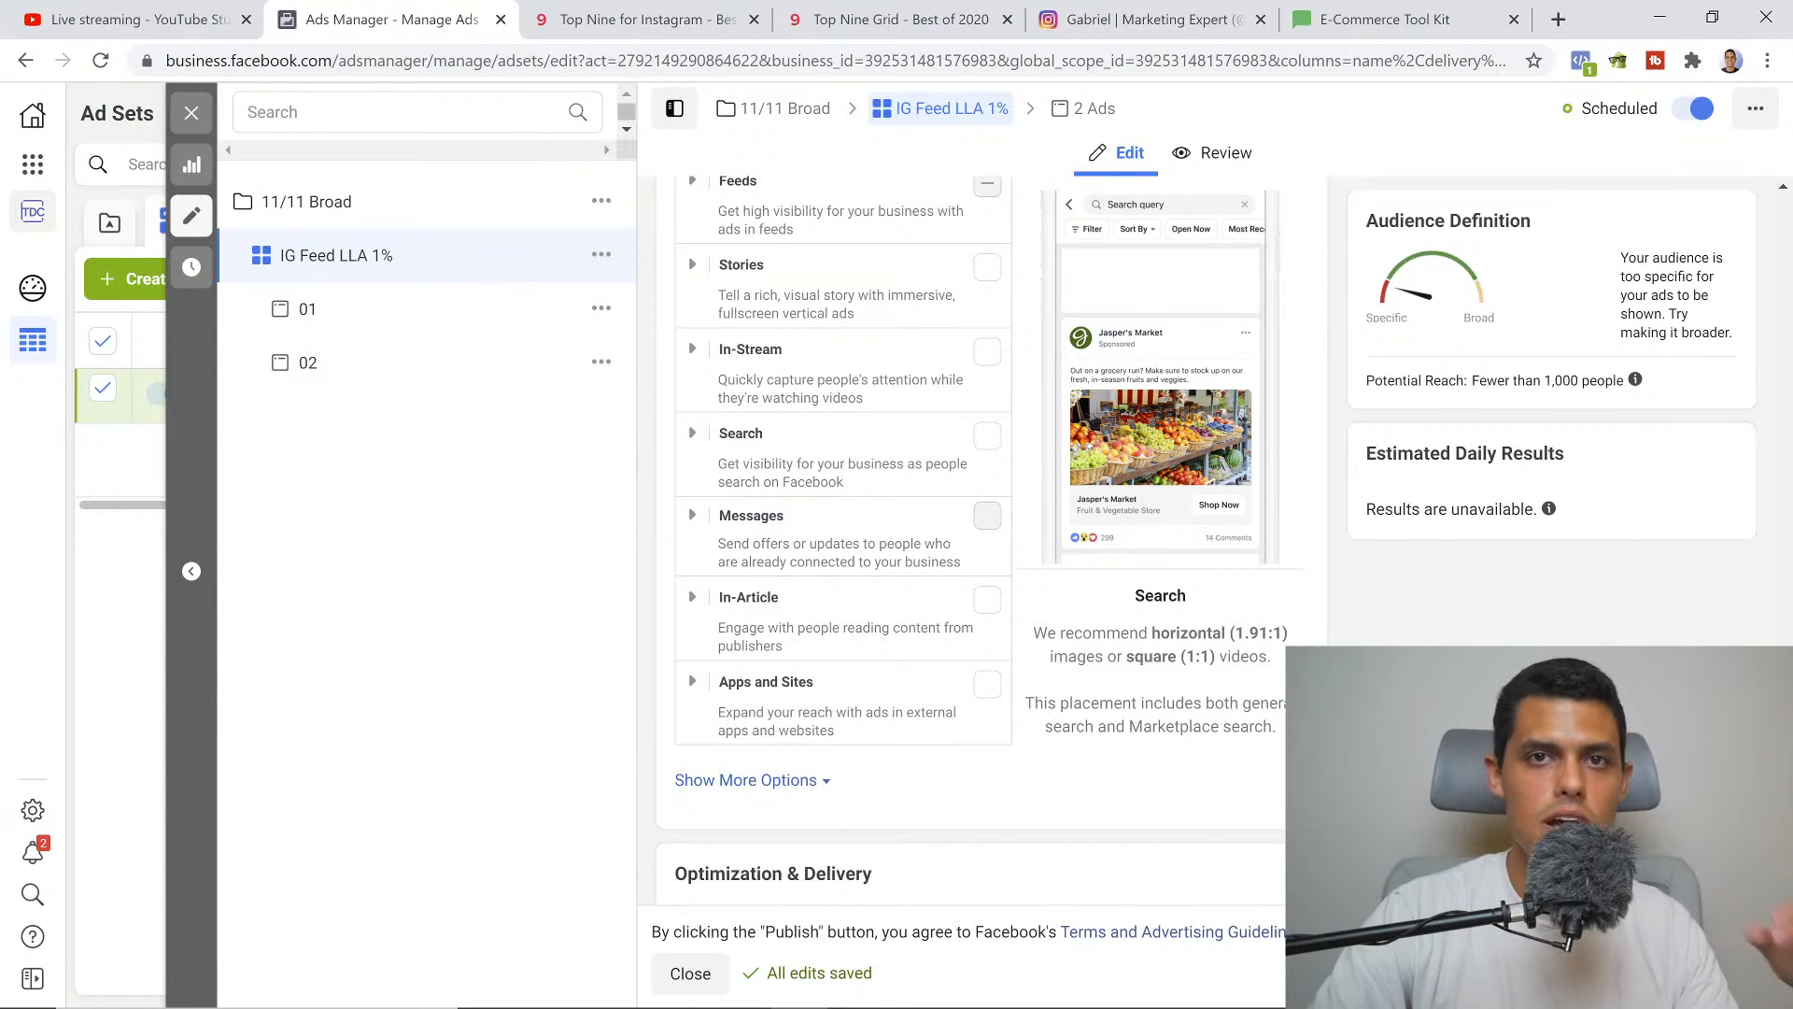
Close the IG Feed LLA 1% ad set without publishing its drafts, return to the campaign list and deselect the 11/11 Broad campaign
click(191, 113)
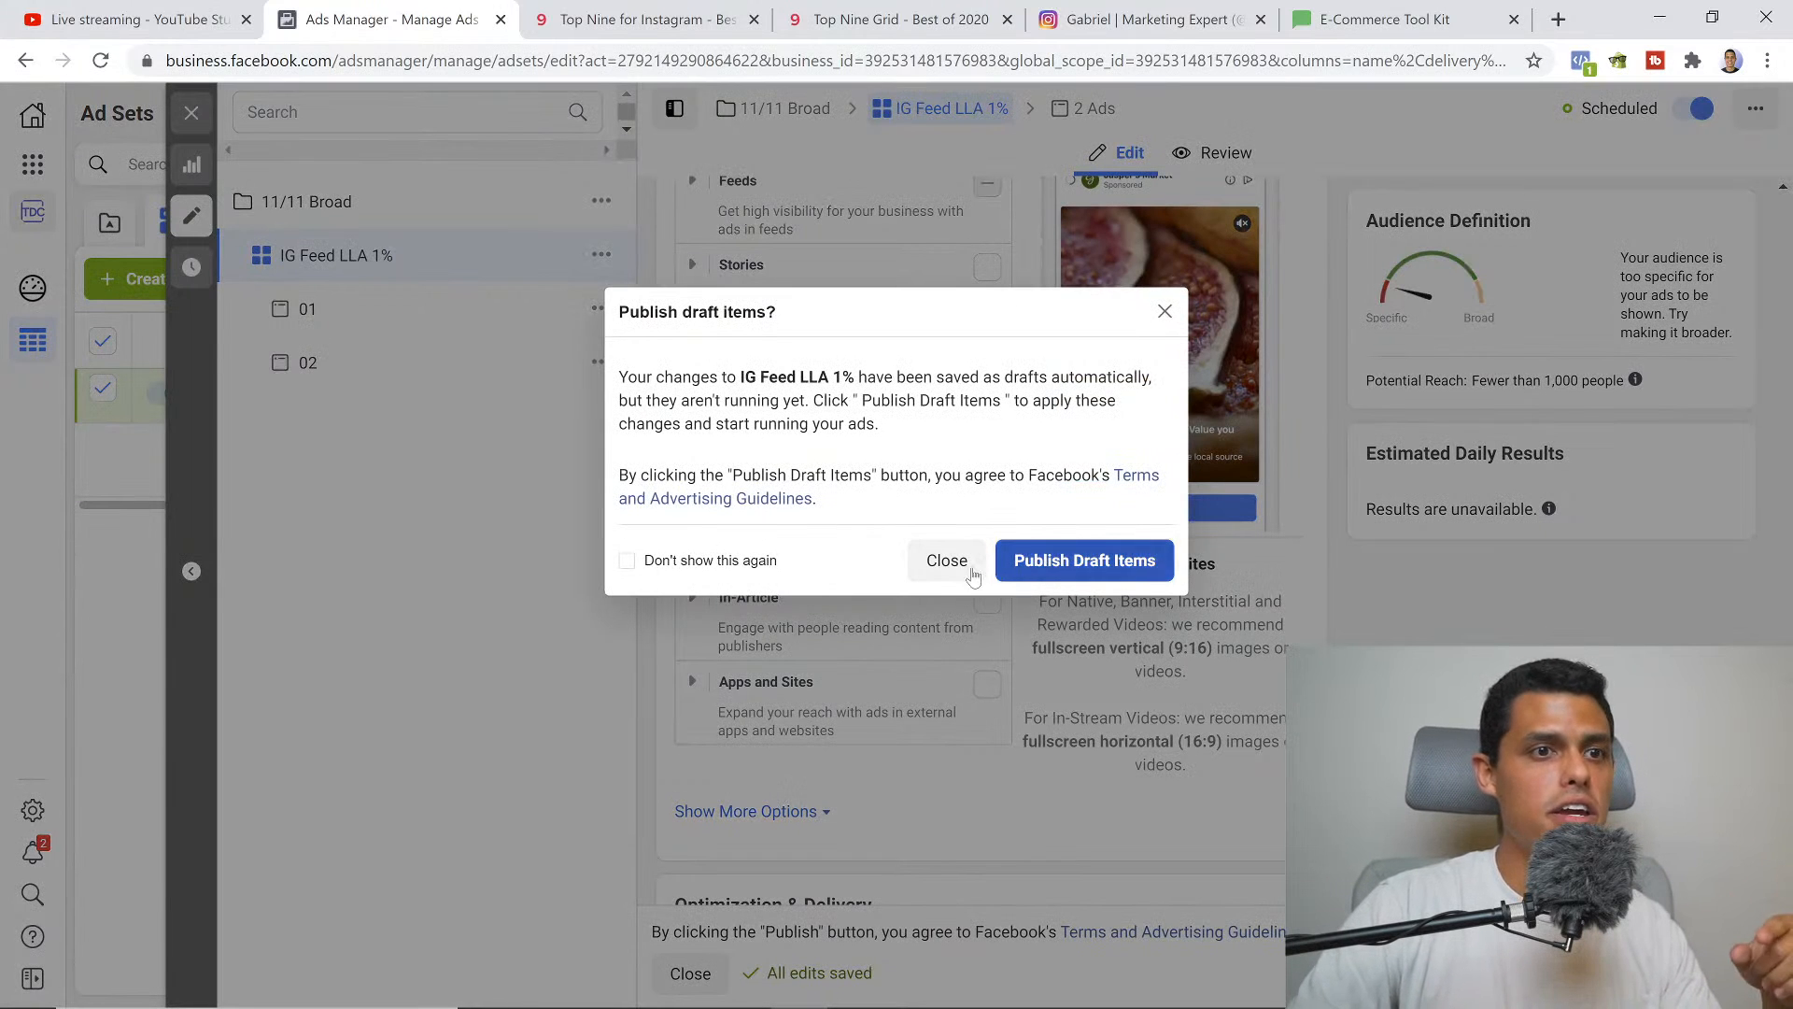
click(943, 571)
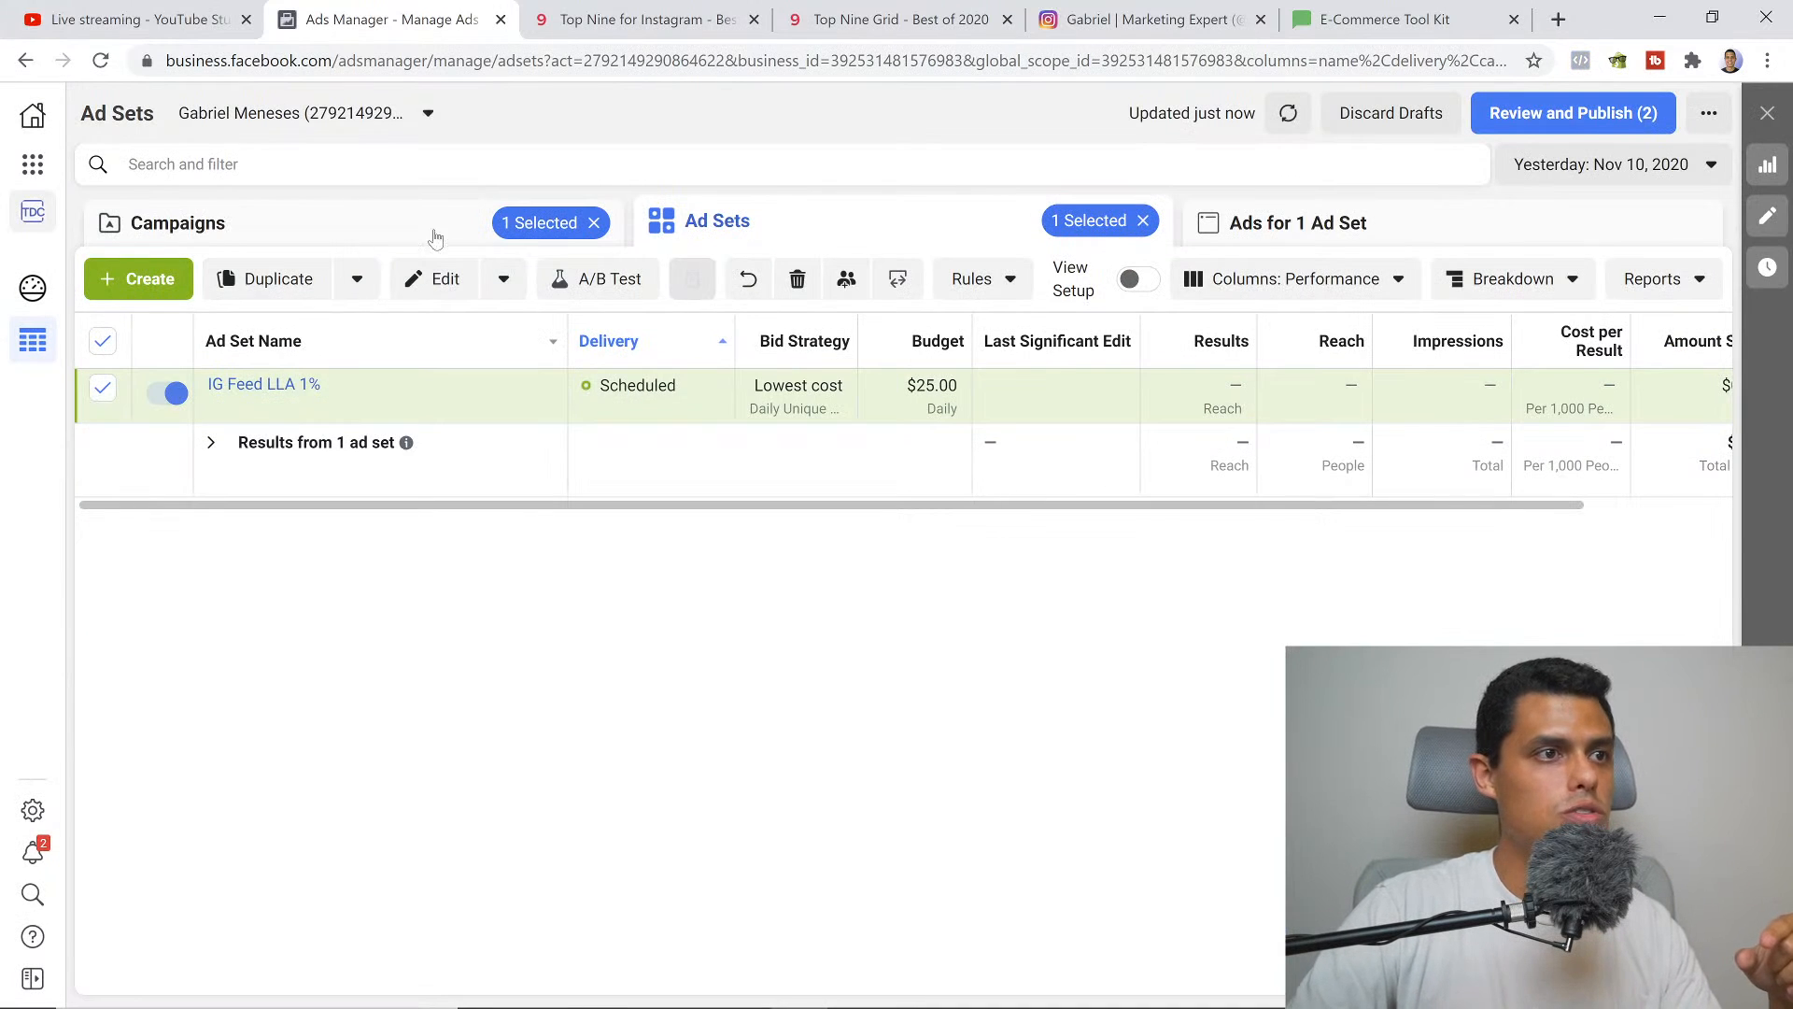
click(310, 239)
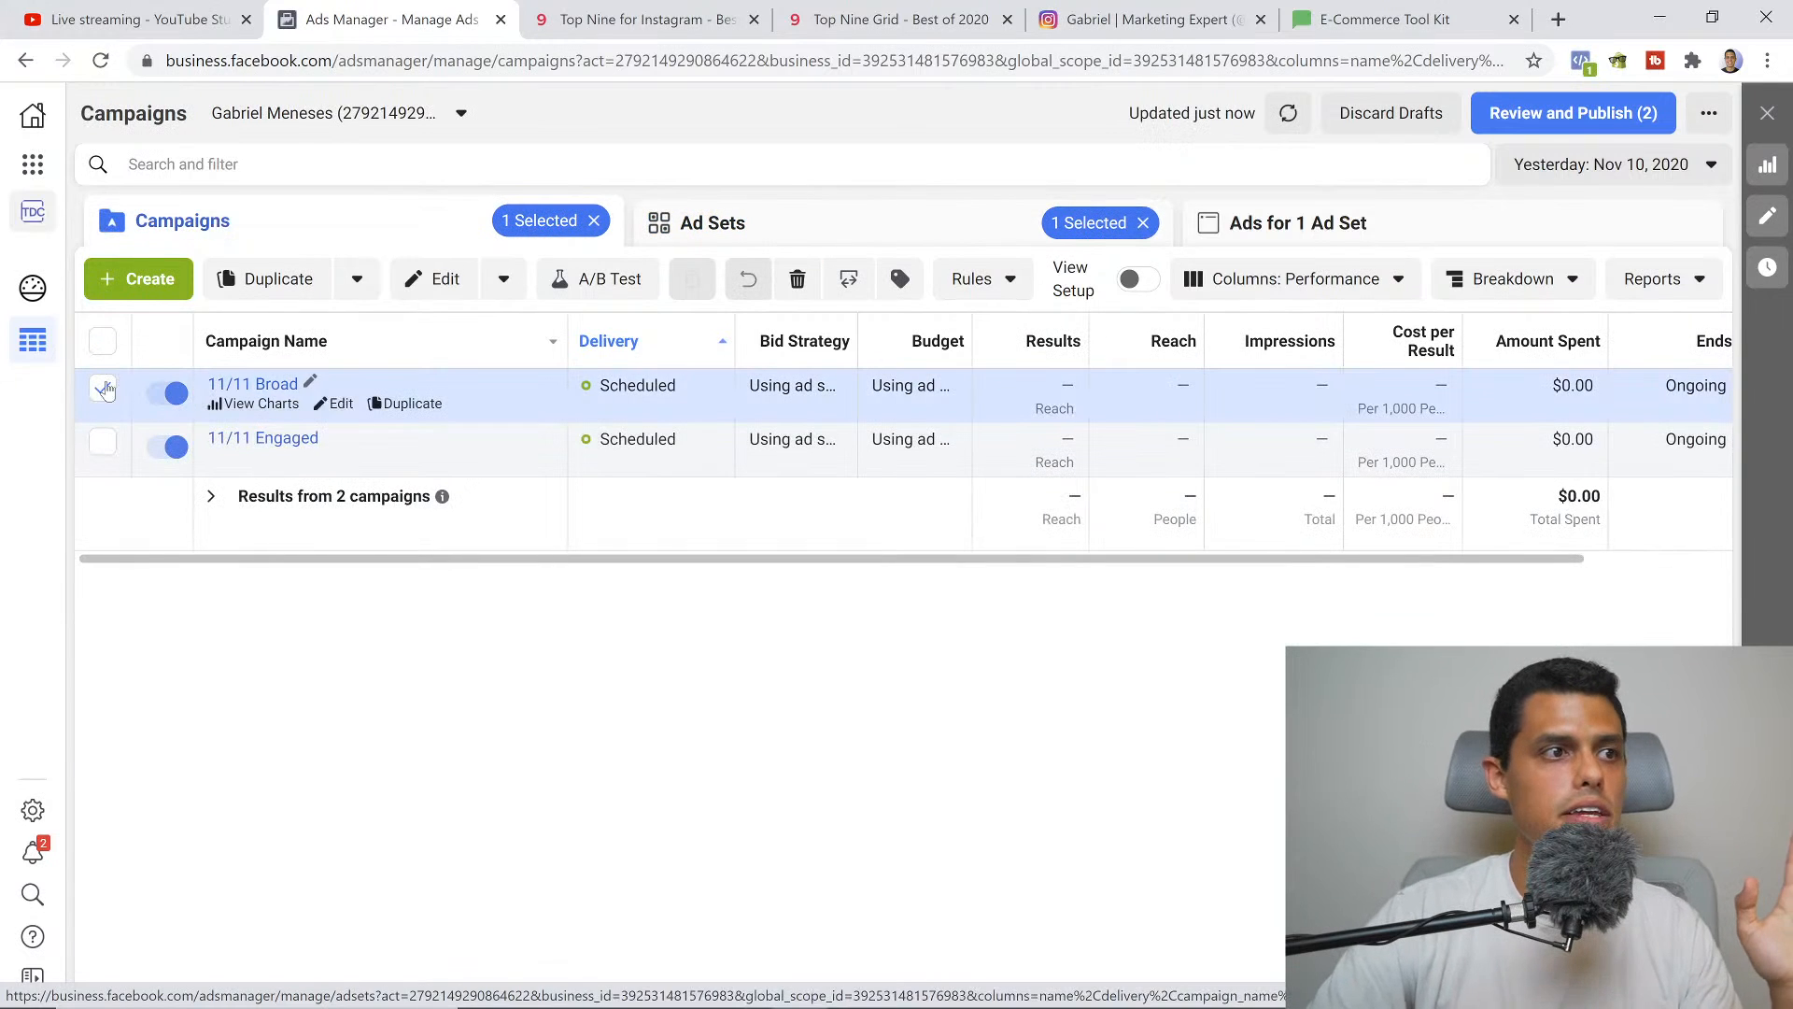
click(102, 390)
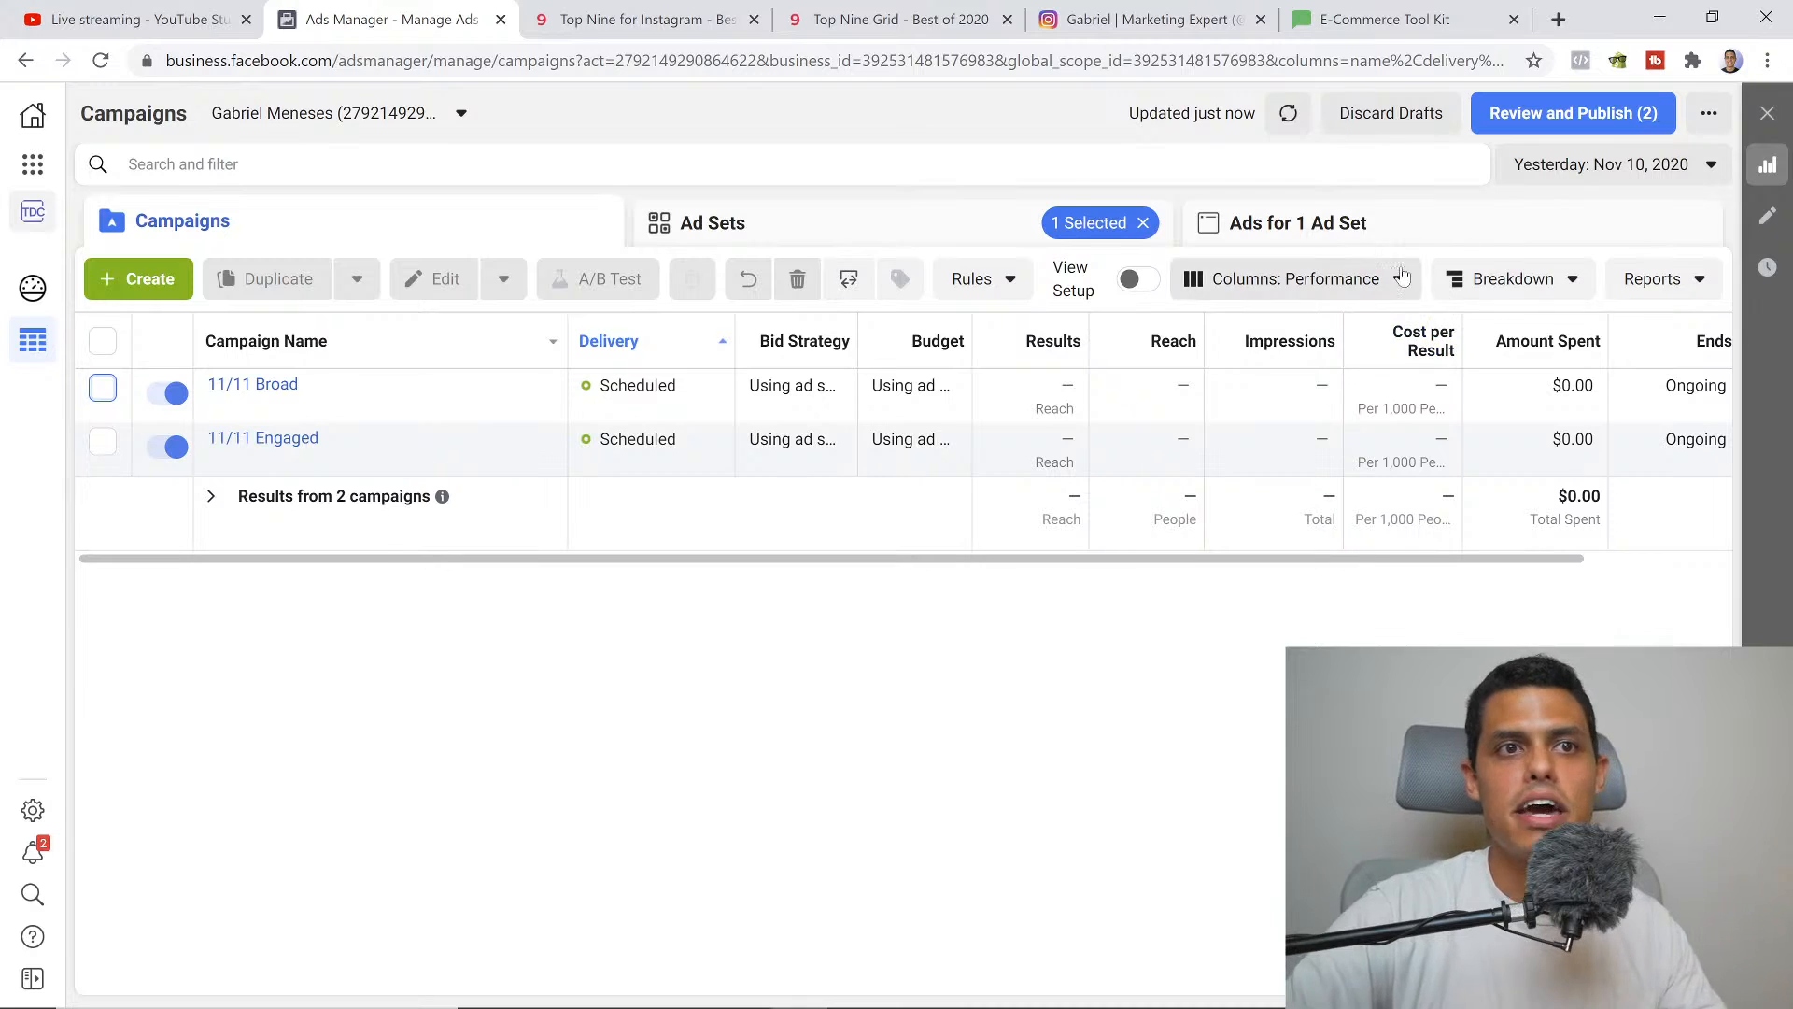
Apply the IG Engaged column preset to the campaign list, and check the Top Nine grid before returning to Ads Manager
mouse_move(1279, 356)
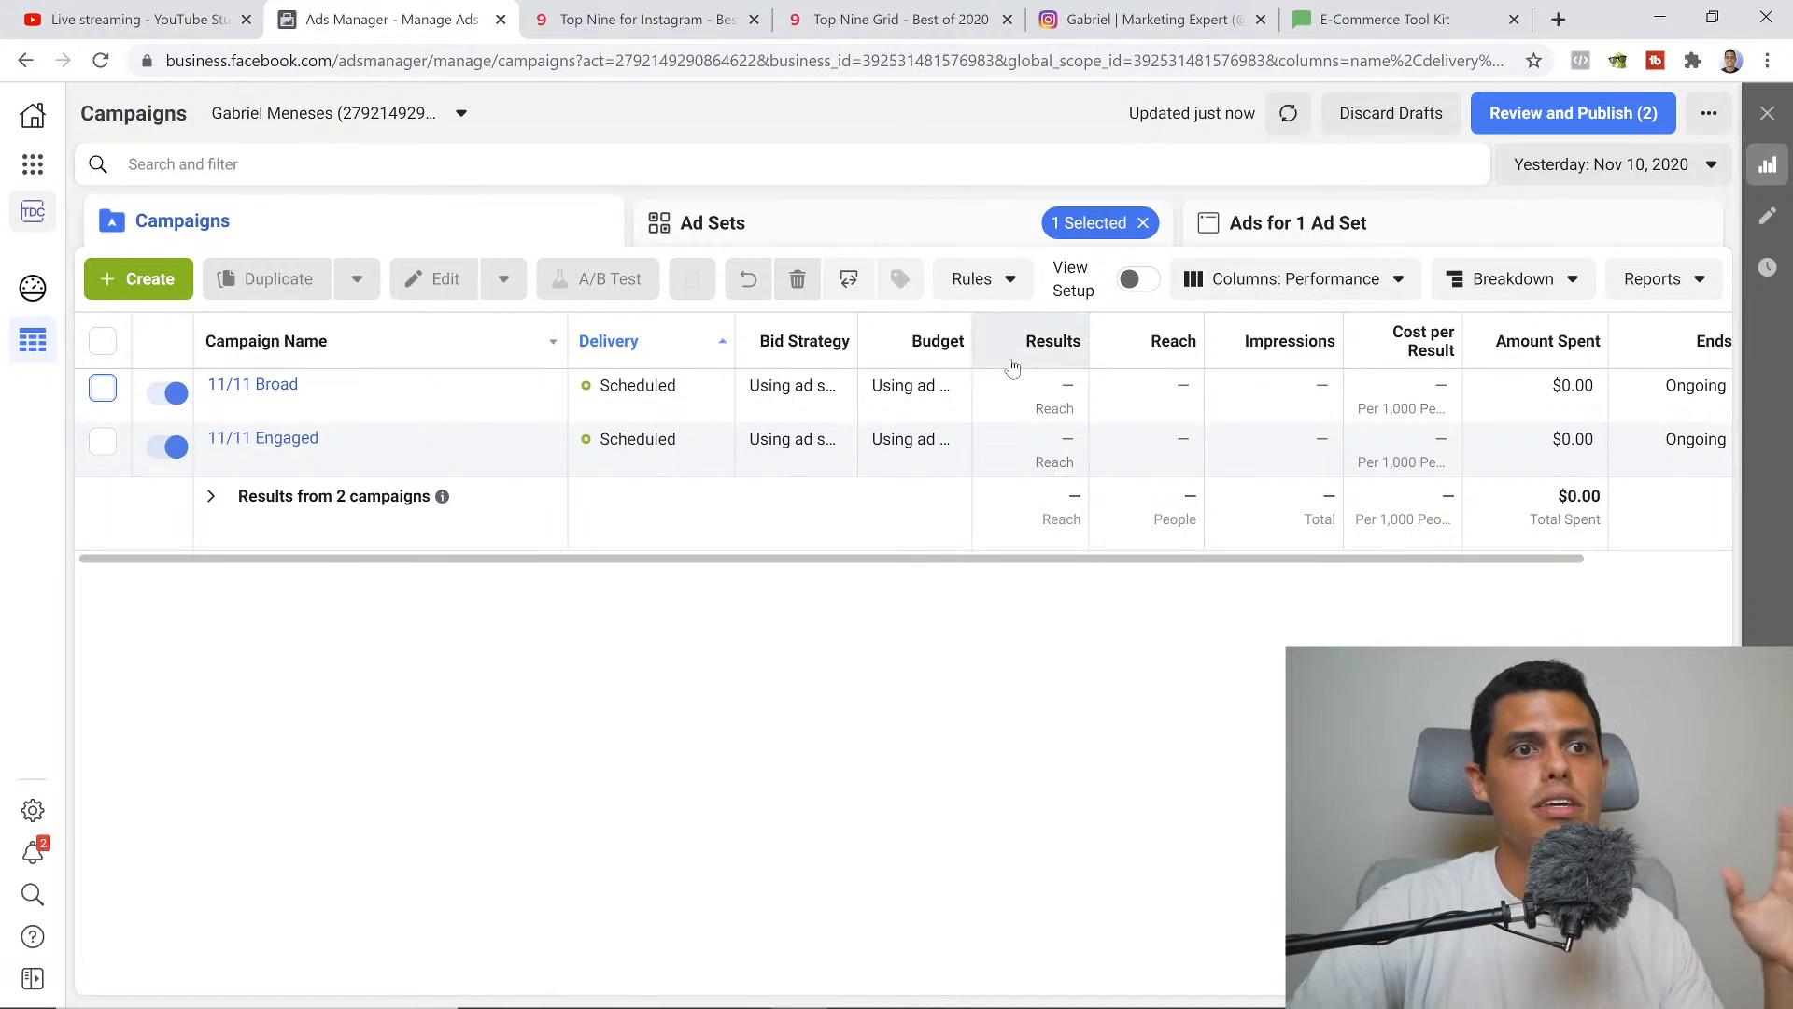
click(1279, 282)
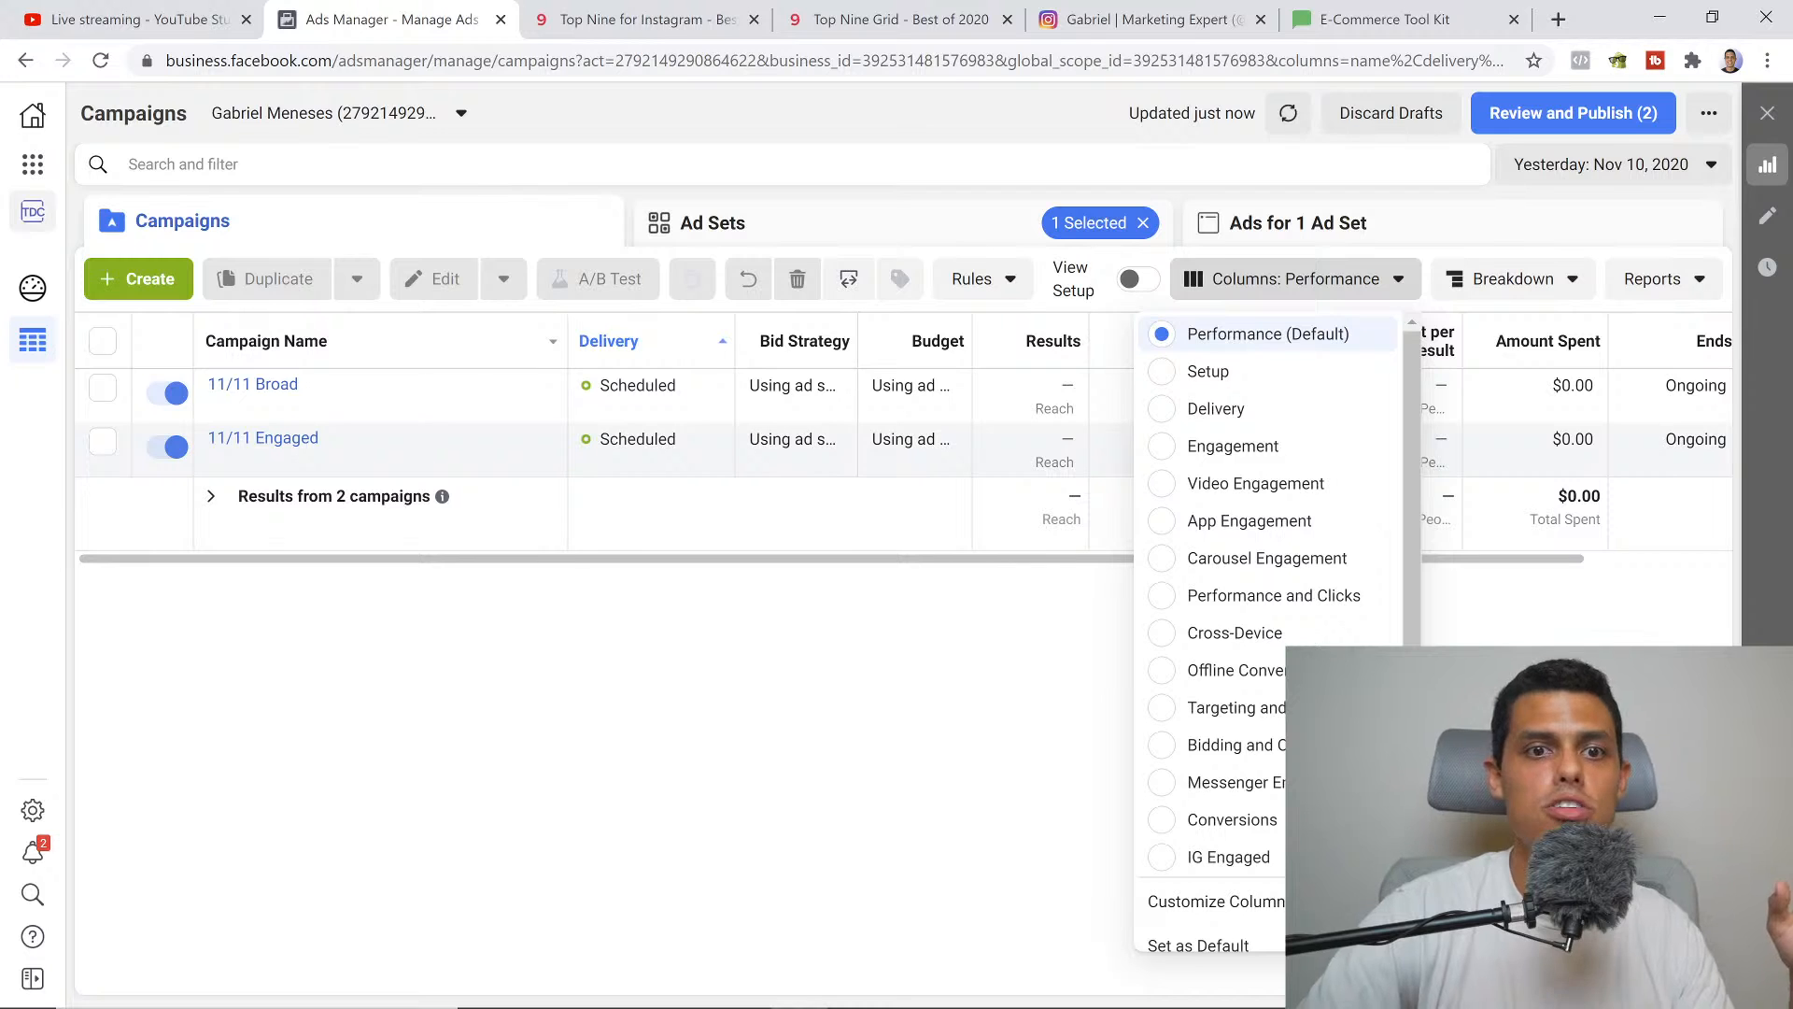
scroll(1264, 747, down, 1)
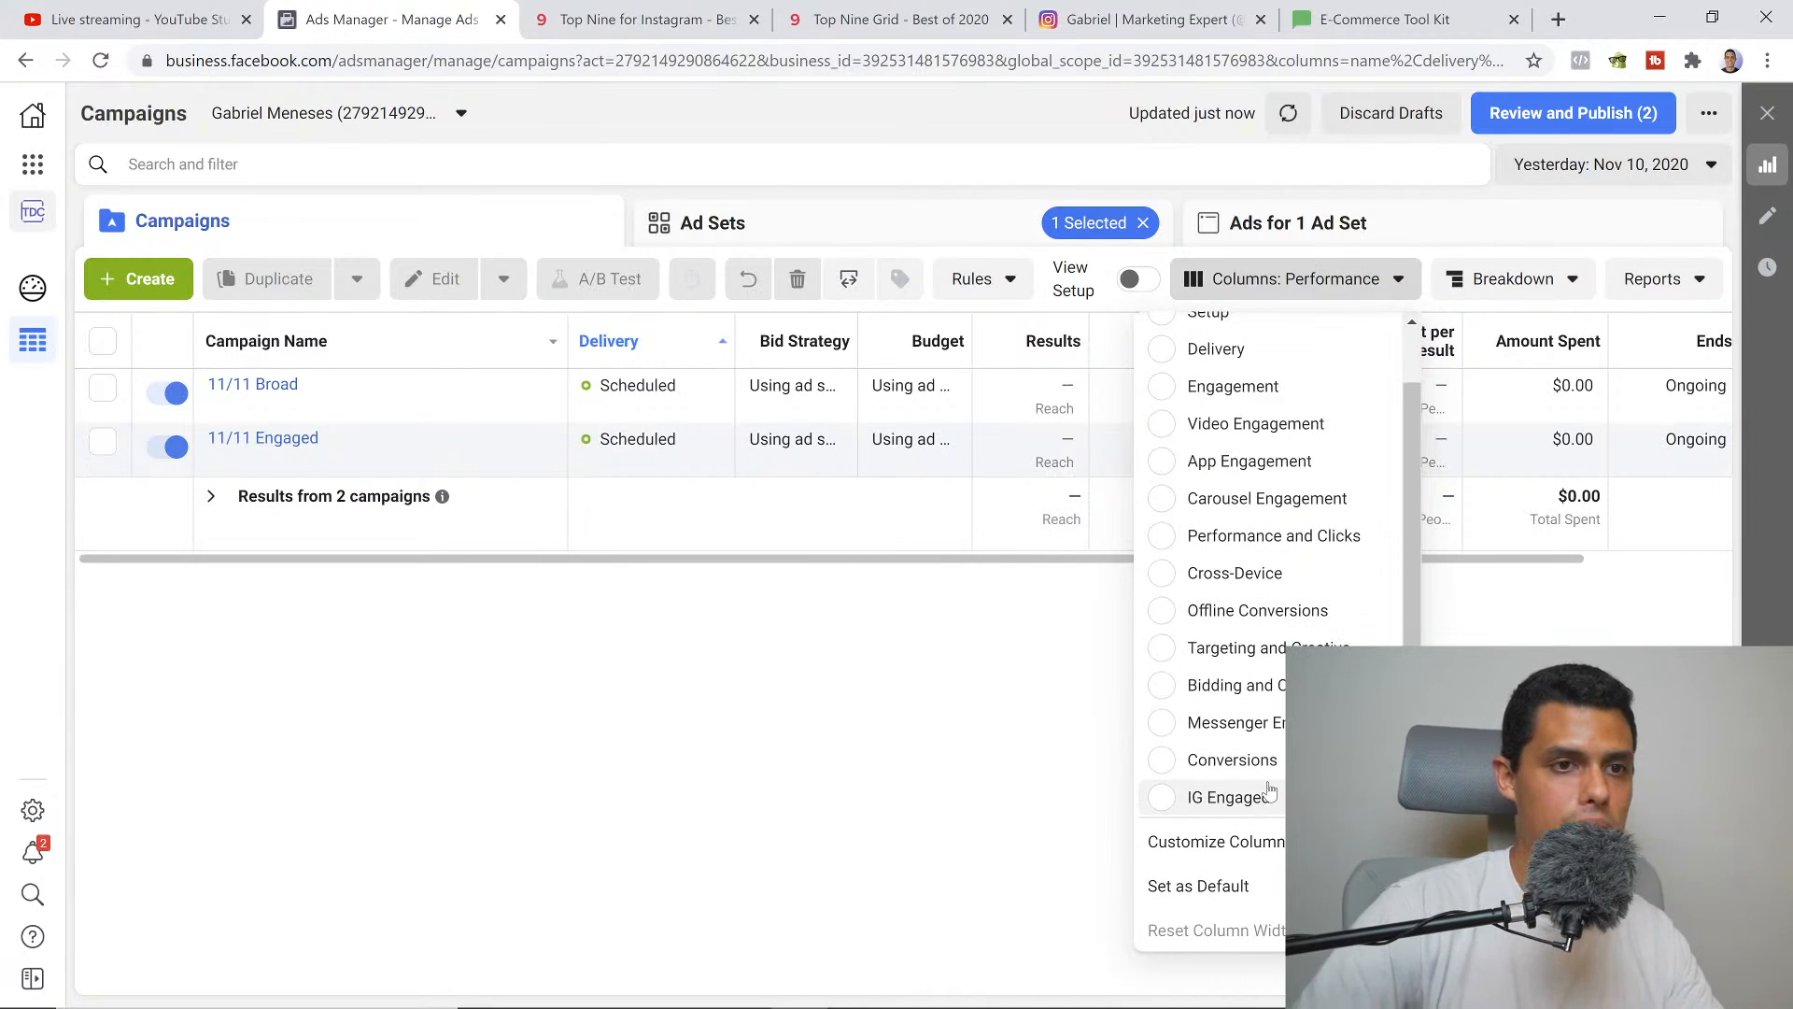
click(1158, 799)
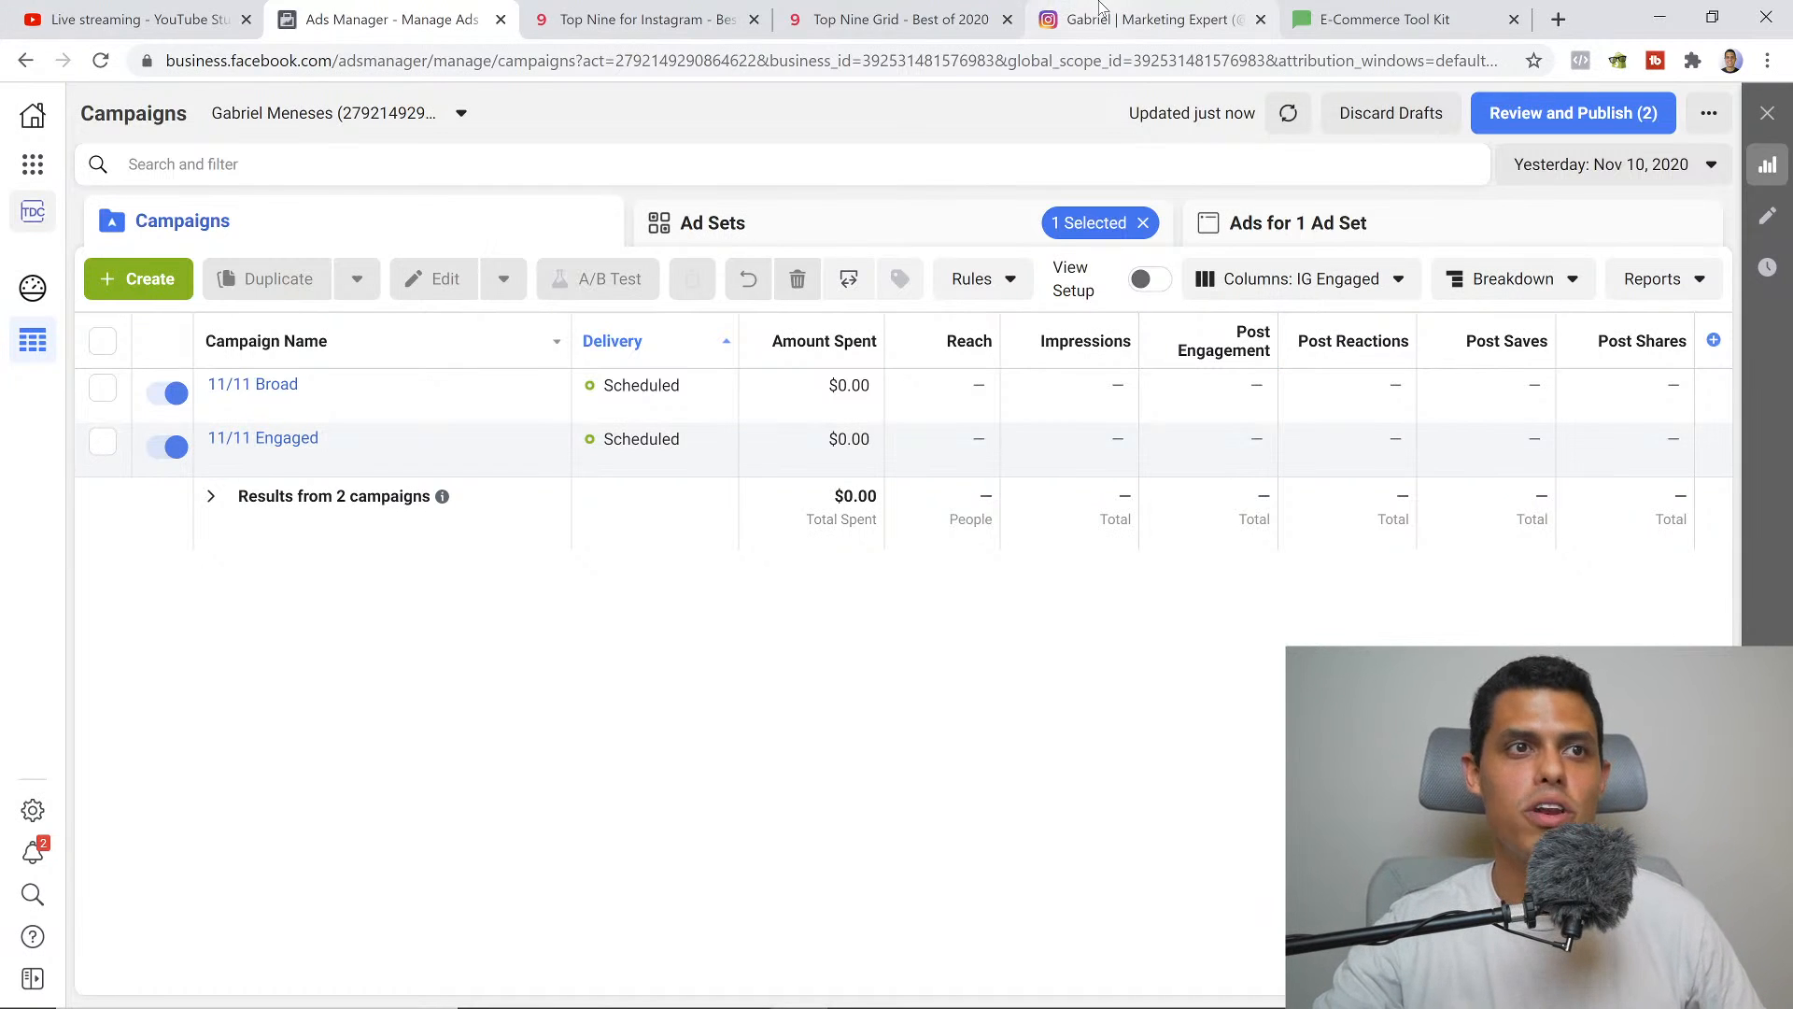
click(893, 11)
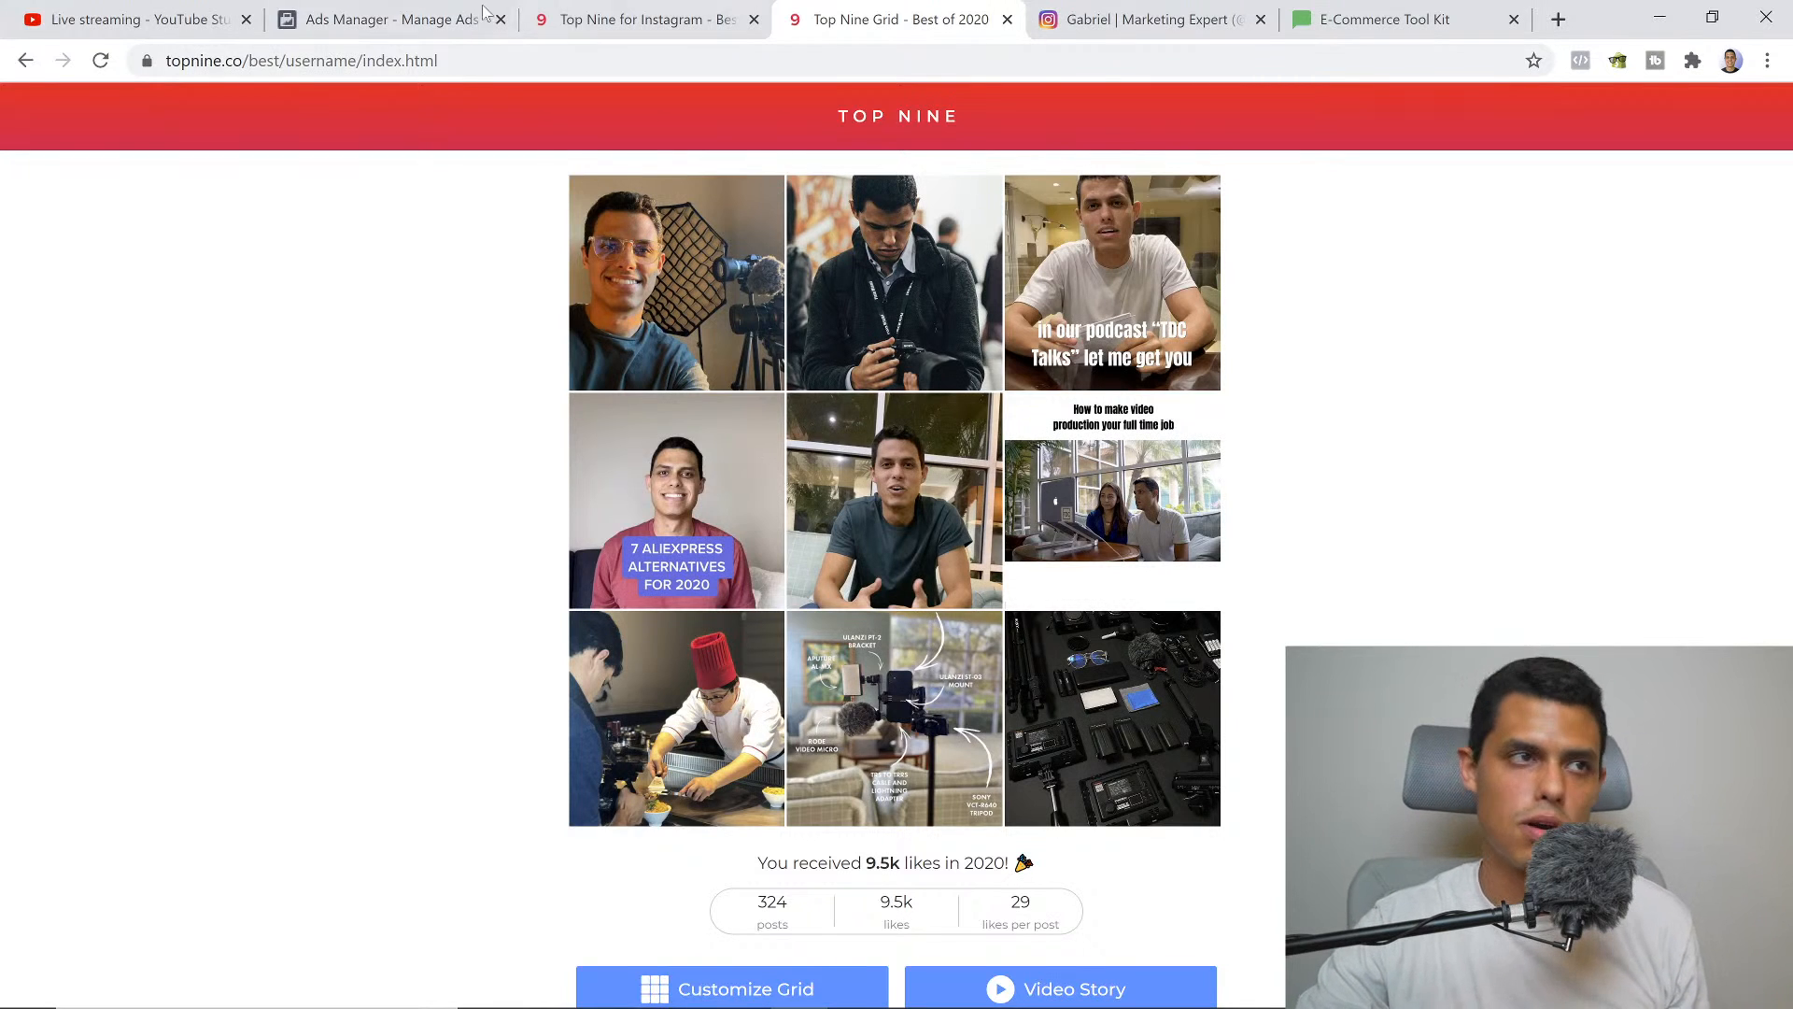
click(420, 13)
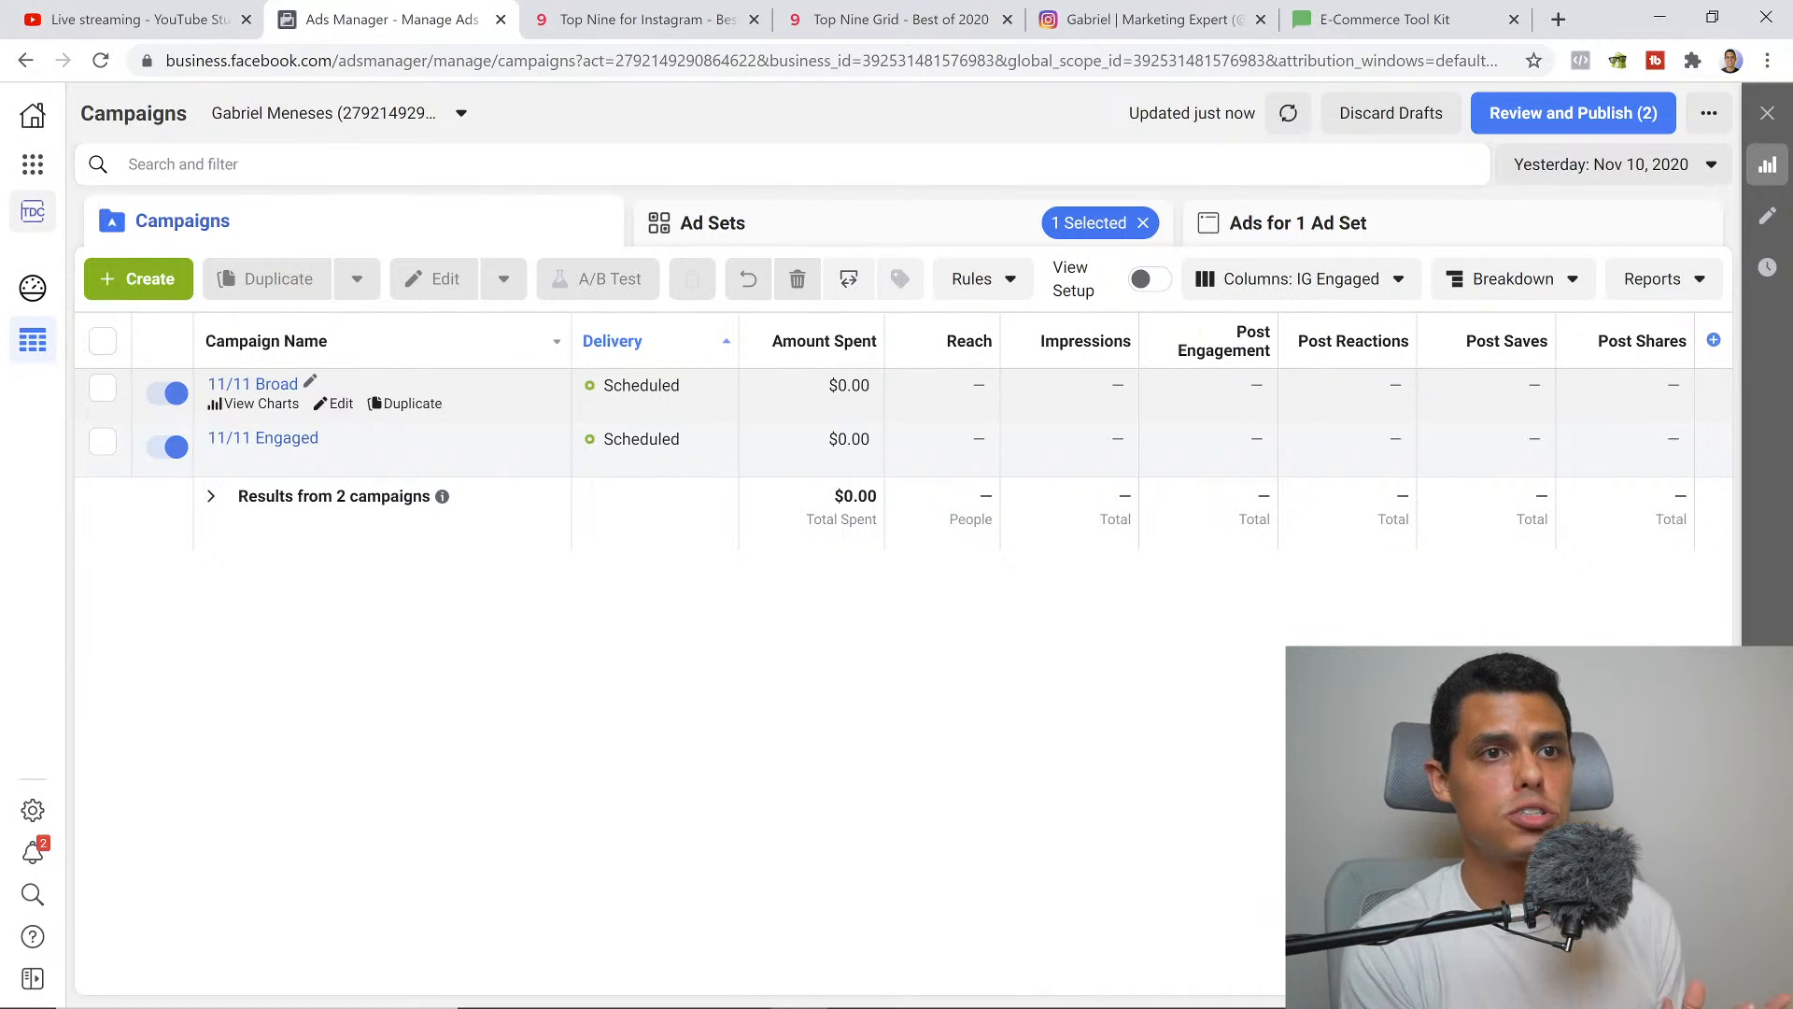
Look through the column customization of the IG Engaged preset, including its save-as-preset option, and close it without applying changes
click(1298, 278)
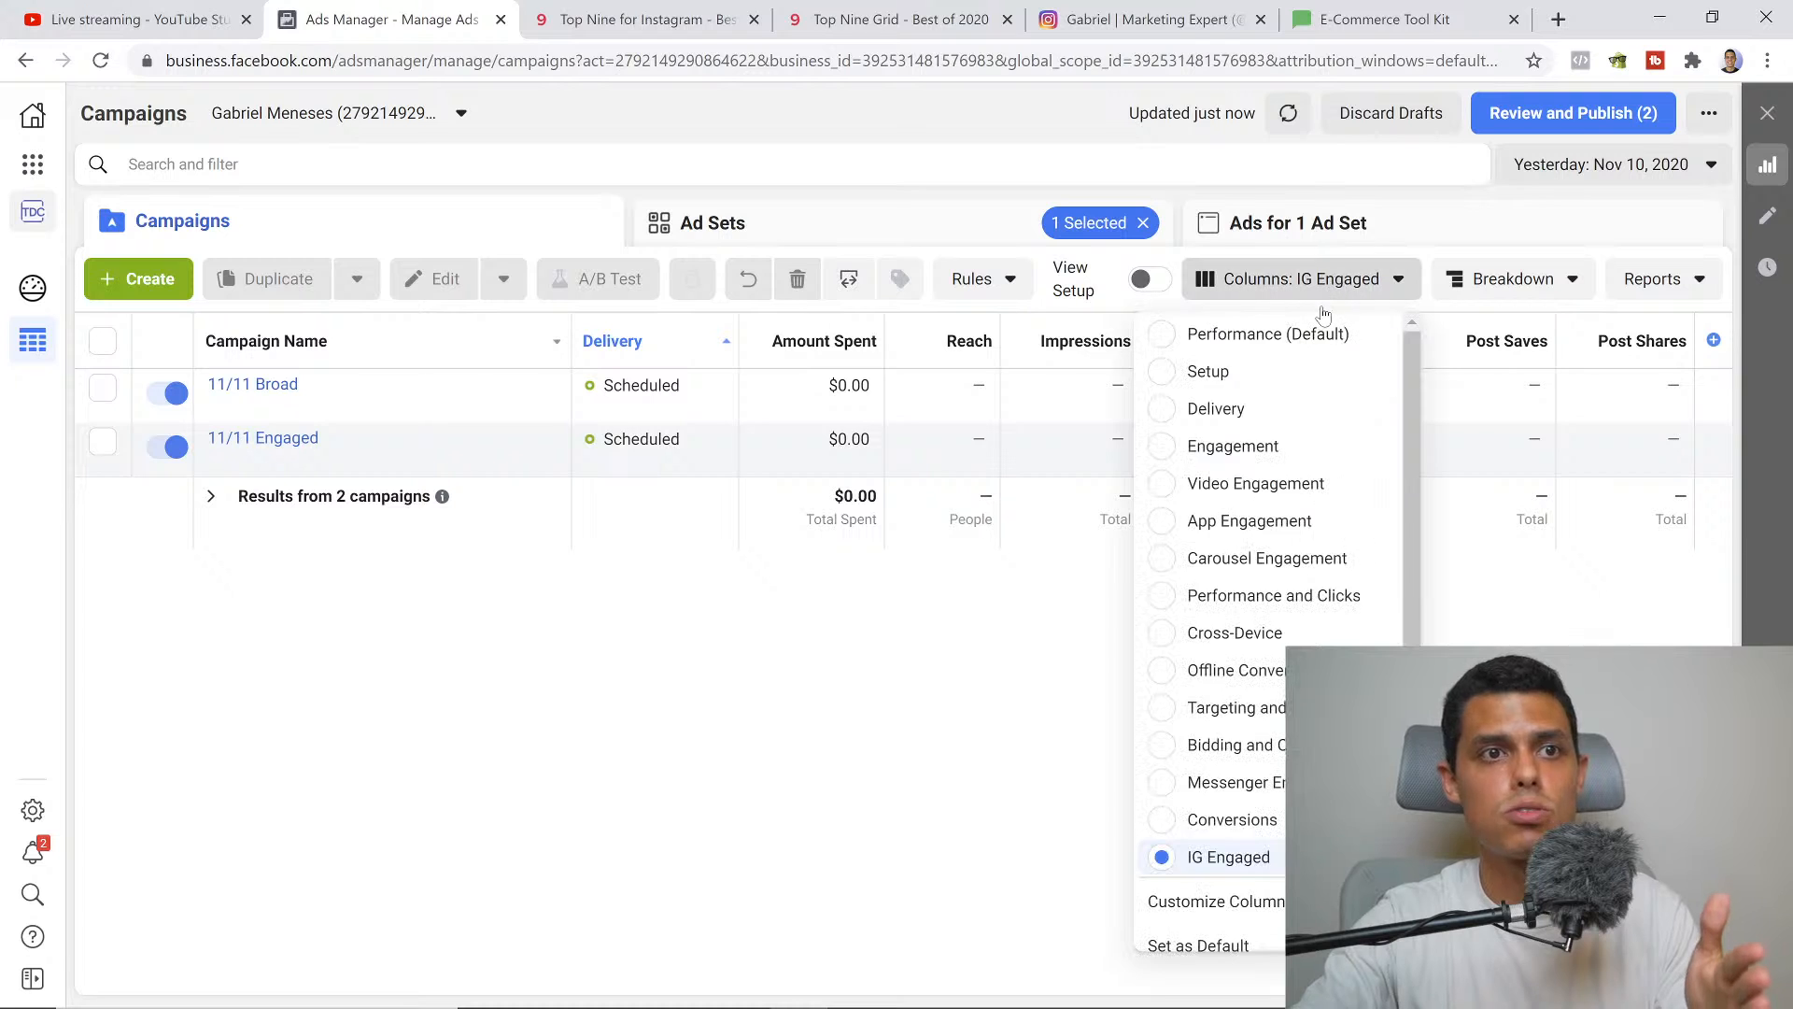
scroll(1260, 840, down, 1)
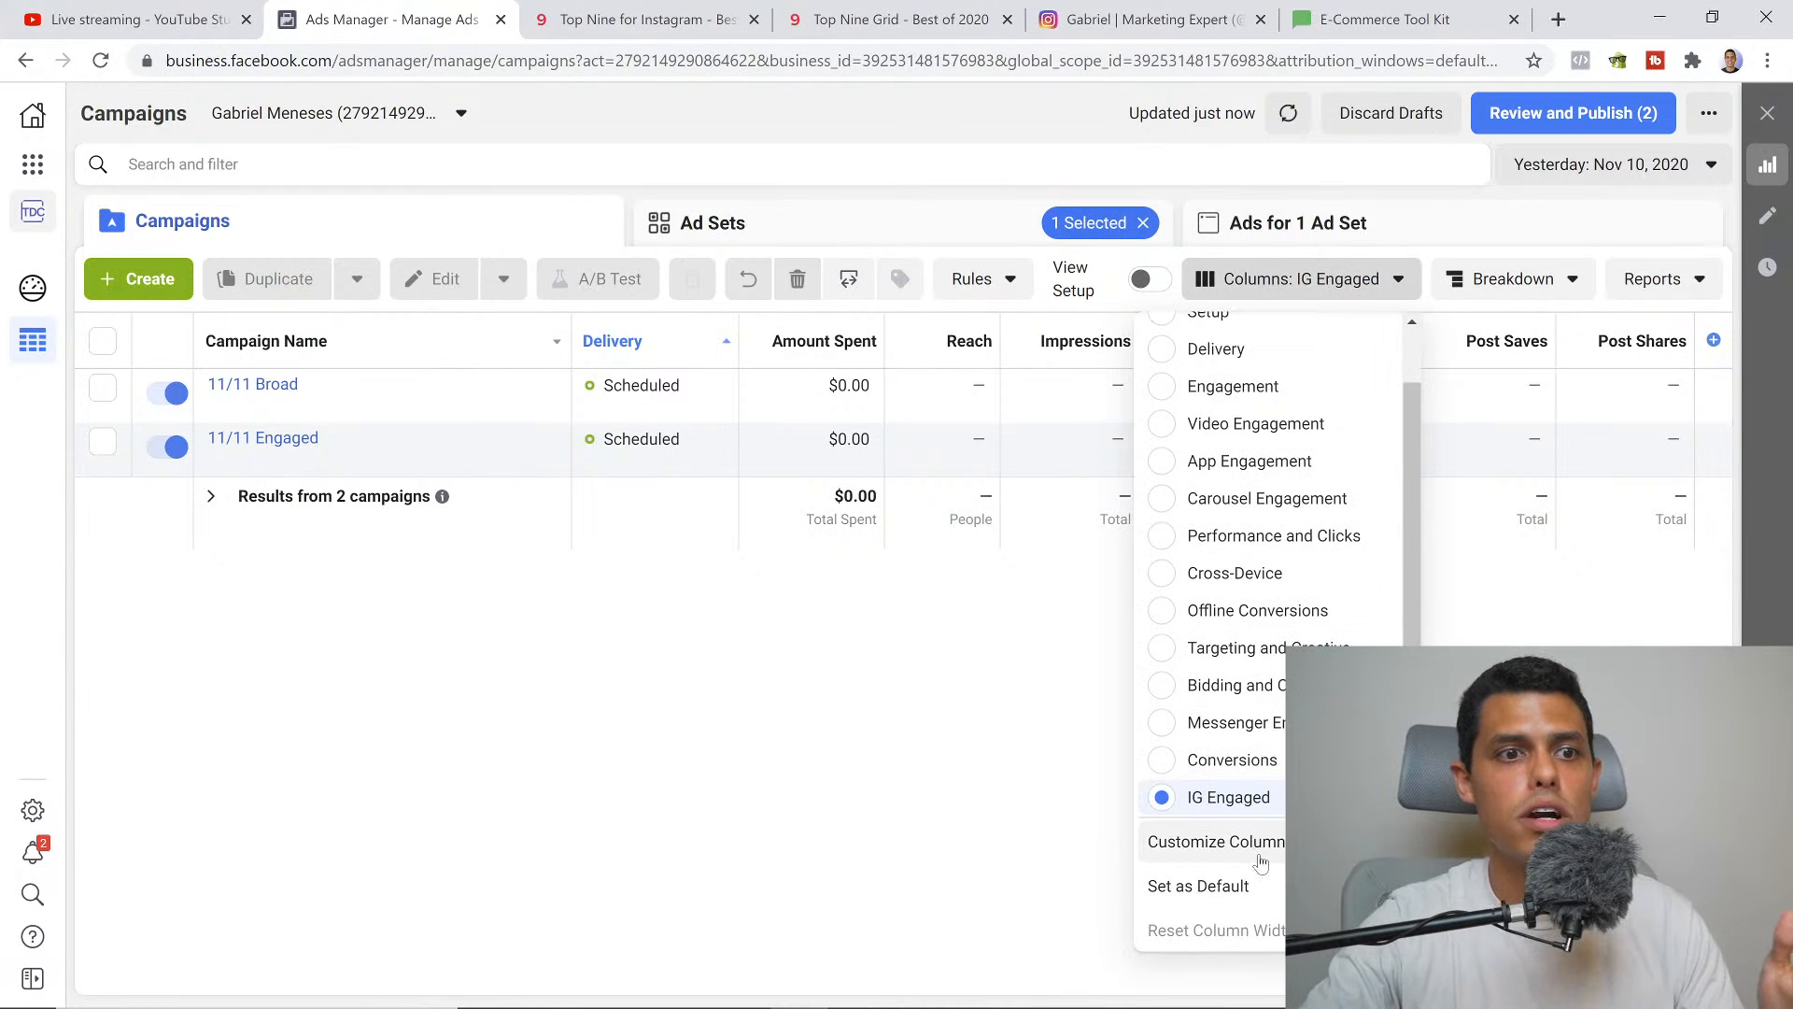
click(1208, 845)
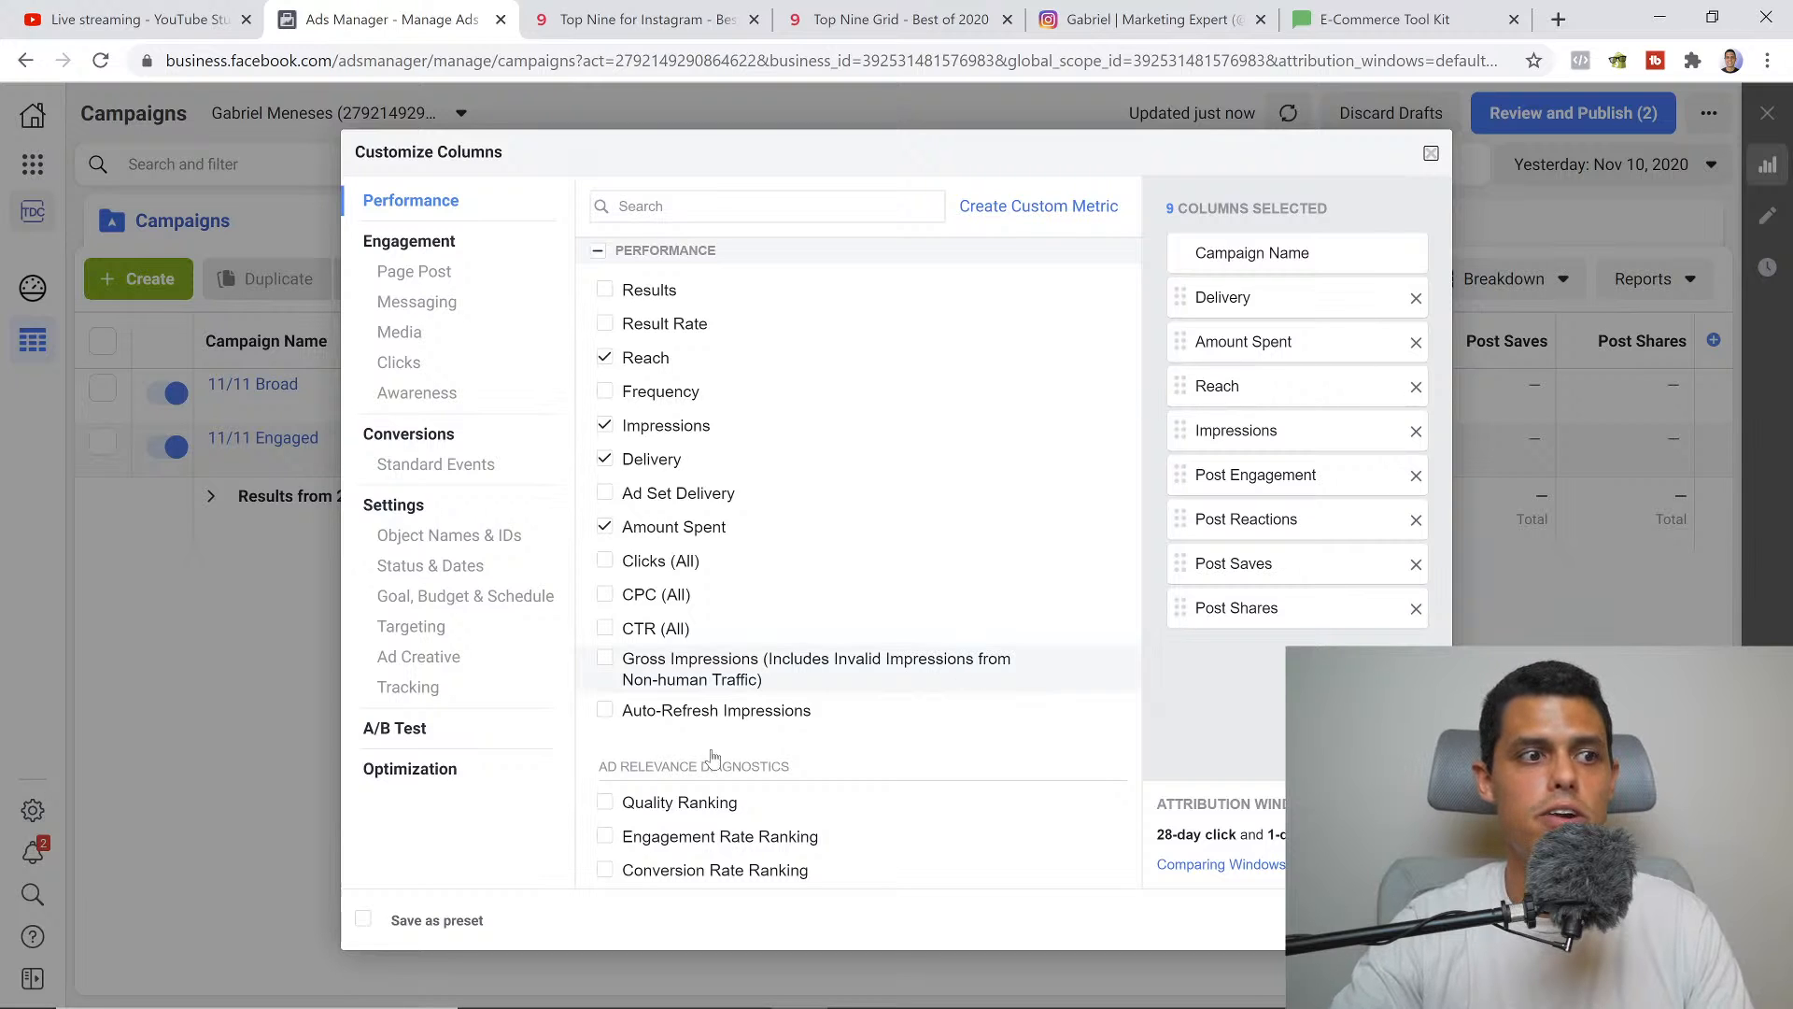
click(361, 919)
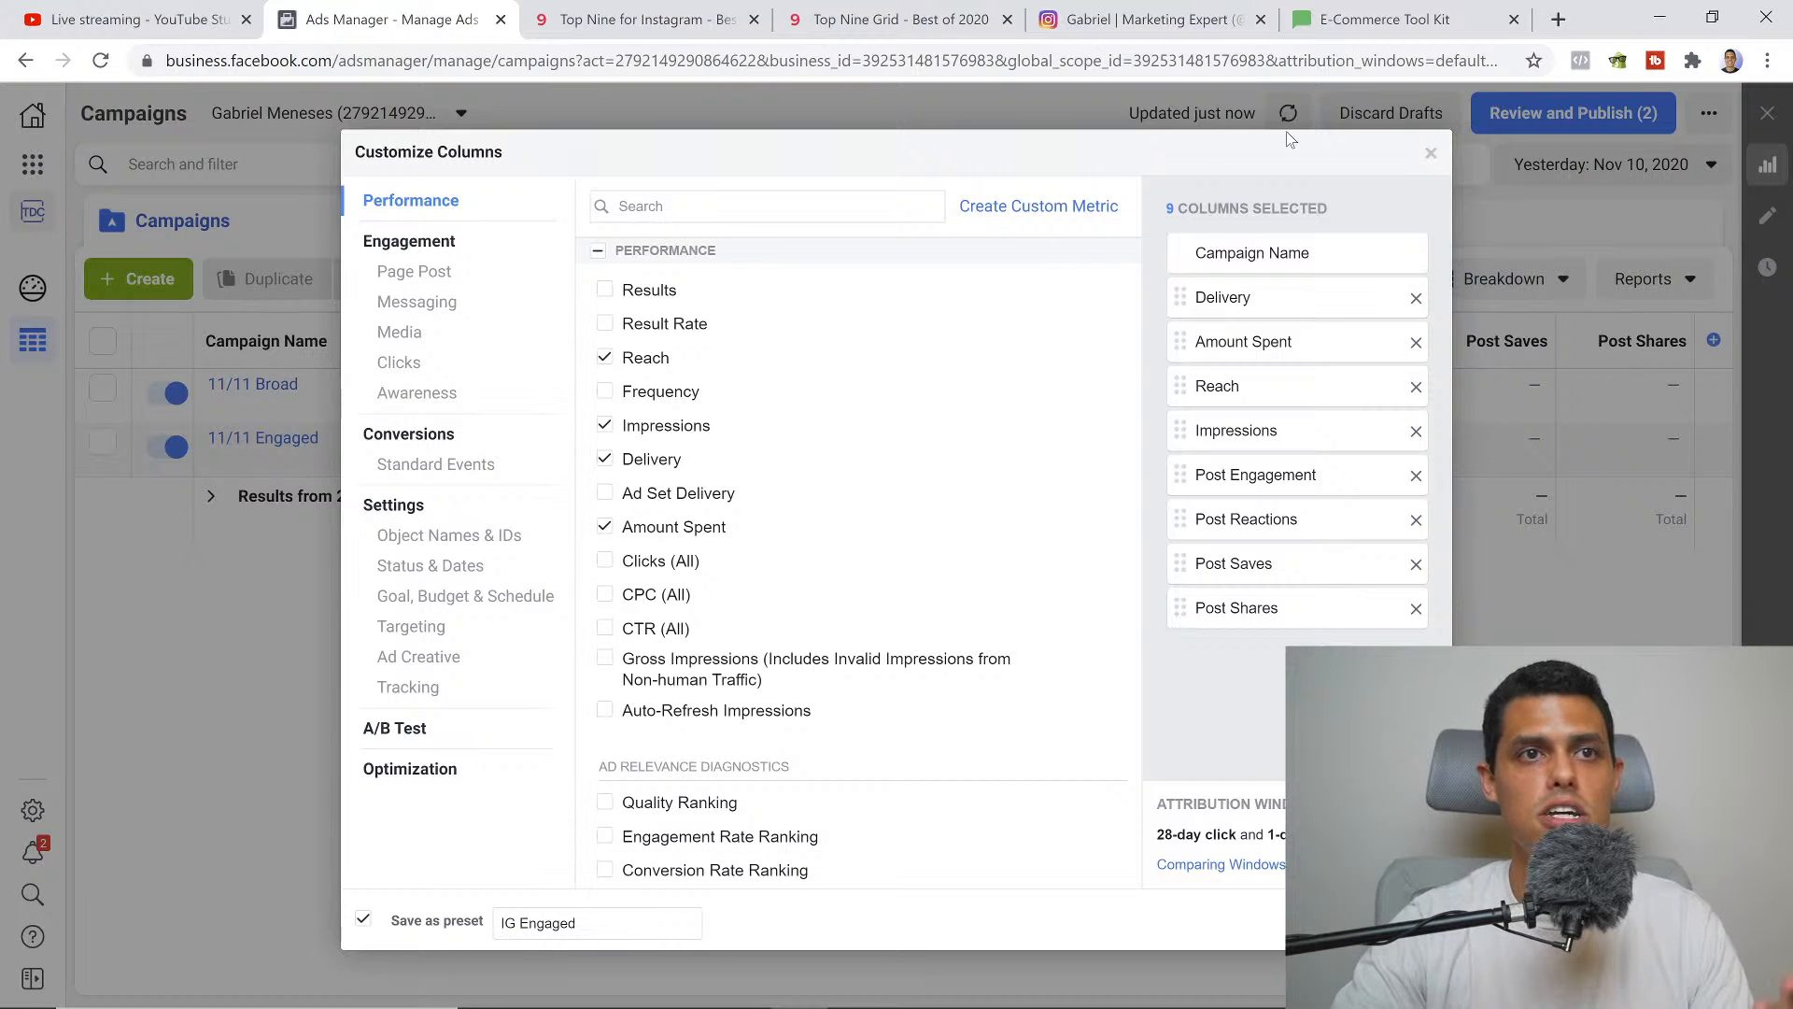
click(1429, 153)
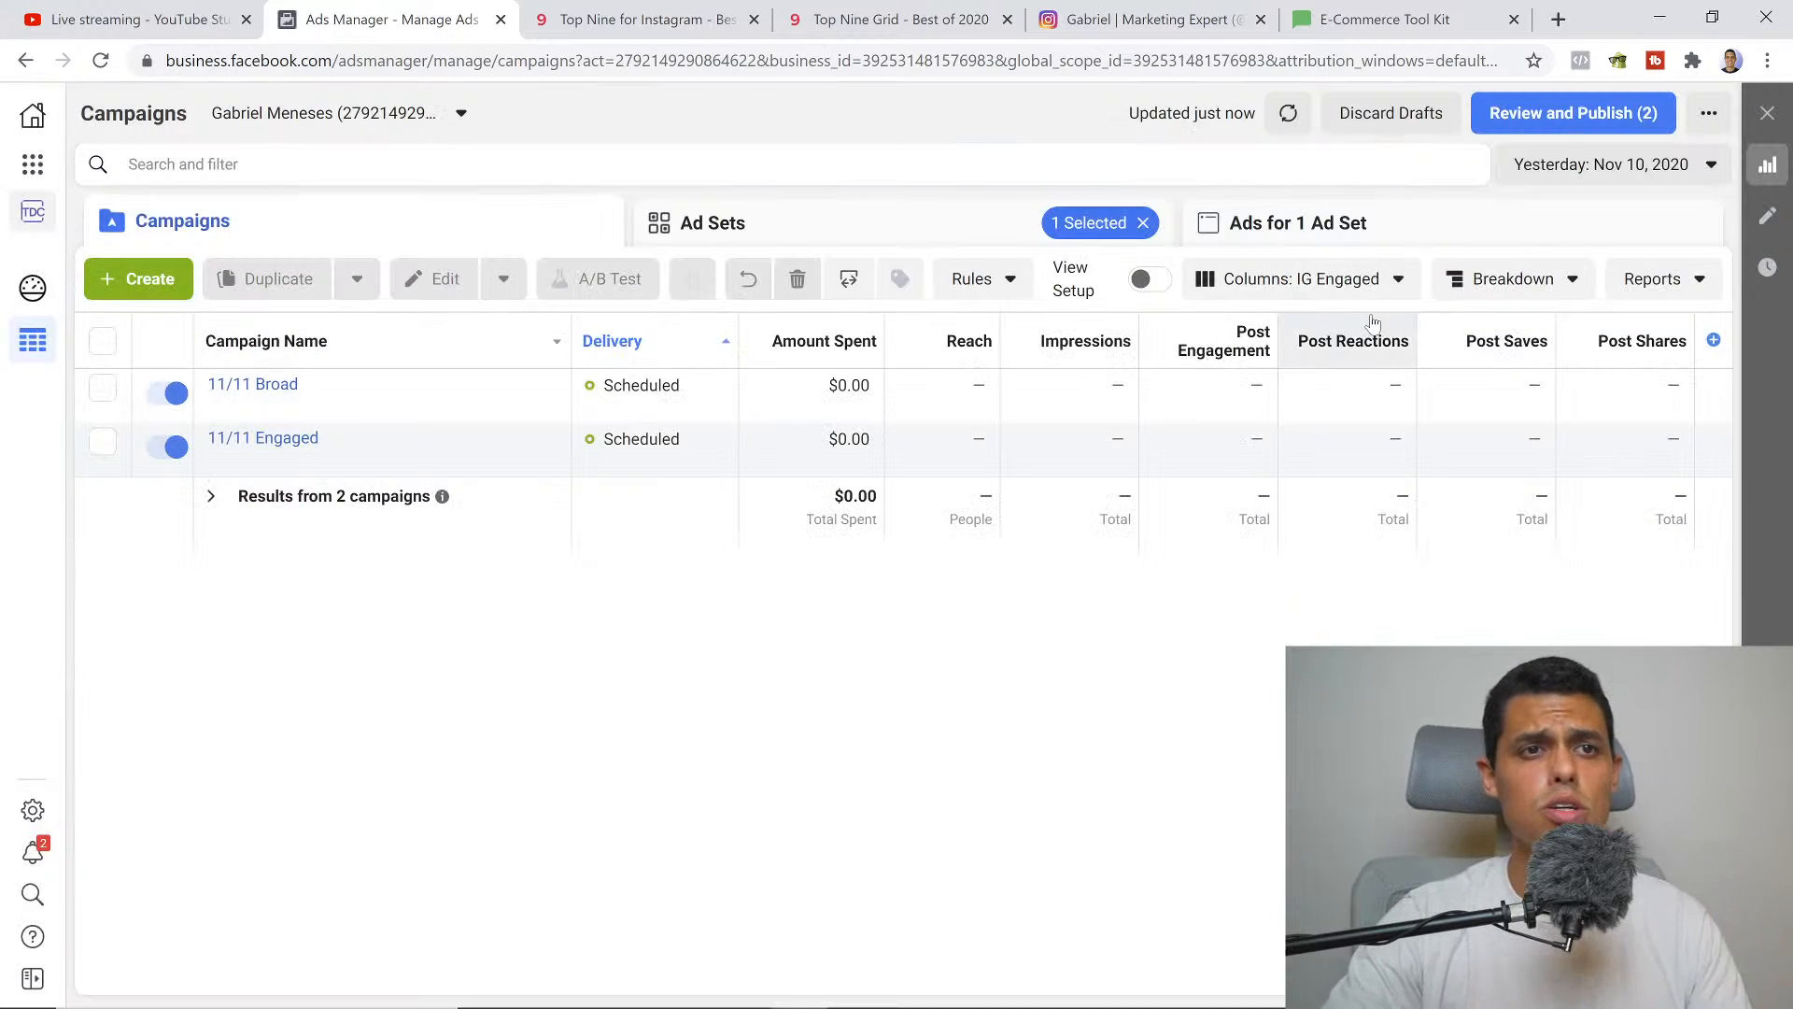
click(1361, 280)
click(840, 787)
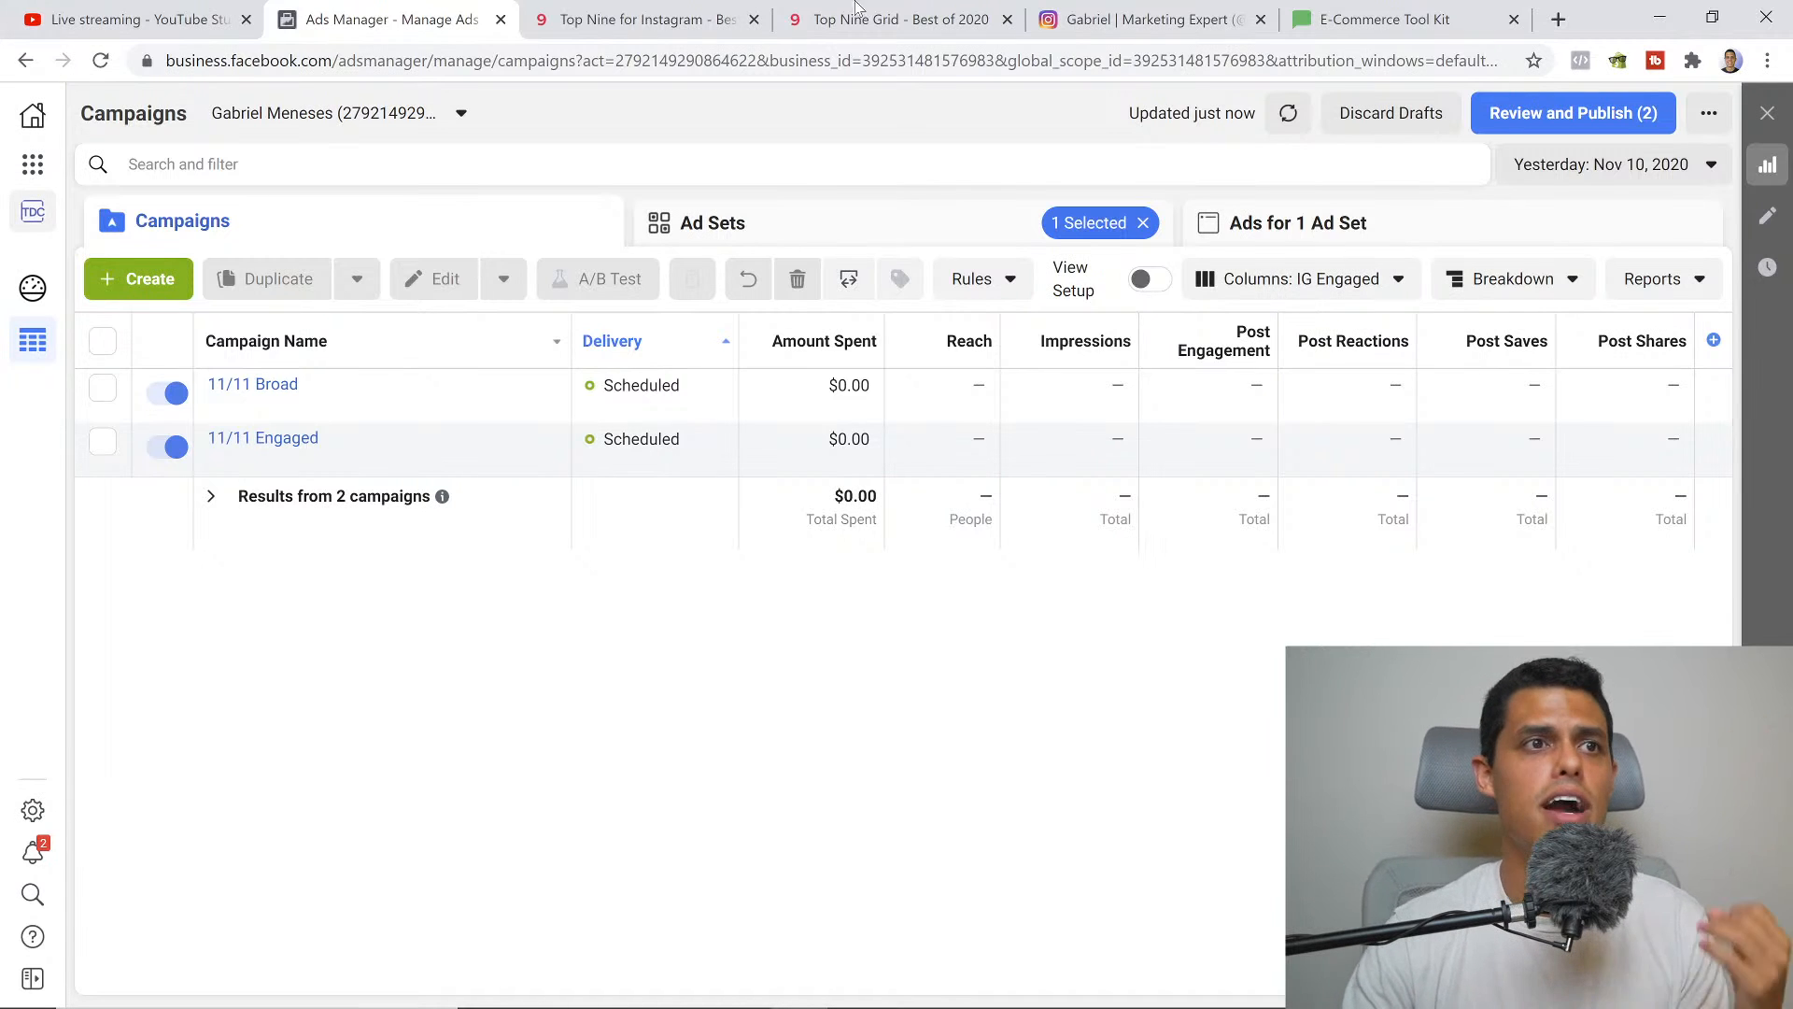
View the open Instagram post, the Top Nine grid and the E-Commerce Tool Kit page, and return to the campaign list in Ads Manager
click(1133, 11)
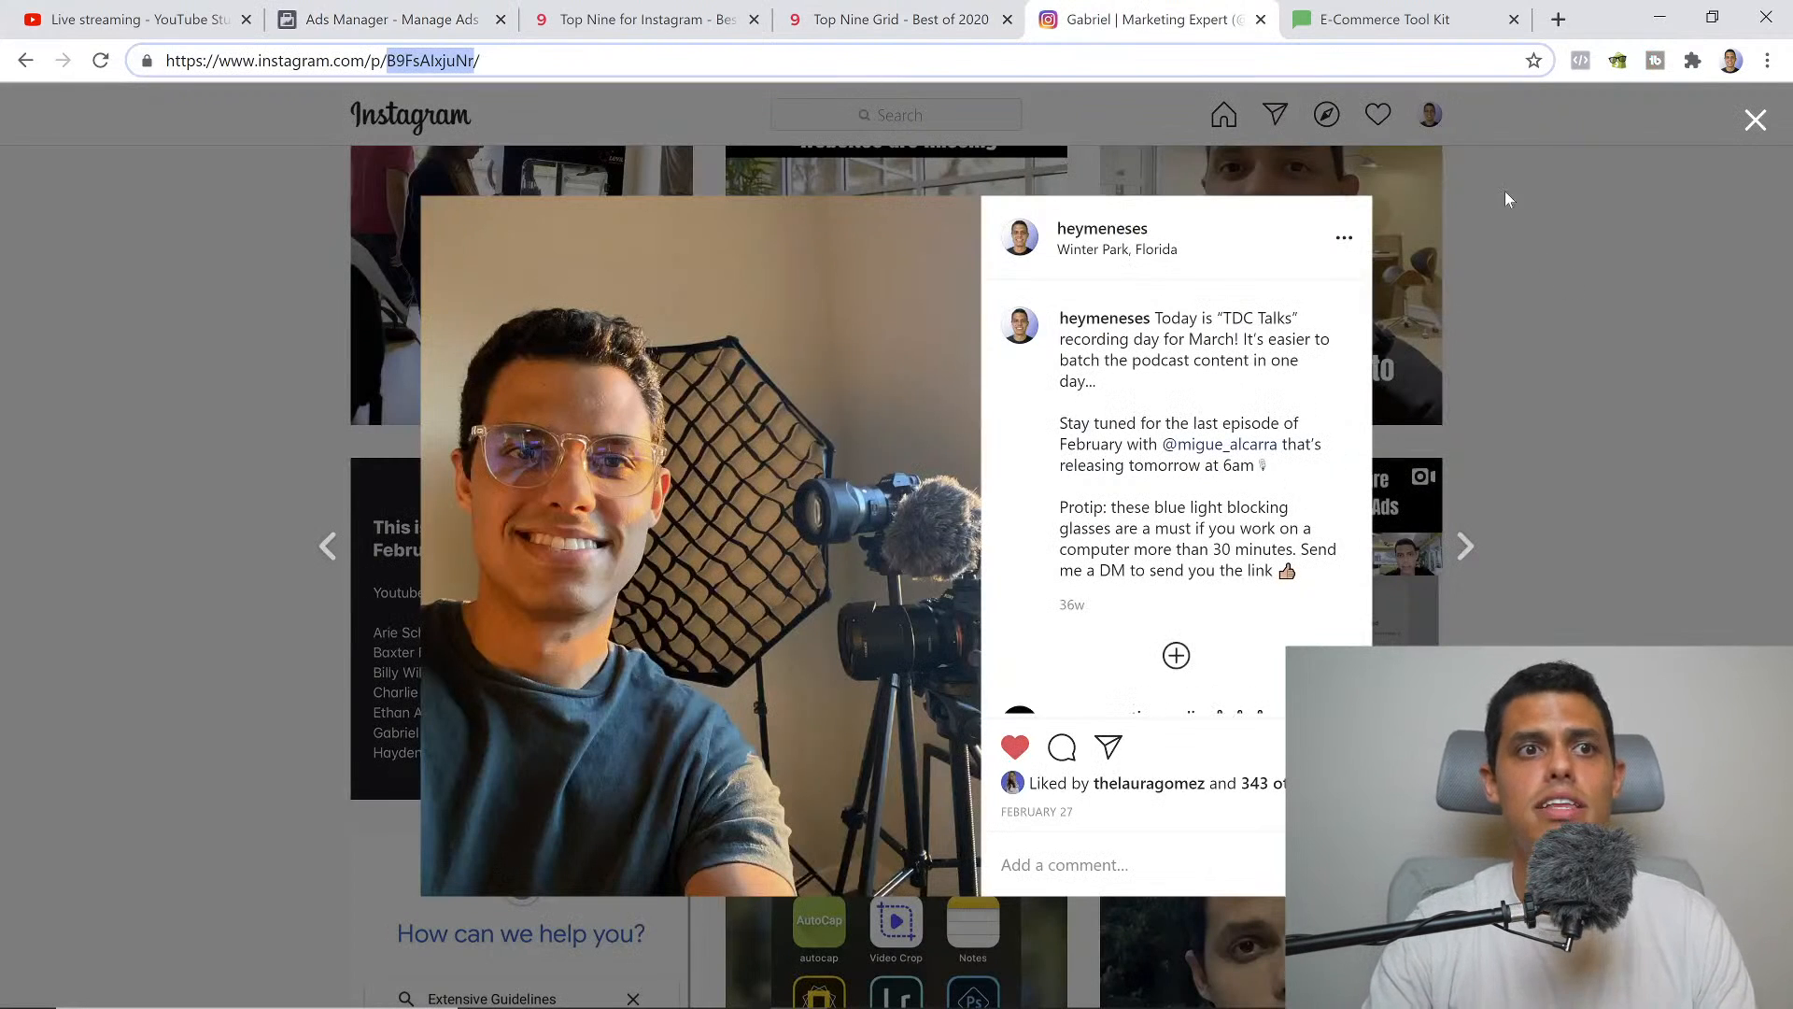
click(897, 19)
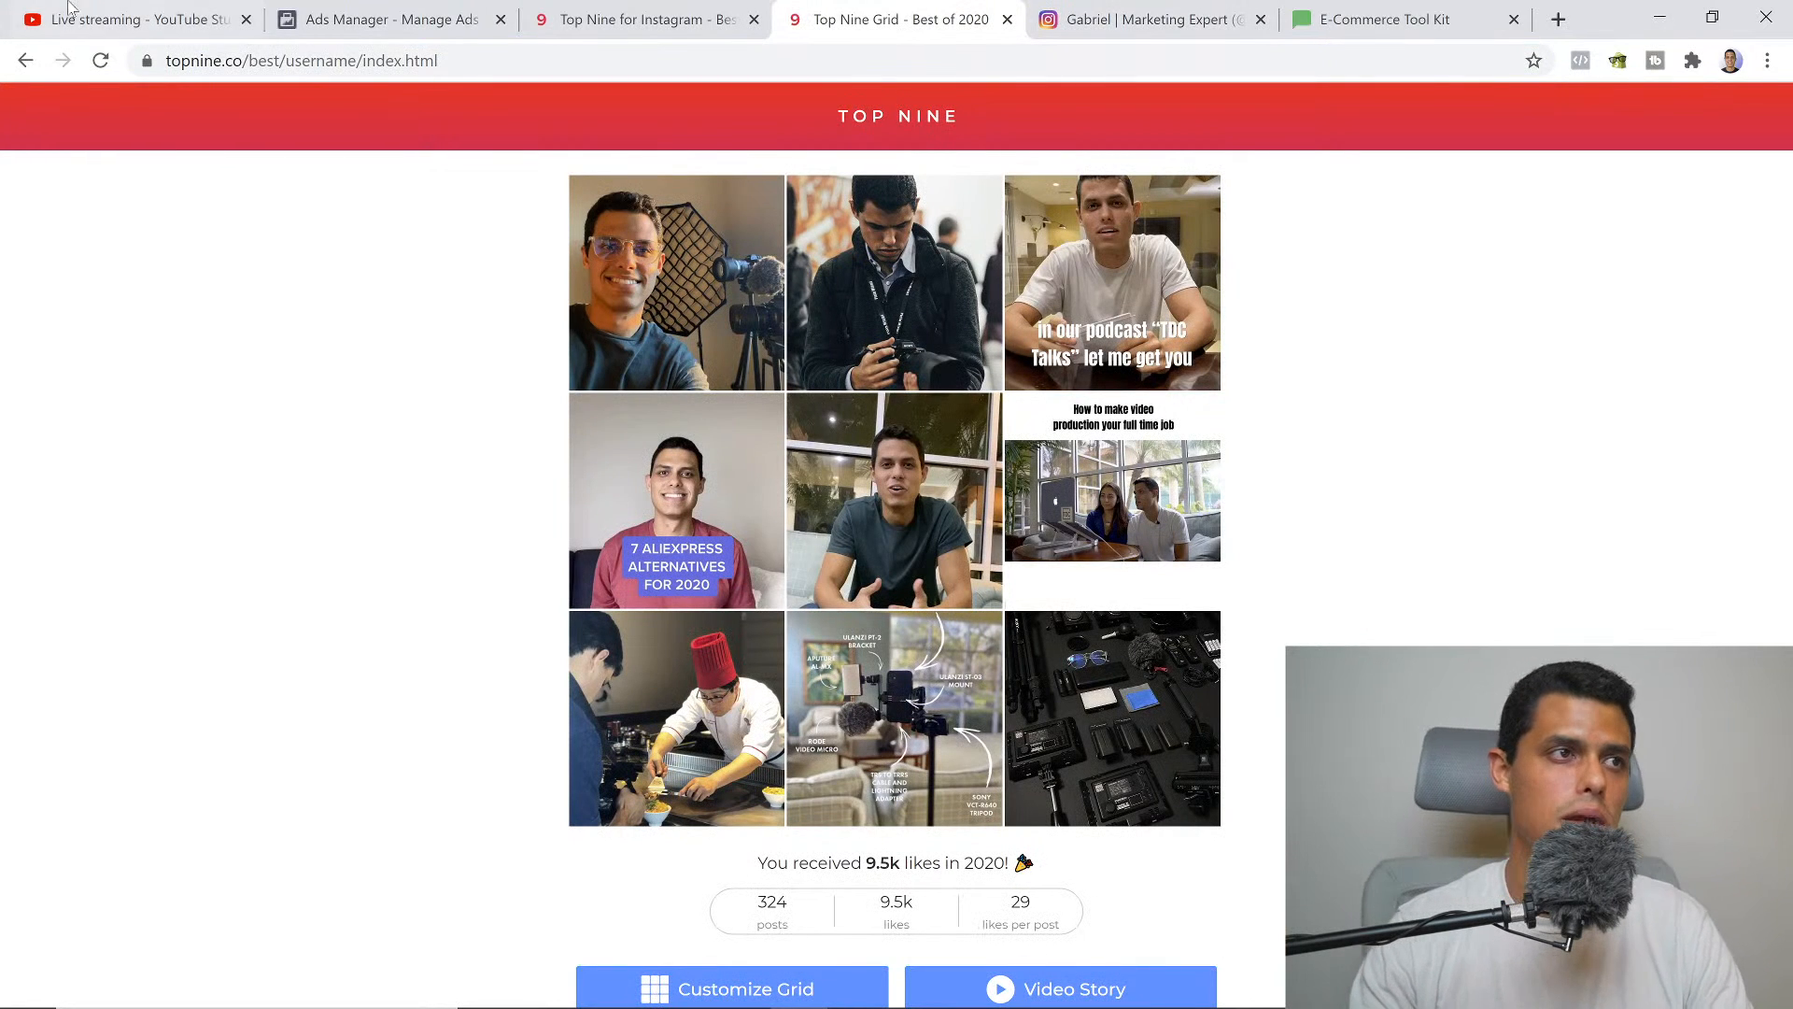
click(314, 13)
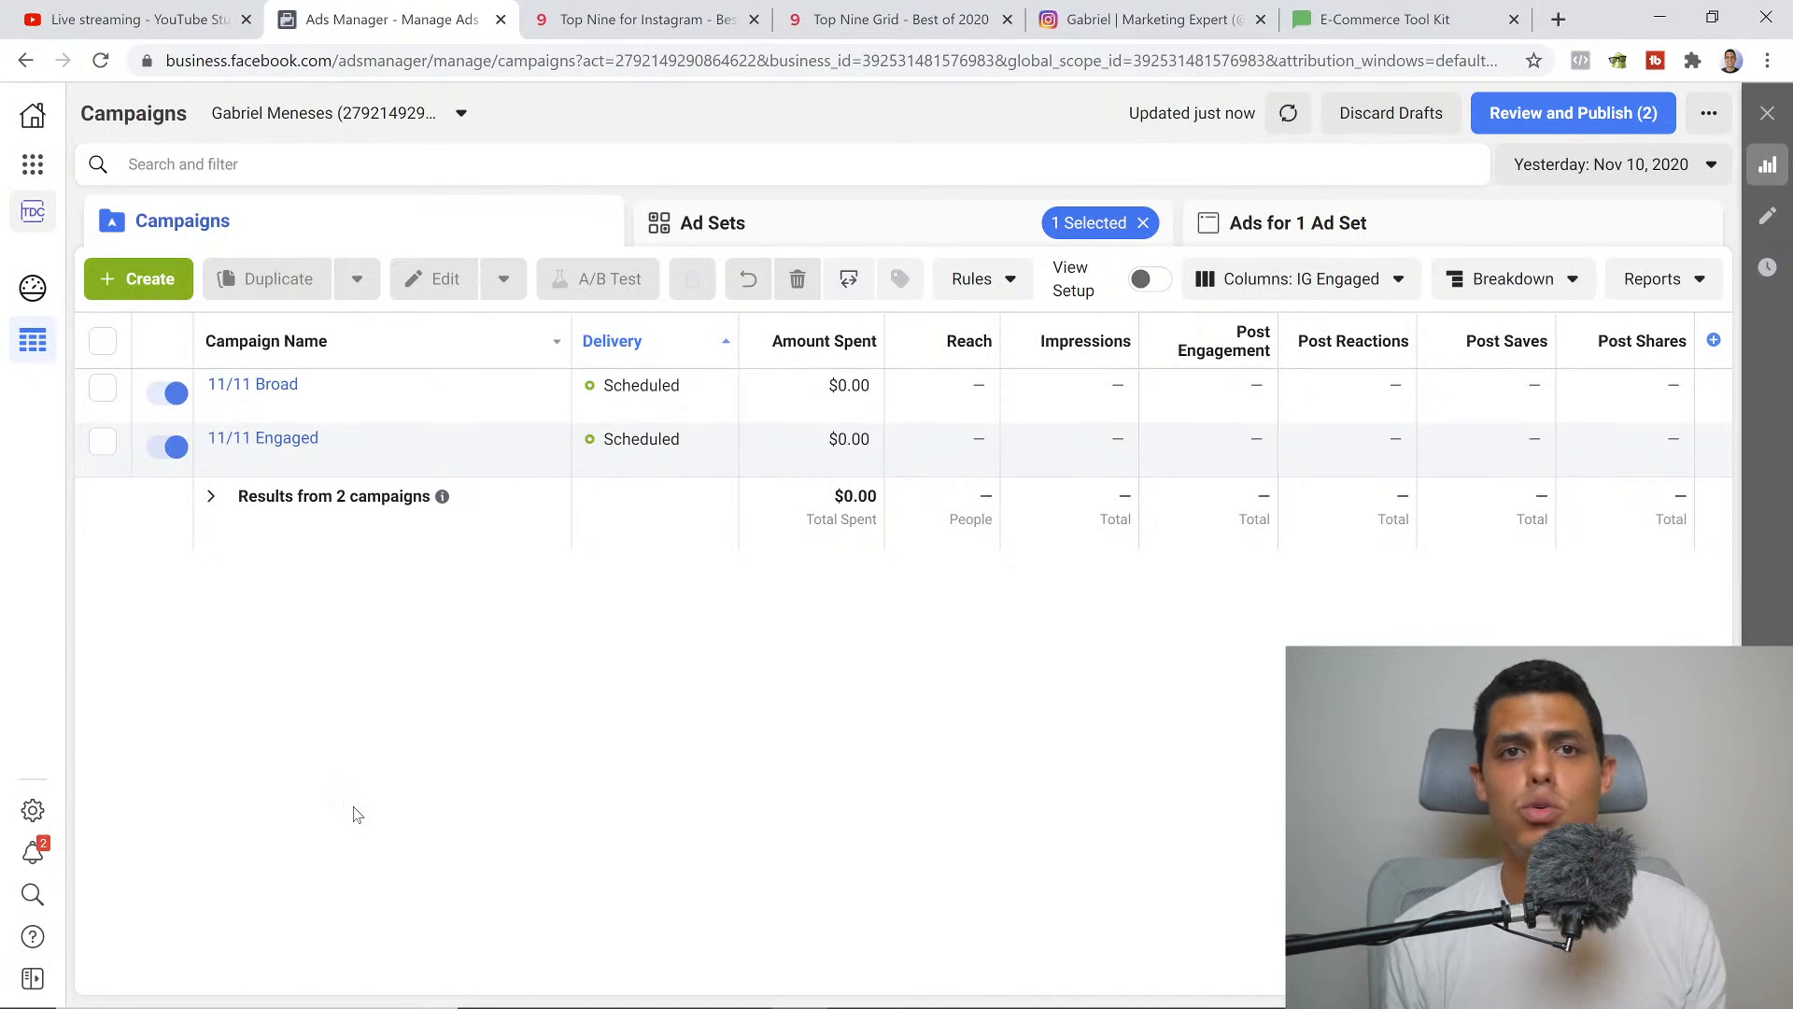
click(1382, 18)
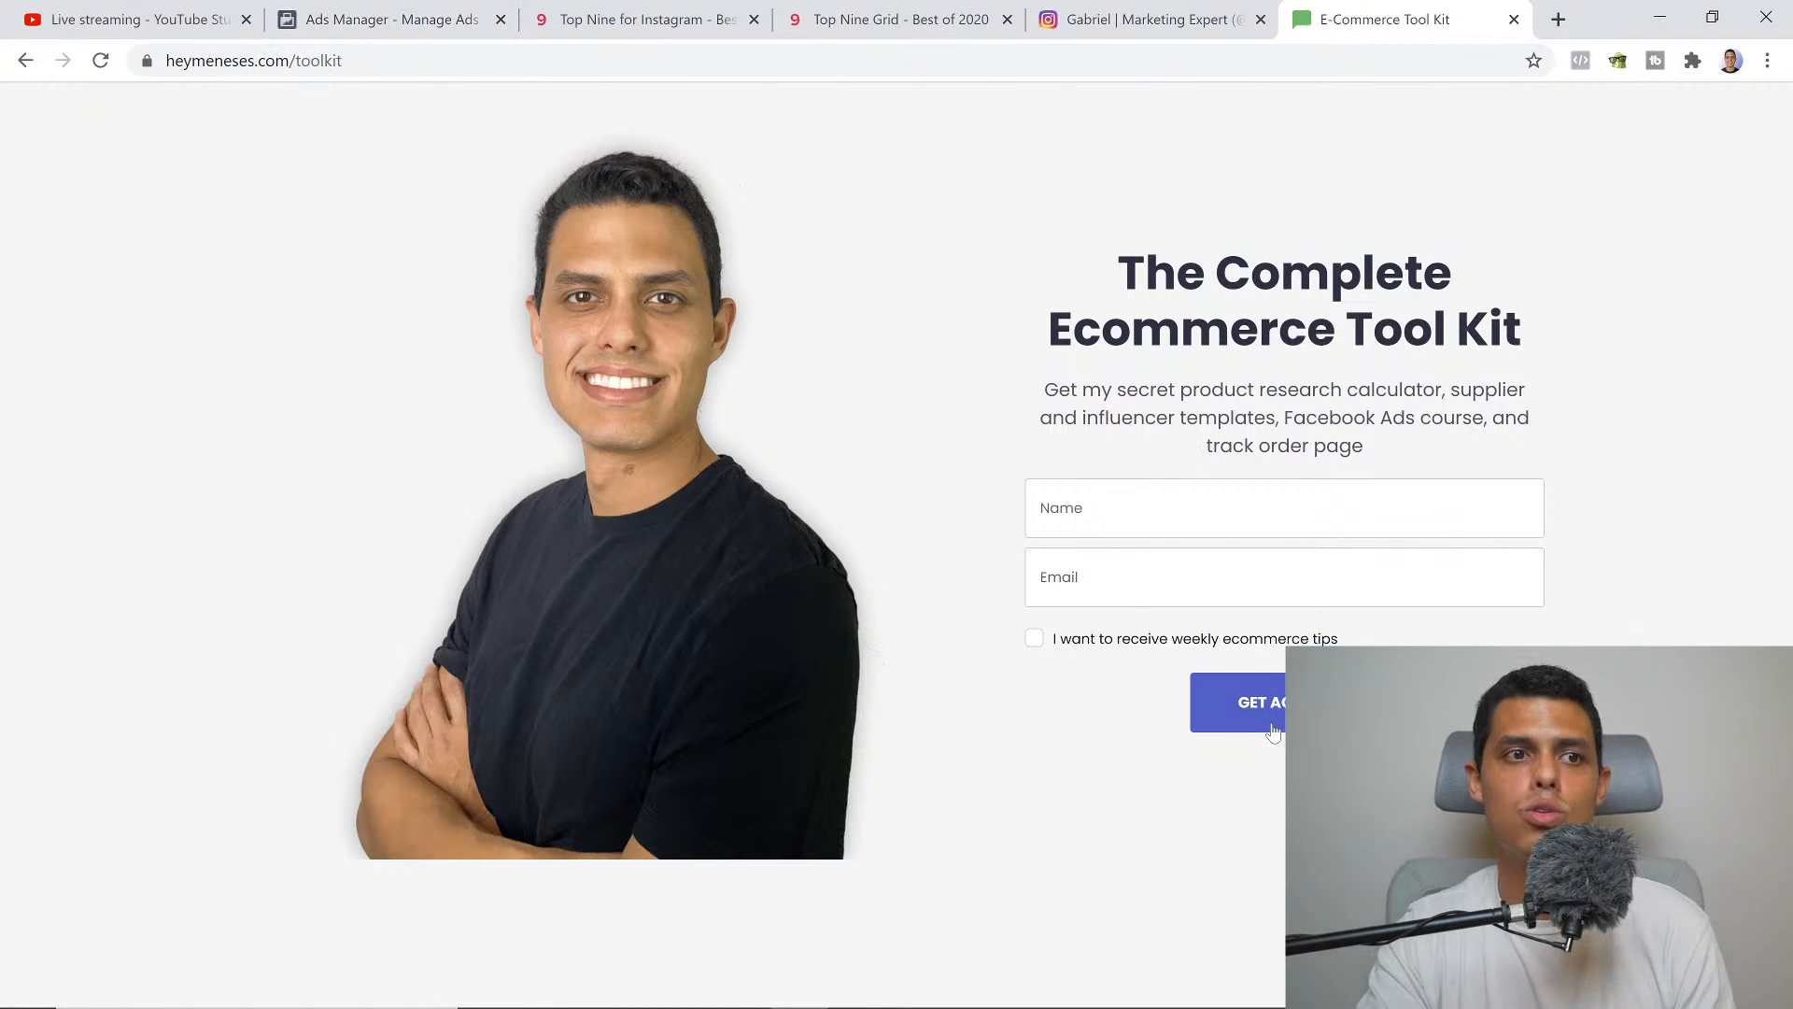
click(377, 11)
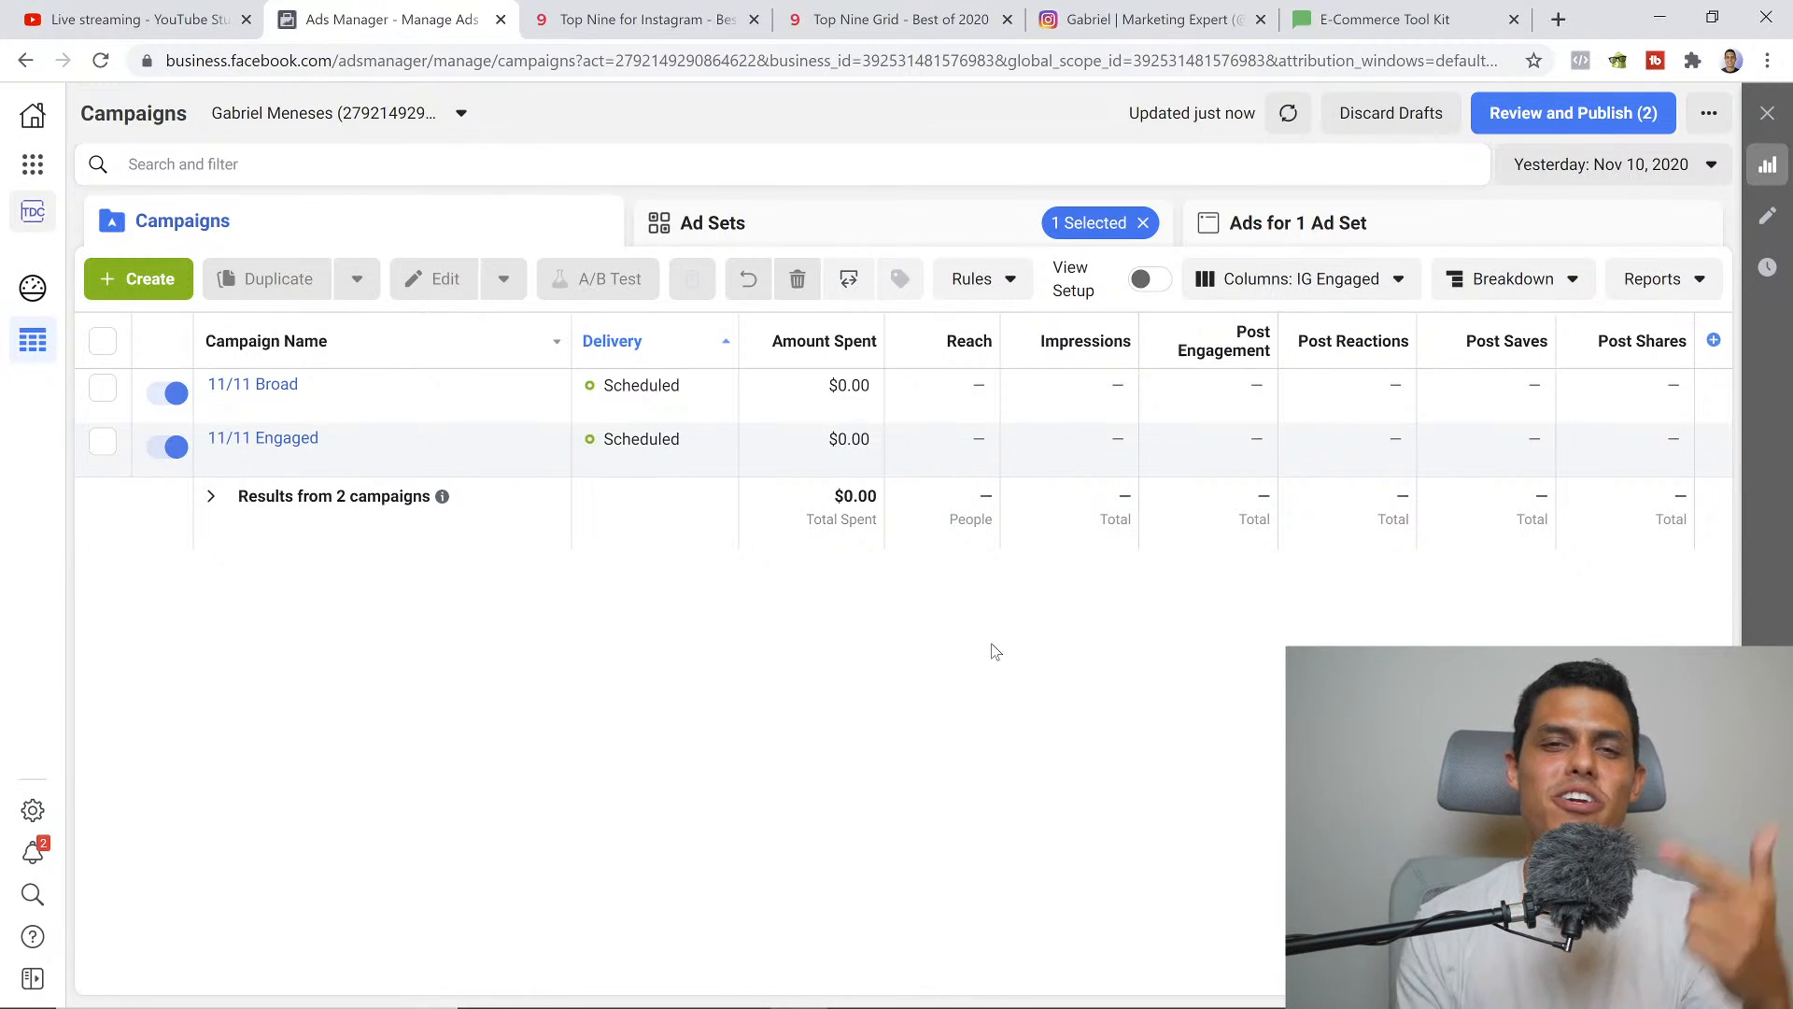
Switch to YouTube Studio and end the live stream
click(76, 13)
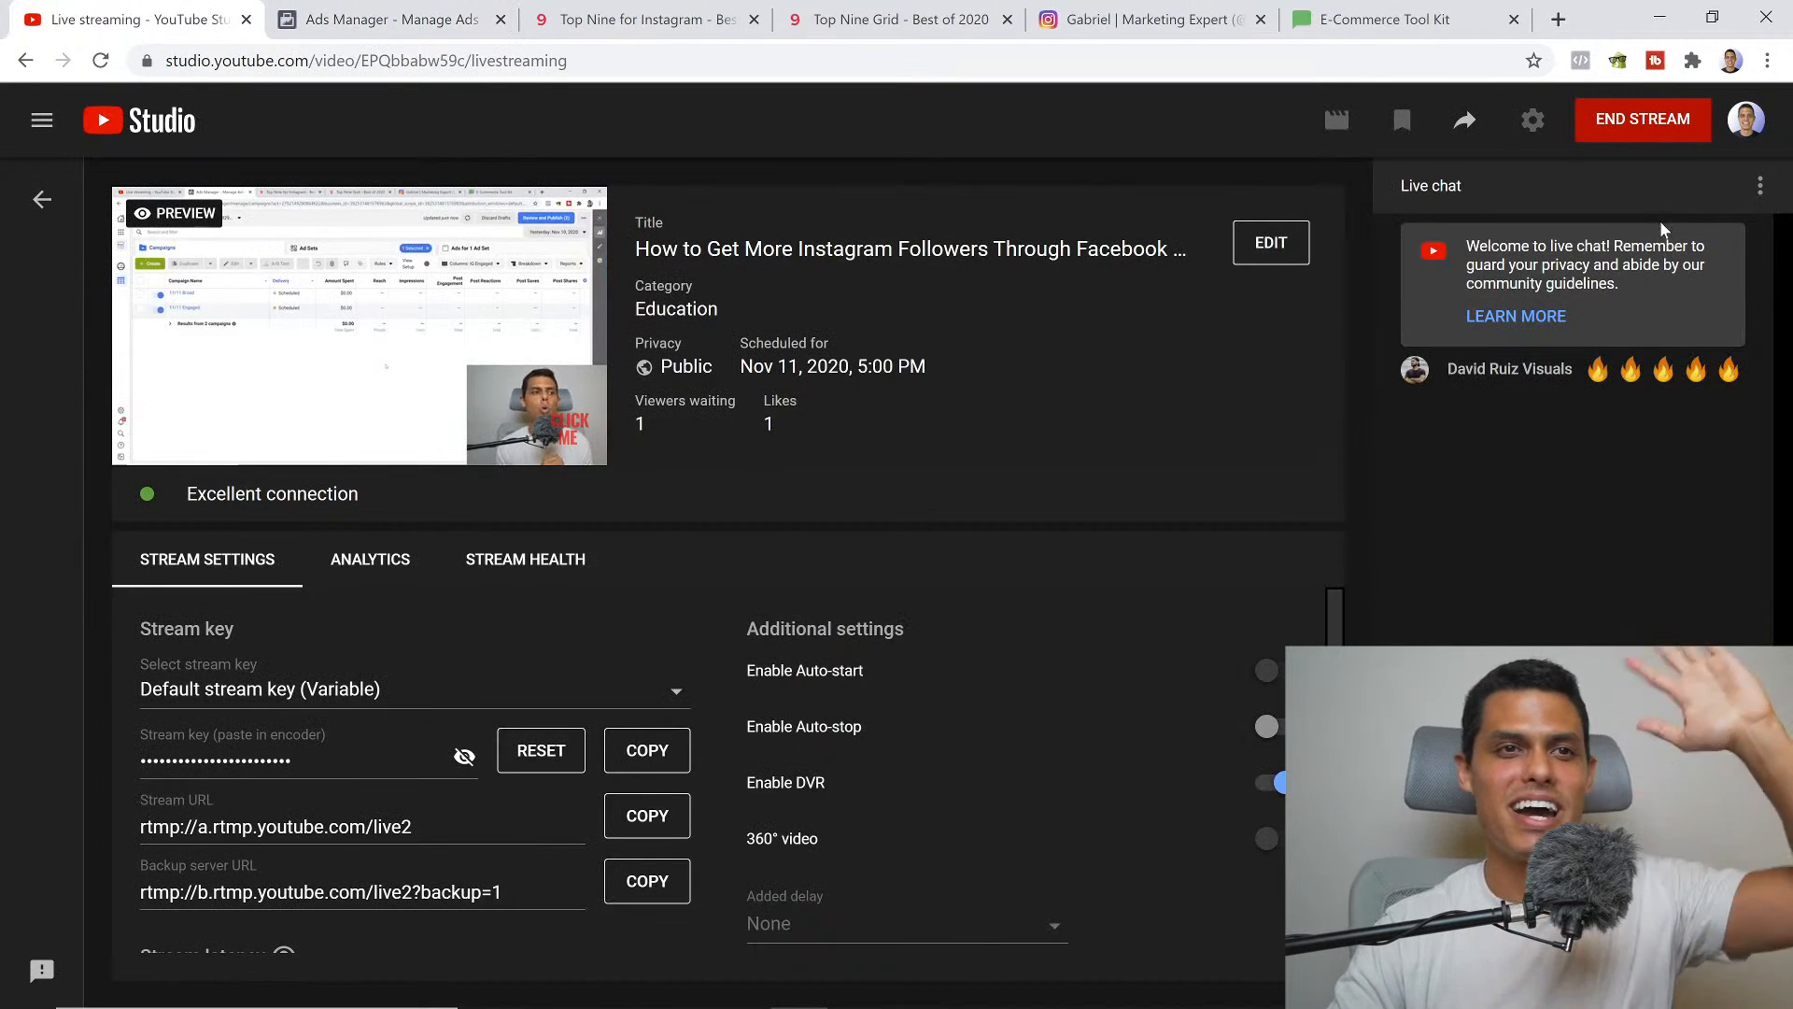
click(1659, 121)
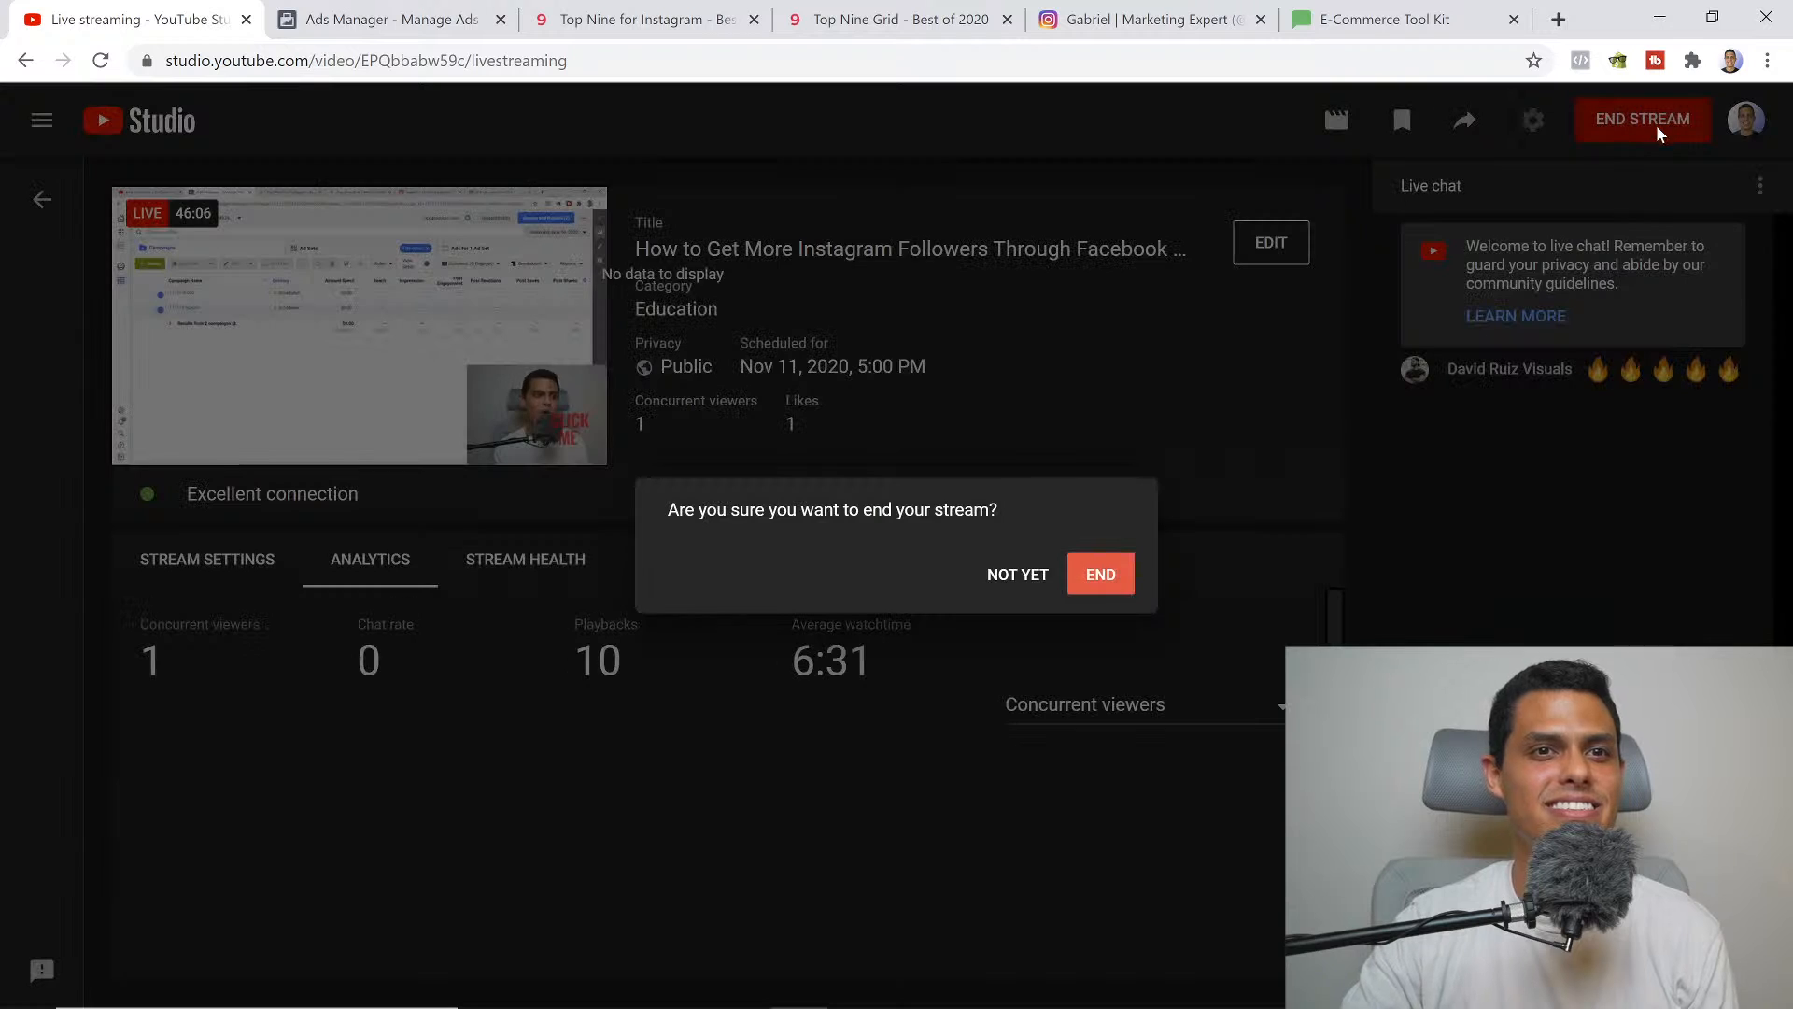
click(1100, 574)
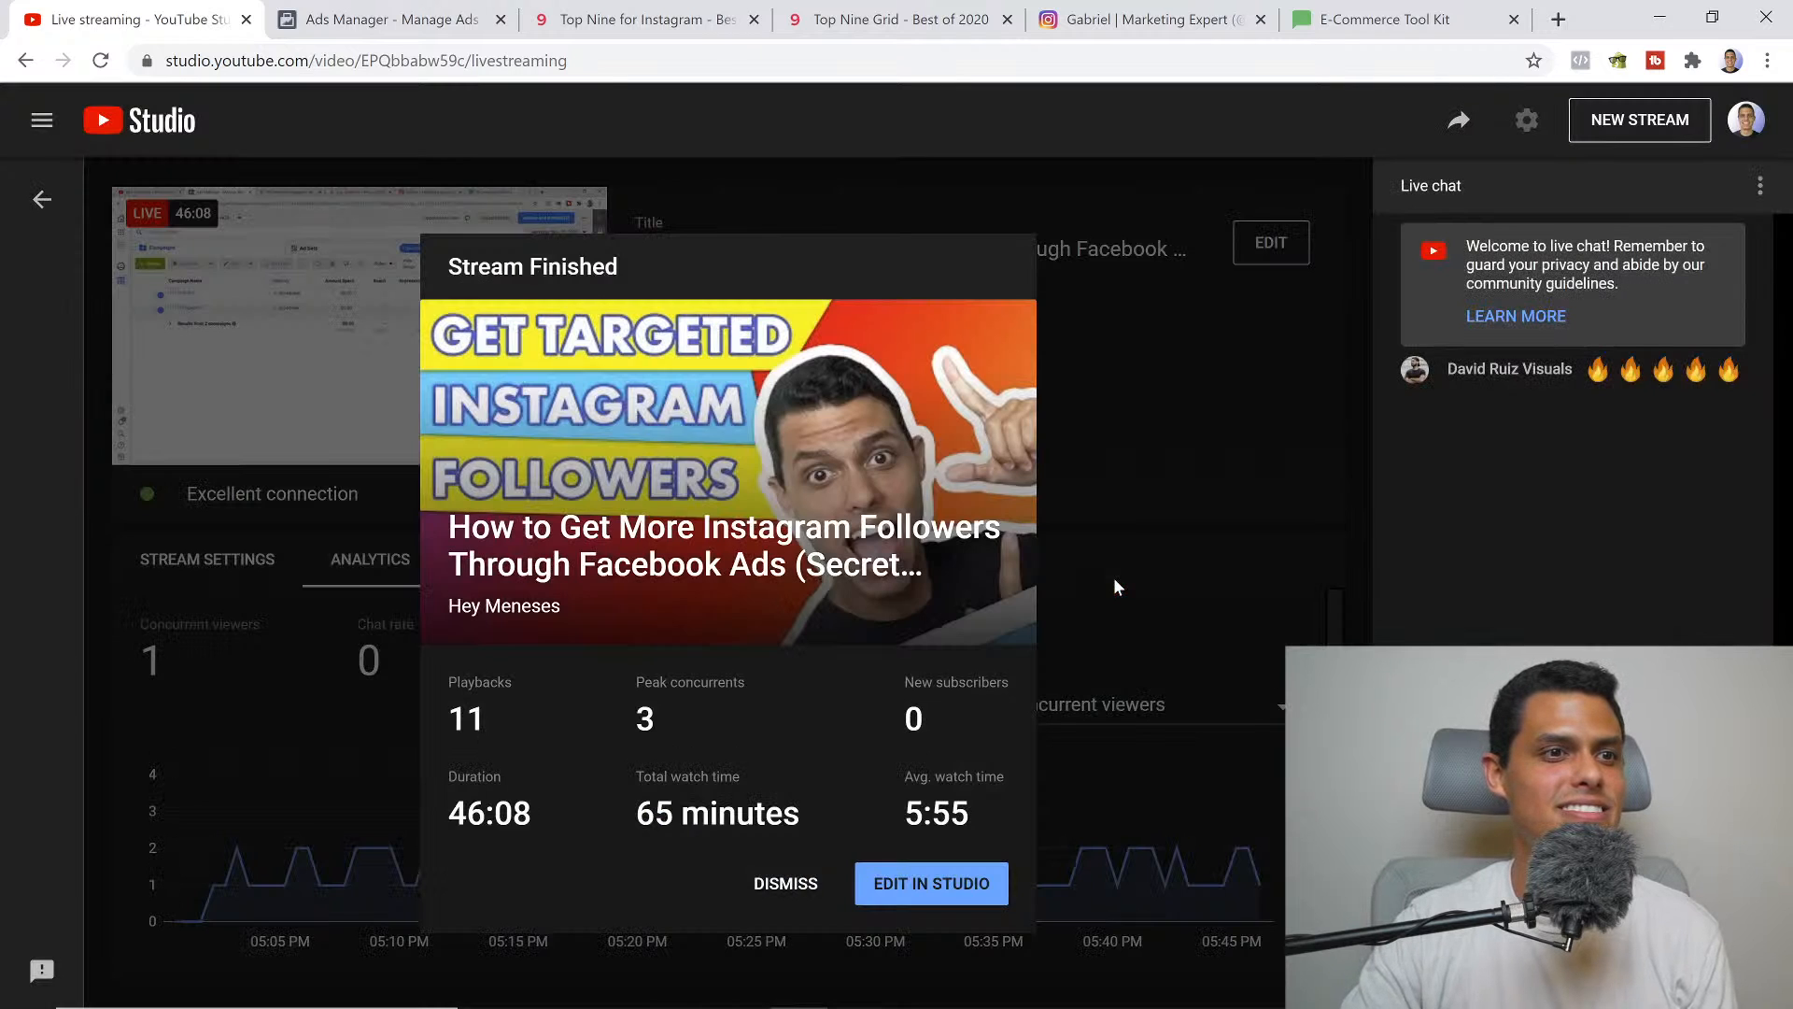